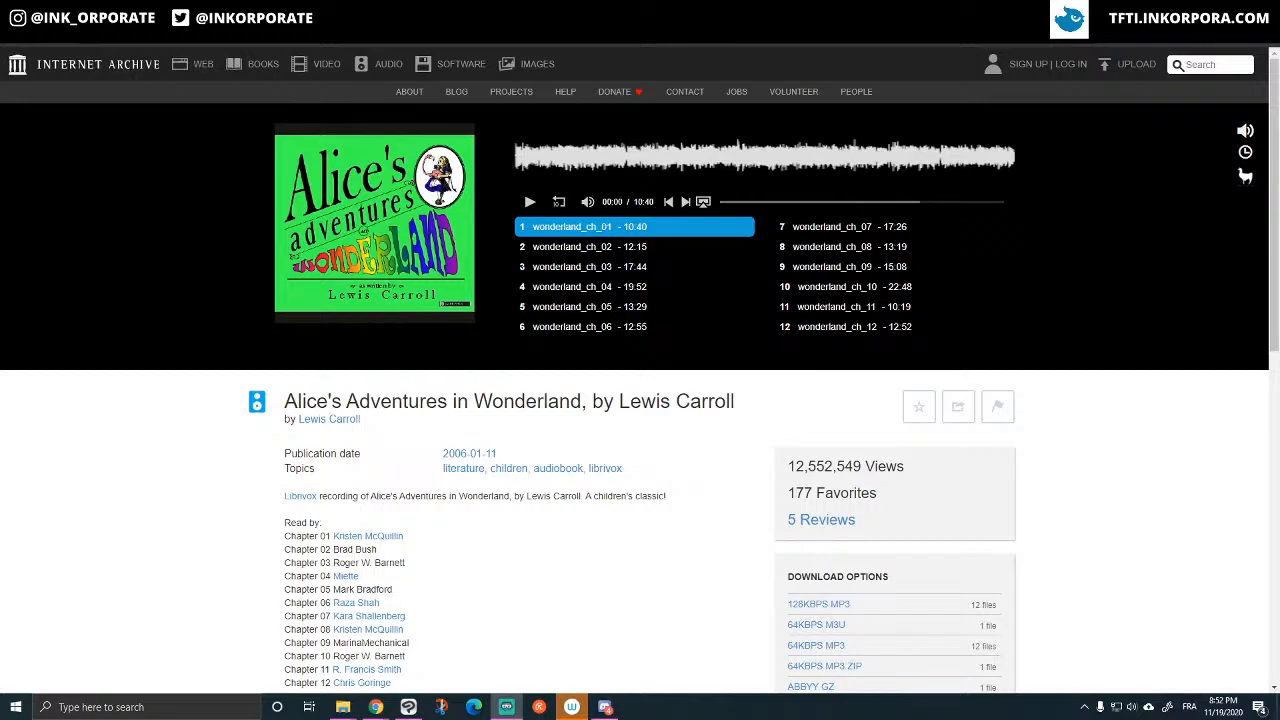
- Start playing chapter 1 of the Alice's Adventures in Wonderland audiobook and return to the comic page in Clip Studio Paint
{"action": "left_click", "coordinate": [528, 203]}
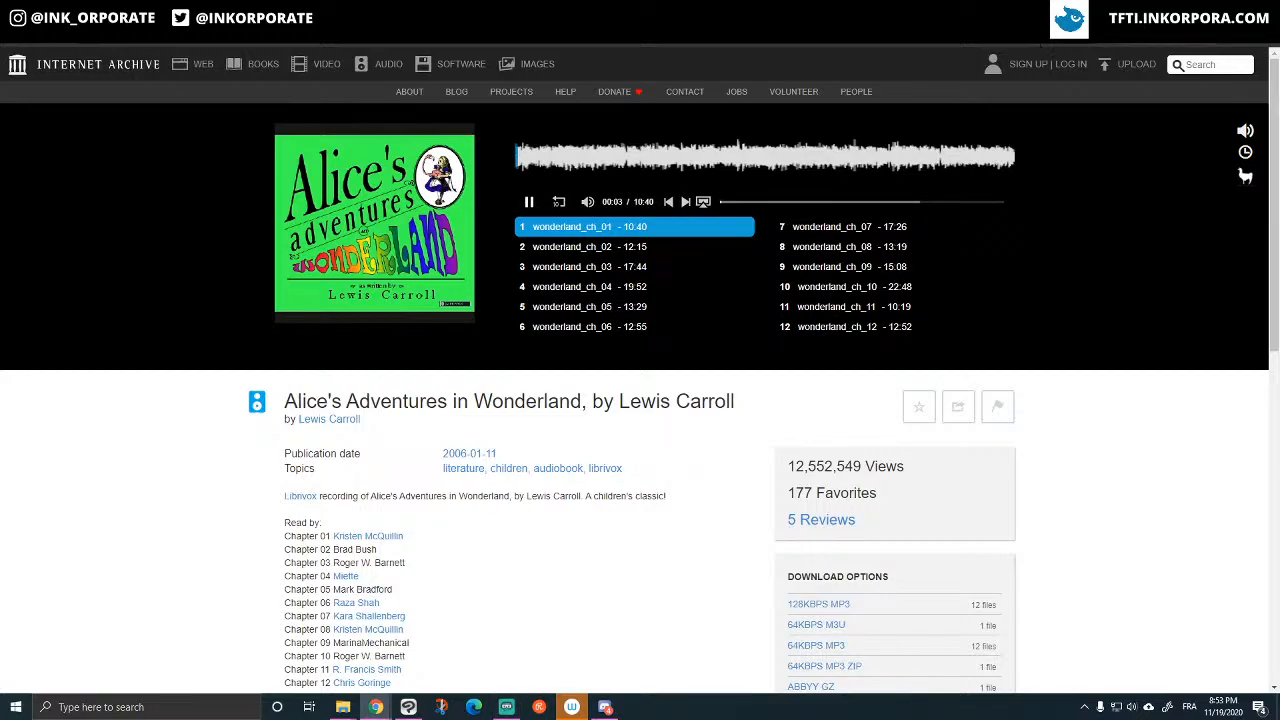
{"action": "key", "text": "alt+Tab"}
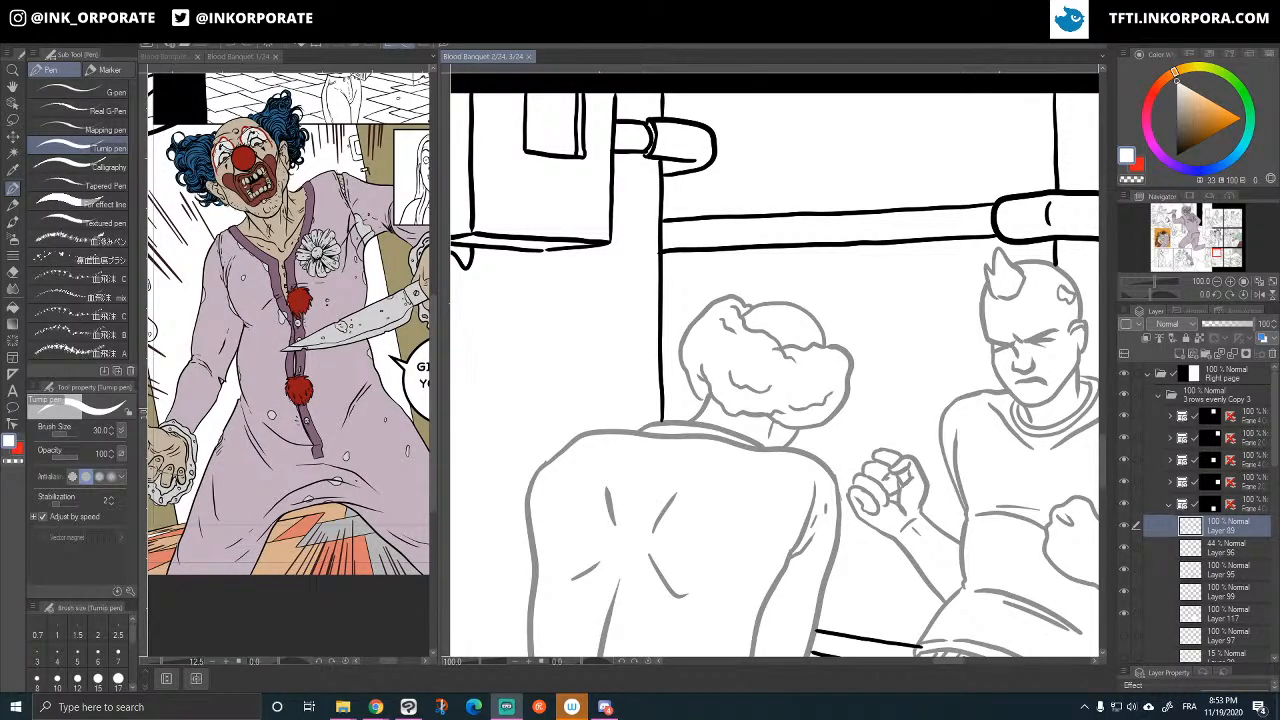
{"action": "left_click", "coordinate": [864, 453]}
{"action": "left_click_drag", "start_coordinate": [855, 492], "coordinate": [835, 373]}
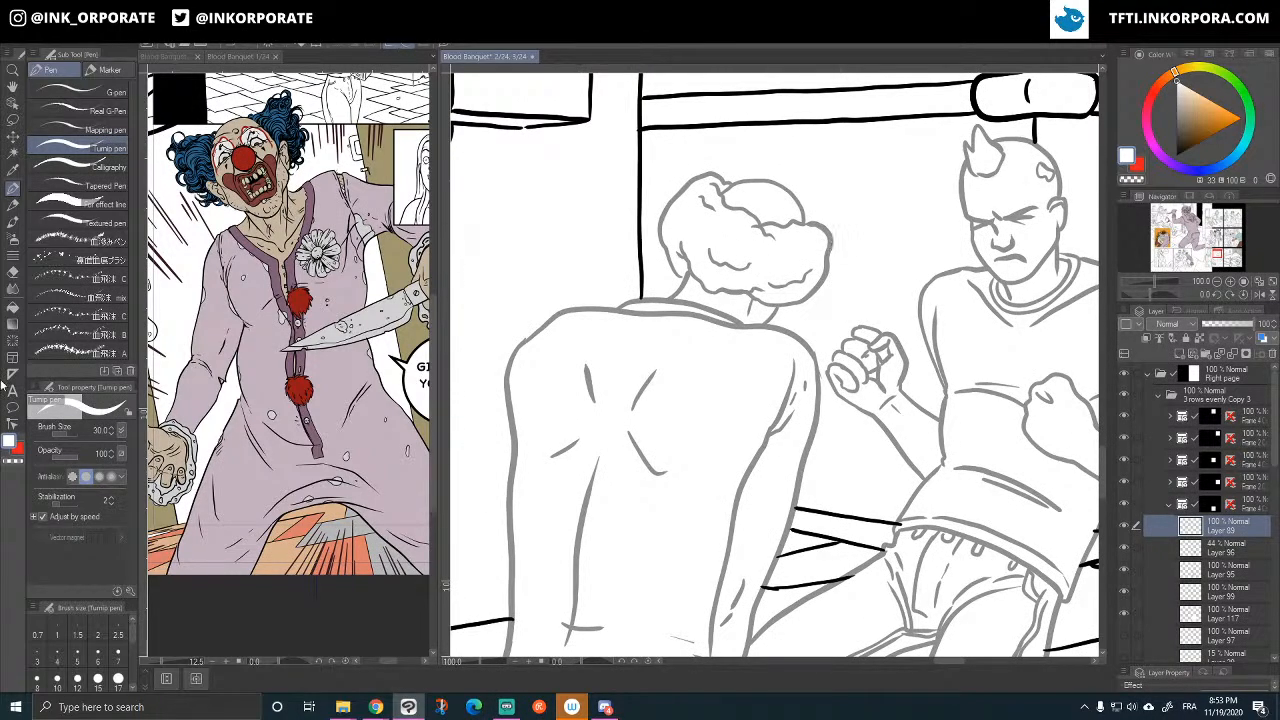
{"action": "mouse_move", "coordinate": [375, 707]}
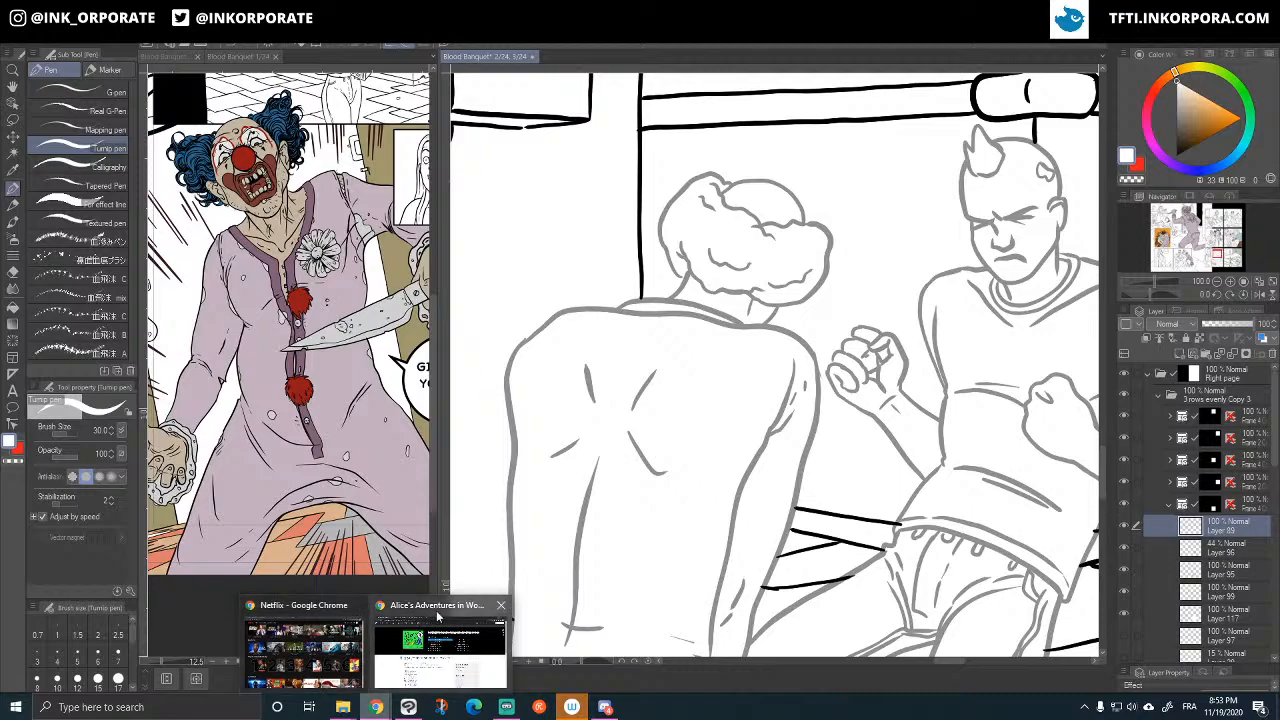
{"action": "left_click", "coordinate": [436, 612]}
{"action": "key", "text": "alt+Tab"}
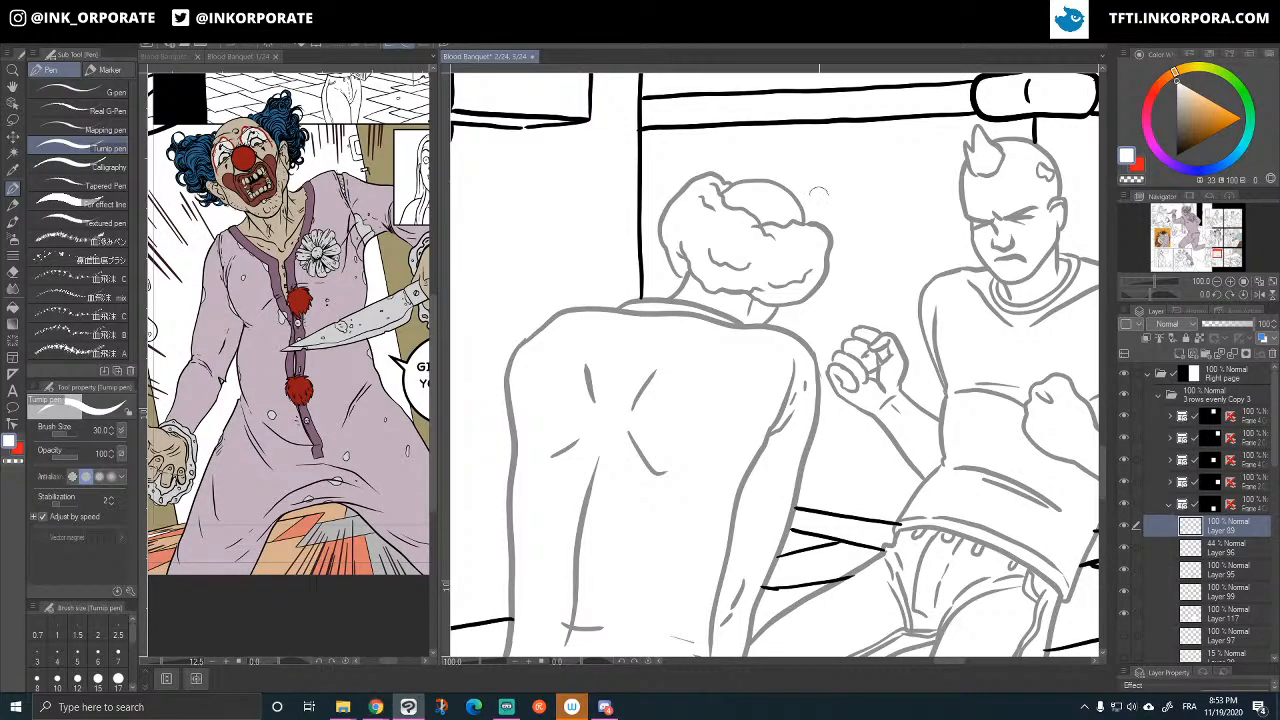
- Set the drawing colour to black and ink the first curls at the upper left of the shirtless clown's hair
{"action": "mouse_move", "coordinate": [841, 259]}
{"action": "left_mouse_down"}
{"action": "mouse_move", "coordinate": [737, 299]}
{"action": "mouse_move", "coordinate": [750, 292]}
{"action": "left_mouse_up"}
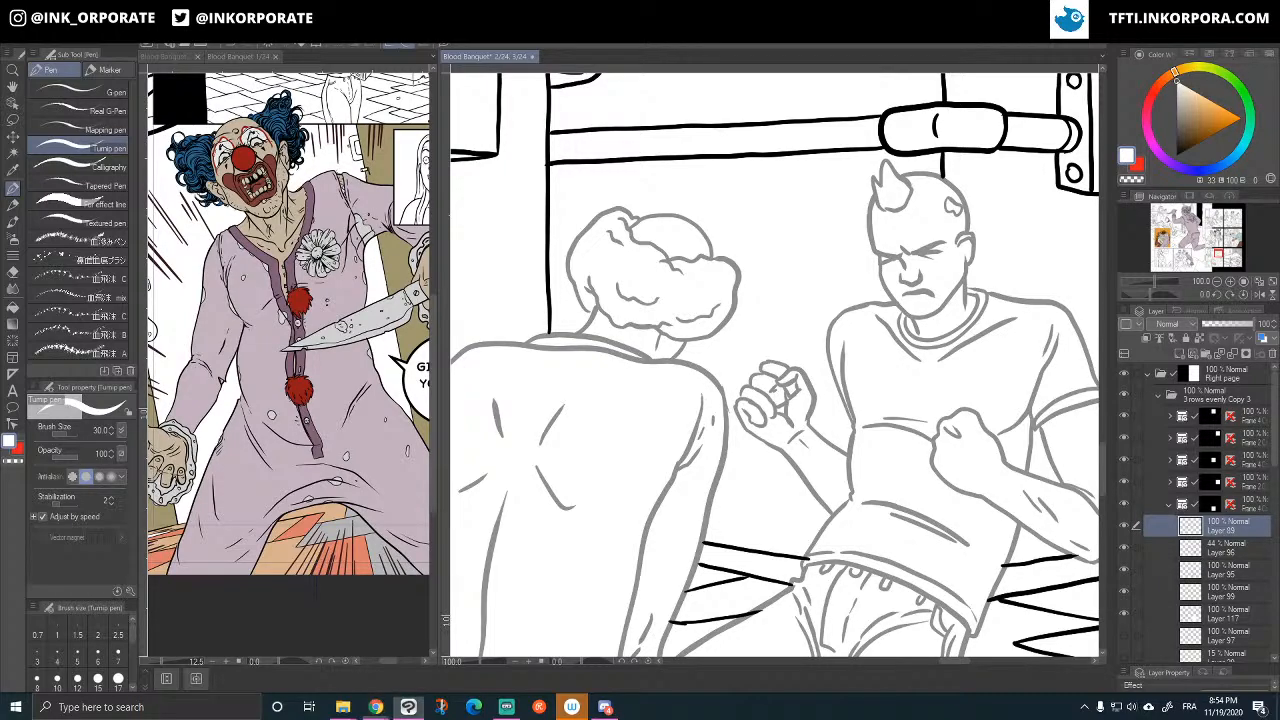
{"action": "scroll", "coordinate": [725, 281], "scroll_direction": "up", "scroll_amount": 2}
{"action": "left_click_drag", "start_coordinate": [643, 318], "coordinate": [672, 346]}
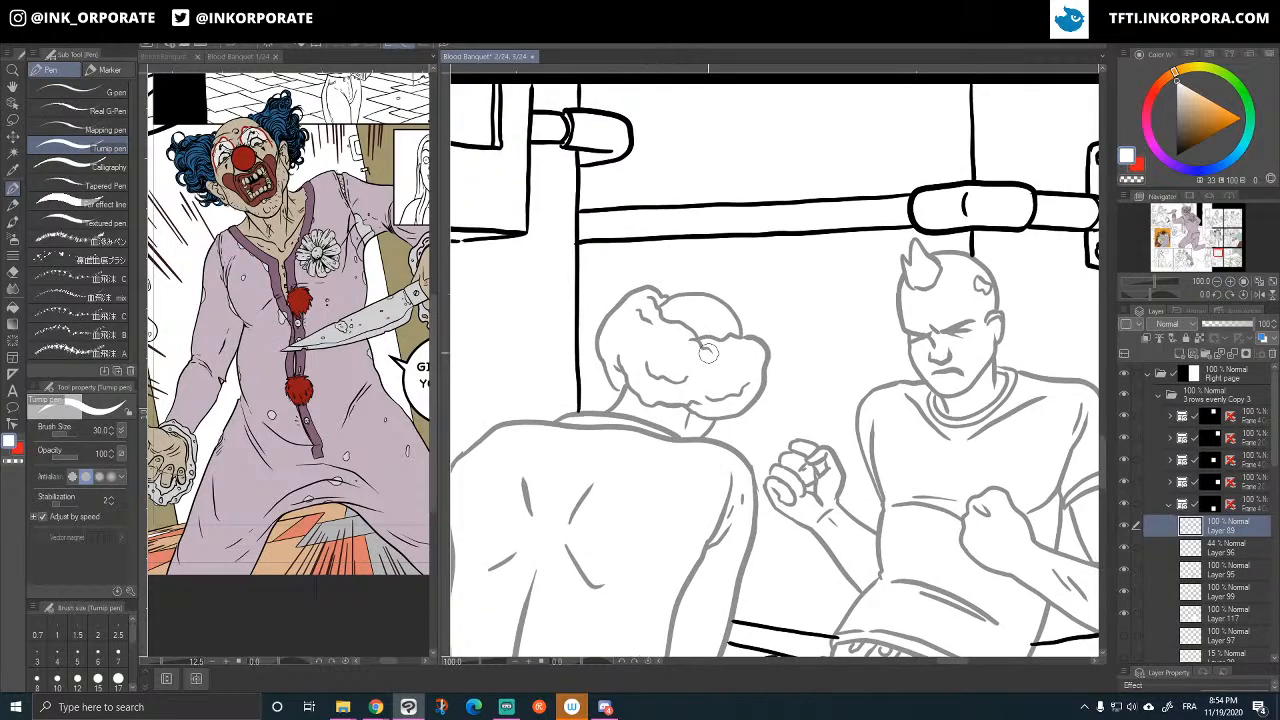
{"action": "left_click", "coordinate": [1123, 548]}
{"action": "left_click", "coordinate": [1123, 548]}
{"action": "left_click_drag", "start_coordinate": [1196, 130], "coordinate": [1176, 158]}
{"action": "left_click_drag", "start_coordinate": [768, 306], "coordinate": [777, 345]}
{"action": "mouse_move", "coordinate": [652, 396]}
{"action": "left_mouse_down"}
{"action": "mouse_move", "coordinate": [656, 362]}
{"action": "mouse_move", "coordinate": [687, 338]}
{"action": "mouse_move", "coordinate": [689, 353]}
{"action": "left_mouse_up"}
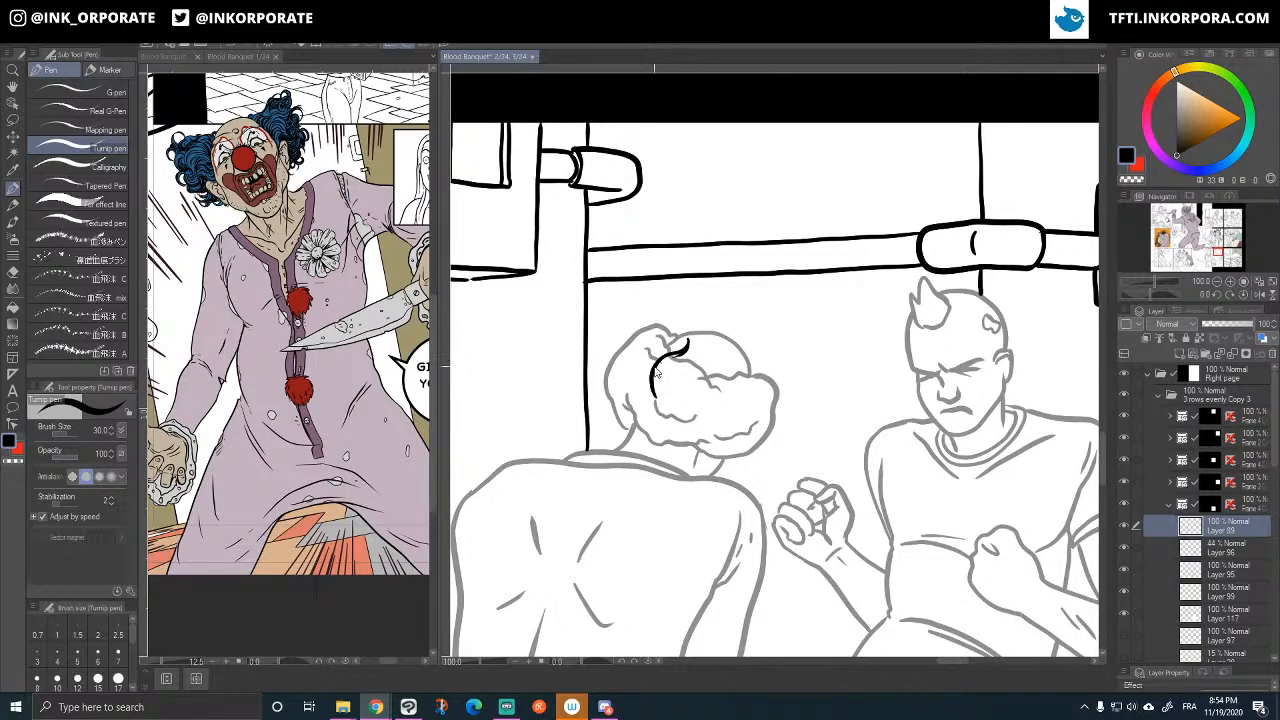
{"action": "mouse_move", "coordinate": [647, 396]}
{"action": "left_mouse_down"}
{"action": "mouse_move", "coordinate": [664, 359]}
{"action": "mouse_move", "coordinate": [688, 347]}
{"action": "mouse_move", "coordinate": [657, 338]}
{"action": "mouse_move", "coordinate": [663, 314]}
{"action": "mouse_move", "coordinate": [657, 346]}
{"action": "mouse_move", "coordinate": [673, 334]}
{"action": "mouse_move", "coordinate": [643, 350]}
{"action": "mouse_move", "coordinate": [632, 385]}
{"action": "left_mouse_up"}
{"action": "key", "text": "ctrl+z"}
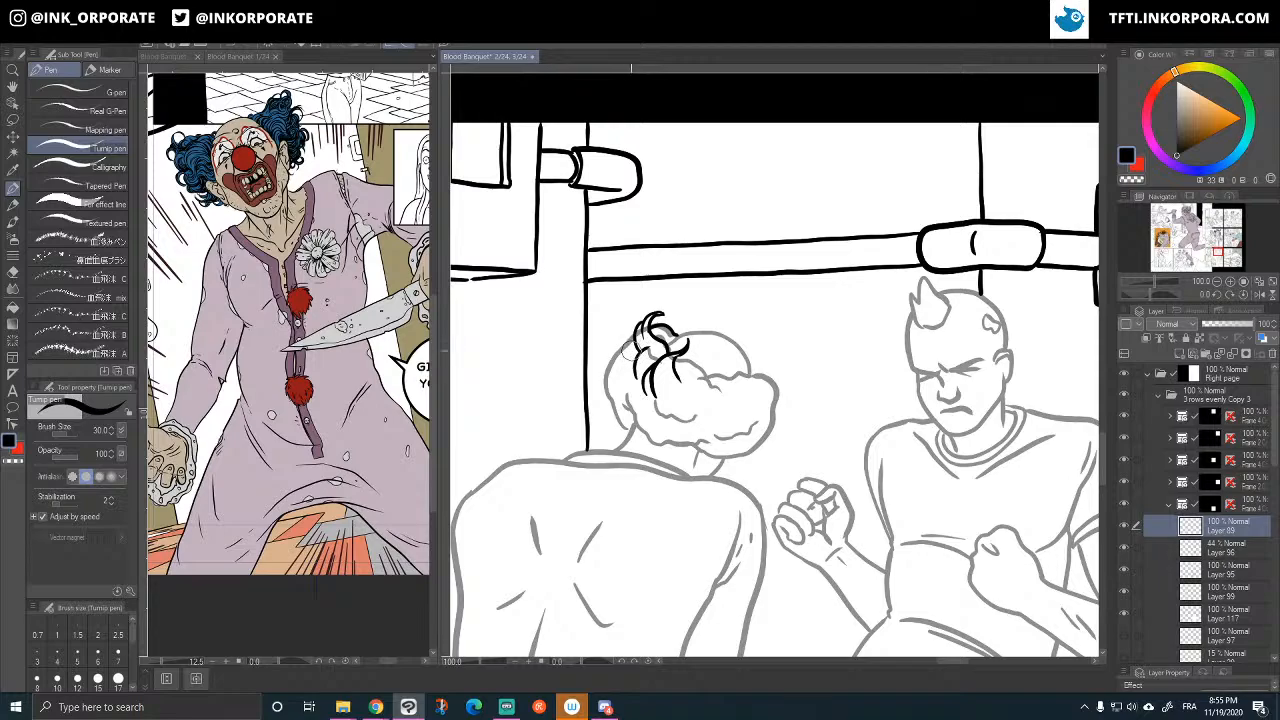
- Ink more curls down the left side of the clown's hair, below the bald crown and along the lower edge
{"action": "left_click_drag", "start_coordinate": [647, 336], "coordinate": [632, 381]}
{"action": "left_click_drag", "start_coordinate": [622, 384], "coordinate": [616, 347]}
{"action": "mouse_move", "coordinate": [704, 372]}
{"action": "left_mouse_down"}
{"action": "mouse_move", "coordinate": [738, 401]}
{"action": "mouse_move", "coordinate": [723, 383]}
{"action": "left_mouse_up"}
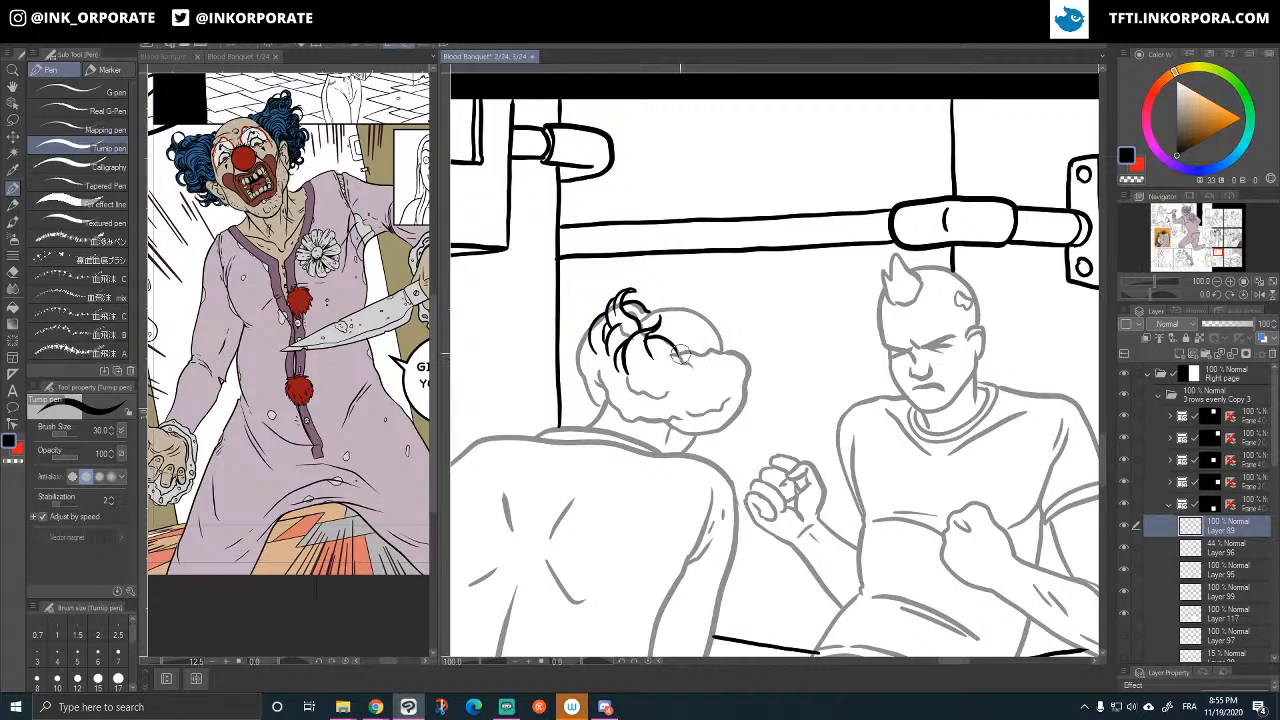
{"action": "mouse_move", "coordinate": [674, 350]}
{"action": "left_mouse_down"}
{"action": "mouse_move", "coordinate": [720, 362]}
{"action": "mouse_move", "coordinate": [733, 339]}
{"action": "mouse_move", "coordinate": [723, 361]}
{"action": "mouse_move", "coordinate": [687, 350]}
{"action": "mouse_move", "coordinate": [700, 351]}
{"action": "left_mouse_up"}
{"action": "key", "text": "ctrl+z"}
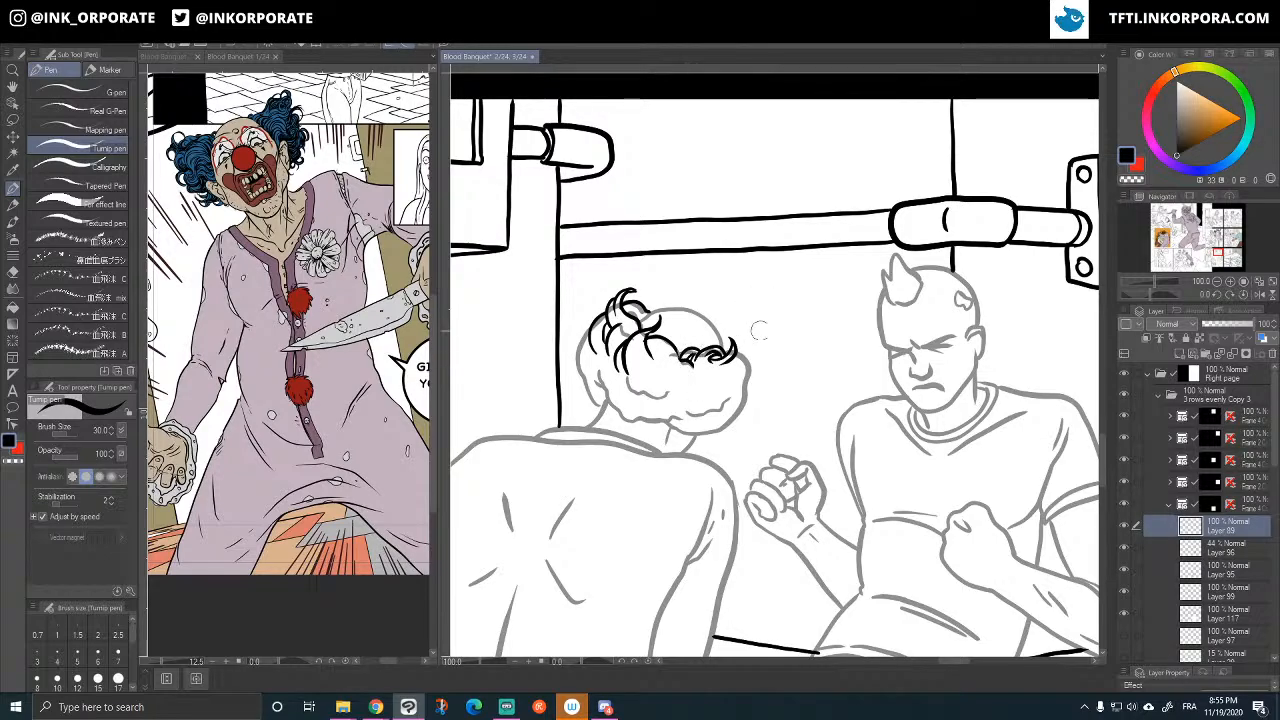
{"action": "mouse_move", "coordinate": [728, 361]}
{"action": "left_mouse_down"}
{"action": "mouse_move", "coordinate": [720, 393]}
{"action": "mouse_move", "coordinate": [749, 462]}
{"action": "mouse_move", "coordinate": [658, 385]}
{"action": "left_mouse_up"}
{"action": "mouse_move", "coordinate": [694, 425]}
{"action": "left_mouse_down"}
{"action": "mouse_move", "coordinate": [678, 385]}
{"action": "mouse_move", "coordinate": [697, 402]}
{"action": "left_mouse_up"}
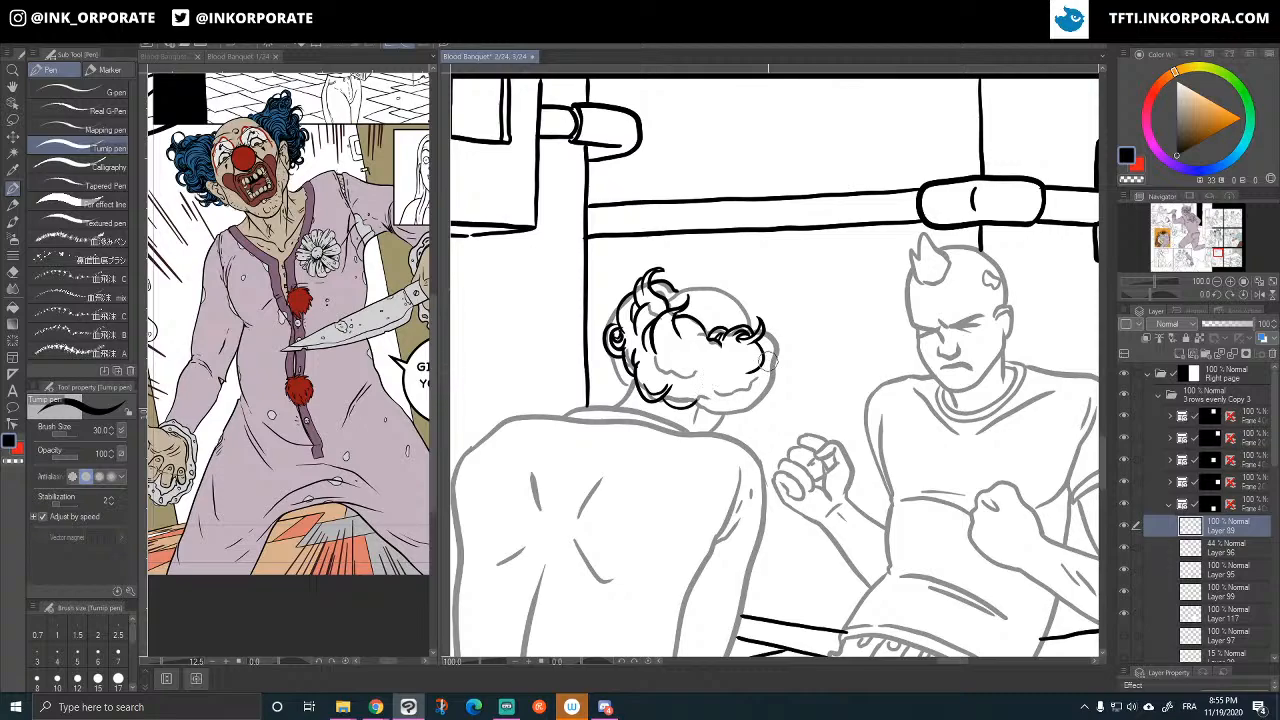
- Fill in the inked curls on the left side, underside and lower right of the clown's hair
{"action": "key", "text": "minus"}
{"action": "key", "text": "minus"}
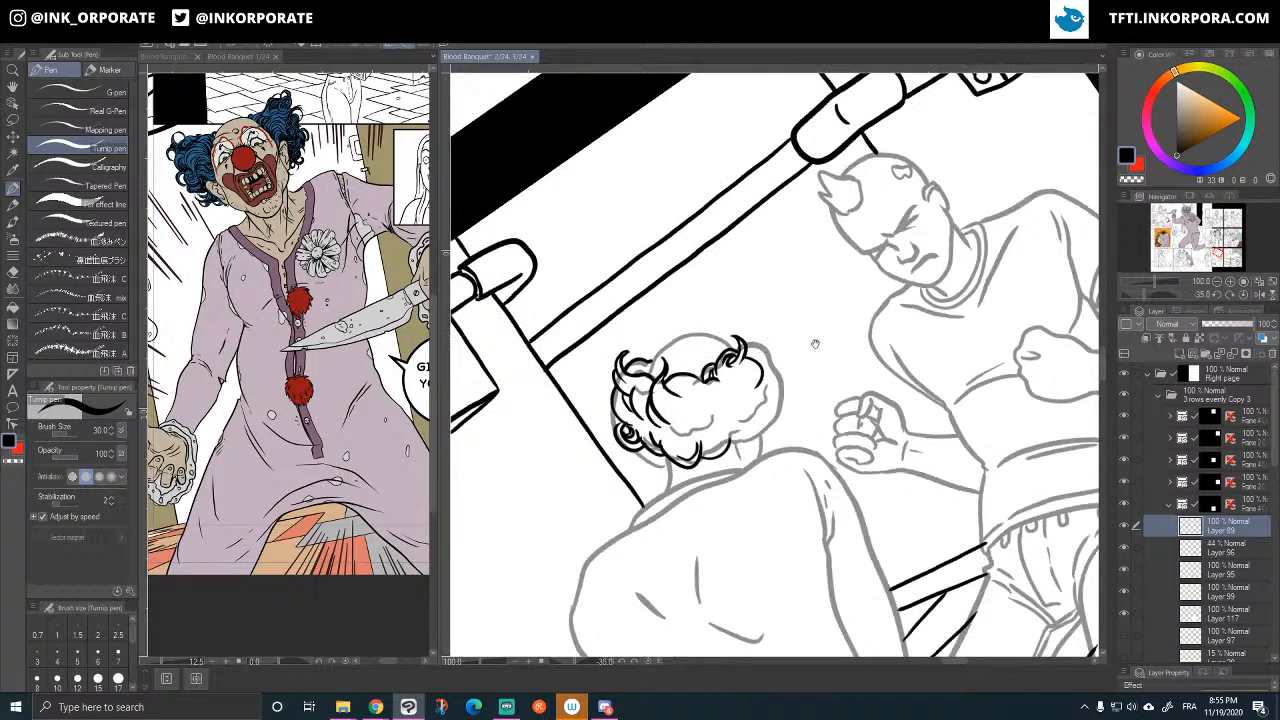
{"action": "key", "text": "minus"}
{"action": "mouse_move", "coordinate": [802, 262]}
{"action": "left_mouse_down"}
{"action": "mouse_move", "coordinate": [822, 285]}
{"action": "mouse_move", "coordinate": [780, 332]}
{"action": "mouse_move", "coordinate": [794, 334]}
{"action": "mouse_move", "coordinate": [764, 332]}
{"action": "mouse_move", "coordinate": [766, 356]}
{"action": "mouse_move", "coordinate": [750, 350]}
{"action": "mouse_move", "coordinate": [770, 365]}
{"action": "left_mouse_up"}
{"action": "key", "text": "ctrl+z"}
{"action": "key", "text": "asciicircum"}
{"action": "key", "text": "asciicircum"}
{"action": "key", "text": "asciicircum"}
{"action": "key", "text": "asciicircum"}
{"action": "key", "text": "asciicircum"}
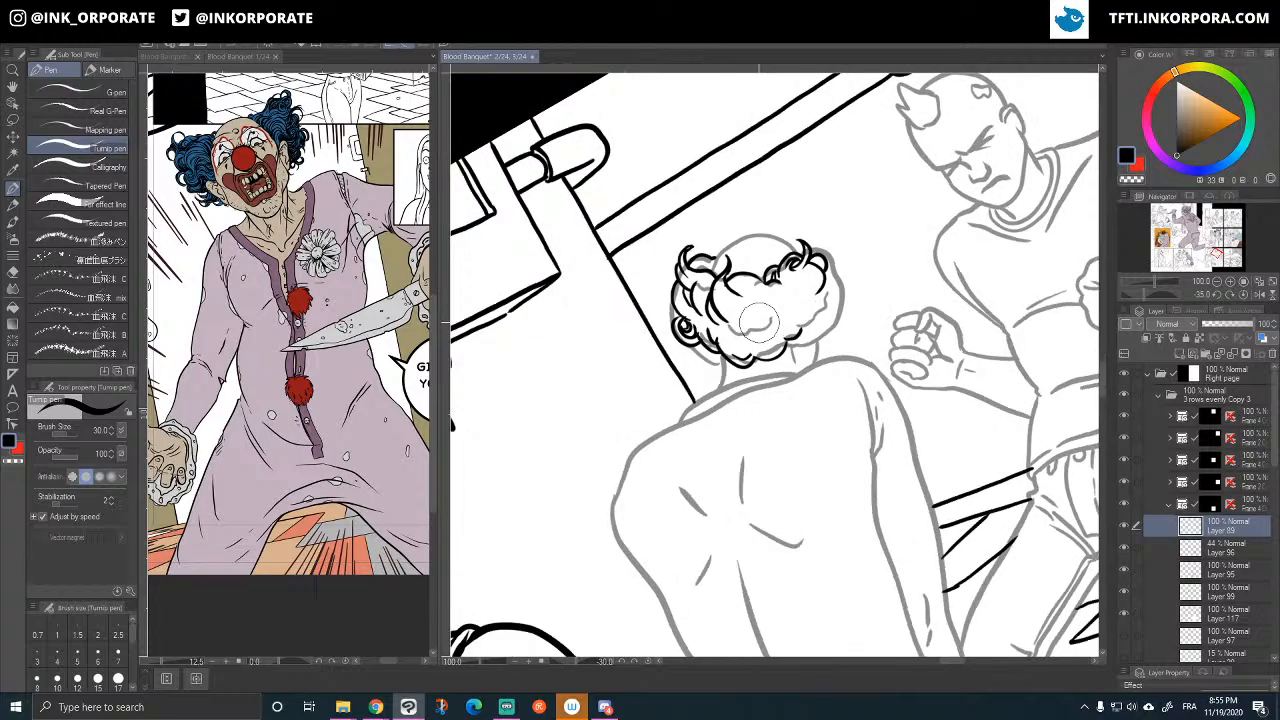
{"action": "mouse_move", "coordinate": [770, 276]}
{"action": "left_mouse_down"}
{"action": "mouse_move", "coordinate": [762, 294]}
{"action": "mouse_move", "coordinate": [755, 275]}
{"action": "left_mouse_up"}
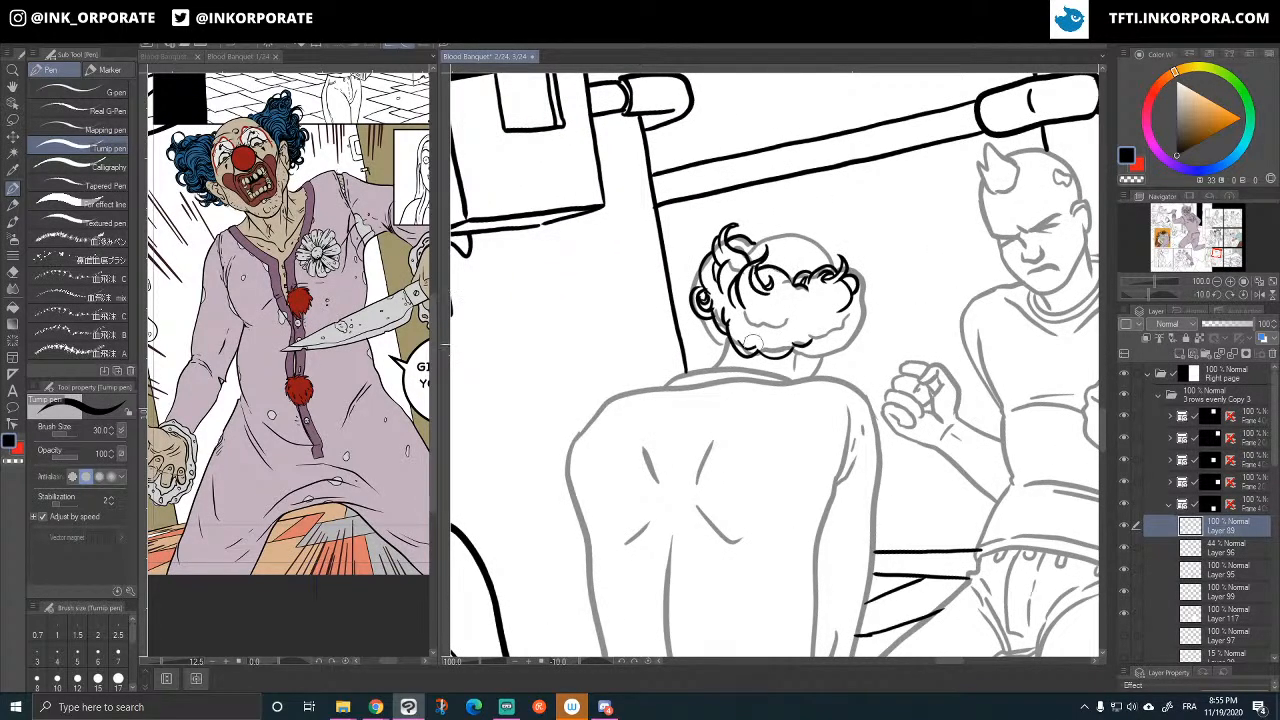
{"action": "mouse_move", "coordinate": [761, 354]}
{"action": "left_mouse_down"}
{"action": "mouse_move", "coordinate": [741, 321]}
{"action": "mouse_move", "coordinate": [771, 319]}
{"action": "mouse_move", "coordinate": [754, 311]}
{"action": "left_mouse_up"}
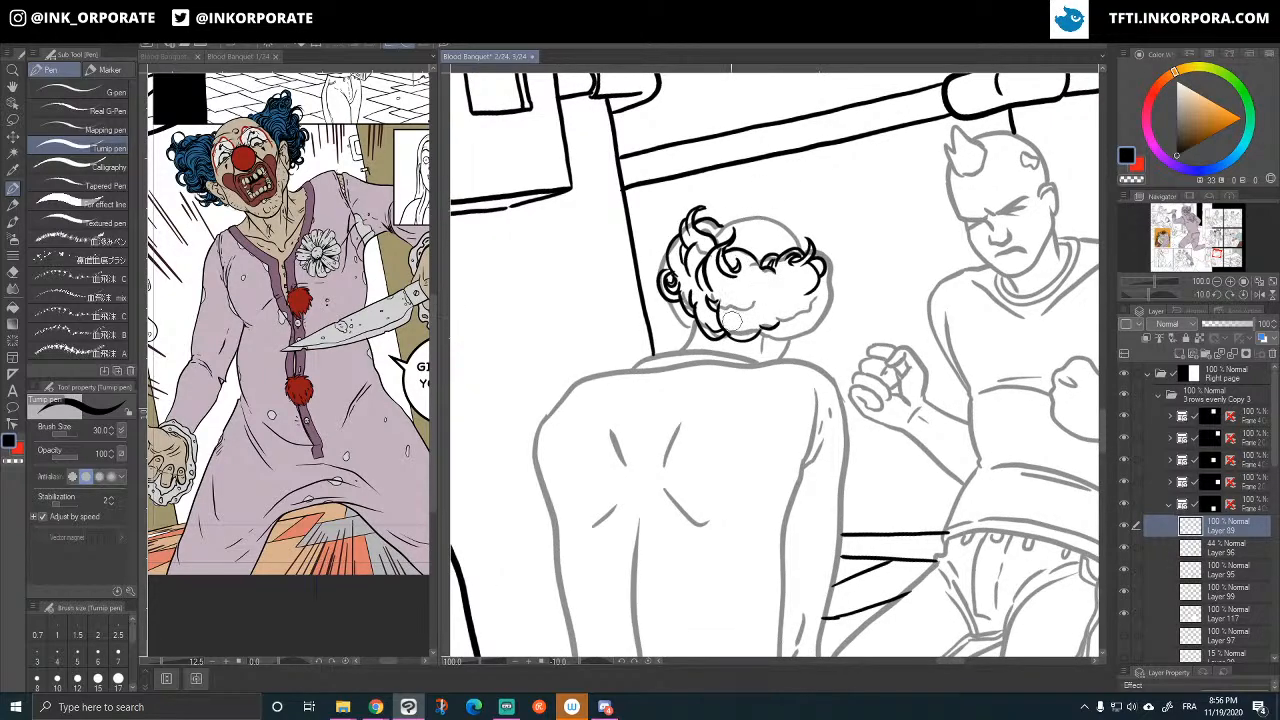
{"action": "mouse_move", "coordinate": [736, 308]}
{"action": "left_mouse_down"}
{"action": "mouse_move", "coordinate": [799, 265]}
{"action": "mouse_move", "coordinate": [782, 352]}
{"action": "mouse_move", "coordinate": [776, 325]}
{"action": "mouse_move", "coordinate": [812, 296]}
{"action": "left_mouse_up"}
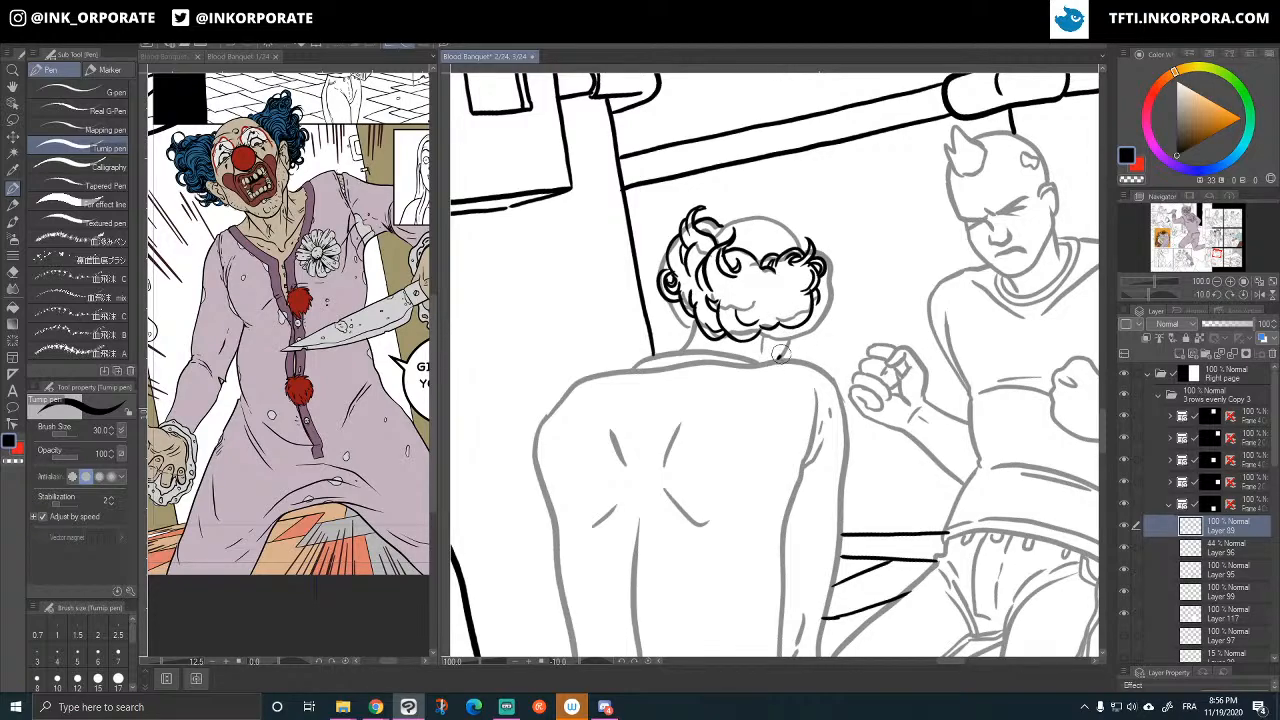
- Ink both sides of the clown's neck, the curls on the right of the hair and the bald crown outline
{"action": "mouse_move", "coordinate": [780, 355]}
{"action": "left_mouse_down"}
{"action": "mouse_move", "coordinate": [795, 320]}
{"action": "mouse_move", "coordinate": [835, 353]}
{"action": "mouse_move", "coordinate": [854, 398]}
{"action": "left_mouse_up"}
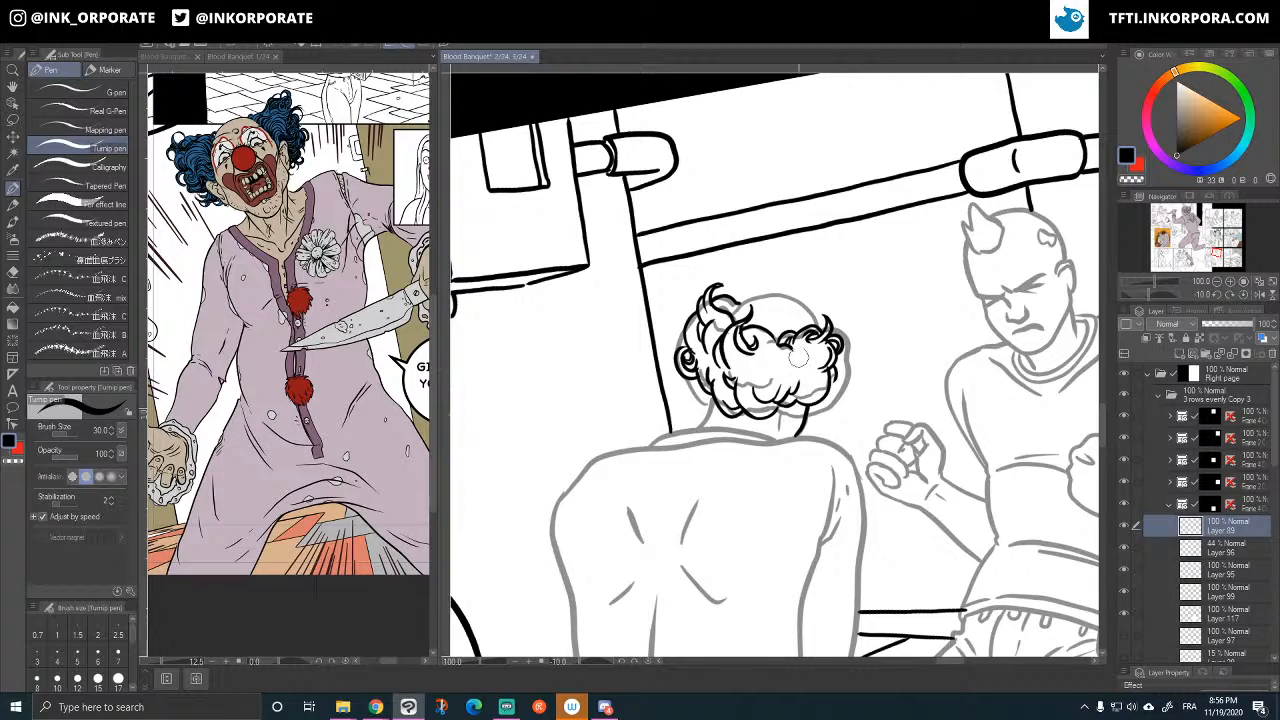
{"action": "mouse_move", "coordinate": [788, 364]}
{"action": "left_mouse_down"}
{"action": "mouse_move", "coordinate": [797, 373]}
{"action": "mouse_move", "coordinate": [754, 401]}
{"action": "mouse_move", "coordinate": [734, 395]}
{"action": "mouse_move", "coordinate": [782, 372]}
{"action": "left_mouse_up"}
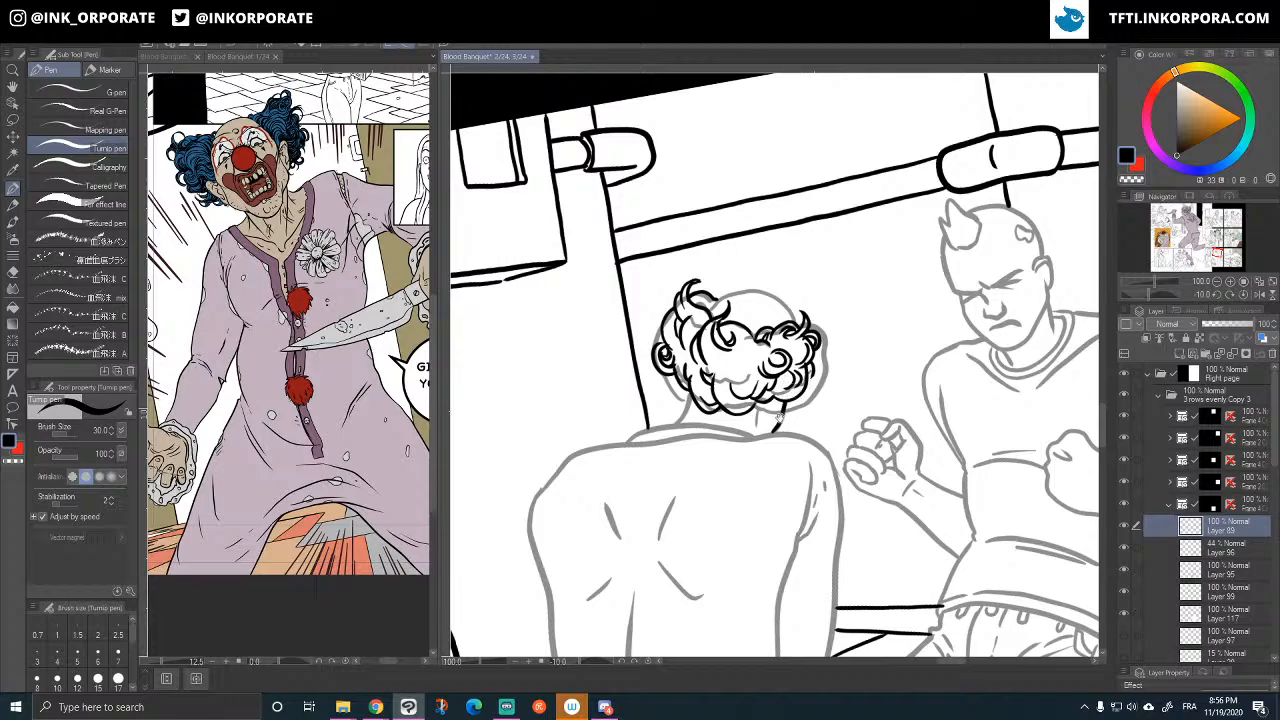
{"action": "left_click_drag", "start_coordinate": [786, 367], "coordinate": [808, 315]}
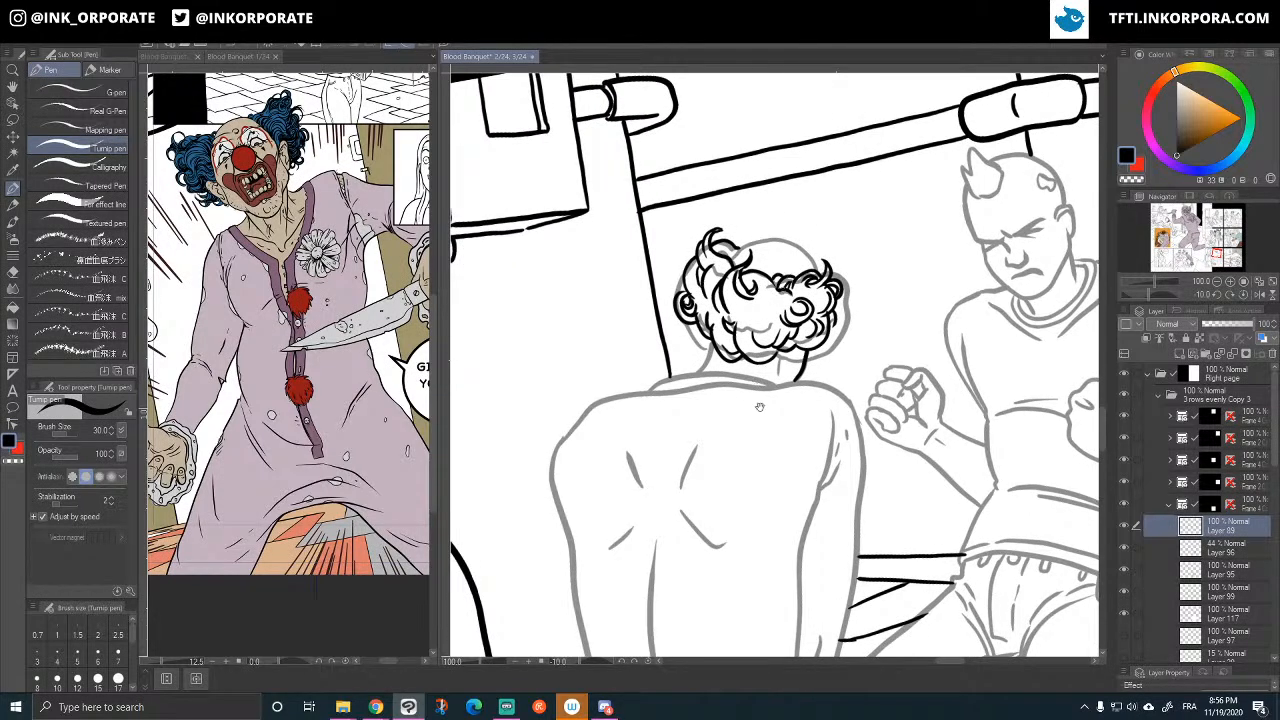
{"action": "left_click_drag", "start_coordinate": [759, 407], "coordinate": [765, 423]}
{"action": "left_click_drag", "start_coordinate": [702, 387], "coordinate": [721, 345]}
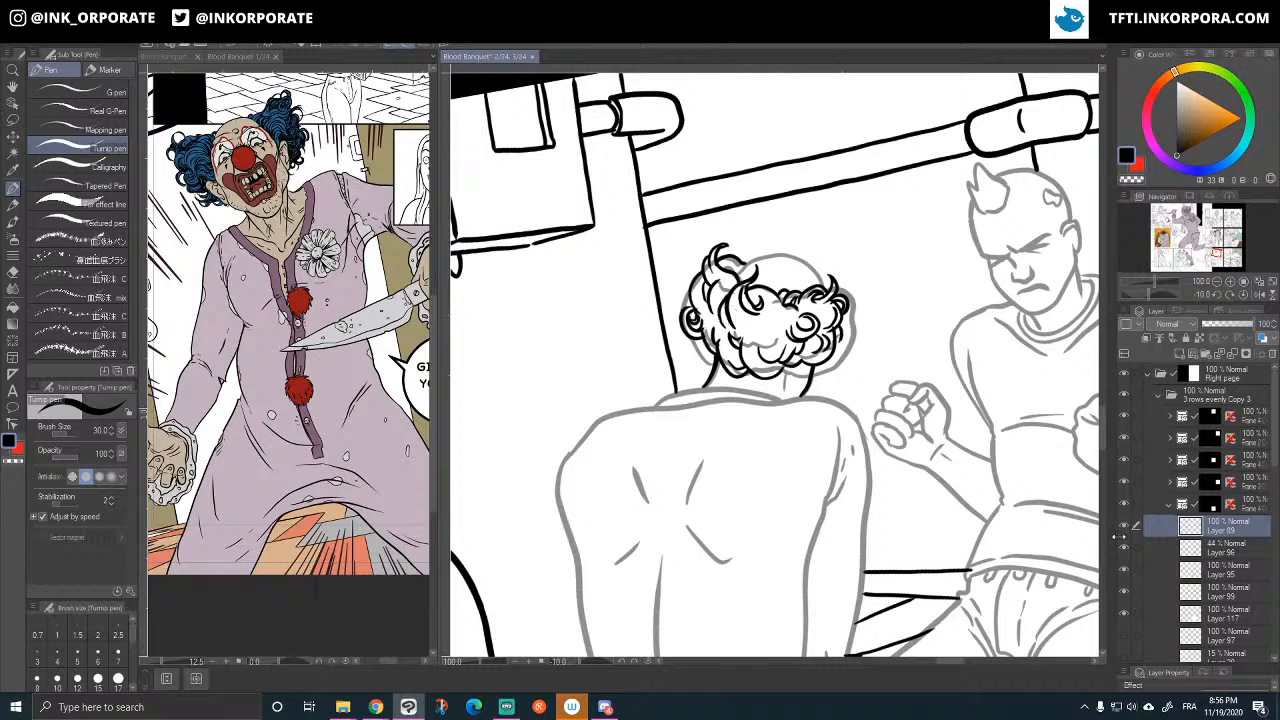
{"action": "mouse_move", "coordinate": [728, 275]}
{"action": "left_mouse_down"}
{"action": "mouse_move", "coordinate": [795, 258]}
{"action": "mouse_move", "coordinate": [831, 290]}
{"action": "left_mouse_up"}
- Hide and reshow Layer 89 and the sketch on Layer 96 to compare the inked head with the sketch
{"action": "left_click", "coordinate": [1124, 527]}
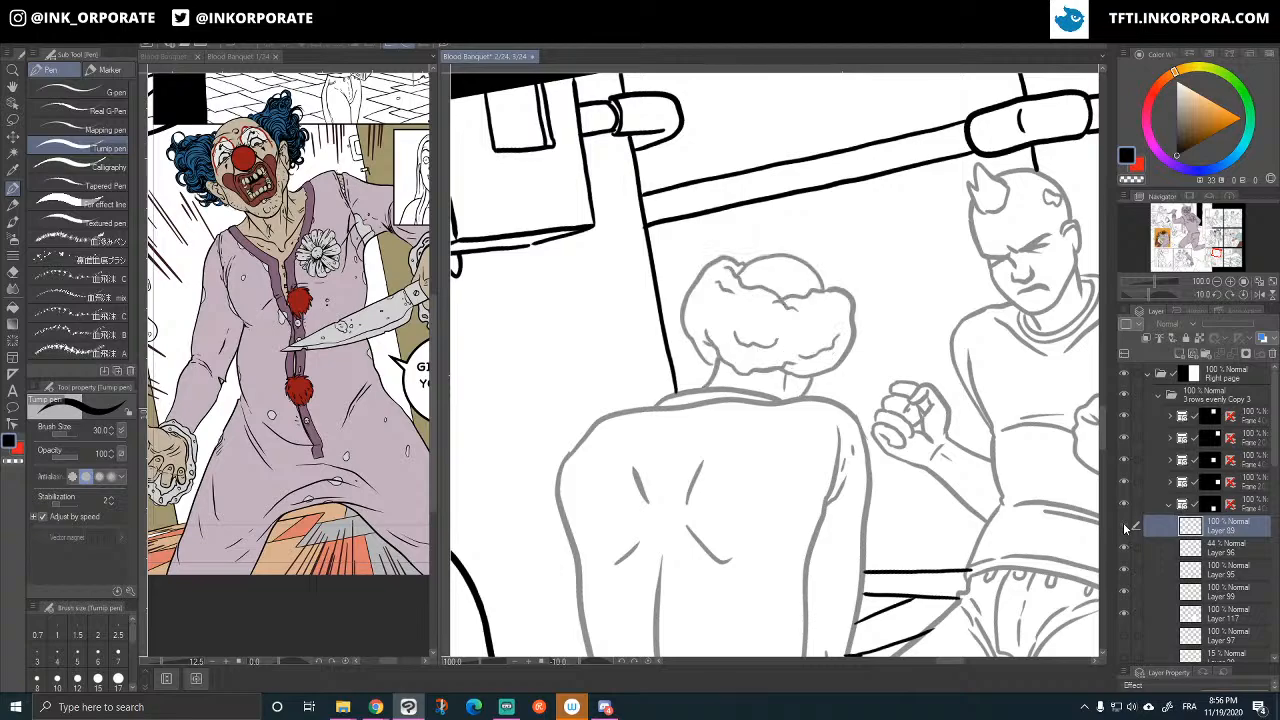
{"action": "left_click", "coordinate": [1124, 528]}
{"action": "left_click", "coordinate": [1124, 548]}
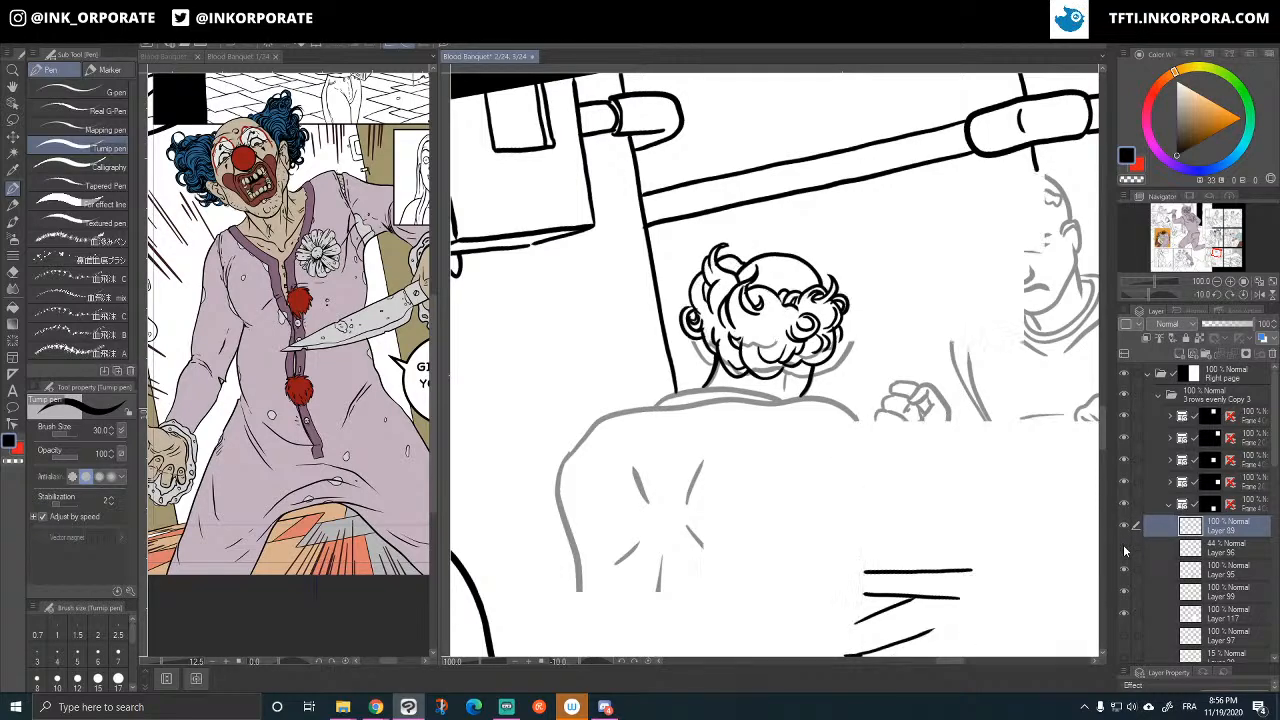
{"action": "left_click", "coordinate": [1124, 548]}
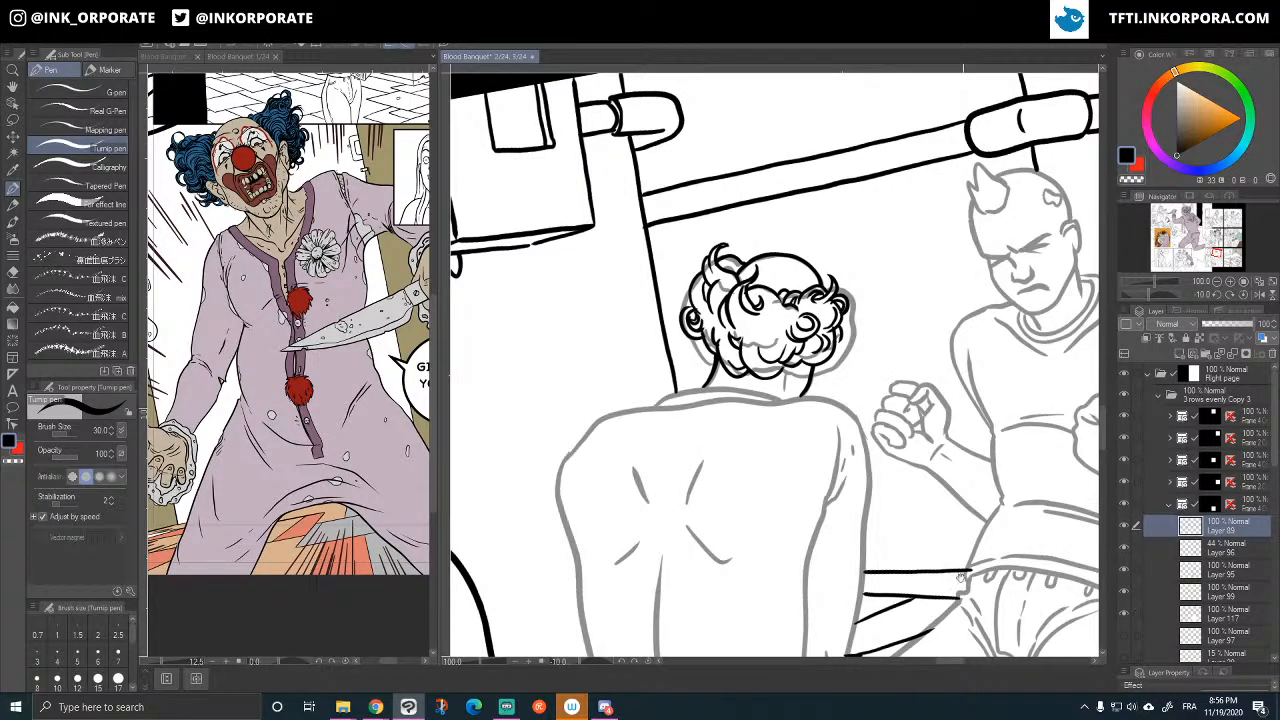
- Widen the comic page's canvas area beside the coloured clown reference and show the whole fight panel
{"action": "left_click_drag", "start_coordinate": [958, 576], "coordinate": [948, 489]}
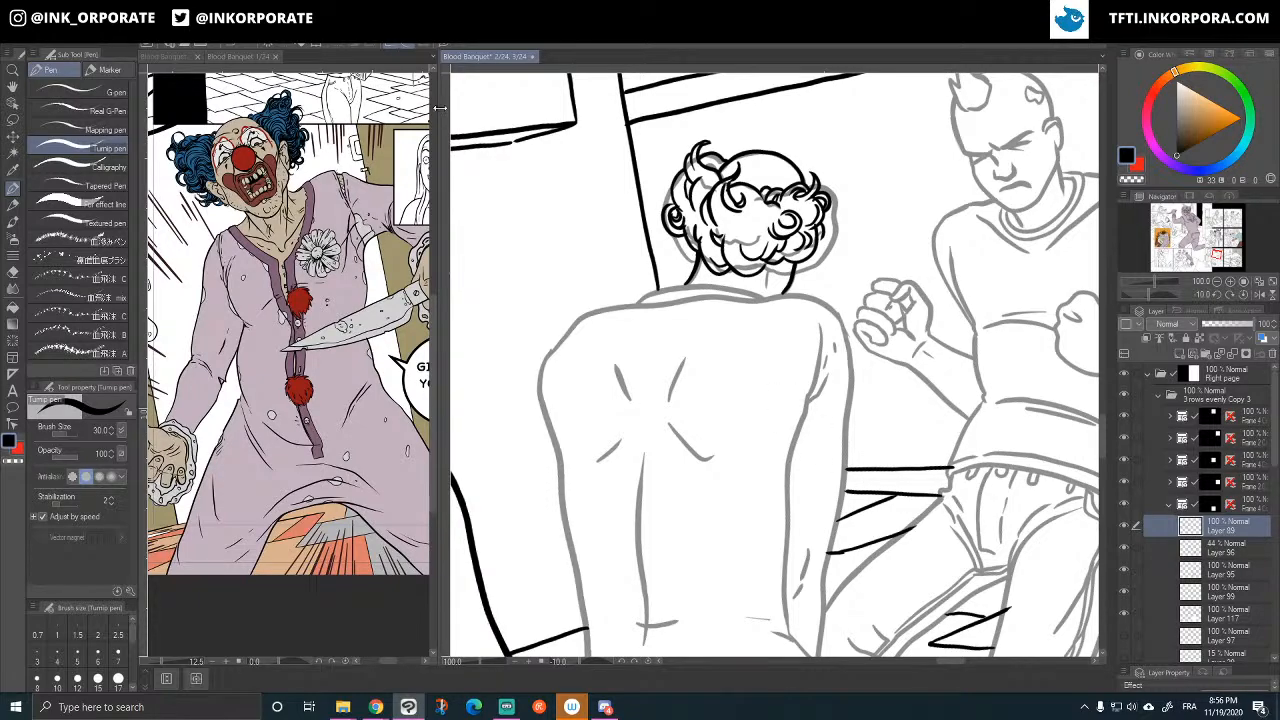
{"action": "left_click_drag", "start_coordinate": [439, 108], "coordinate": [305, 133]}
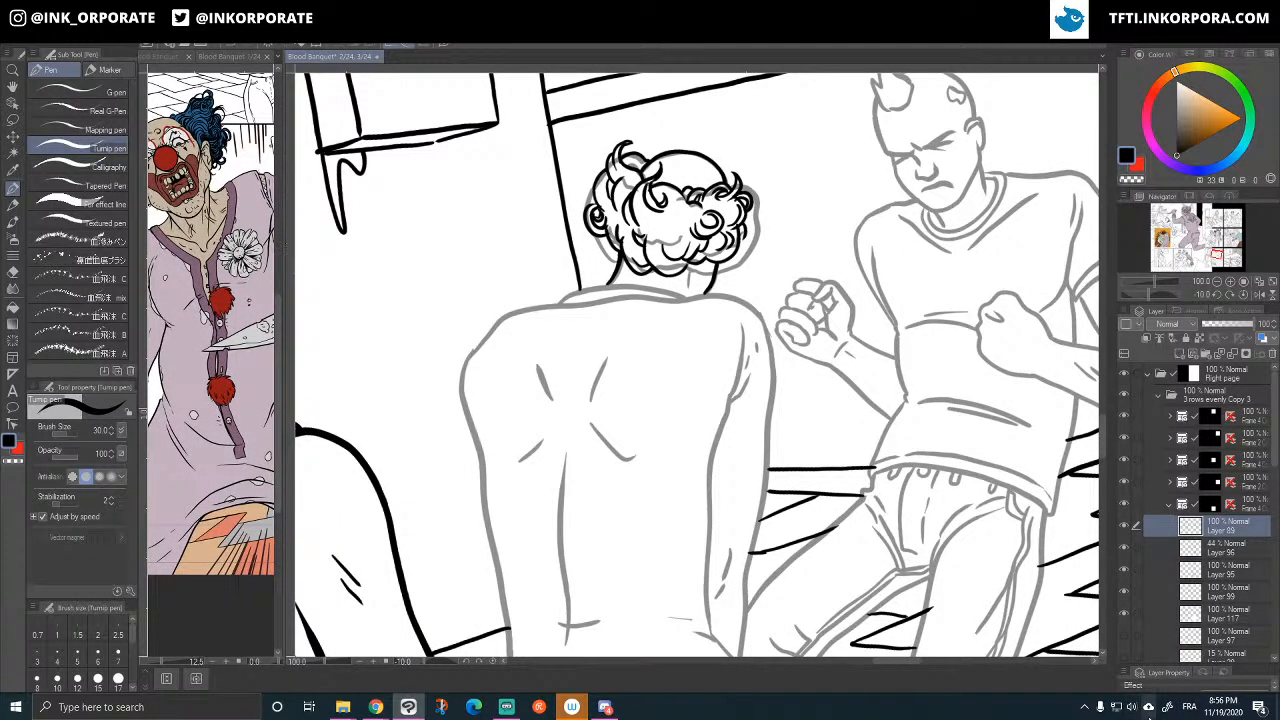
{"action": "key", "text": "ctrl+minus"}
{"action": "key", "text": "ctrl+minus"}
{"action": "key", "text": "ctrl+minus"}
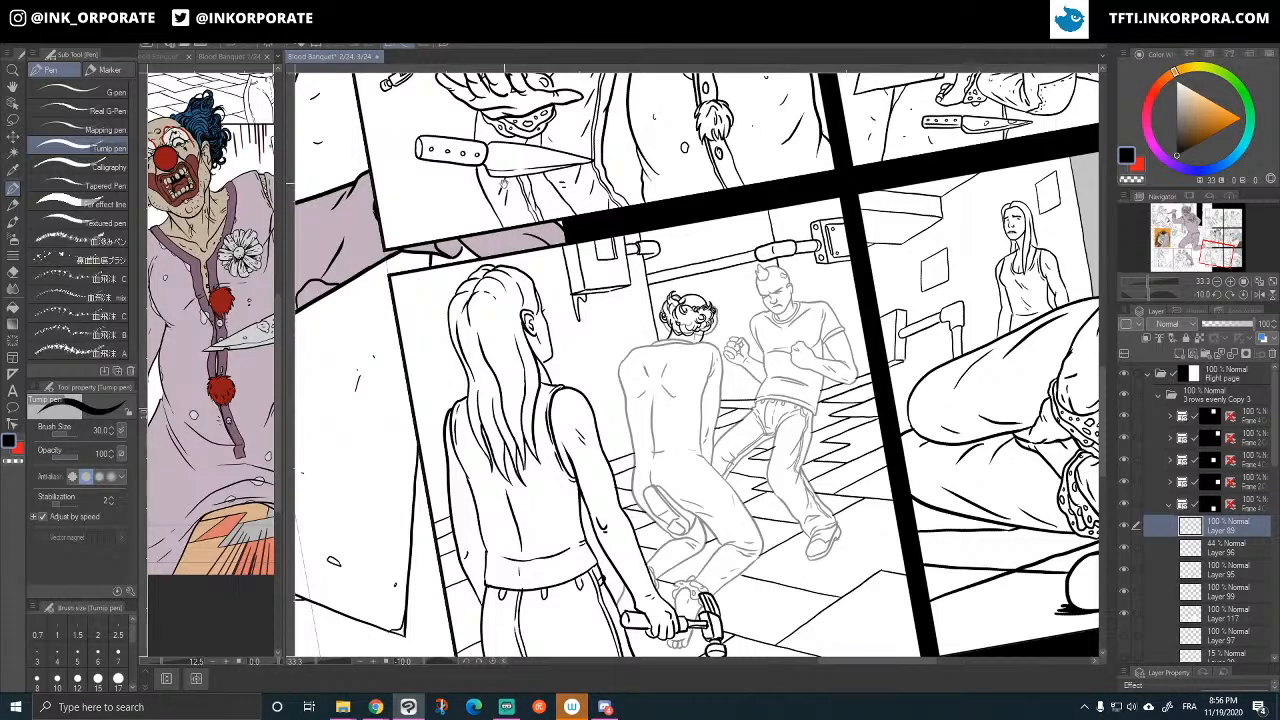
- Capture the grinning clown face on the back of the large purple costume with Snip & Sketch and minimize the snip window
{"action": "left_click_drag", "start_coordinate": [503, 184], "coordinate": [736, 290]}
{"action": "key", "text": "asciicircum"}
{"action": "key", "text": "asciicircum"}
{"action": "key", "text": "asciicircum"}
{"action": "left_click_drag", "start_coordinate": [532, 181], "coordinate": [551, 431]}
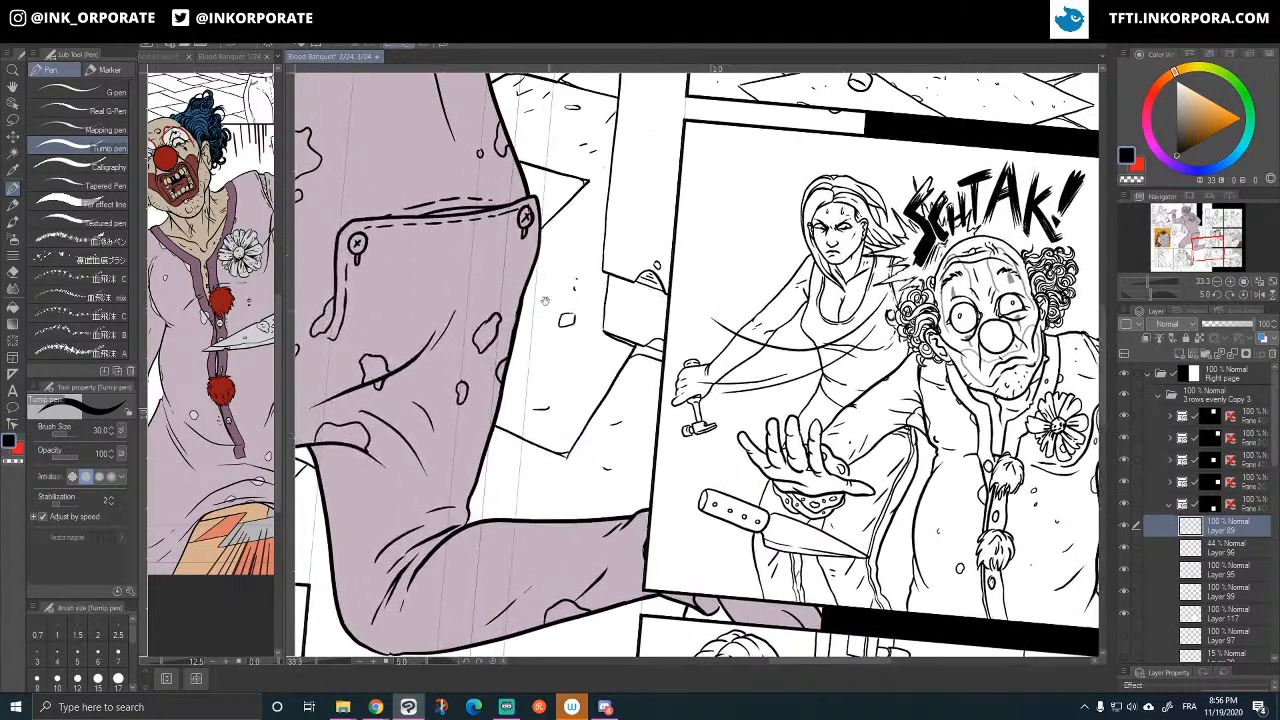
{"action": "left_click_drag", "start_coordinate": [546, 298], "coordinate": [660, 690]}
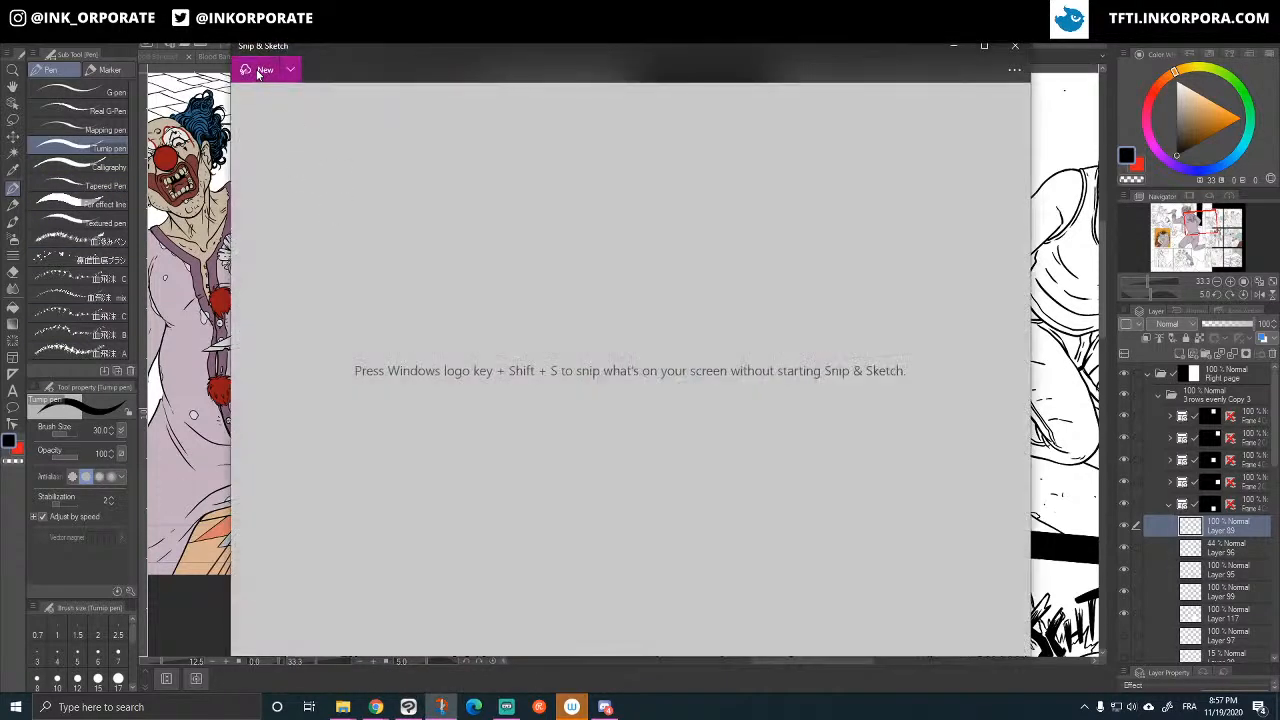
{"action": "left_click", "coordinate": [264, 70]}
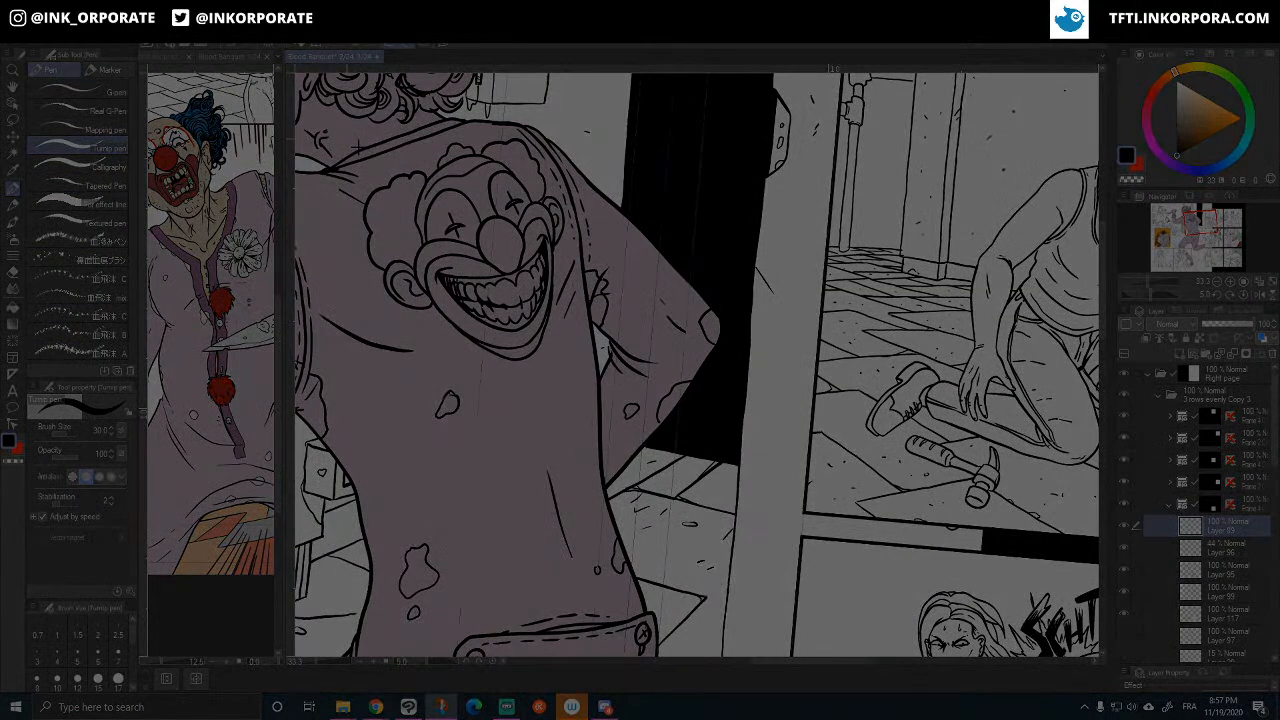
{"action": "left_click_drag", "start_coordinate": [357, 146], "coordinate": [608, 412]}
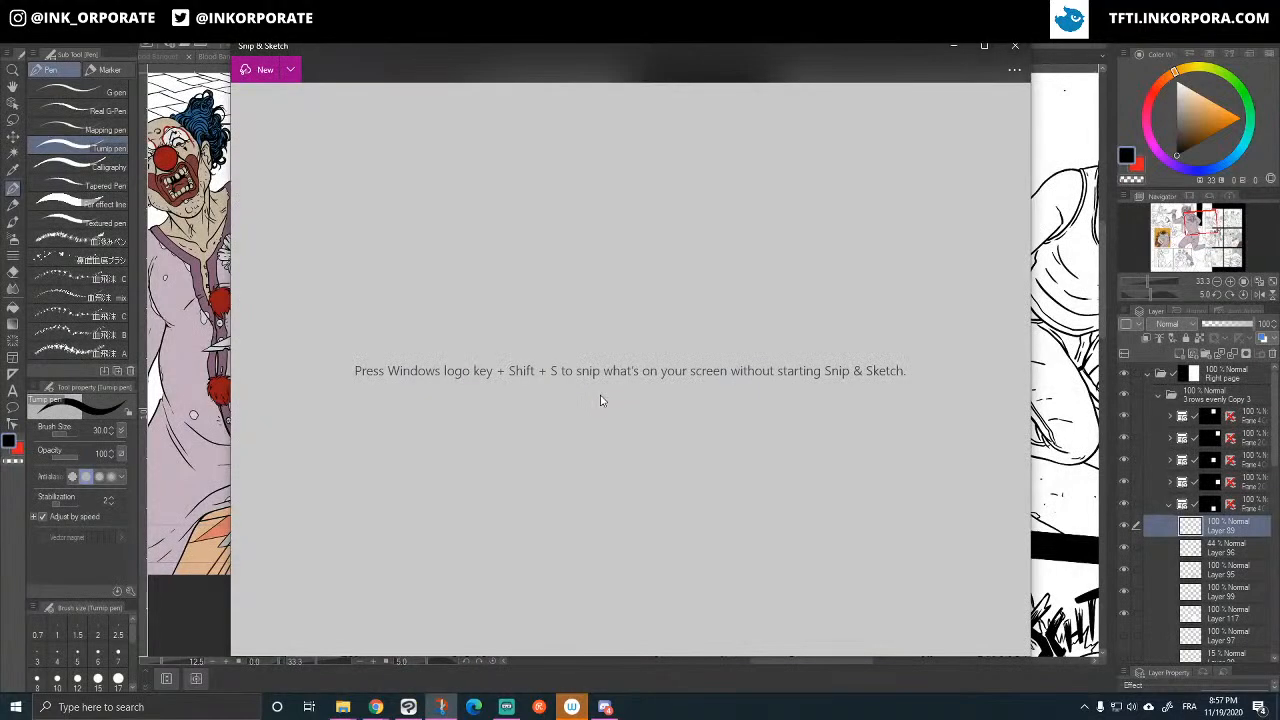
{"action": "left_click", "coordinate": [264, 70]}
{"action": "left_click_drag", "start_coordinate": [338, 115], "coordinate": [599, 381]}
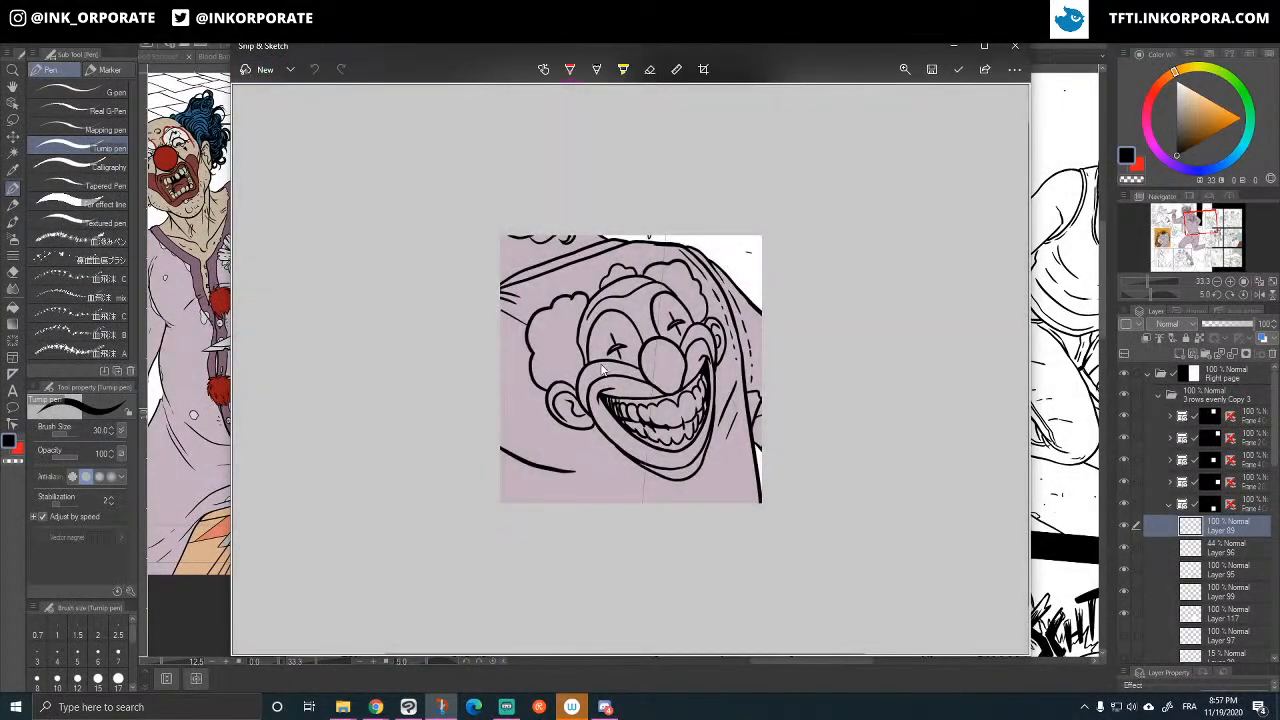
{"action": "left_click", "coordinate": [953, 45]}
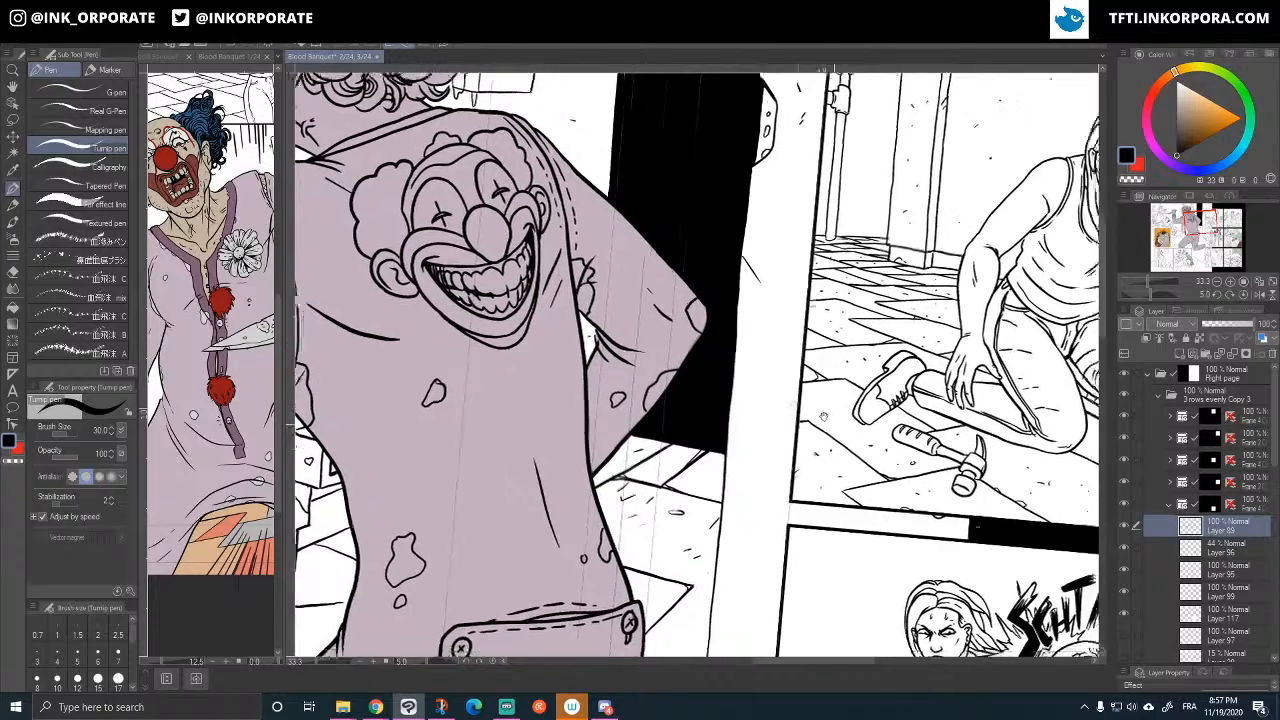
- Return to the fight panel with the page upright and add a new layer above Layer 89
{"action": "left_click_drag", "start_coordinate": [823, 416], "coordinate": [492, 223]}
{"action": "left_click_drag", "start_coordinate": [1007, 577], "coordinate": [689, 355]}
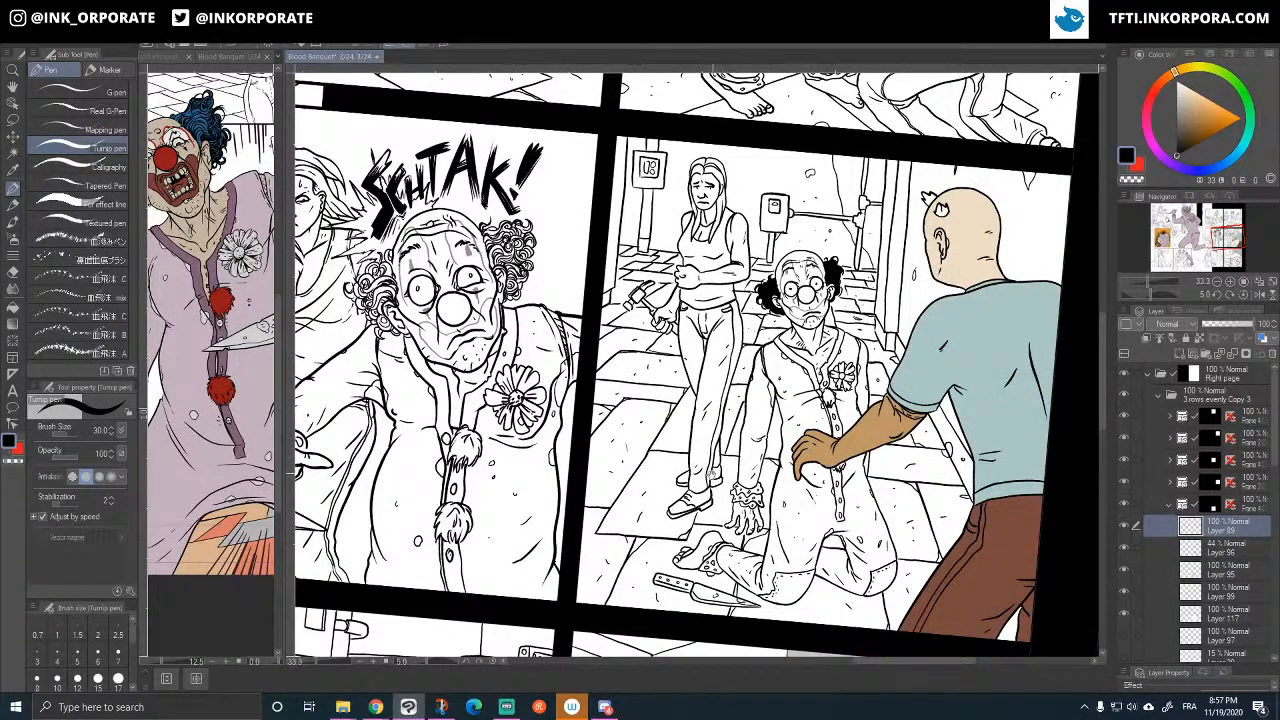
{"action": "left_click_drag", "start_coordinate": [713, 474], "coordinate": [784, 174]}
{"action": "key", "text": "minus"}
{"action": "key", "text": "minus"}
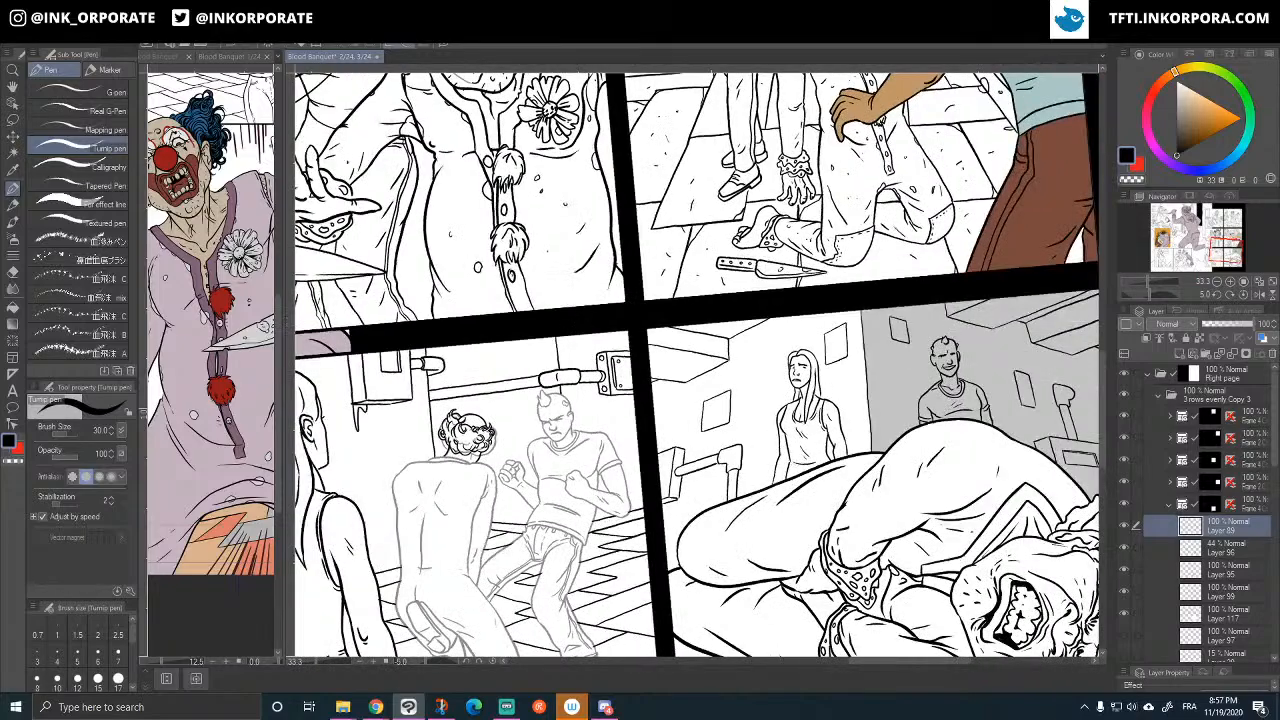
{"action": "left_click_drag", "start_coordinate": [572, 482], "coordinate": [730, 278]}
{"action": "key", "text": "asciicircum"}
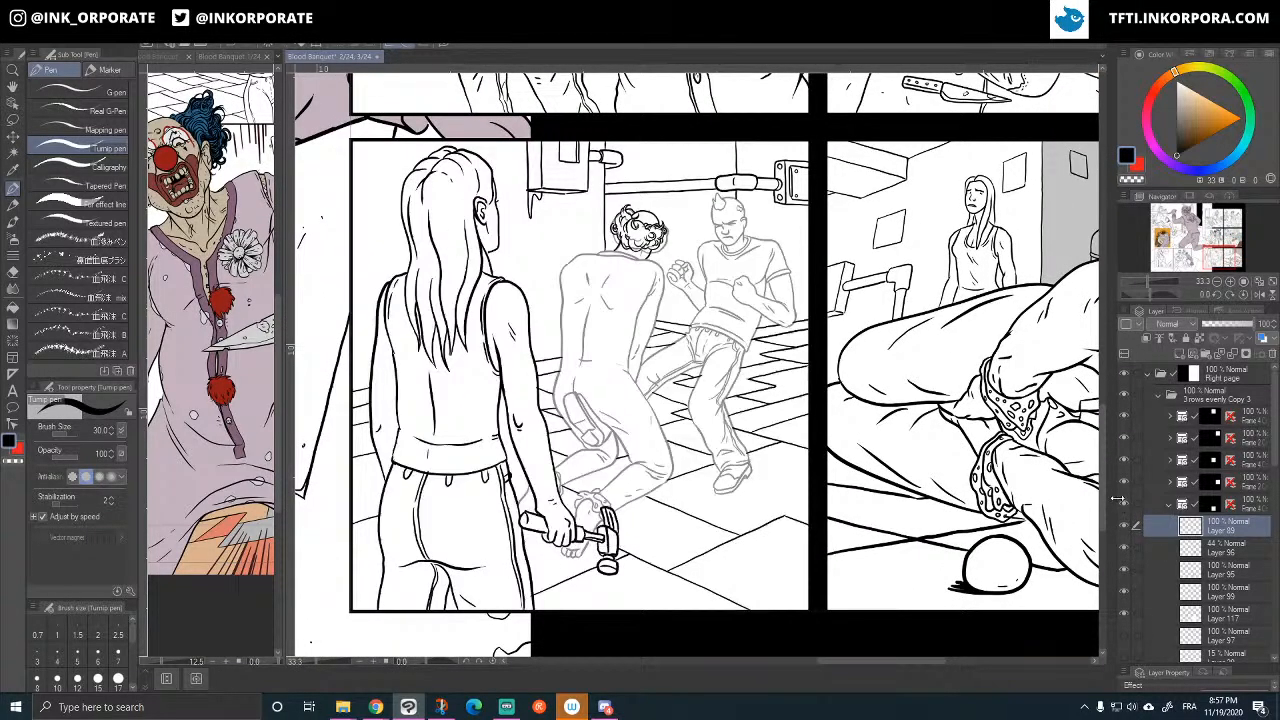
{"action": "key", "text": "ctrl+shift+n"}
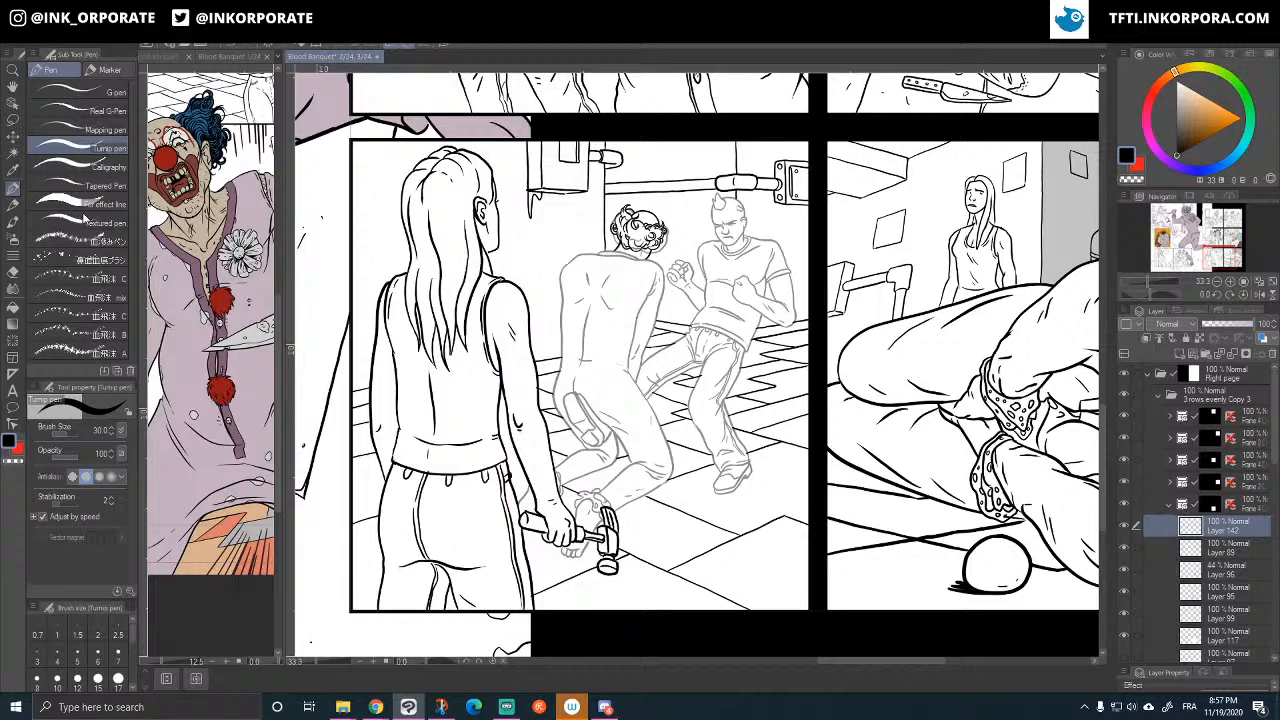
- Place the captured grinning clown face beside the crouching clown's back, over the long-haired woman, using Move layer
{"action": "left_click", "coordinate": [13, 137]}
{"action": "key", "text": "ctrl+minus"}
{"action": "key", "text": "ctrl+minus"}
{"action": "key", "text": "ctrl+minus"}
{"action": "key", "text": "ctrl+minus"}
{"action": "key", "text": "ctrl+minus"}
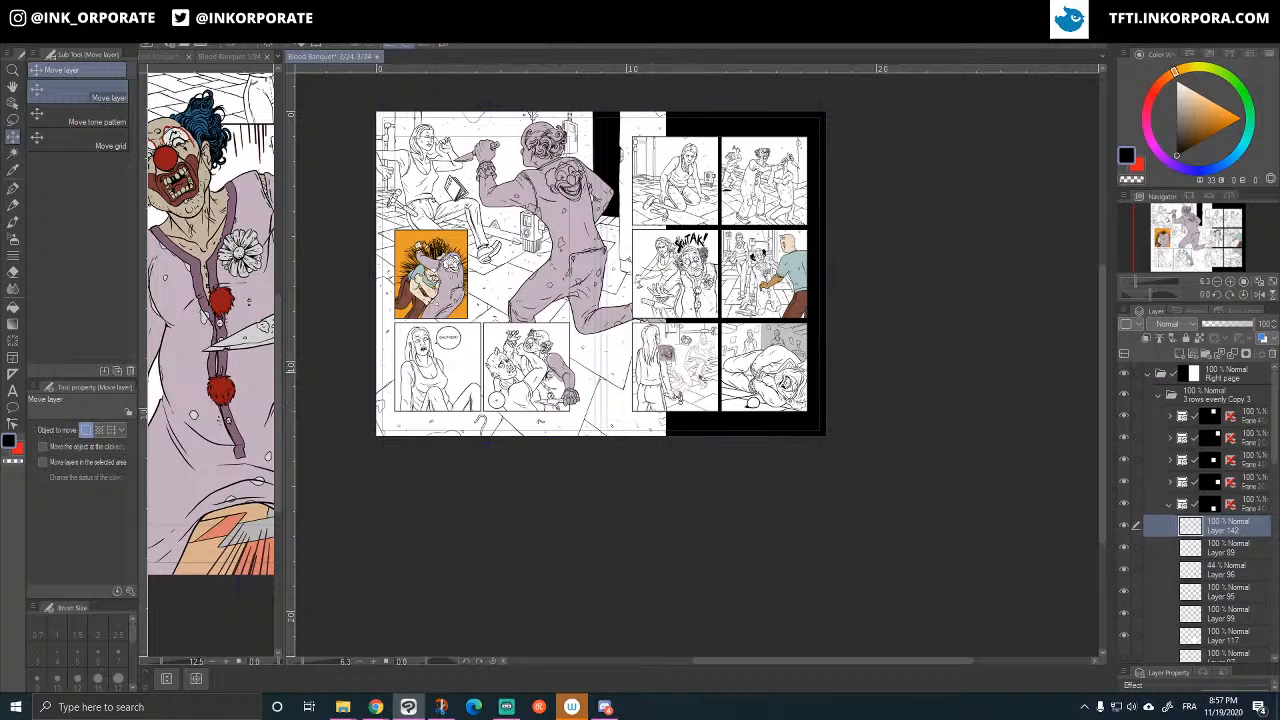
{"action": "key", "text": "ctrl+plus"}
{"action": "key", "text": "ctrl+plus"}
{"action": "key", "text": "ctrl+plus"}
{"action": "key", "text": "ctrl+plus"}
{"action": "key", "text": "ctrl+plus"}
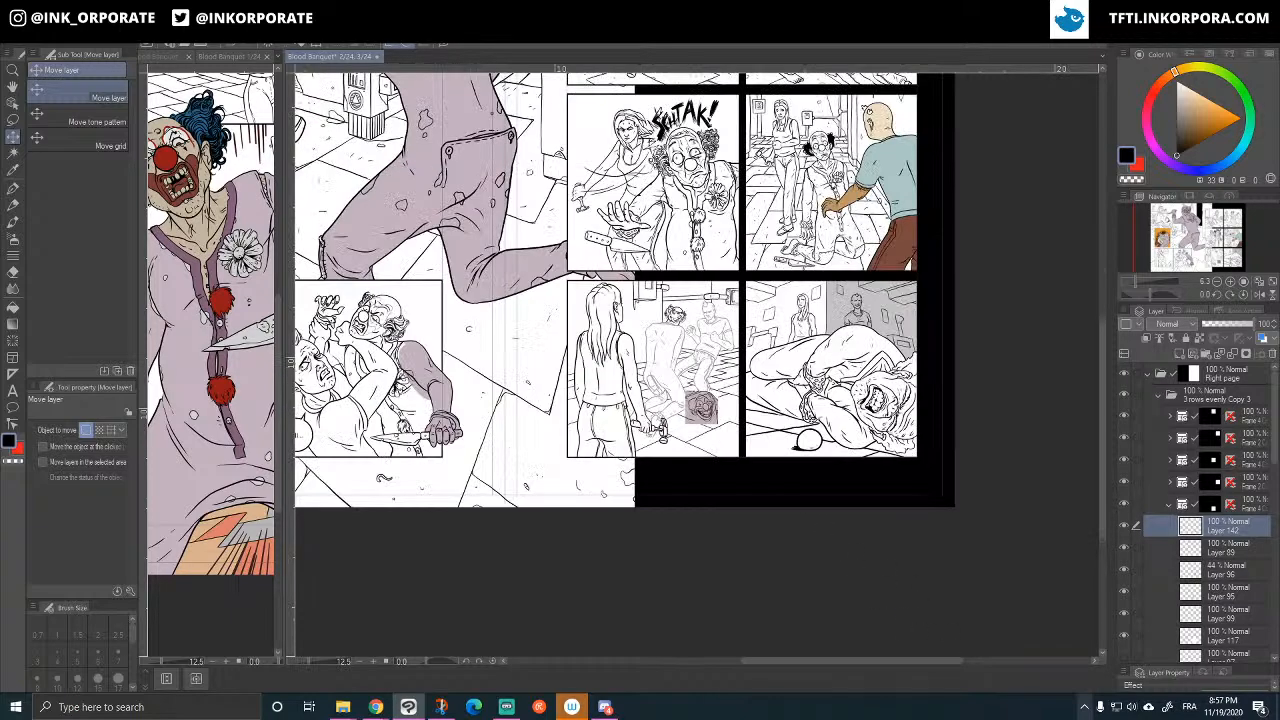
{"action": "key", "text": "ctrl+plus"}
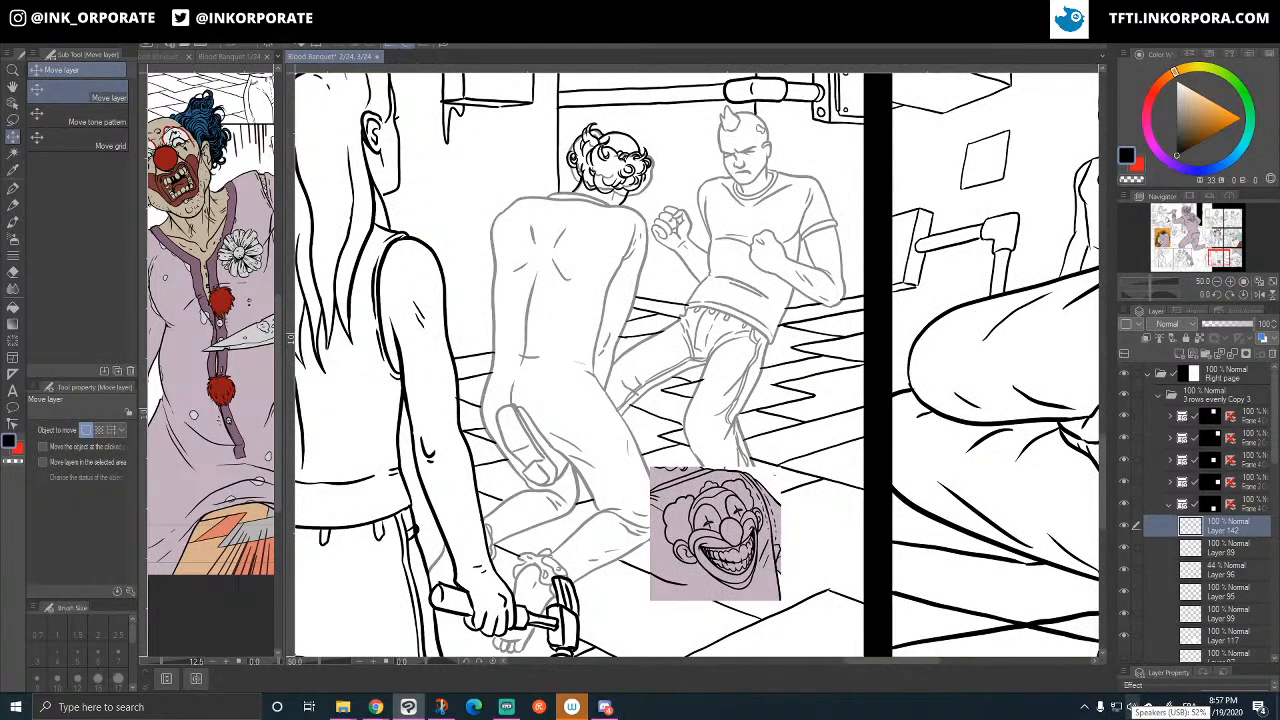
{"action": "left_click_drag", "start_coordinate": [764, 520], "coordinate": [532, 286]}
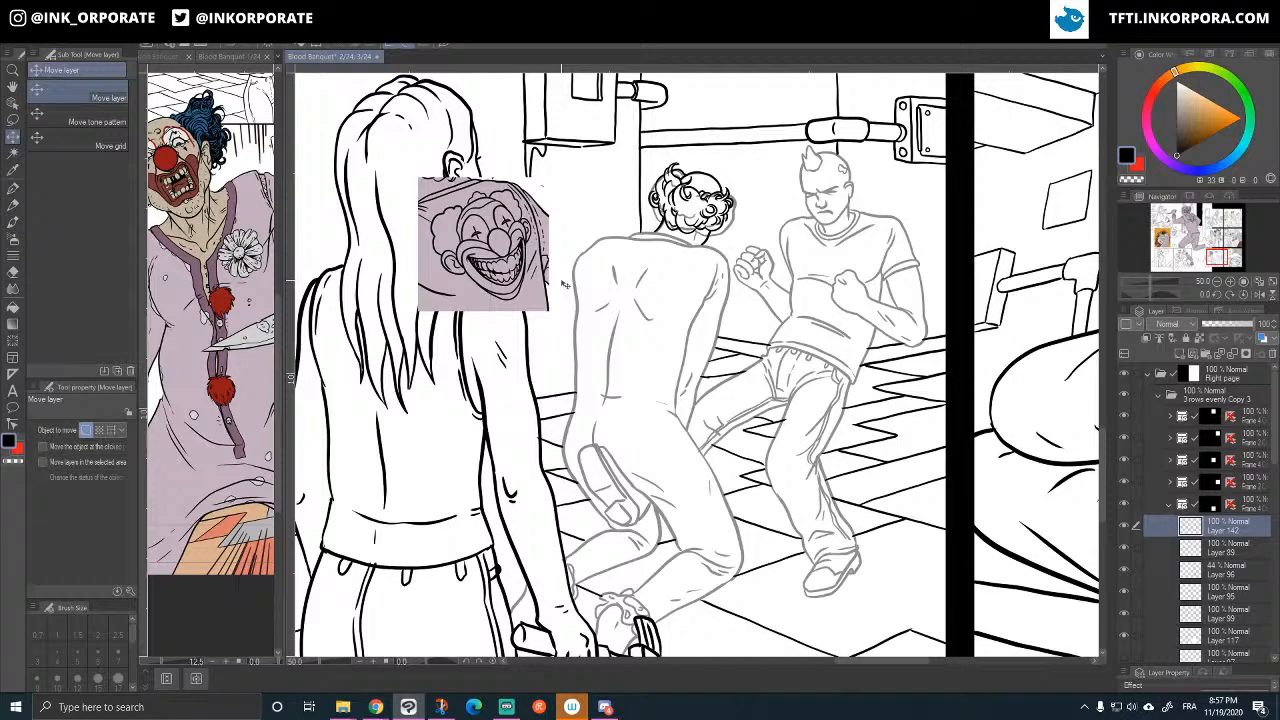
- Hide and reshow the clown face reference on Layer 142 and the inked head on Layer 89 to check their contents
{"action": "left_click", "coordinate": [16, 187]}
{"action": "left_click", "coordinate": [1124, 527]}
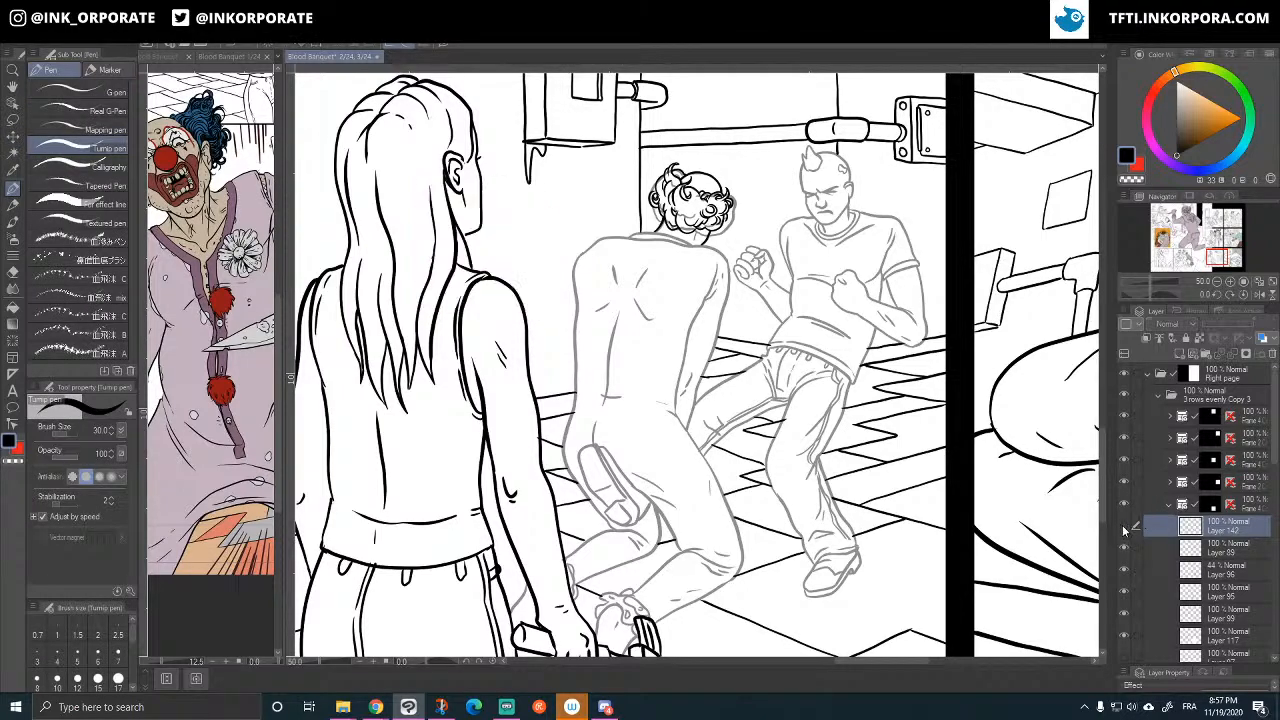
{"action": "left_click", "coordinate": [1125, 529]}
{"action": "left_click", "coordinate": [1125, 531]}
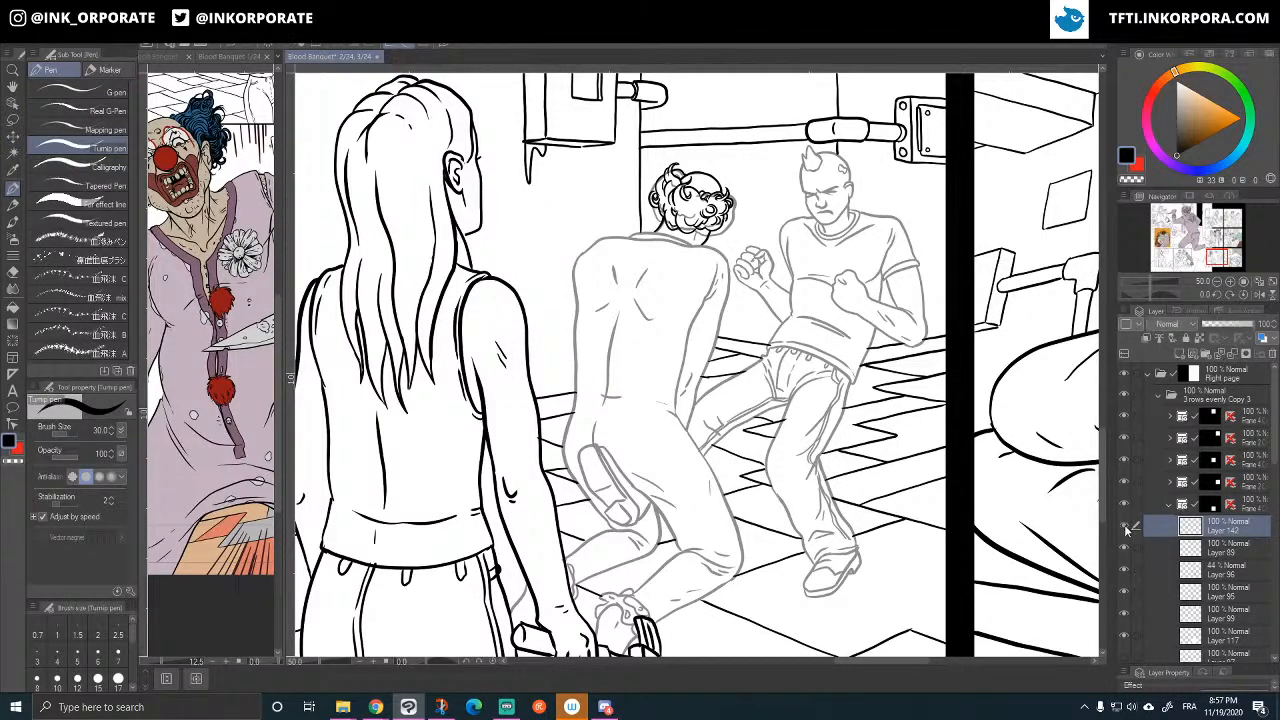
{"action": "left_click", "coordinate": [1126, 530]}
{"action": "key", "text": "ctrl+plus"}
{"action": "key", "text": "ctrl+plus"}
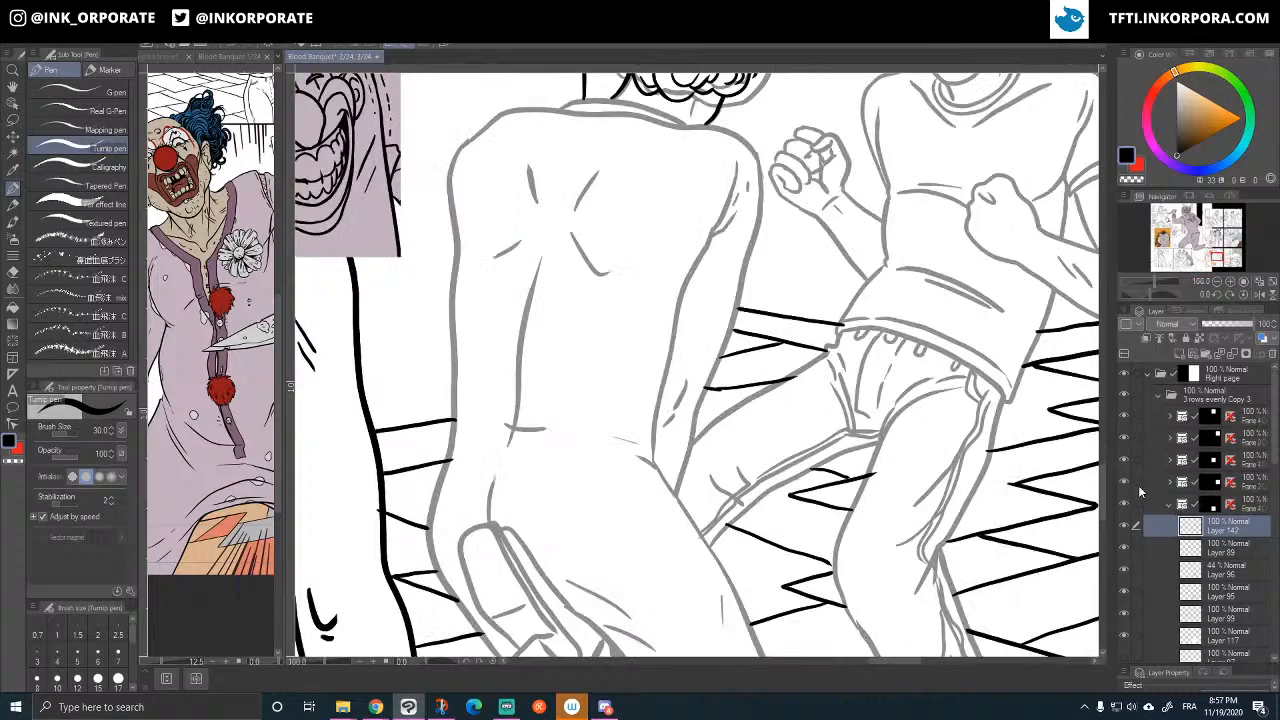
{"action": "left_click_drag", "start_coordinate": [628, 340], "coordinate": [814, 494]}
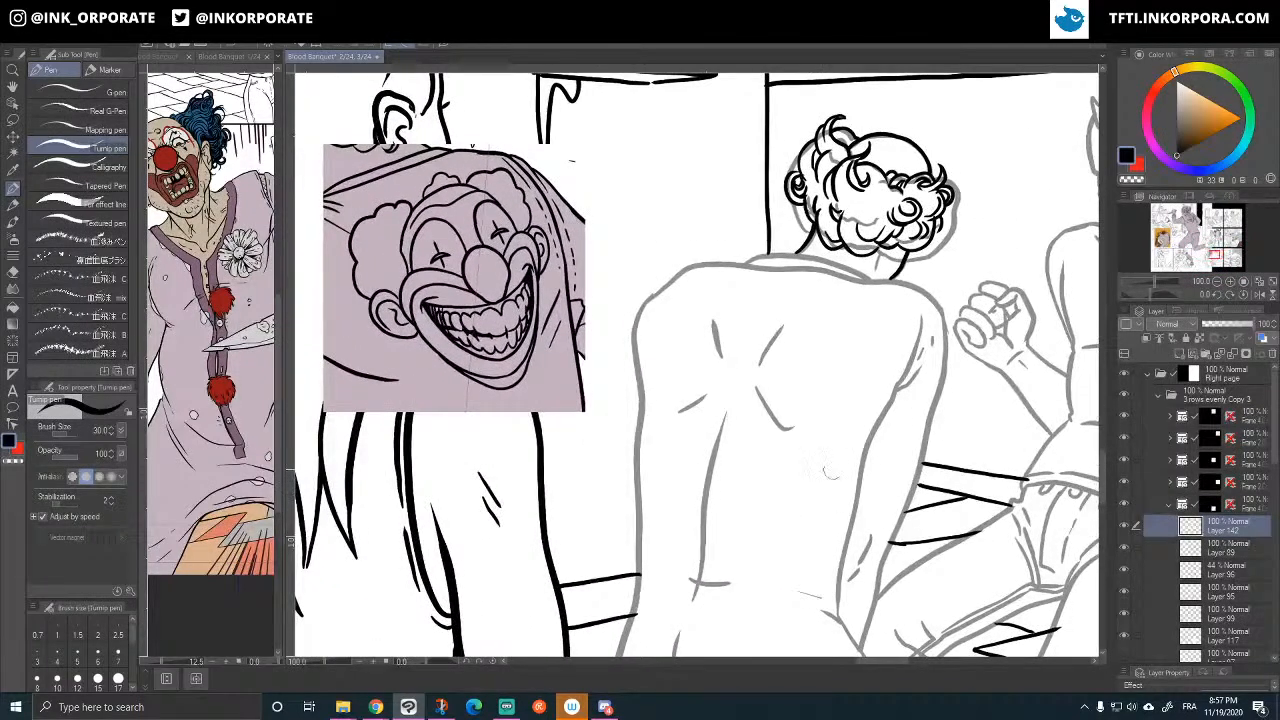
{"action": "left_click", "coordinate": [1125, 530]}
{"action": "left_click", "coordinate": [1125, 531]}
{"action": "left_click", "coordinate": [1124, 550]}
{"action": "left_click", "coordinate": [1124, 549]}
- Sketch the clown face's crown, nose and top tuft on the figure's upper back on Layer 143 with the size 30 Real pencil
{"action": "left_click_drag", "start_coordinate": [796, 317], "coordinate": [806, 352]}
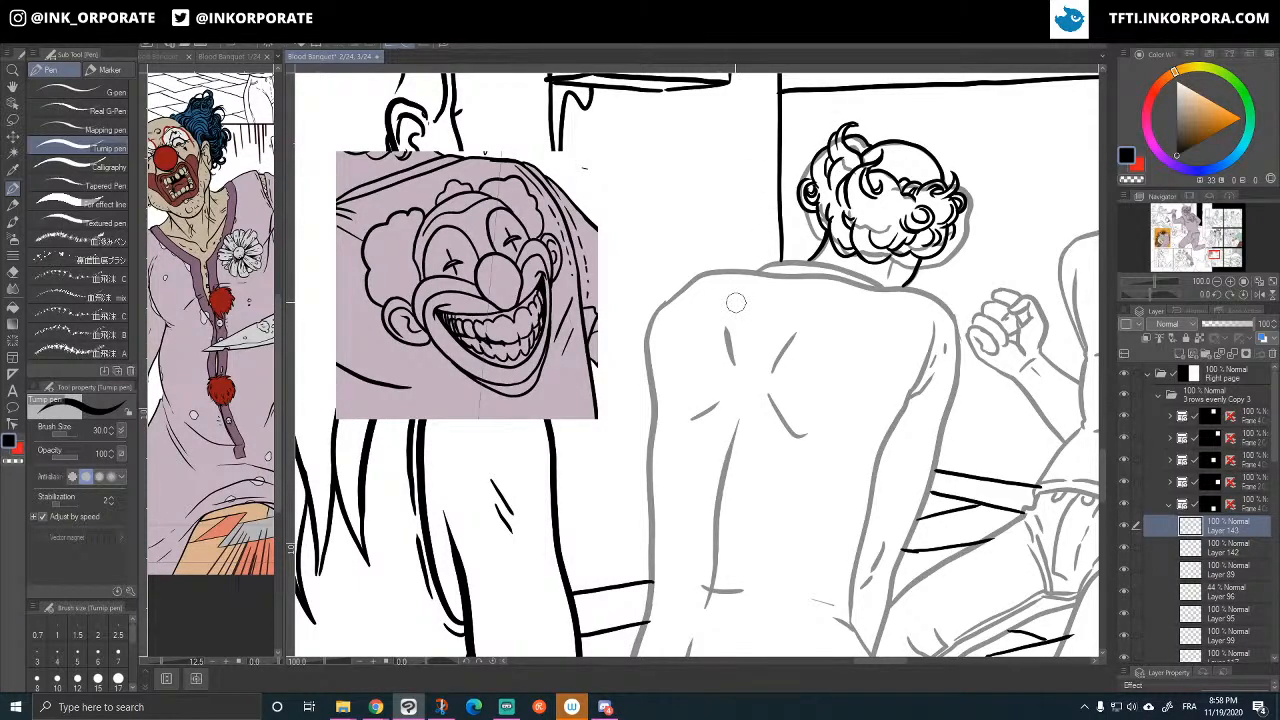
{"action": "left_click", "coordinate": [12, 205]}
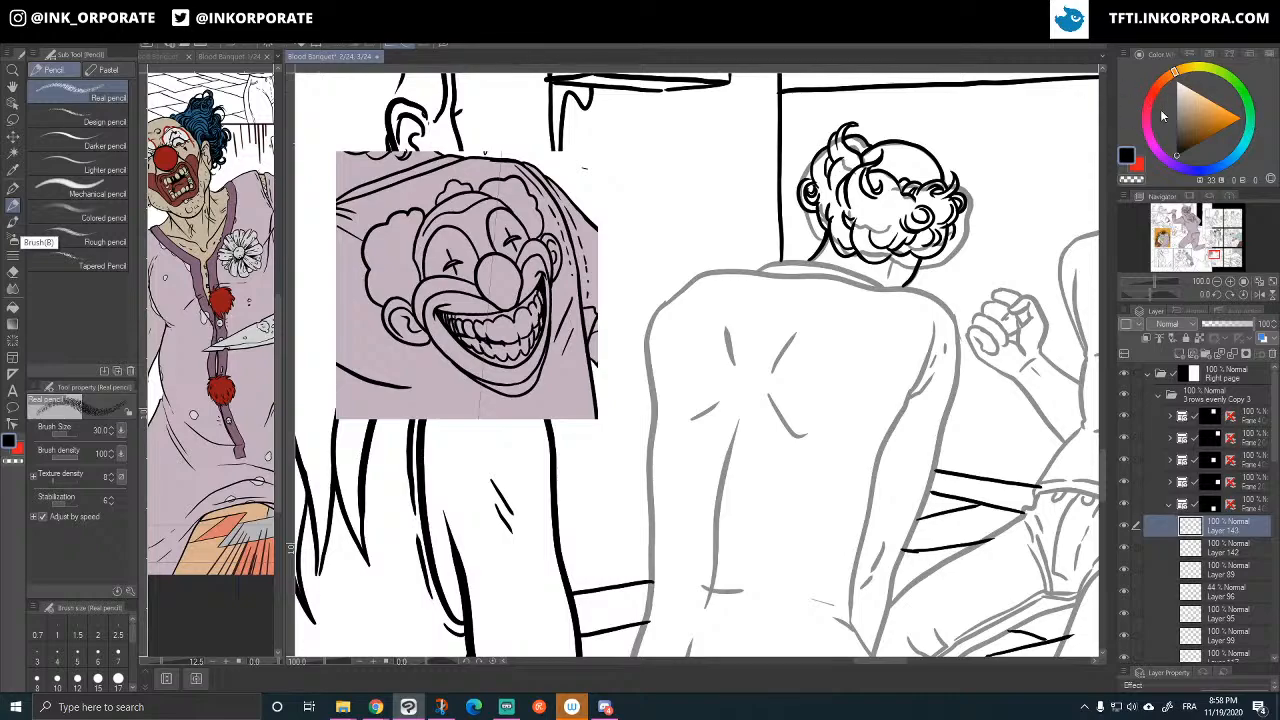
{"action": "left_click_drag", "start_coordinate": [1162, 116], "coordinate": [1122, 113]}
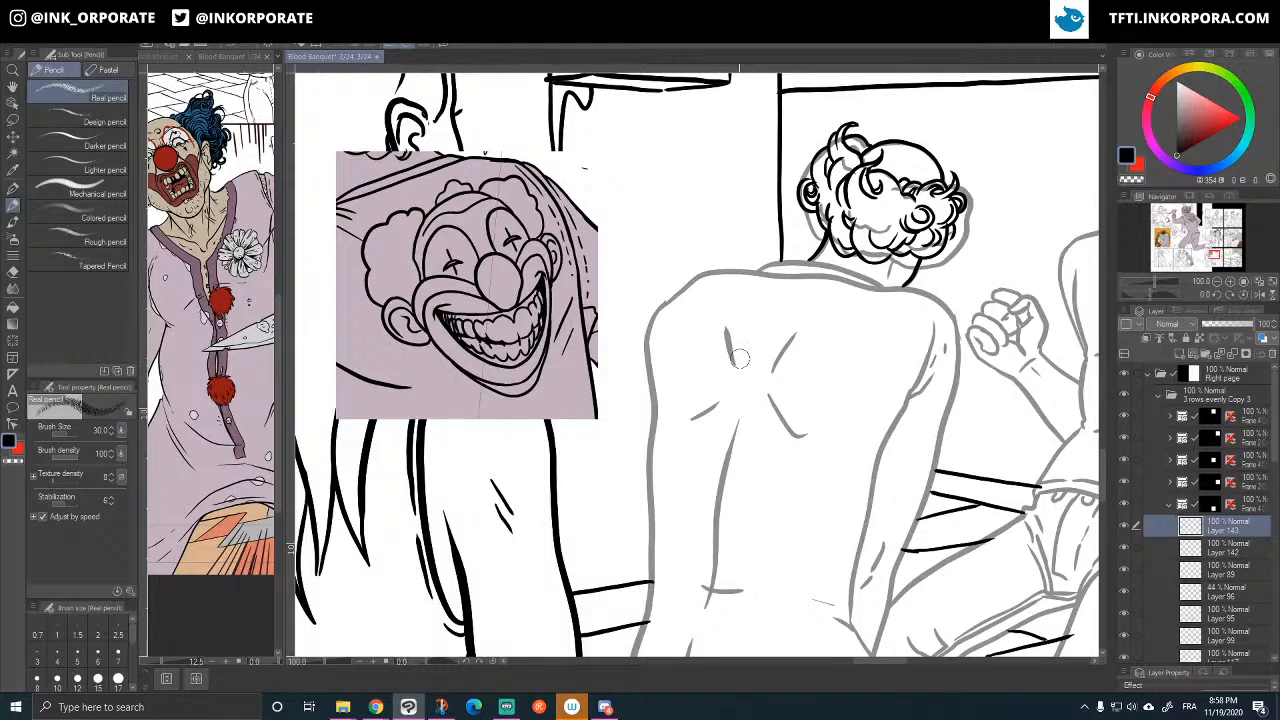
{"action": "mouse_move", "coordinate": [708, 330]}
{"action": "left_mouse_down"}
{"action": "mouse_move", "coordinate": [783, 303]}
{"action": "mouse_move", "coordinate": [803, 345]}
{"action": "mouse_move", "coordinate": [807, 319]}
{"action": "mouse_move", "coordinate": [813, 373]}
{"action": "mouse_move", "coordinate": [817, 333]}
{"action": "mouse_move", "coordinate": [805, 397]}
{"action": "left_mouse_up"}
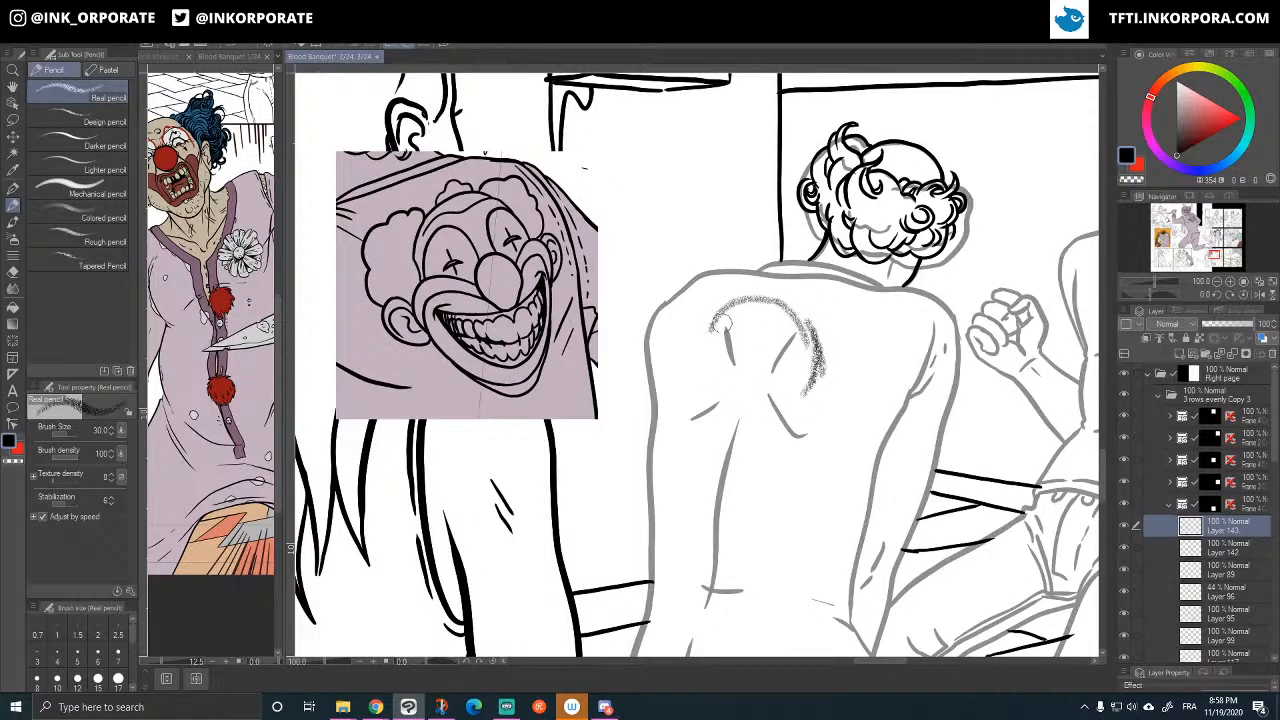
{"action": "mouse_move", "coordinate": [698, 390]}
{"action": "left_mouse_down"}
{"action": "mouse_move", "coordinate": [719, 358]}
{"action": "mouse_move", "coordinate": [732, 376]}
{"action": "mouse_move", "coordinate": [757, 372]}
{"action": "mouse_move", "coordinate": [752, 351]}
{"action": "left_mouse_up"}
{"action": "mouse_move", "coordinate": [752, 304]}
{"action": "left_mouse_down"}
{"action": "mouse_move", "coordinate": [770, 284]}
{"action": "mouse_move", "coordinate": [788, 304]}
{"action": "left_mouse_up"}
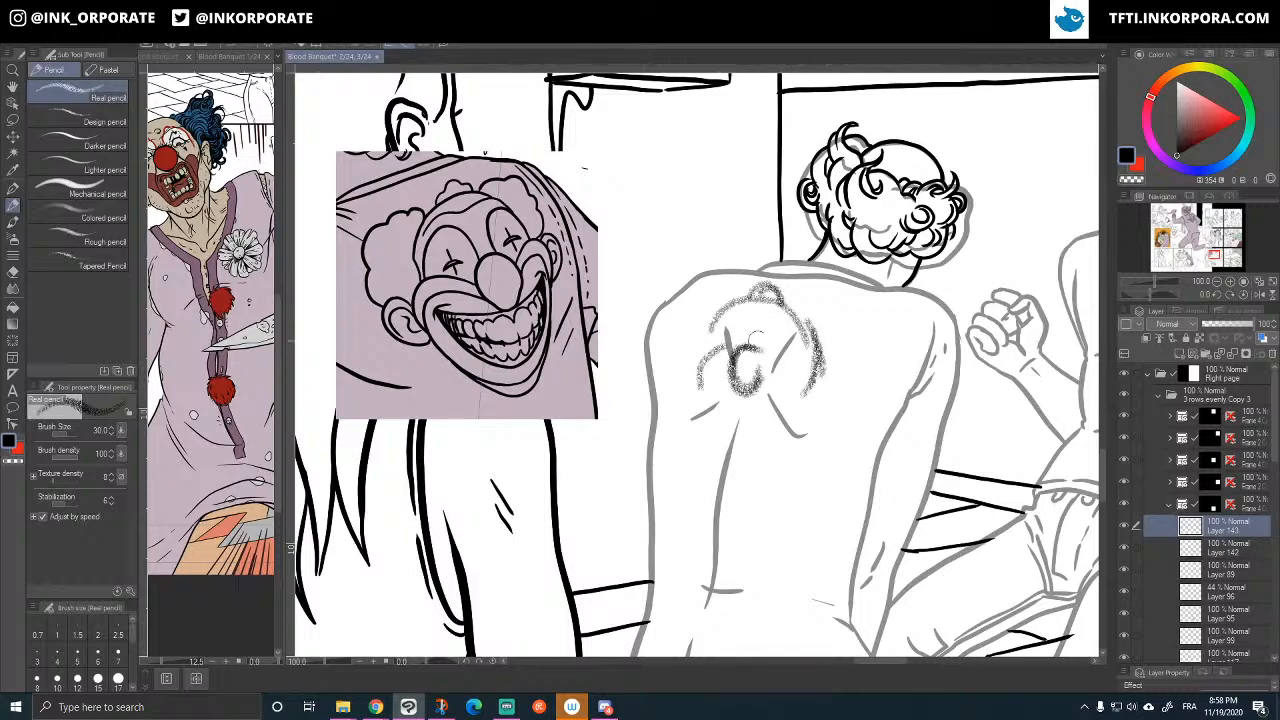
- Sketch the wide grin, pointed chin, ears and eye markings of the clown face with the Real pencil
{"action": "mouse_move", "coordinate": [731, 373]}
{"action": "left_mouse_down"}
{"action": "mouse_move", "coordinate": [697, 379]}
{"action": "mouse_move", "coordinate": [719, 432]}
{"action": "mouse_move", "coordinate": [748, 443]}
{"action": "mouse_move", "coordinate": [777, 423]}
{"action": "mouse_move", "coordinate": [775, 358]}
{"action": "mouse_move", "coordinate": [790, 425]}
{"action": "mouse_move", "coordinate": [799, 393]}
{"action": "mouse_move", "coordinate": [740, 464]}
{"action": "mouse_move", "coordinate": [708, 321]}
{"action": "left_mouse_up"}
{"action": "mouse_move", "coordinate": [707, 375]}
{"action": "left_mouse_down"}
{"action": "mouse_move", "coordinate": [743, 368]}
{"action": "mouse_move", "coordinate": [753, 390]}
{"action": "mouse_move", "coordinate": [785, 385]}
{"action": "mouse_move", "coordinate": [722, 419]}
{"action": "mouse_move", "coordinate": [713, 374]}
{"action": "mouse_move", "coordinate": [736, 427]}
{"action": "mouse_move", "coordinate": [761, 423]}
{"action": "mouse_move", "coordinate": [782, 373]}
{"action": "mouse_move", "coordinate": [746, 333]}
{"action": "mouse_move", "coordinate": [714, 369]}
{"action": "mouse_move", "coordinate": [781, 411]}
{"action": "left_mouse_up"}
{"action": "mouse_move", "coordinate": [792, 362]}
{"action": "left_mouse_down"}
{"action": "mouse_move", "coordinate": [828, 374]}
{"action": "mouse_move", "coordinate": [805, 405]}
{"action": "left_mouse_up"}
{"action": "left_click_drag", "start_coordinate": [709, 347], "coordinate": [703, 385]}
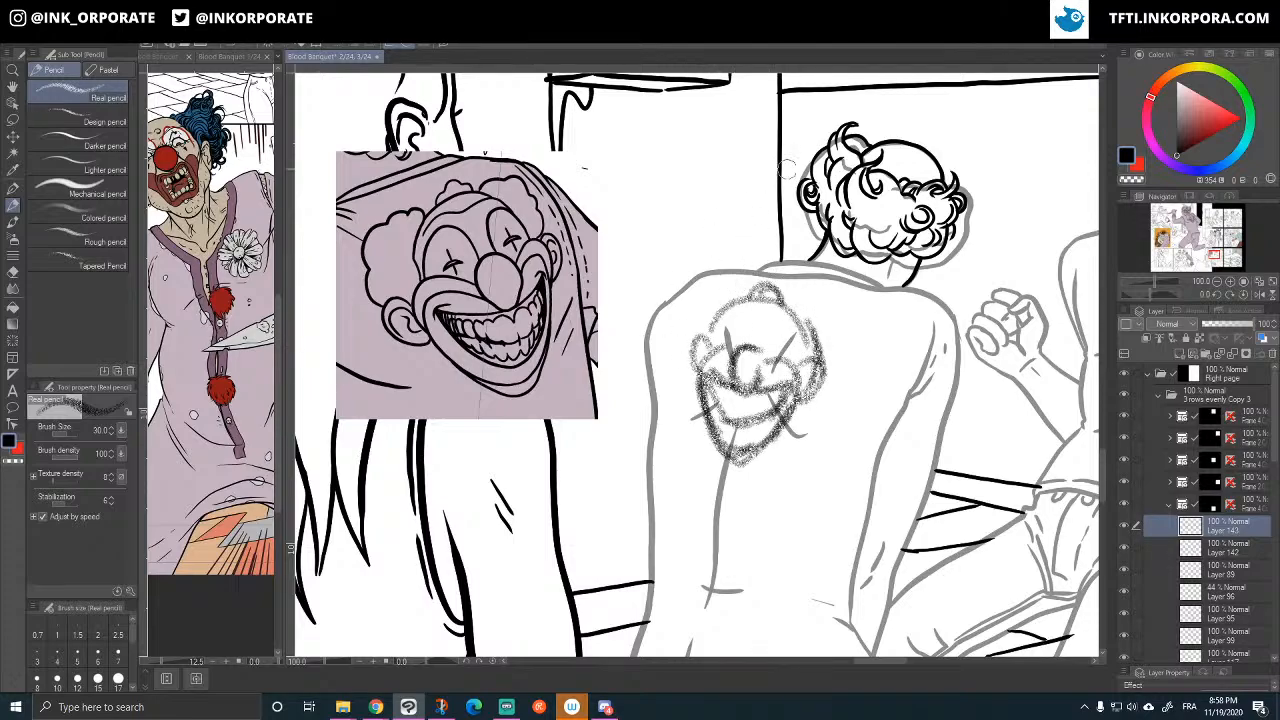
{"action": "mouse_move", "coordinate": [720, 330]}
{"action": "left_mouse_down"}
{"action": "mouse_move", "coordinate": [760, 320]}
{"action": "mouse_move", "coordinate": [790, 355]}
{"action": "mouse_move", "coordinate": [775, 330]}
{"action": "mouse_move", "coordinate": [761, 341]}
{"action": "mouse_move", "coordinate": [800, 355]}
{"action": "mouse_move", "coordinate": [765, 375]}
{"action": "mouse_move", "coordinate": [735, 330]}
{"action": "mouse_move", "coordinate": [702, 340]}
{"action": "left_mouse_up"}
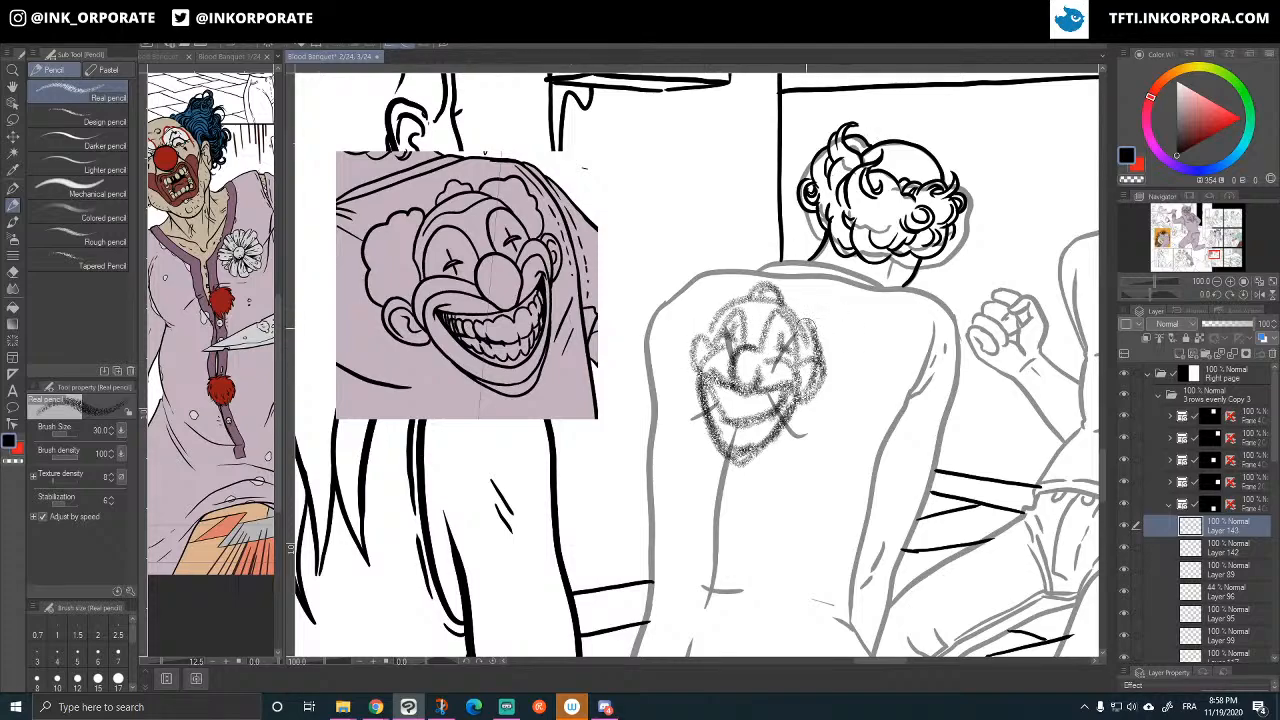
- Sketch the hair tufts on both sides of the clown face and strengthen the cheek and mouth lines
{"action": "left_click_drag", "start_coordinate": [808, 328], "coordinate": [818, 372]}
{"action": "mouse_move", "coordinate": [718, 315]}
{"action": "left_mouse_down"}
{"action": "mouse_move", "coordinate": [686, 328]}
{"action": "mouse_move", "coordinate": [692, 343]}
{"action": "left_mouse_up"}
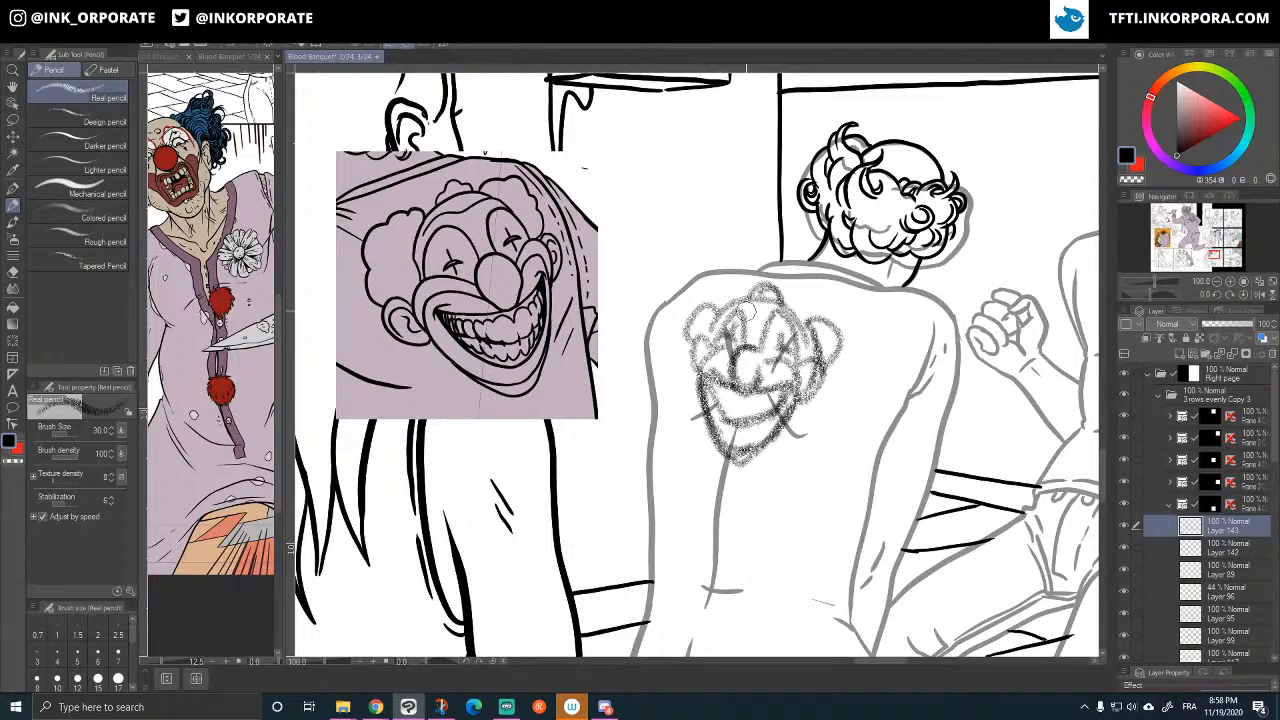
{"action": "mouse_move", "coordinate": [748, 313]}
{"action": "left_mouse_down"}
{"action": "mouse_move", "coordinate": [725, 430]}
{"action": "mouse_move", "coordinate": [795, 385]}
{"action": "mouse_move", "coordinate": [750, 440]}
{"action": "left_mouse_up"}
{"action": "mouse_move", "coordinate": [740, 340]}
{"action": "left_mouse_down"}
{"action": "mouse_move", "coordinate": [728, 372]}
{"action": "mouse_move", "coordinate": [692, 386]}
{"action": "left_mouse_up"}
{"action": "left_click_drag", "start_coordinate": [705, 405], "coordinate": [724, 425]}
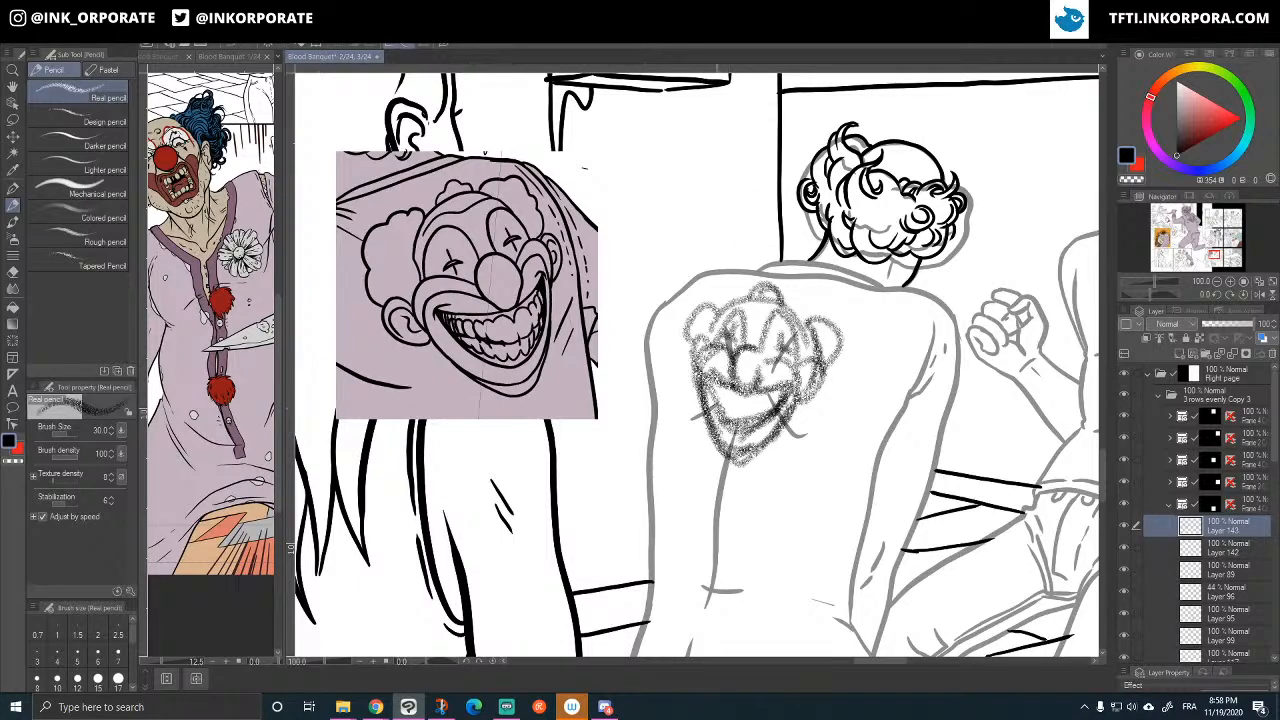
{"action": "mouse_move", "coordinate": [770, 357]}
{"action": "left_mouse_down"}
{"action": "mouse_move", "coordinate": [800, 390]}
{"action": "mouse_move", "coordinate": [782, 405]}
{"action": "left_mouse_up"}
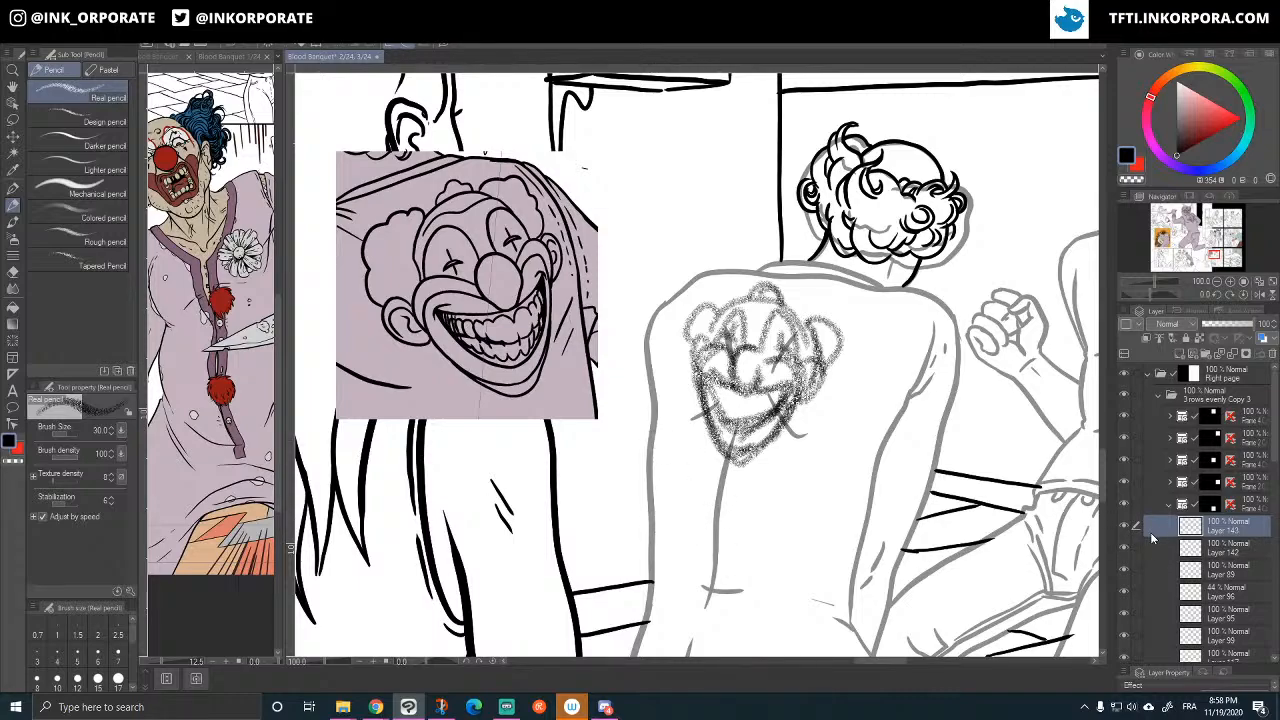
- Check the pencil sketch by hiding and reshowing Layer 143, and add a layer above it for inking with the Turnip pen
{"action": "left_click", "coordinate": [1124, 527]}
{"action": "left_click", "coordinate": [1123, 527]}
{"action": "left_click", "coordinate": [12, 188]}
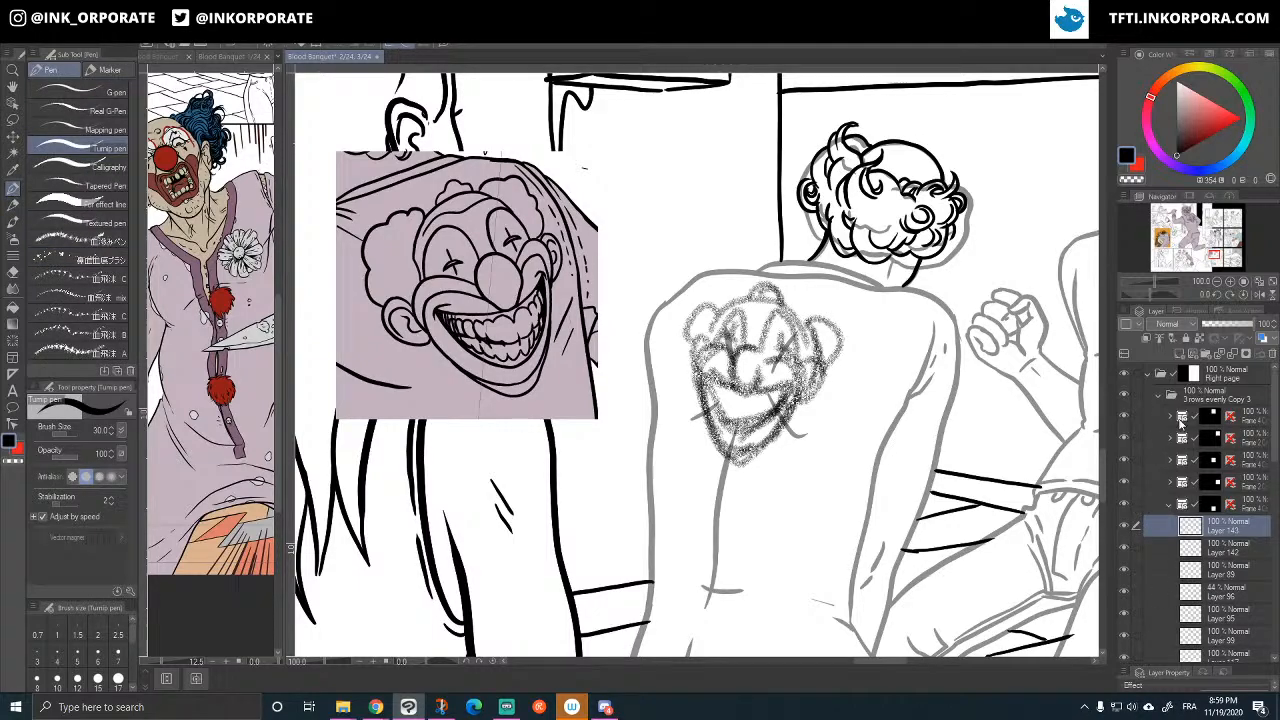
{"action": "left_click", "coordinate": [1180, 356]}
{"action": "key", "text": "ctrl+plus"}
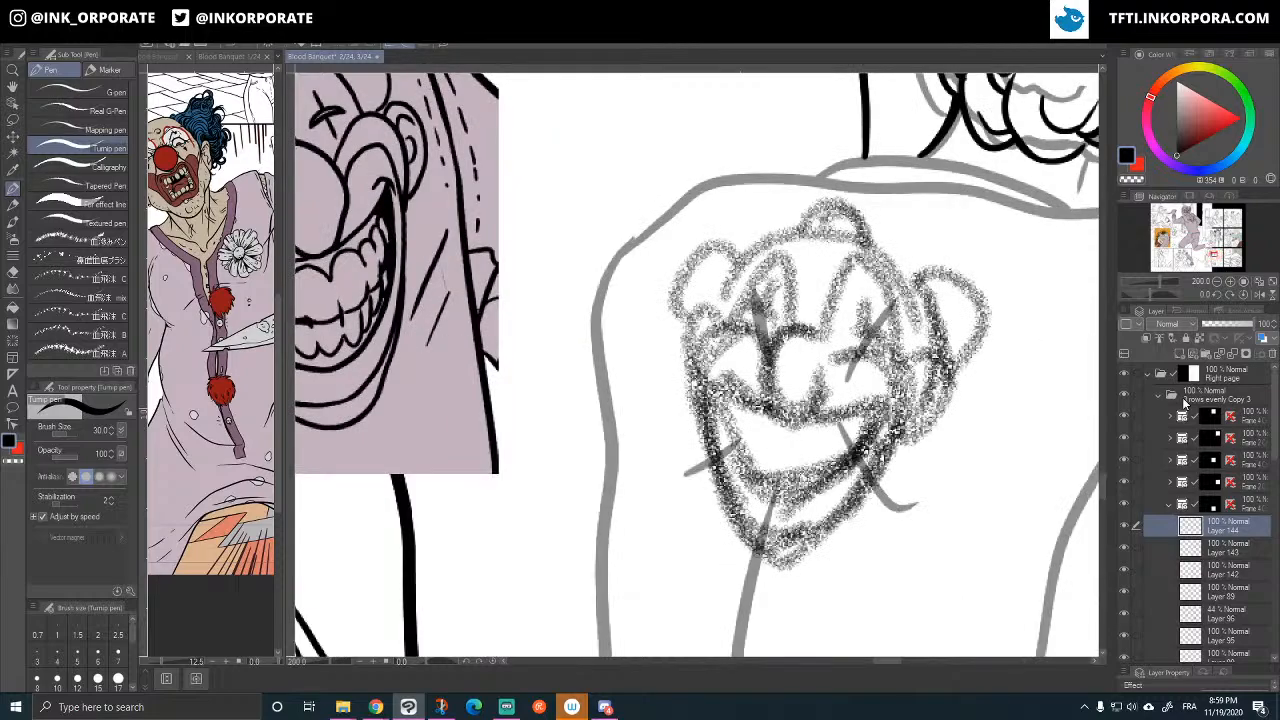
{"action": "key", "text": "ctrl+minus"}
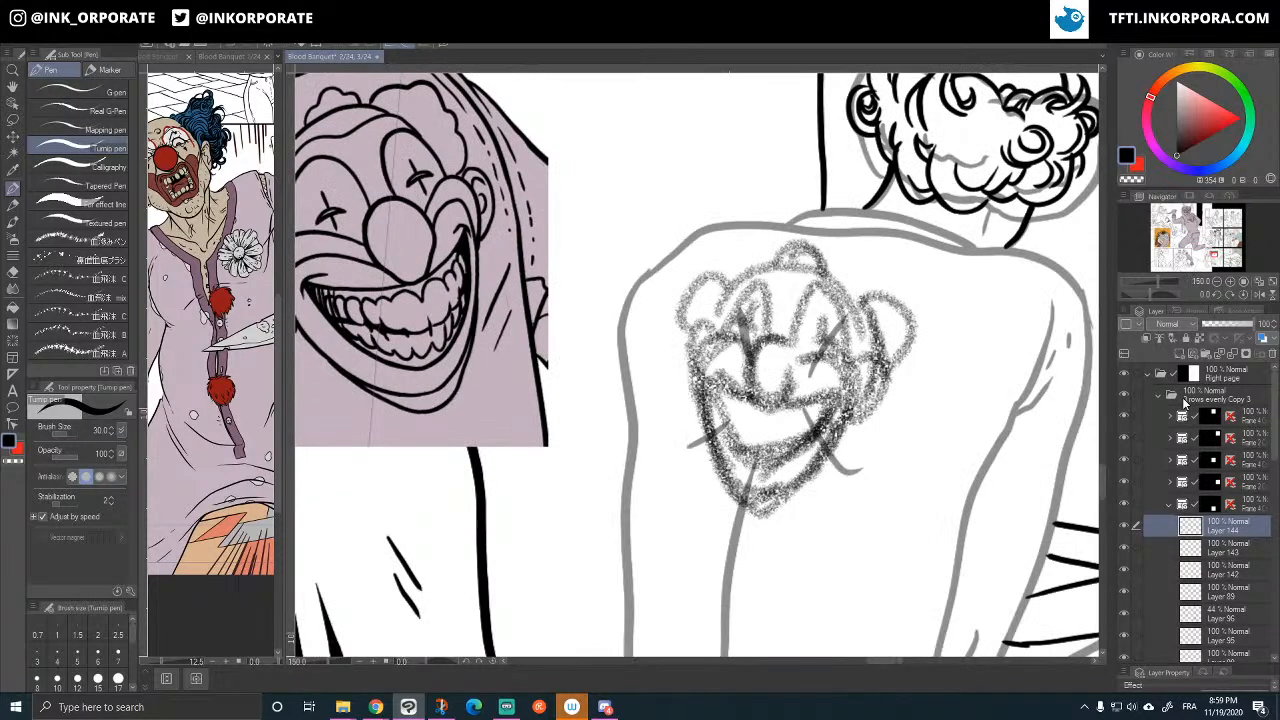
{"action": "left_click_drag", "start_coordinate": [765, 224], "coordinate": [869, 213]}
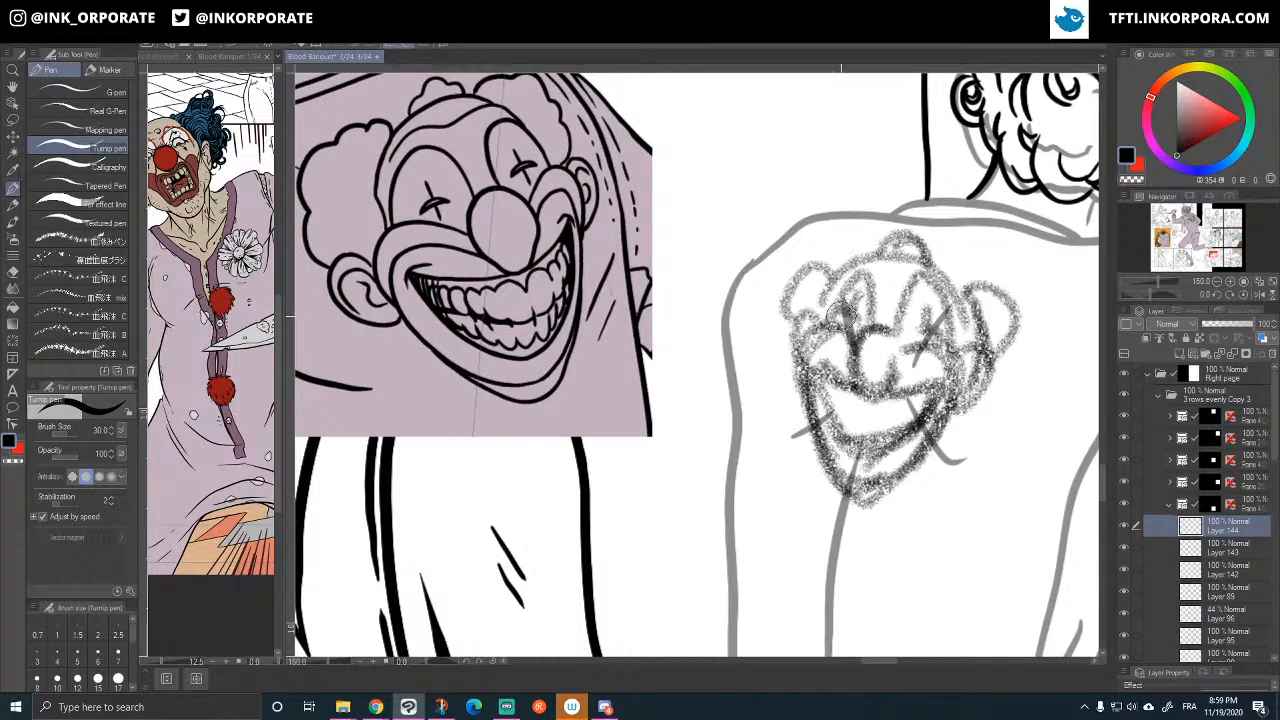
- Lower the opacity of the pencil sketch on Layer 143 to 44% and reselect Layer 144
{"action": "left_click_drag", "start_coordinate": [862, 388], "coordinate": [855, 337]}
{"action": "key", "text": "ctrl+z"}
{"action": "left_click", "coordinate": [1226, 548]}
{"action": "left_click", "coordinate": [1224, 326]}
{"action": "left_click", "coordinate": [1210, 525]}
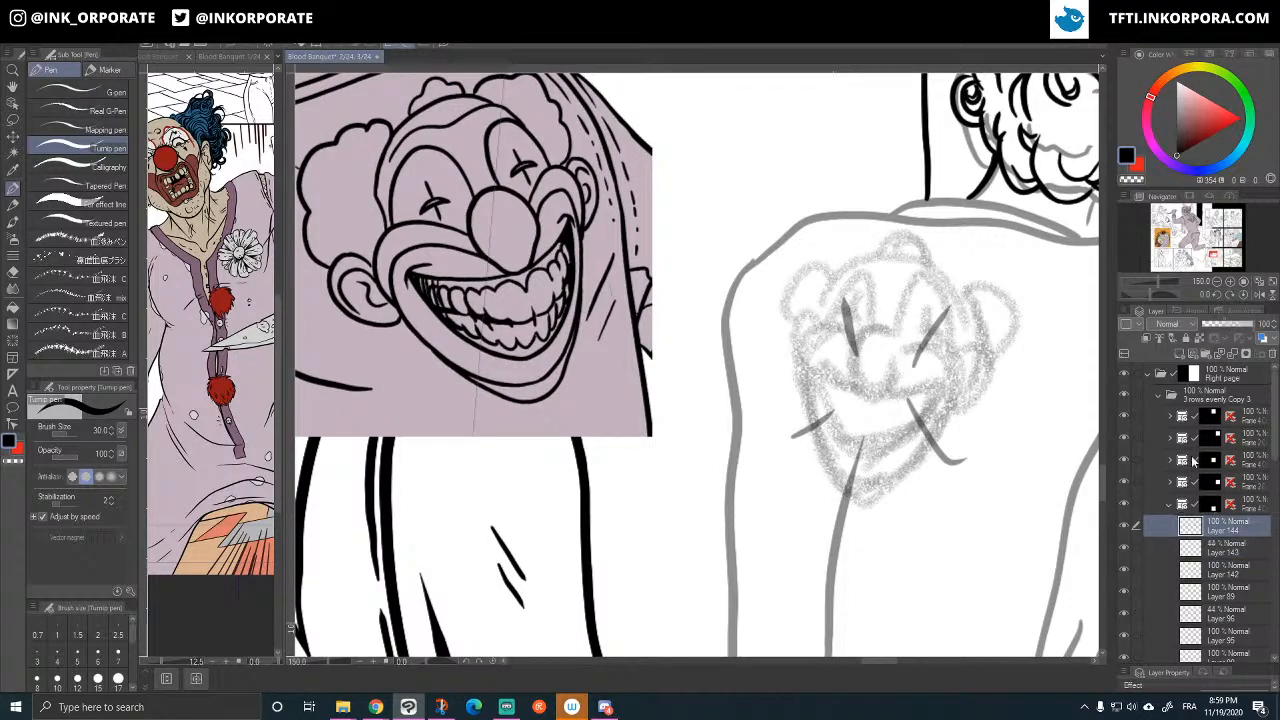
- Ink the clown face's oval nose on Layer 144 with the Turnip pen, redrawing it until the shape is clean
{"action": "mouse_move", "coordinate": [858, 390]}
{"action": "left_mouse_down"}
{"action": "mouse_move", "coordinate": [849, 343]}
{"action": "mouse_move", "coordinate": [874, 326]}
{"action": "mouse_move", "coordinate": [892, 333]}
{"action": "mouse_move", "coordinate": [898, 366]}
{"action": "mouse_move", "coordinate": [869, 396]}
{"action": "mouse_move", "coordinate": [846, 354]}
{"action": "left_mouse_up"}
{"action": "key", "text": "ctrl+z"}
{"action": "mouse_move", "coordinate": [866, 400]}
{"action": "left_mouse_down"}
{"action": "mouse_move", "coordinate": [850, 374]}
{"action": "mouse_move", "coordinate": [862, 318]}
{"action": "mouse_move", "coordinate": [902, 330]}
{"action": "mouse_move", "coordinate": [908, 356]}
{"action": "mouse_move", "coordinate": [884, 400]}
{"action": "mouse_move", "coordinate": [875, 337]}
{"action": "left_mouse_up"}
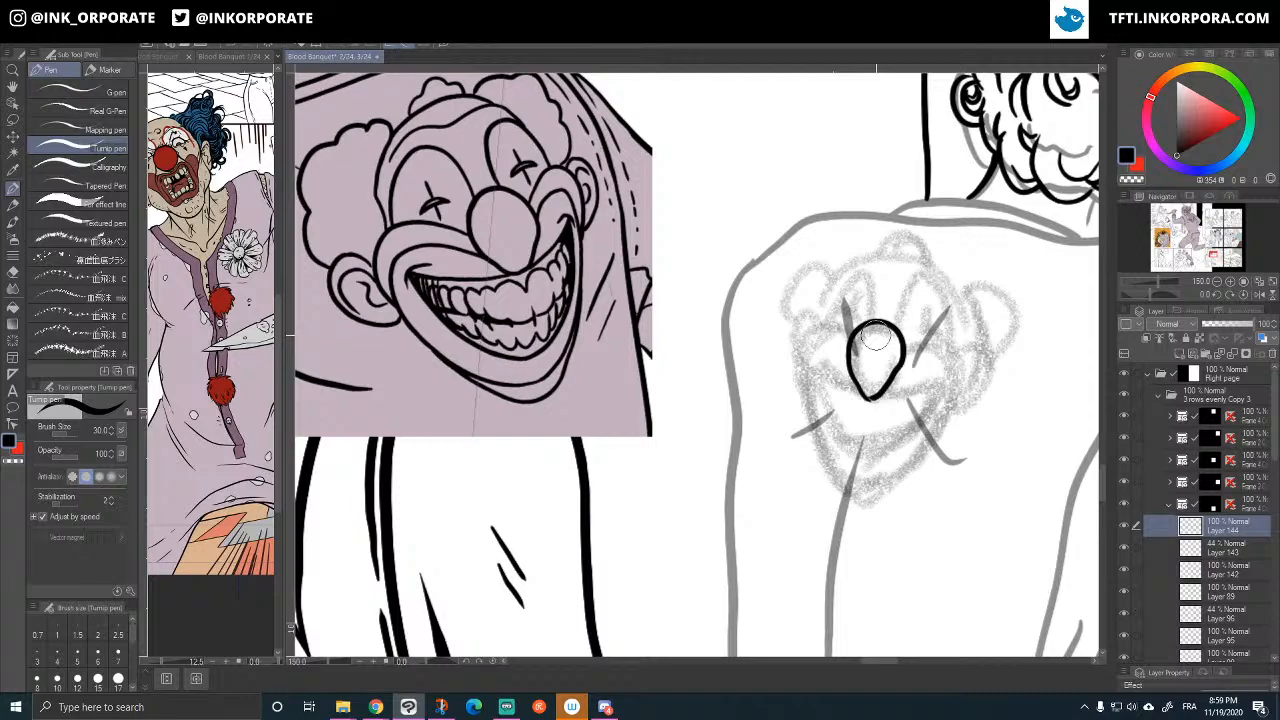
{"action": "key", "text": "ctrl+z"}
{"action": "mouse_move", "coordinate": [862, 400]}
{"action": "left_mouse_down"}
{"action": "mouse_move", "coordinate": [843, 350]}
{"action": "mouse_move", "coordinate": [880, 325]}
{"action": "mouse_move", "coordinate": [903, 341]}
{"action": "mouse_move", "coordinate": [889, 391]}
{"action": "left_mouse_up"}
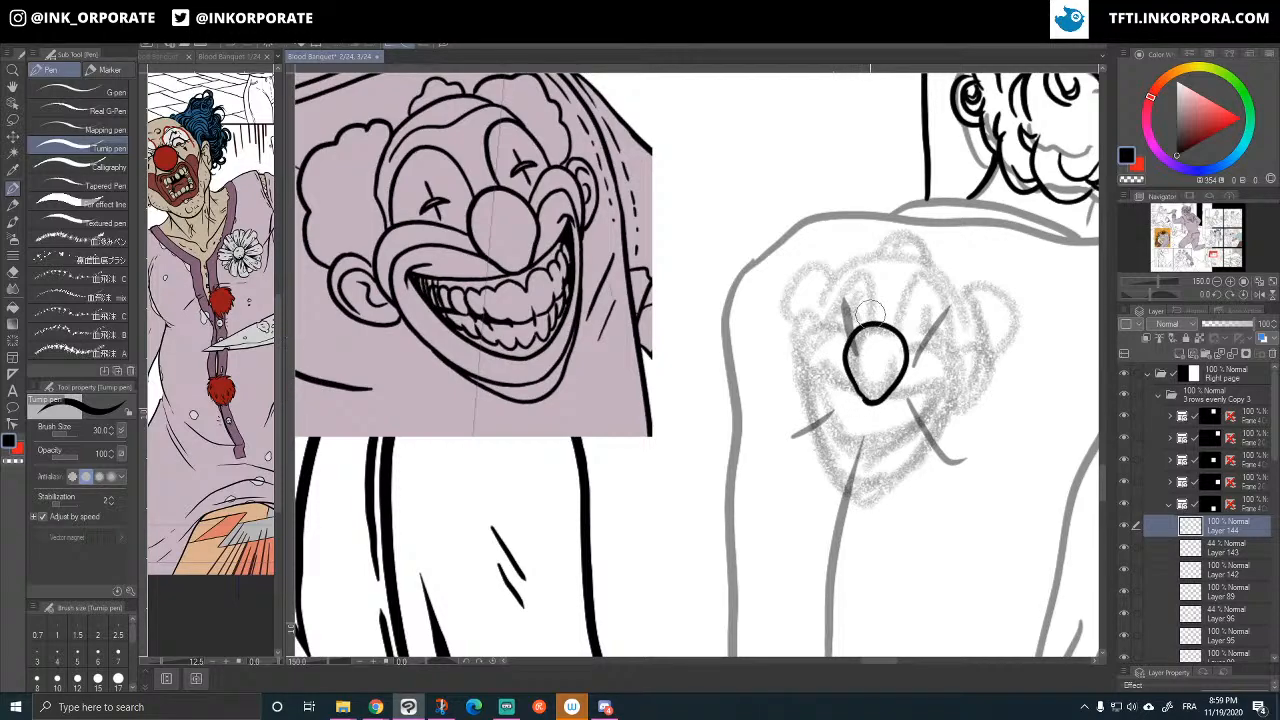
{"action": "key", "text": "ctrl+z"}
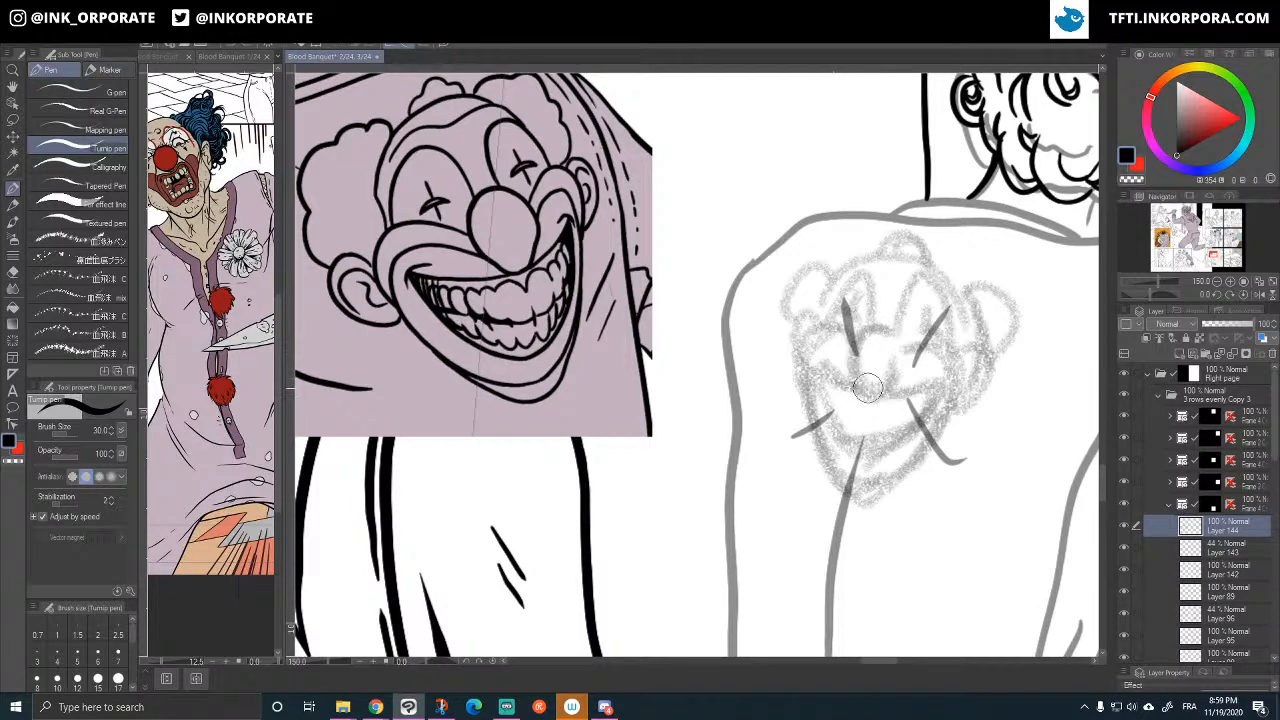
{"action": "mouse_move", "coordinate": [858, 388]}
{"action": "left_mouse_down"}
{"action": "mouse_move", "coordinate": [846, 345]}
{"action": "mouse_move", "coordinate": [878, 328]}
{"action": "mouse_move", "coordinate": [902, 355]}
{"action": "mouse_move", "coordinate": [885, 392]}
{"action": "mouse_move", "coordinate": [854, 384]}
{"action": "mouse_move", "coordinate": [846, 362]}
{"action": "mouse_move", "coordinate": [868, 324]}
{"action": "mouse_move", "coordinate": [905, 350]}
{"action": "mouse_move", "coordinate": [884, 400]}
{"action": "mouse_move", "coordinate": [858, 390]}
{"action": "mouse_move", "coordinate": [925, 389]}
{"action": "mouse_move", "coordinate": [901, 377]}
{"action": "left_mouse_up"}
{"action": "key", "text": "ctrl+z"}
{"action": "key", "text": "minus"}
{"action": "key", "text": "minus"}
{"action": "key", "text": "minus"}
{"action": "key", "text": "minus"}
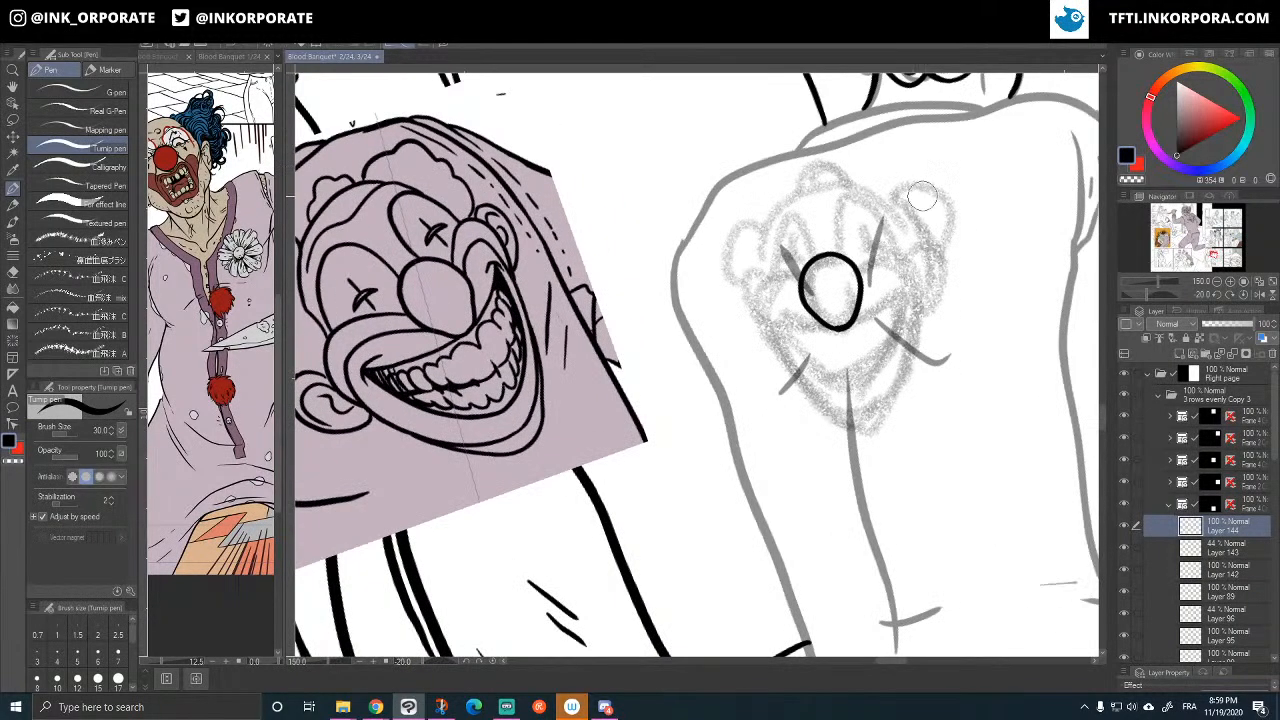
- Ink the outline of the wide grinning mouth beneath the nose, undoing the rough attempts
{"action": "mouse_move", "coordinate": [860, 300]}
{"action": "left_mouse_down"}
{"action": "mouse_move", "coordinate": [899, 278]}
{"action": "mouse_move", "coordinate": [867, 374]}
{"action": "left_mouse_up"}
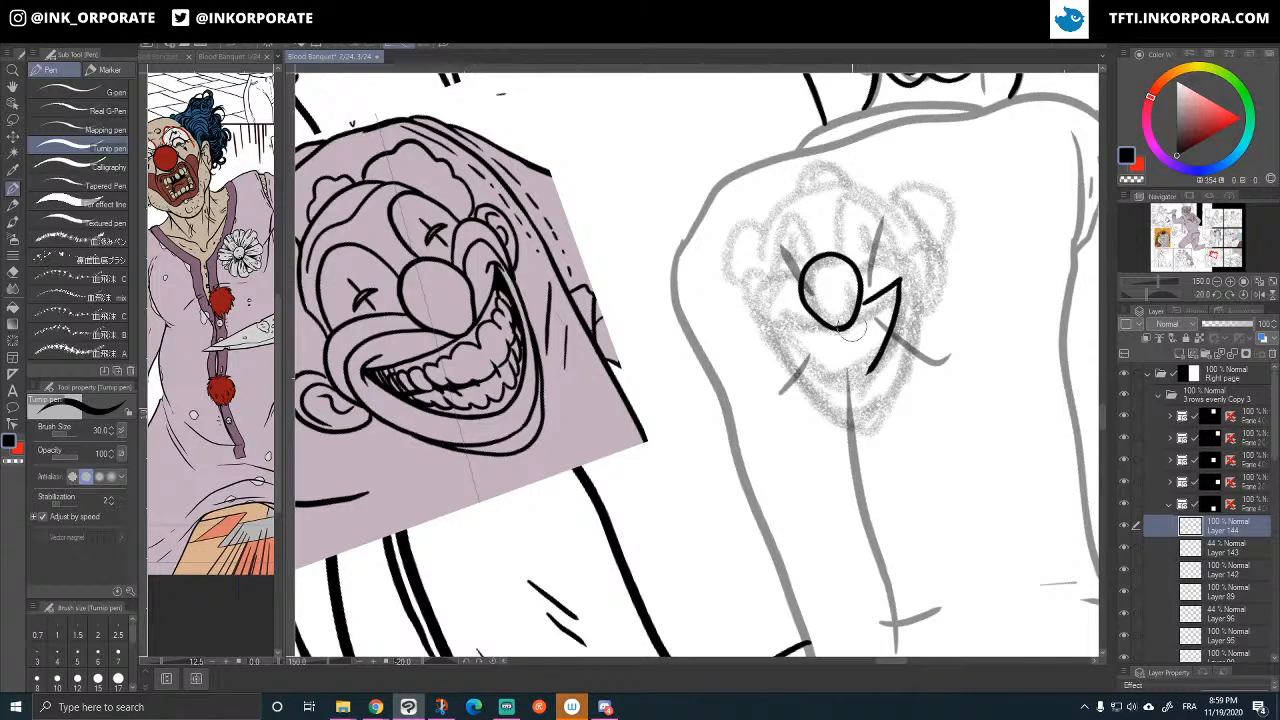
{"action": "key", "text": "ctrl+z"}
{"action": "key", "text": "ctrl+z"}
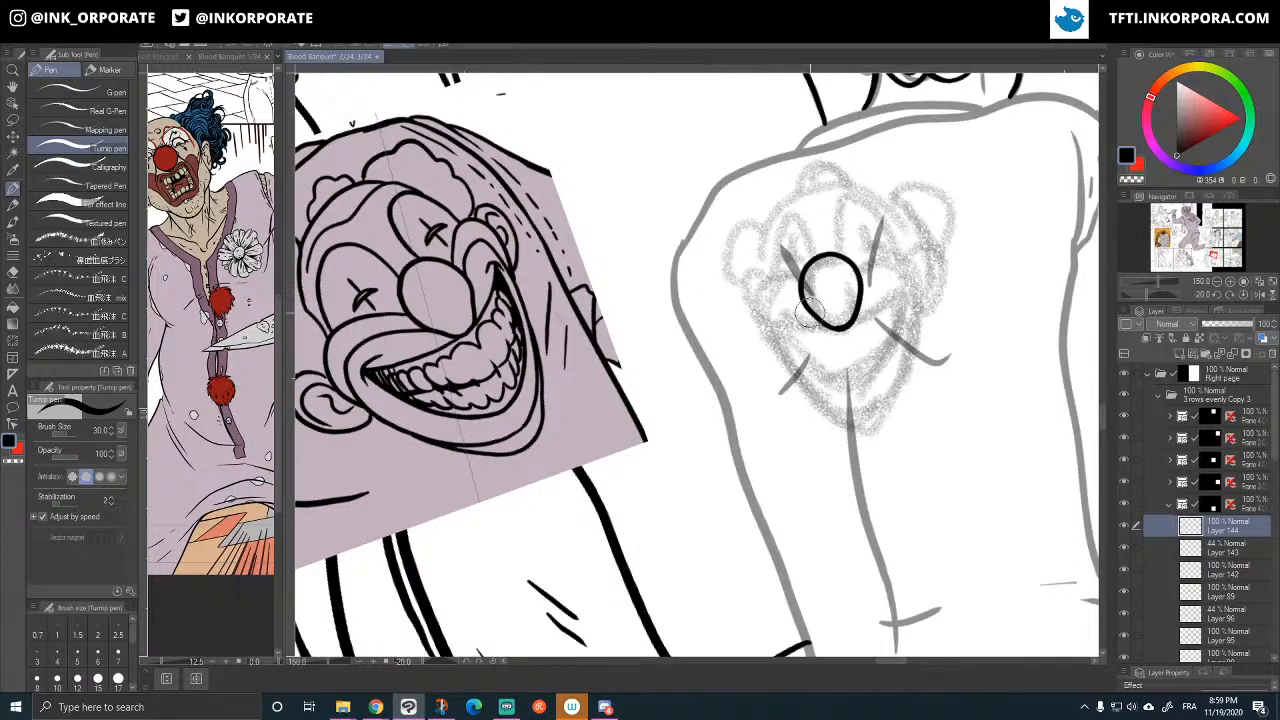
{"action": "mouse_move", "coordinate": [806, 308]}
{"action": "left_mouse_down"}
{"action": "mouse_move", "coordinate": [771, 312]}
{"action": "mouse_move", "coordinate": [811, 370]}
{"action": "mouse_move", "coordinate": [861, 395]}
{"action": "left_mouse_up"}
{"action": "key", "text": "ctrl+z"}
{"action": "mouse_move", "coordinate": [808, 305]}
{"action": "left_mouse_down"}
{"action": "mouse_move", "coordinate": [782, 306]}
{"action": "mouse_move", "coordinate": [795, 342]}
{"action": "mouse_move", "coordinate": [850, 387]}
{"action": "mouse_move", "coordinate": [888, 358]}
{"action": "mouse_move", "coordinate": [908, 315]}
{"action": "mouse_move", "coordinate": [898, 278]}
{"action": "left_mouse_up"}
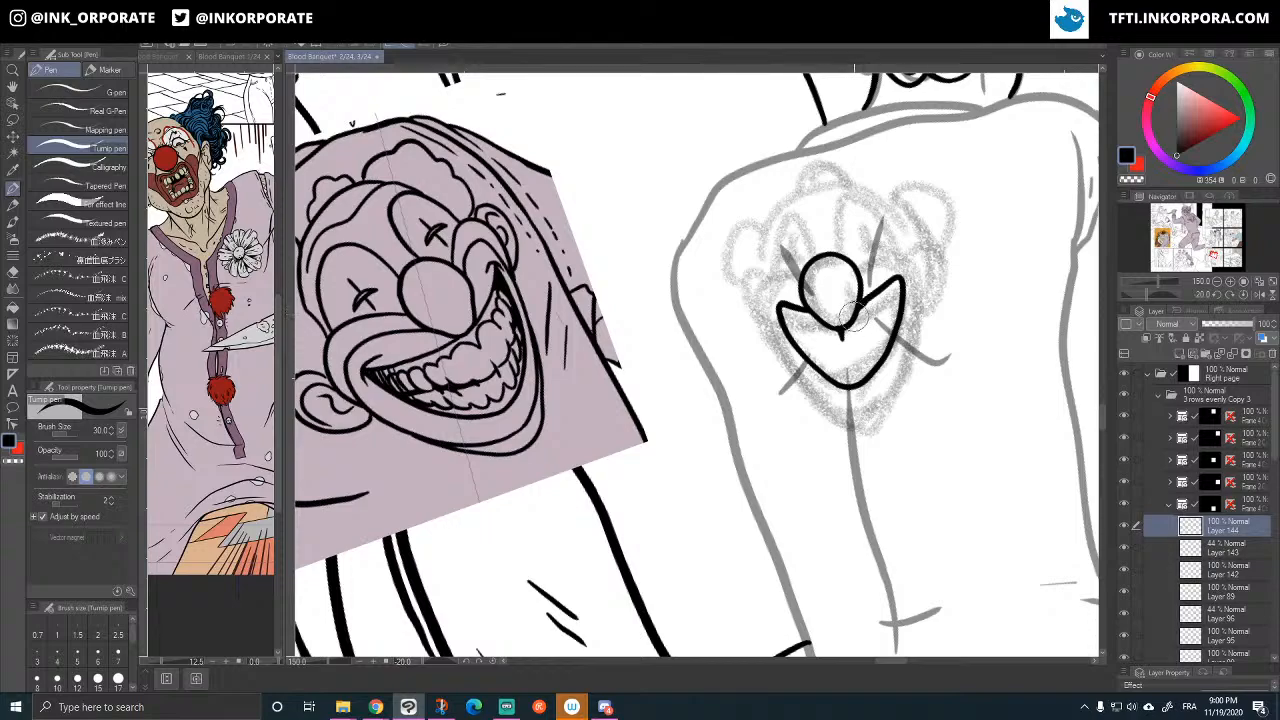
- Ink the upper teeth below the clown face's nose and darken both corners of the mouth
{"action": "mouse_move", "coordinate": [859, 308]}
{"action": "left_mouse_down"}
{"action": "mouse_move", "coordinate": [867, 263]}
{"action": "mouse_move", "coordinate": [817, 328]}
{"action": "left_mouse_up"}
{"action": "left_click_drag", "start_coordinate": [864, 318], "coordinate": [880, 310]}
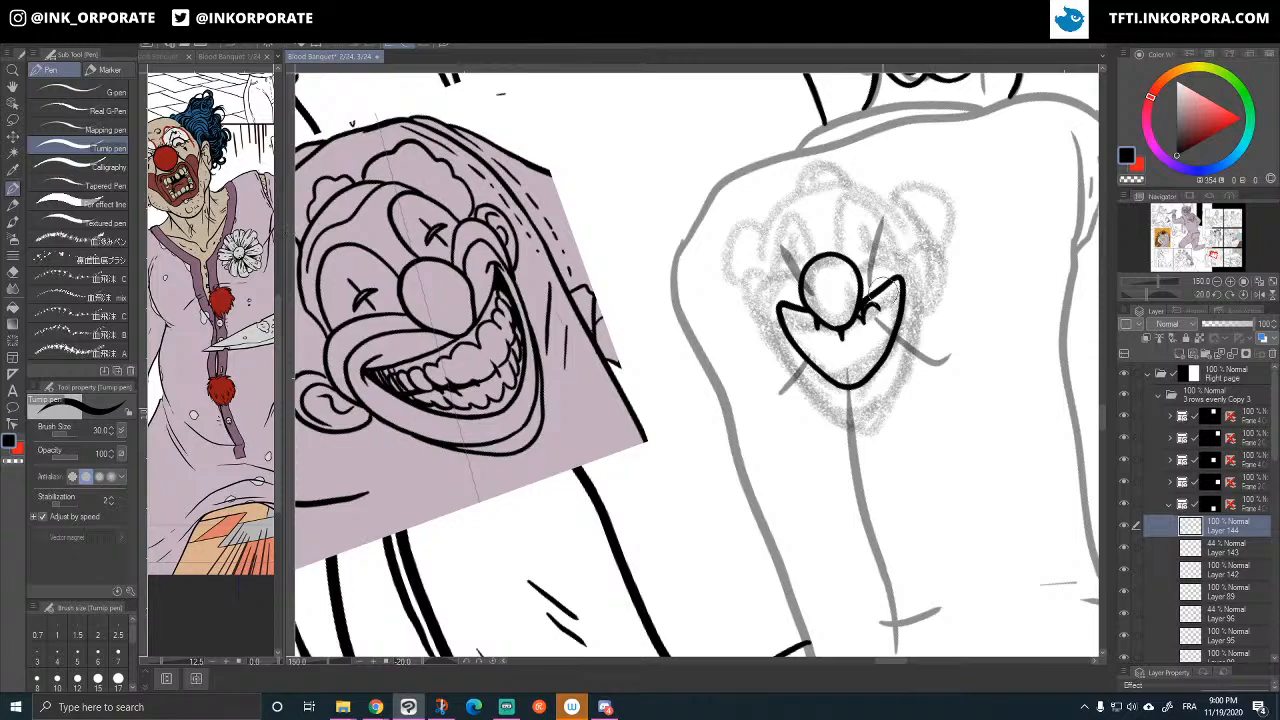
{"action": "left_click_drag", "start_coordinate": [878, 307], "coordinate": [901, 307]}
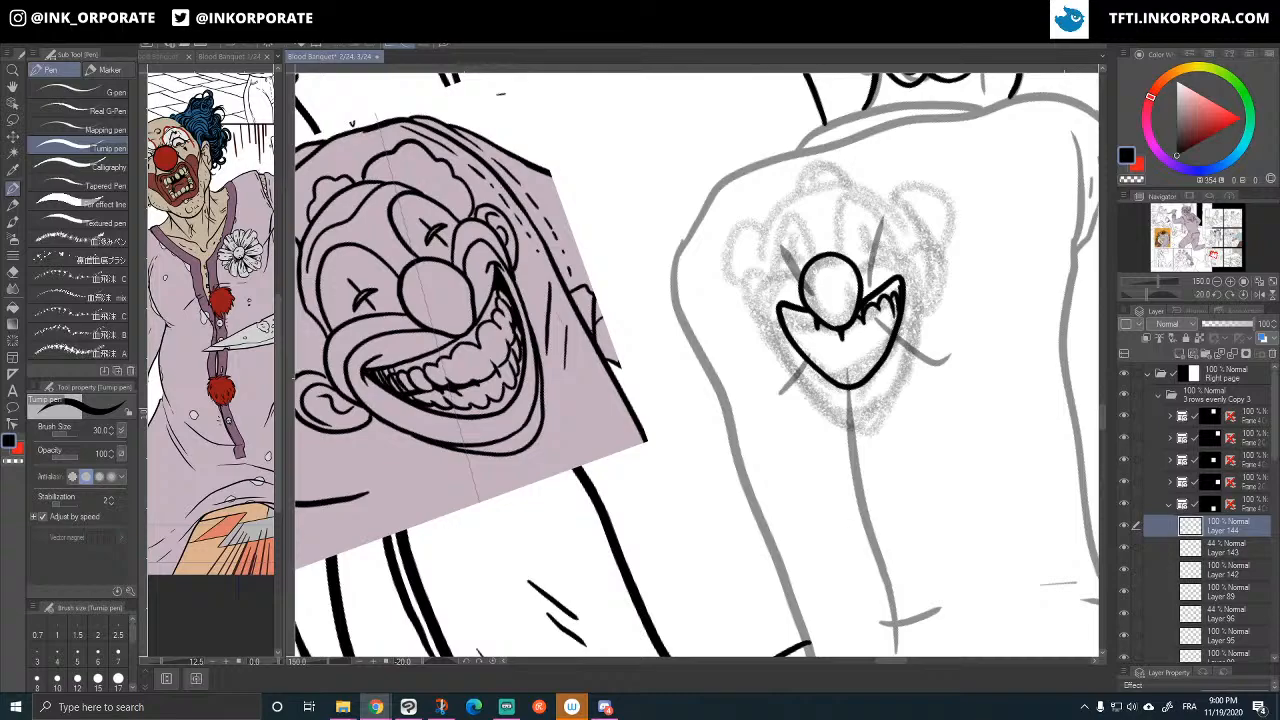
{"action": "left_click", "coordinate": [820, 290]}
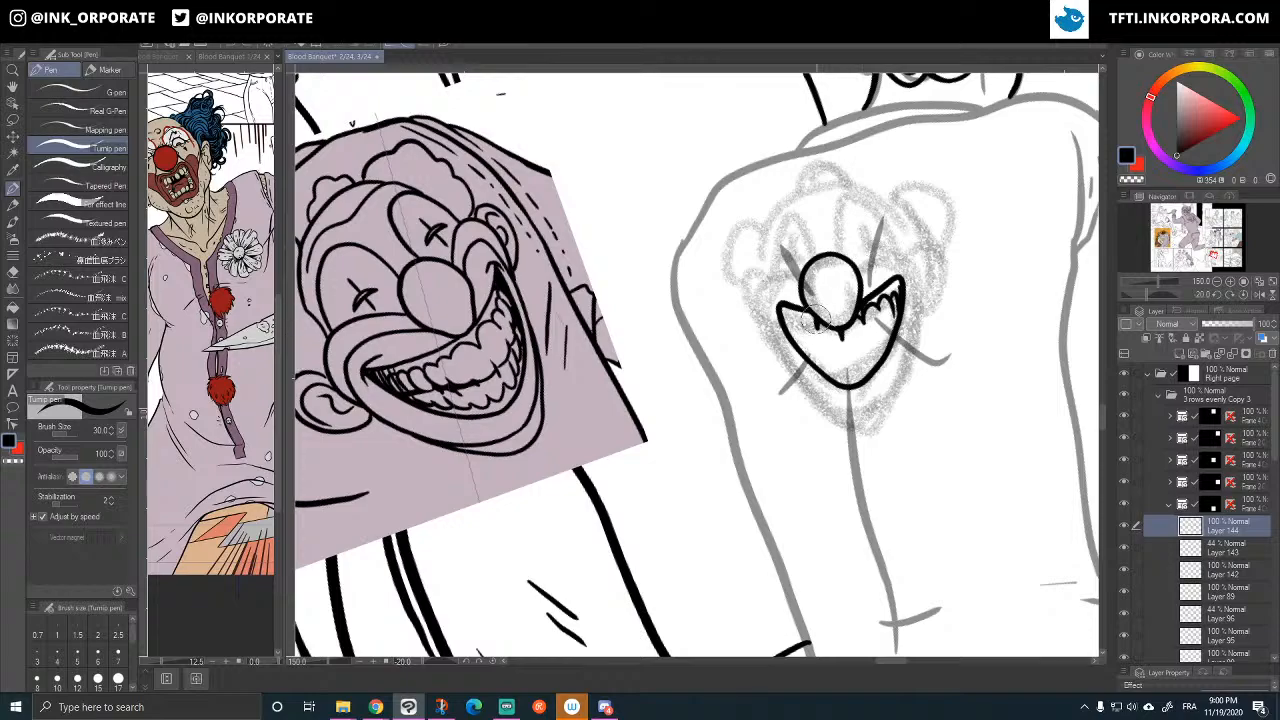
{"action": "mouse_move", "coordinate": [802, 322]}
{"action": "left_mouse_down"}
{"action": "mouse_move", "coordinate": [784, 335]}
{"action": "mouse_move", "coordinate": [811, 350]}
{"action": "left_mouse_up"}
{"action": "mouse_move", "coordinate": [898, 290]}
{"action": "left_mouse_down"}
{"action": "mouse_move", "coordinate": [882, 296]}
{"action": "mouse_move", "coordinate": [904, 284]}
{"action": "mouse_move", "coordinate": [897, 292]}
{"action": "left_mouse_up"}
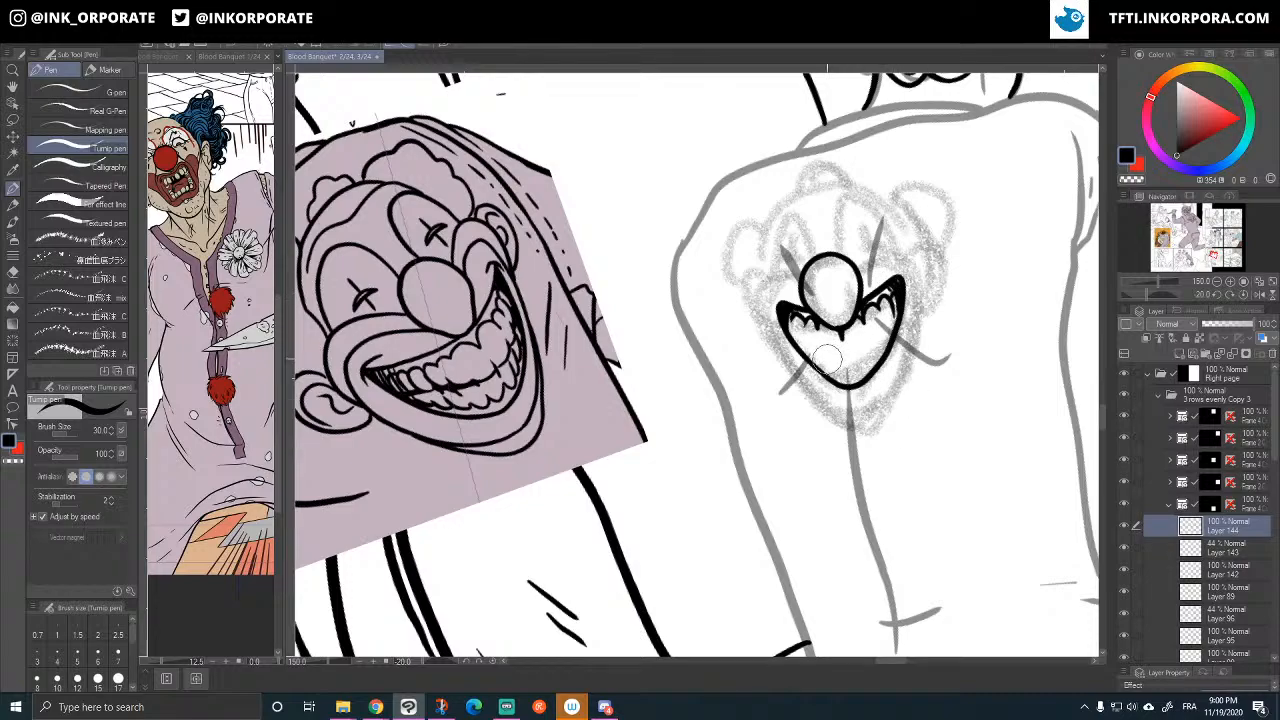
- Ink the lower row of teeth inside the grin and the lip contour surrounding the whole mouth
{"action": "mouse_move", "coordinate": [826, 358]}
{"action": "left_mouse_down"}
{"action": "mouse_move", "coordinate": [848, 364]}
{"action": "mouse_move", "coordinate": [888, 318]}
{"action": "mouse_move", "coordinate": [866, 353]}
{"action": "mouse_move", "coordinate": [814, 360]}
{"action": "mouse_move", "coordinate": [832, 362]}
{"action": "mouse_move", "coordinate": [811, 345]}
{"action": "left_mouse_up"}
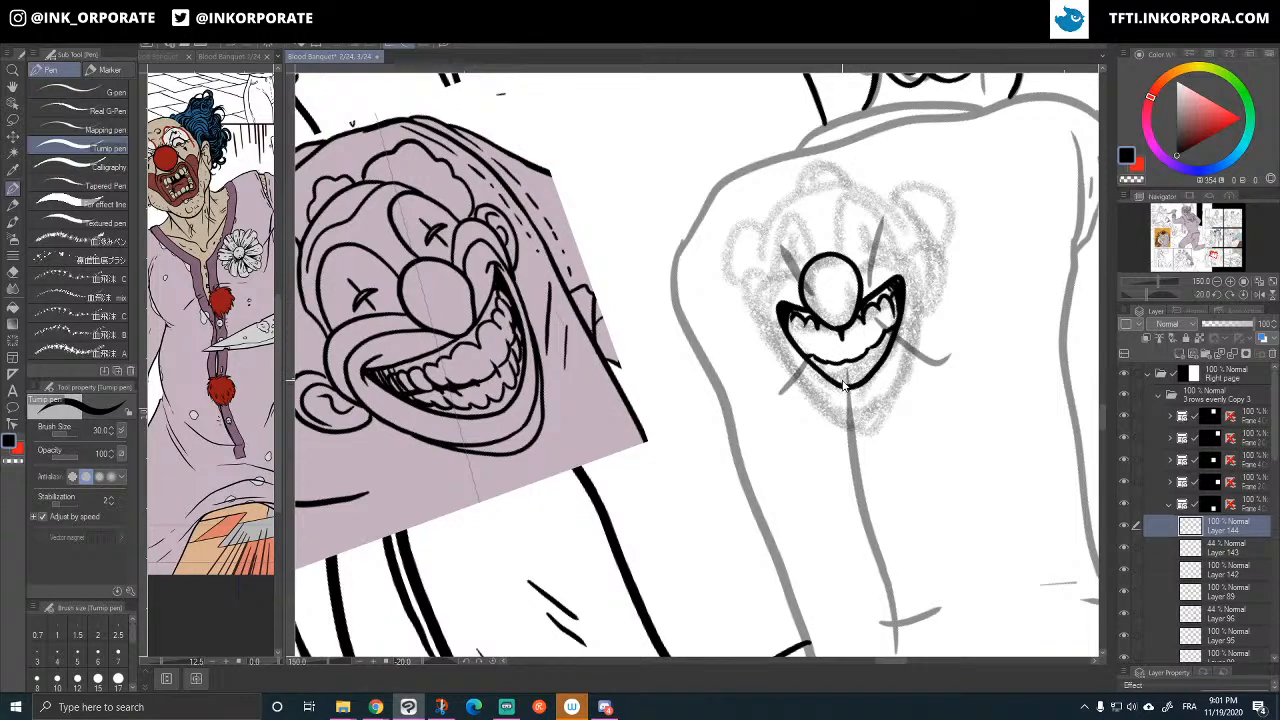
{"action": "left_click_drag", "start_coordinate": [846, 374], "coordinate": [872, 365]}
{"action": "left_click_drag", "start_coordinate": [845, 332], "coordinate": [840, 338]}
{"action": "mouse_move", "coordinate": [805, 280]}
{"action": "left_mouse_down"}
{"action": "mouse_move", "coordinate": [759, 290]}
{"action": "mouse_move", "coordinate": [772, 353]}
{"action": "mouse_move", "coordinate": [834, 415]}
{"action": "mouse_move", "coordinate": [874, 410]}
{"action": "mouse_move", "coordinate": [908, 374]}
{"action": "mouse_move", "coordinate": [925, 297]}
{"action": "mouse_move", "coordinate": [914, 265]}
{"action": "mouse_move", "coordinate": [851, 248]}
{"action": "left_mouse_up"}
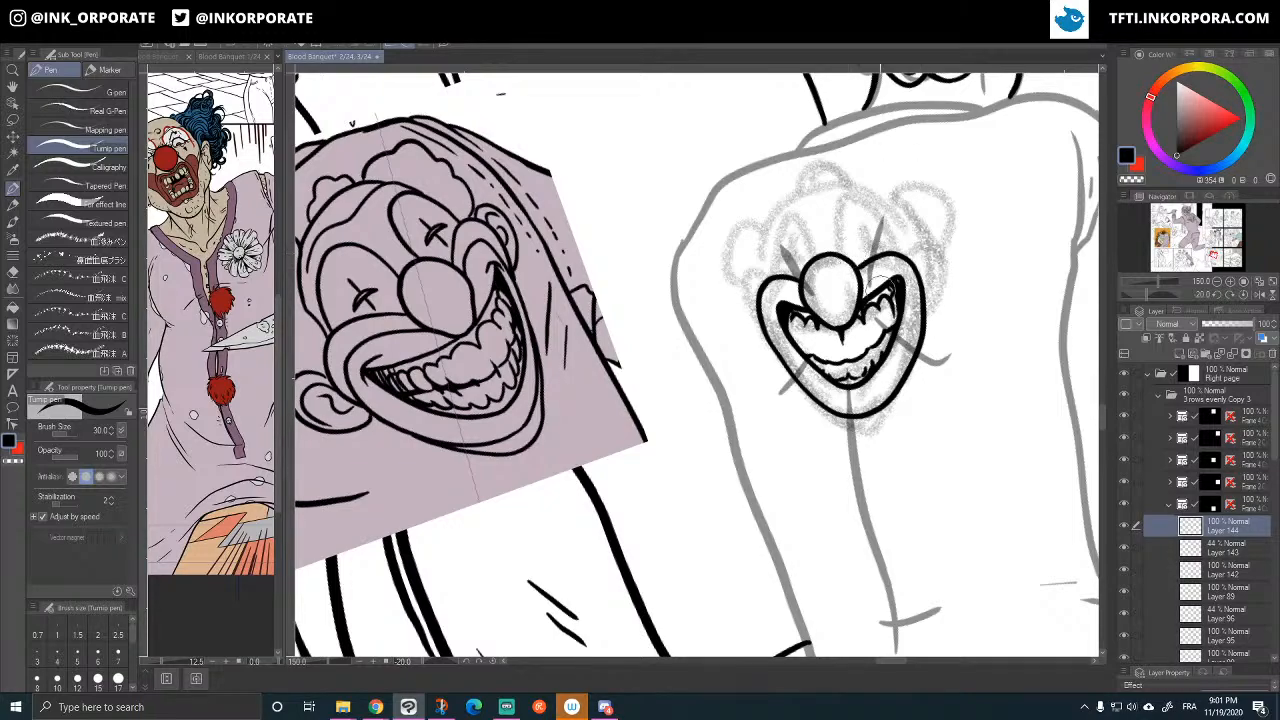
{"action": "left_click_drag", "start_coordinate": [880, 291], "coordinate": [876, 263]}
{"action": "key", "text": "asciicircum"}
{"action": "key", "text": "asciicircum"}
{"action": "key", "text": "asciicircum"}
{"action": "key", "text": "asciicircum"}
{"action": "key", "text": "asciicircum"}
{"action": "key", "text": "asciicircum"}
{"action": "key", "text": "asciicircum"}
{"action": "key", "text": "asciicircum"}
{"action": "key", "text": "asciicircum"}
{"action": "key", "text": "asciicircum"}
{"action": "key", "text": "asciicircum"}
{"action": "key", "text": "asciicircum"}
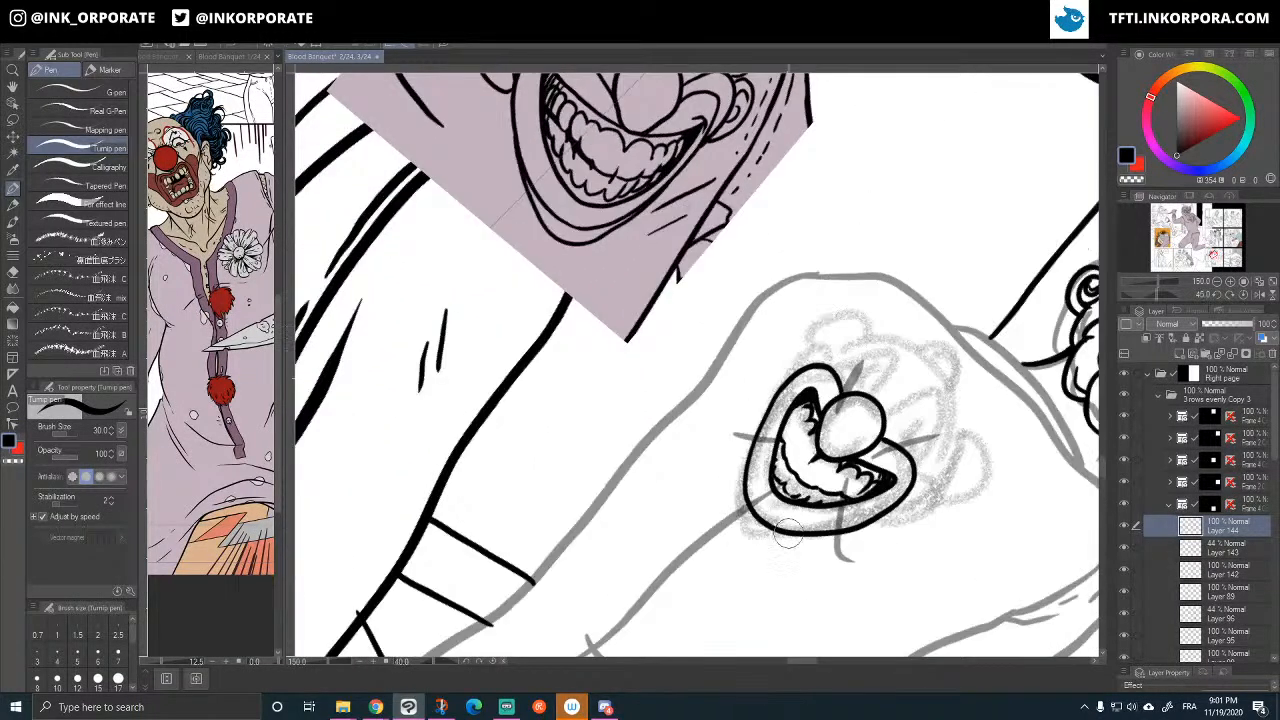
{"action": "mouse_move", "coordinate": [790, 537]}
{"action": "left_mouse_down"}
{"action": "mouse_move", "coordinate": [746, 531]}
{"action": "mouse_move", "coordinate": [729, 507]}
{"action": "mouse_move", "coordinate": [752, 432]}
{"action": "left_mouse_up"}
{"action": "key", "text": "minus"}
{"action": "key", "text": "minus"}
{"action": "key", "text": "minus"}
{"action": "key", "text": "minus"}
{"action": "key", "text": "minus"}
{"action": "key", "text": "minus"}
{"action": "key", "text": "minus"}
{"action": "key", "text": "minus"}
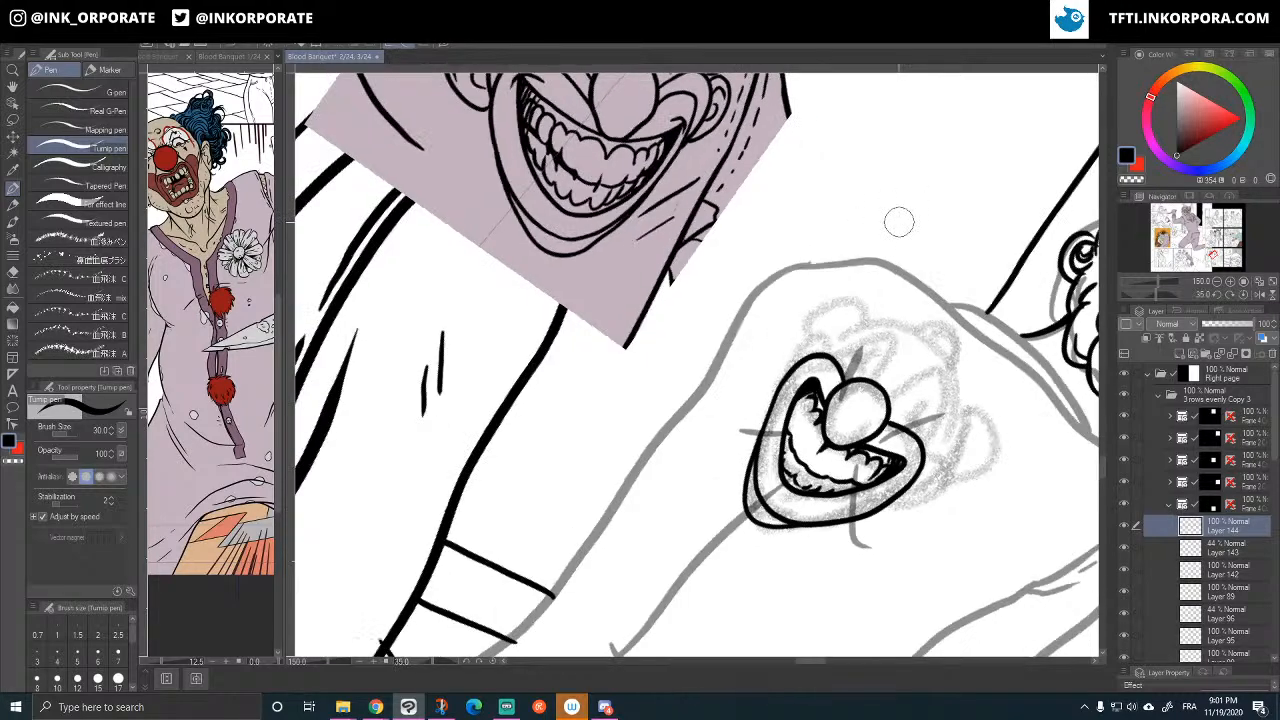
{"action": "left_click_drag", "start_coordinate": [940, 235], "coordinate": [896, 215]}
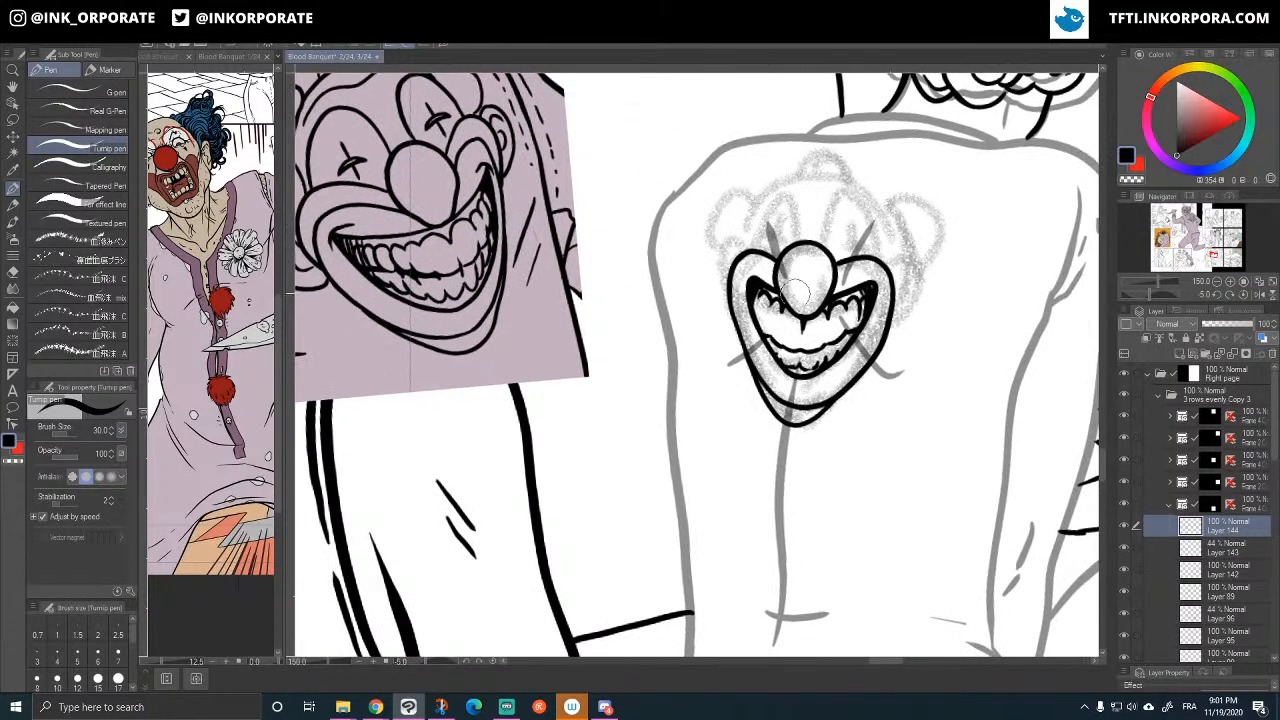
{"action": "key", "text": "ctrl+z"}
- Ink the chin line just beneath the lip contour, undoing and redrawing it until the curve is clean
{"action": "mouse_move", "coordinate": [747, 352]}
{"action": "left_mouse_down"}
{"action": "mouse_move", "coordinate": [796, 431]}
{"action": "mouse_move", "coordinate": [821, 429]}
{"action": "mouse_move", "coordinate": [886, 358]}
{"action": "left_mouse_up"}
{"action": "key", "text": "ctrl+z"}
{"action": "mouse_move", "coordinate": [745, 356]}
{"action": "left_mouse_down"}
{"action": "mouse_move", "coordinate": [770, 400]}
{"action": "mouse_move", "coordinate": [825, 425]}
{"action": "mouse_move", "coordinate": [880, 326]}
{"action": "left_mouse_up"}
{"action": "key", "text": "ctrl+z"}
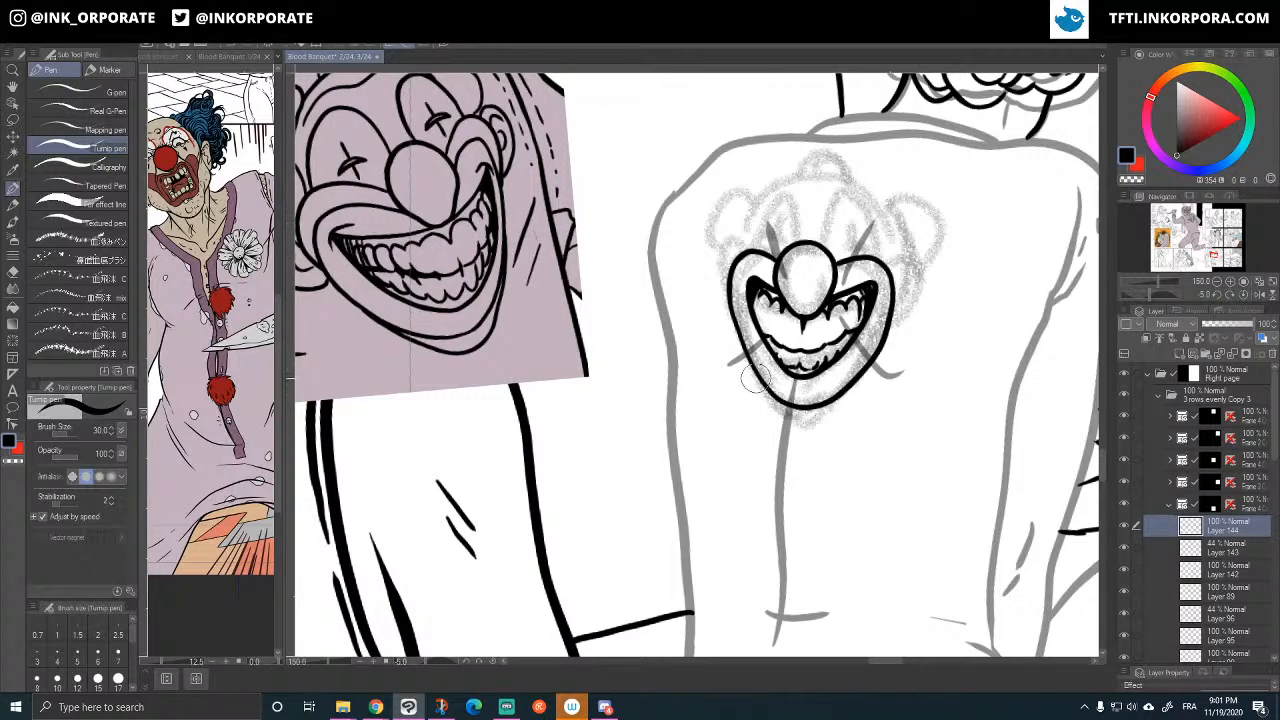
{"action": "mouse_move", "coordinate": [753, 376]}
{"action": "left_mouse_down"}
{"action": "mouse_move", "coordinate": [800, 424]}
{"action": "mouse_move", "coordinate": [755, 373]}
{"action": "mouse_move", "coordinate": [792, 418]}
{"action": "mouse_move", "coordinate": [815, 418]}
{"action": "mouse_move", "coordinate": [852, 383]}
{"action": "mouse_move", "coordinate": [878, 325]}
{"action": "left_mouse_up"}
{"action": "key", "text": "ctrl+z"}
{"action": "left_click_drag", "start_coordinate": [849, 261], "coordinate": [827, 341]}
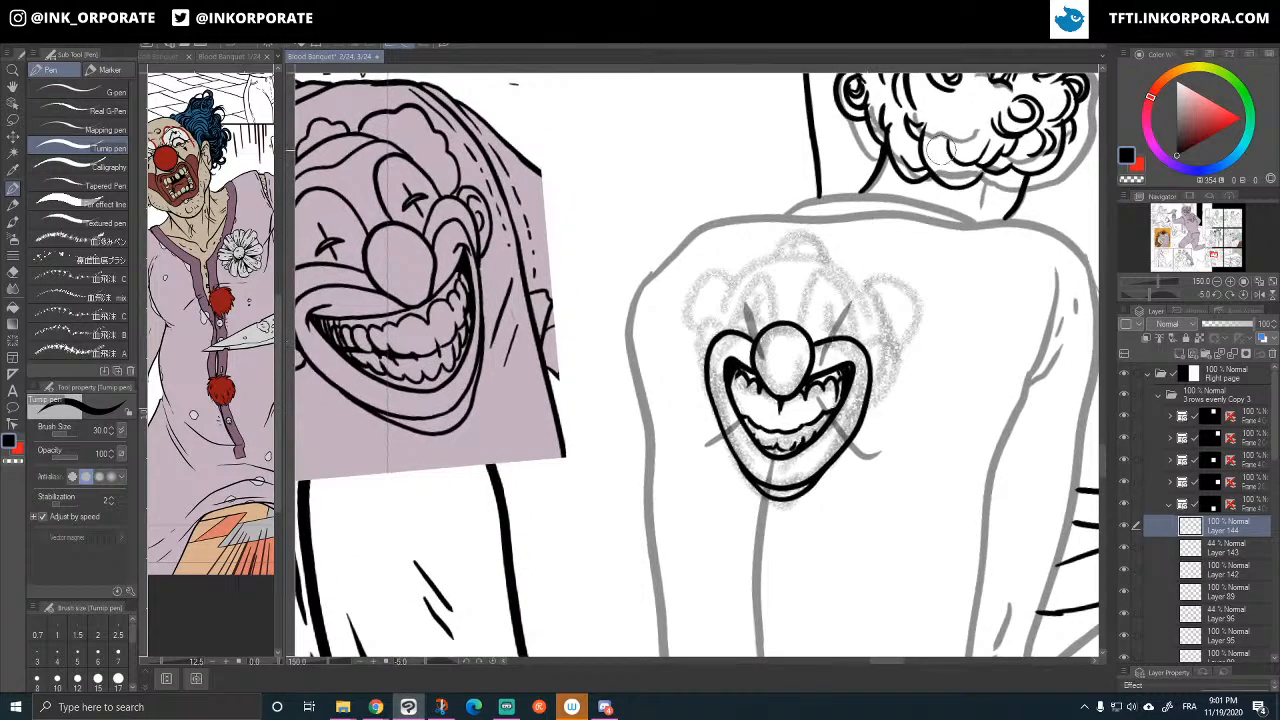
- Ink the cheek contours curving around the outside of the lips on both sides, undoing the rough attempts
{"action": "key", "text": "minus"}
{"action": "key", "text": "minus"}
{"action": "mouse_move", "coordinate": [851, 249]}
{"action": "left_mouse_down"}
{"action": "mouse_move", "coordinate": [922, 256]}
{"action": "mouse_move", "coordinate": [947, 233]}
{"action": "mouse_move", "coordinate": [923, 220]}
{"action": "left_mouse_up"}
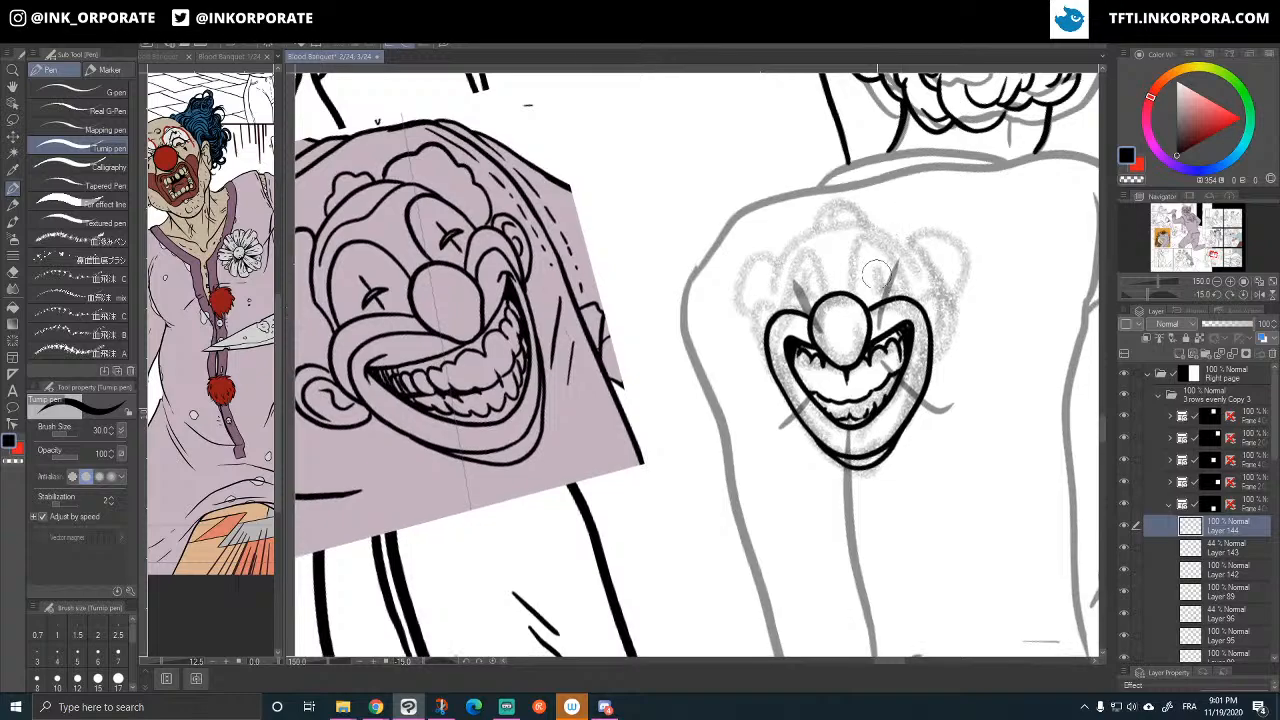
{"action": "mouse_move", "coordinate": [866, 297]}
{"action": "left_mouse_down"}
{"action": "mouse_move", "coordinate": [926, 290]}
{"action": "mouse_move", "coordinate": [934, 336]}
{"action": "left_mouse_up"}
{"action": "key", "text": "ctrl+z"}
{"action": "mouse_move", "coordinate": [865, 300]}
{"action": "left_mouse_down"}
{"action": "mouse_move", "coordinate": [889, 275]}
{"action": "mouse_move", "coordinate": [931, 292]}
{"action": "mouse_move", "coordinate": [933, 329]}
{"action": "left_mouse_up"}
{"action": "key", "text": "ctrl+z"}
{"action": "mouse_move", "coordinate": [866, 302]}
{"action": "left_mouse_down"}
{"action": "mouse_move", "coordinate": [910, 281]}
{"action": "mouse_move", "coordinate": [942, 305]}
{"action": "mouse_move", "coordinate": [930, 374]}
{"action": "left_mouse_up"}
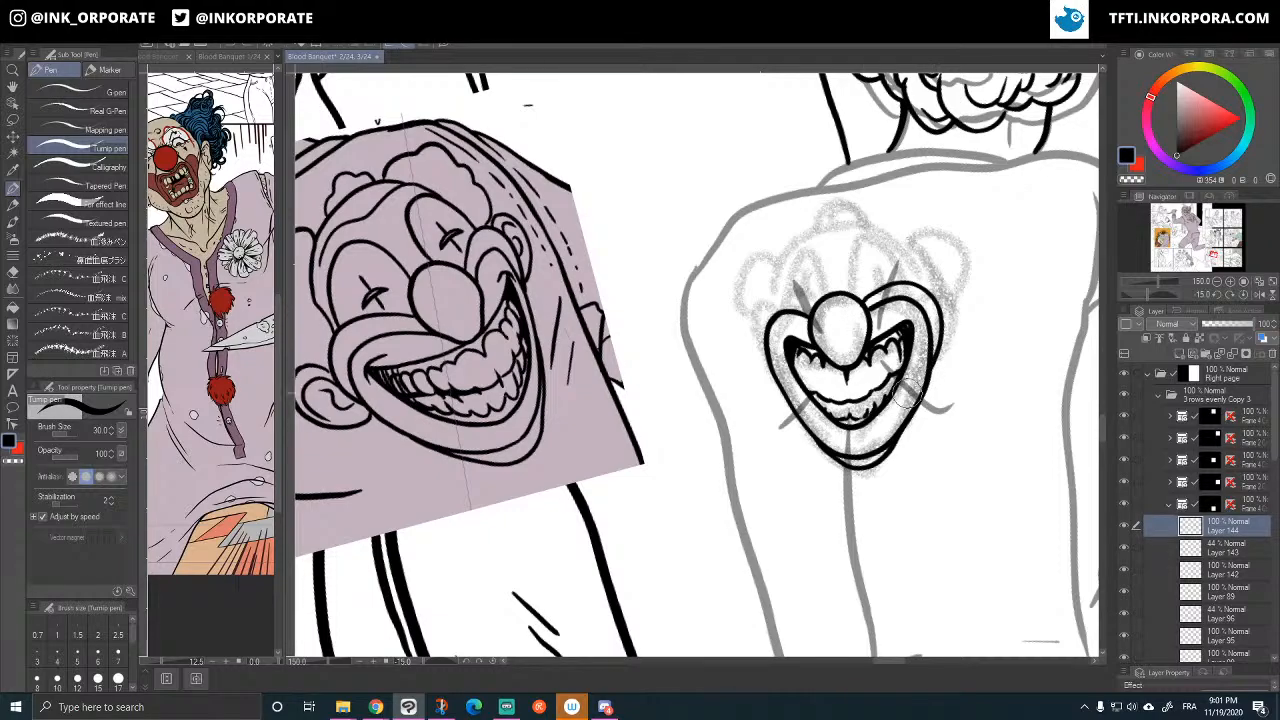
{"action": "mouse_move", "coordinate": [814, 293]}
{"action": "left_mouse_down"}
{"action": "mouse_move", "coordinate": [784, 296]}
{"action": "mouse_move", "coordinate": [756, 306]}
{"action": "mouse_move", "coordinate": [761, 360]}
{"action": "left_mouse_up"}
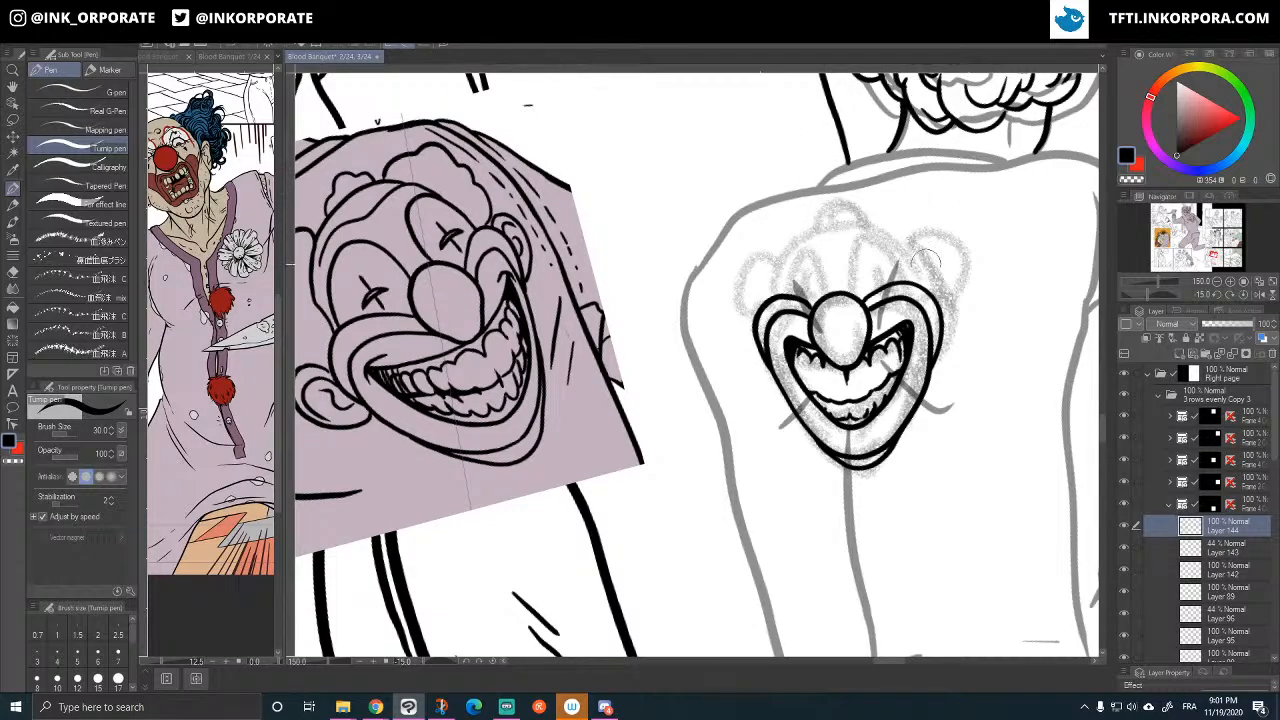
- Ink both ears beside the cheeks, including their inner fold lines
{"action": "mouse_move", "coordinate": [926, 258]}
{"action": "left_mouse_down"}
{"action": "mouse_move", "coordinate": [896, 252]}
{"action": "mouse_move", "coordinate": [922, 270]}
{"action": "mouse_move", "coordinate": [931, 320]}
{"action": "mouse_move", "coordinate": [912, 338]}
{"action": "left_mouse_up"}
{"action": "mouse_move", "coordinate": [912, 292]}
{"action": "left_mouse_down"}
{"action": "mouse_move", "coordinate": [918, 304]}
{"action": "mouse_move", "coordinate": [929, 284]}
{"action": "mouse_move", "coordinate": [914, 337]}
{"action": "mouse_move", "coordinate": [917, 315]}
{"action": "left_mouse_up"}
{"action": "key", "text": "ctrl+z"}
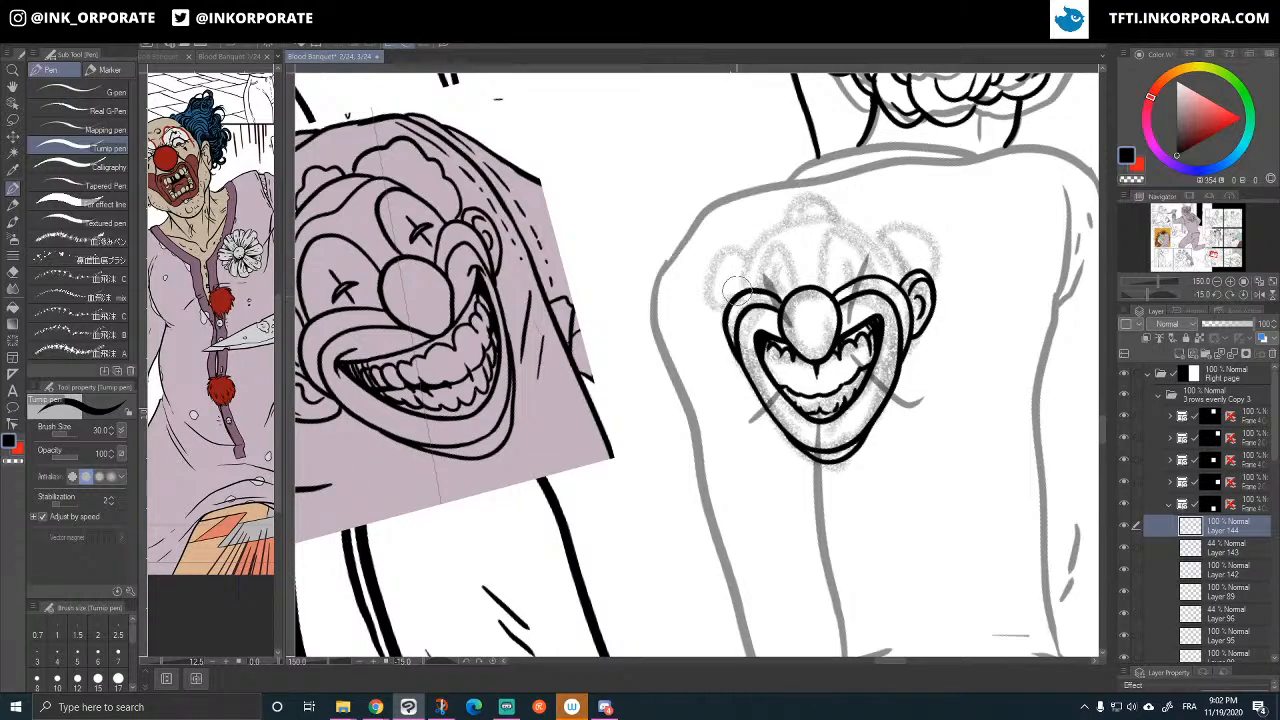
{"action": "left_click_drag", "start_coordinate": [745, 277], "coordinate": [840, 245]}
{"action": "mouse_move", "coordinate": [796, 288]}
{"action": "left_mouse_down"}
{"action": "mouse_move", "coordinate": [760, 290]}
{"action": "mouse_move", "coordinate": [762, 335]}
{"action": "mouse_move", "coordinate": [802, 350]}
{"action": "left_mouse_up"}
{"action": "left_click_drag", "start_coordinate": [796, 292], "coordinate": [785, 350]}
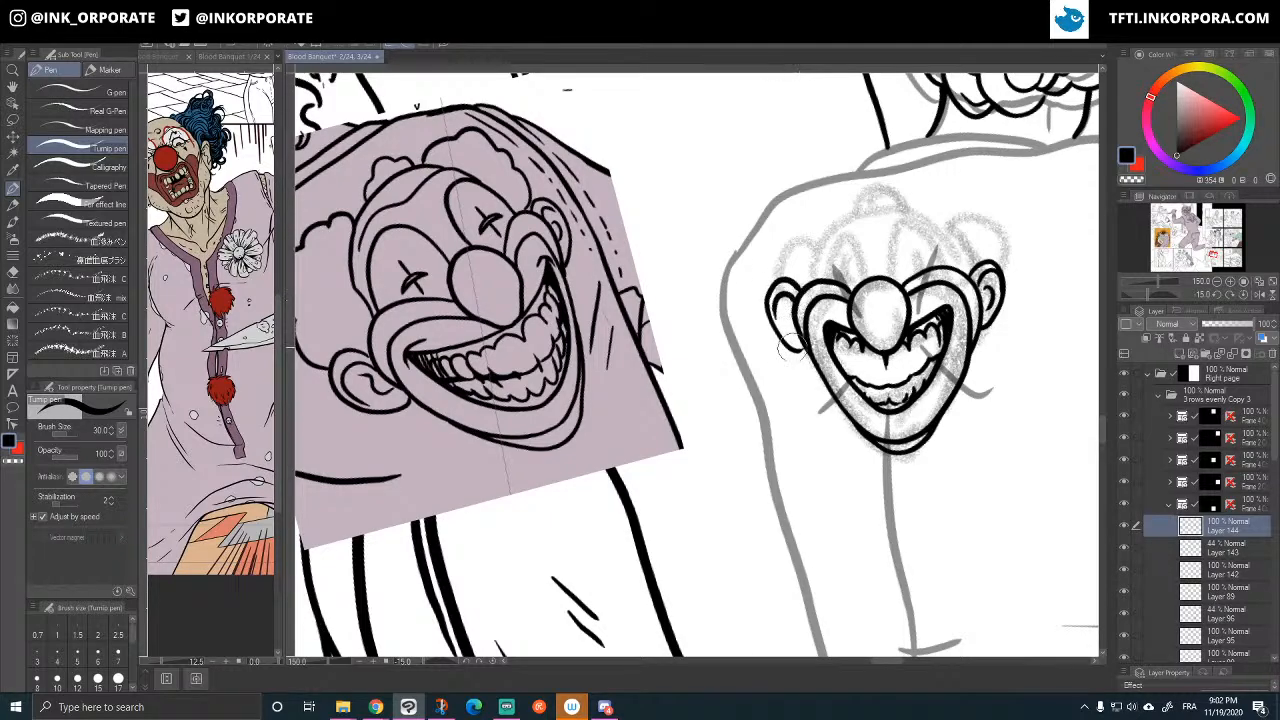
{"action": "left_click_drag", "start_coordinate": [785, 299], "coordinate": [789, 316]}
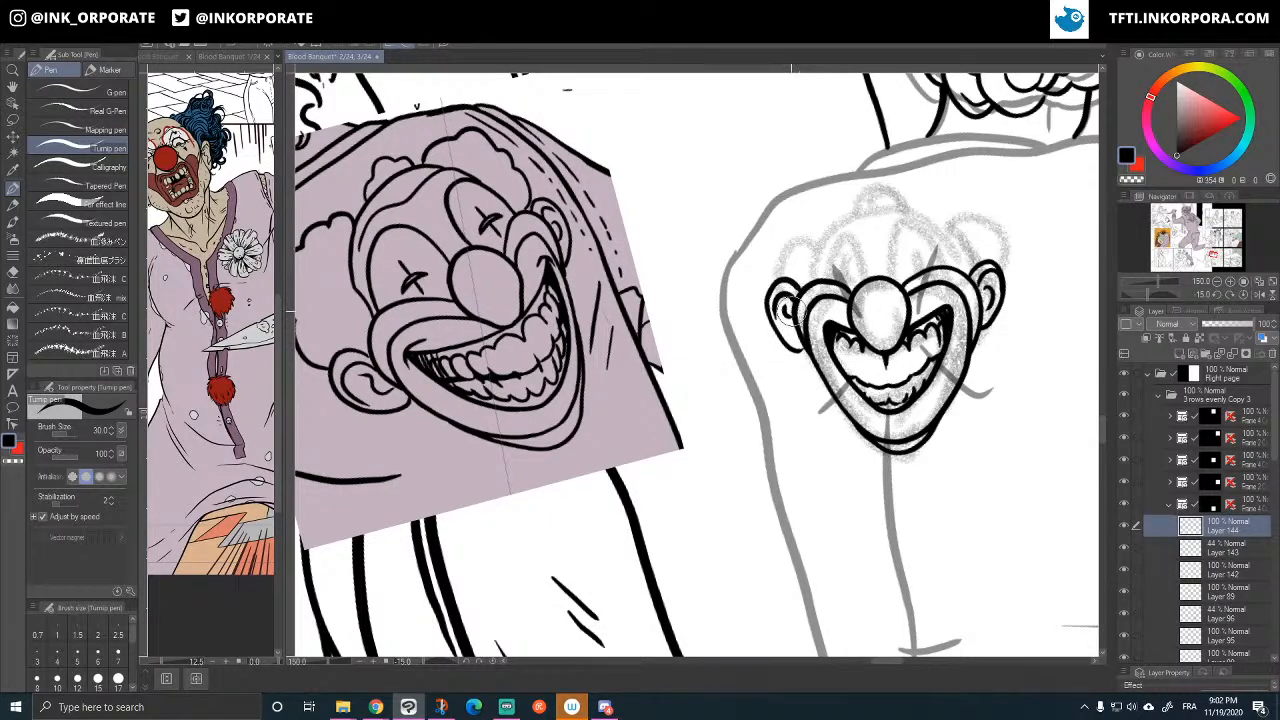
- Select Layer 144 again and check the inked clown face by hiding and reshowing the layer
{"action": "left_click", "coordinate": [791, 311], "text": "ctrl+shift"}
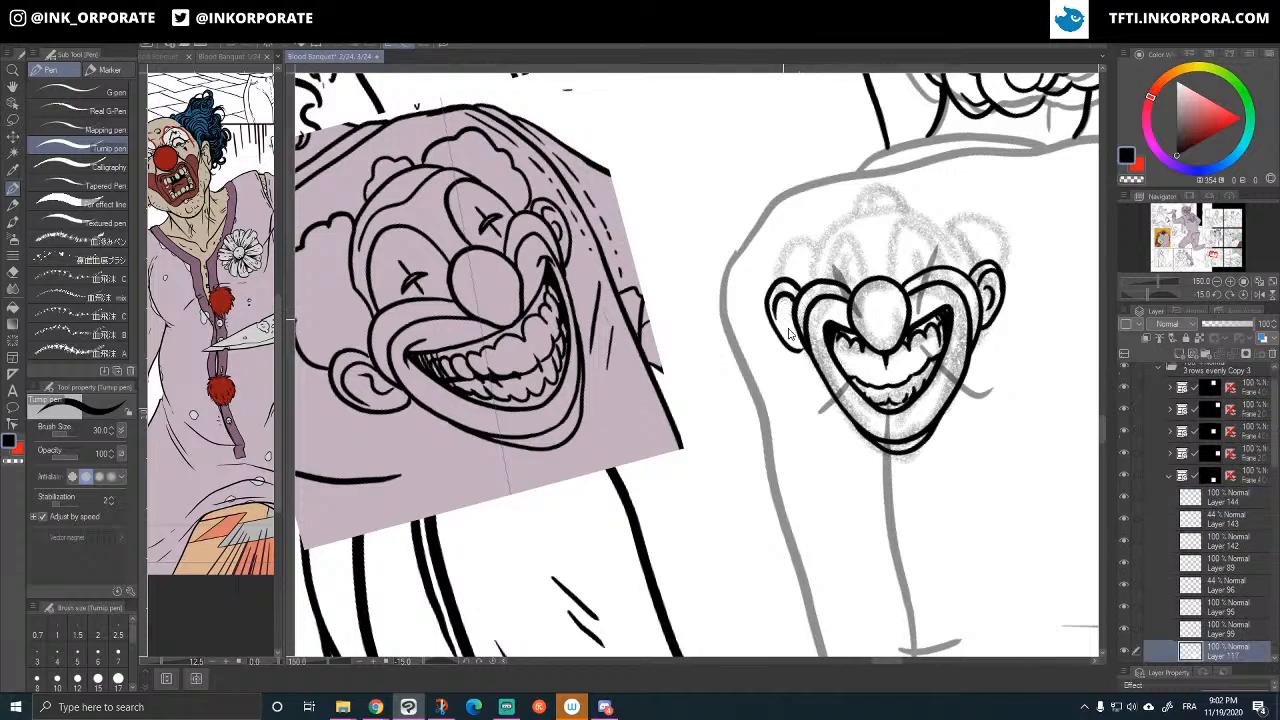
{"action": "left_click", "coordinate": [800, 292], "text": "ctrl+shift"}
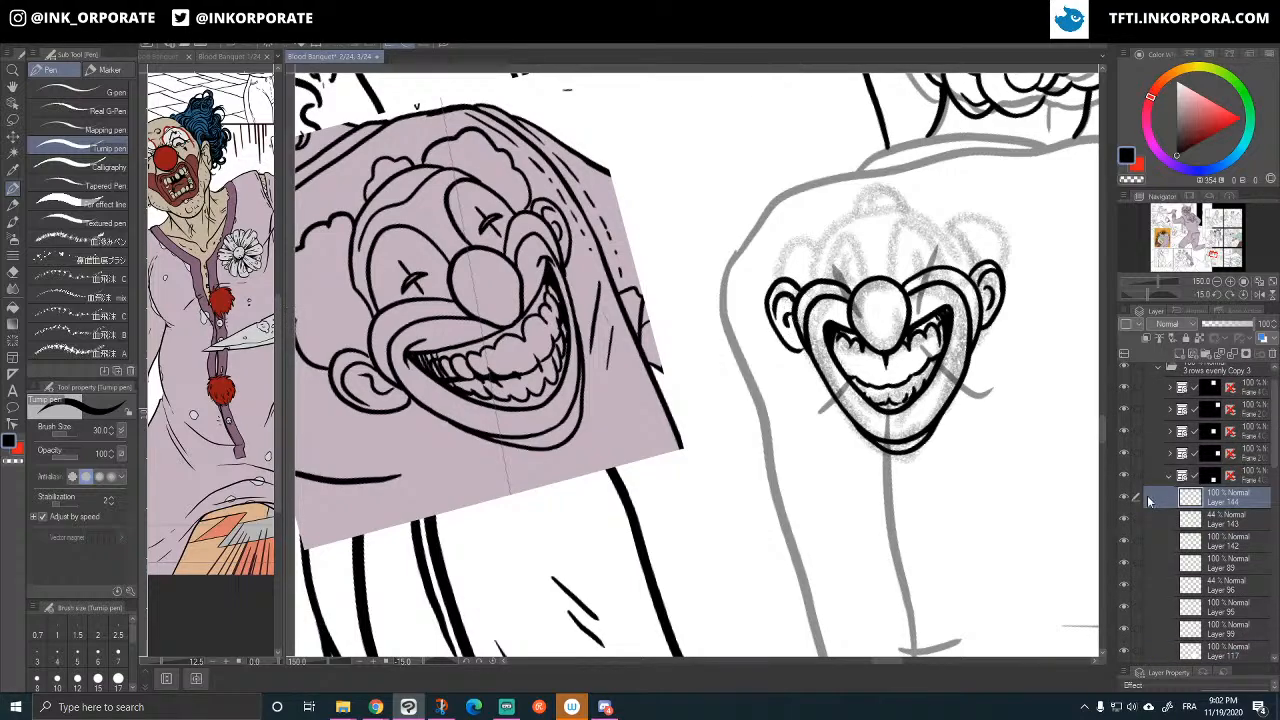
{"action": "left_click", "coordinate": [1125, 498]}
{"action": "left_click", "coordinate": [1125, 498]}
- Ink the two tall eye-makeup arches above the nose and place a small cross-shaped eye inside each
{"action": "left_click_drag", "start_coordinate": [1002, 461], "coordinate": [958, 452]}
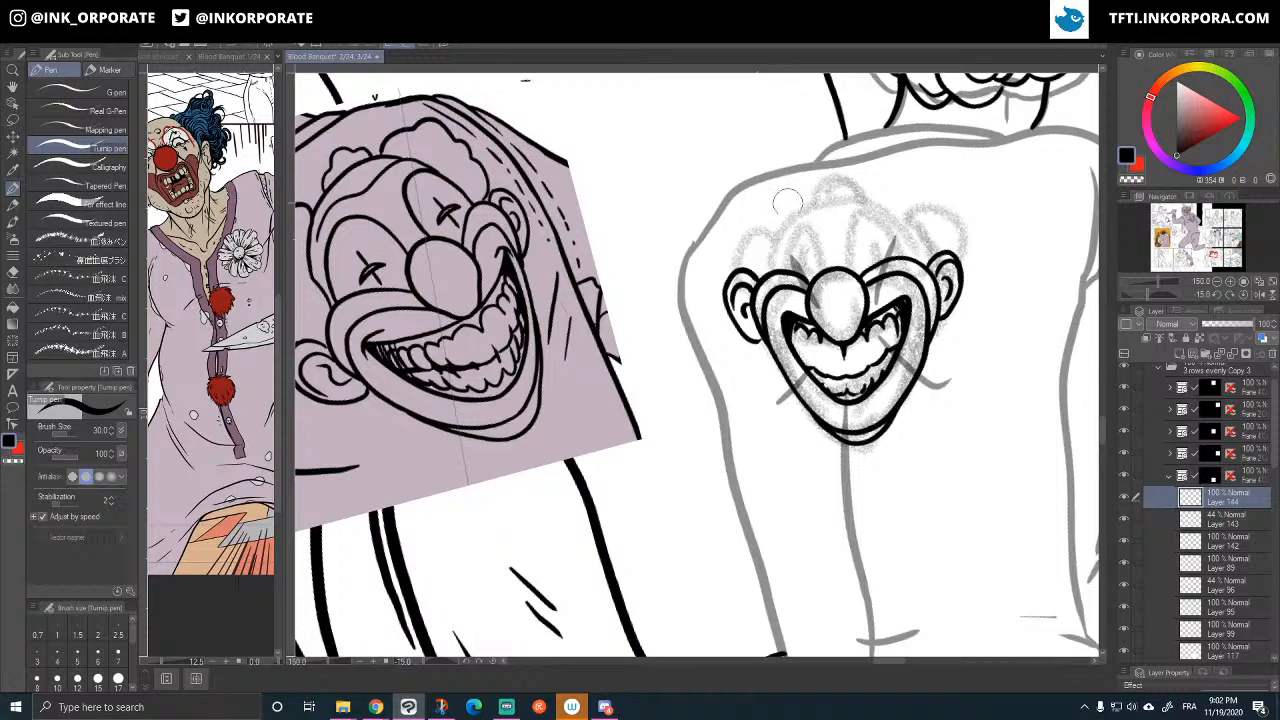
{"action": "mouse_move", "coordinate": [780, 265]}
{"action": "left_mouse_down"}
{"action": "mouse_move", "coordinate": [800, 222]}
{"action": "mouse_move", "coordinate": [815, 213]}
{"action": "mouse_move", "coordinate": [822, 253]}
{"action": "mouse_move", "coordinate": [845, 210]}
{"action": "mouse_move", "coordinate": [872, 222]}
{"action": "mouse_move", "coordinate": [882, 260]}
{"action": "left_mouse_up"}
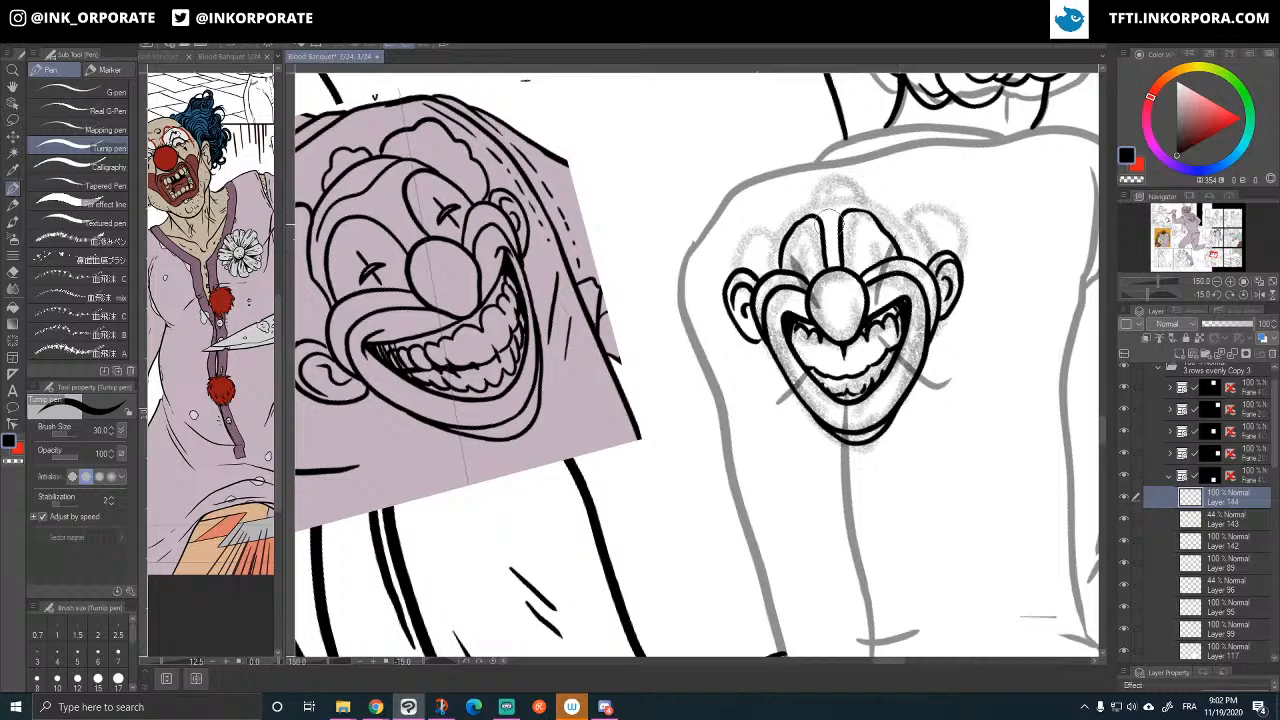
{"action": "mouse_move", "coordinate": [800, 243]}
{"action": "left_mouse_down"}
{"action": "mouse_move", "coordinate": [801, 266]}
{"action": "mouse_move", "coordinate": [878, 245]}
{"action": "left_mouse_up"}
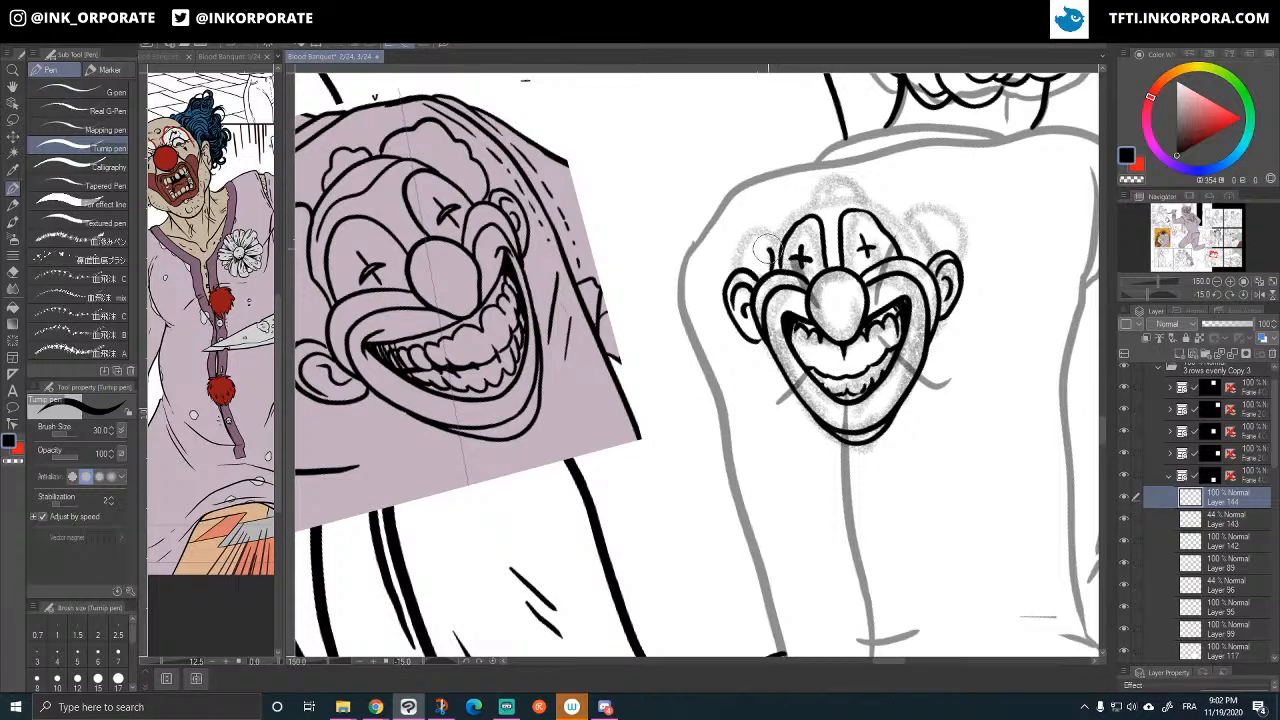
- Ink the domed outline of the head above the eyes, with a forehead line and a small hair tuft on top
{"action": "mouse_move", "coordinate": [771, 240]}
{"action": "left_mouse_down"}
{"action": "mouse_move", "coordinate": [769, 256]}
{"action": "mouse_move", "coordinate": [780, 205]}
{"action": "mouse_move", "coordinate": [825, 184]}
{"action": "mouse_move", "coordinate": [895, 207]}
{"action": "mouse_move", "coordinate": [912, 245]}
{"action": "left_mouse_up"}
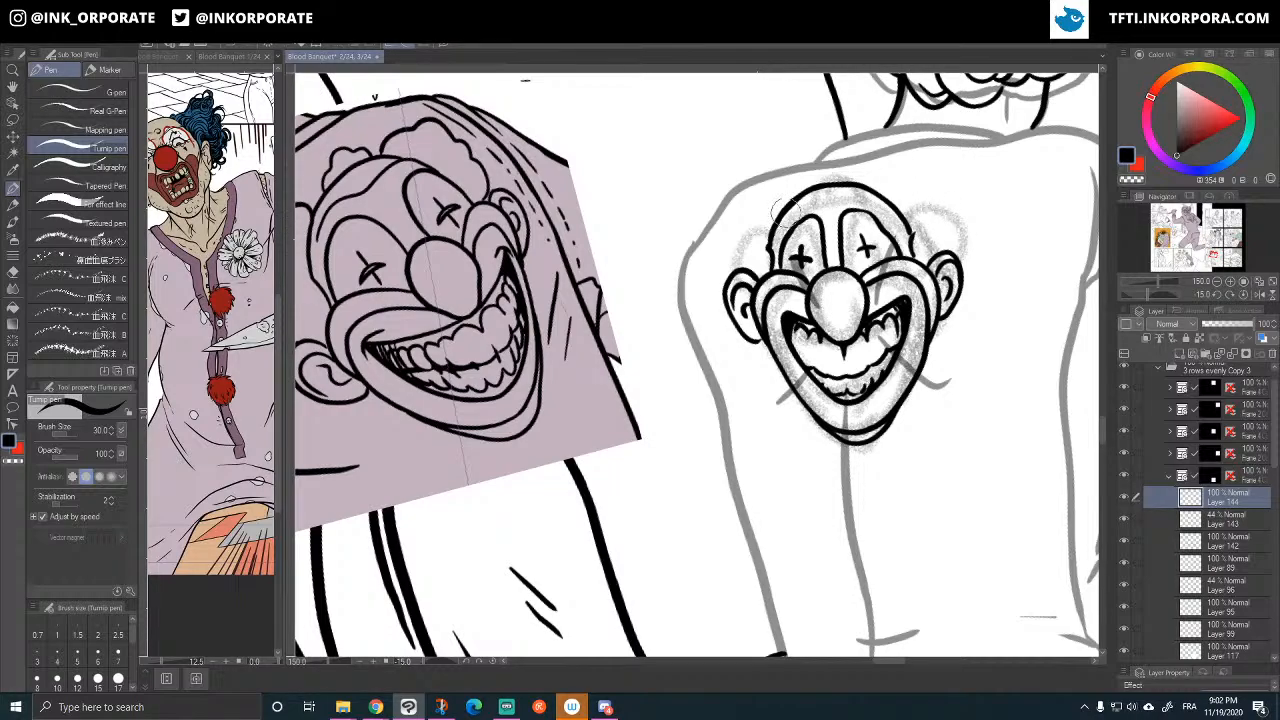
{"action": "mouse_move", "coordinate": [775, 222]}
{"action": "left_mouse_down"}
{"action": "mouse_move", "coordinate": [830, 196]}
{"action": "mouse_move", "coordinate": [872, 218]}
{"action": "left_mouse_up"}
{"action": "mouse_move", "coordinate": [816, 184]}
{"action": "left_mouse_down"}
{"action": "mouse_move", "coordinate": [834, 172]}
{"action": "mouse_move", "coordinate": [853, 186]}
{"action": "left_mouse_up"}
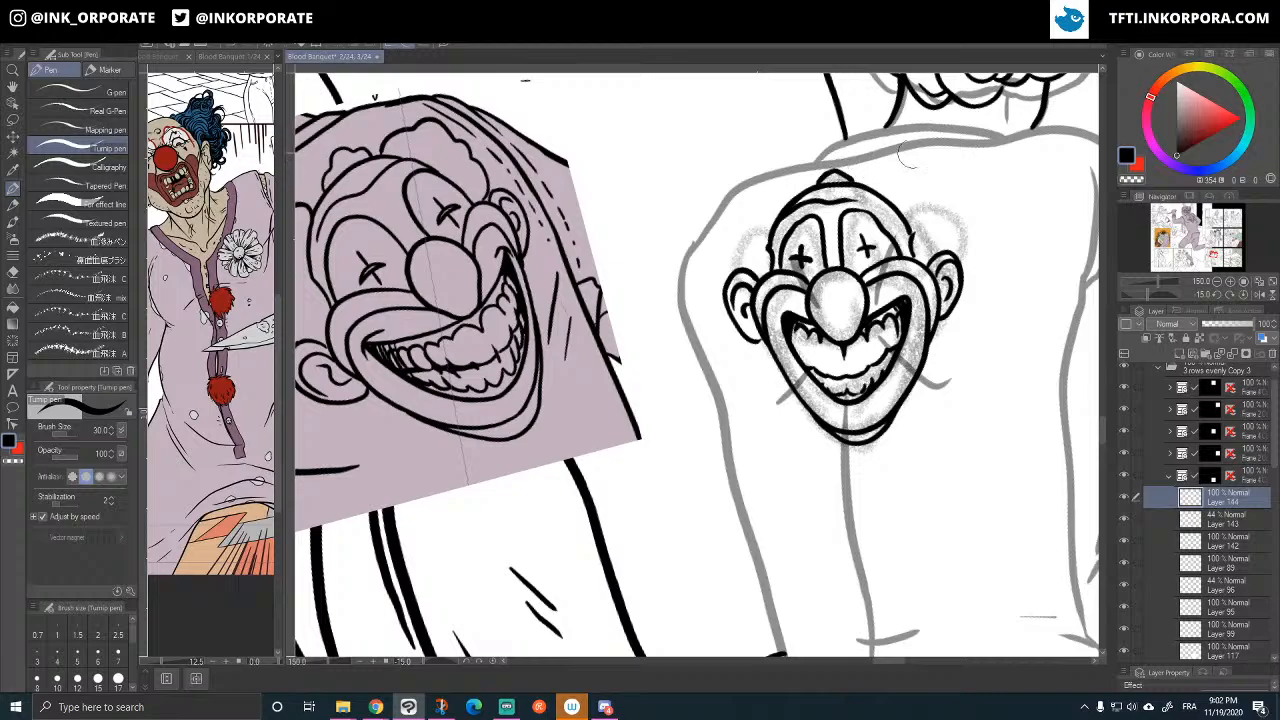
- Ink the puffy hair tufts above the ears on both sides of the clown's head
{"action": "mouse_move", "coordinate": [905, 218]}
{"action": "left_mouse_down"}
{"action": "mouse_move", "coordinate": [935, 192]}
{"action": "mouse_move", "coordinate": [982, 218]}
{"action": "mouse_move", "coordinate": [970, 278]}
{"action": "mouse_move", "coordinate": [960, 262]}
{"action": "left_mouse_up"}
{"action": "mouse_move", "coordinate": [780, 210]}
{"action": "left_mouse_down"}
{"action": "mouse_move", "coordinate": [745, 212]}
{"action": "mouse_move", "coordinate": [700, 250]}
{"action": "mouse_move", "coordinate": [722, 295]}
{"action": "left_mouse_up"}
{"action": "scroll", "coordinate": [751, 268], "scroll_direction": "down", "scroll_amount": 2}
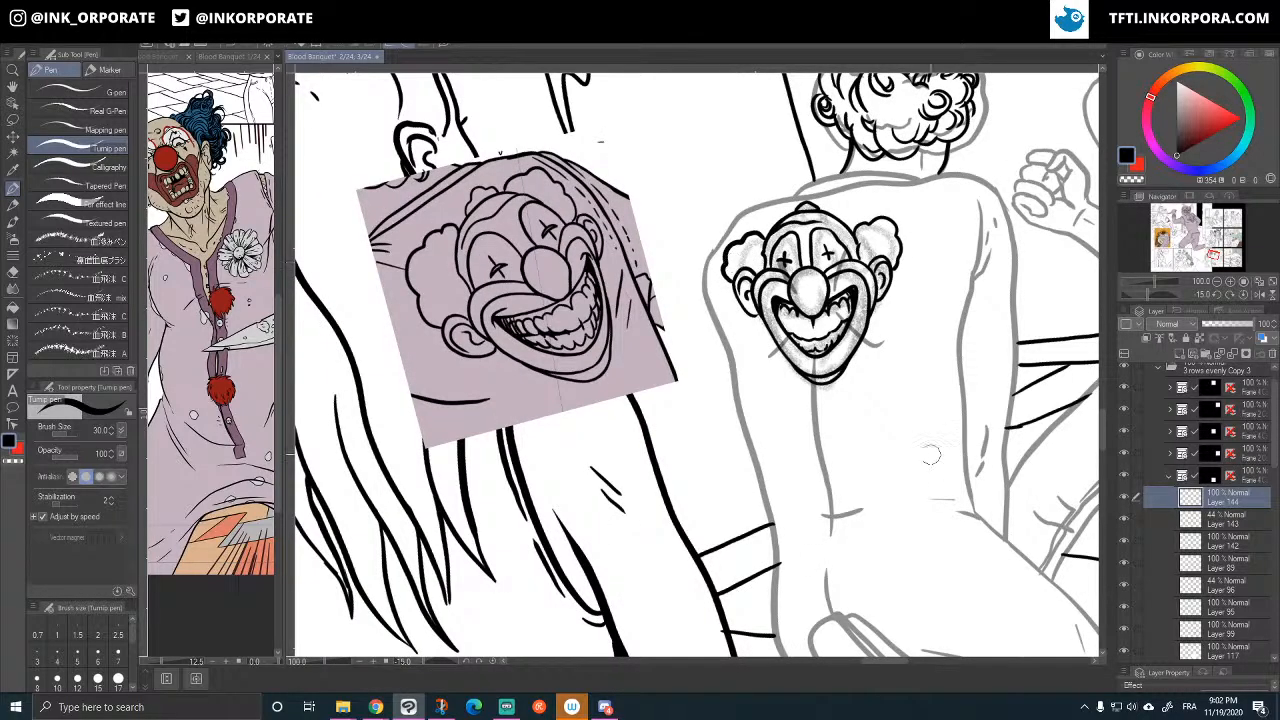
{"action": "left_click_drag", "start_coordinate": [901, 417], "coordinate": [871, 402]}
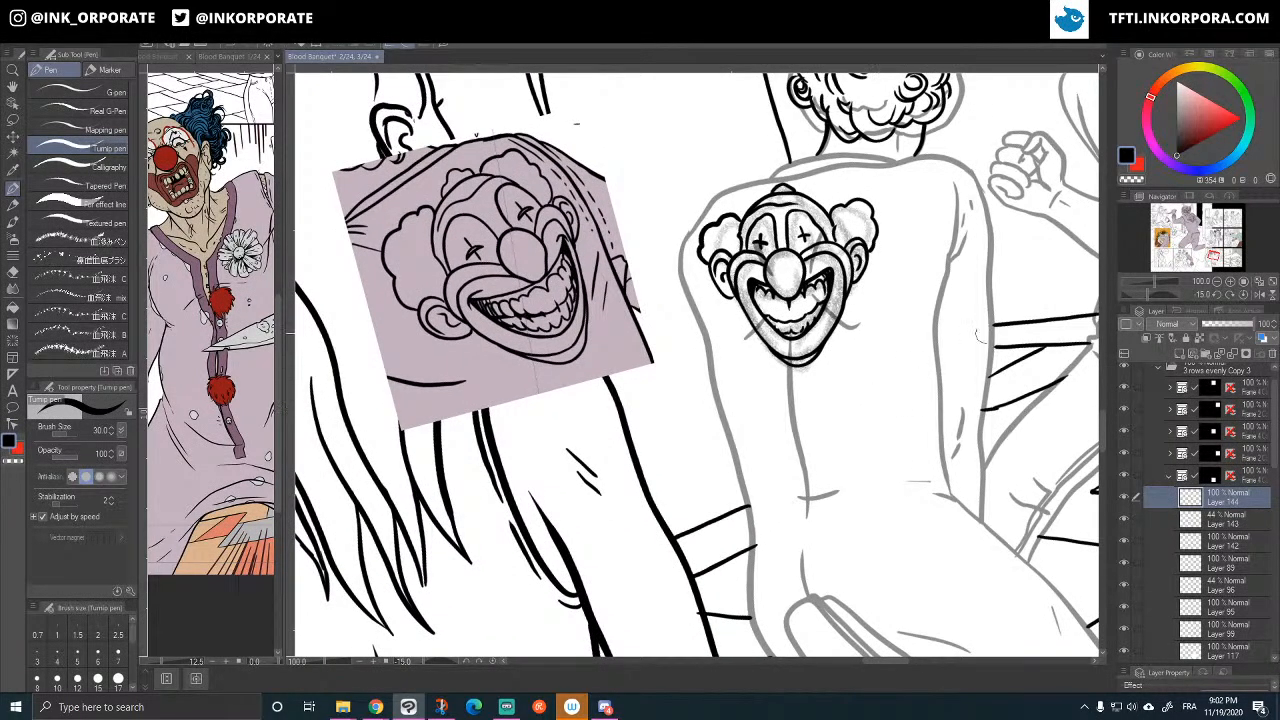
{"action": "left_click_drag", "start_coordinate": [967, 352], "coordinate": [925, 410]}
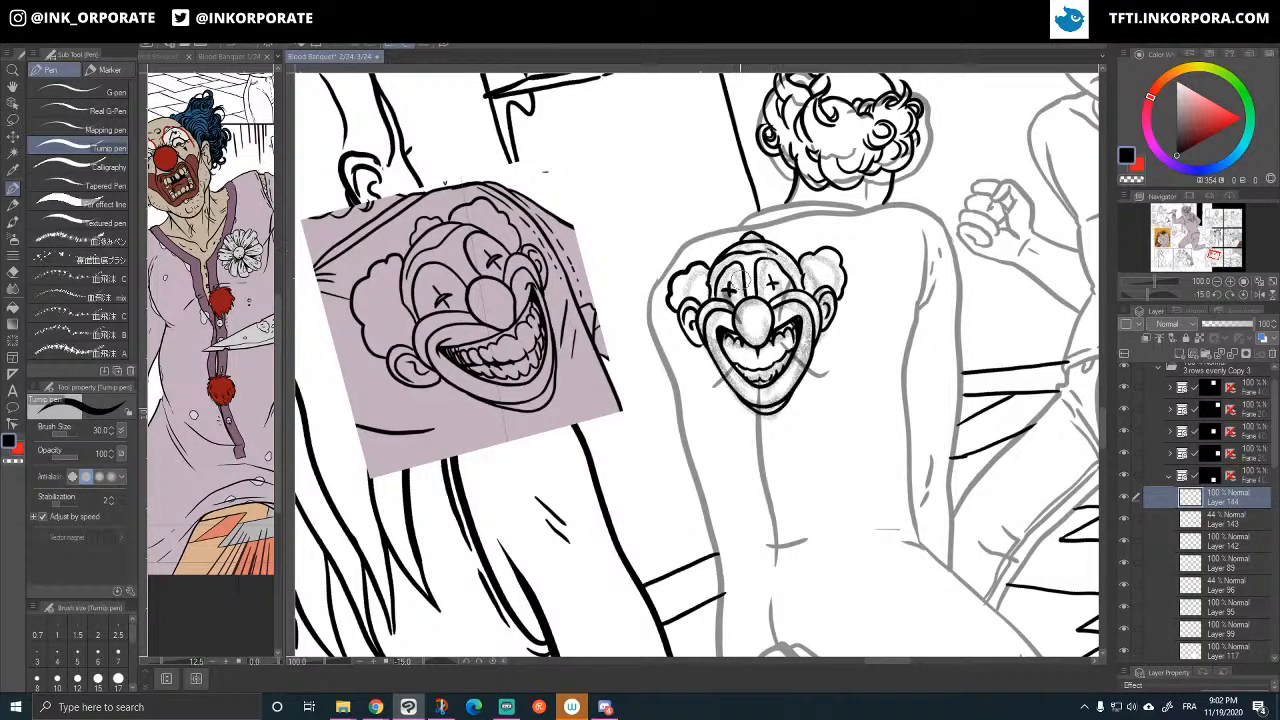
{"action": "left_click_drag", "start_coordinate": [814, 317], "coordinate": [808, 273]}
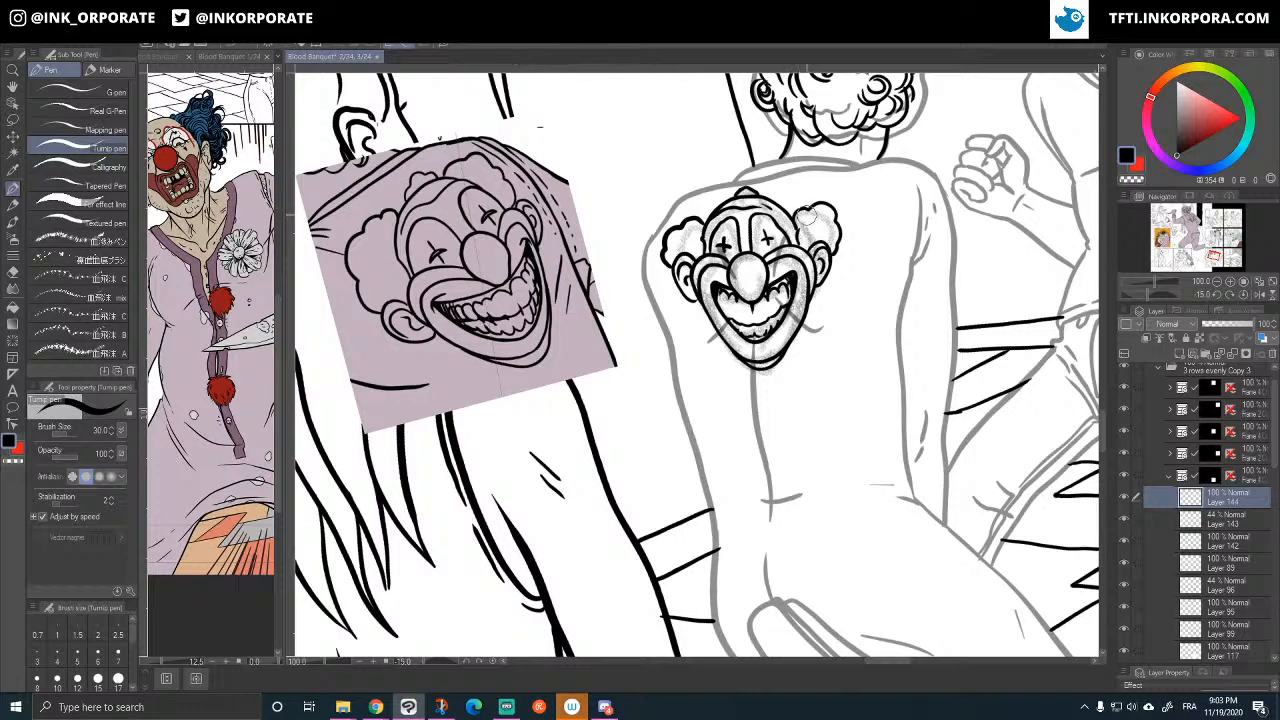
{"action": "mouse_move", "coordinate": [806, 213]}
{"action": "left_mouse_down"}
{"action": "mouse_move", "coordinate": [798, 263]}
{"action": "mouse_move", "coordinate": [819, 320]}
{"action": "left_mouse_up"}
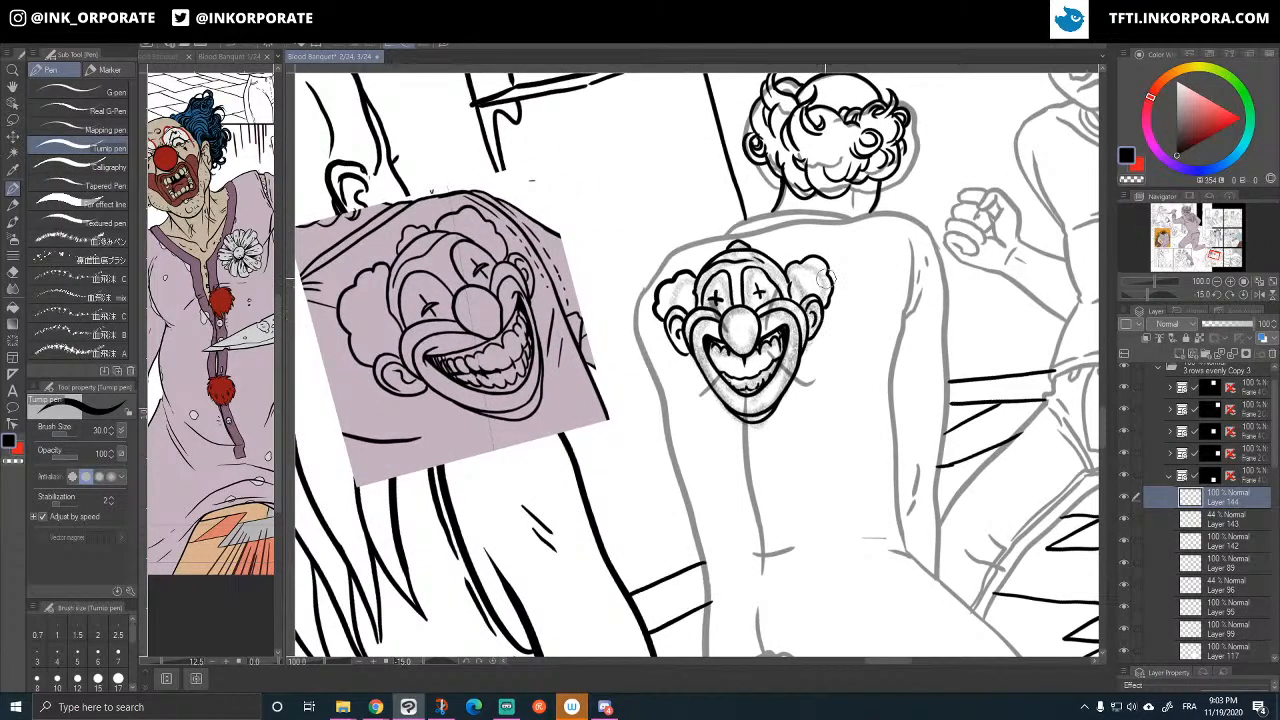
- Hide the pencil sketch on Layer 143, toggle the layers beneath to find the stray guide marks, and select Layer 96
{"action": "left_click", "coordinate": [1123, 519]}
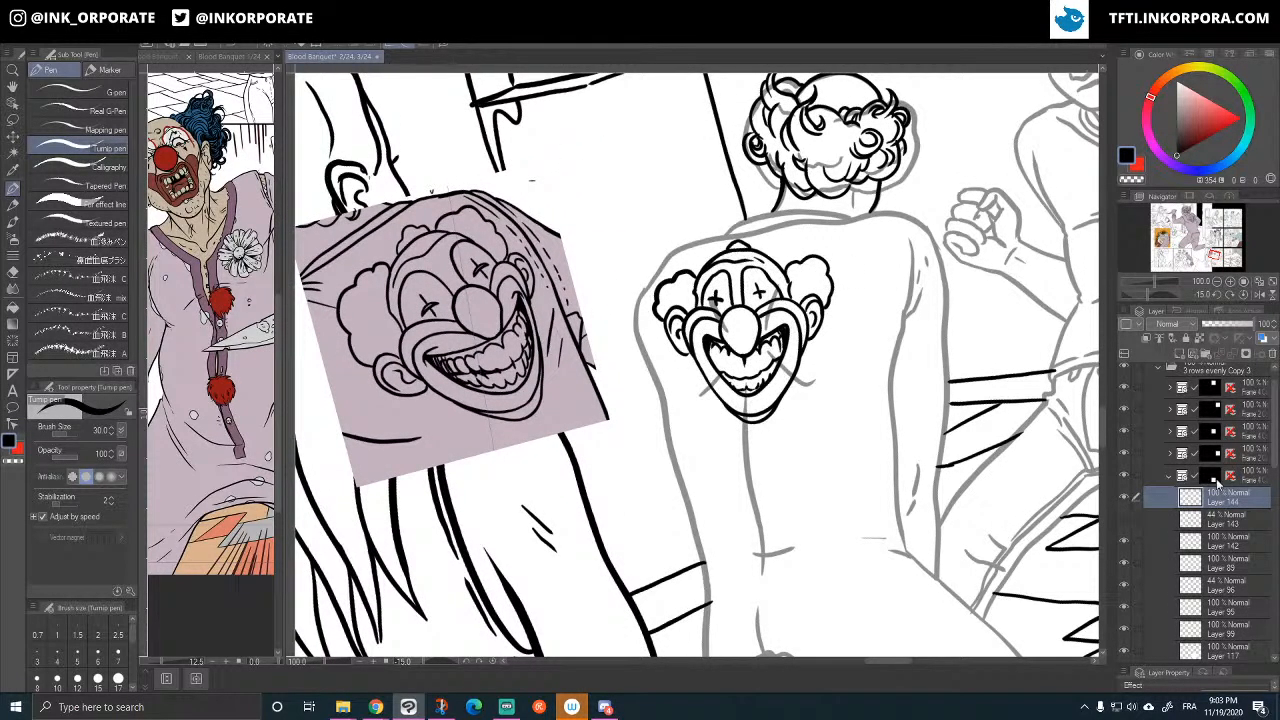
{"action": "left_click", "coordinate": [1188, 543]}
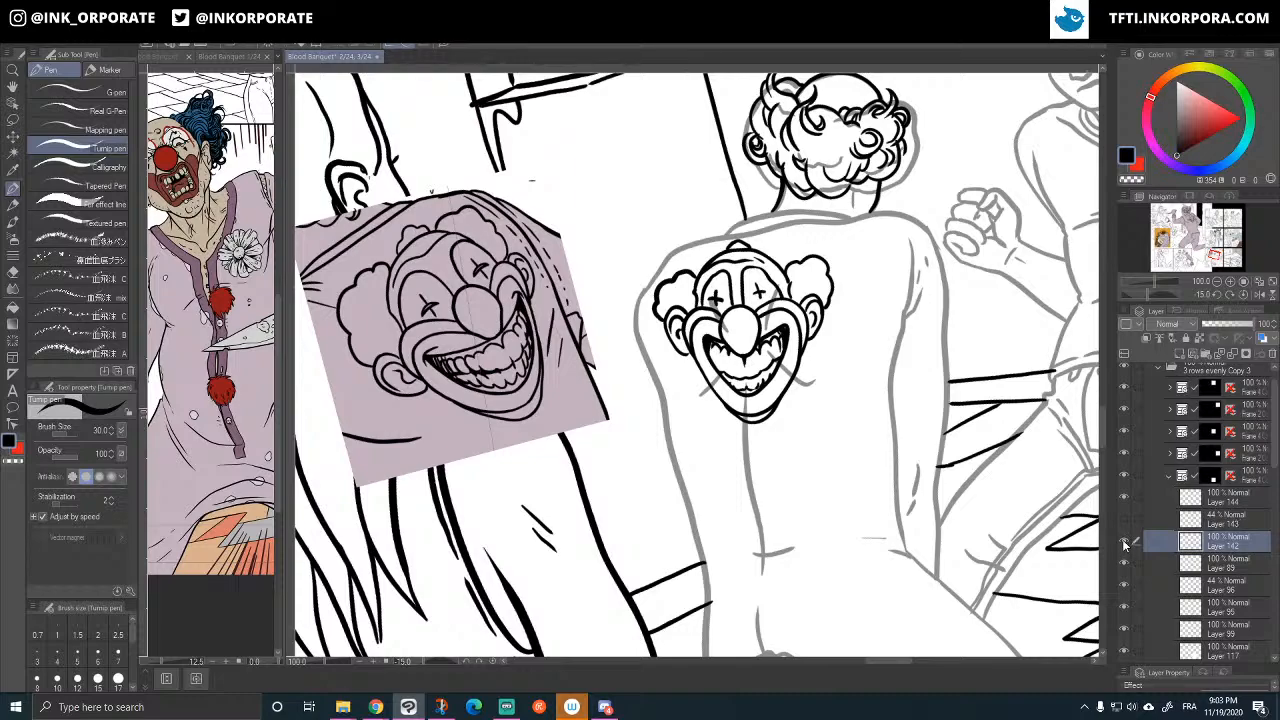
{"action": "left_click", "coordinate": [1123, 543]}
{"action": "left_click", "coordinate": [1123, 543]}
{"action": "left_click", "coordinate": [1123, 564]}
{"action": "left_click", "coordinate": [1123, 564]}
{"action": "left_click", "coordinate": [1123, 585]}
{"action": "left_click", "coordinate": [1123, 585]}
{"action": "left_click", "coordinate": [1220, 585]}
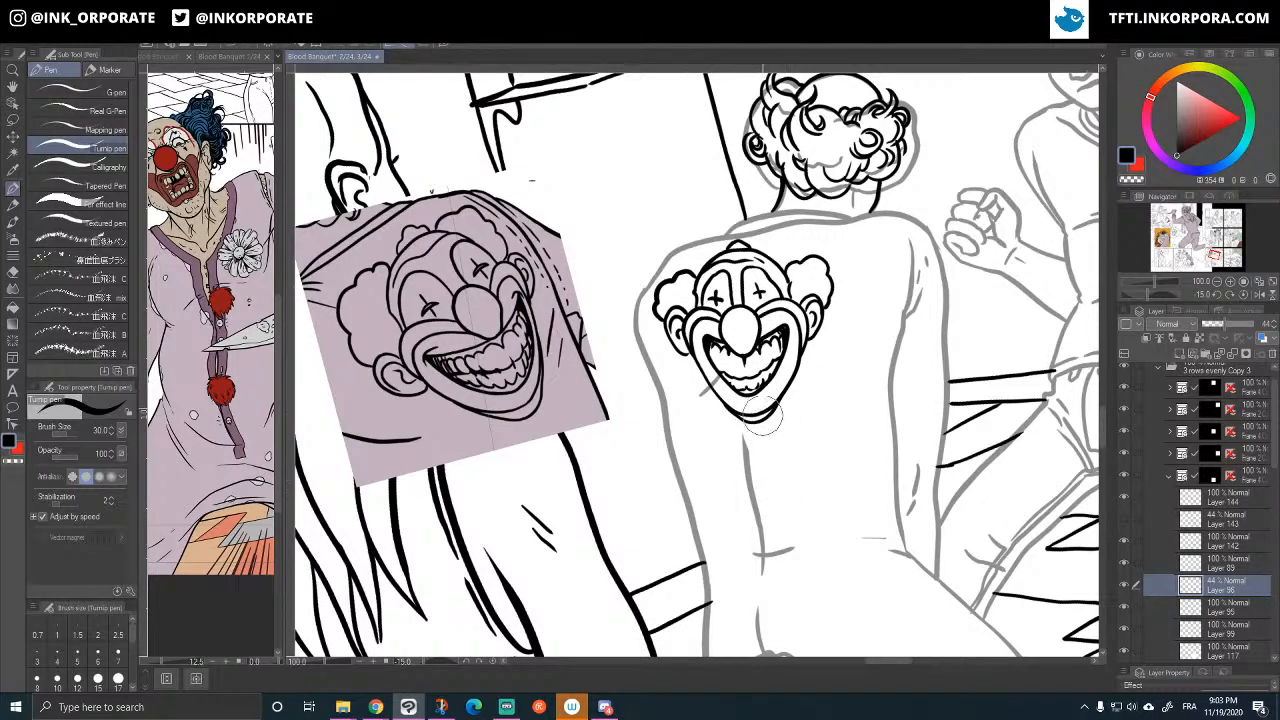
- Undo the excessive erasing, then erase only the leftover guide strokes crossing and surrounding the clown face on Layer 96
{"action": "key", "text": "ctrl+z"}
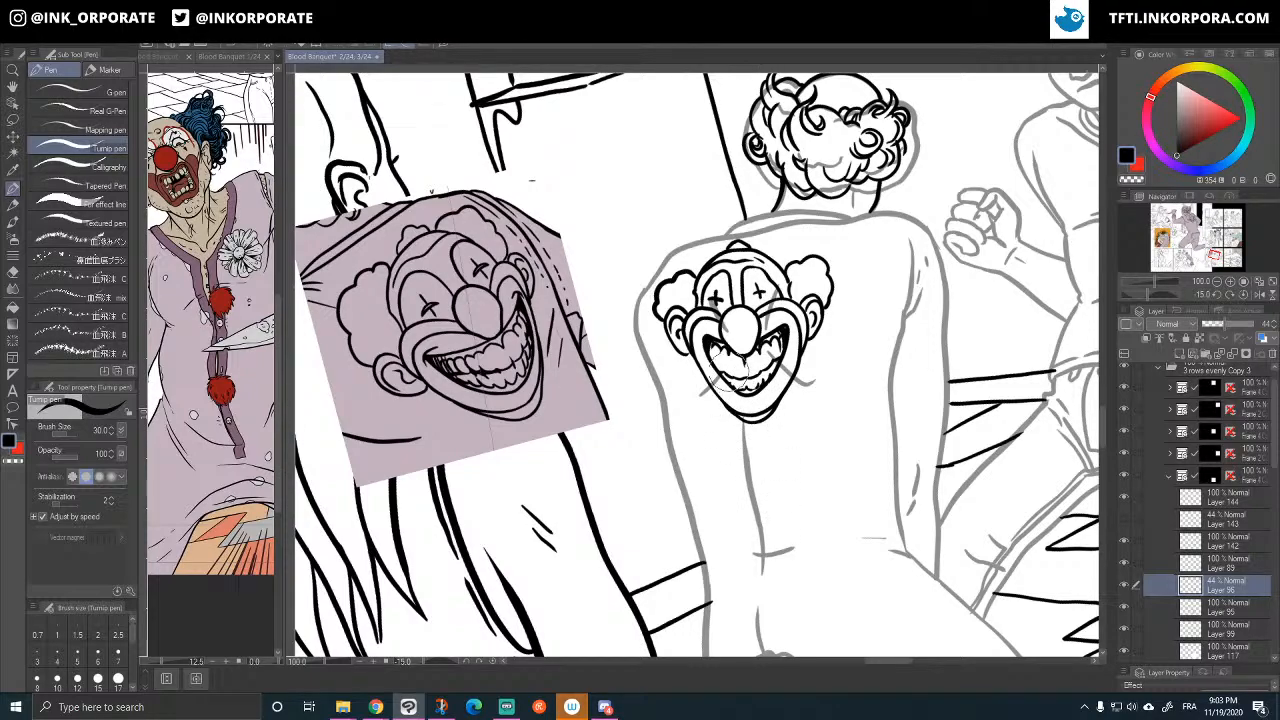
{"action": "left_click_drag", "start_coordinate": [702, 394], "coordinate": [718, 378]}
{"action": "left_click_drag", "start_coordinate": [768, 324], "coordinate": [773, 303]}
{"action": "left_click_drag", "start_coordinate": [806, 380], "coordinate": [791, 373]}
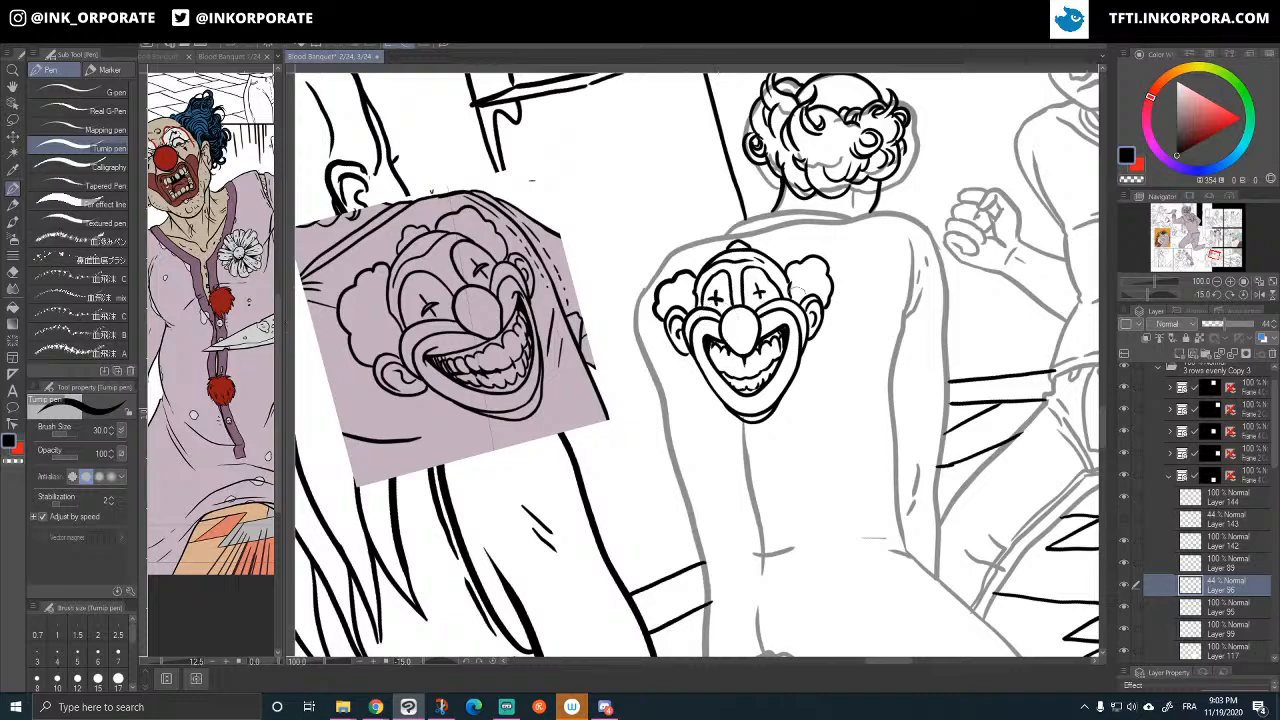
{"action": "left_click_drag", "start_coordinate": [829, 365], "coordinate": [845, 385]}
{"action": "left_click_drag", "start_coordinate": [685, 366], "coordinate": [677, 390]}
{"action": "scroll", "coordinate": [659, 415], "scroll_direction": "down", "scroll_amount": 2}
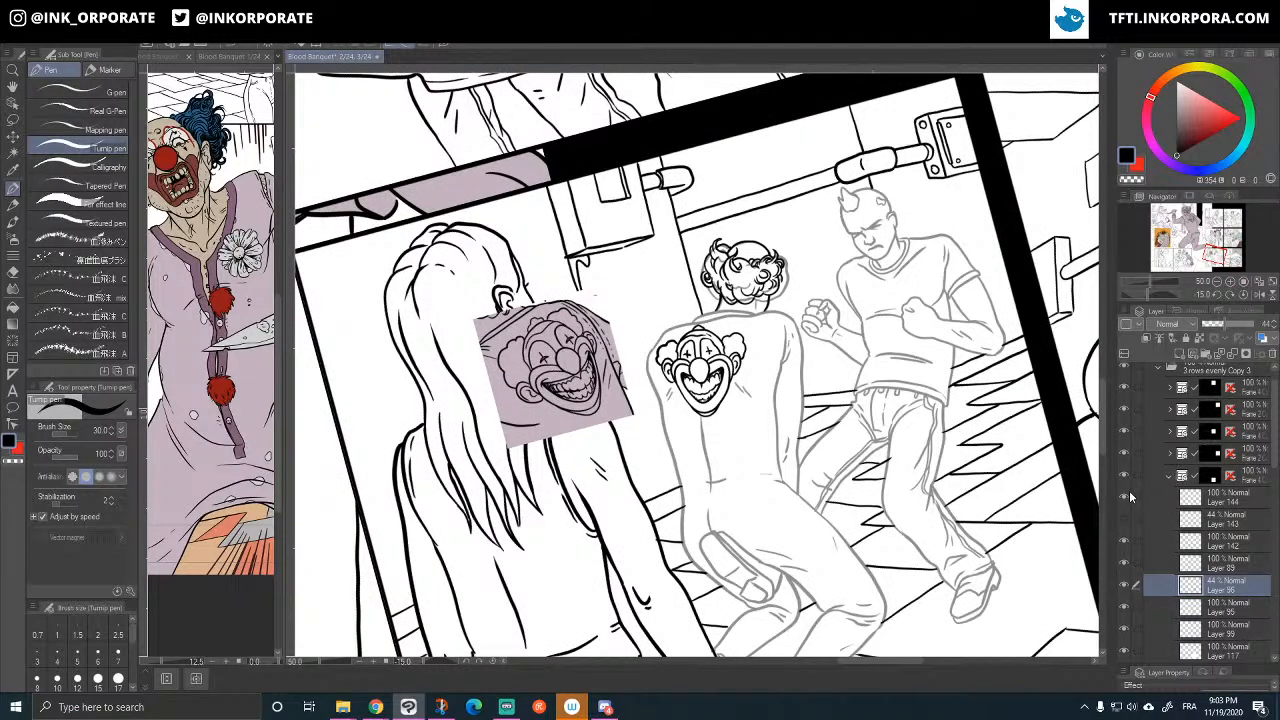
- Toggle Layers 144 and 142 to check what each contains, leaving the pasted clown reference on Layer 142 hidden
{"action": "left_click", "coordinate": [1123, 496]}
{"action": "left_click", "coordinate": [1126, 496]}
{"action": "left_click", "coordinate": [1124, 540]}
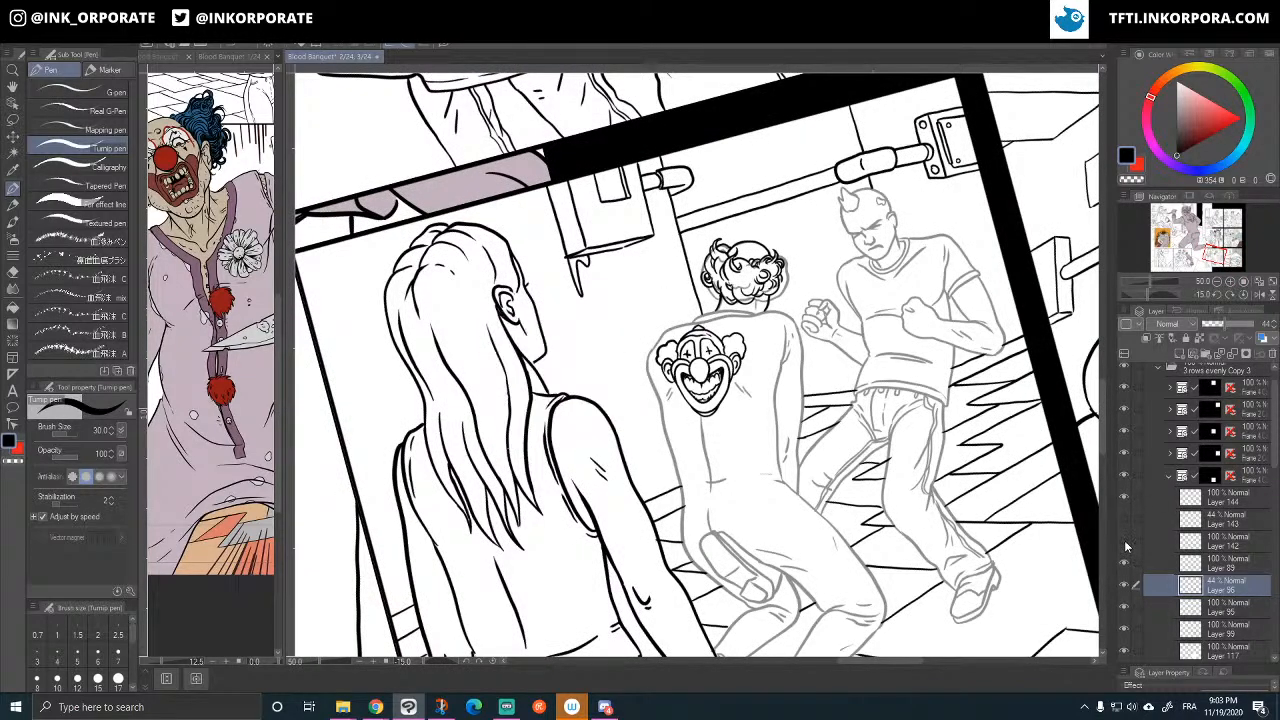
{"action": "left_click", "coordinate": [1125, 538]}
{"action": "left_click", "coordinate": [1125, 538]}
{"action": "left_click", "coordinate": [1124, 497]}
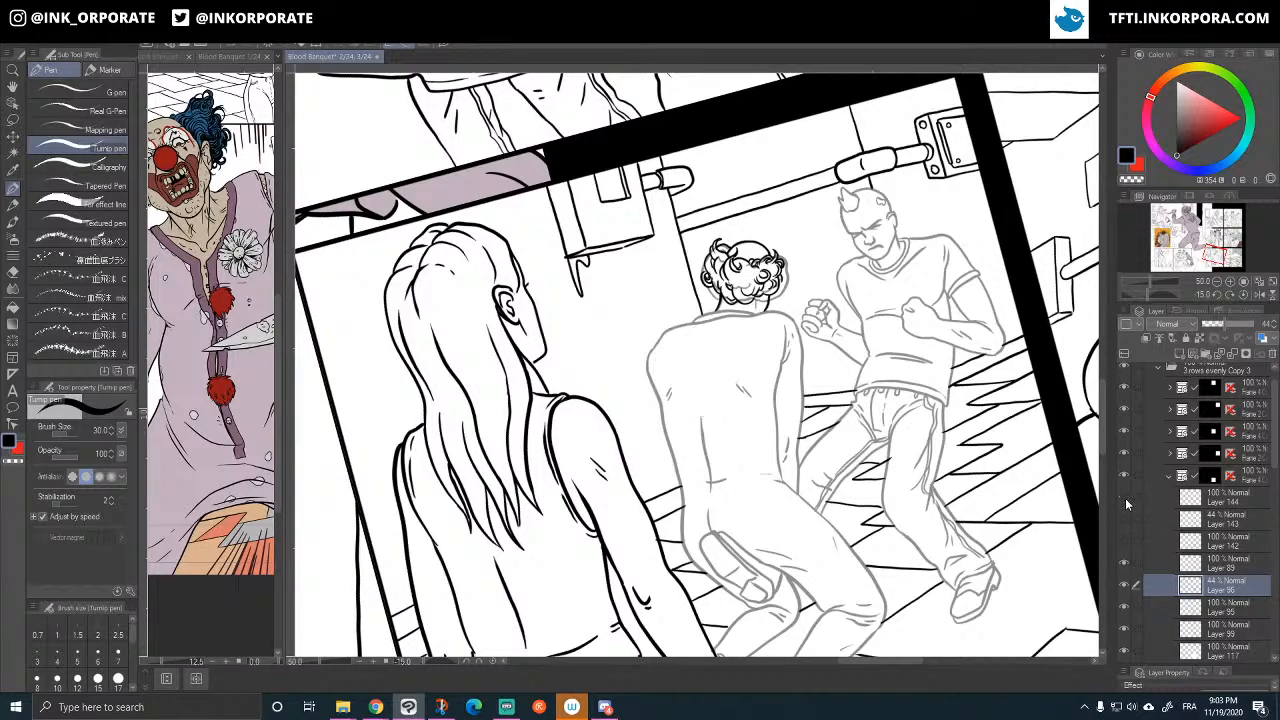
{"action": "left_click", "coordinate": [1125, 498]}
- Move the inked clown face on Layer 144 slightly to the right on the figure's back
{"action": "left_click", "coordinate": [1220, 498]}
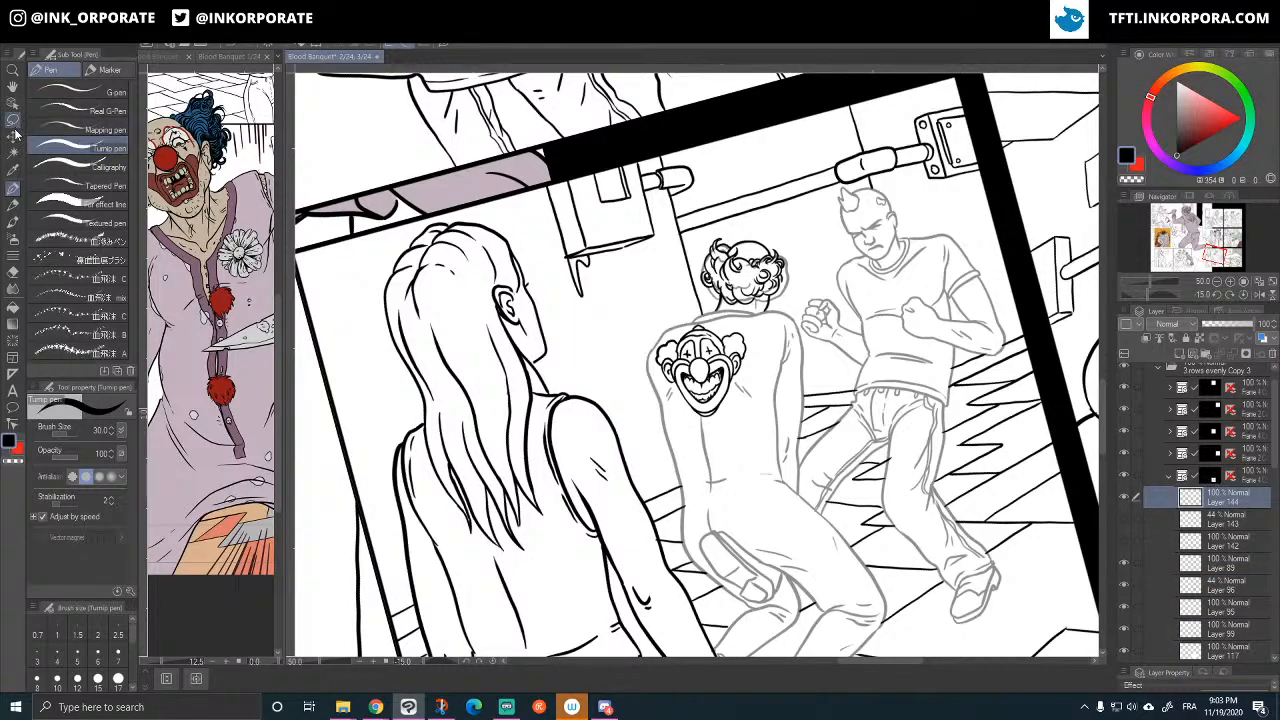
{"action": "key", "text": "k"}
{"action": "left_click_drag", "start_coordinate": [714, 394], "coordinate": [722, 394]}
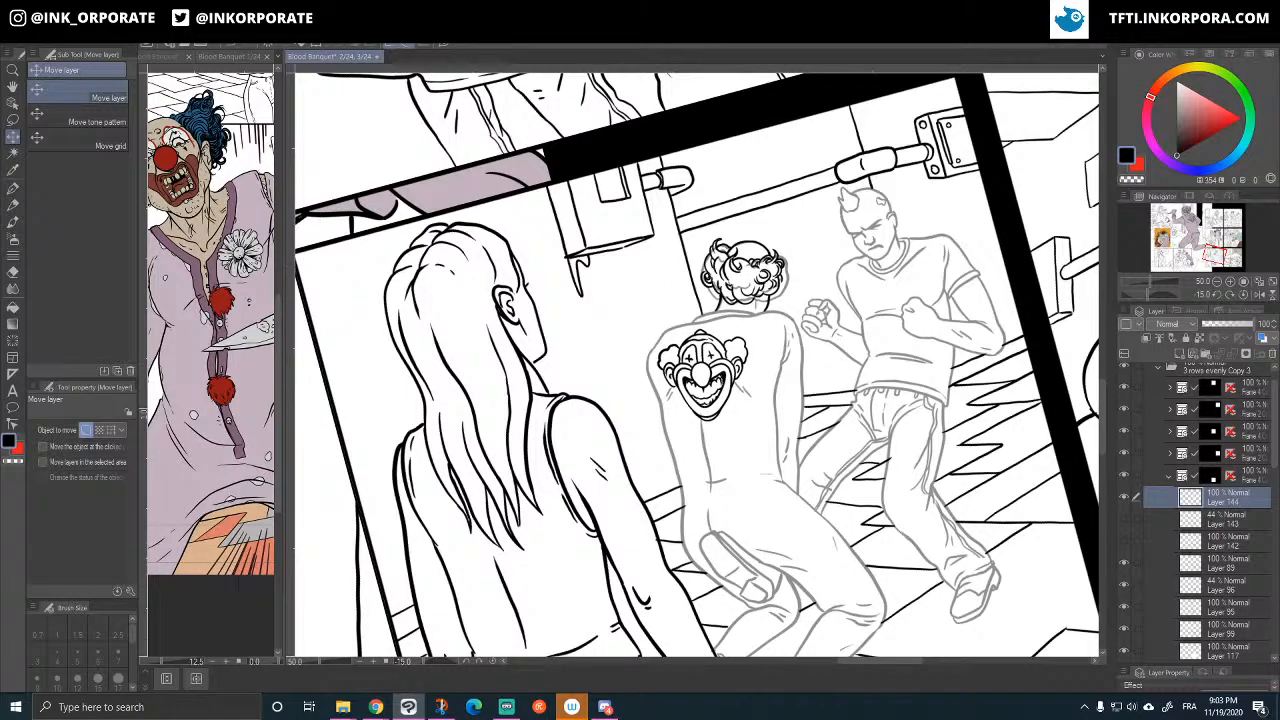
{"action": "mouse_move", "coordinate": [389, 712]}
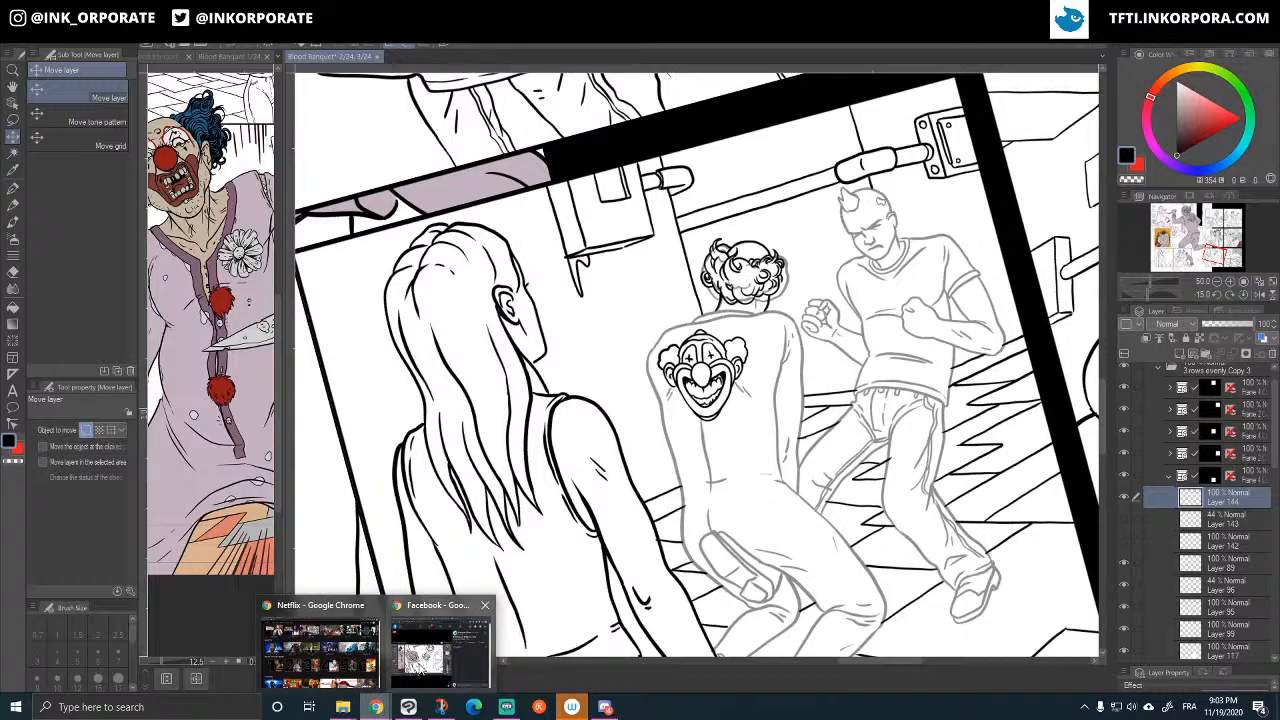
{"action": "mouse_move", "coordinate": [345, 668]}
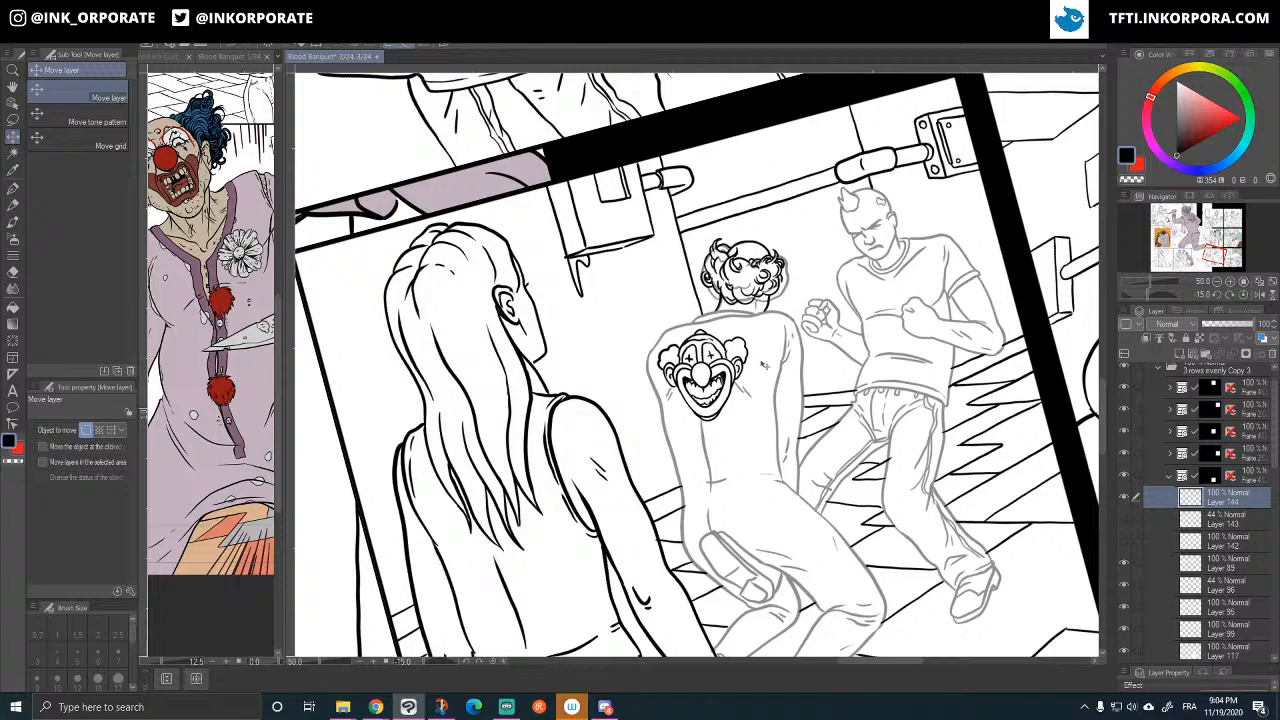
{"action": "left_click_drag", "start_coordinate": [768, 418], "coordinate": [753, 402]}
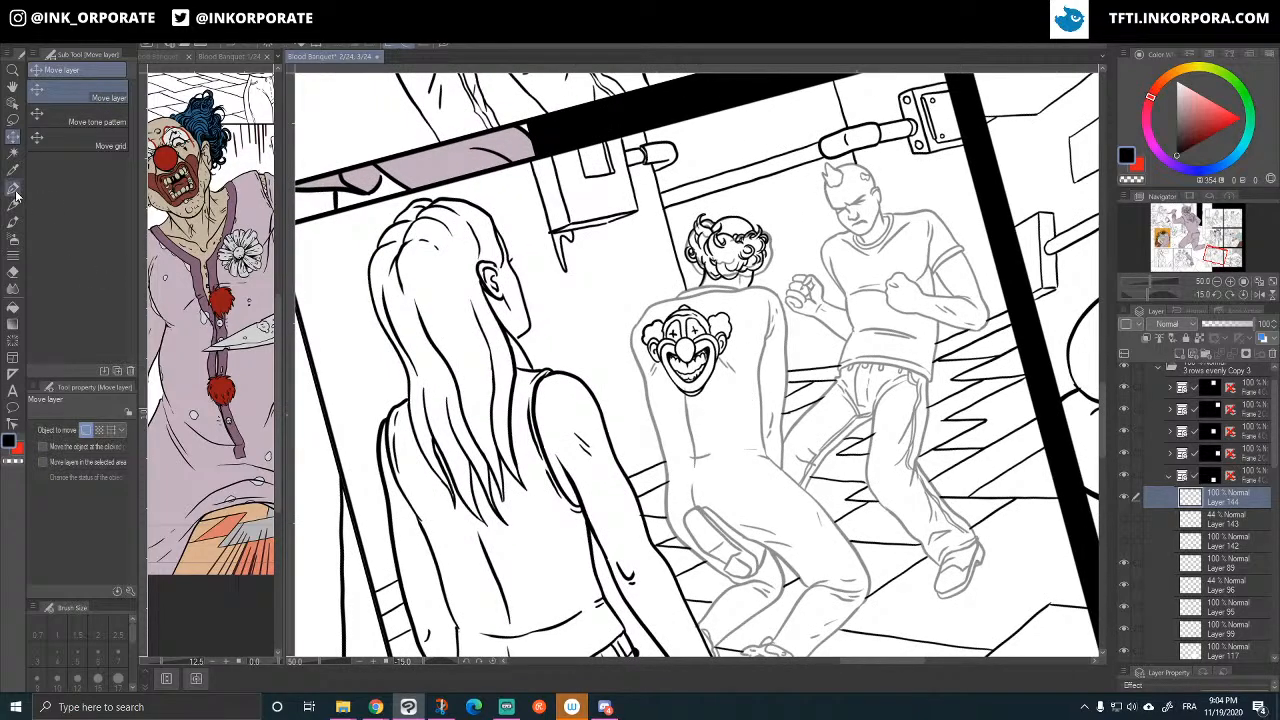
- Identify the pencil layer by toggling Layers 144, 89 and 96, and erase the leftover pencil around the clown's curly hair on Layer 96
{"action": "left_click", "coordinate": [13, 188]}
{"action": "left_click", "coordinate": [1122, 498]}
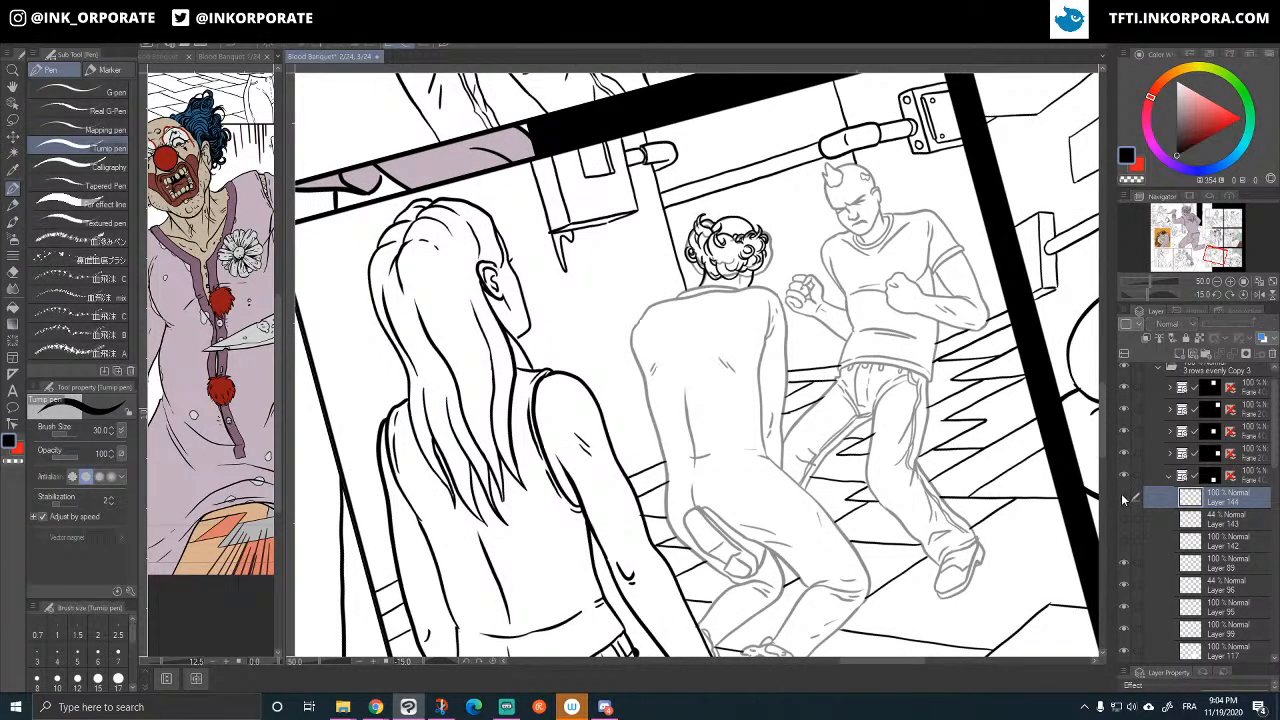
{"action": "left_click", "coordinate": [1122, 498]}
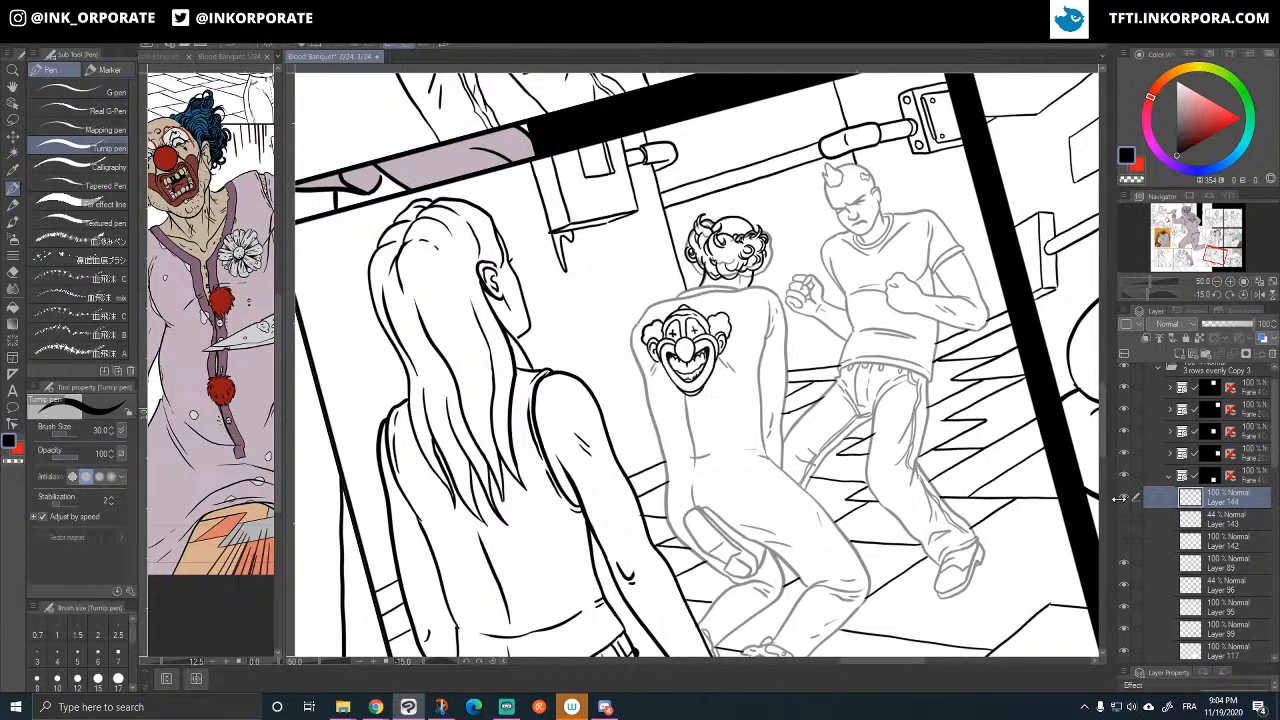
{"action": "left_click", "coordinate": [1123, 563]}
{"action": "left_click", "coordinate": [1123, 563]}
{"action": "left_click", "coordinate": [1123, 587]}
{"action": "left_click", "coordinate": [1123, 587]}
{"action": "left_click", "coordinate": [1233, 587]}
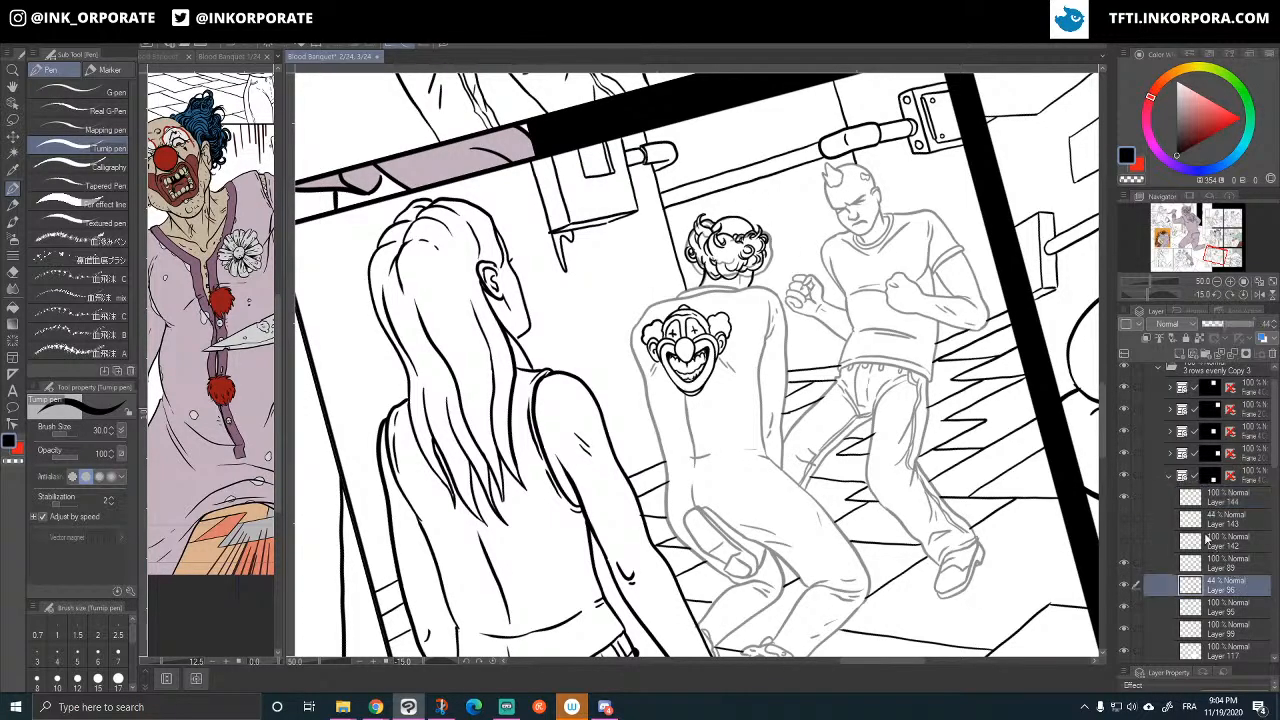
{"action": "key", "text": "ctrl+plus"}
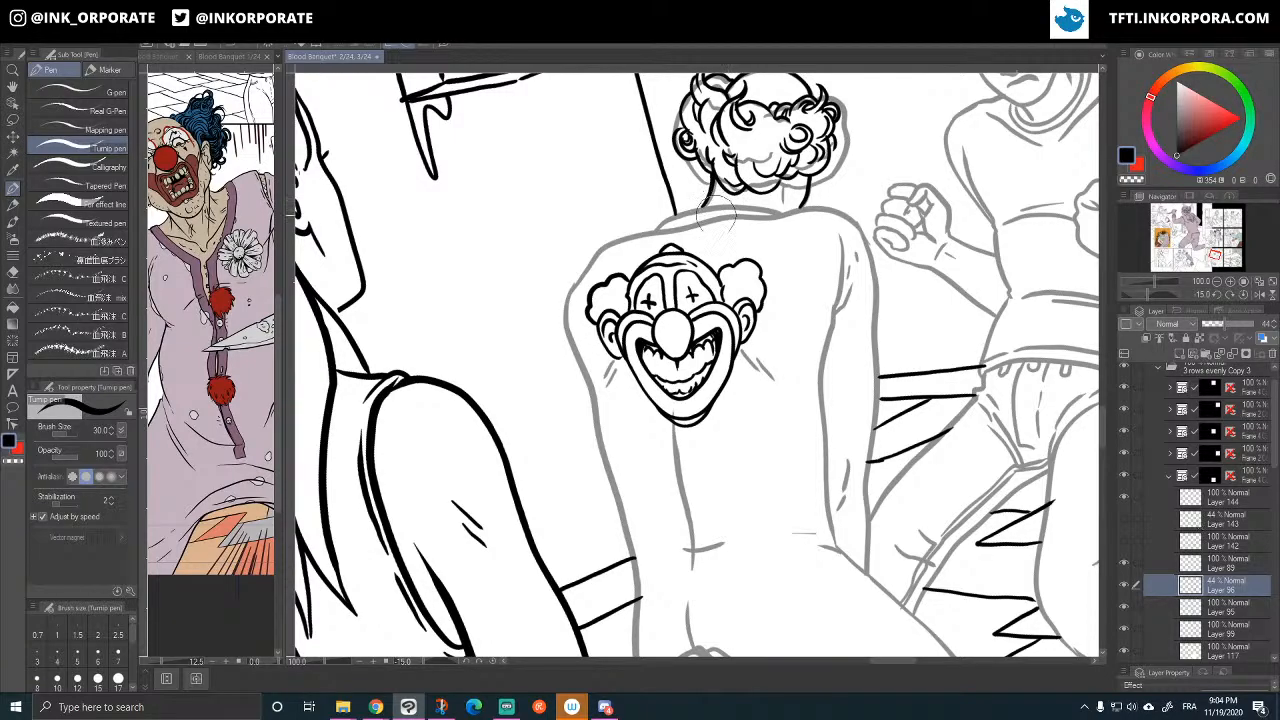
{"action": "mouse_move", "coordinate": [711, 253]}
{"action": "left_mouse_down"}
{"action": "mouse_move", "coordinate": [721, 277]}
{"action": "mouse_move", "coordinate": [764, 285]}
{"action": "mouse_move", "coordinate": [758, 301]}
{"action": "left_mouse_up"}
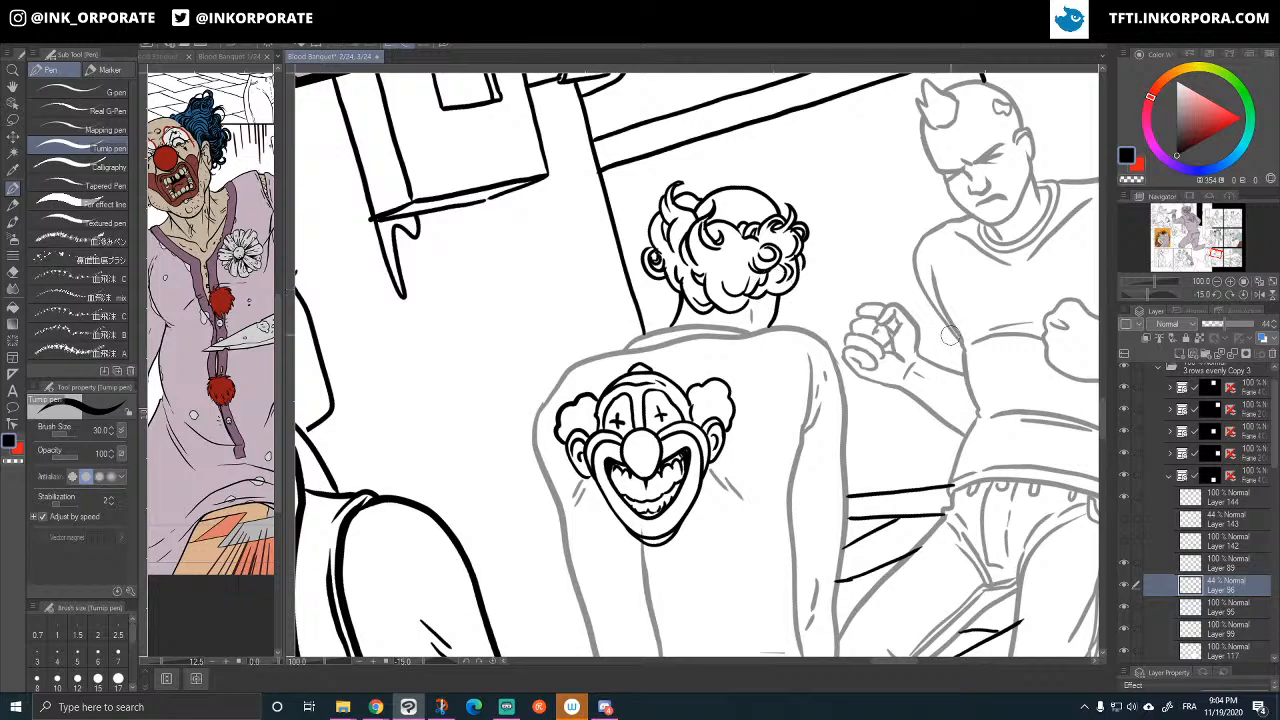
{"action": "left_click_drag", "start_coordinate": [935, 572], "coordinate": [907, 384]}
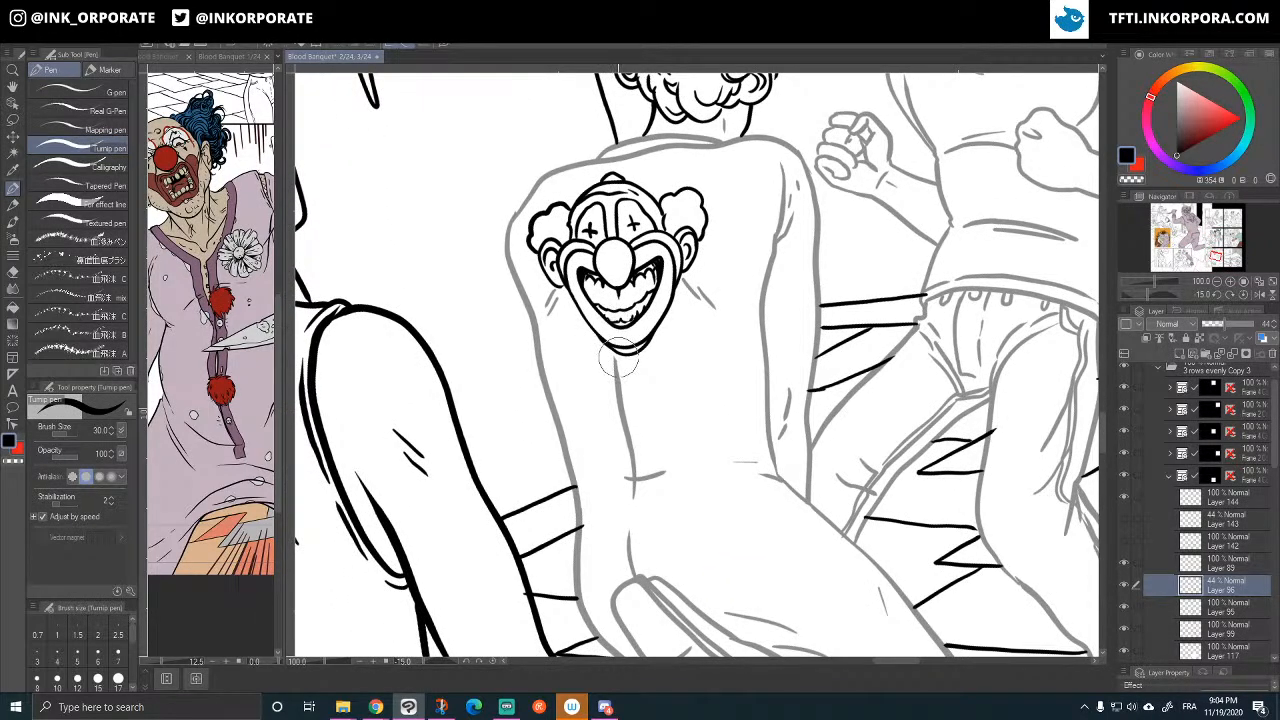
{"action": "scroll", "coordinate": [617, 330], "scroll_direction": "down", "scroll_amount": 4}
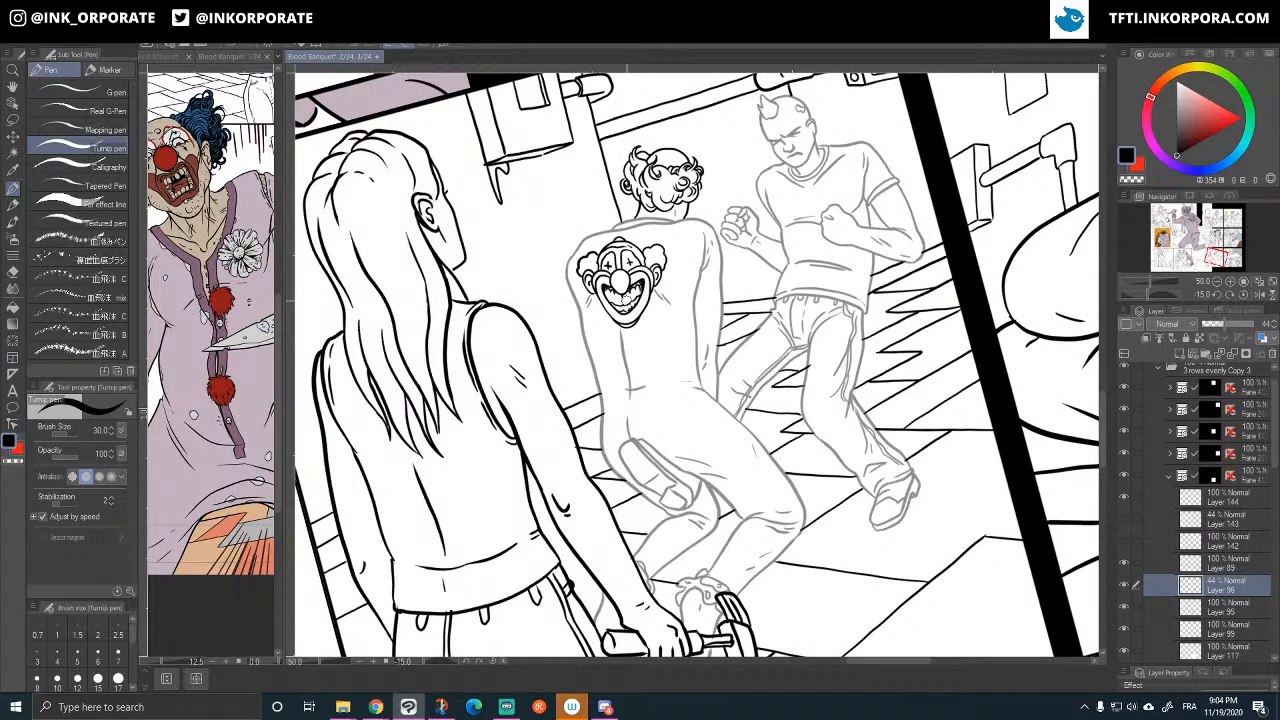
- Widen the reference view to show more of the coloured clown, and pick Layer 89 as the inking layer by checking its contents
{"action": "left_click_drag", "start_coordinate": [869, 328], "coordinate": [853, 404]}
{"action": "key", "text": "asciicircum"}
{"action": "key", "text": "asciicircum"}
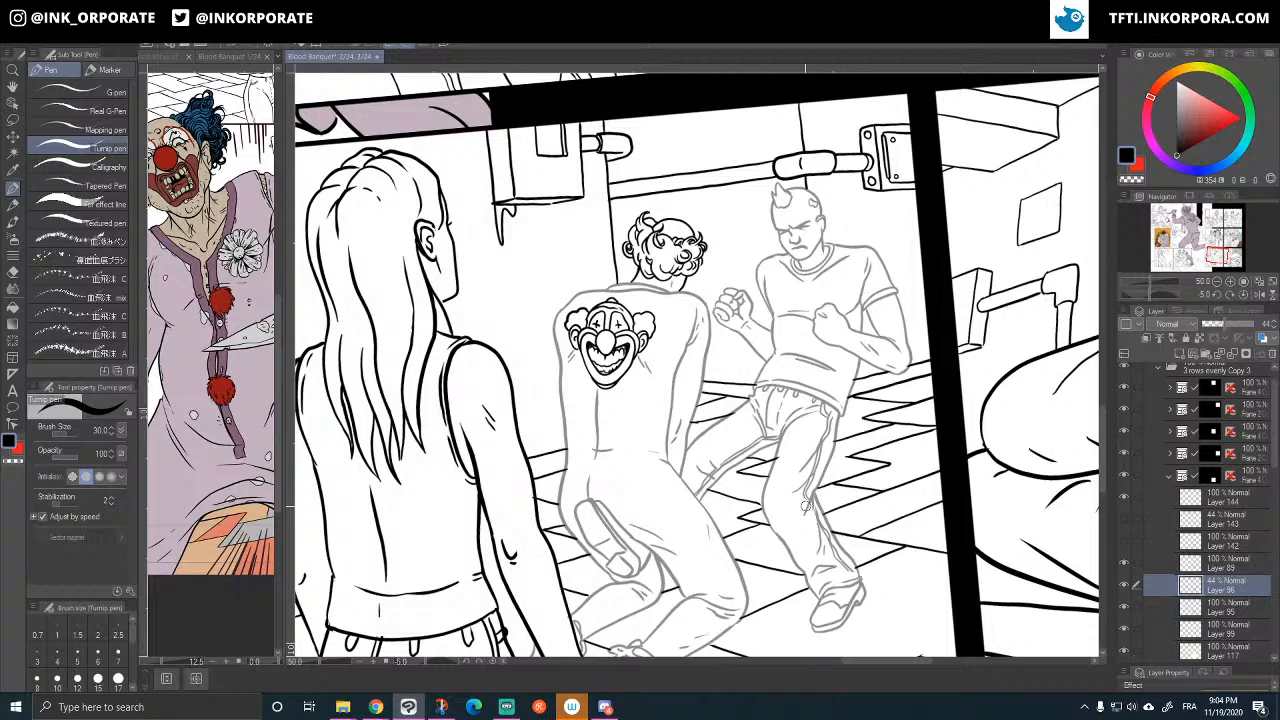
{"action": "left_click_drag", "start_coordinate": [285, 237], "coordinate": [403, 237]}
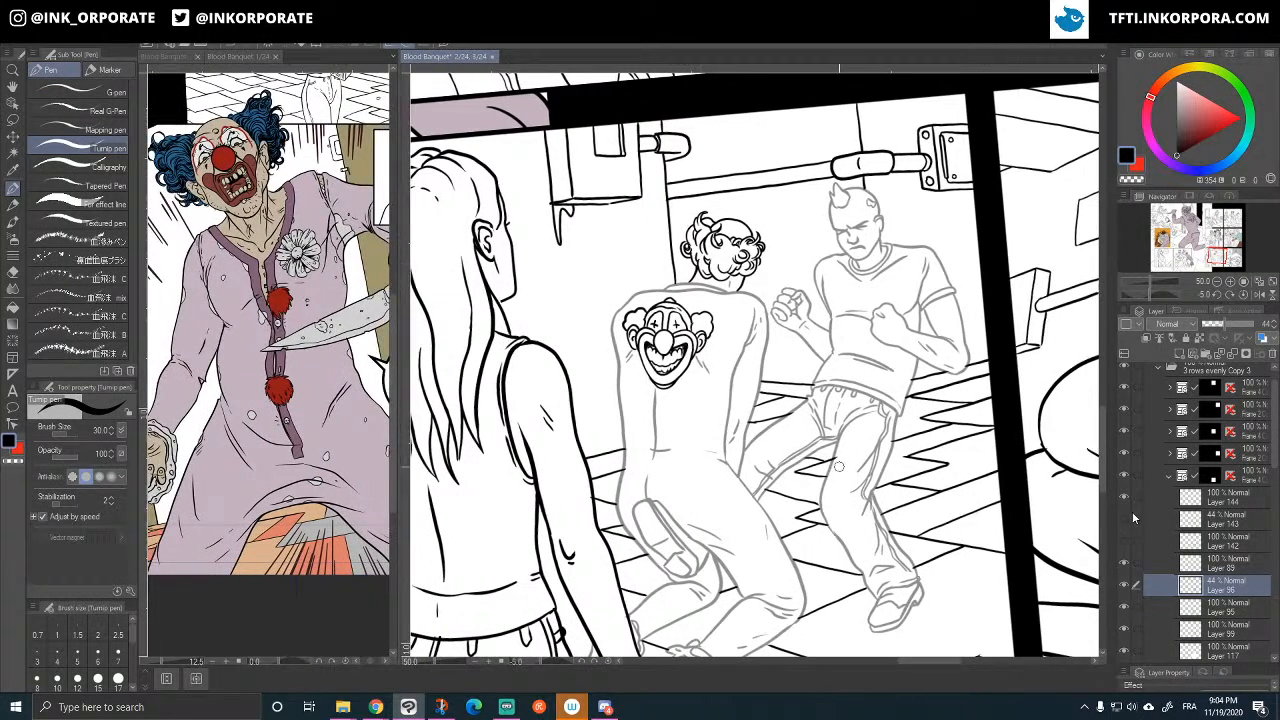
{"action": "left_click", "coordinate": [1123, 588]}
{"action": "left_click", "coordinate": [1123, 588]}
{"action": "left_click", "coordinate": [1123, 566]}
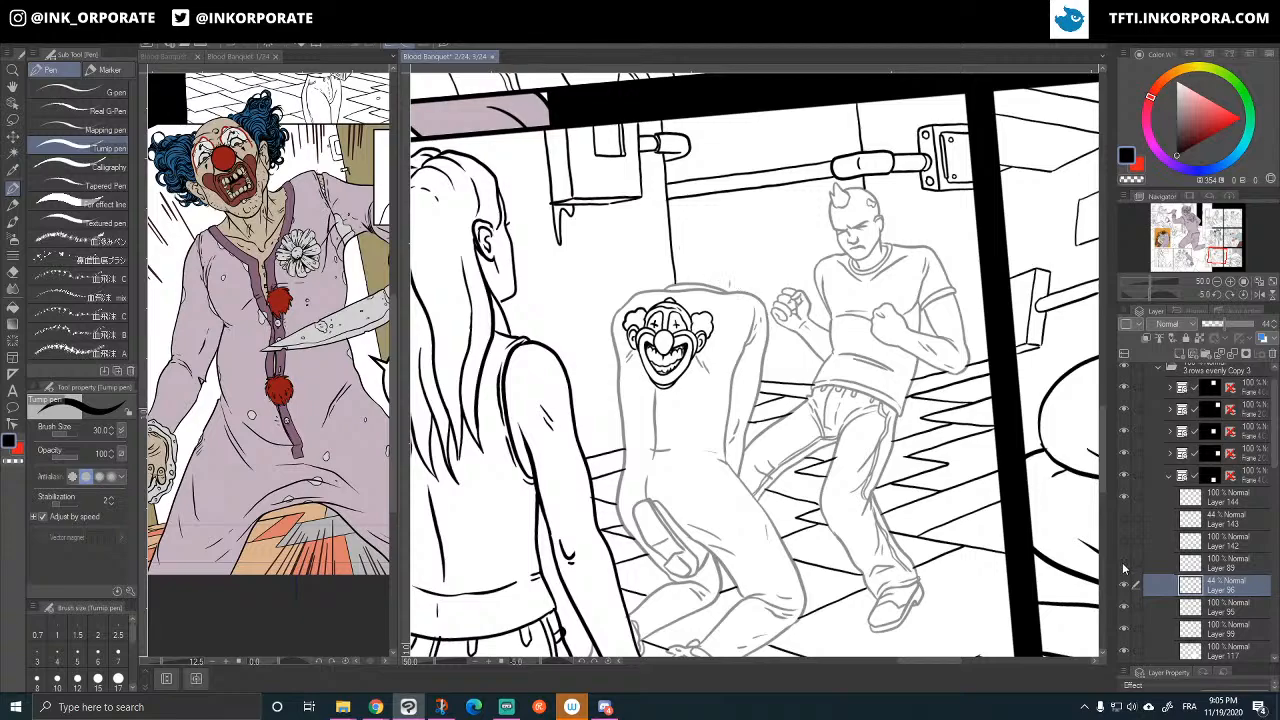
{"action": "left_click", "coordinate": [1123, 567]}
{"action": "left_click", "coordinate": [1228, 566]}
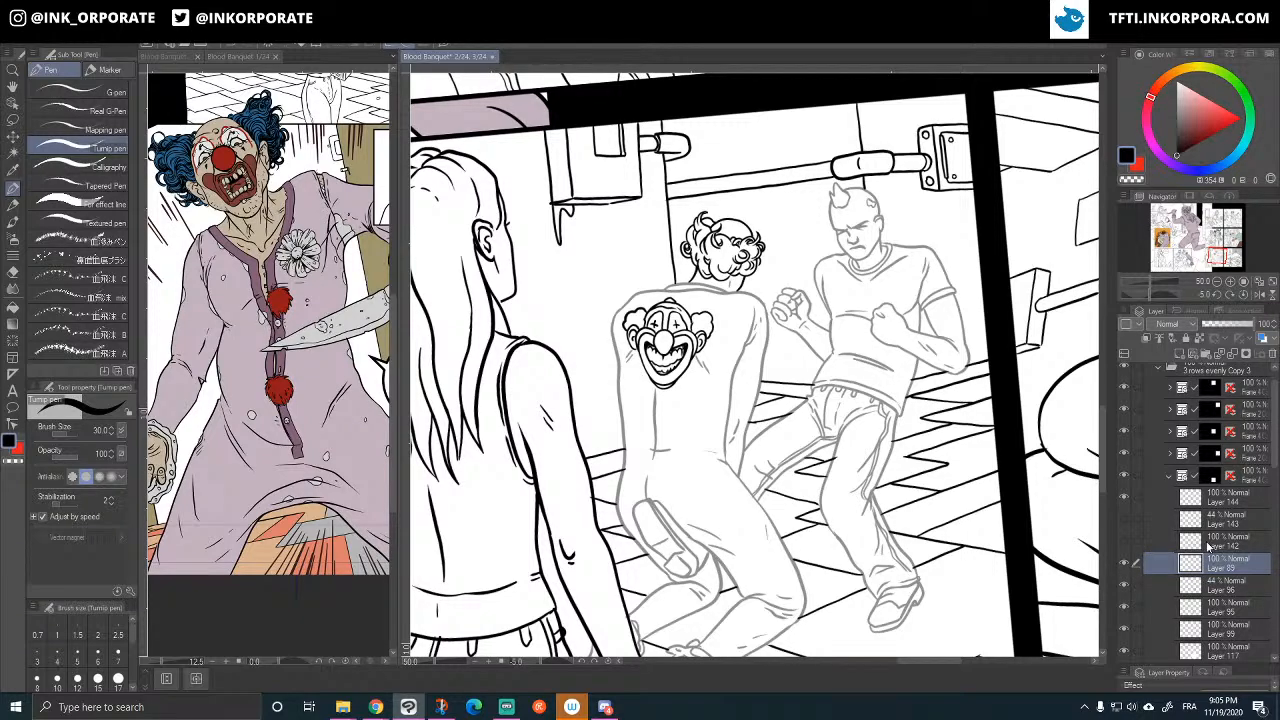
- Ink the double armhole seam running down from the clown's right shoulder on Layer 89
{"action": "key", "text": "ctrl+plus"}
{"action": "left_click_drag", "start_coordinate": [741, 262], "coordinate": [745, 272]}
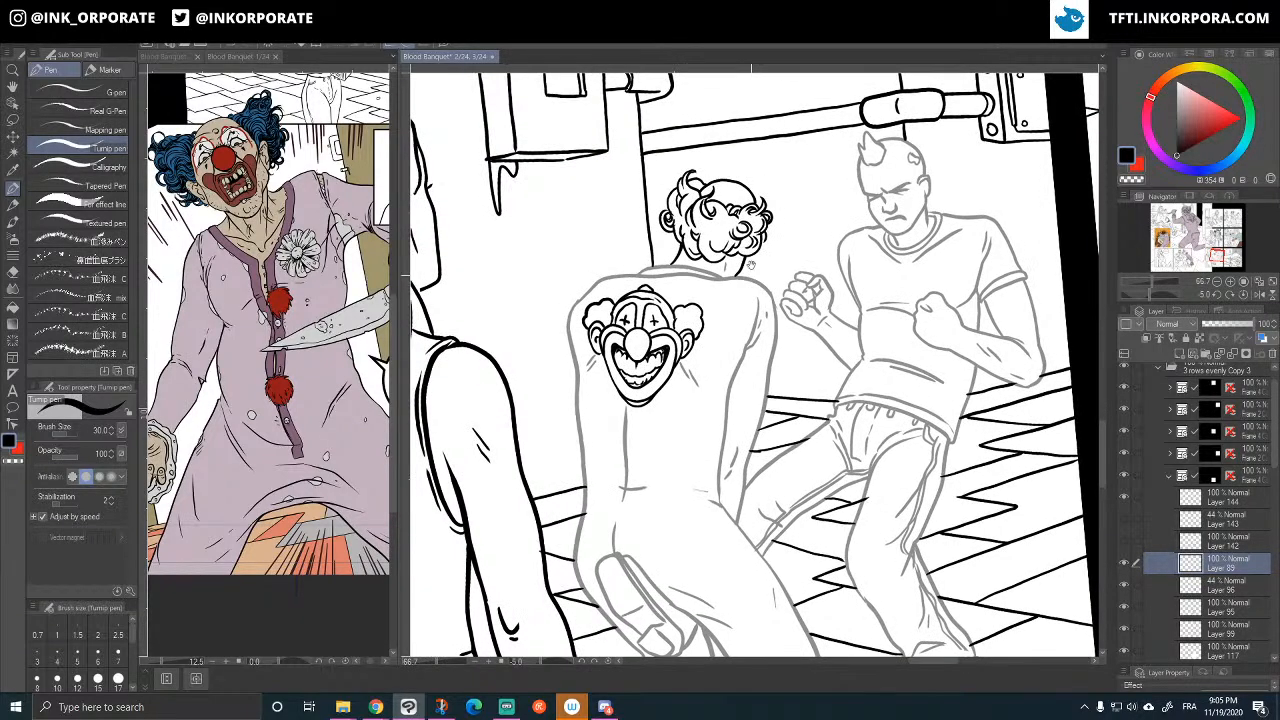
{"action": "left_click_drag", "start_coordinate": [741, 347], "coordinate": [733, 311]}
{"action": "left_click_drag", "start_coordinate": [745, 277], "coordinate": [710, 262]}
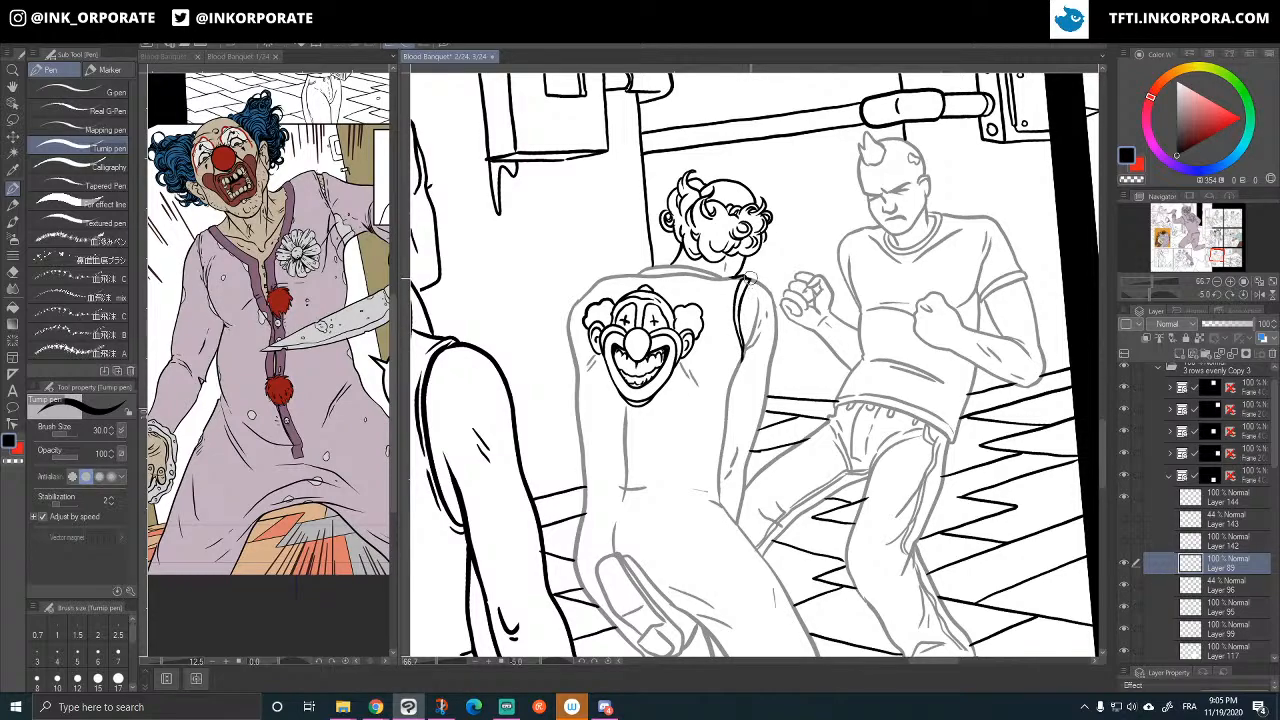
- Ink the top of the right shoulder, and add fold lines and small stitches along its armhole seam
{"action": "scroll", "coordinate": [787, 231], "scroll_direction": "up", "scroll_amount": 3}
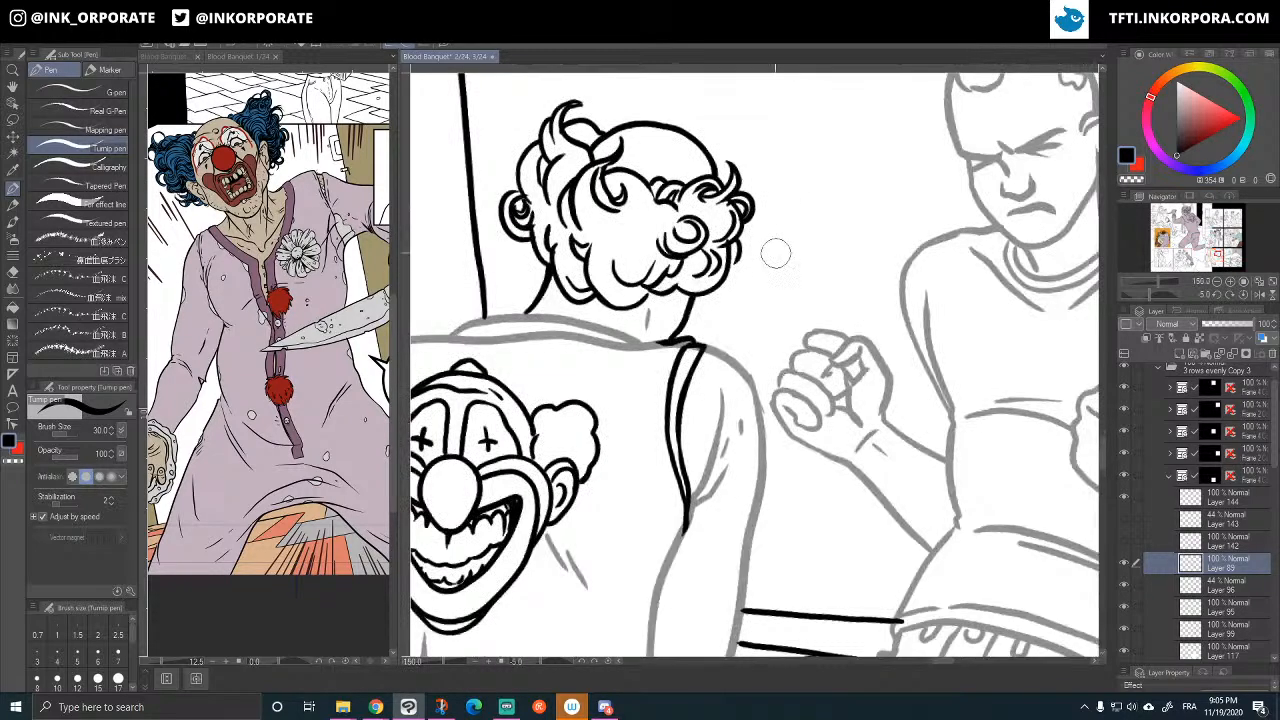
{"action": "mouse_move", "coordinate": [708, 342]}
{"action": "left_mouse_down"}
{"action": "mouse_move", "coordinate": [763, 418]}
{"action": "mouse_move", "coordinate": [708, 363]}
{"action": "mouse_move", "coordinate": [685, 428]}
{"action": "left_mouse_up"}
{"action": "left_click_drag", "start_coordinate": [676, 495], "coordinate": [655, 395]}
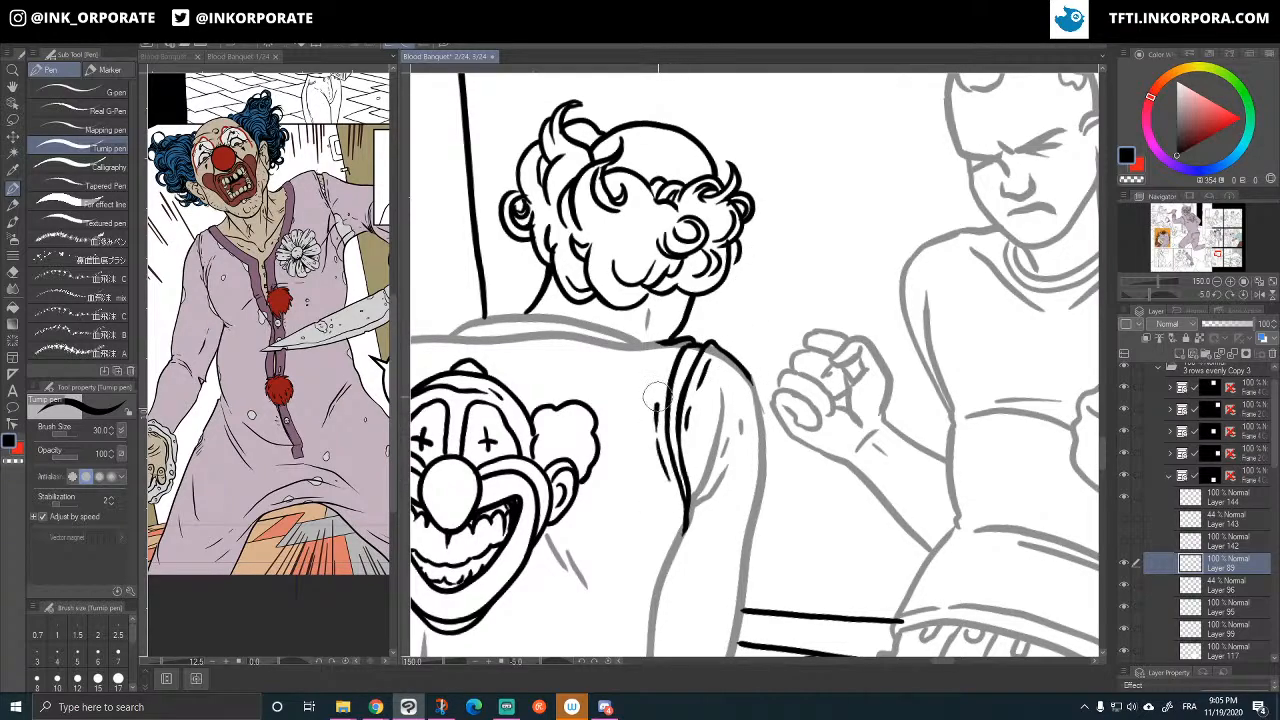
{"action": "mouse_move", "coordinate": [665, 350]}
{"action": "left_mouse_down"}
{"action": "mouse_move", "coordinate": [684, 482]}
{"action": "mouse_move", "coordinate": [668, 440]}
{"action": "mouse_move", "coordinate": [684, 388]}
{"action": "left_mouse_up"}
- Ink the clown's left shoulder contour and armhole as curved parallel lines with small stitch marks between them
{"action": "left_click_drag", "start_coordinate": [739, 328], "coordinate": [886, 246]}
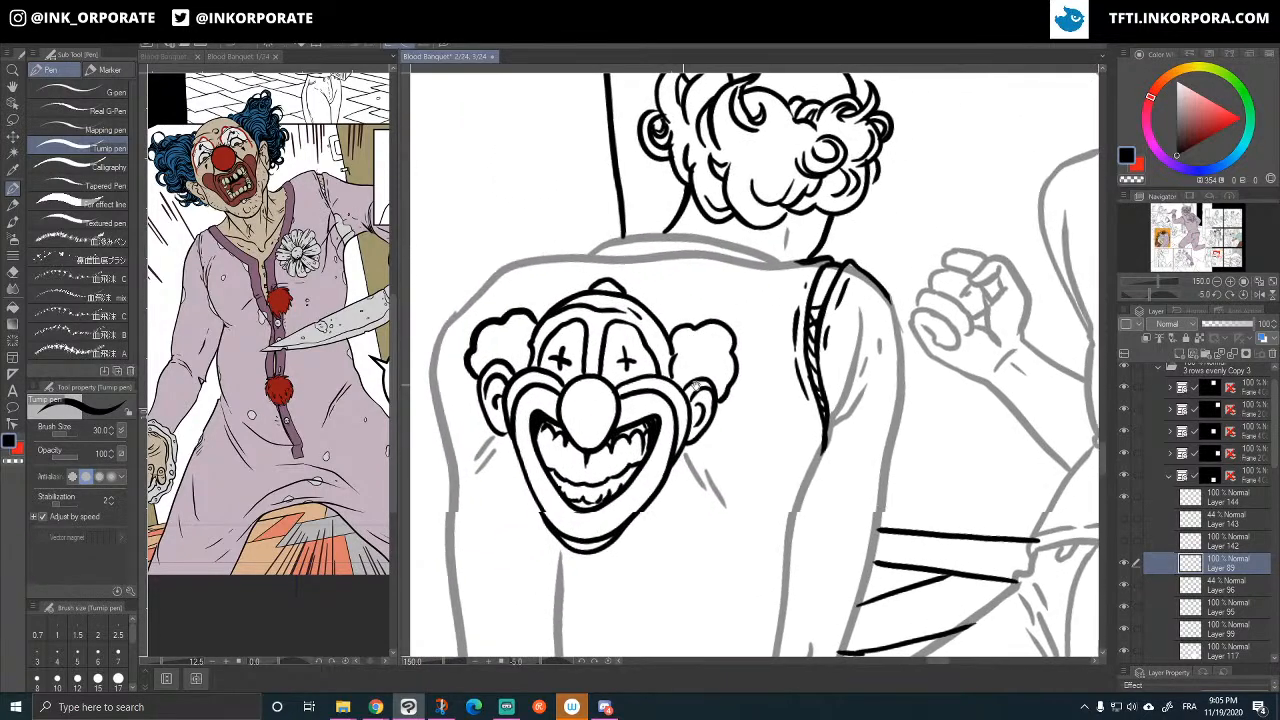
{"action": "left_click_drag", "start_coordinate": [563, 229], "coordinate": [709, 317]}
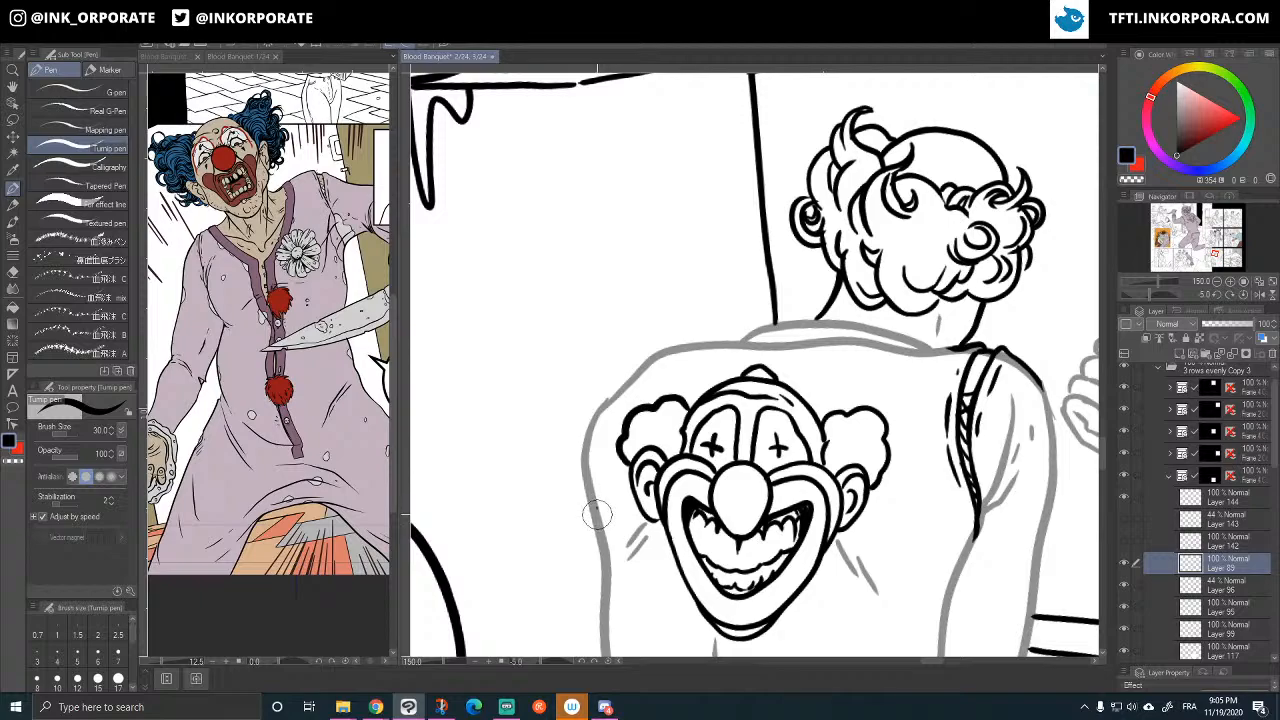
{"action": "mouse_move", "coordinate": [603, 548]}
{"action": "left_mouse_down"}
{"action": "mouse_move", "coordinate": [588, 490]}
{"action": "mouse_move", "coordinate": [606, 400]}
{"action": "mouse_move", "coordinate": [650, 355]}
{"action": "mouse_move", "coordinate": [690, 345]}
{"action": "left_mouse_up"}
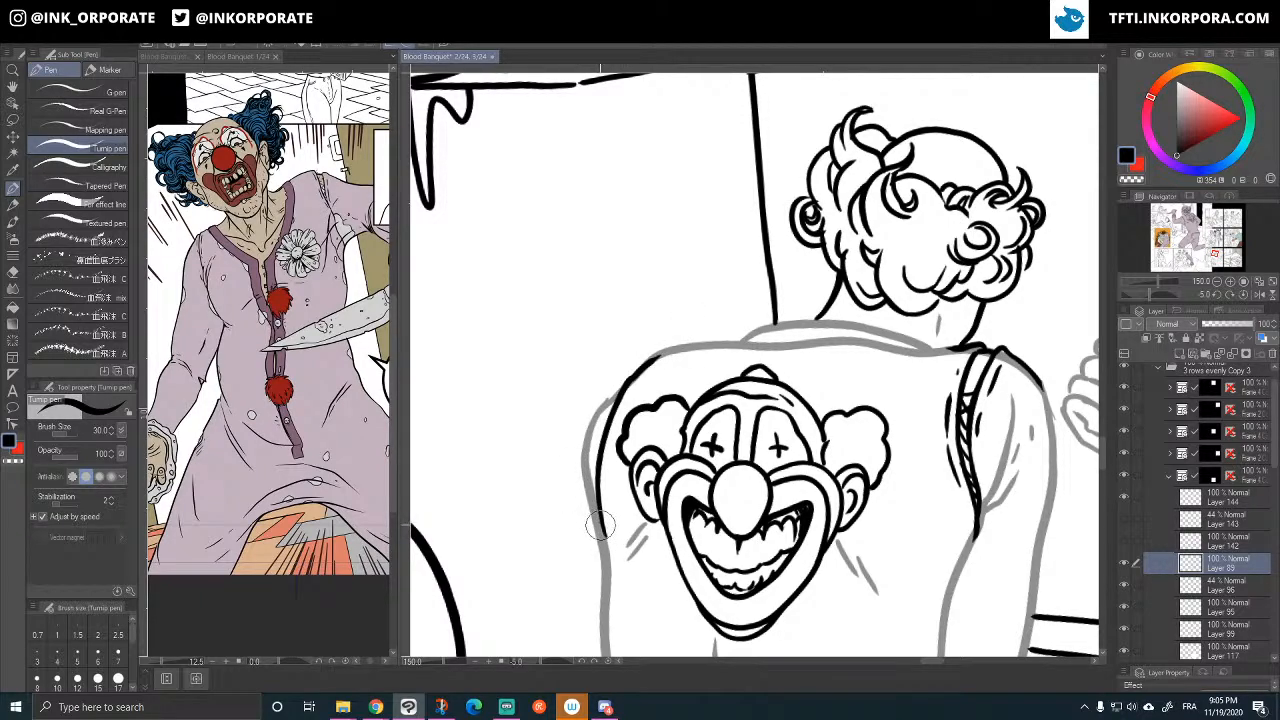
{"action": "mouse_move", "coordinate": [600, 535]}
{"action": "left_mouse_down"}
{"action": "mouse_move", "coordinate": [588, 435]}
{"action": "mouse_move", "coordinate": [604, 388]}
{"action": "mouse_move", "coordinate": [580, 488]}
{"action": "mouse_move", "coordinate": [604, 540]}
{"action": "left_mouse_up"}
{"action": "left_click_drag", "start_coordinate": [609, 395], "coordinate": [592, 580]}
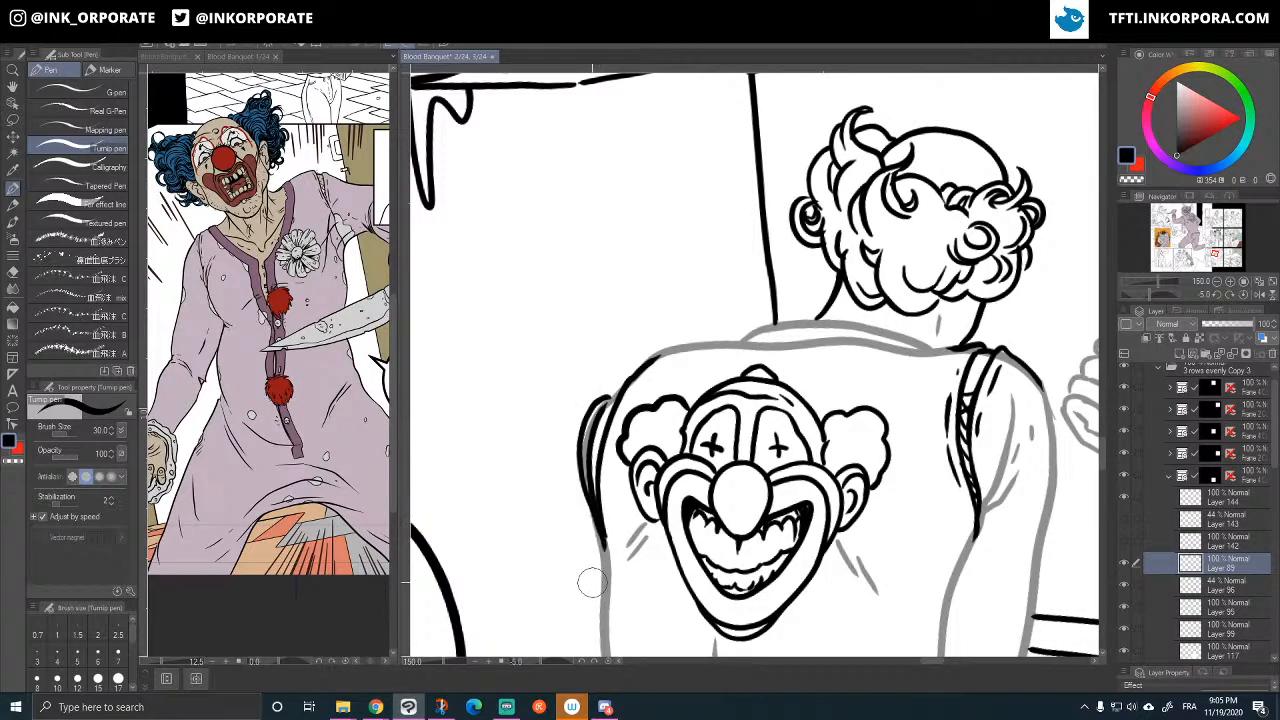
{"action": "left_click_drag", "start_coordinate": [611, 398], "coordinate": [603, 409]}
{"action": "left_click_drag", "start_coordinate": [590, 472], "coordinate": [609, 433]}
- Ink a small rounded spot on the back below the clown face, and shift the reference page to show more of the spotted dress
{"action": "scroll", "coordinate": [609, 434], "scroll_direction": "down", "scroll_amount": 2}
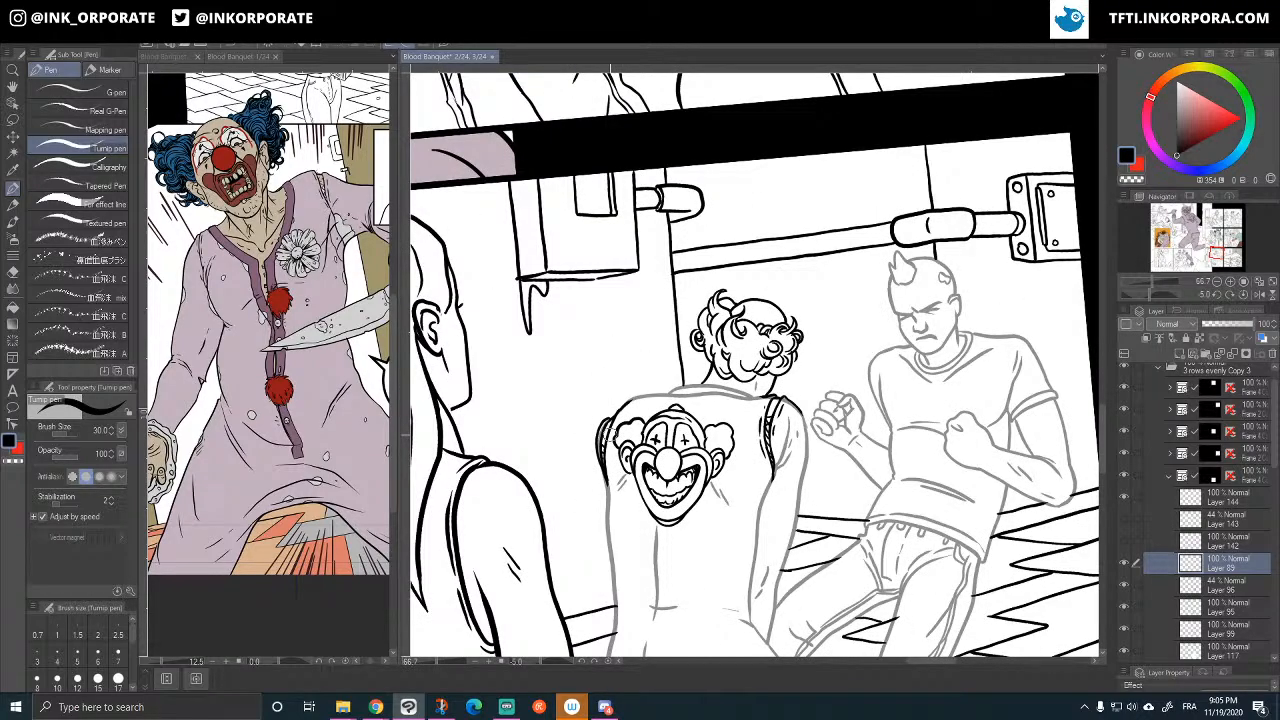
{"action": "mouse_move", "coordinate": [845, 577]}
{"action": "left_mouse_down"}
{"action": "mouse_move", "coordinate": [837, 504]}
{"action": "mouse_move", "coordinate": [849, 488]}
{"action": "left_mouse_up"}
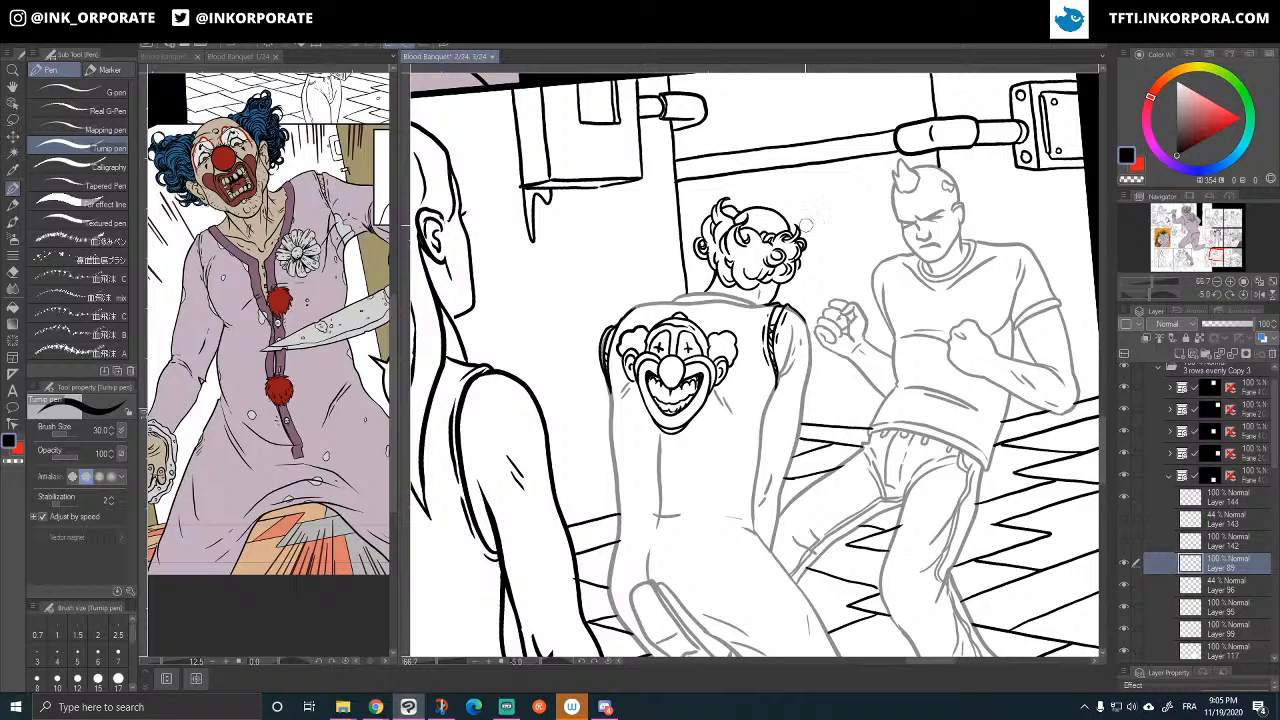
{"action": "left_click_drag", "start_coordinate": [696, 487], "coordinate": [703, 468]}
{"action": "scroll", "coordinate": [728, 531], "scroll_direction": "down", "scroll_amount": 3}
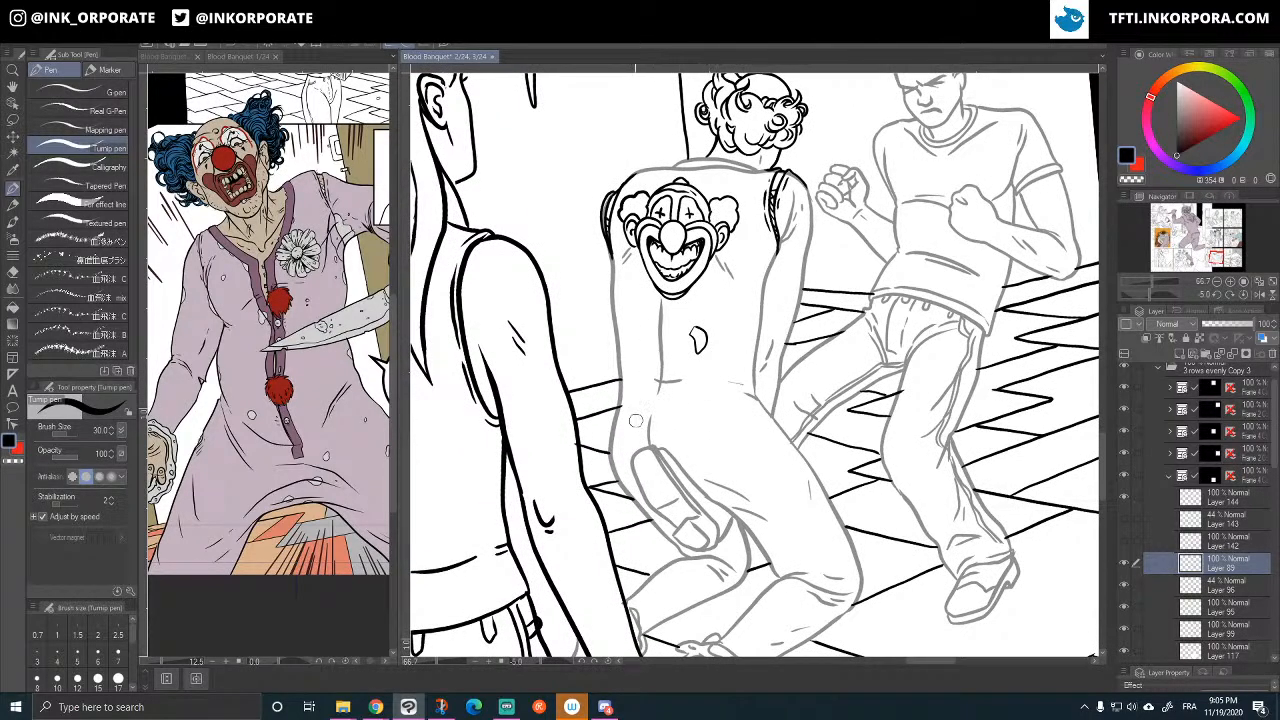
{"action": "left_click", "coordinate": [307, 214]}
{"action": "left_click_drag", "start_coordinate": [352, 238], "coordinate": [294, 250]}
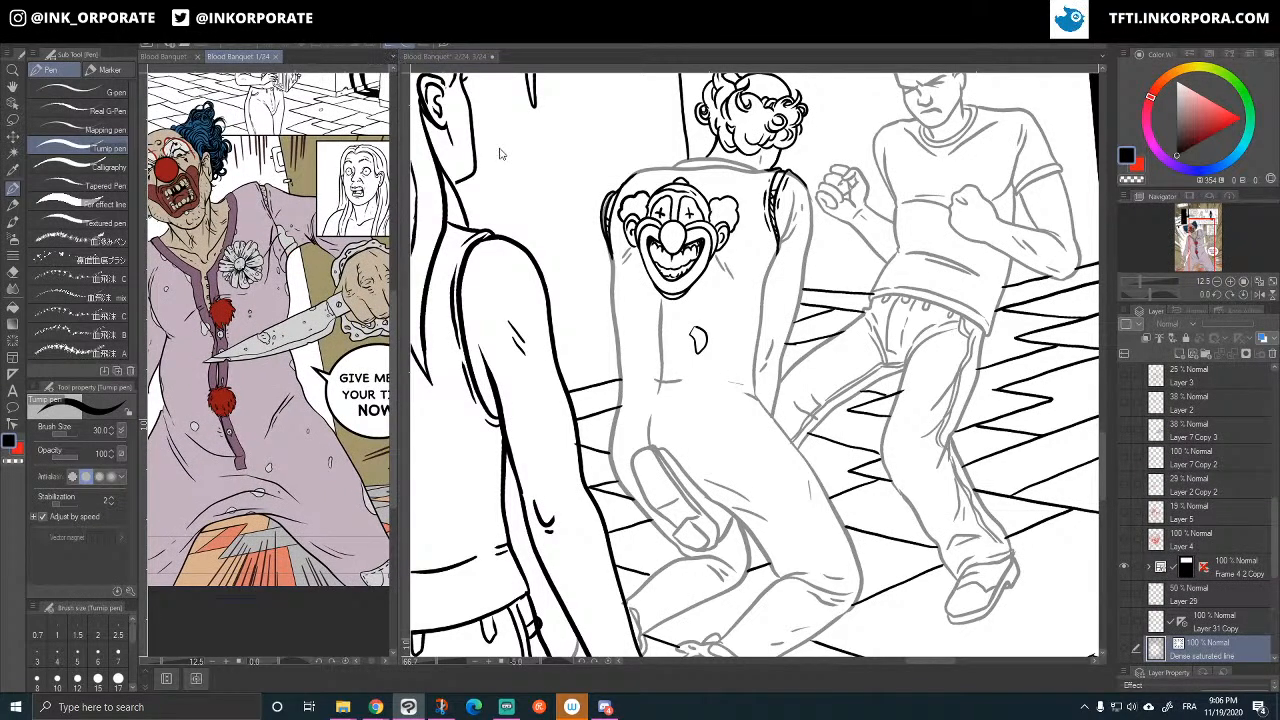
{"action": "left_click", "coordinate": [446, 57]}
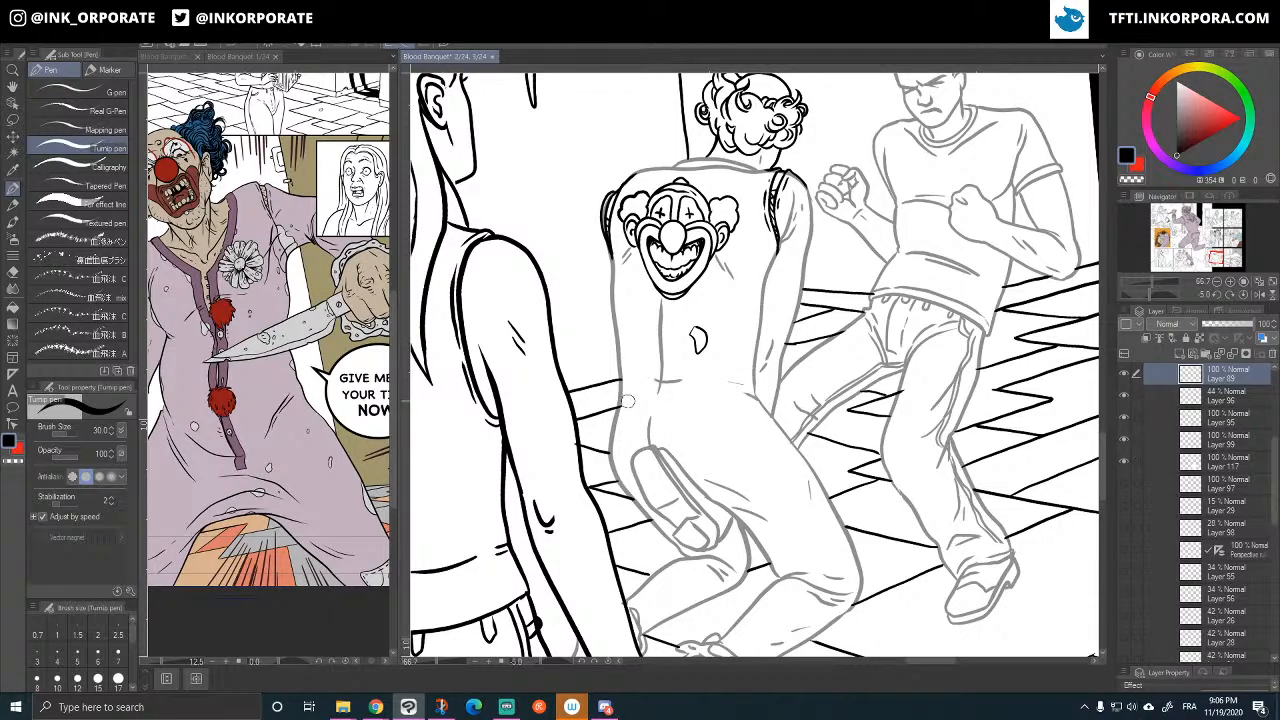
- Ink the costume's rear flap at the waist with side edges, a button in each upper corner and a dashed seam between them
{"action": "left_click_drag", "start_coordinate": [627, 395], "coordinate": [722, 400]}
{"action": "left_click_drag", "start_coordinate": [720, 400], "coordinate": [727, 463]}
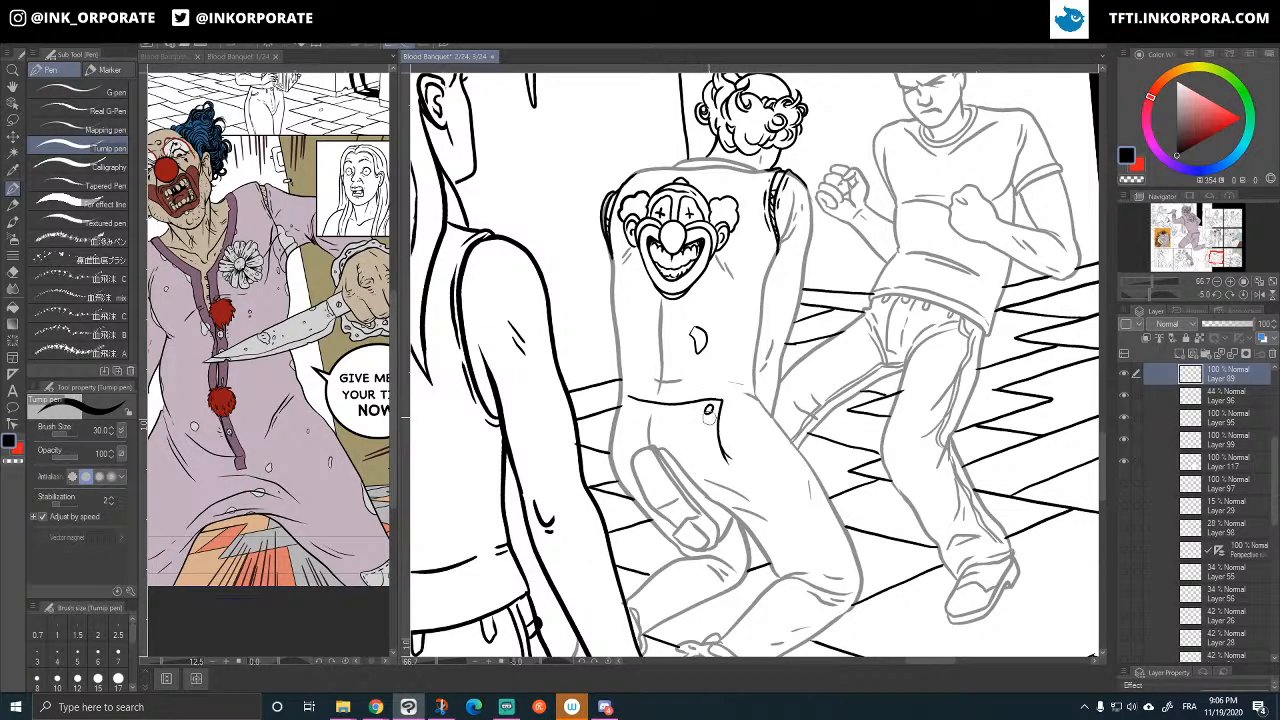
{"action": "left_click_drag", "start_coordinate": [711, 410], "coordinate": [700, 409]}
{"action": "left_click_drag", "start_coordinate": [627, 407], "coordinate": [620, 410]}
{"action": "left_click_drag", "start_coordinate": [632, 406], "coordinate": [708, 412]}
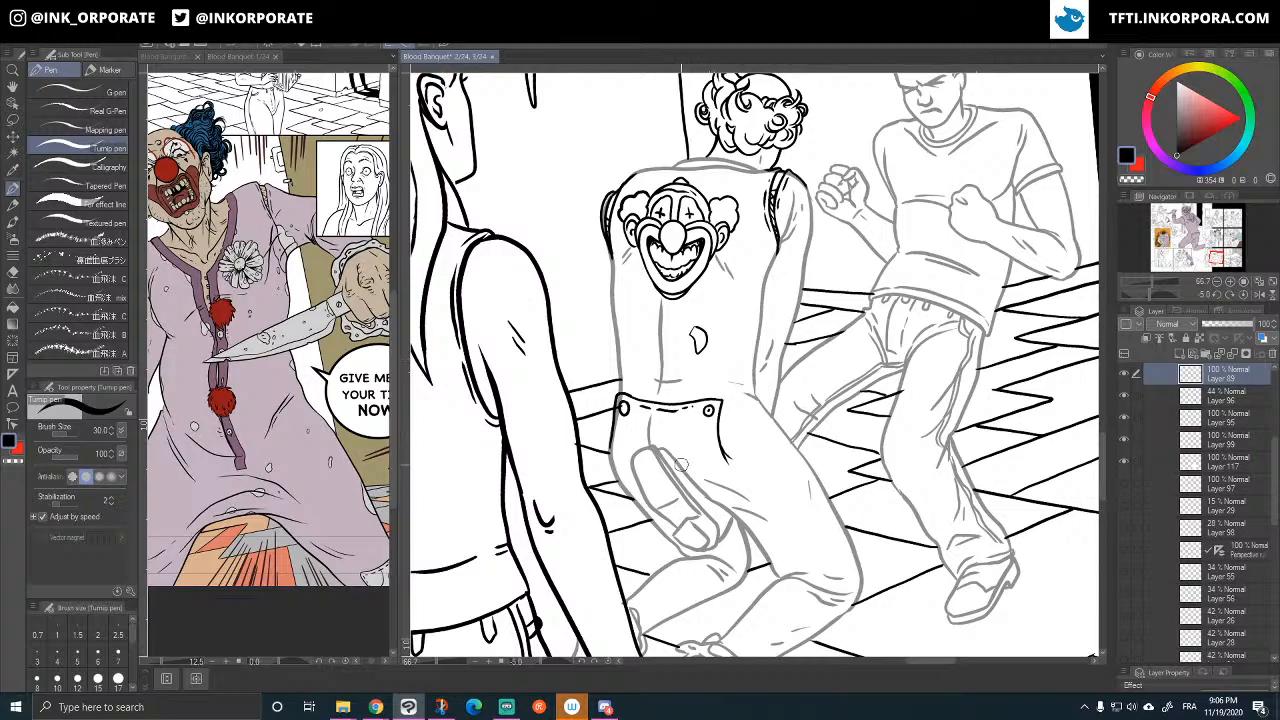
- Ink small curved patches and tears on the kneeling clown's trousers, at the knees, inner leg and outer thigh
{"action": "left_click_drag", "start_coordinate": [690, 476], "coordinate": [768, 556]}
{"action": "key", "text": "ctrl+z"}
{"action": "mouse_move", "coordinate": [850, 619]}
{"action": "left_mouse_down"}
{"action": "mouse_move", "coordinate": [783, 440]}
{"action": "mouse_move", "coordinate": [793, 400]}
{"action": "left_mouse_up"}
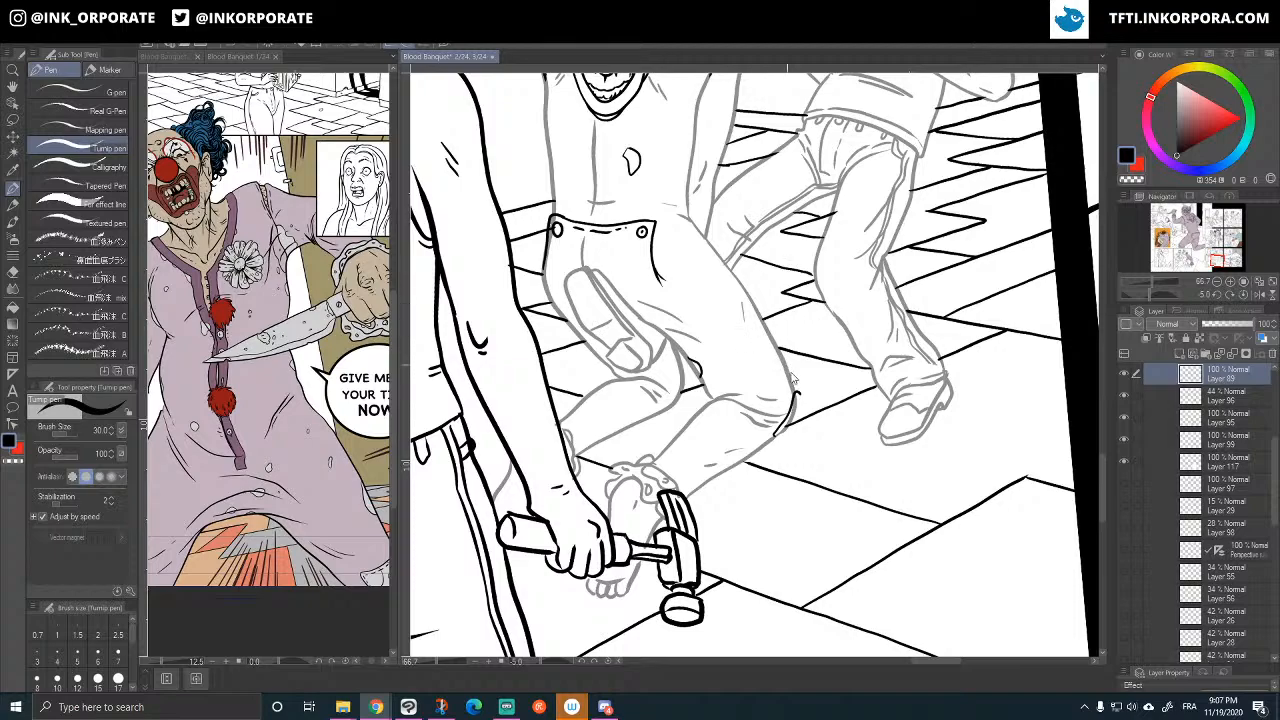
{"action": "left_click_drag", "start_coordinate": [798, 395], "coordinate": [778, 436]}
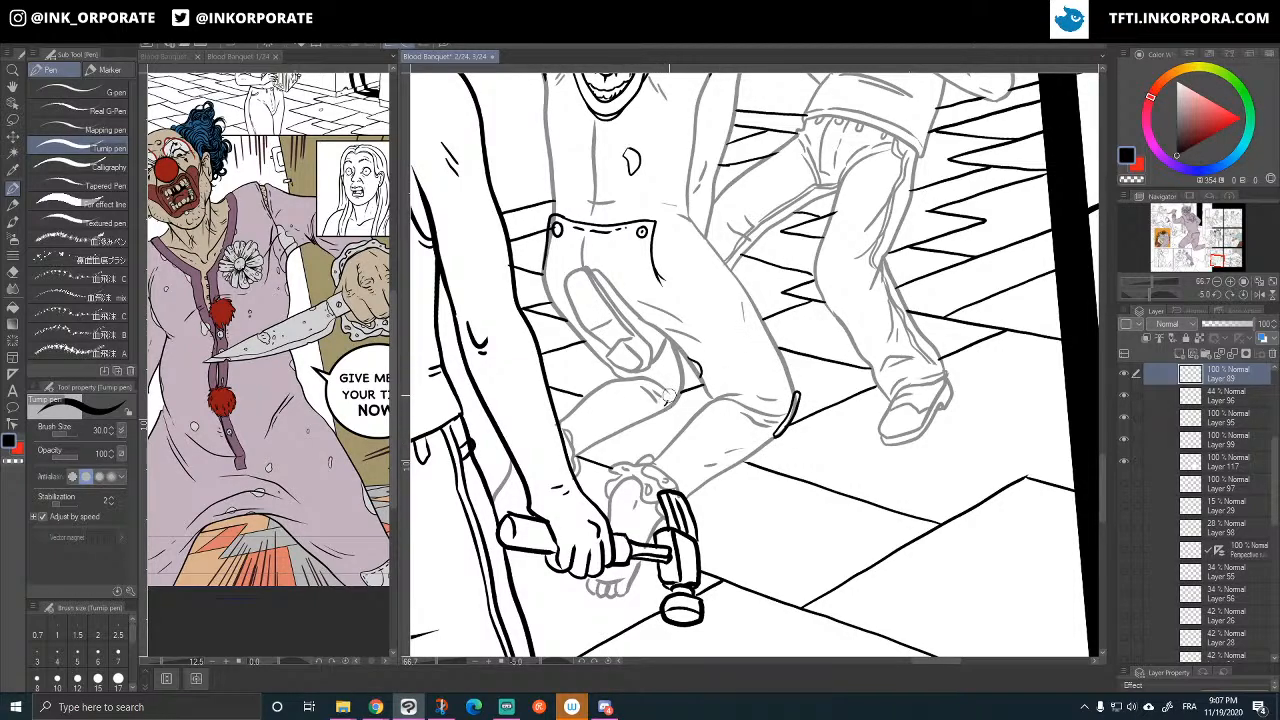
{"action": "mouse_move", "coordinate": [667, 405]}
{"action": "left_mouse_down"}
{"action": "mouse_move", "coordinate": [677, 367]}
{"action": "mouse_move", "coordinate": [685, 394]}
{"action": "mouse_move", "coordinate": [660, 408]}
{"action": "left_mouse_up"}
{"action": "left_click_drag", "start_coordinate": [770, 342], "coordinate": [786, 378]}
{"action": "left_click_drag", "start_coordinate": [723, 404], "coordinate": [817, 444]}
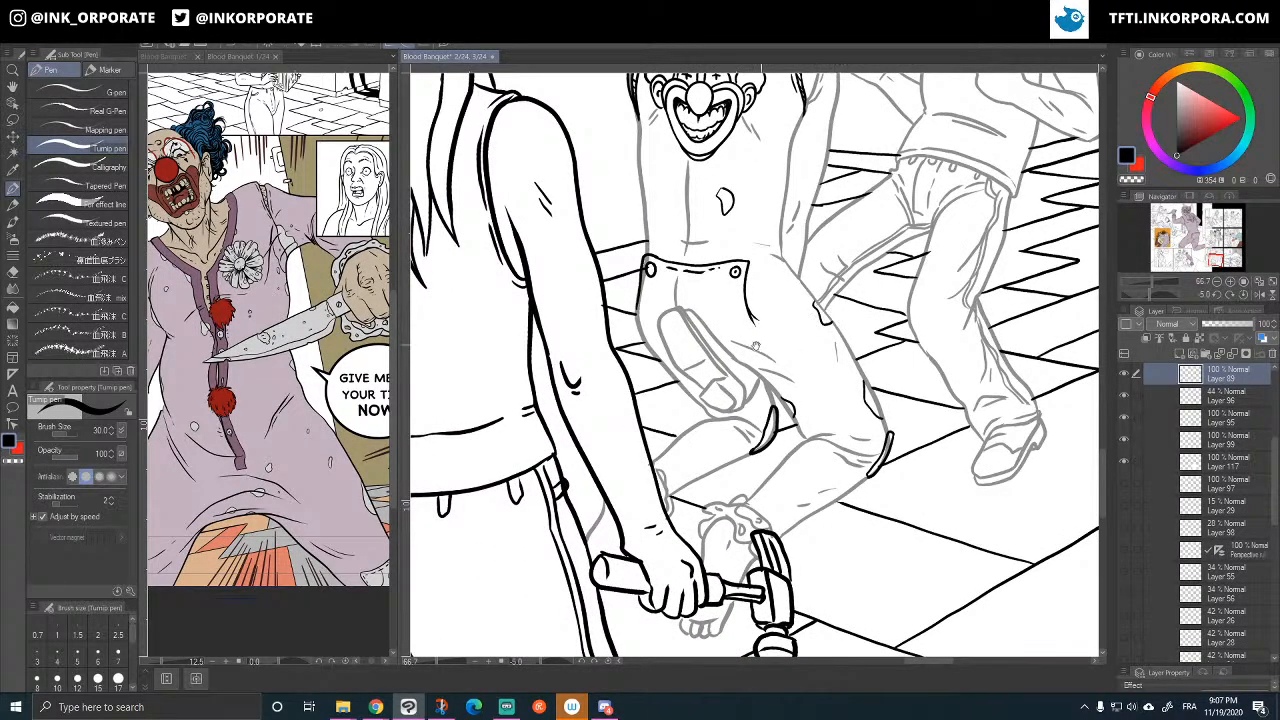
{"action": "left_click_drag", "start_coordinate": [756, 346], "coordinate": [800, 410]}
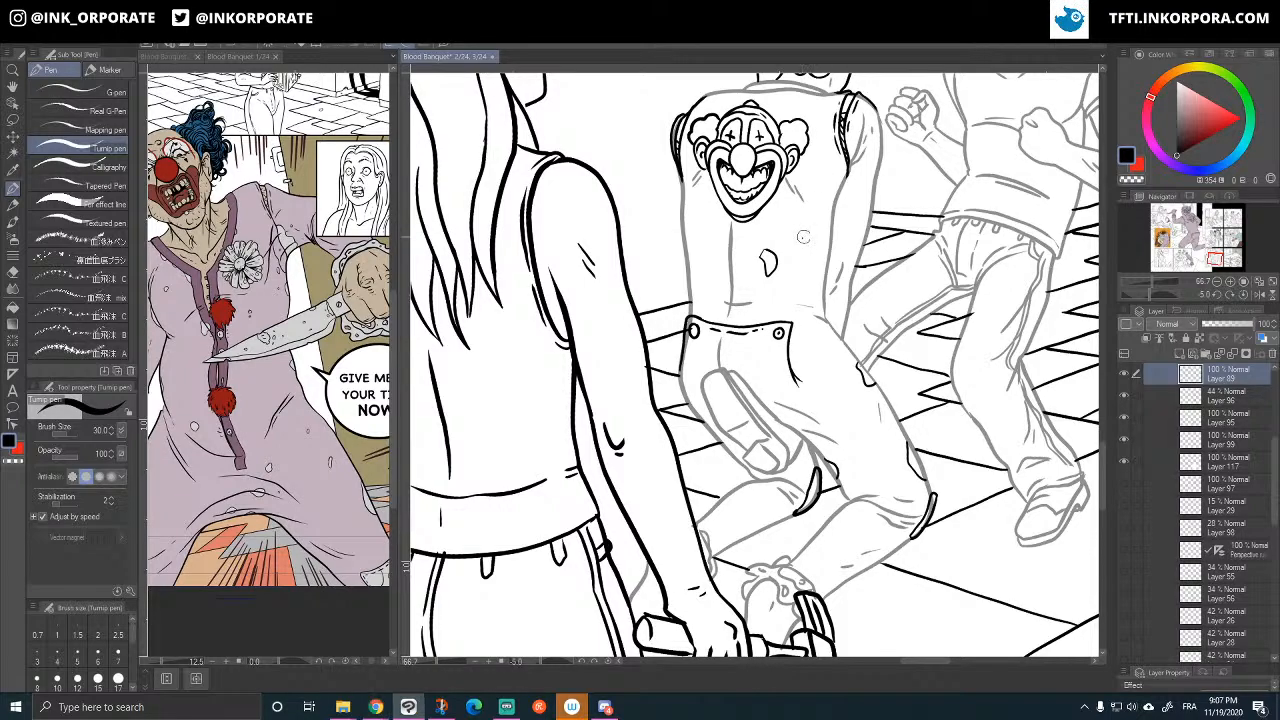
- Ink small specks and a short fold on the clown's back, and a small patch on his left lower leg
{"action": "left_click", "coordinate": [819, 233]}
{"action": "left_click", "coordinate": [818, 248]}
{"action": "left_click_drag", "start_coordinate": [828, 244], "coordinate": [825, 270]}
{"action": "left_click_drag", "start_coordinate": [778, 366], "coordinate": [718, 350]}
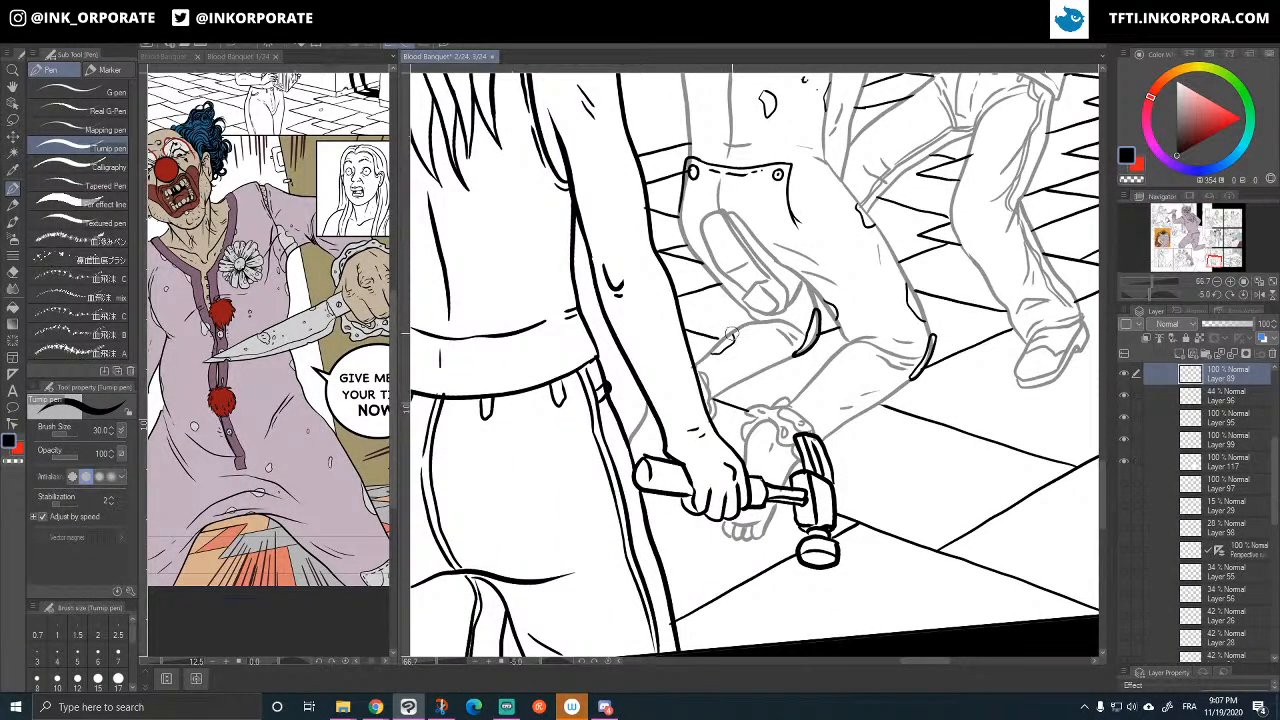
{"action": "mouse_move", "coordinate": [821, 365]}
{"action": "left_mouse_down"}
{"action": "mouse_move", "coordinate": [785, 352]}
{"action": "mouse_move", "coordinate": [737, 362]}
{"action": "left_mouse_up"}
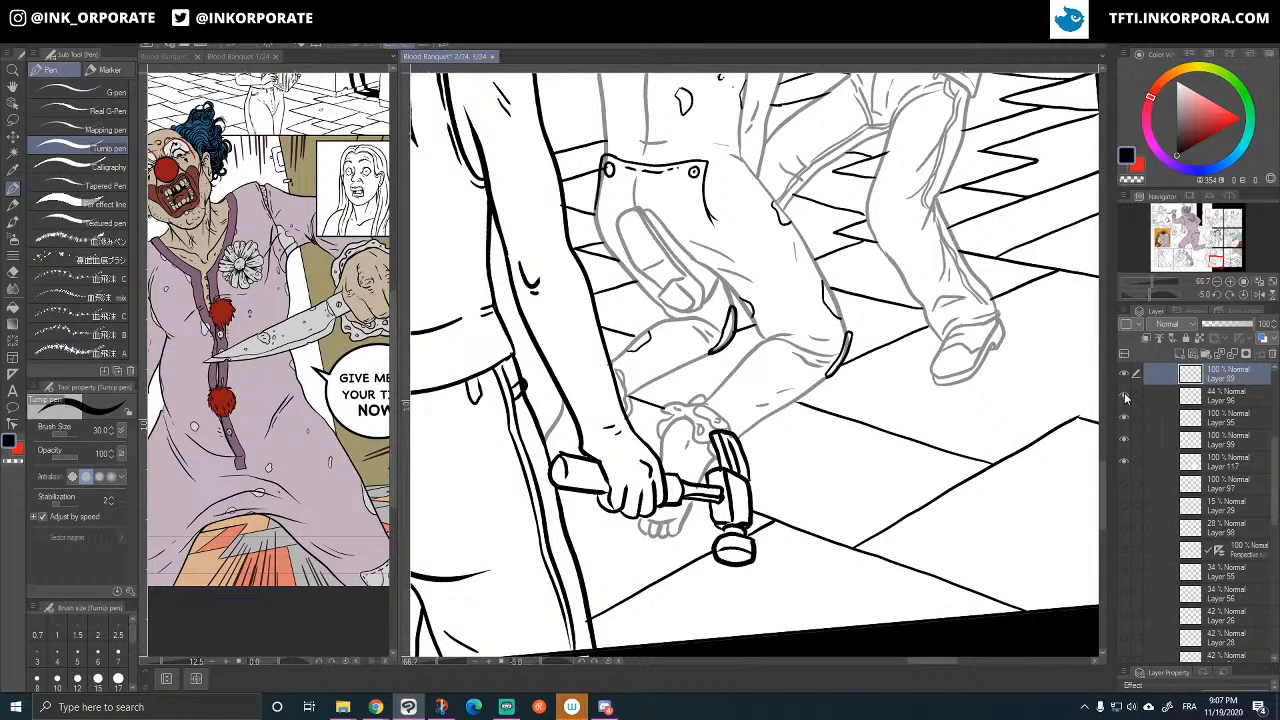
- Activate sketch Layer 96 and clean up the pencil lines around the clown's inked trouser patches
{"action": "left_click", "coordinate": [1125, 397]}
{"action": "left_click", "coordinate": [1125, 397]}
{"action": "left_click", "coordinate": [1200, 396]}
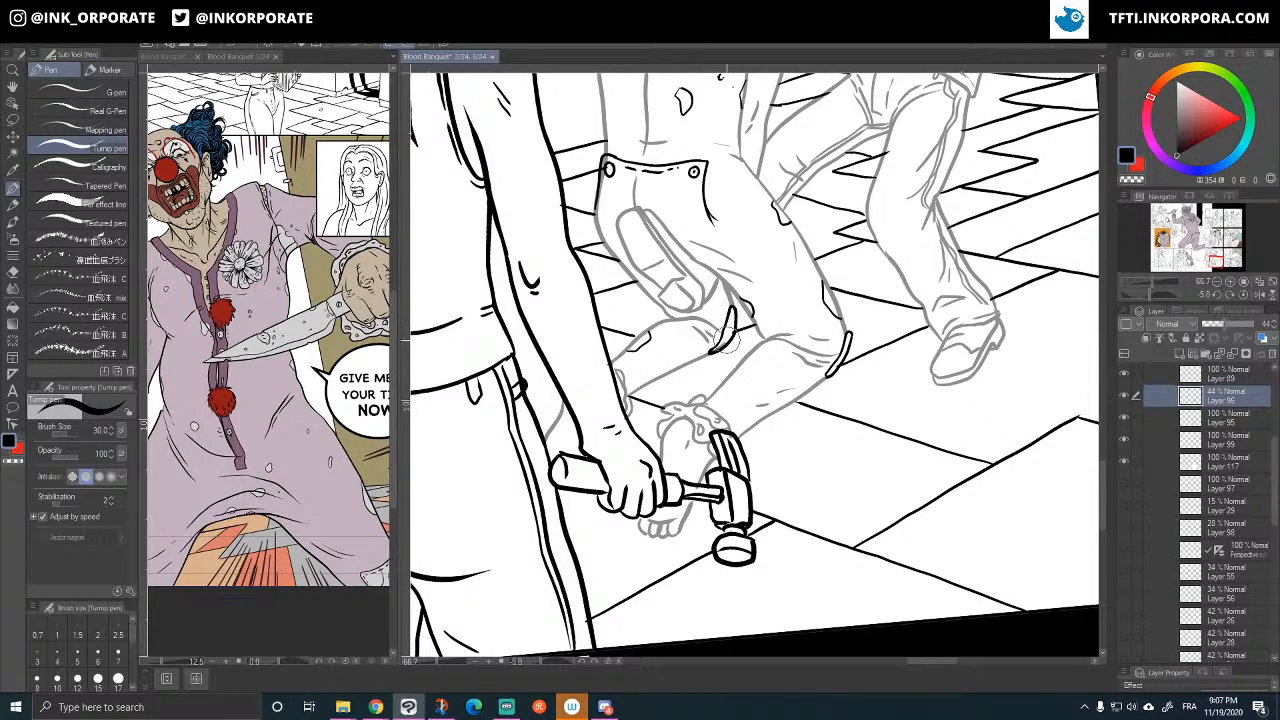
{"action": "mouse_move", "coordinate": [736, 346]}
{"action": "left_mouse_down"}
{"action": "mouse_move", "coordinate": [740, 479]}
{"action": "mouse_move", "coordinate": [759, 526]}
{"action": "mouse_move", "coordinate": [814, 578]}
{"action": "left_mouse_up"}
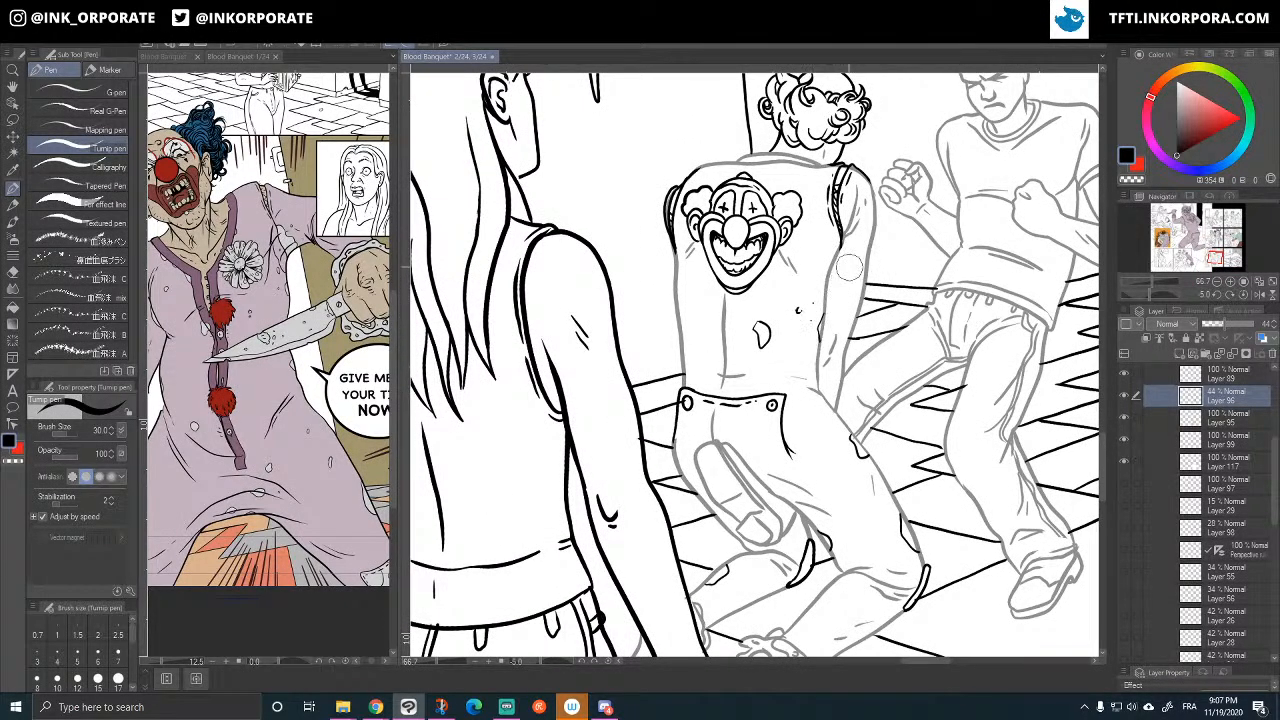
{"action": "left_click_drag", "start_coordinate": [749, 346], "coordinate": [766, 476]}
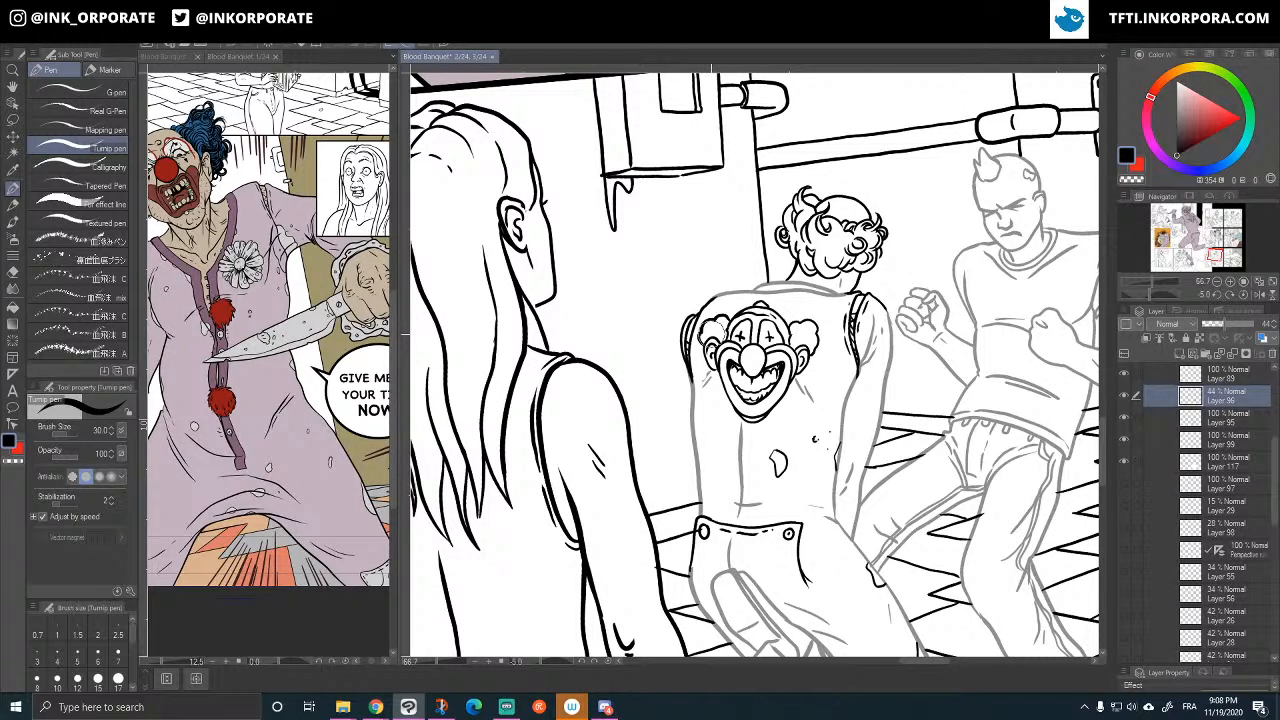
{"action": "left_click_drag", "start_coordinate": [883, 251], "coordinate": [849, 201]}
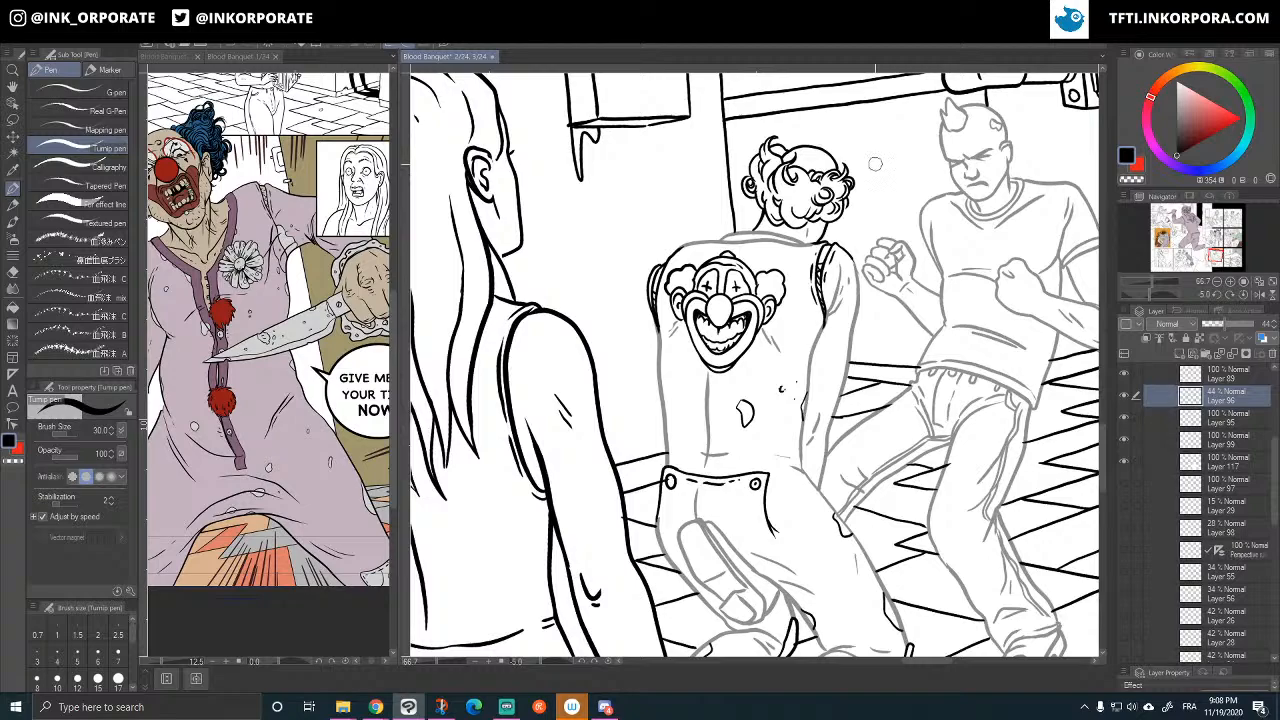
{"action": "left_click_drag", "start_coordinate": [949, 557], "coordinate": [949, 475]}
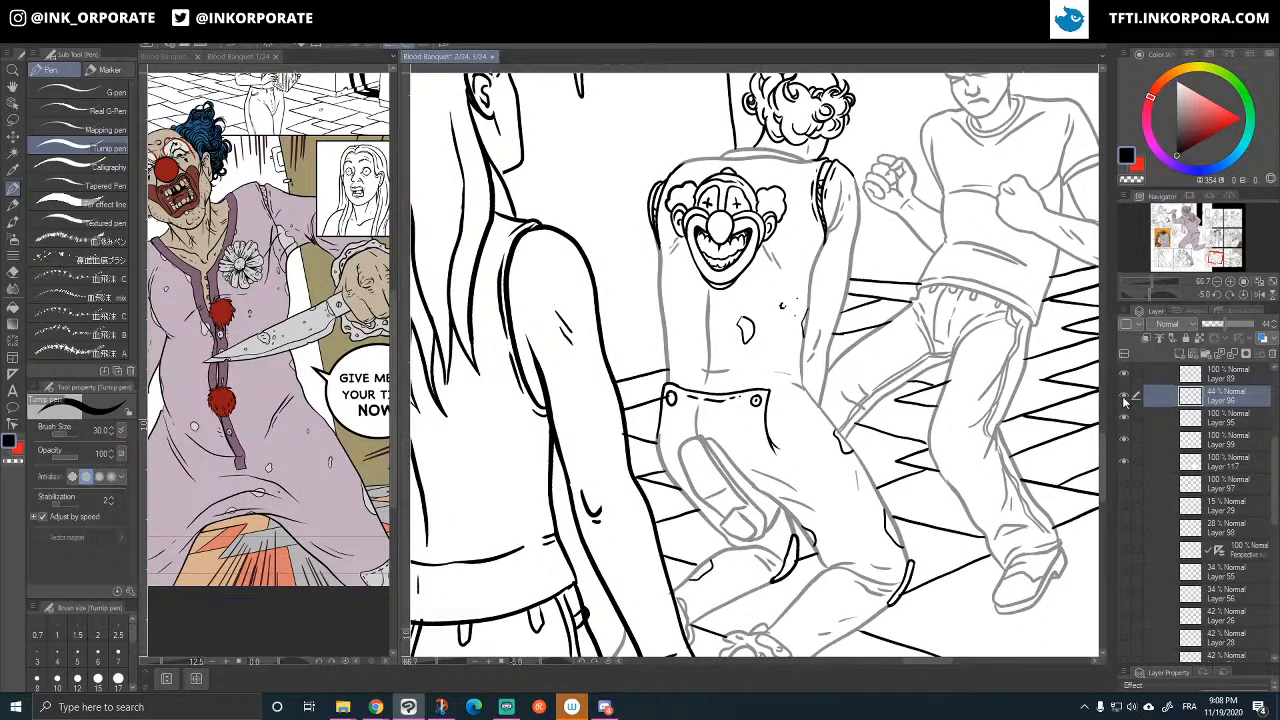
- Toggle the visibility of Layer 96 and Layer 89 to compare the clown's pencil lines with the new inks
{"action": "left_click", "coordinate": [1123, 398]}
{"action": "left_click", "coordinate": [1123, 399]}
{"action": "left_click", "coordinate": [1124, 375]}
{"action": "left_click", "coordinate": [1124, 375]}
{"action": "left_click", "coordinate": [1219, 378]}
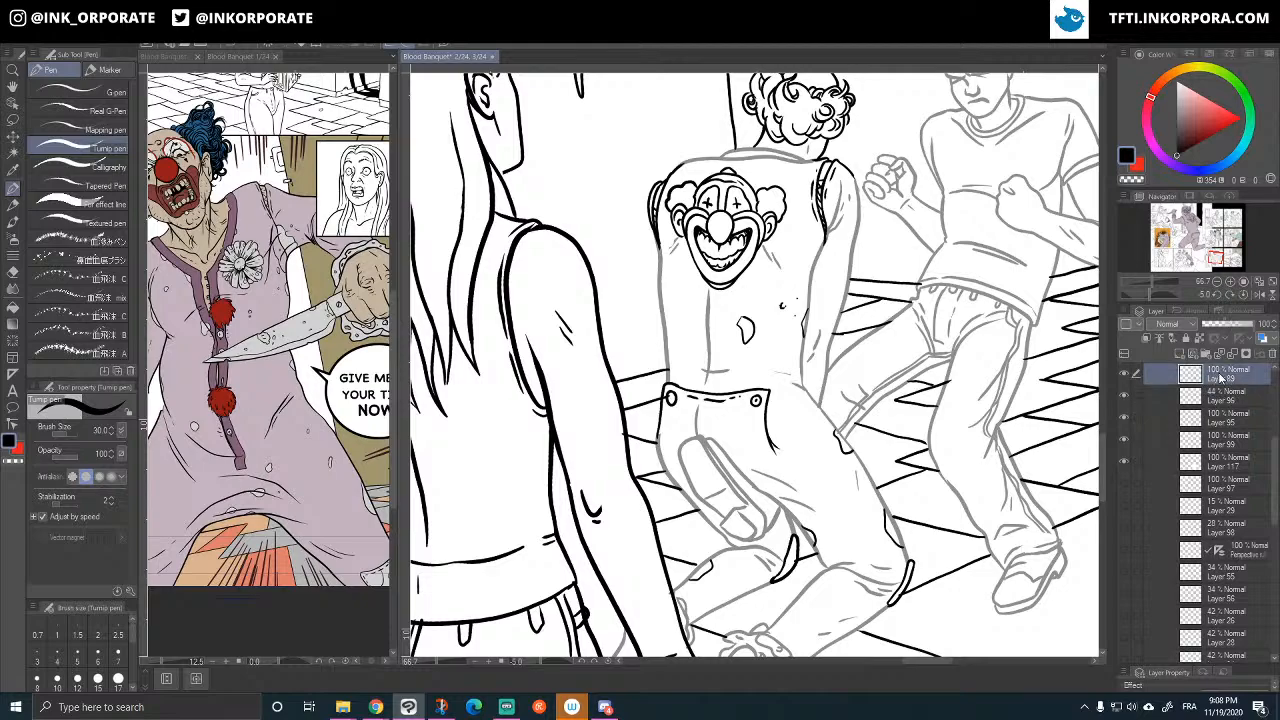
{"action": "left_click", "coordinate": [1126, 375]}
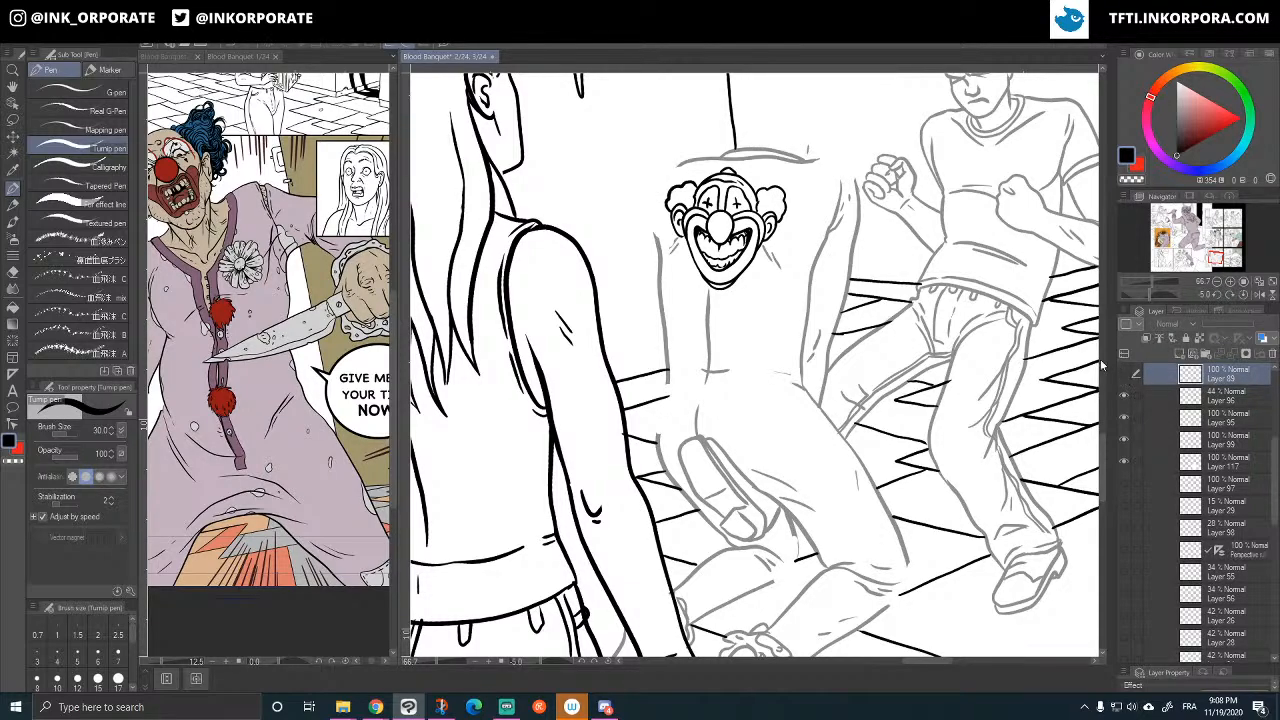
{"action": "left_click", "coordinate": [1124, 375]}
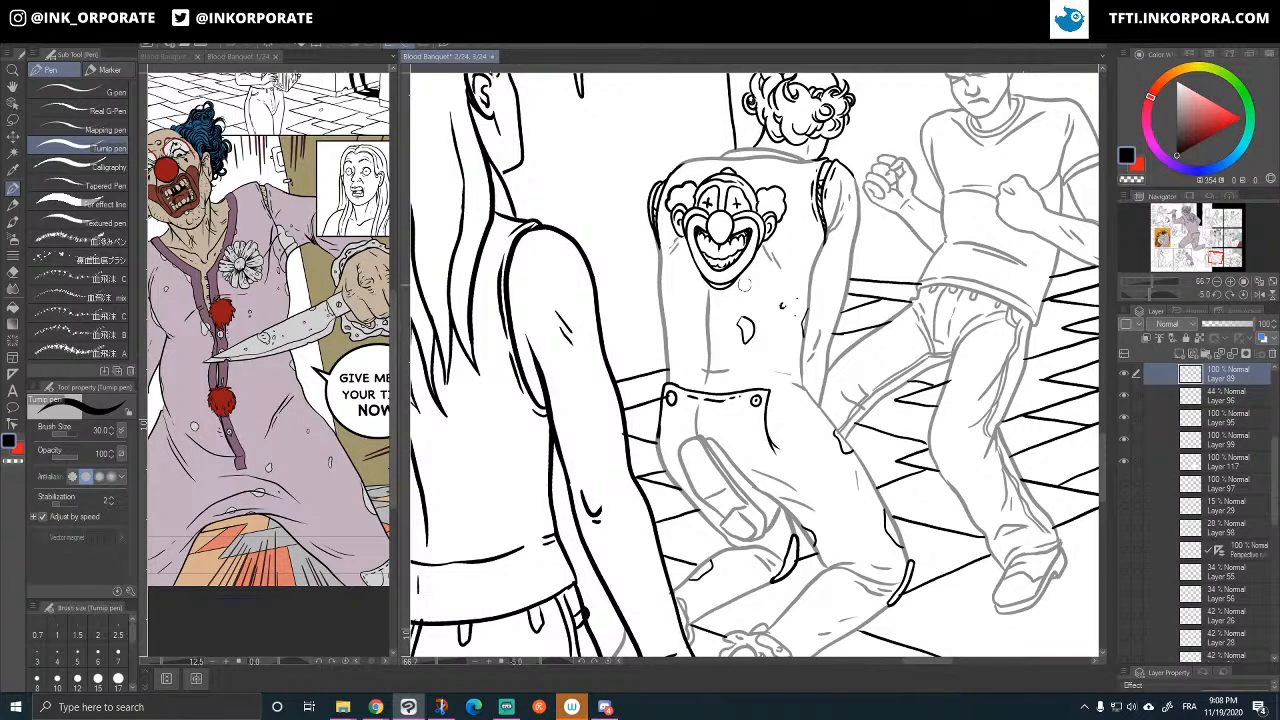
{"action": "left_click", "coordinate": [1124, 397]}
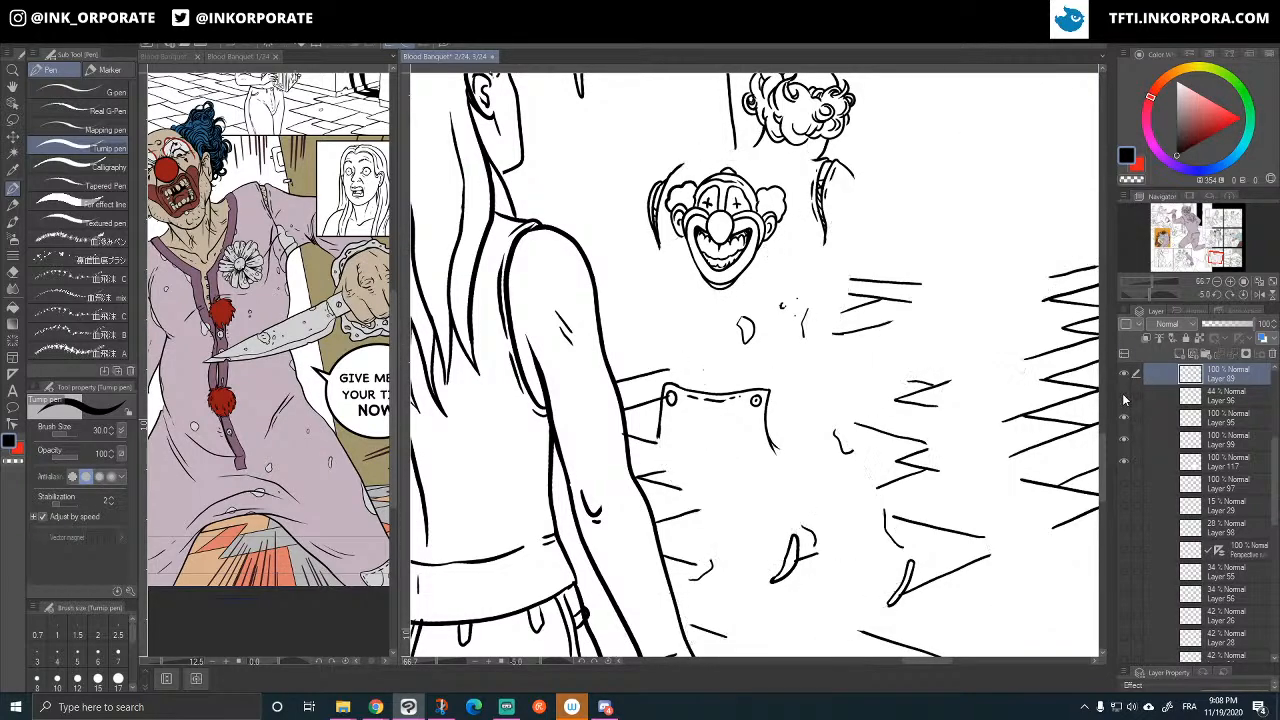
{"action": "left_click", "coordinate": [1124, 397]}
{"action": "left_click", "coordinate": [1124, 375]}
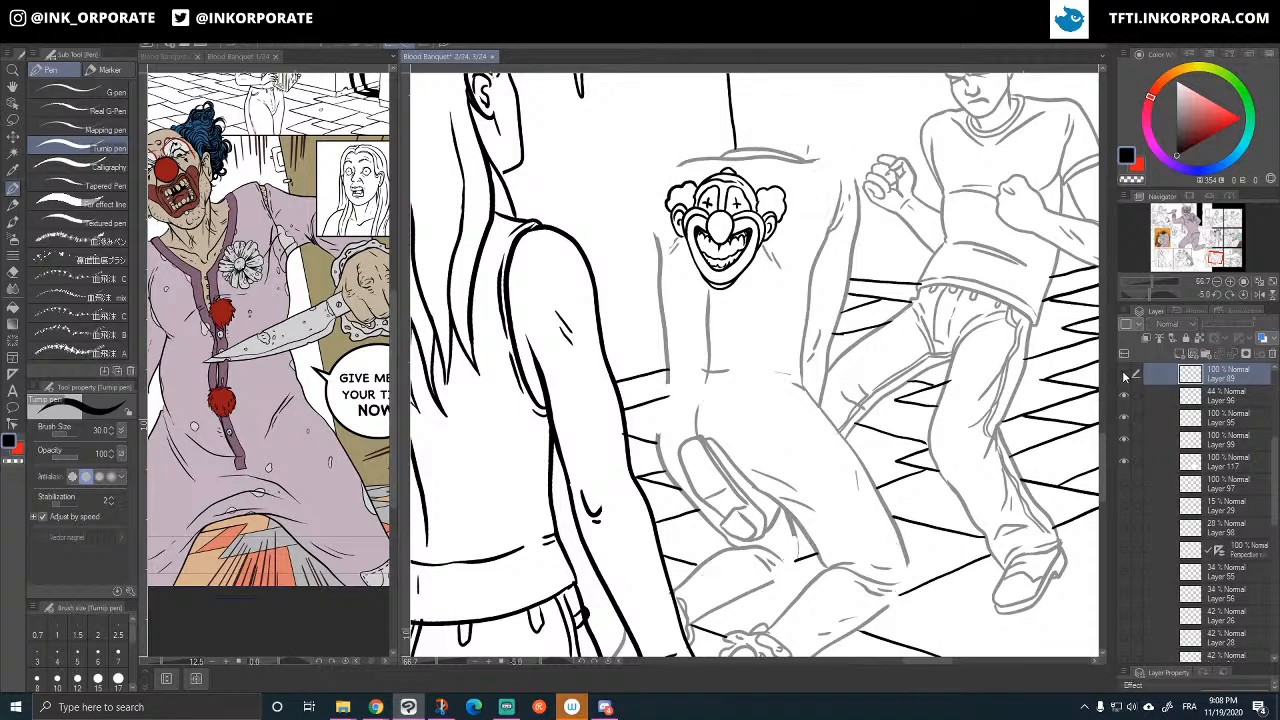
{"action": "left_click", "coordinate": [1124, 375]}
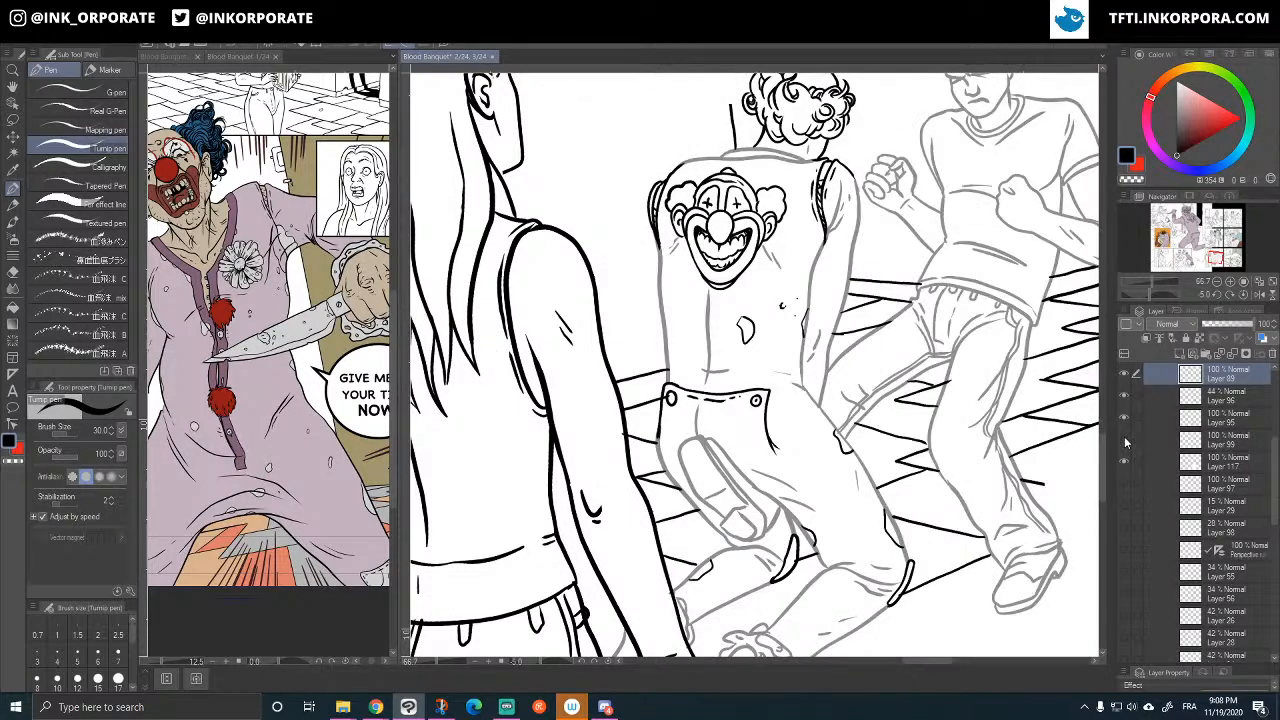
- Toggle the visibility of Layers 99, 117 and 95 to check which parts of the panel each one holds
{"action": "left_click", "coordinate": [1124, 440]}
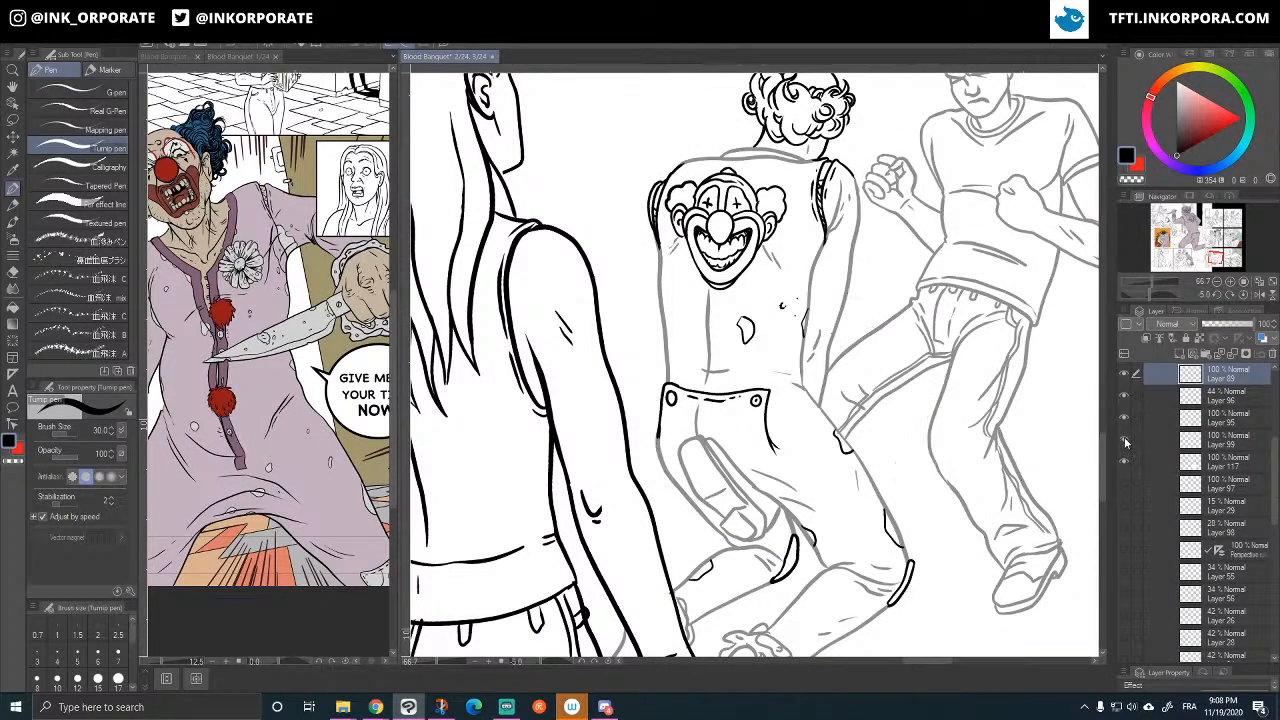
{"action": "left_click", "coordinate": [1124, 440]}
{"action": "left_click", "coordinate": [1246, 446]}
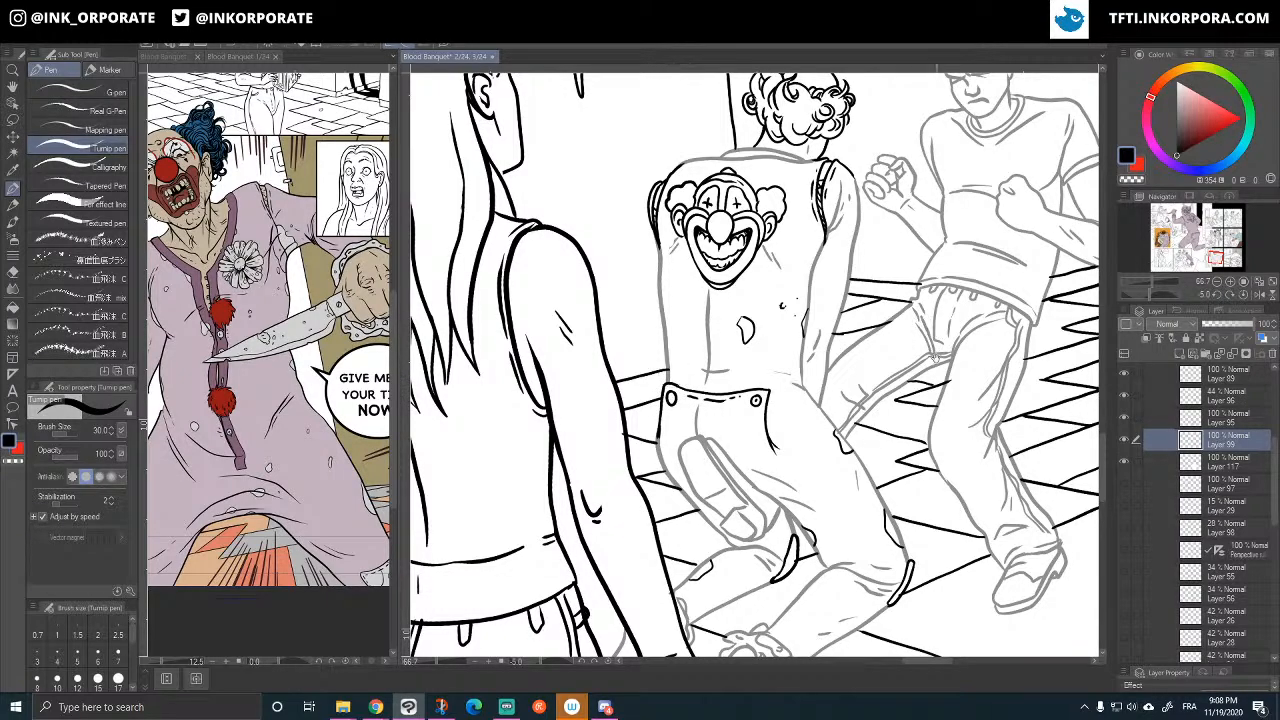
{"action": "left_click_drag", "start_coordinate": [936, 357], "coordinate": [916, 415]}
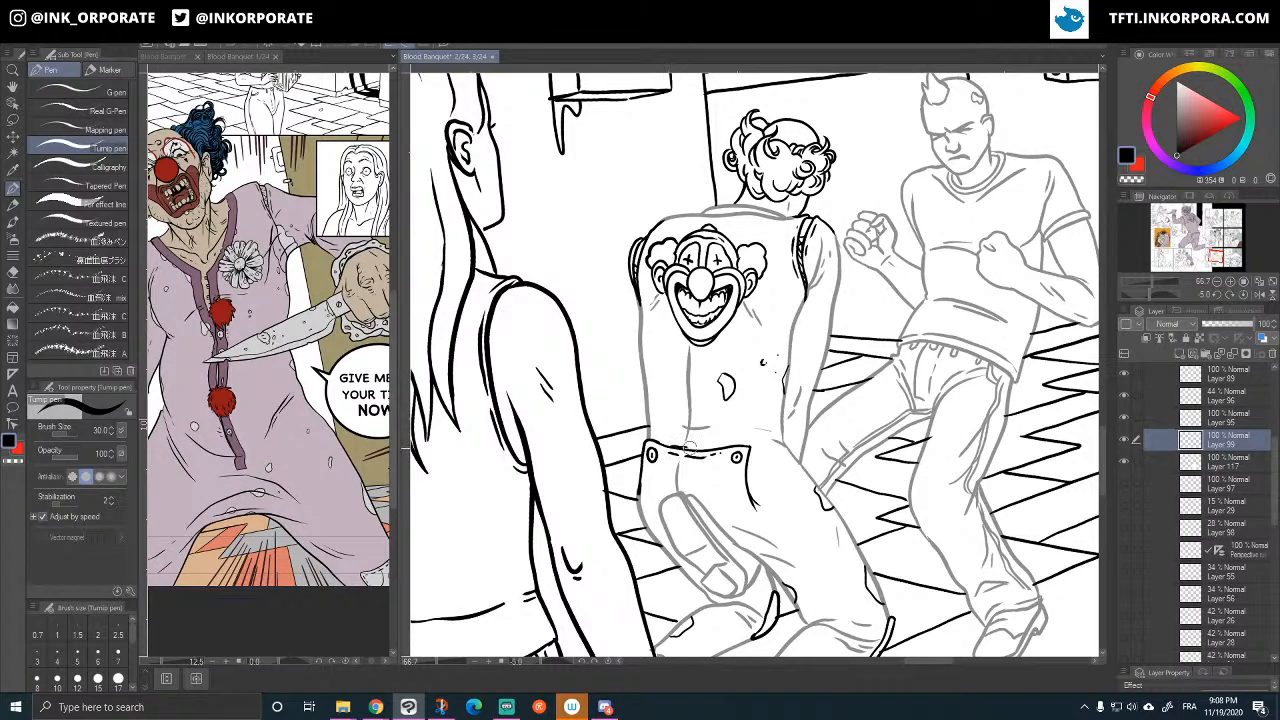
{"action": "scroll", "coordinate": [716, 410], "scroll_direction": "down", "scroll_amount": 1}
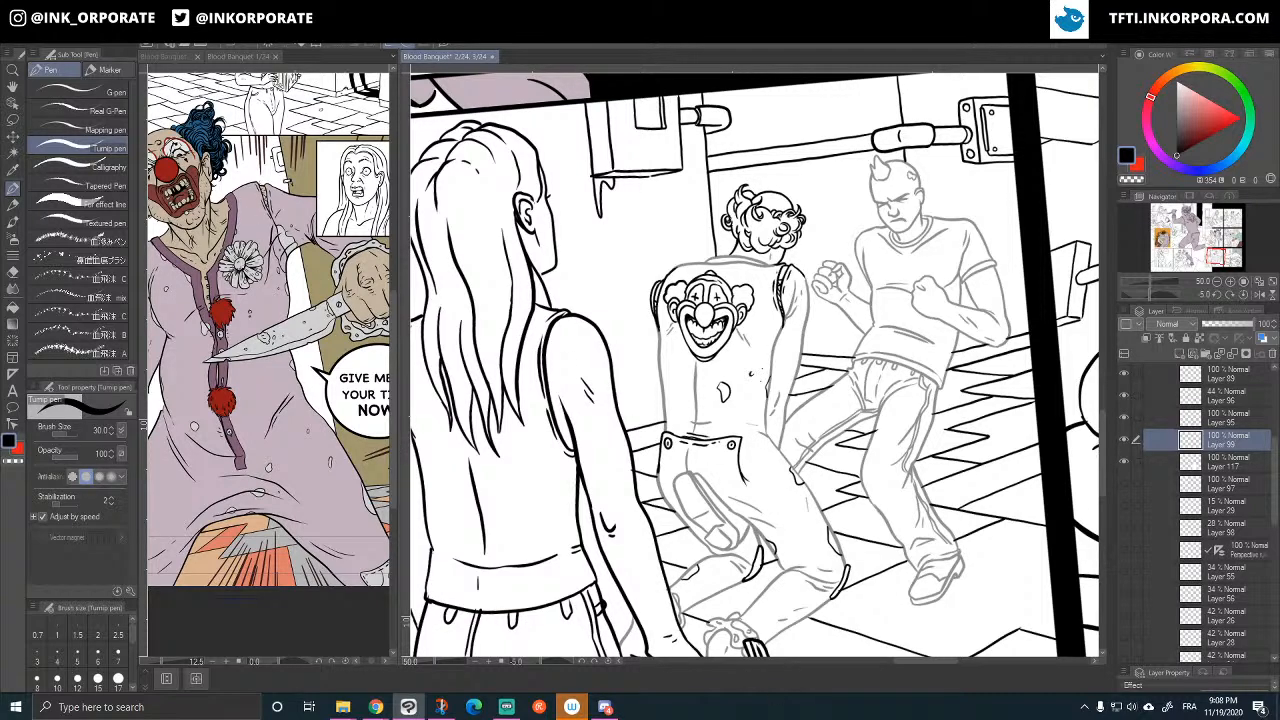
{"action": "key", "text": "ctrl+minus"}
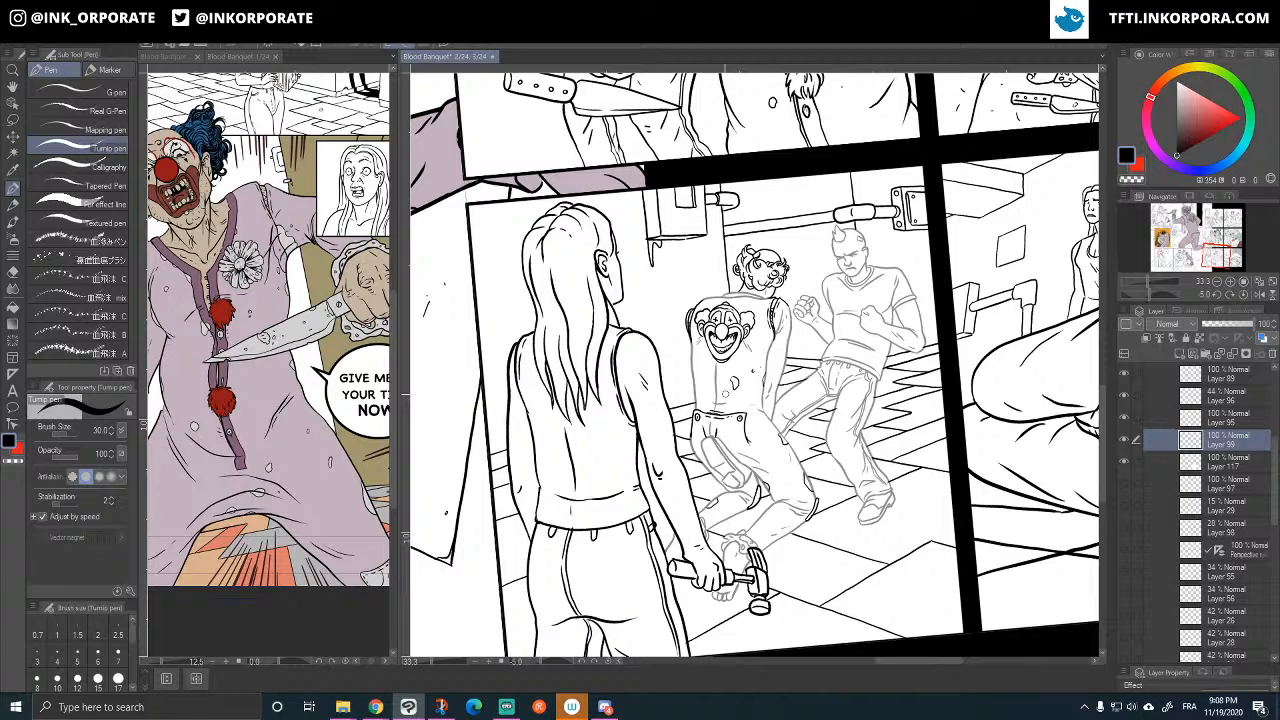
{"action": "left_click", "coordinate": [1124, 461]}
{"action": "left_click", "coordinate": [1124, 461]}
{"action": "left_click", "coordinate": [1124, 441]}
{"action": "left_click", "coordinate": [1124, 441]}
{"action": "left_click", "coordinate": [1124, 441]}
{"action": "left_click", "coordinate": [1124, 441]}
{"action": "left_click", "coordinate": [1196, 414]}
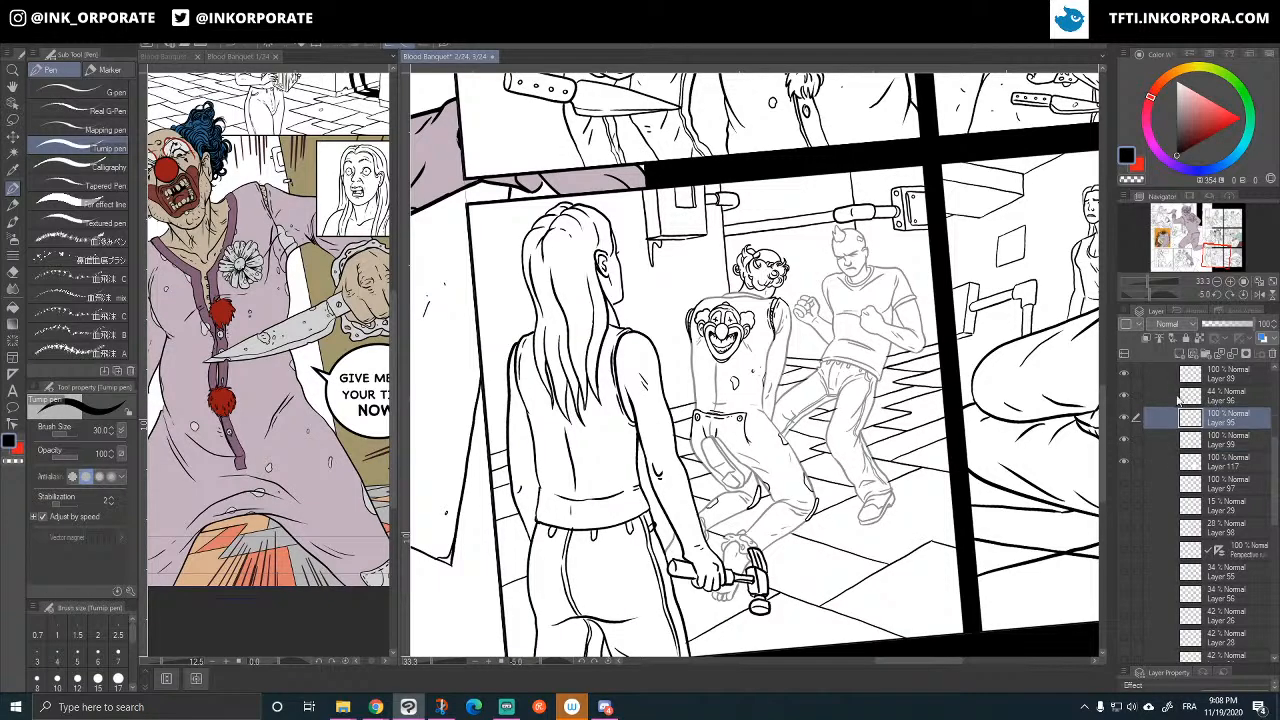
{"action": "left_click", "coordinate": [1124, 418]}
{"action": "left_click", "coordinate": [1125, 415]}
- Try Layer 96 at 100% opacity, set it to 46%, and make ink Layer 89 active
{"action": "left_click", "coordinate": [1226, 397]}
{"action": "left_click", "coordinate": [1124, 397]}
{"action": "left_click", "coordinate": [1124, 397]}
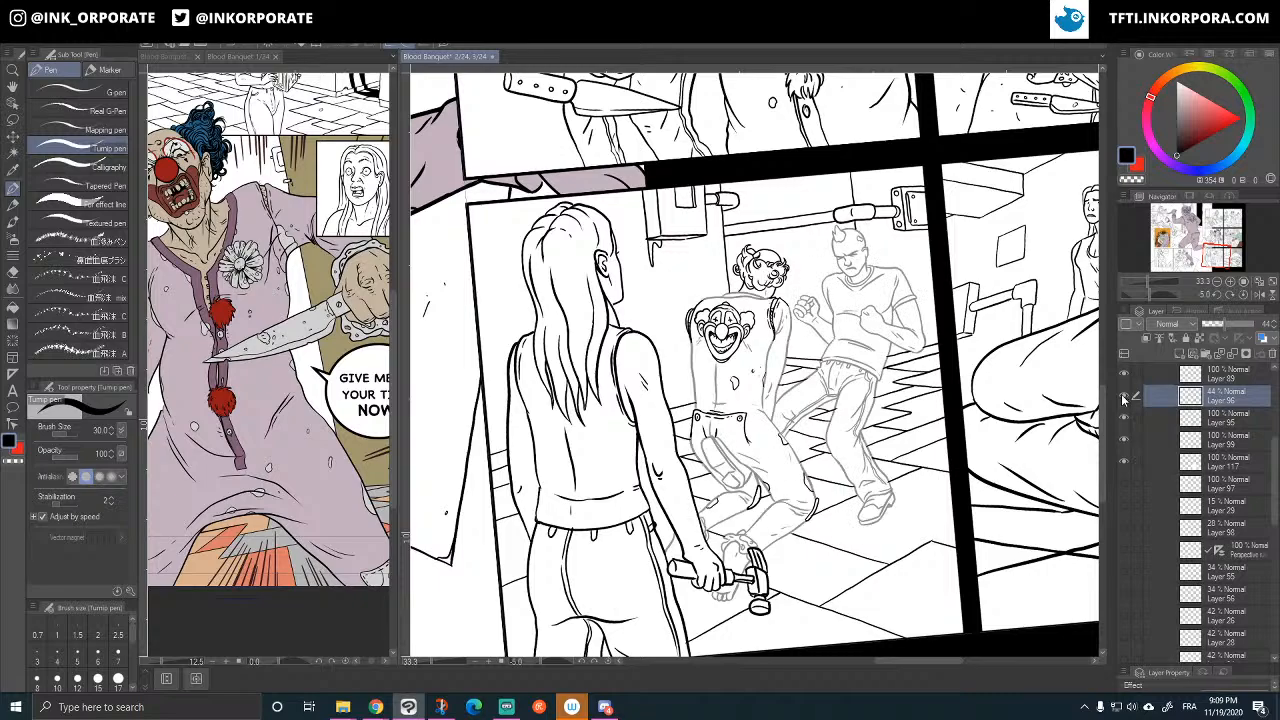
{"action": "left_click", "coordinate": [1262, 326]}
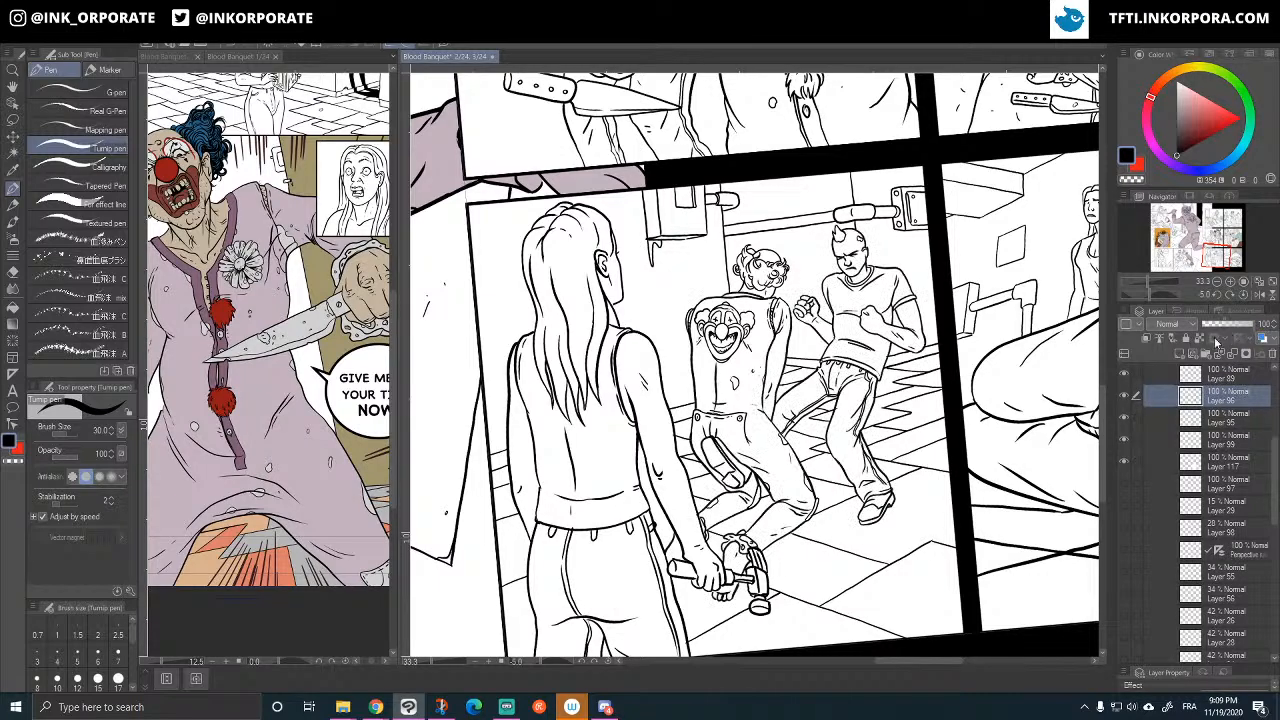
{"action": "left_click", "coordinate": [1124, 397]}
{"action": "left_click", "coordinate": [1124, 397]}
{"action": "left_click", "coordinate": [1232, 326]}
{"action": "left_click", "coordinate": [1220, 366]}
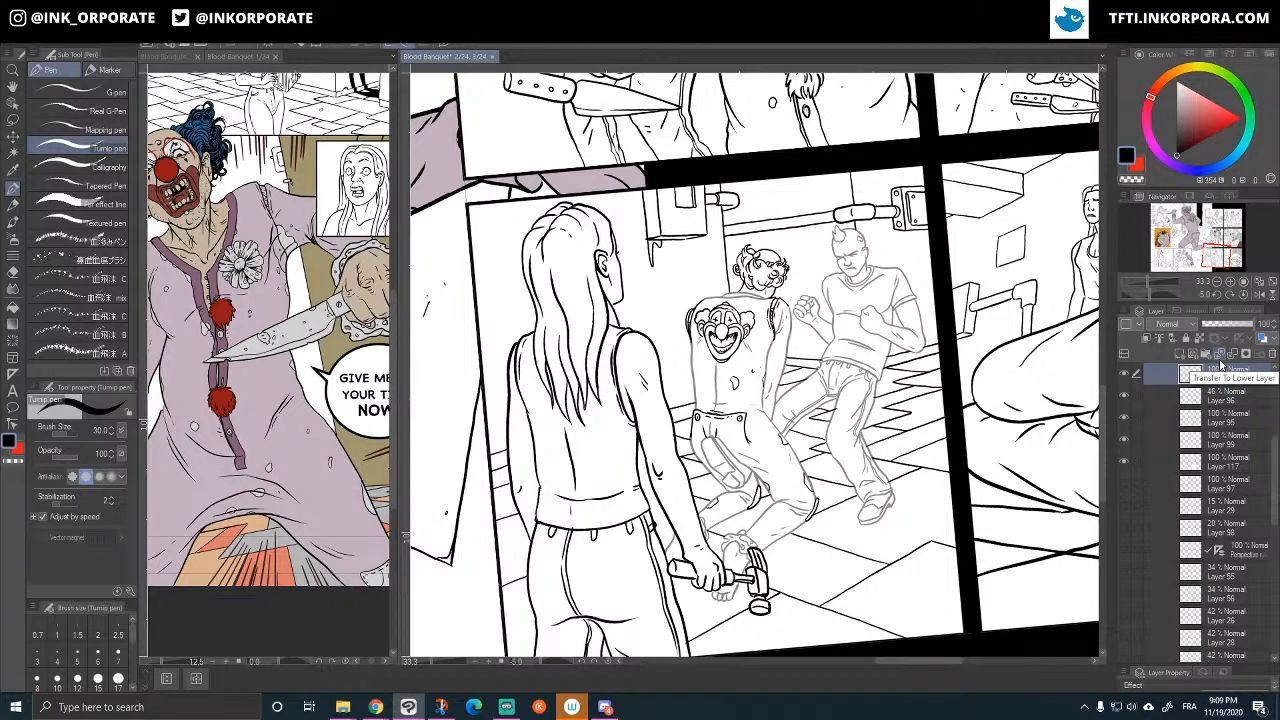
- Ink the mohawked man's eye and a short brow crease on his forehead
{"action": "scroll", "coordinate": [871, 363], "scroll_direction": "up", "scroll_amount": 3}
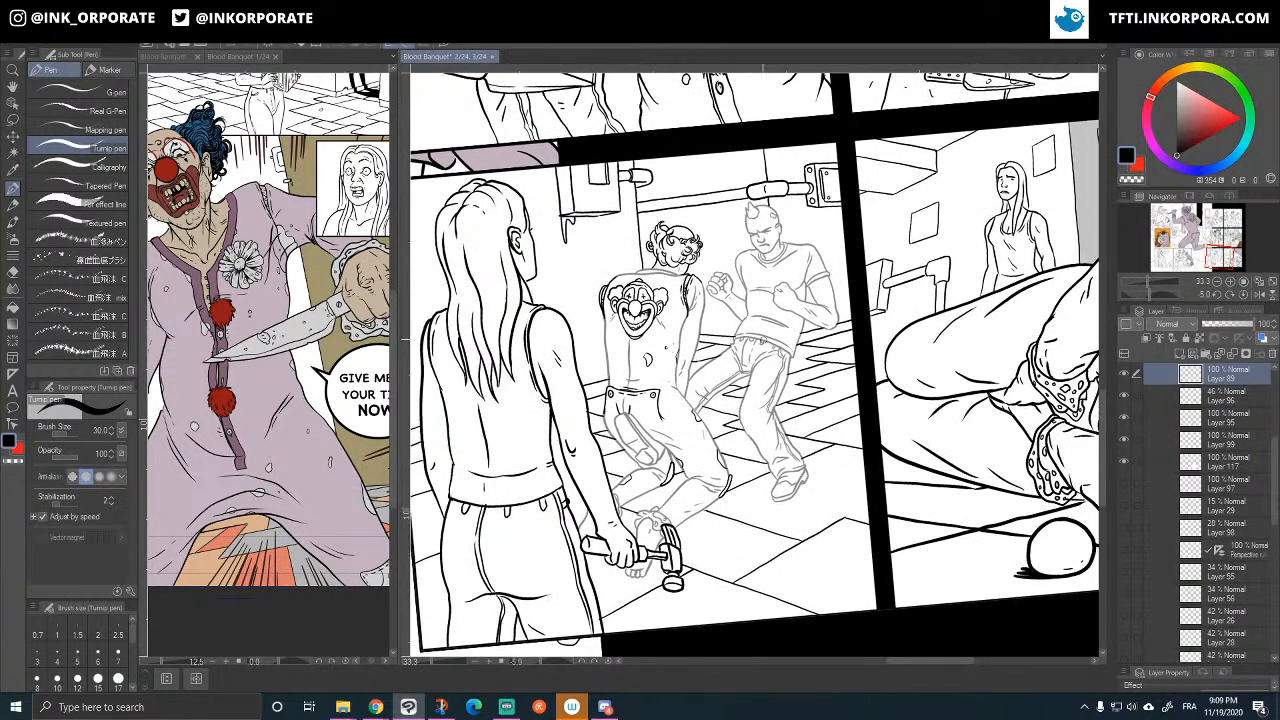
{"action": "scroll", "coordinate": [845, 245], "scroll_direction": "up", "scroll_amount": 3}
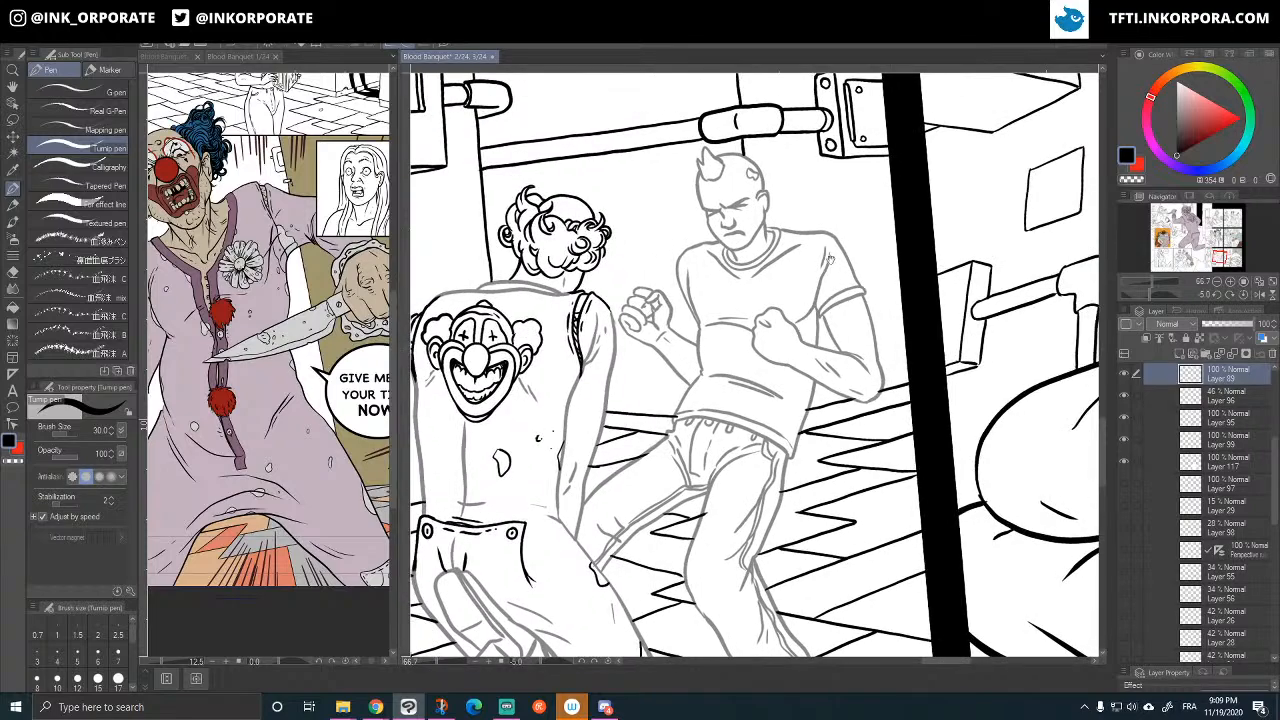
{"action": "left_click_drag", "start_coordinate": [838, 236], "coordinate": [784, 236]}
{"action": "left_click_drag", "start_coordinate": [762, 288], "coordinate": [844, 389]}
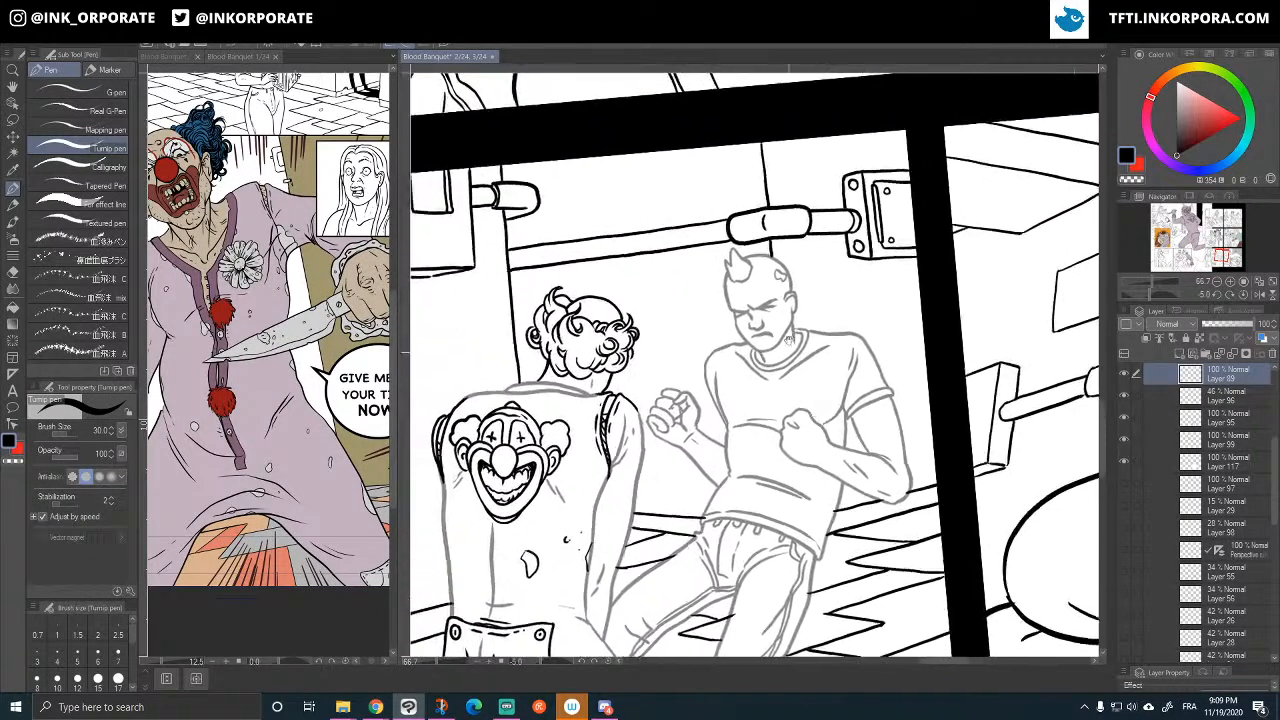
{"action": "mouse_move", "coordinate": [764, 302]}
{"action": "left_mouse_down"}
{"action": "mouse_move", "coordinate": [790, 306]}
{"action": "mouse_move", "coordinate": [774, 308]}
{"action": "left_mouse_up"}
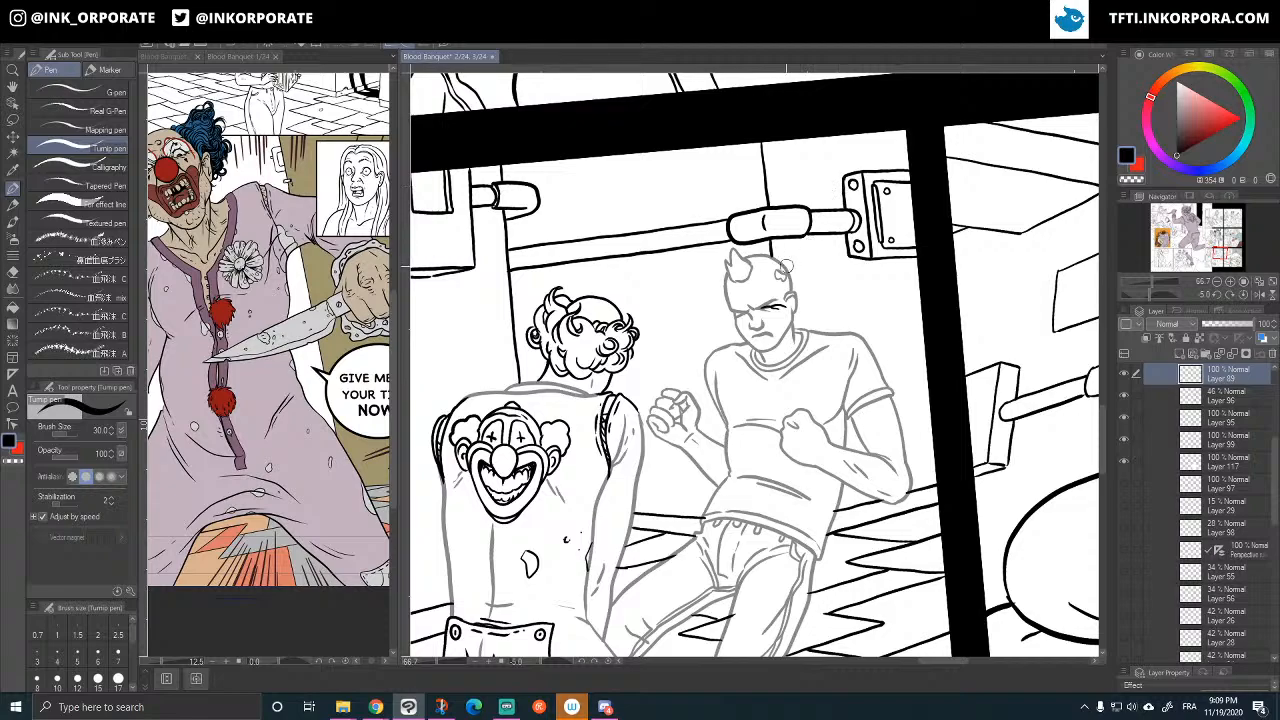
{"action": "left_click_drag", "start_coordinate": [737, 298], "coordinate": [750, 298]}
{"action": "left_click_drag", "start_coordinate": [834, 328], "coordinate": [797, 313]}
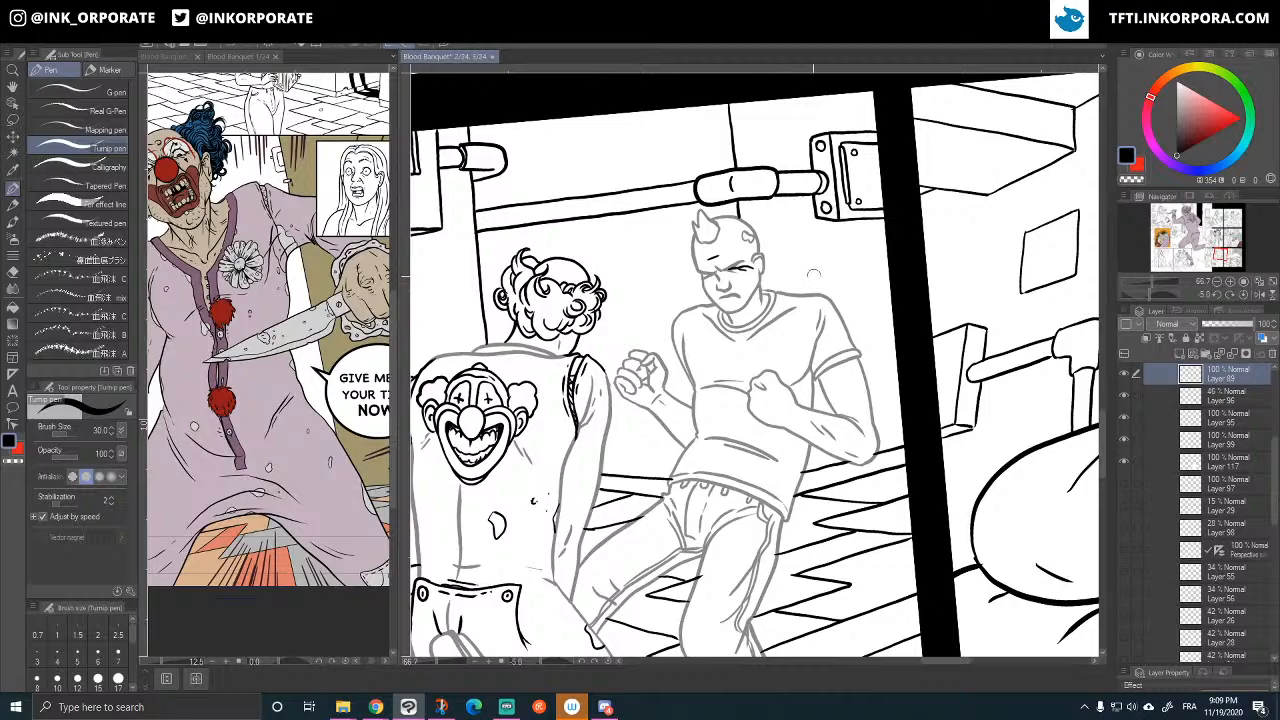
{"action": "left_click_drag", "start_coordinate": [824, 388], "coordinate": [810, 362]}
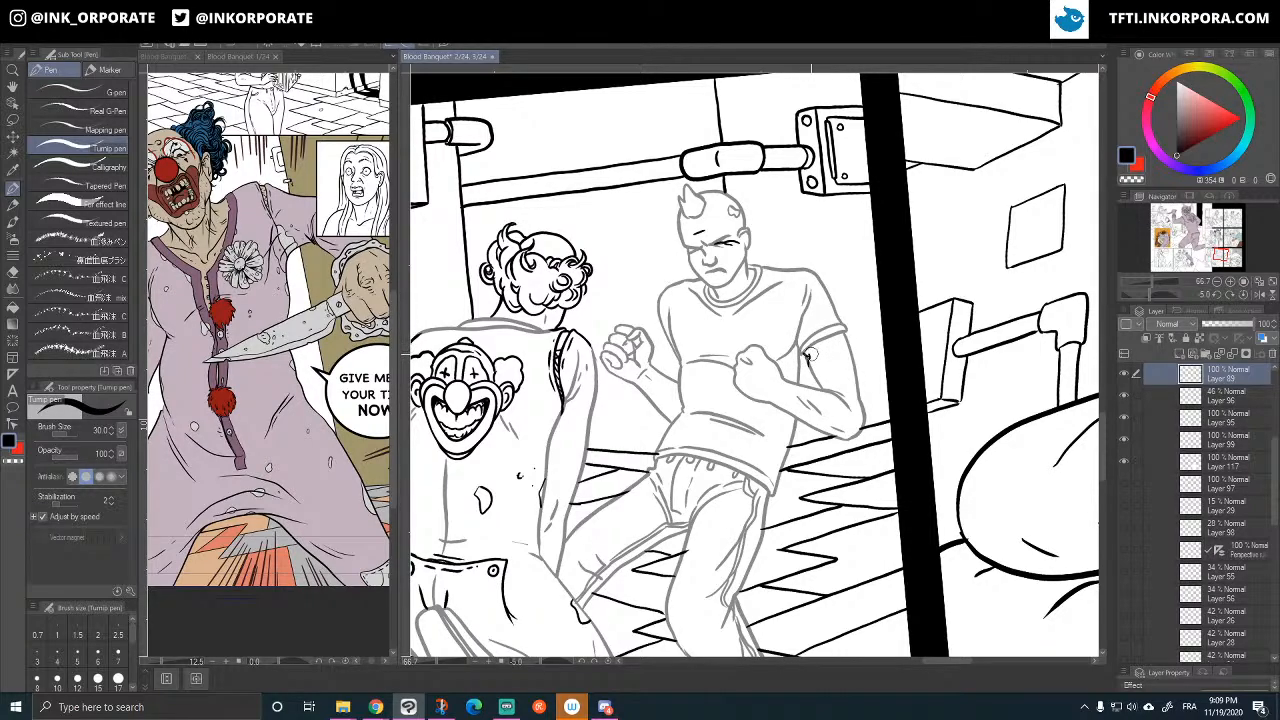
- Ink a jagged, barbed band around the mohawked man's upper arm below the sleeve, and check it without the sketch
{"action": "left_click_drag", "start_coordinate": [808, 354], "coordinate": [847, 352]}
{"action": "mouse_move", "coordinate": [857, 393]}
{"action": "left_mouse_down"}
{"action": "mouse_move", "coordinate": [860, 362]}
{"action": "mouse_move", "coordinate": [814, 352]}
{"action": "mouse_move", "coordinate": [852, 359]}
{"action": "mouse_move", "coordinate": [828, 352]}
{"action": "mouse_move", "coordinate": [844, 350]}
{"action": "left_mouse_up"}
{"action": "mouse_move", "coordinate": [830, 356]}
{"action": "left_mouse_down"}
{"action": "mouse_move", "coordinate": [852, 370]}
{"action": "mouse_move", "coordinate": [852, 340]}
{"action": "left_mouse_up"}
{"action": "left_click", "coordinate": [1124, 397]}
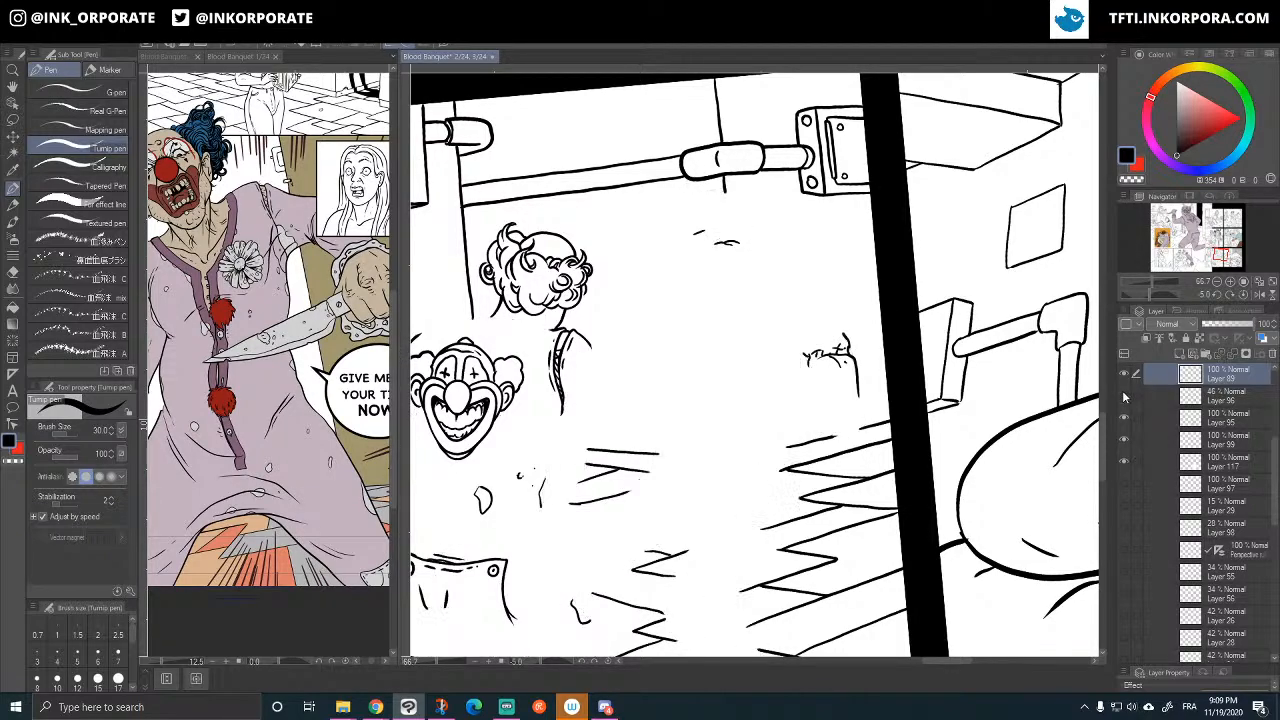
{"action": "left_click", "coordinate": [1124, 397]}
- Pan to the mohawked man's head and ink a small curled mark on the side of his scalp on Layer 89
{"action": "left_click", "coordinate": [1232, 400]}
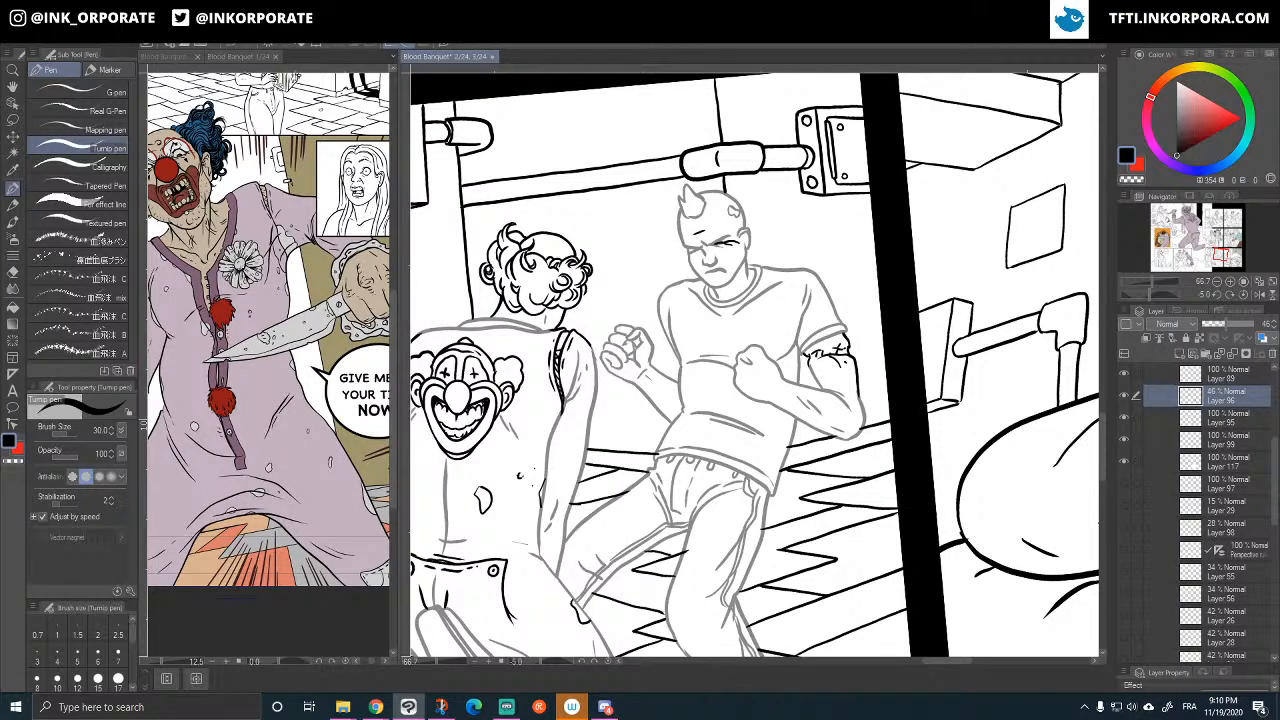
{"action": "left_click_drag", "start_coordinate": [730, 274], "coordinate": [738, 326]}
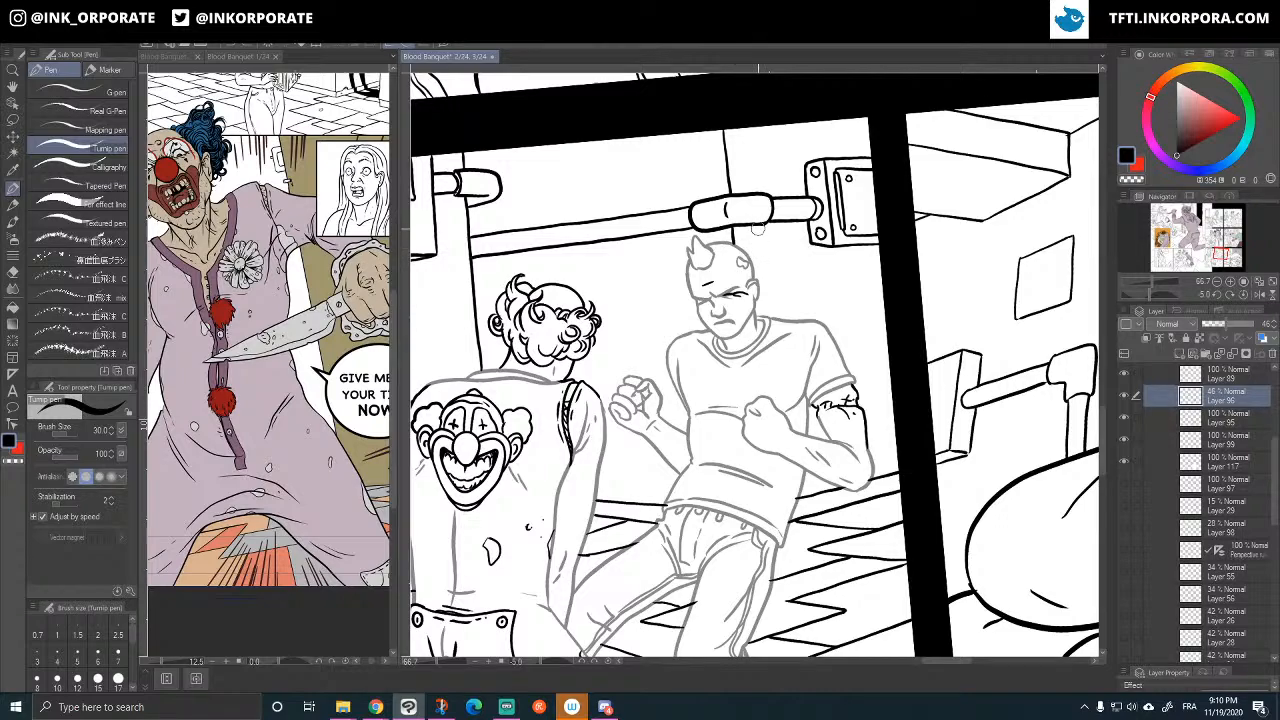
{"action": "left_click", "coordinate": [1232, 379]}
{"action": "mouse_move", "coordinate": [738, 258]}
{"action": "left_mouse_down"}
{"action": "mouse_move", "coordinate": [752, 252]}
{"action": "mouse_move", "coordinate": [742, 266]}
{"action": "left_mouse_up"}
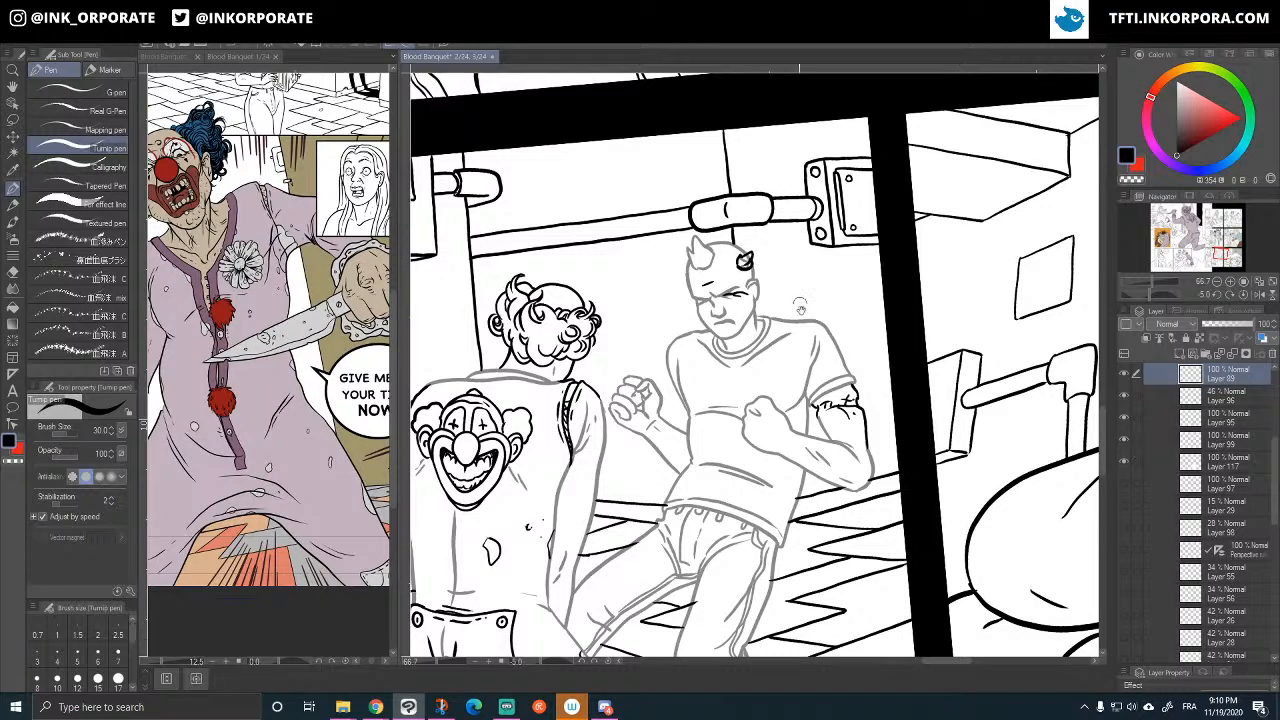
- Ink a small mark at the edge of the mohawked man's forehead and short lines on his raised fist and wrist
{"action": "left_click_drag", "start_coordinate": [800, 305], "coordinate": [840, 263]}
{"action": "left_click_drag", "start_coordinate": [732, 230], "coordinate": [720, 238]}
{"action": "left_click_drag", "start_coordinate": [858, 339], "coordinate": [856, 231]}
{"action": "left_click_drag", "start_coordinate": [790, 268], "coordinate": [798, 286]}
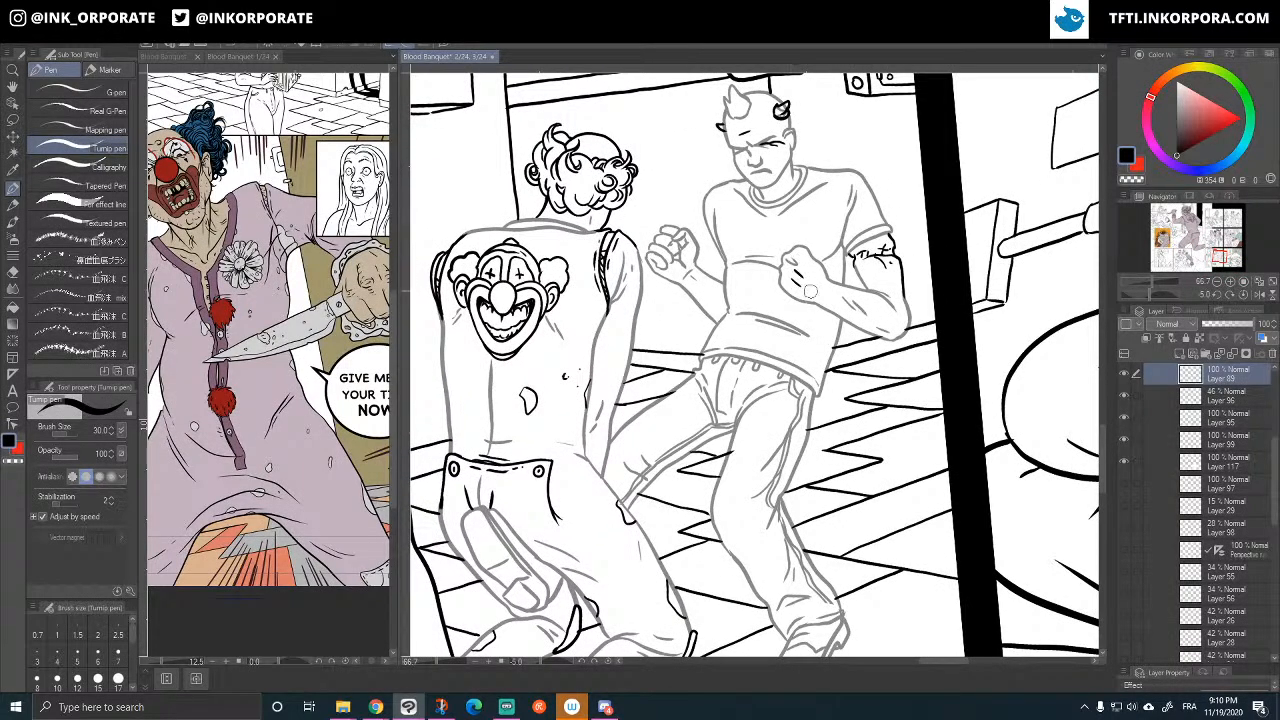
- Set Layer 96 to 100% opacity and straighten the canvas to view the whole panel
{"action": "left_click", "coordinate": [1244, 395]}
{"action": "left_click_drag", "start_coordinate": [1237, 330], "coordinate": [1266, 328]}
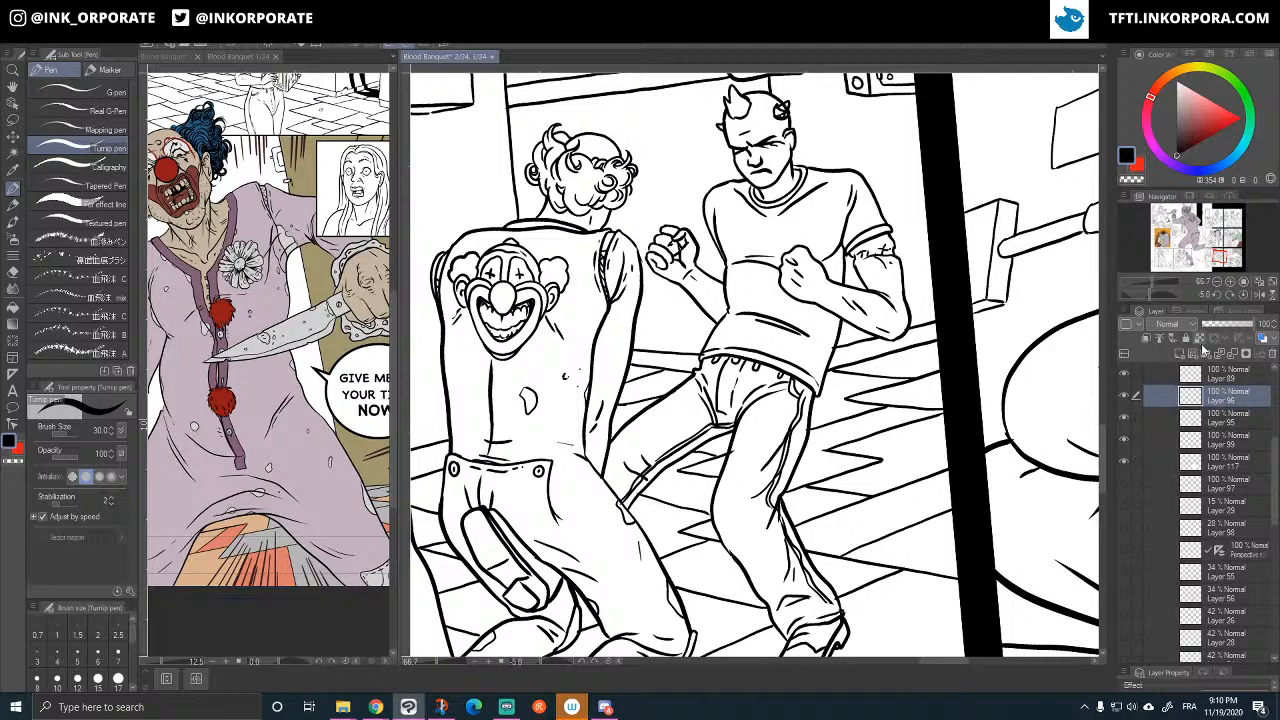
{"action": "key", "text": "ctrl+minus"}
{"action": "key", "text": "ctrl+minus"}
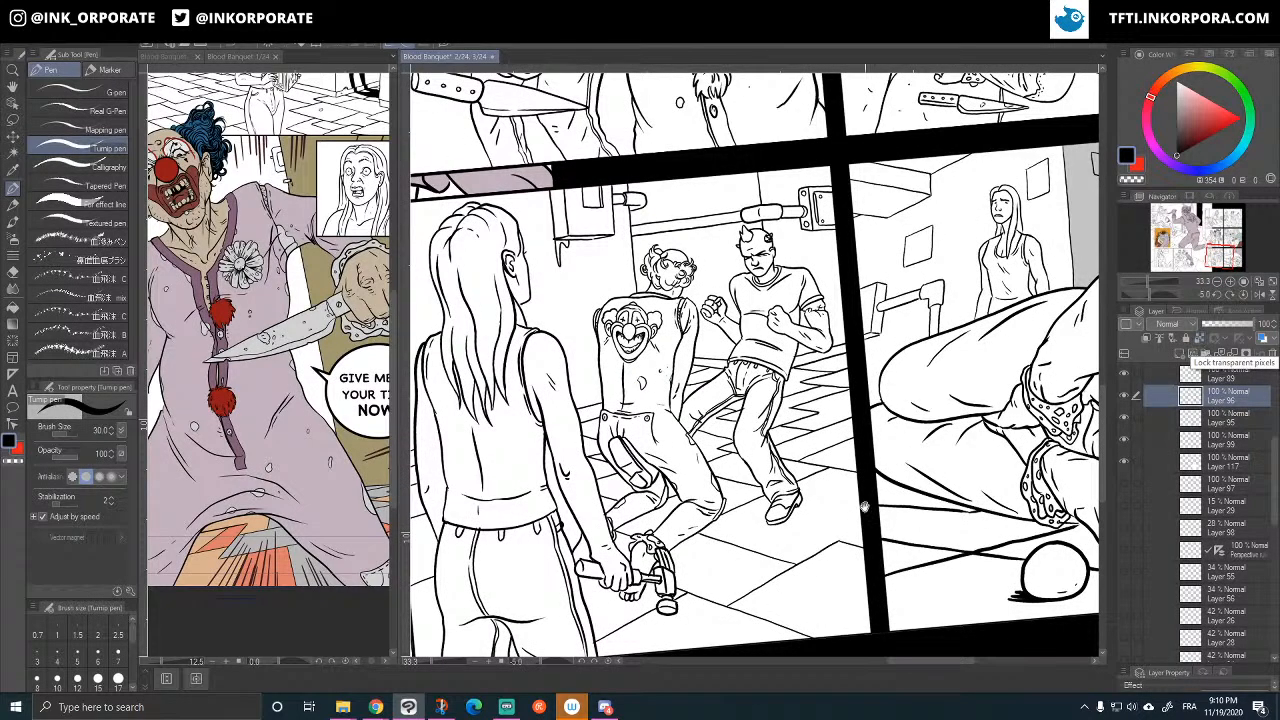
{"action": "left_click_drag", "start_coordinate": [863, 506], "coordinate": [861, 477]}
{"action": "key", "text": "asciicircum"}
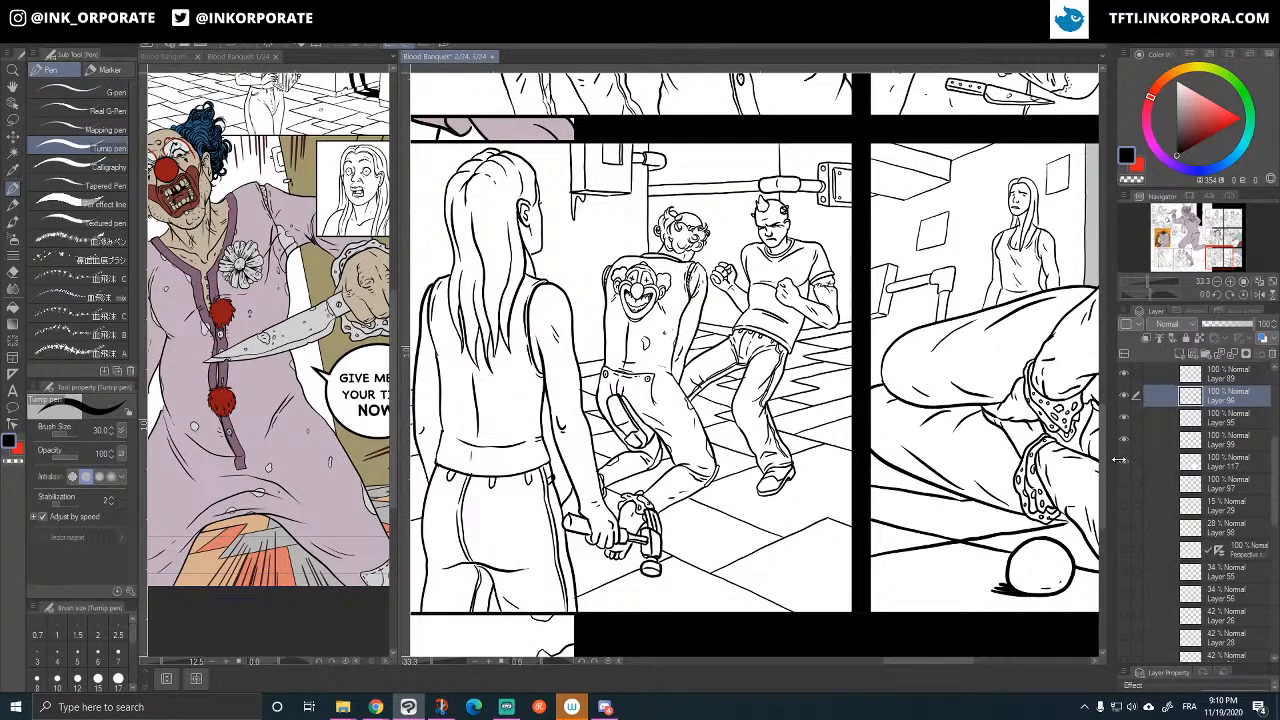
- Toggle the visibility of Layers 117 and 99 to check their contents, and make Layer 99 active
{"action": "left_click", "coordinate": [1123, 462]}
{"action": "left_click", "coordinate": [1123, 462]}
{"action": "left_click", "coordinate": [1123, 440]}
{"action": "left_click", "coordinate": [1123, 440]}
{"action": "left_click", "coordinate": [1175, 447]}
- Ink a jagged chipped corner and cracks along the floor tile in front of the two fighters
{"action": "scroll", "coordinate": [495, 555], "scroll_direction": "down", "scroll_amount": 4}
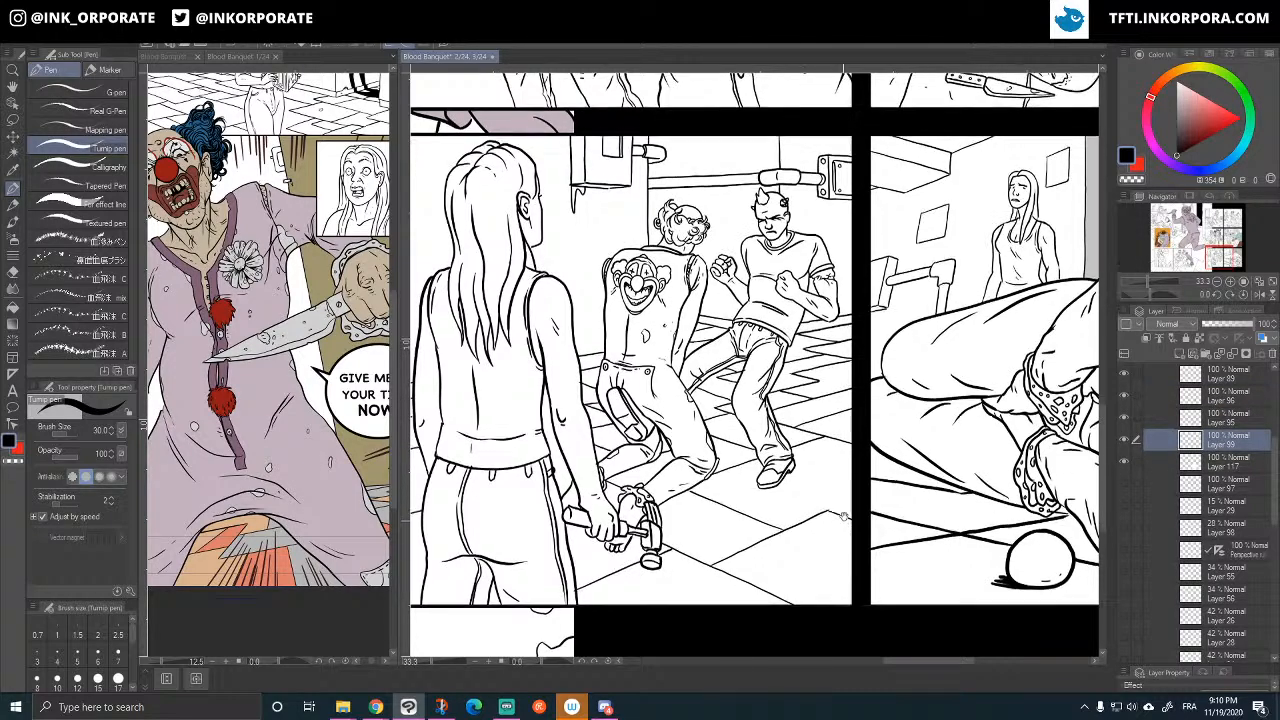
{"action": "mouse_move", "coordinate": [735, 425]}
{"action": "left_mouse_down"}
{"action": "mouse_move", "coordinate": [811, 346]}
{"action": "mouse_move", "coordinate": [803, 363]}
{"action": "mouse_move", "coordinate": [793, 332]}
{"action": "mouse_move", "coordinate": [756, 394]}
{"action": "left_mouse_up"}
{"action": "key", "text": "ctrl+z"}
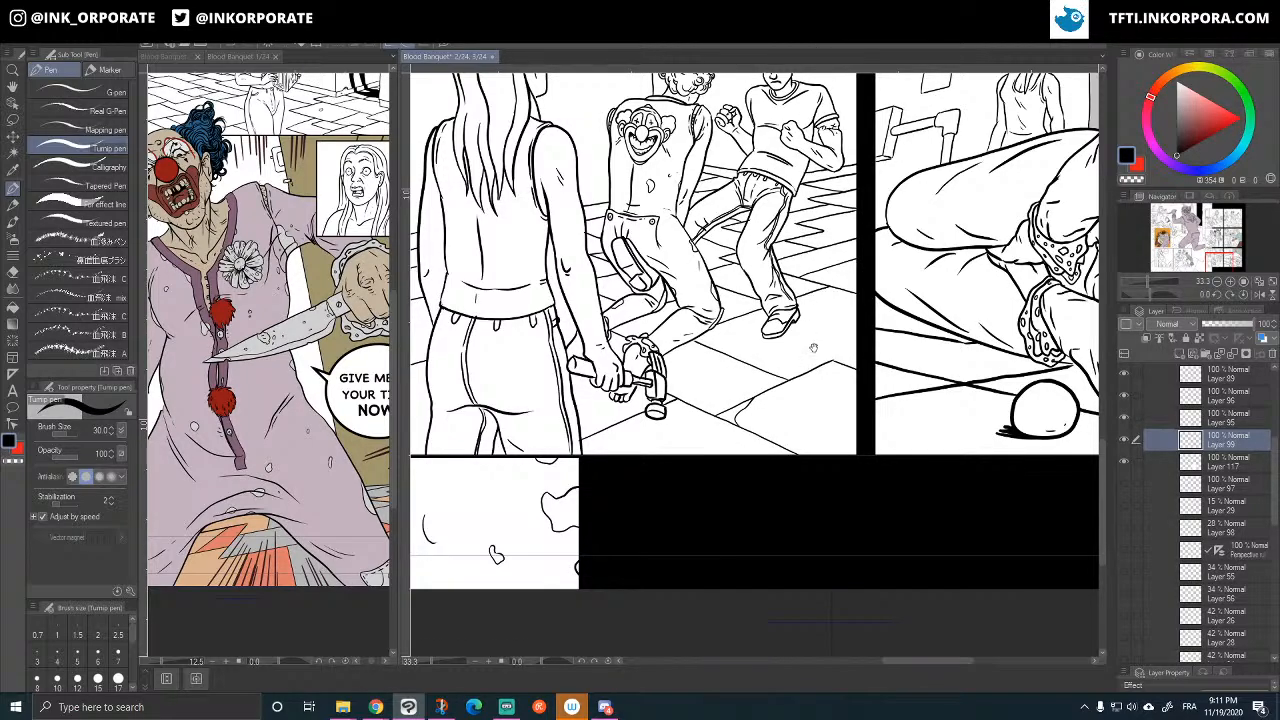
{"action": "left_click_drag", "start_coordinate": [496, 556], "coordinate": [581, 454]}
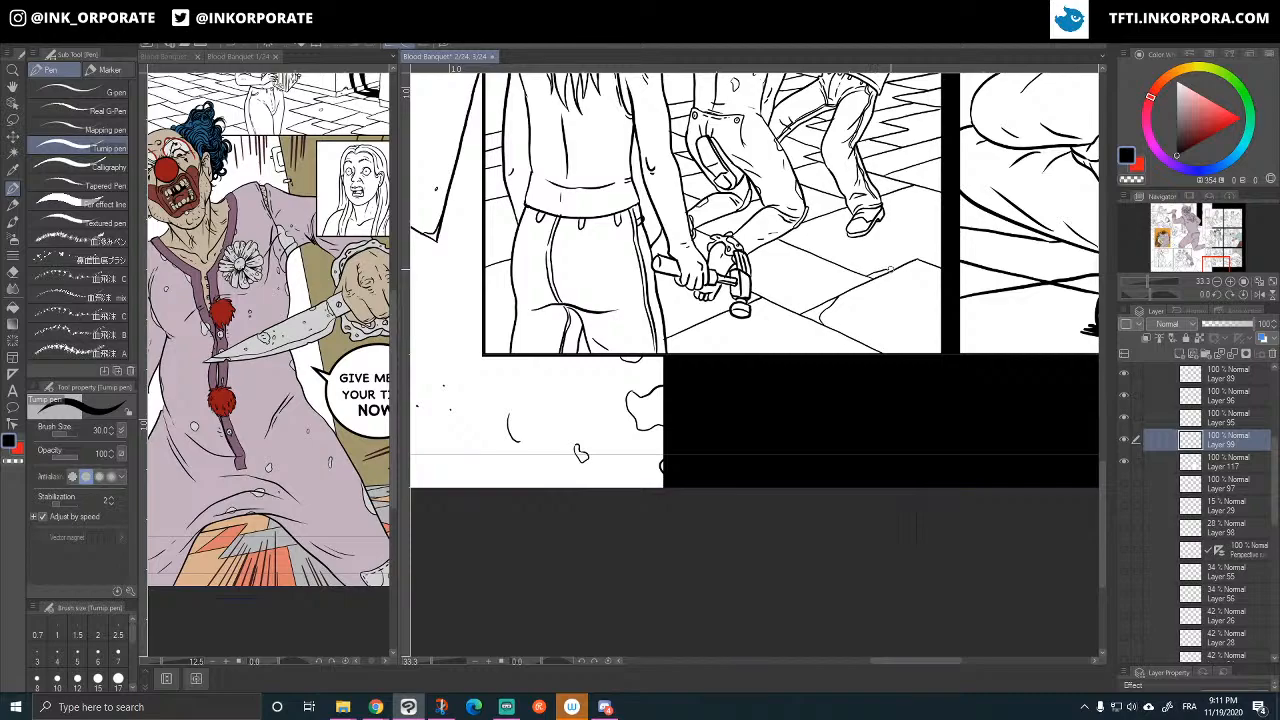
{"action": "left_click_drag", "start_coordinate": [792, 324], "coordinate": [842, 382]}
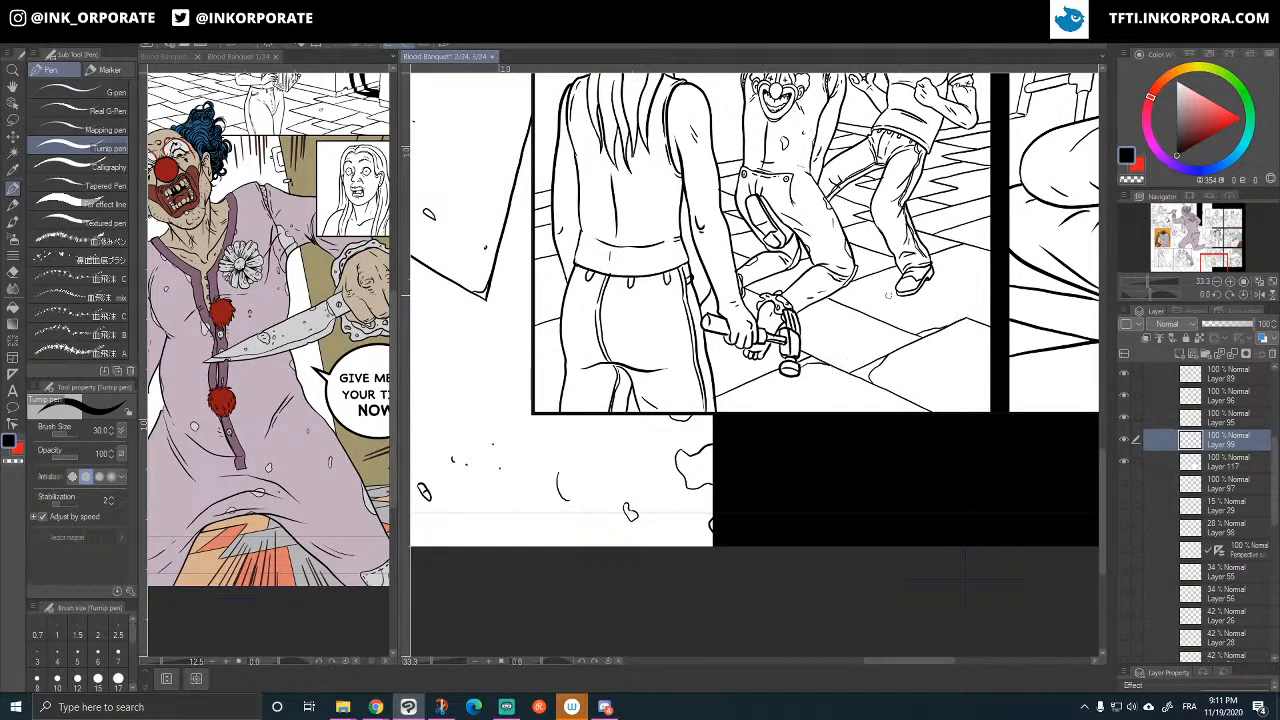
{"action": "mouse_move", "coordinate": [879, 283]}
{"action": "left_mouse_down"}
{"action": "mouse_move", "coordinate": [872, 336]}
{"action": "mouse_move", "coordinate": [831, 418]}
{"action": "left_mouse_up"}
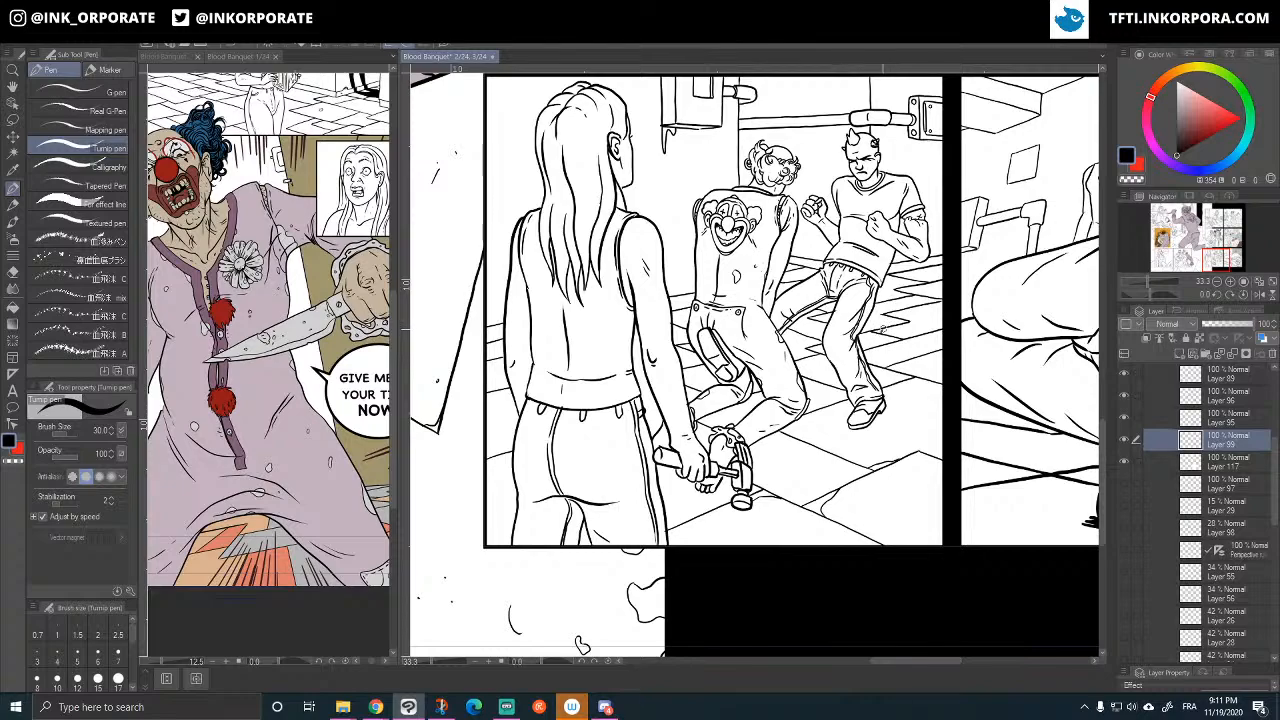
{"action": "left_click_drag", "start_coordinate": [938, 283], "coordinate": [900, 317]}
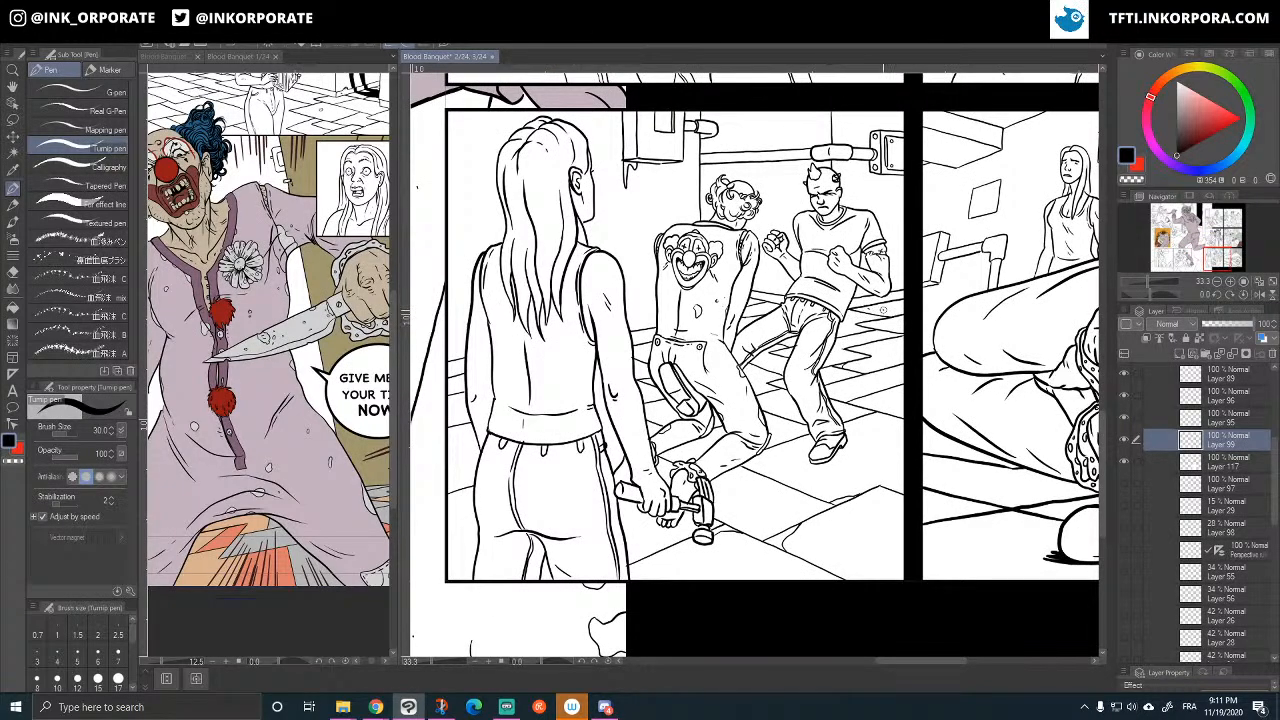
{"action": "left_click_drag", "start_coordinate": [882, 405], "coordinate": [866, 234]}
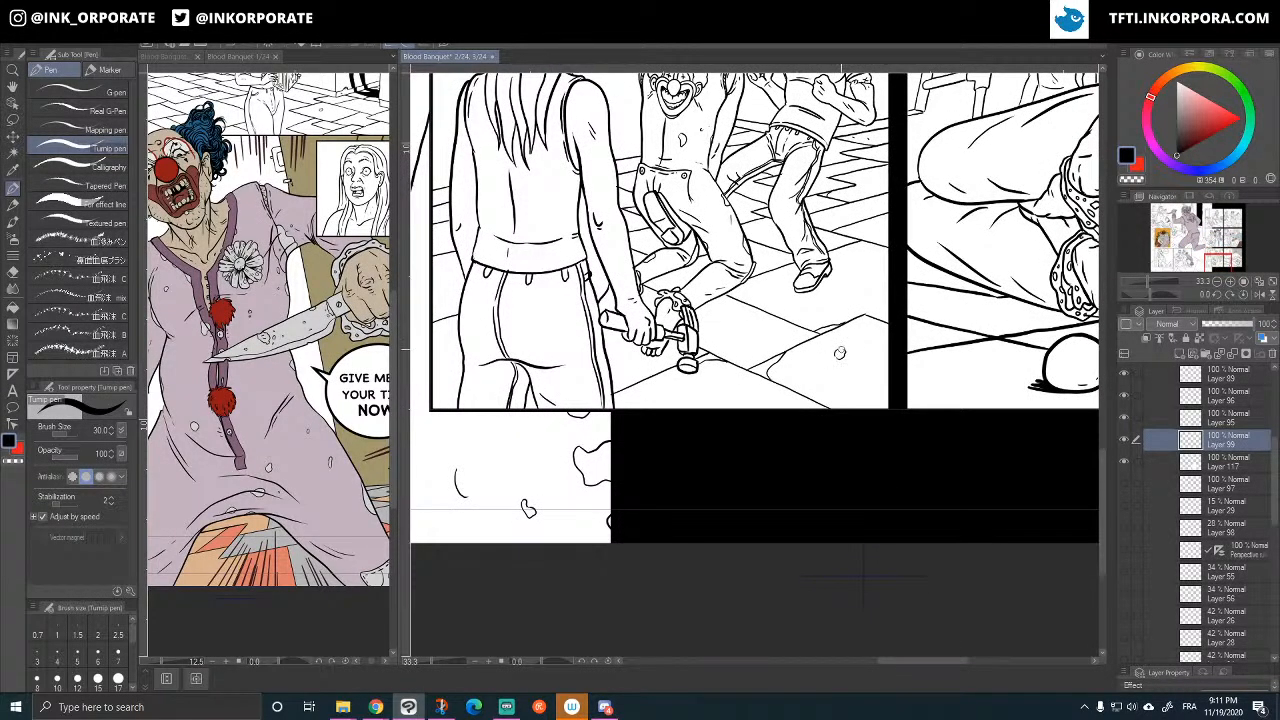
- Ink small pebbles and pits on the chipped tile and short nicks on the neighbouring floor tiles
{"action": "left_click_drag", "start_coordinate": [863, 377], "coordinate": [864, 380]}
{"action": "left_click_drag", "start_coordinate": [835, 434], "coordinate": [879, 430]}
{"action": "left_click_drag", "start_coordinate": [798, 405], "coordinate": [829, 404]}
{"action": "left_click_drag", "start_coordinate": [735, 387], "coordinate": [824, 335]}
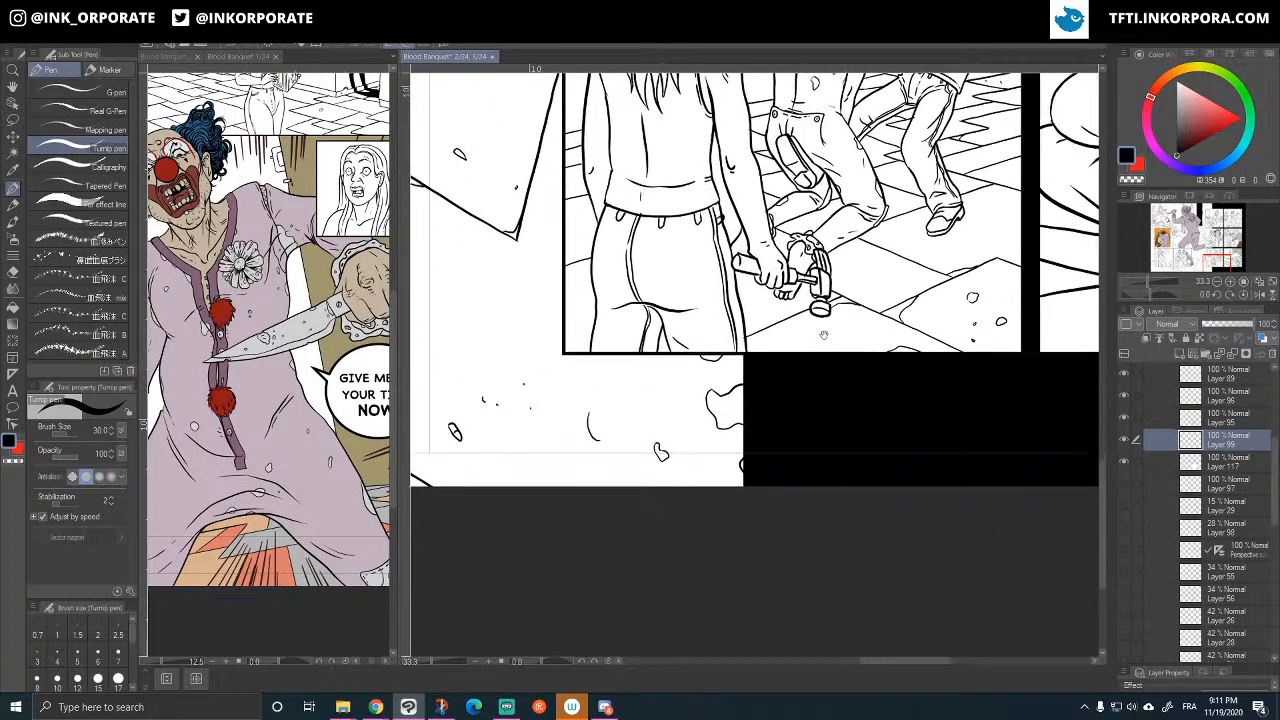
{"action": "left_click_drag", "start_coordinate": [768, 301], "coordinate": [770, 304]}
{"action": "left_click_drag", "start_coordinate": [1002, 297], "coordinate": [996, 276]}
{"action": "left_click_drag", "start_coordinate": [806, 331], "coordinate": [796, 391]}
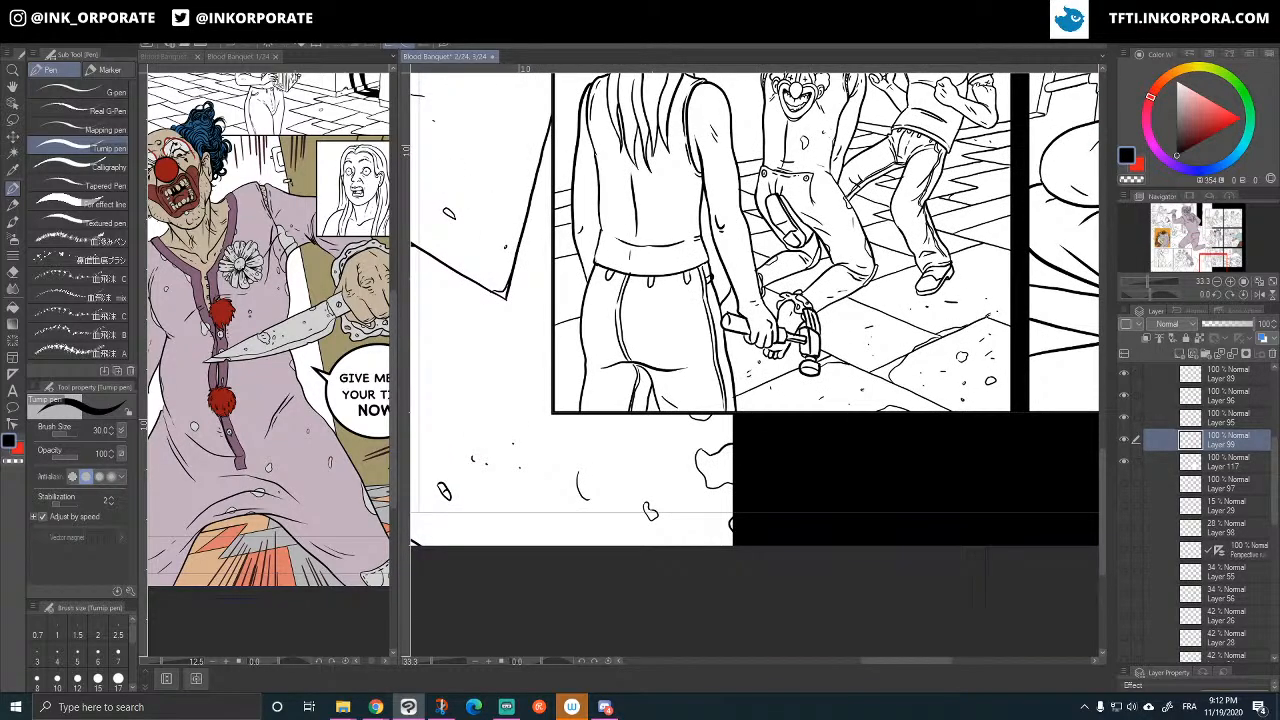
- Scatter more pebbles and specks over the chipped tile and the floor beside the long-haired woman's legs, and check them at page scale
{"action": "mouse_move", "coordinate": [949, 321]}
{"action": "left_mouse_down"}
{"action": "mouse_move", "coordinate": [836, 308]}
{"action": "mouse_move", "coordinate": [892, 286]}
{"action": "left_mouse_up"}
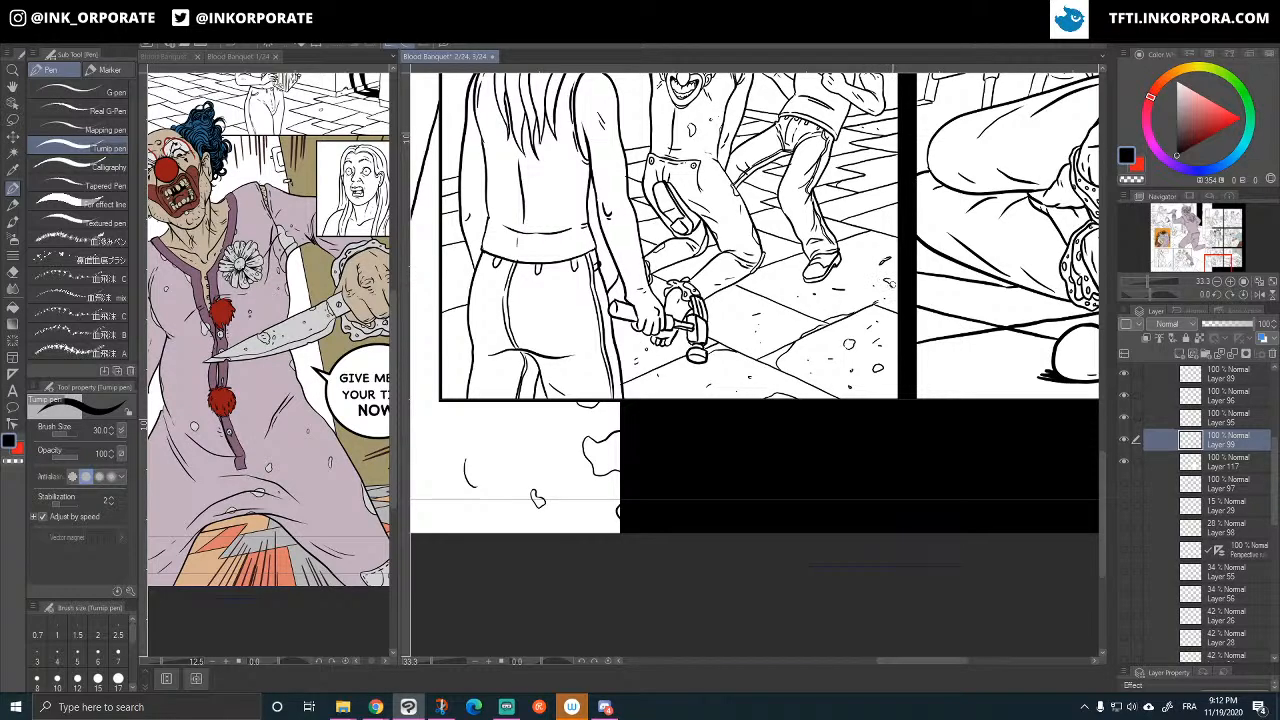
{"action": "left_click_drag", "start_coordinate": [537, 500], "coordinate": [580, 412]}
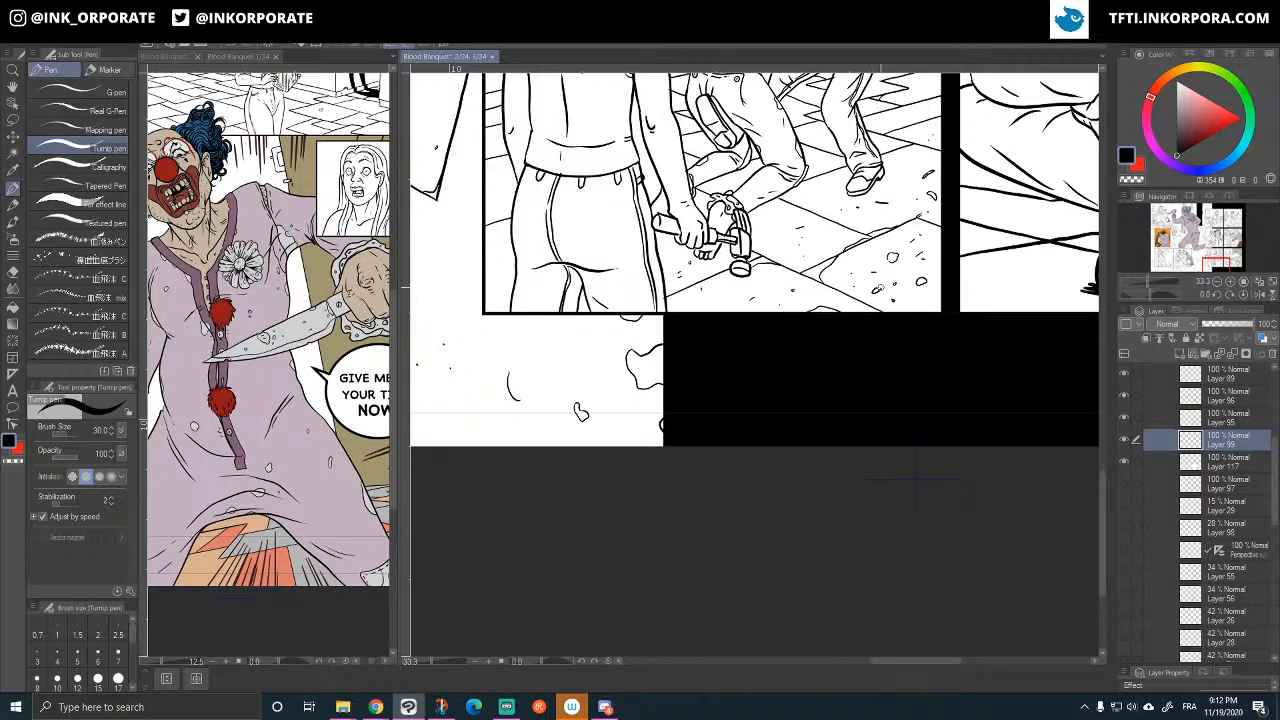
{"action": "mouse_move", "coordinate": [873, 290]}
{"action": "left_mouse_down"}
{"action": "mouse_move", "coordinate": [938, 290]}
{"action": "mouse_move", "coordinate": [898, 291]}
{"action": "left_mouse_up"}
{"action": "left_click_drag", "start_coordinate": [768, 338], "coordinate": [739, 474]}
{"action": "left_click_drag", "start_coordinate": [555, 438], "coordinate": [833, 371]}
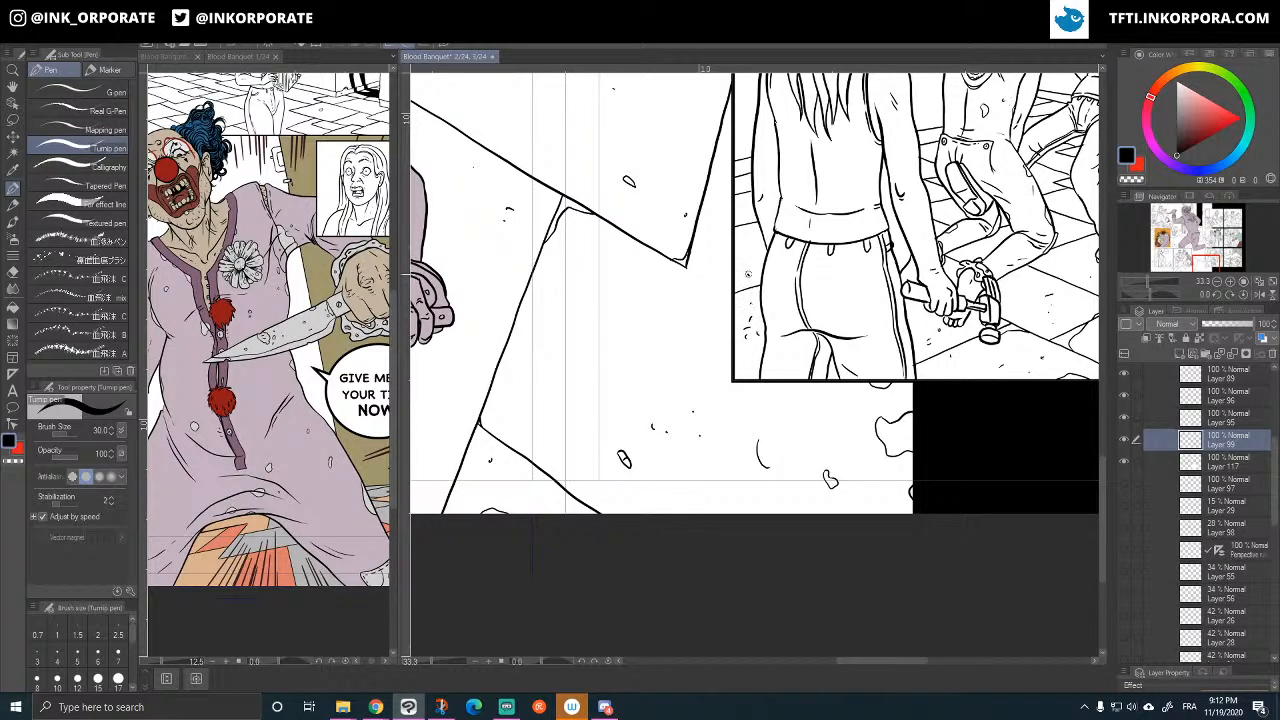
{"action": "scroll", "coordinate": [754, 270], "scroll_direction": "down", "scroll_amount": 3}
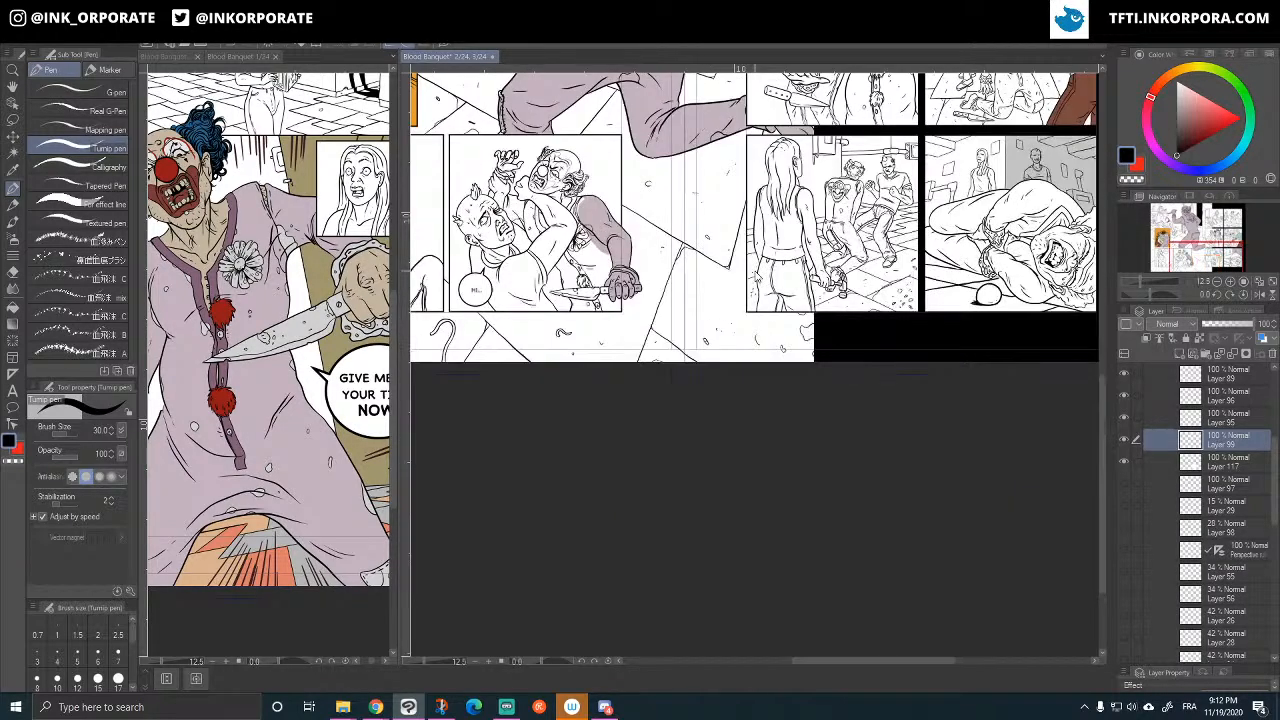
{"action": "scroll", "coordinate": [754, 270], "scroll_direction": "up", "scroll_amount": 3}
{"action": "left_click_drag", "start_coordinate": [834, 472], "coordinate": [634, 632]}
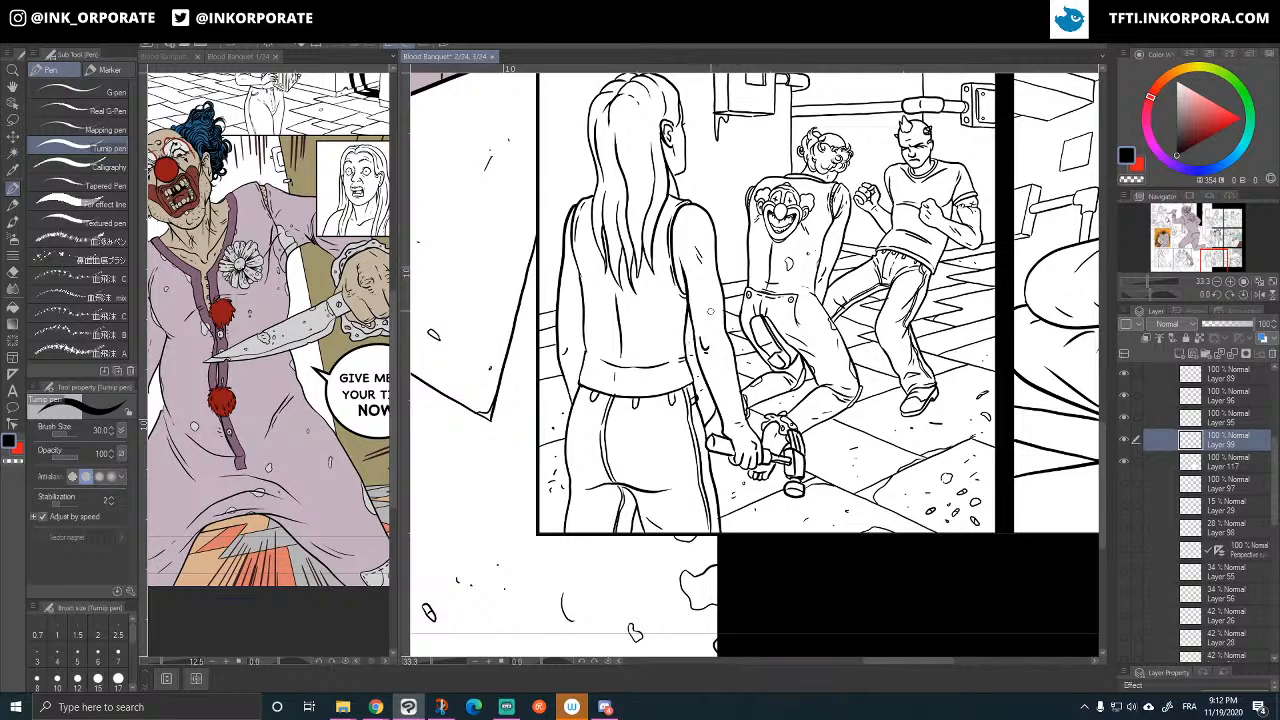
- Rotate the canvas to -25° and ink fine cracks and specks on the floor tiles behind the long-haired woman
{"action": "key", "text": "minus"}
{"action": "key", "text": "minus"}
{"action": "key", "text": "minus"}
{"action": "key", "text": "minus"}
{"action": "key", "text": "minus"}
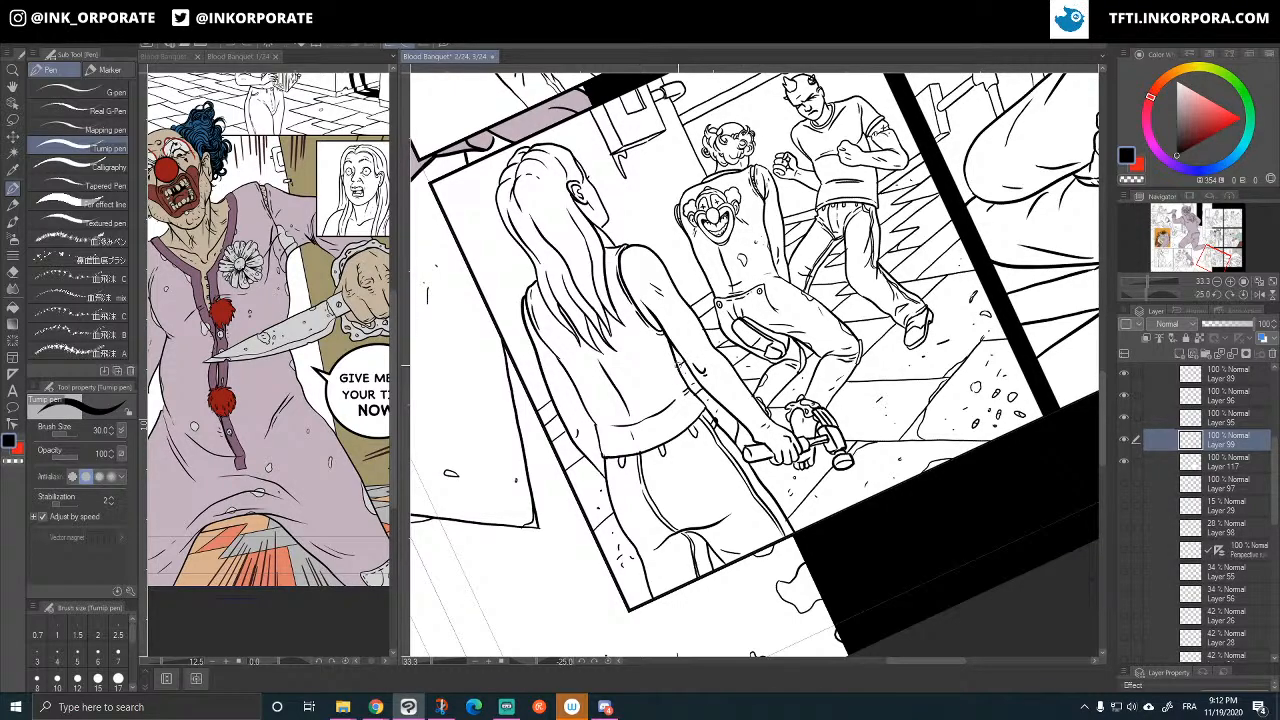
{"action": "left_click_drag", "start_coordinate": [907, 348], "coordinate": [863, 294]}
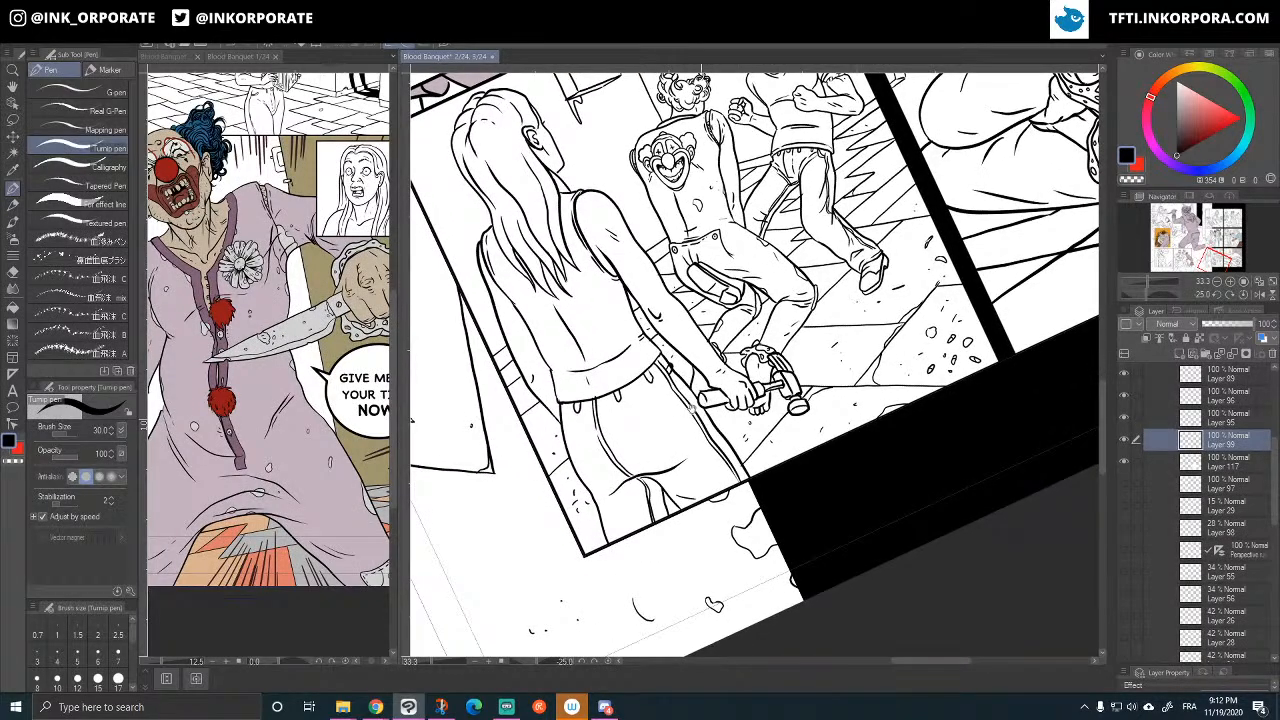
{"action": "left_click_drag", "start_coordinate": [686, 402], "coordinate": [886, 293]}
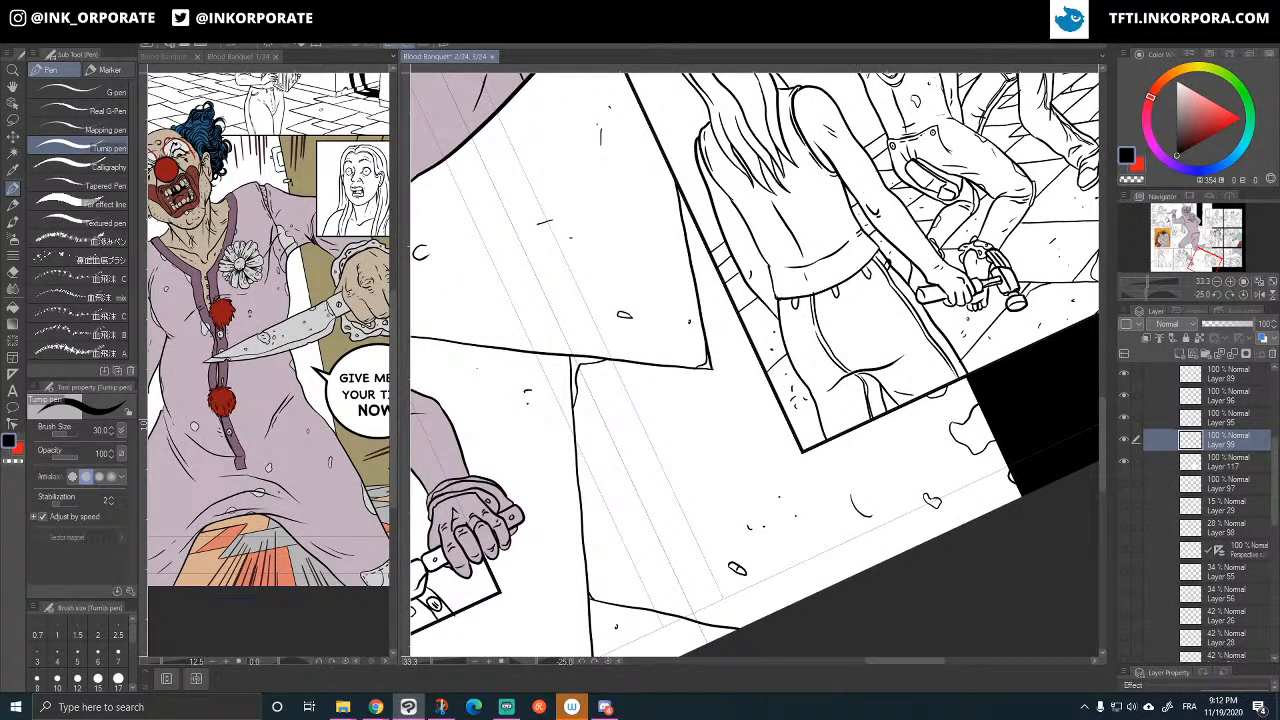
{"action": "mouse_move", "coordinate": [739, 291]}
{"action": "left_mouse_down"}
{"action": "mouse_move", "coordinate": [749, 297]}
{"action": "mouse_move", "coordinate": [690, 376]}
{"action": "mouse_move", "coordinate": [577, 446]}
{"action": "left_mouse_up"}
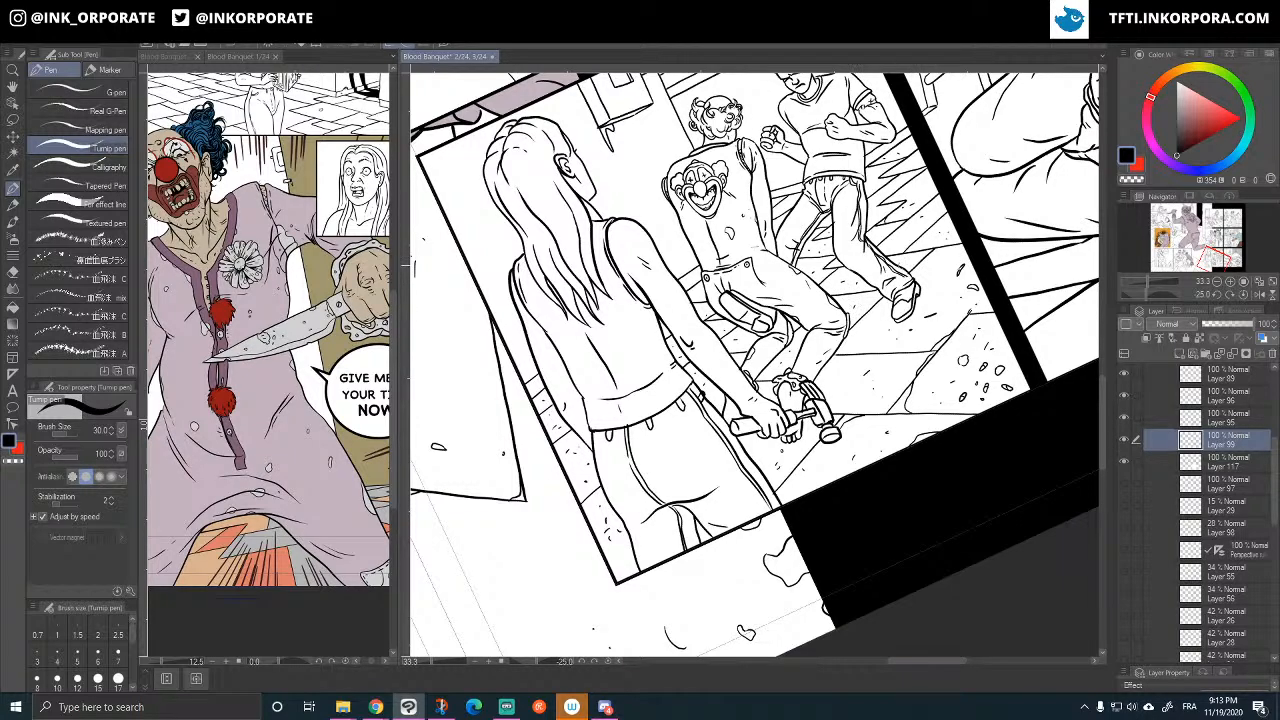
{"action": "left_click_drag", "start_coordinate": [910, 232], "coordinate": [834, 349]}
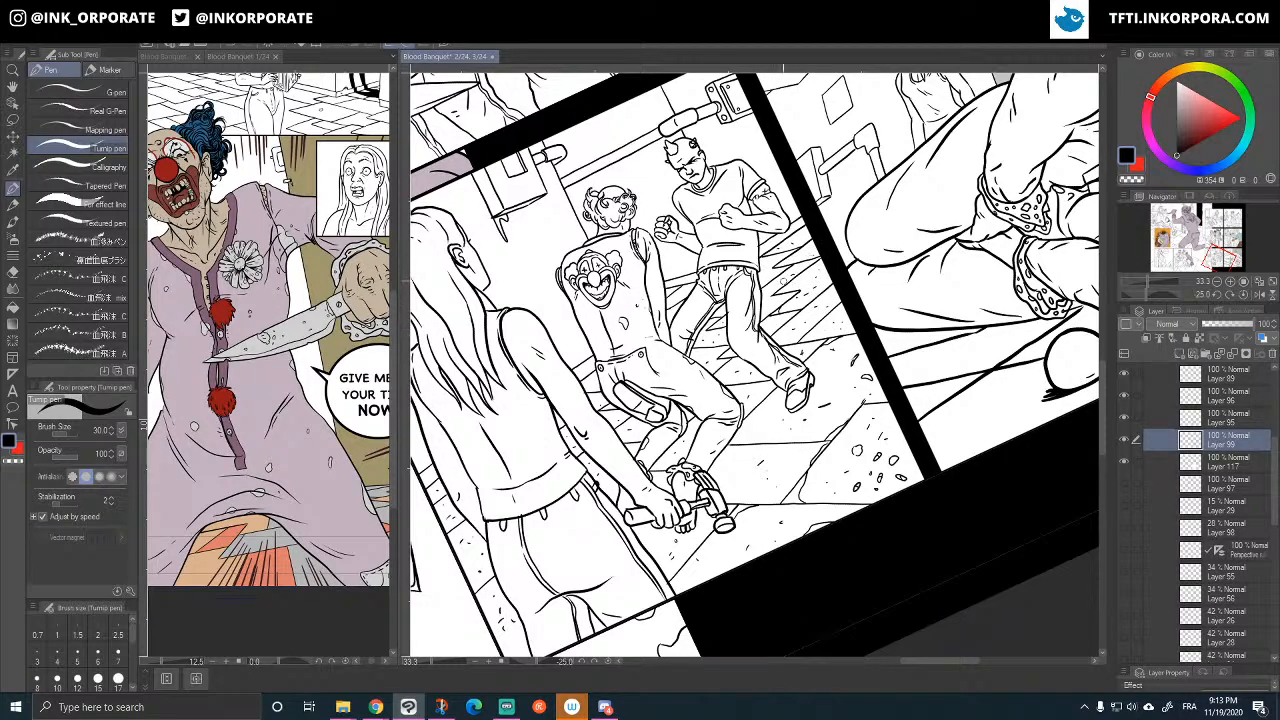
{"action": "left_click_drag", "start_coordinate": [791, 315], "coordinate": [968, 224]}
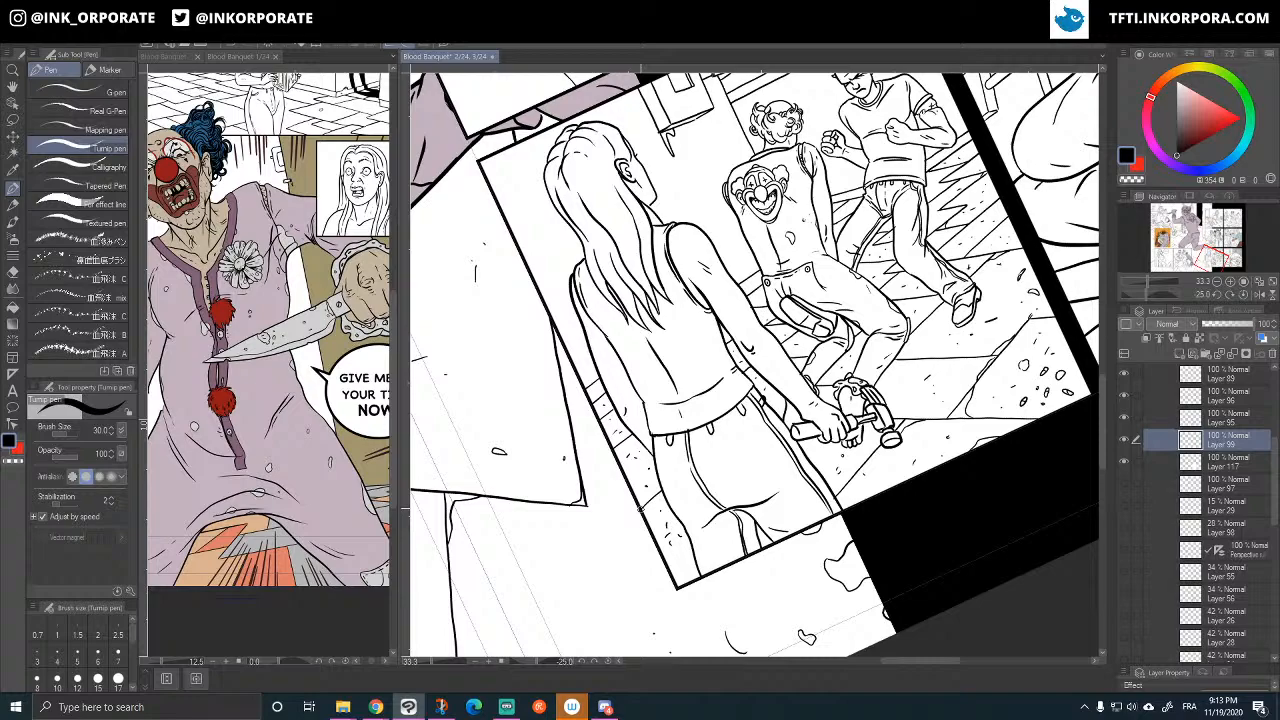
{"action": "left_click_drag", "start_coordinate": [641, 512], "coordinate": [661, 489]}
{"action": "left_click_drag", "start_coordinate": [760, 398], "coordinate": [856, 408]}
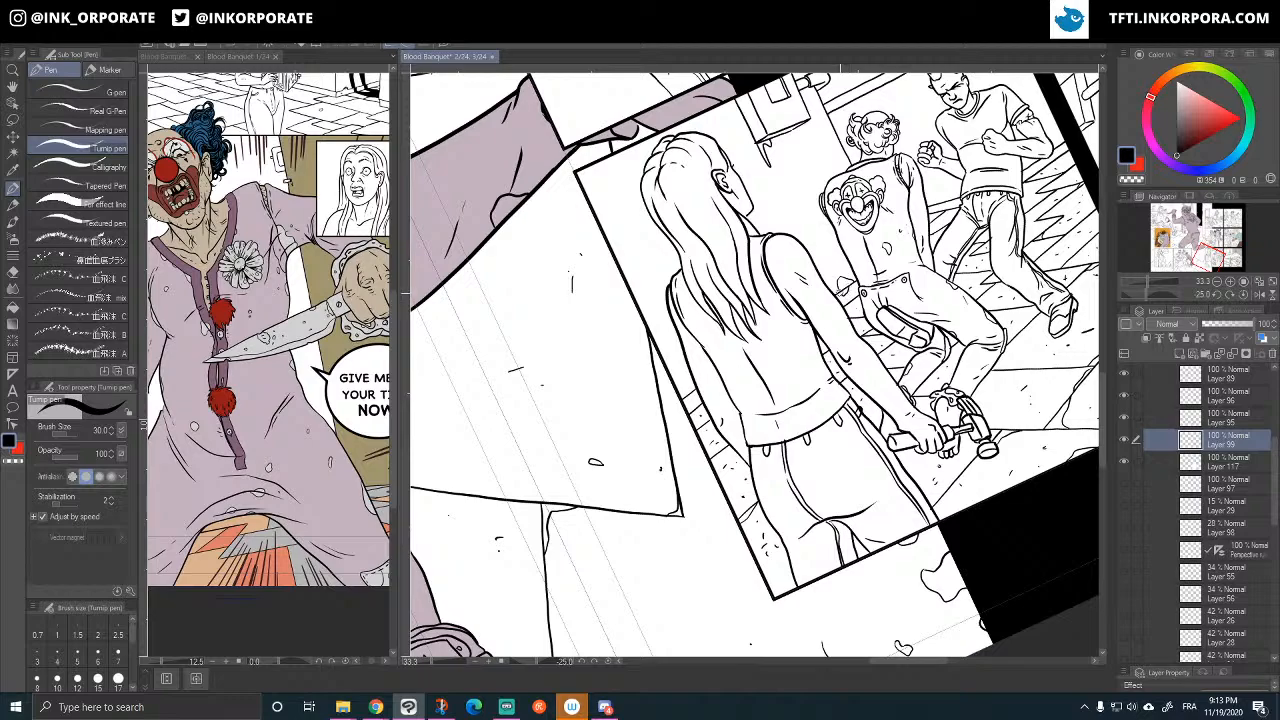
- Ink pits, a chipped corner and specks on the wall box, the nearby pipe end and the surrounding wall
{"action": "left_click_drag", "start_coordinate": [784, 114], "coordinate": [866, 308]}
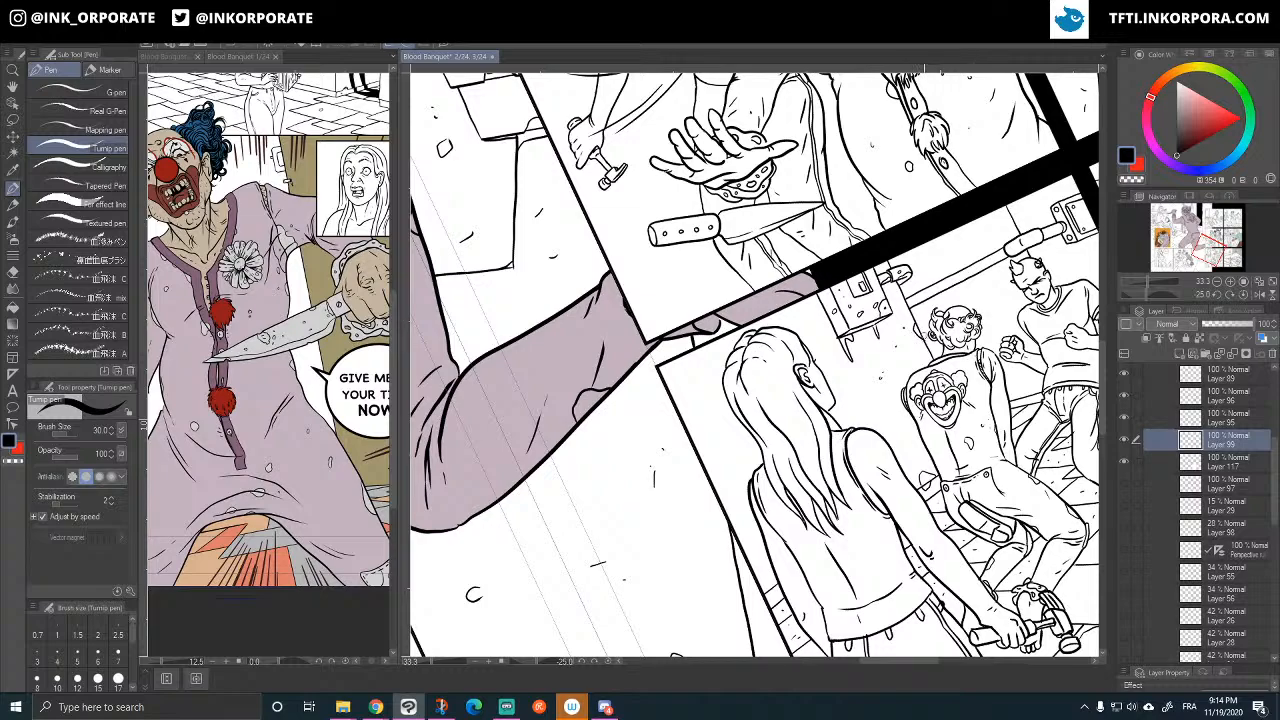
{"action": "scroll", "coordinate": [940, 264], "scroll_direction": "up", "scroll_amount": 5}
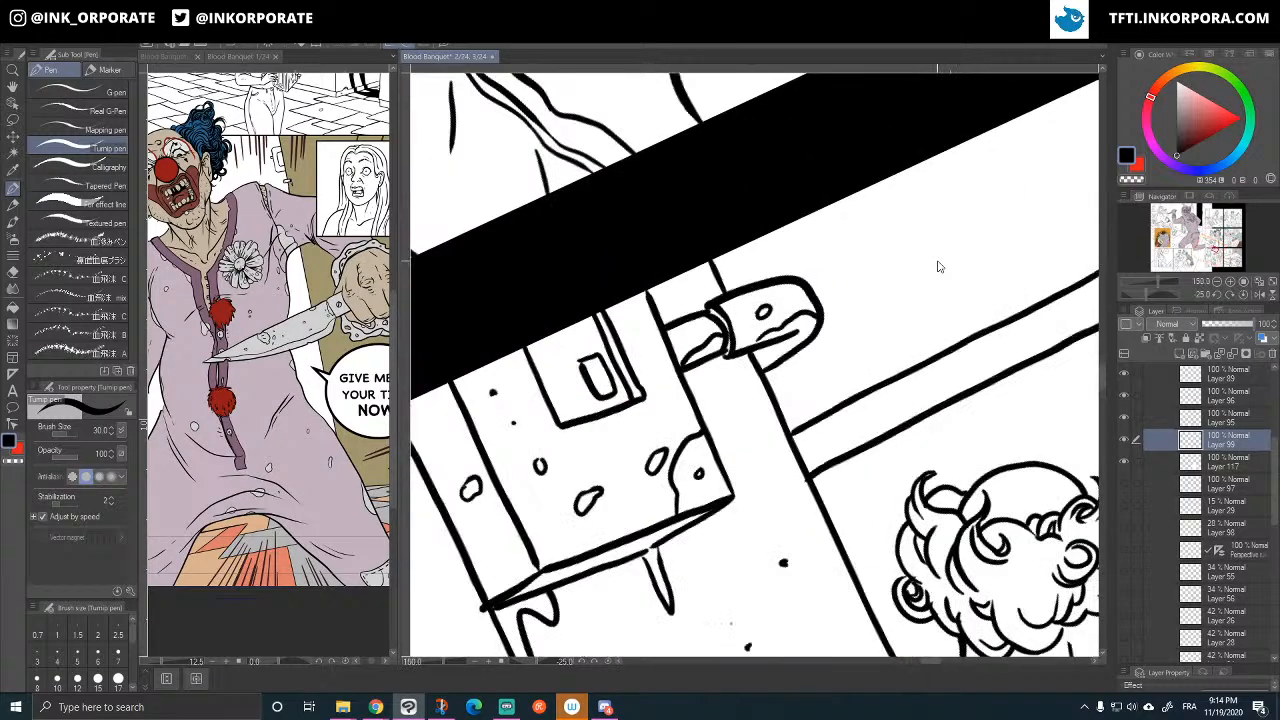
- Break the wall's vertical edge line near the clown's head and ink a small chipped notch in the gap
{"action": "mouse_move", "coordinate": [913, 577]}
{"action": "left_mouse_down"}
{"action": "mouse_move", "coordinate": [900, 274]}
{"action": "mouse_move", "coordinate": [855, 295]}
{"action": "left_mouse_up"}
{"action": "key", "text": "asciicircum"}
{"action": "key", "text": "asciicircum"}
{"action": "key", "text": "asciicircum"}
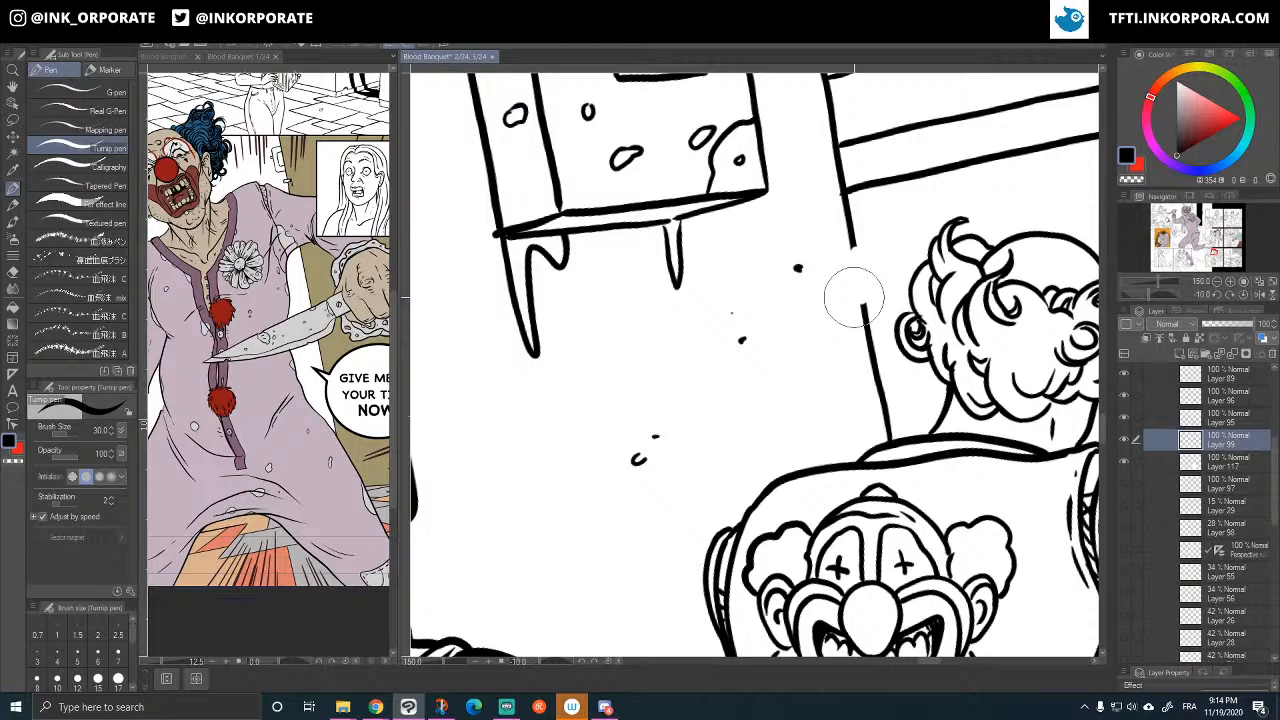
{"action": "key", "text": "p"}
{"action": "mouse_move", "coordinate": [849, 249]}
{"action": "left_mouse_down"}
{"action": "mouse_move", "coordinate": [851, 294]}
{"action": "mouse_move", "coordinate": [866, 306]}
{"action": "mouse_move", "coordinate": [846, 248]}
{"action": "left_mouse_up"}
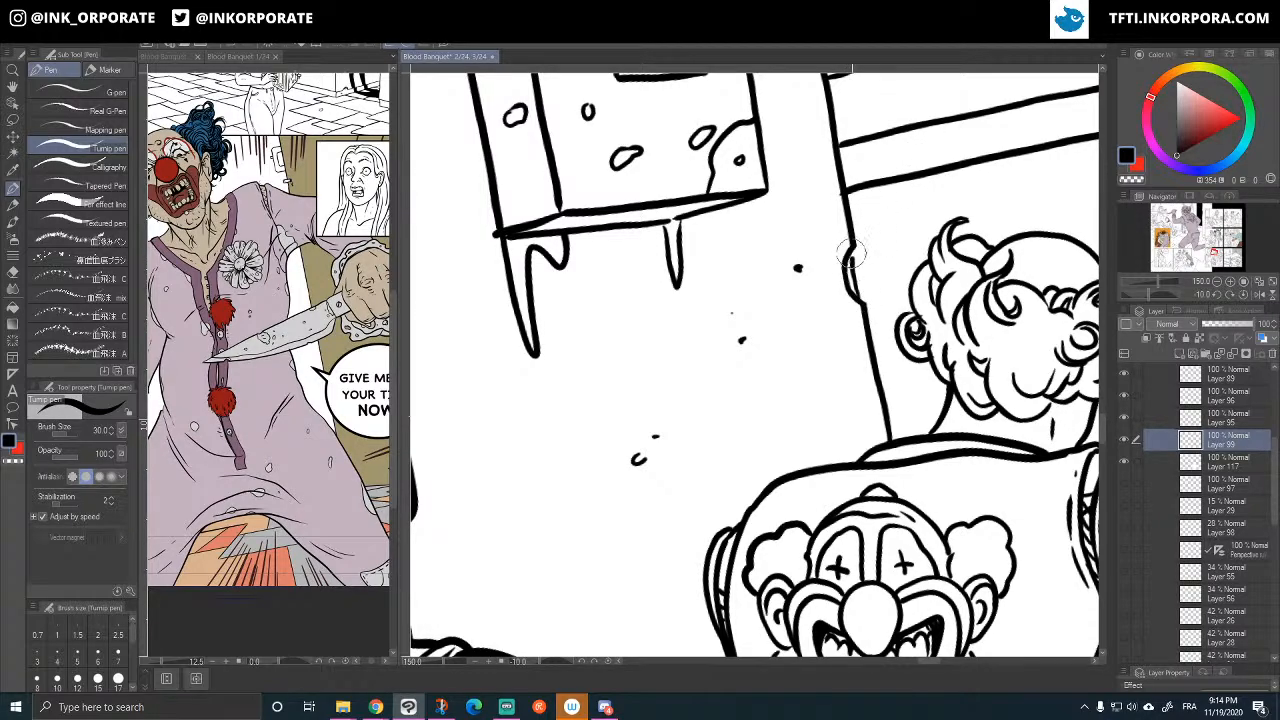
- Rotate the canvas and ink the underside of the wall box solid black above the drips
{"action": "left_click_drag", "start_coordinate": [617, 387], "coordinate": [796, 511]}
{"action": "key", "text": "asciicircum"}
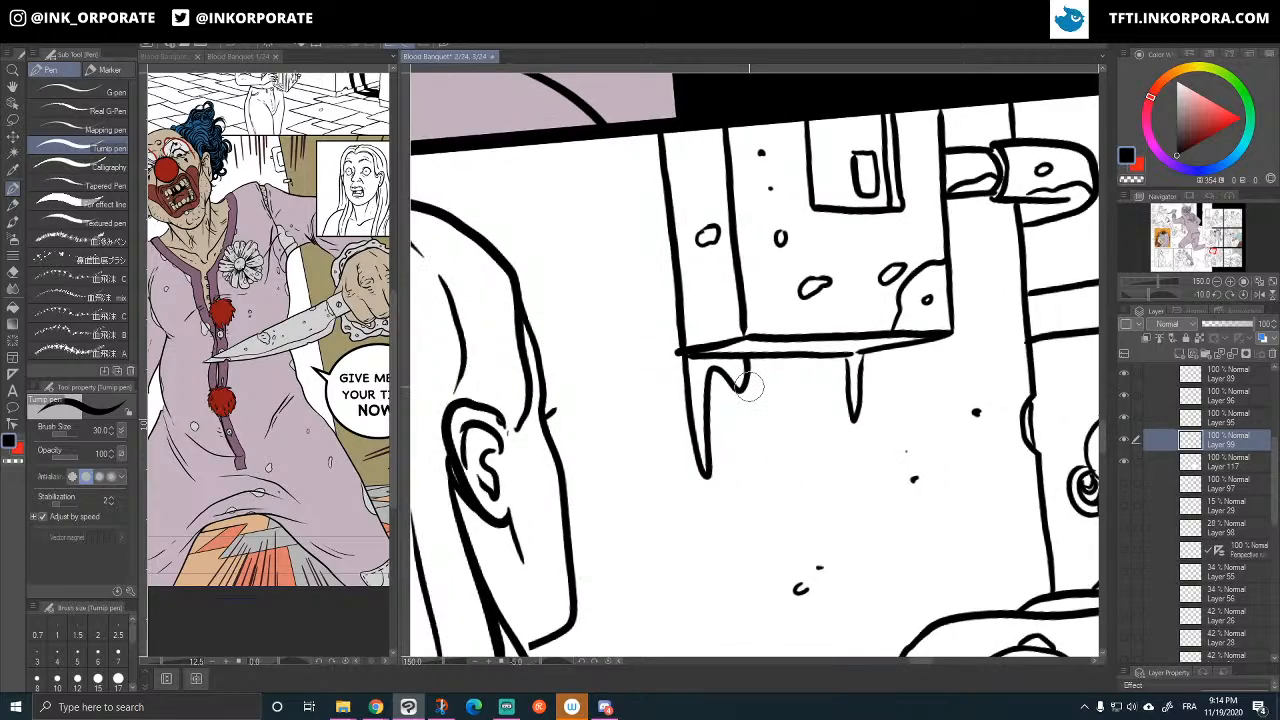
{"action": "key", "text": "asciicircum"}
{"action": "key", "text": "asciicircum"}
{"action": "key", "text": "asciicircum"}
{"action": "key", "text": "asciicircum"}
{"action": "key", "text": "asciicircum"}
{"action": "key", "text": "asciicircum"}
{"action": "key", "text": "asciicircum"}
{"action": "key", "text": "asciicircum"}
{"action": "key", "text": "asciicircum"}
{"action": "key", "text": "asciicircum"}
{"action": "key", "text": "asciicircum"}
{"action": "key", "text": "asciicircum"}
{"action": "key", "text": "asciicircum"}
{"action": "key", "text": "asciicircum"}
{"action": "key", "text": "asciicircum"}
{"action": "key", "text": "asciicircum"}
{"action": "key", "text": "asciicircum"}
{"action": "key", "text": "asciicircum"}
{"action": "key", "text": "asciicircum"}
{"action": "key", "text": "asciicircum"}
{"action": "key", "text": "asciicircum"}
{"action": "key", "text": "asciicircum"}
{"action": "key", "text": "asciicircum"}
{"action": "key", "text": "asciicircum"}
{"action": "key", "text": "asciicircum"}
{"action": "key", "text": "asciicircum"}
{"action": "key", "text": "asciicircum"}
{"action": "key", "text": "asciicircum"}
{"action": "key", "text": "asciicircum"}
{"action": "key", "text": "asciicircum"}
{"action": "key", "text": "asciicircum"}
{"action": "key", "text": "asciicircum"}
{"action": "key", "text": "asciicircum"}
{"action": "key", "text": "asciicircum"}
{"action": "key", "text": "asciicircum"}
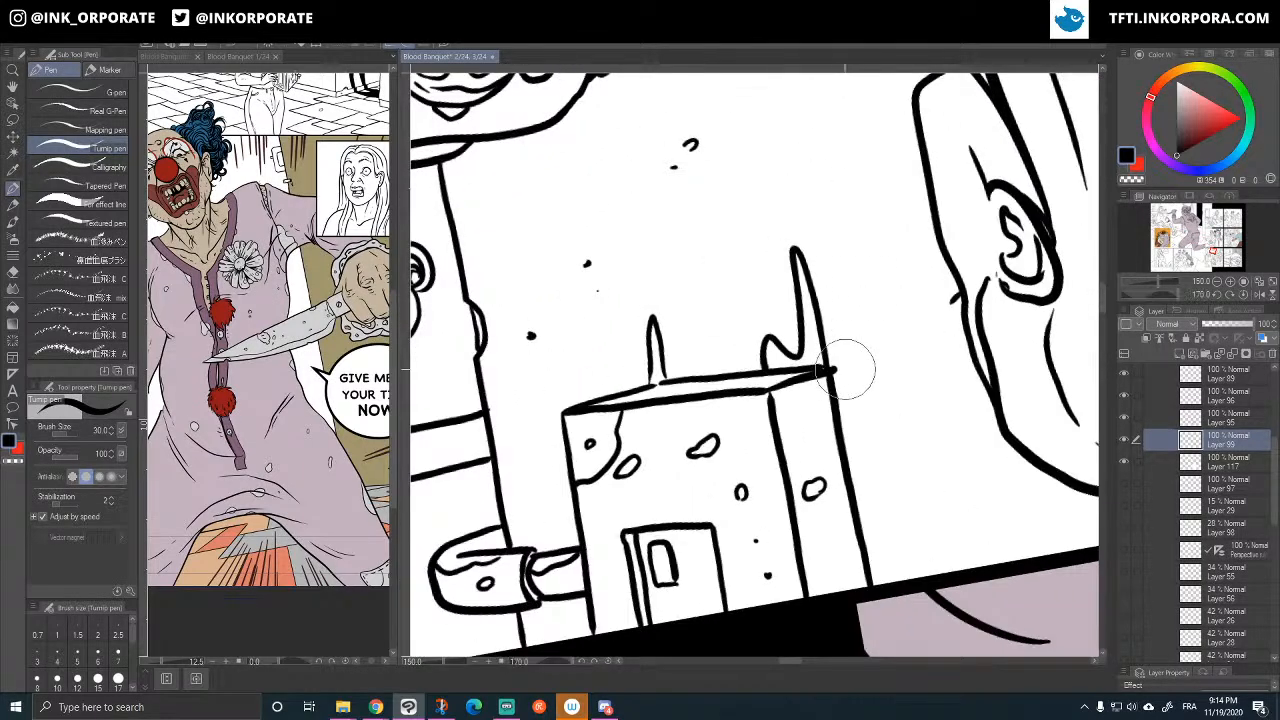
{"action": "key", "text": "asciicircum"}
{"action": "key", "text": "asciicircum"}
{"action": "key", "text": "asciicircum"}
{"action": "key", "text": "asciicircum"}
{"action": "key", "text": "asciicircum"}
{"action": "key", "text": "asciicircum"}
{"action": "key", "text": "asciicircum"}
{"action": "key", "text": "asciicircum"}
{"action": "key", "text": "asciicircum"}
{"action": "key", "text": "asciicircum"}
{"action": "key", "text": "asciicircum"}
{"action": "key", "text": "asciicircum"}
{"action": "key", "text": "asciicircum"}
{"action": "key", "text": "asciicircum"}
{"action": "key", "text": "asciicircum"}
{"action": "key", "text": "asciicircum"}
{"action": "key", "text": "asciicircum"}
{"action": "key", "text": "asciicircum"}
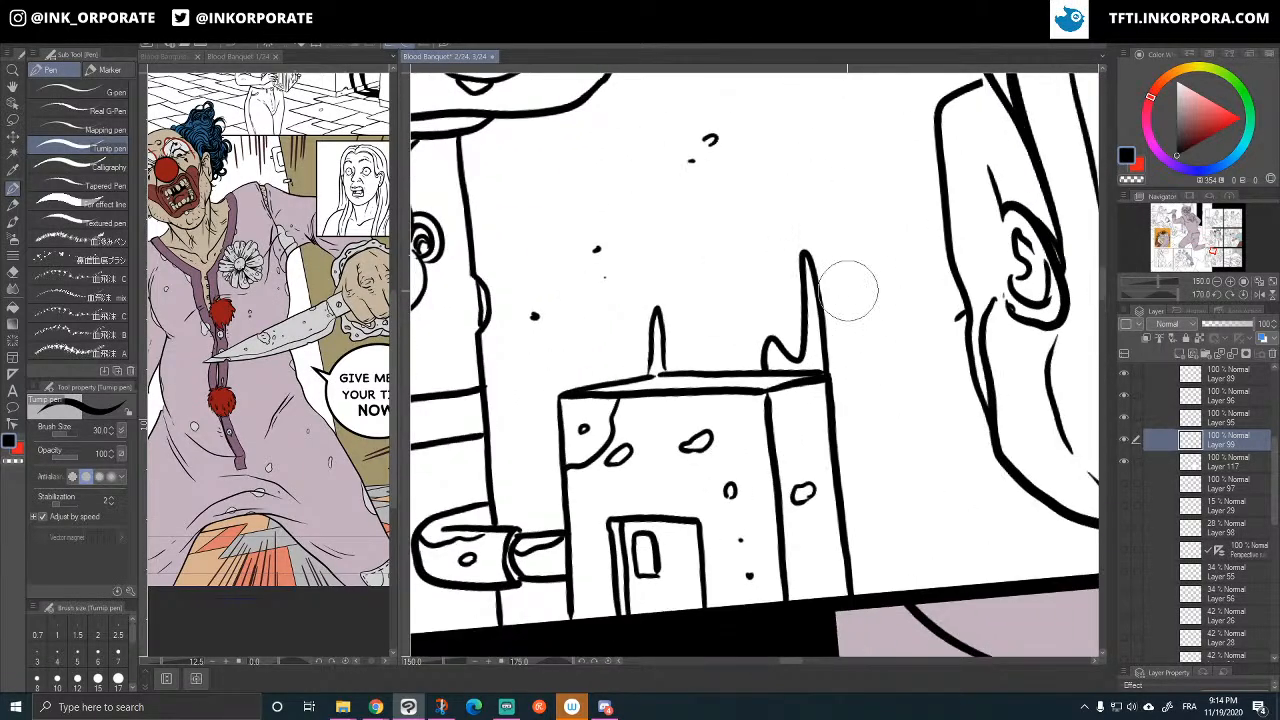
{"action": "key", "text": "minus"}
{"action": "key", "text": "minus"}
{"action": "key", "text": "minus"}
{"action": "key", "text": "minus"}
{"action": "key", "text": "minus"}
{"action": "key", "text": "minus"}
{"action": "key", "text": "minus"}
{"action": "key", "text": "minus"}
{"action": "key", "text": "minus"}
{"action": "key", "text": "minus"}
{"action": "key", "text": "minus"}
{"action": "mouse_move", "coordinate": [748, 345]}
{"action": "left_mouse_down"}
{"action": "mouse_move", "coordinate": [712, 379]}
{"action": "mouse_move", "coordinate": [731, 345]}
{"action": "mouse_move", "coordinate": [757, 325]}
{"action": "mouse_move", "coordinate": [735, 362]}
{"action": "mouse_move", "coordinate": [862, 237]}
{"action": "mouse_move", "coordinate": [757, 366]}
{"action": "left_mouse_up"}
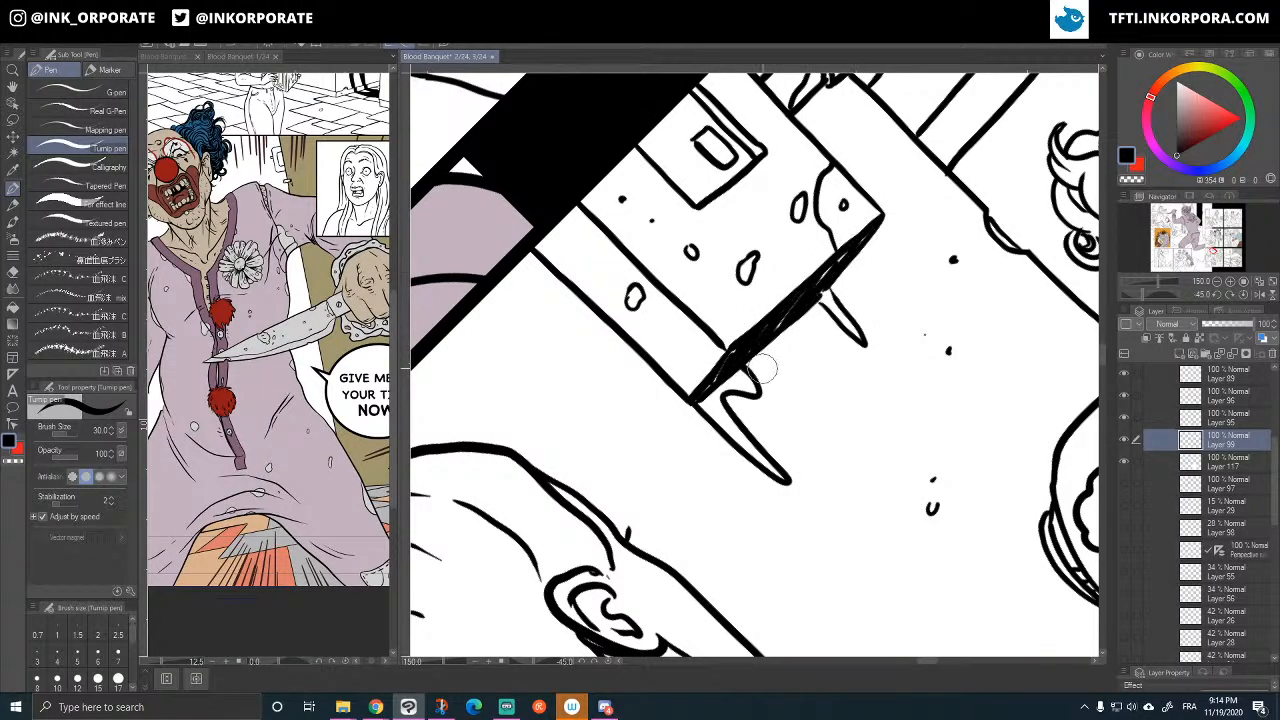
- Ink small pits and chips on the wall behind the long-haired woman's head and back
{"action": "scroll", "coordinate": [762, 370], "scroll_direction": "down", "scroll_amount": 3}
{"action": "key", "text": "minus"}
{"action": "key", "text": "minus"}
{"action": "key", "text": "minus"}
{"action": "key", "text": "minus"}
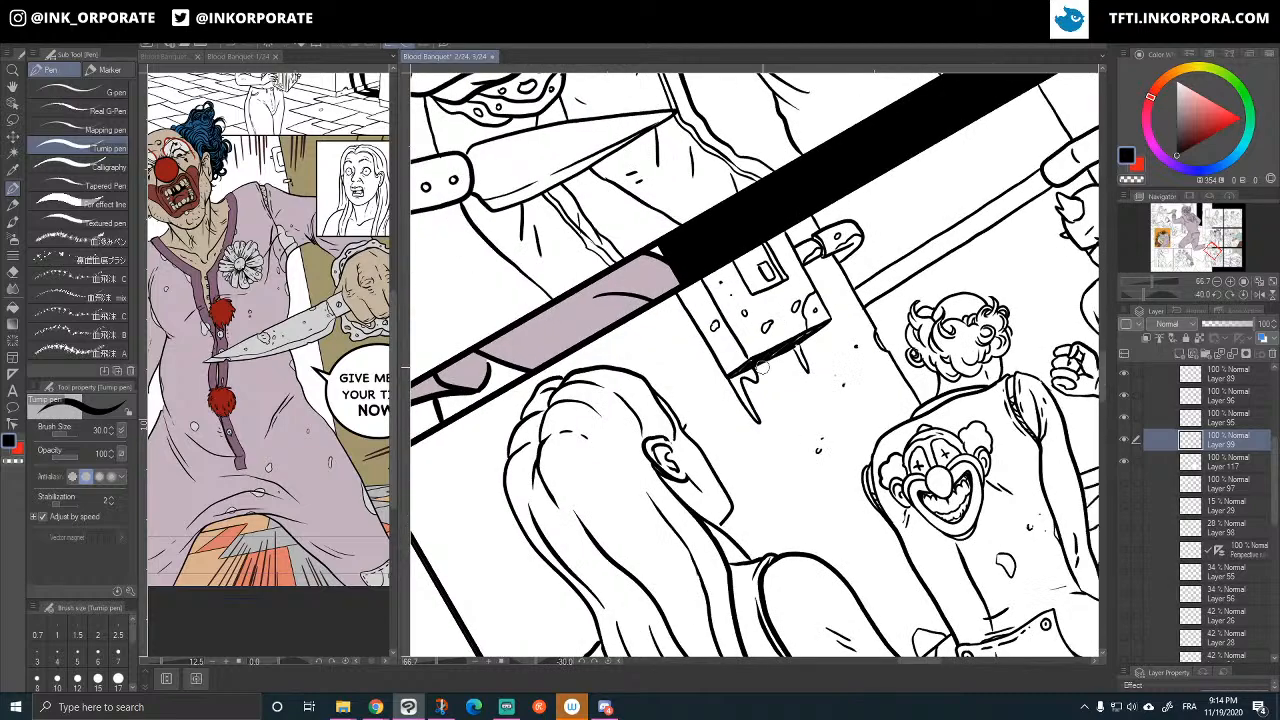
{"action": "scroll", "coordinate": [762, 370], "scroll_direction": "down", "scroll_amount": 2}
{"action": "scroll", "coordinate": [762, 370], "scroll_direction": "down", "scroll_amount": 2}
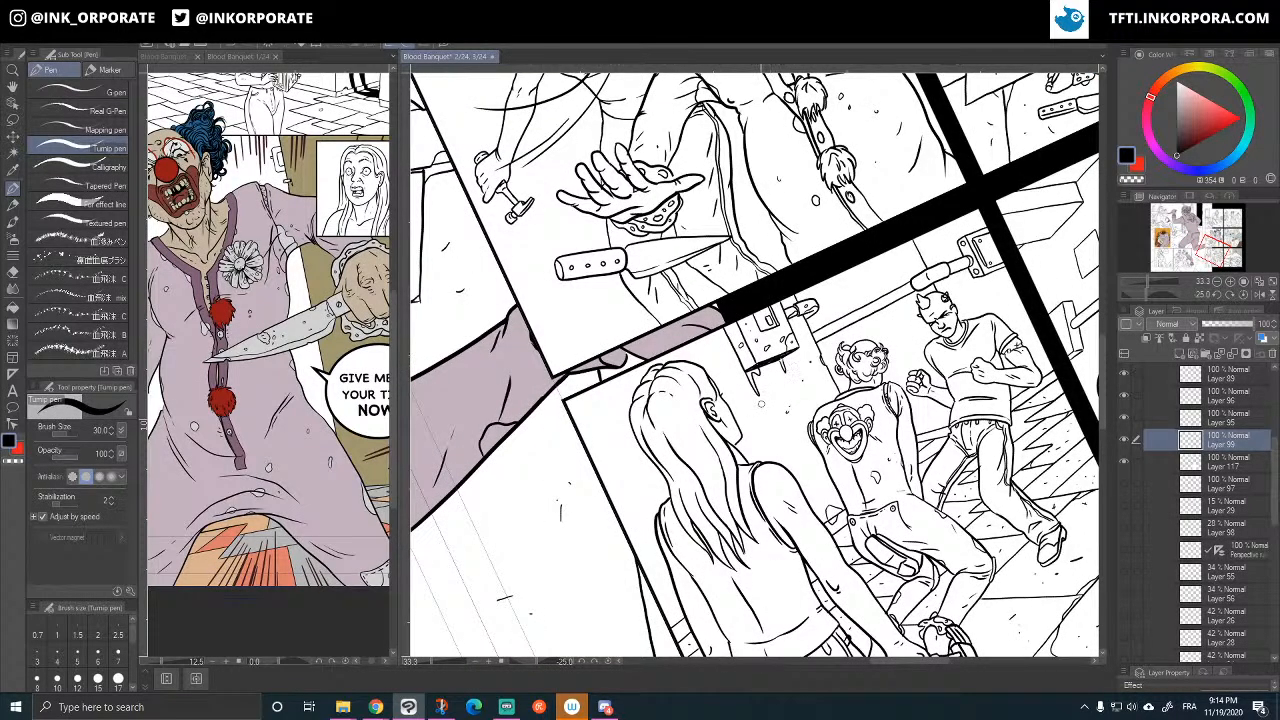
{"action": "left_click_drag", "start_coordinate": [801, 286], "coordinate": [969, 231]}
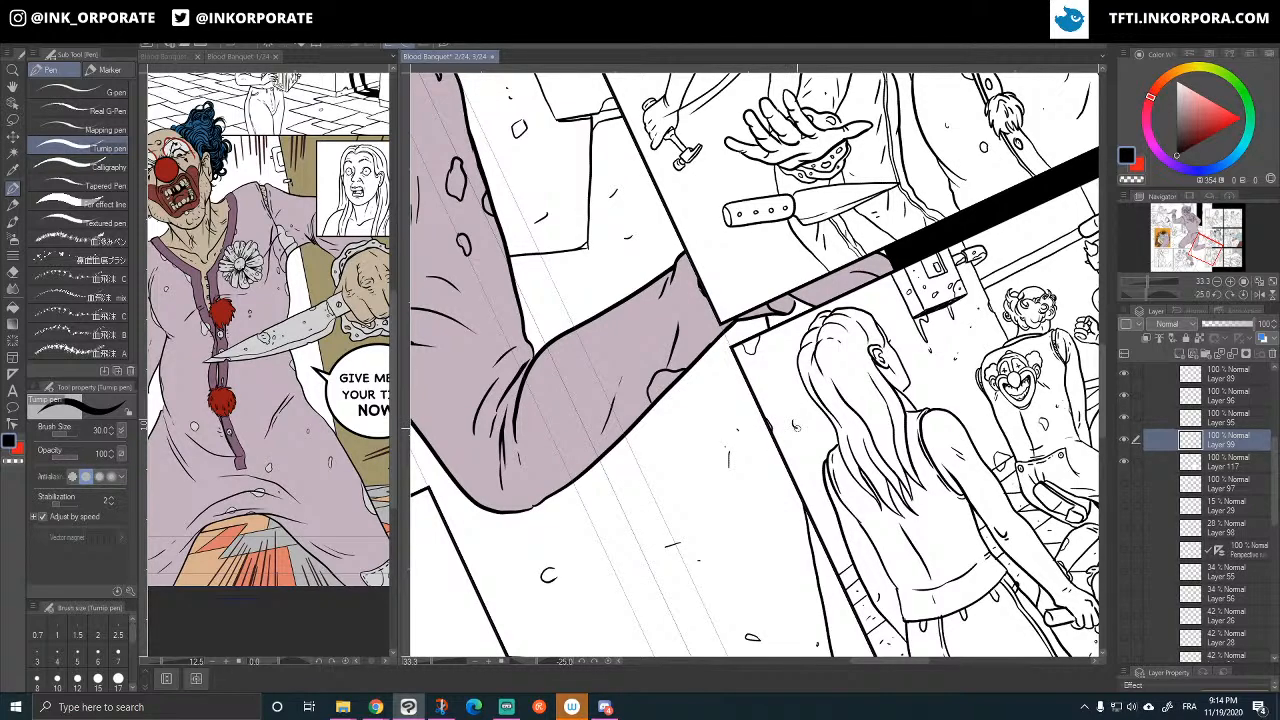
{"action": "left_click_drag", "start_coordinate": [881, 353], "coordinate": [819, 308]}
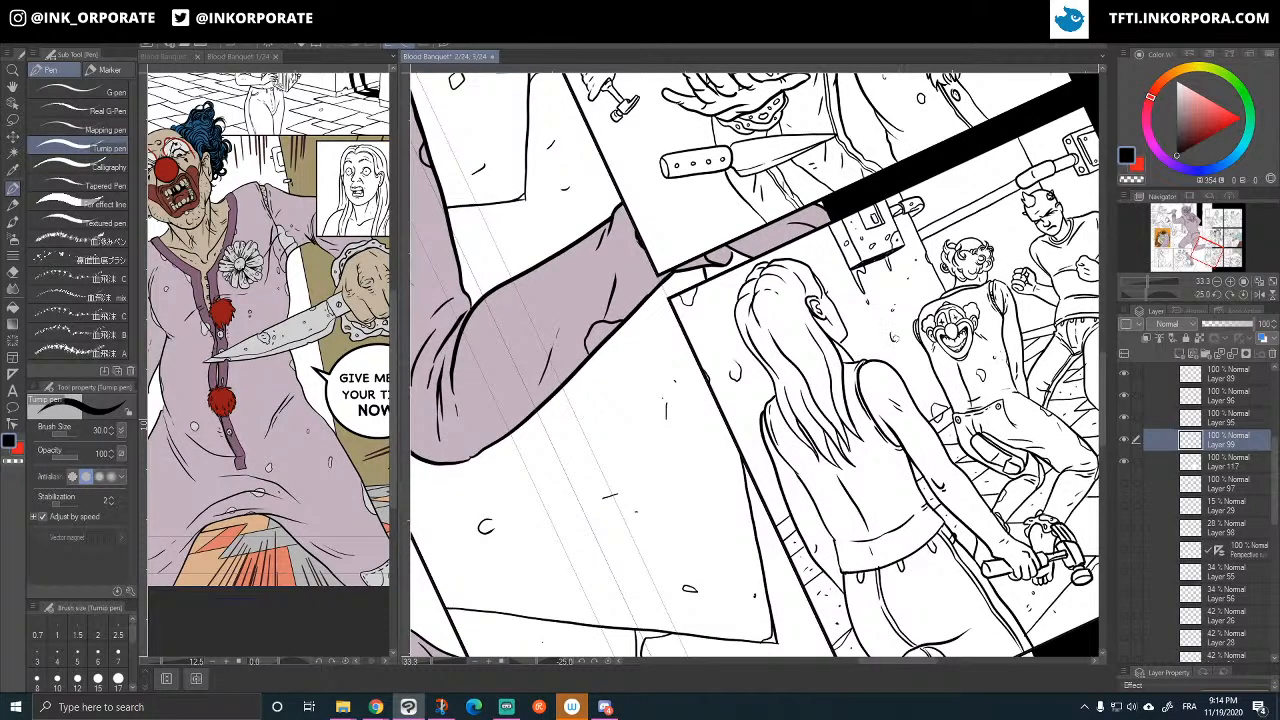
{"action": "left_click_drag", "start_coordinate": [734, 410], "coordinate": [574, 412]}
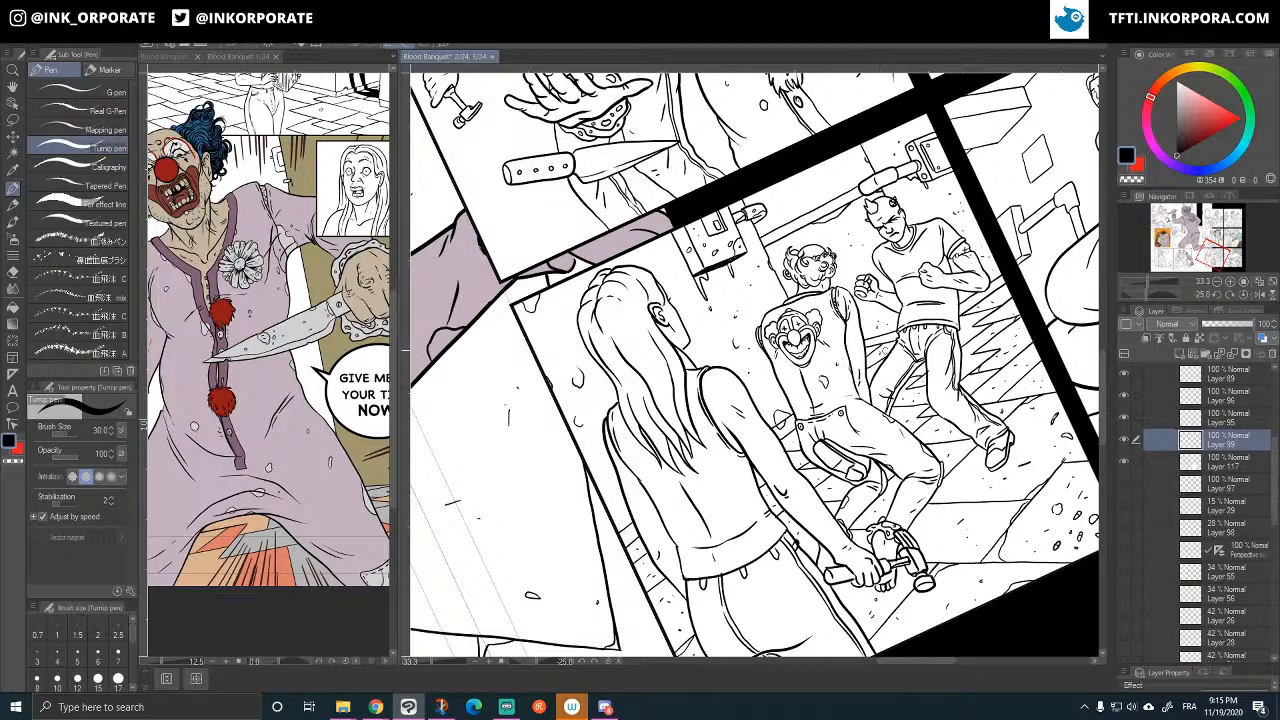
{"action": "scroll", "coordinate": [934, 230], "scroll_direction": "down", "scroll_amount": 1}
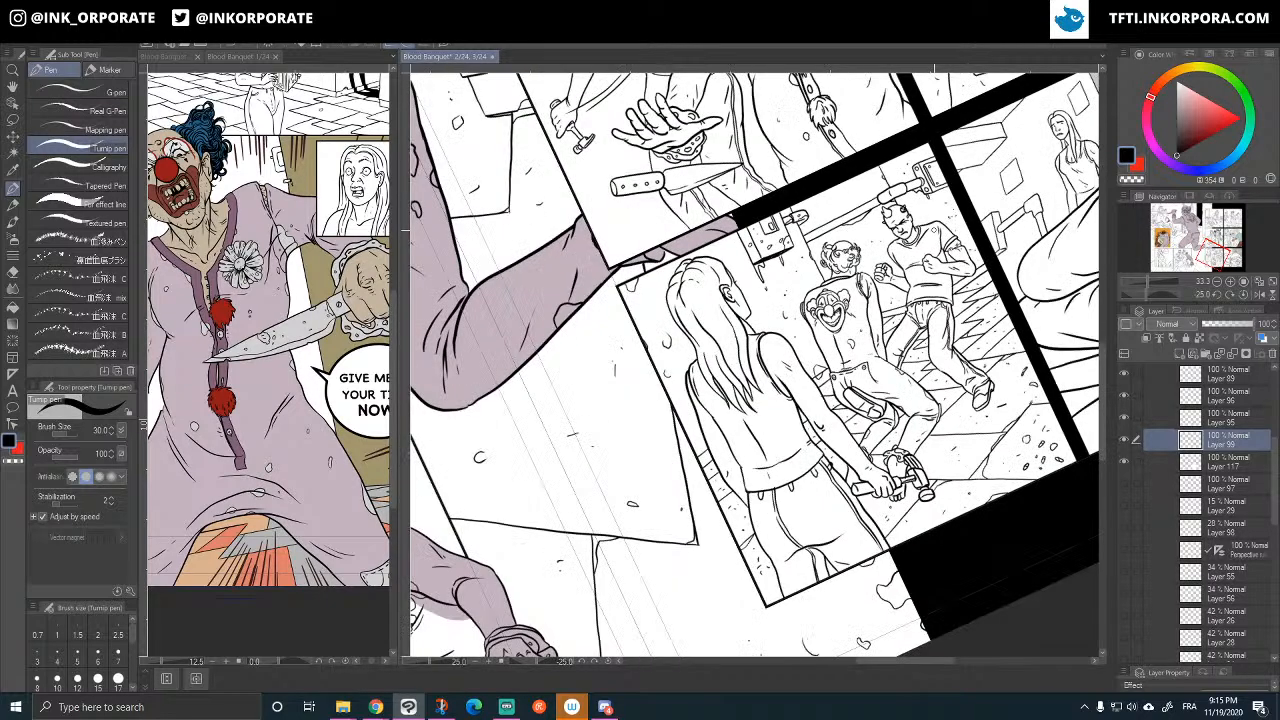
- Straighten the canvas to 0° and save the page
{"action": "key", "text": "asciicircum"}
{"action": "key", "text": "asciicircum"}
{"action": "key", "text": "asciicircum"}
{"action": "key", "text": "asciicircum"}
{"action": "key", "text": "asciicircum"}
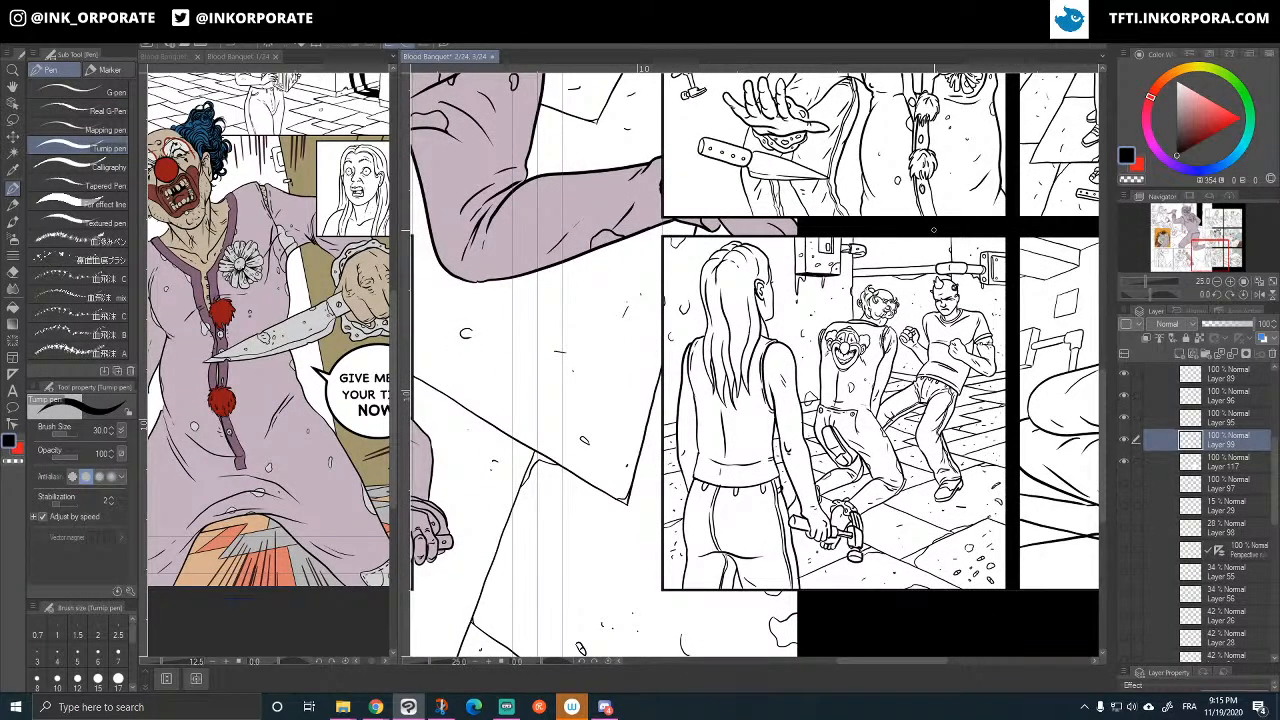
{"action": "left_click_drag", "start_coordinate": [948, 535], "coordinate": [671, 540]}
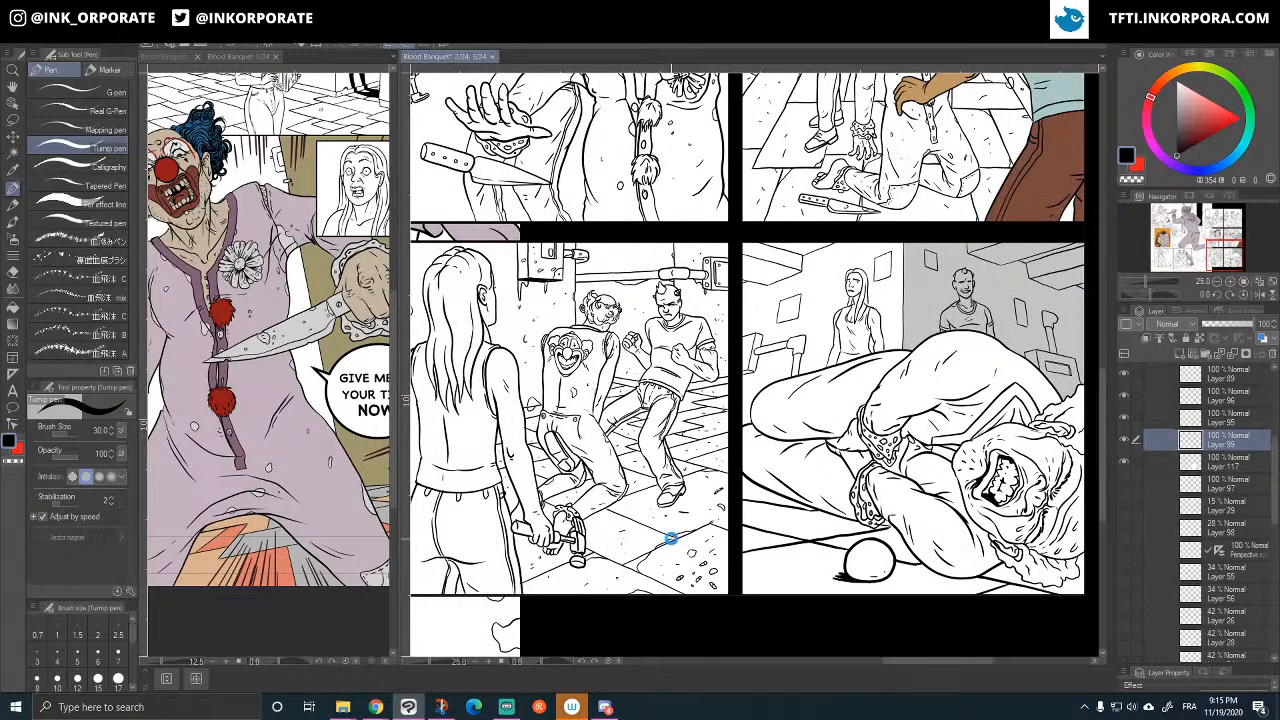
{"action": "key", "text": "ctrl+s"}
- Add a tiny ink touch above the mohawked man's head
{"action": "left_click_drag", "start_coordinate": [685, 328], "coordinate": [823, 336]}
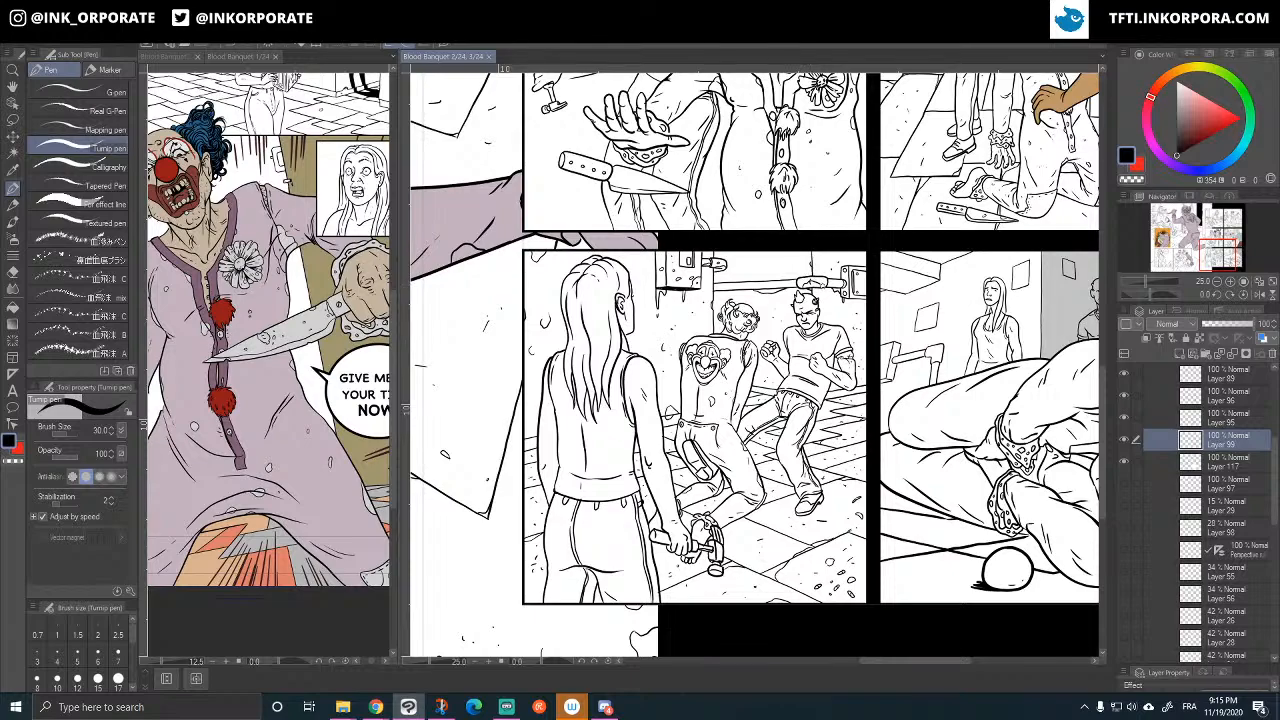
{"action": "left_click_drag", "start_coordinate": [812, 284], "coordinate": [818, 282]}
{"action": "left_click_drag", "start_coordinate": [849, 341], "coordinate": [797, 327]}
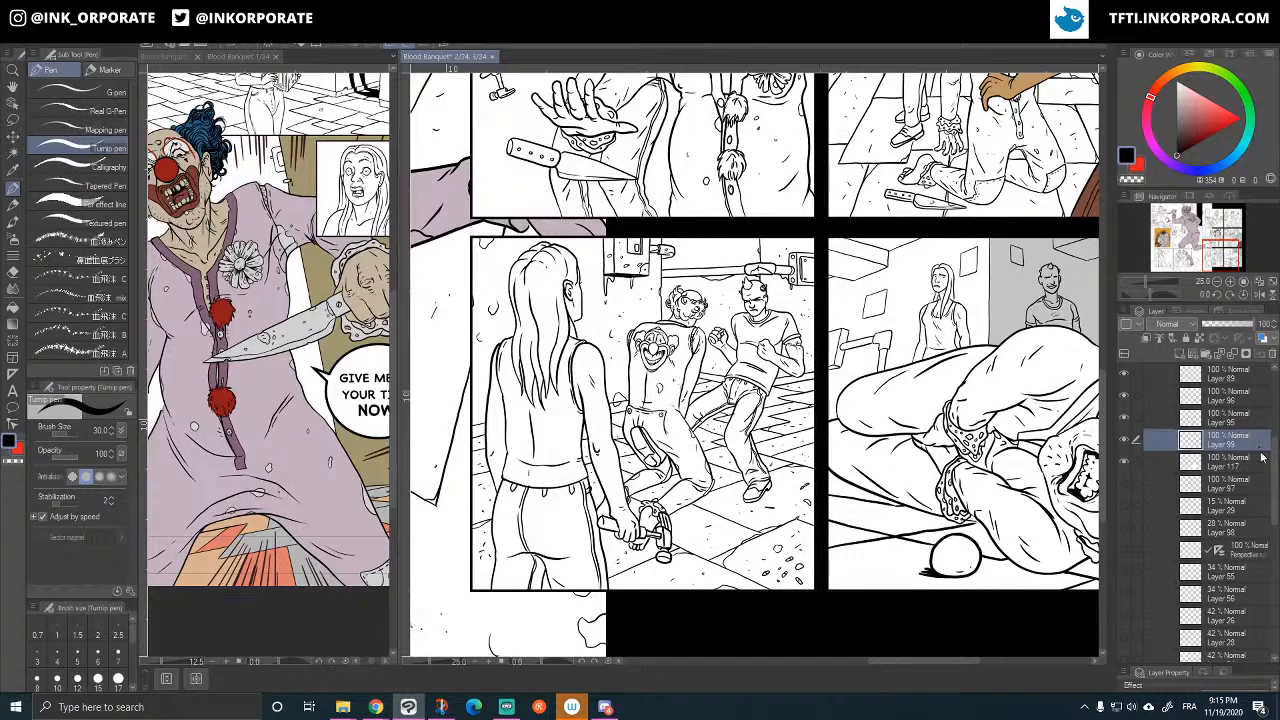
- Collapse the fight panel's frame folder and expand the frame folder of the panel with the clown lying on the floor
{"action": "scroll", "coordinate": [1240, 440], "scroll_direction": "up", "scroll_amount": 3}
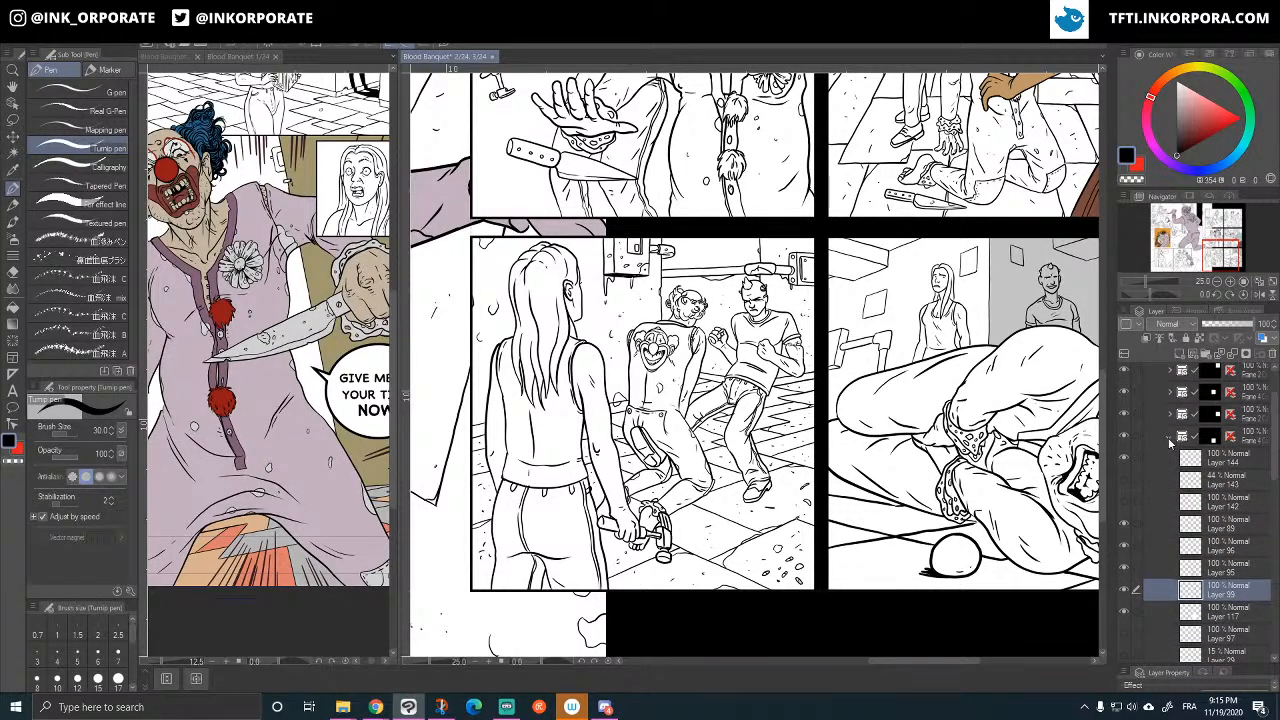
{"action": "left_click", "coordinate": [1171, 438]}
{"action": "left_click", "coordinate": [1131, 502]}
{"action": "left_click", "coordinate": [1131, 502]}
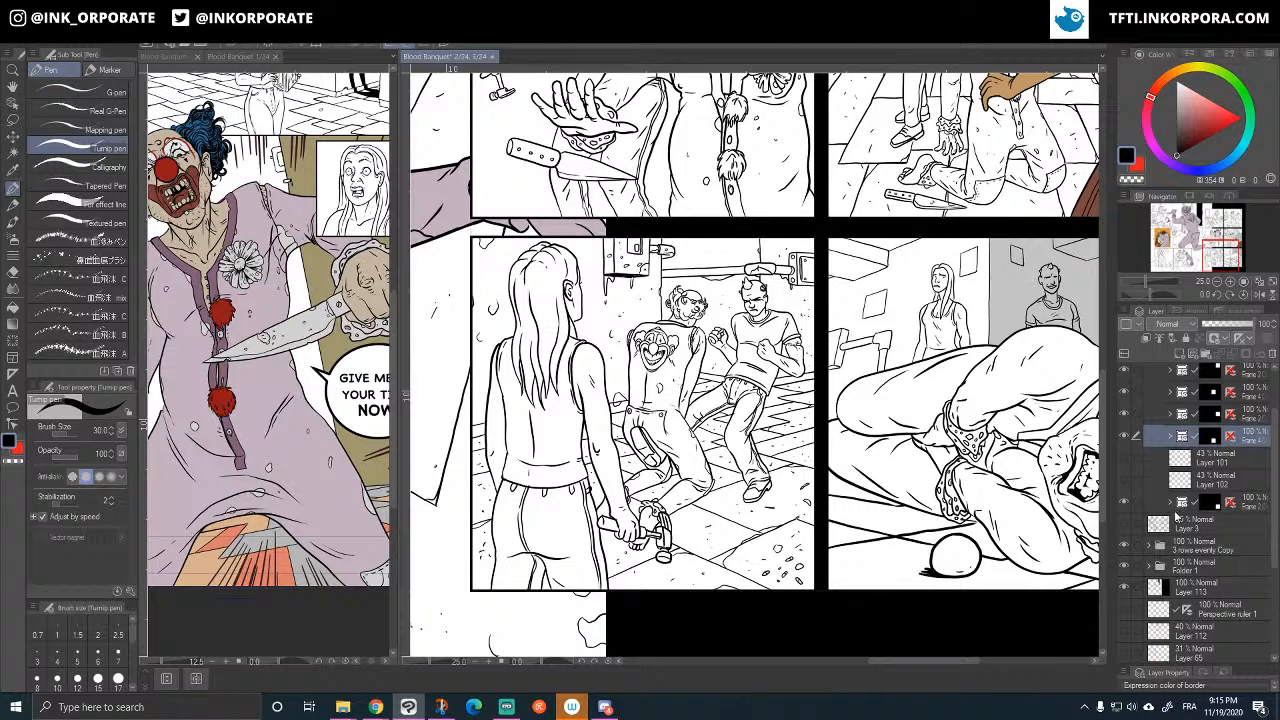
{"action": "left_click", "coordinate": [1171, 503]}
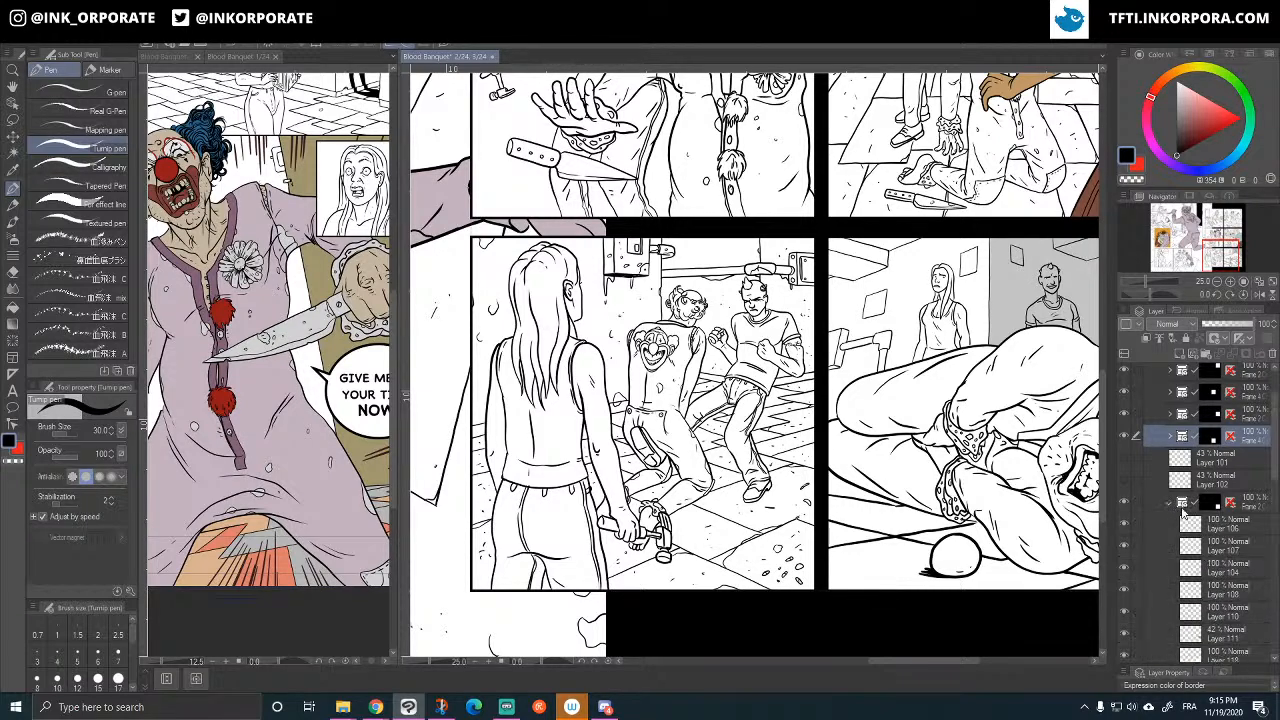
{"action": "scroll", "coordinate": [1273, 470], "scroll_direction": "down", "scroll_amount": 3}
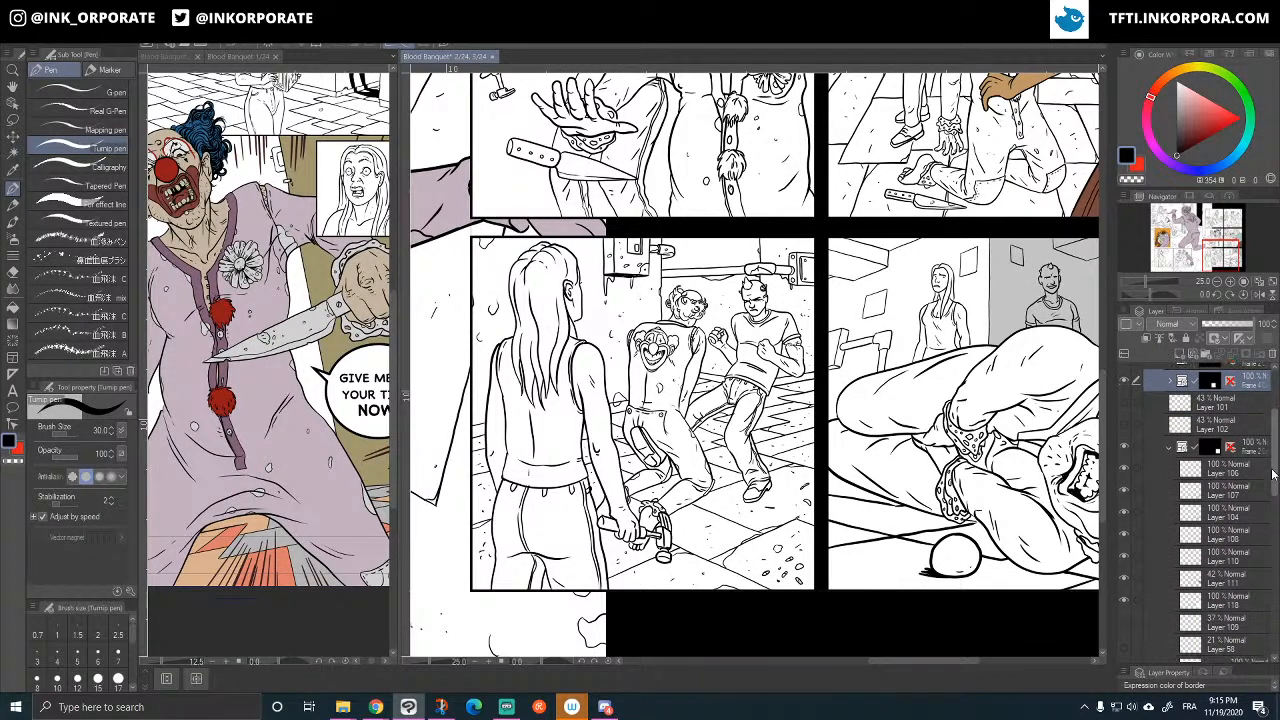
{"action": "left_click_drag", "start_coordinate": [1273, 474], "coordinate": [1273, 490]}
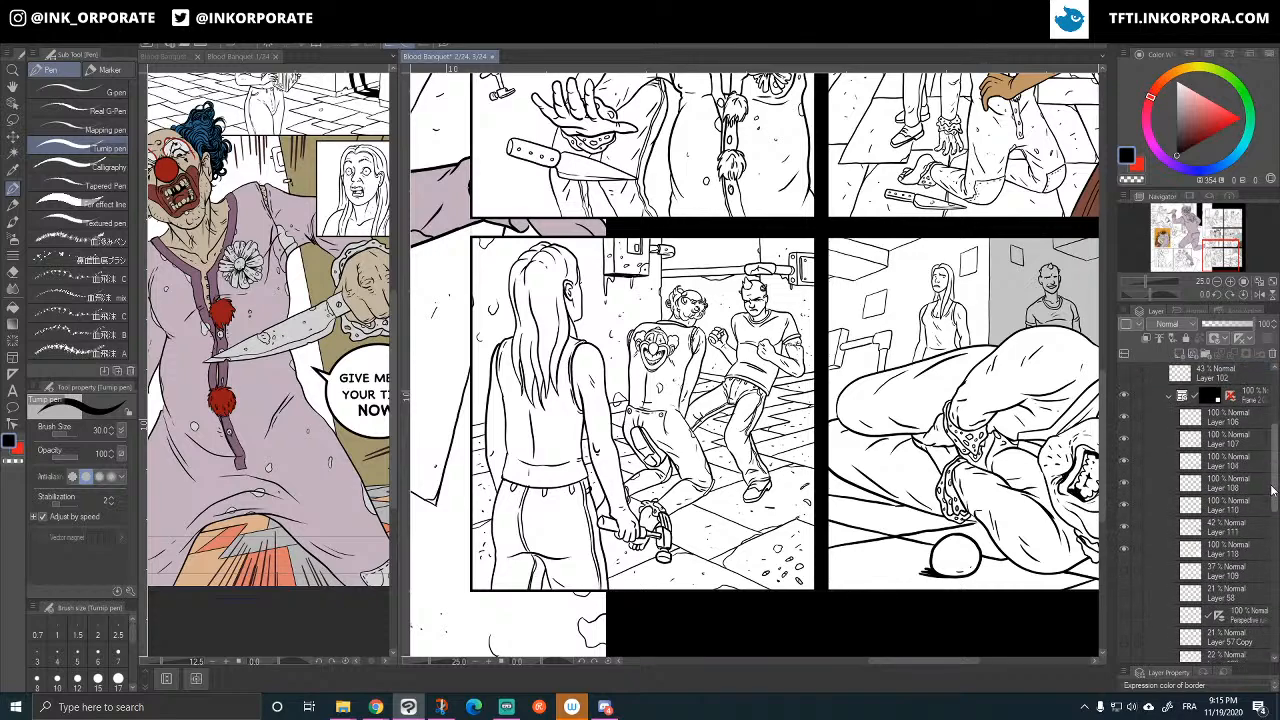
- Lower Layer 107, holding the fallen clown's head lines, to 51% opacity and add a new layer above it
{"action": "left_click", "coordinate": [1245, 477]}
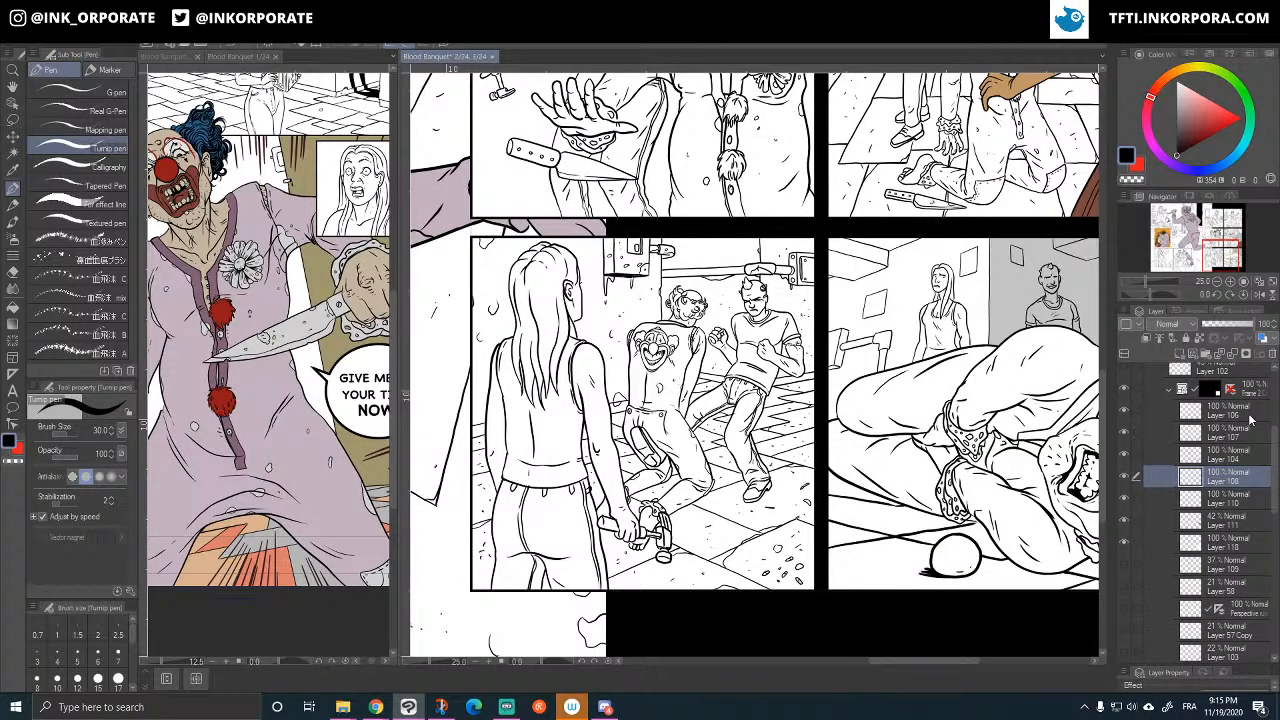
{"action": "left_click", "coordinate": [1250, 419]}
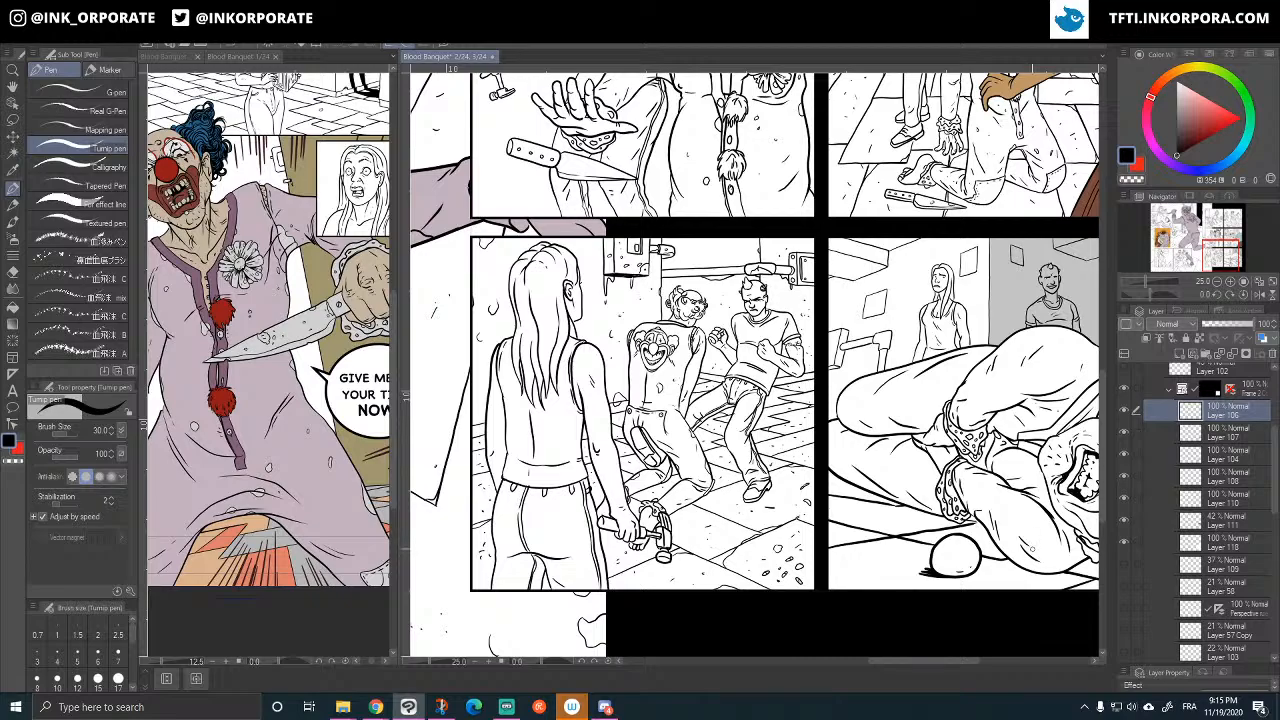
{"action": "left_click_drag", "start_coordinate": [1033, 548], "coordinate": [855, 519]}
{"action": "left_click_drag", "start_coordinate": [962, 557], "coordinate": [938, 546]}
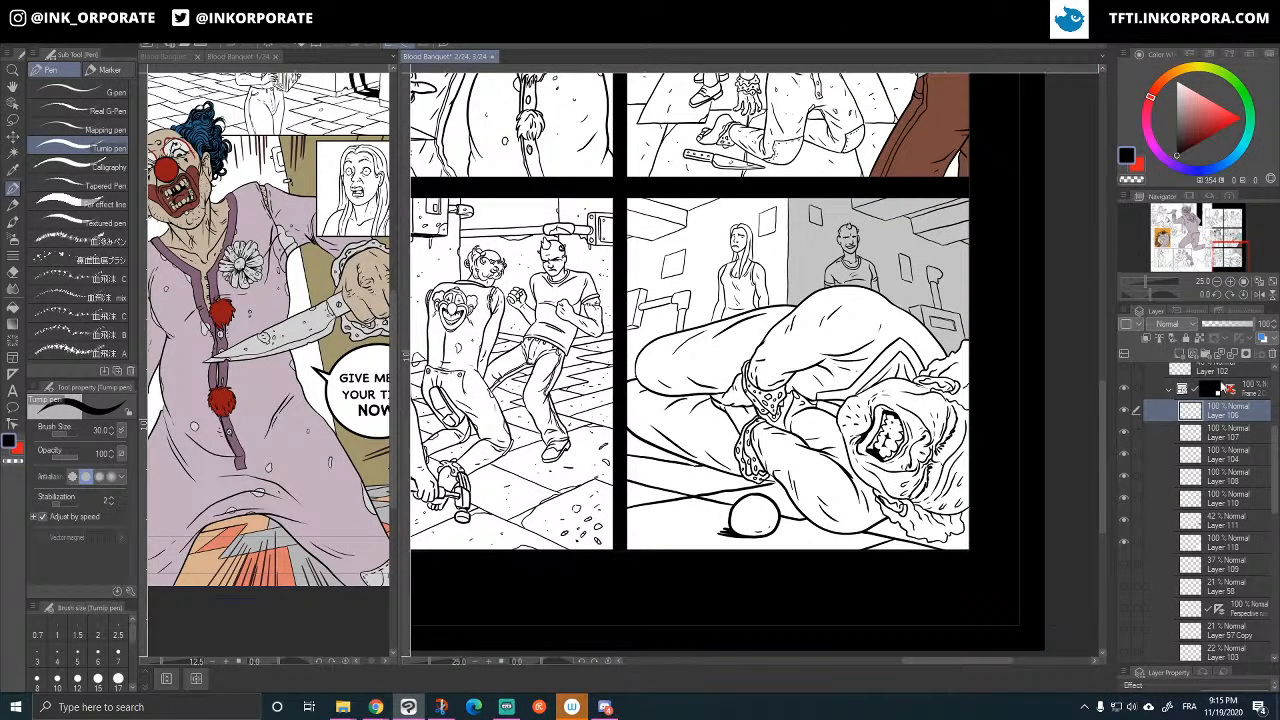
{"action": "left_click", "coordinate": [1123, 433]}
{"action": "left_click", "coordinate": [1124, 436]}
{"action": "left_click", "coordinate": [1136, 436]}
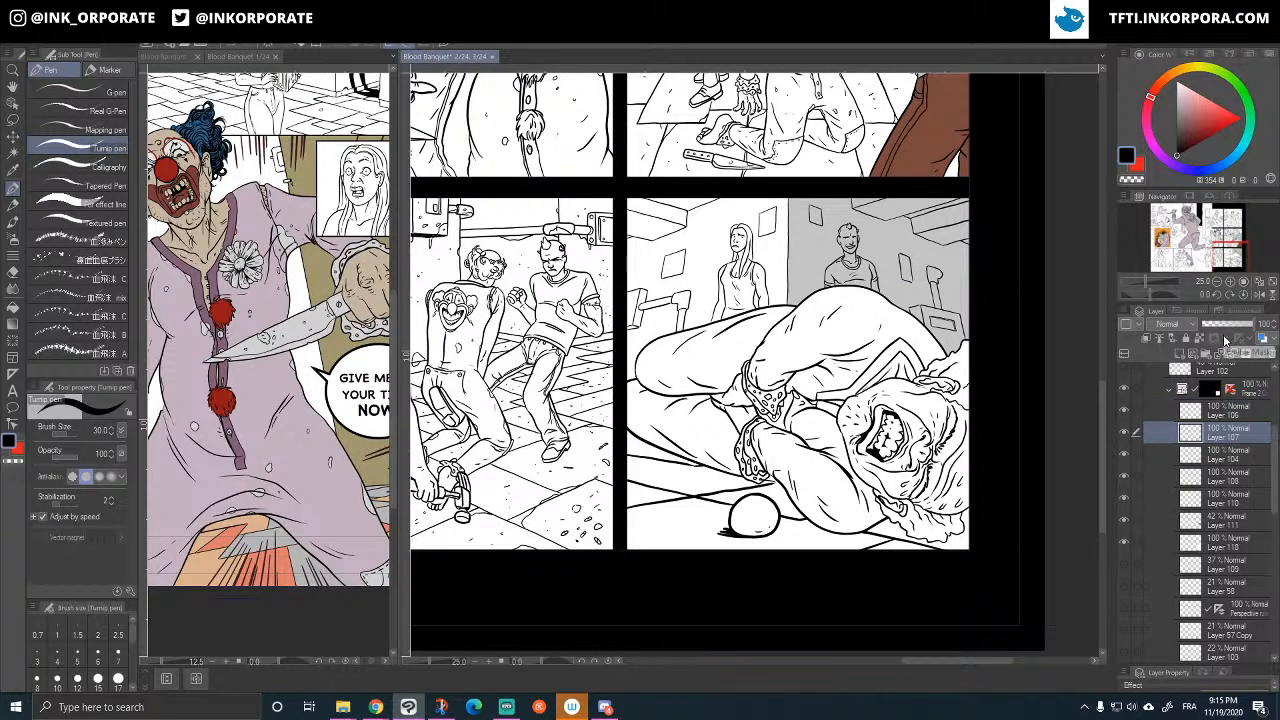
{"action": "left_click", "coordinate": [1232, 324]}
{"action": "left_click", "coordinate": [1189, 356]}
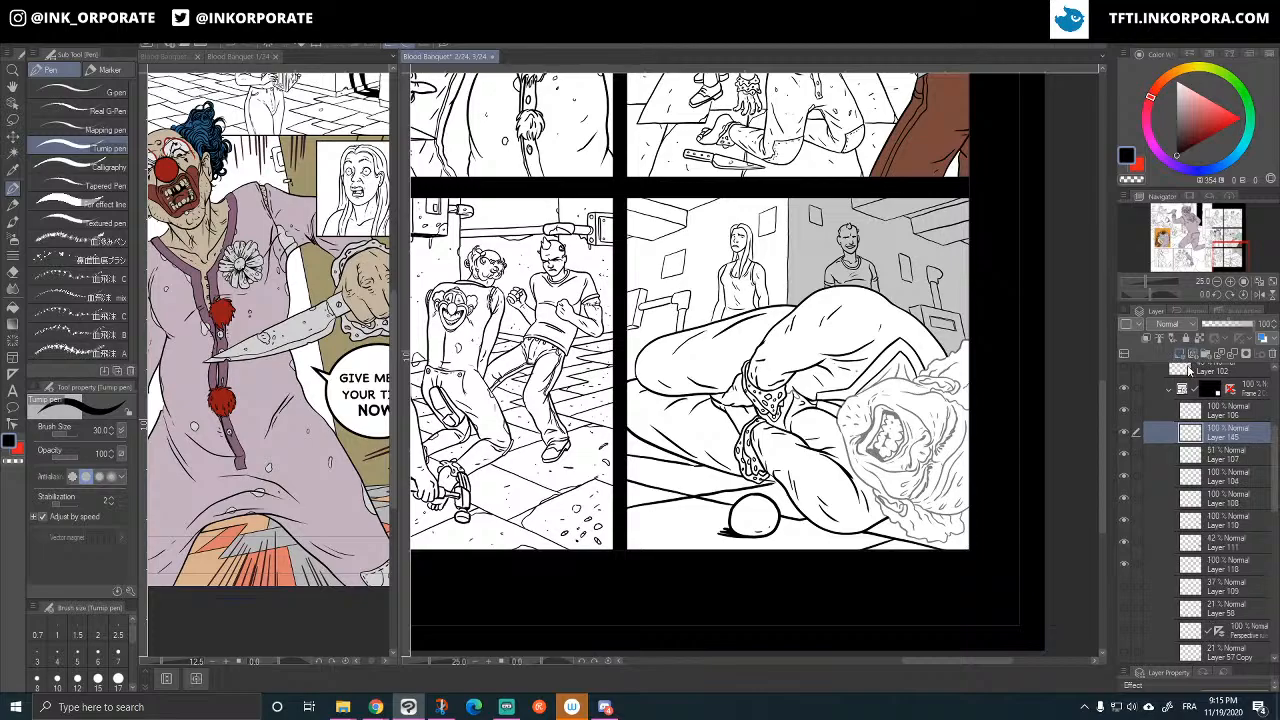
- Lower Layer 104, holding the fallen clown's body lines, to 46% opacity and make the new empty layer active
{"action": "key", "text": "ctrl+plus"}
{"action": "key", "text": "ctrl+plus"}
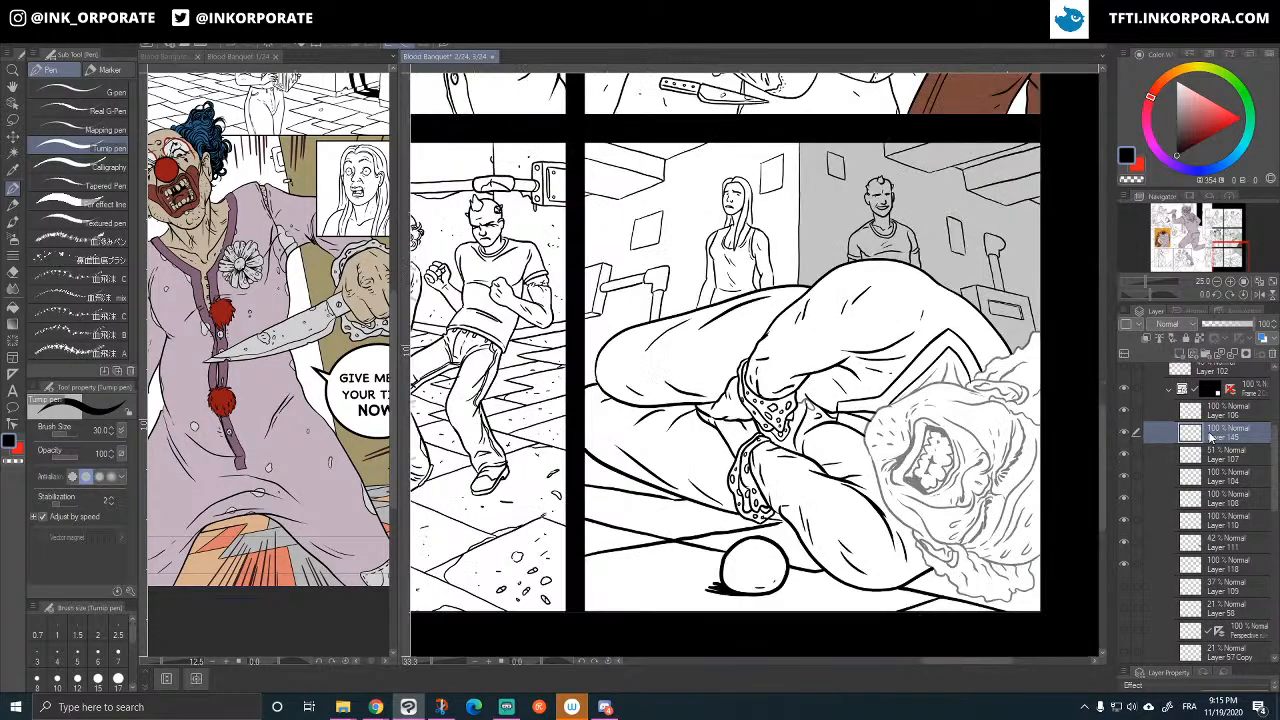
{"action": "mouse_move", "coordinate": [967, 577]}
{"action": "left_mouse_down"}
{"action": "mouse_move", "coordinate": [723, 475]}
{"action": "mouse_move", "coordinate": [657, 491]}
{"action": "mouse_move", "coordinate": [852, 498]}
{"action": "mouse_move", "coordinate": [1030, 450]}
{"action": "left_mouse_up"}
{"action": "mouse_move", "coordinate": [720, 518]}
{"action": "left_mouse_down"}
{"action": "mouse_move", "coordinate": [1026, 551]}
{"action": "mouse_move", "coordinate": [1010, 565]}
{"action": "mouse_move", "coordinate": [720, 618]}
{"action": "left_mouse_up"}
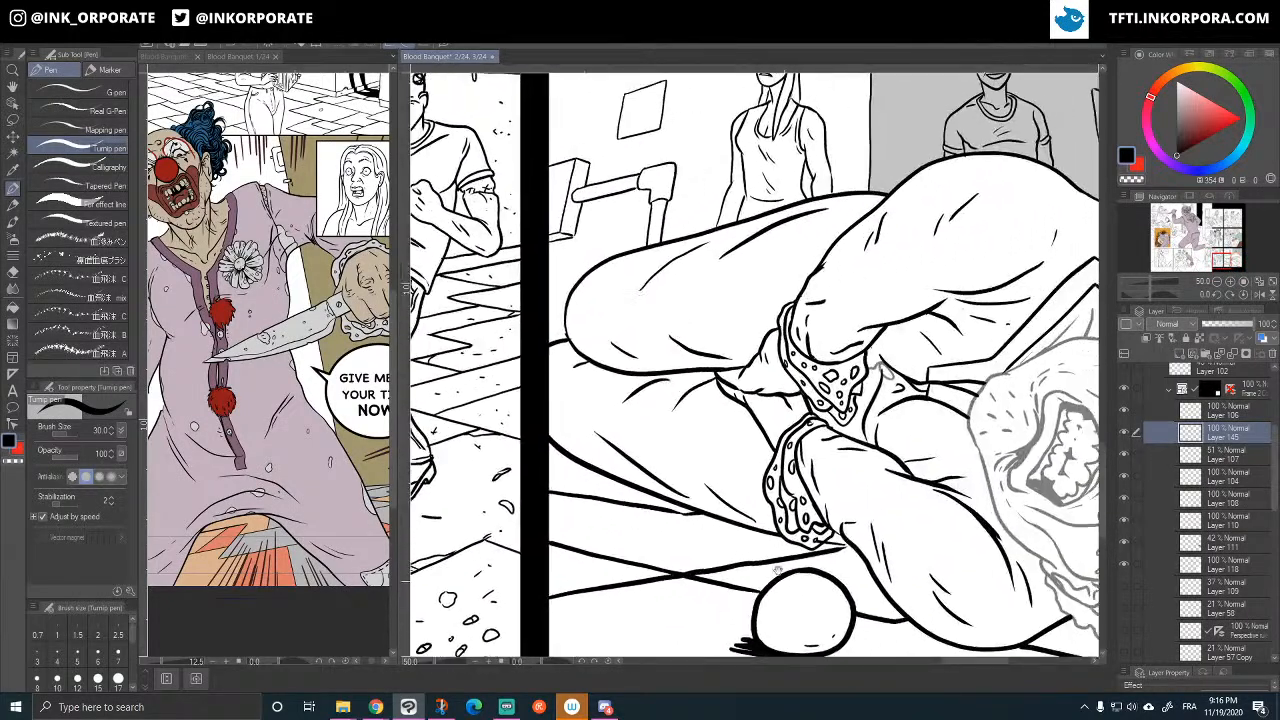
{"action": "left_click_drag", "start_coordinate": [954, 552], "coordinate": [735, 523]}
{"action": "left_click_drag", "start_coordinate": [899, 515], "coordinate": [848, 556]}
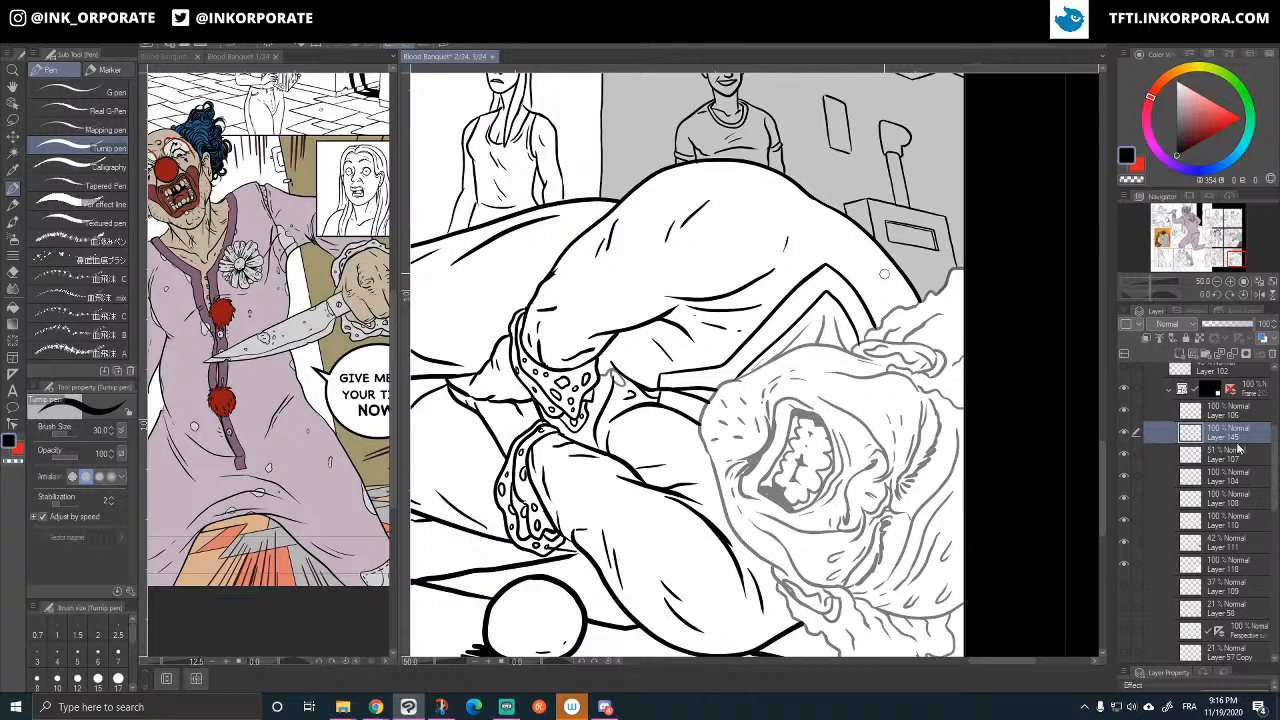
{"action": "left_click", "coordinate": [1124, 455]}
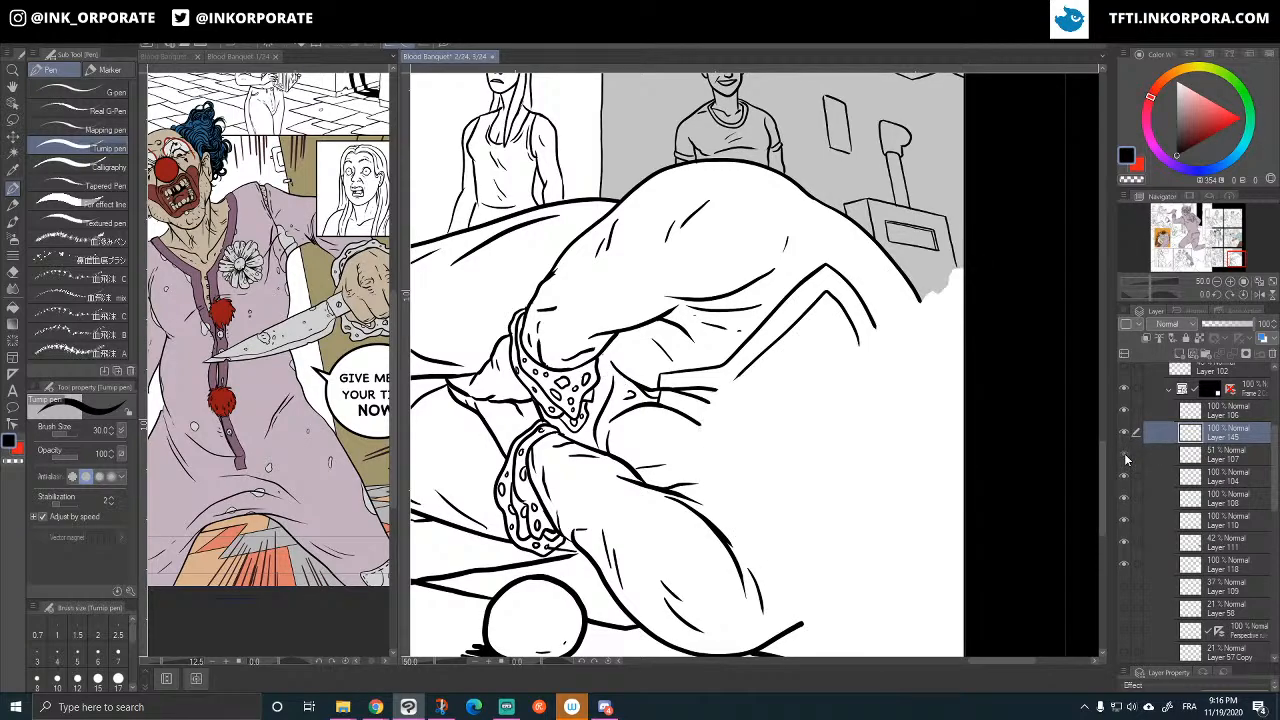
{"action": "left_click", "coordinate": [1124, 455]}
{"action": "left_click", "coordinate": [1124, 477]}
{"action": "left_click", "coordinate": [1125, 482]}
{"action": "left_click", "coordinate": [1238, 482]}
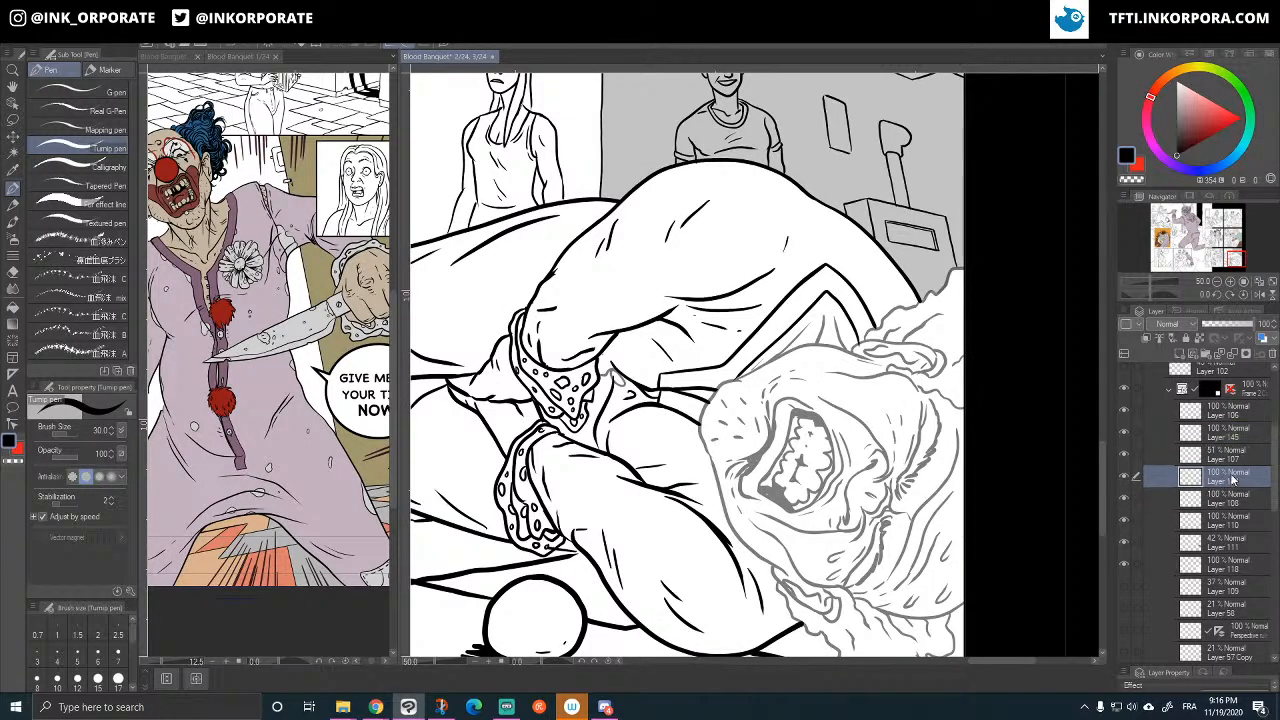
{"action": "left_click", "coordinate": [1228, 328]}
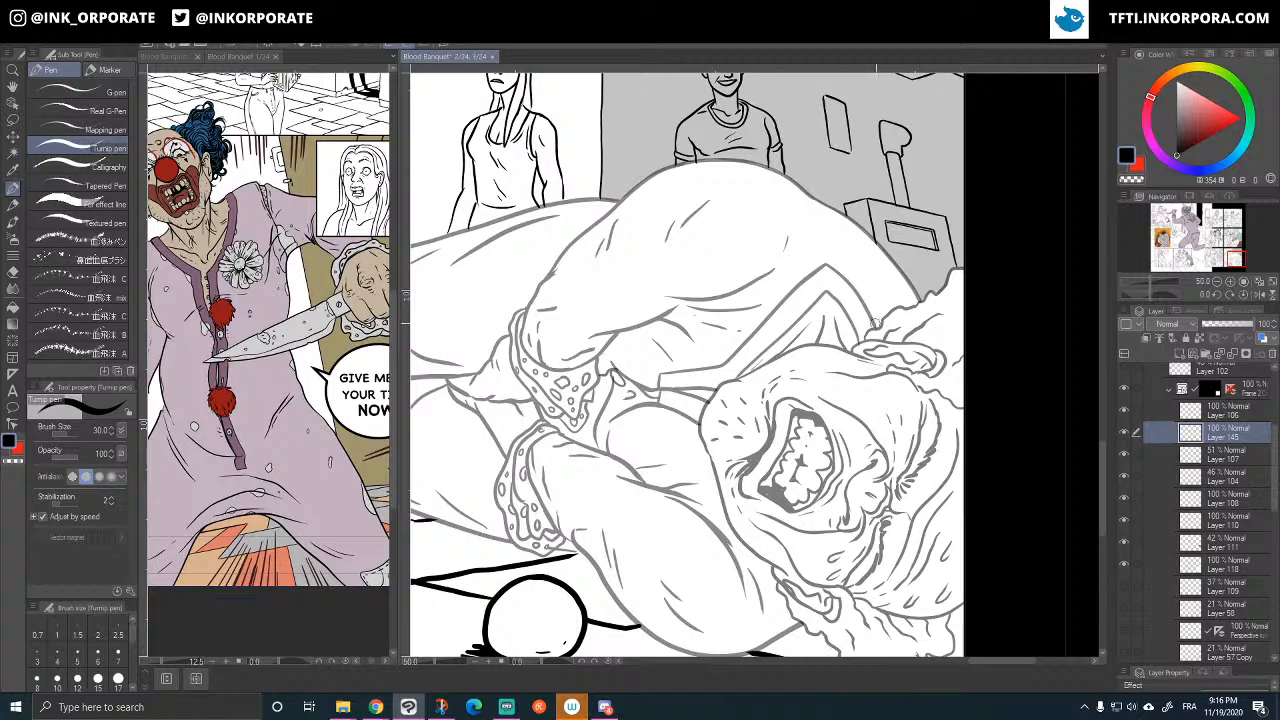
- Ink the curly hair tufts above the fallen clown's ear over the faded lines, undoing unsatisfactory strokes
{"action": "left_click_drag", "start_coordinate": [871, 335], "coordinate": [906, 309]}
{"action": "key", "text": "ctrl+z"}
{"action": "mouse_move", "coordinate": [874, 337]}
{"action": "left_mouse_down"}
{"action": "mouse_move", "coordinate": [954, 272]}
{"action": "mouse_move", "coordinate": [893, 308]}
{"action": "mouse_move", "coordinate": [919, 319]}
{"action": "mouse_move", "coordinate": [889, 321]}
{"action": "mouse_move", "coordinate": [895, 335]}
{"action": "mouse_move", "coordinate": [952, 255]}
{"action": "mouse_move", "coordinate": [882, 341]}
{"action": "mouse_move", "coordinate": [934, 331]}
{"action": "mouse_move", "coordinate": [937, 315]}
{"action": "mouse_move", "coordinate": [884, 334]}
{"action": "mouse_move", "coordinate": [965, 334]}
{"action": "mouse_move", "coordinate": [895, 329]}
{"action": "mouse_move", "coordinate": [923, 333]}
{"action": "mouse_move", "coordinate": [910, 345]}
{"action": "mouse_move", "coordinate": [938, 339]}
{"action": "left_mouse_up"}
{"action": "key", "text": "ctrl+z"}
{"action": "key", "text": "ctrl+z"}
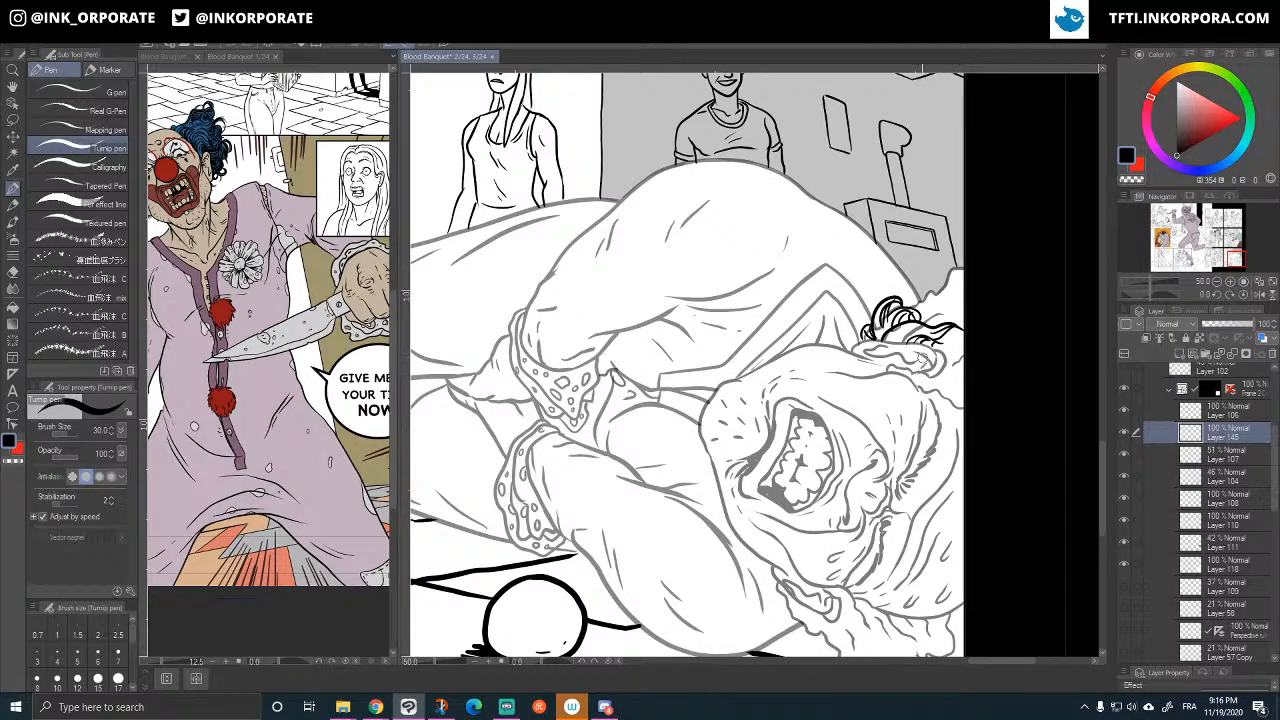
- Ink the hair strands in front of the fallen clown's ear, along the temple near the panel's border
{"action": "key", "text": "^"}
{"action": "key", "text": "^"}
{"action": "key", "text": "^"}
{"action": "key", "text": "^"}
{"action": "key", "text": "^"}
{"action": "key", "text": "^"}
{"action": "key", "text": "^"}
{"action": "key", "text": "^"}
{"action": "key", "text": "^"}
{"action": "key", "text": "^"}
{"action": "key", "text": "^"}
{"action": "key", "text": "^"}
{"action": "key", "text": "^"}
{"action": "key", "text": "^"}
{"action": "key", "text": "^"}
{"action": "key", "text": "^"}
{"action": "key", "text": "^"}
{"action": "key", "text": "^"}
{"action": "key", "text": "^"}
{"action": "key", "text": "^"}
{"action": "key", "text": "^"}
{"action": "key", "text": "^"}
{"action": "key", "text": "^"}
{"action": "key", "text": "^"}
{"action": "key", "text": "^"}
{"action": "key", "text": "^"}
{"action": "key", "text": "^"}
{"action": "key", "text": "^"}
{"action": "key", "text": "^"}
{"action": "key", "text": "^"}
{"action": "key", "text": "^"}
{"action": "key", "text": "^"}
{"action": "key", "text": "^"}
{"action": "key", "text": "^"}
{"action": "key", "text": "^"}
{"action": "key", "text": "^"}
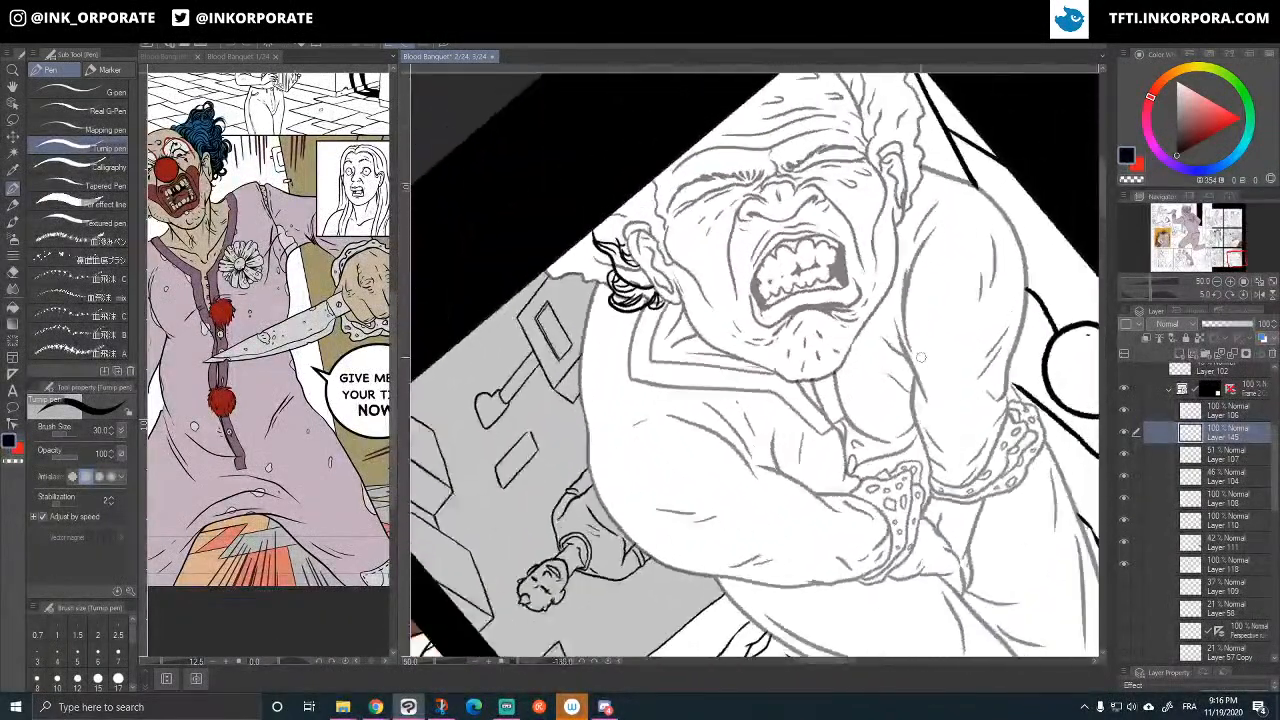
{"action": "left_click_drag", "start_coordinate": [818, 455], "coordinate": [887, 536]}
{"action": "key", "text": "^"}
{"action": "key", "text": "^"}
{"action": "key", "text": "^"}
{"action": "key", "text": "^"}
{"action": "key", "text": "^"}
{"action": "key", "text": "^"}
{"action": "key", "text": "^"}
{"action": "key", "text": "^"}
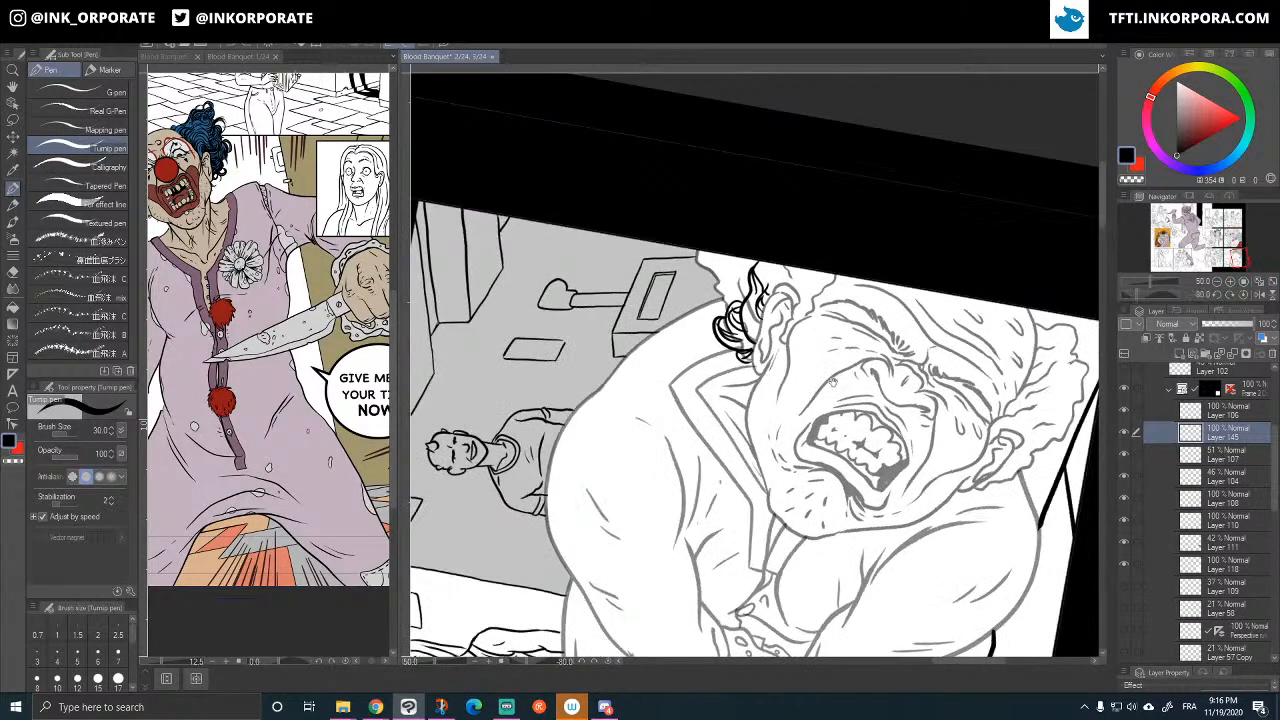
{"action": "left_click_drag", "start_coordinate": [833, 381], "coordinate": [914, 419]}
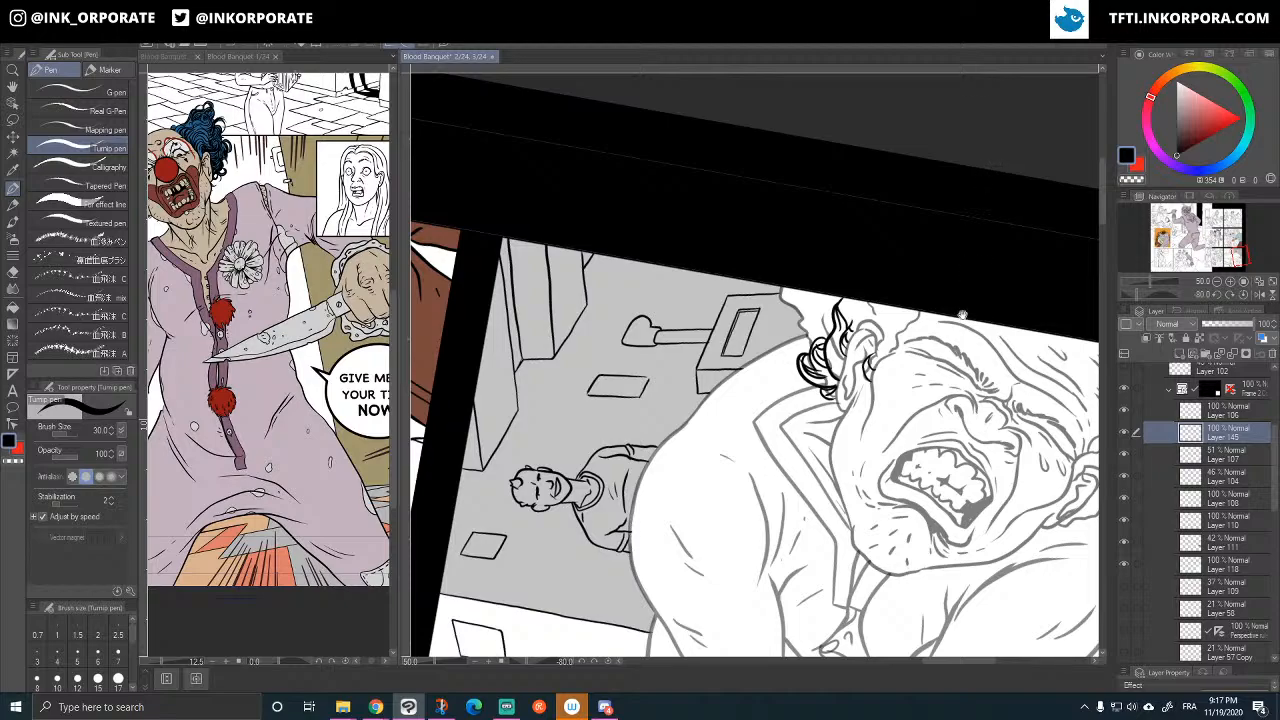
{"action": "scroll", "coordinate": [962, 315], "scroll_direction": "up", "scroll_amount": 1}
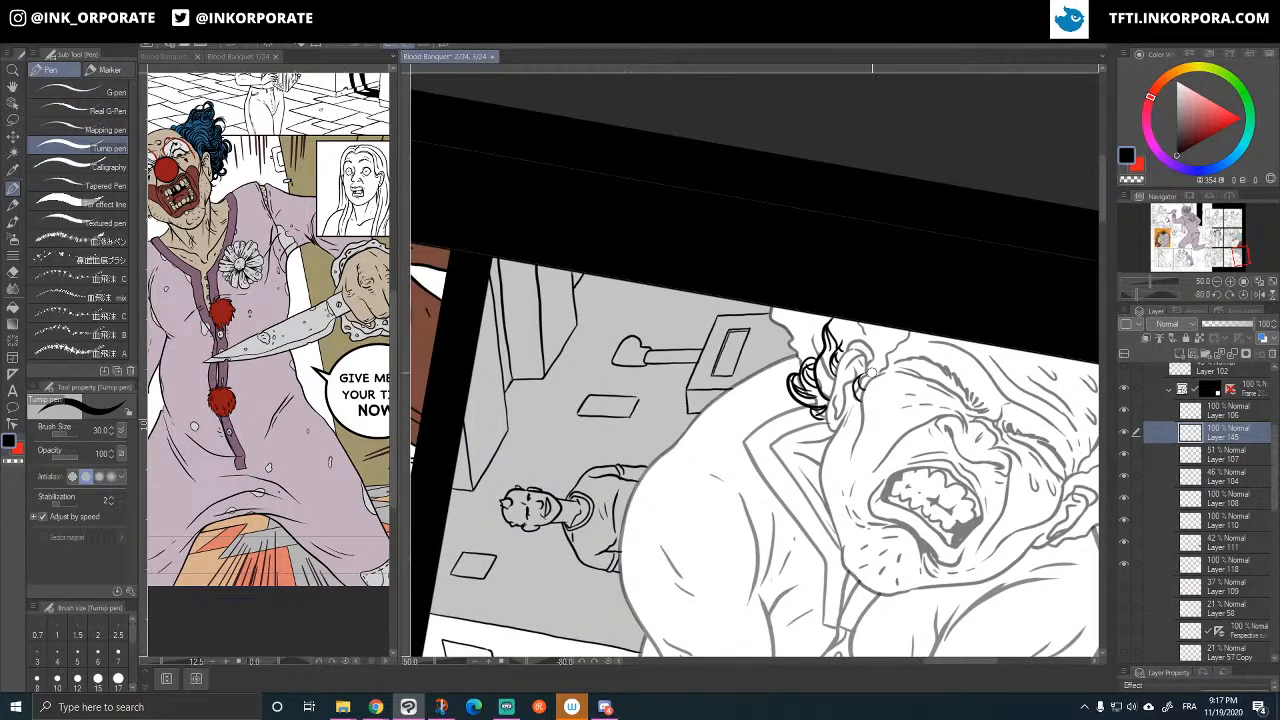
{"action": "mouse_move", "coordinate": [874, 372]}
{"action": "left_mouse_down"}
{"action": "mouse_move", "coordinate": [885, 343]}
{"action": "mouse_move", "coordinate": [866, 326]}
{"action": "mouse_move", "coordinate": [878, 374]}
{"action": "mouse_move", "coordinate": [911, 321]}
{"action": "left_mouse_up"}
- Ink more curls around and behind the same ear of the fallen clown, undoing the last stroke
{"action": "key", "text": "asciicircum"}
{"action": "key", "text": "asciicircum"}
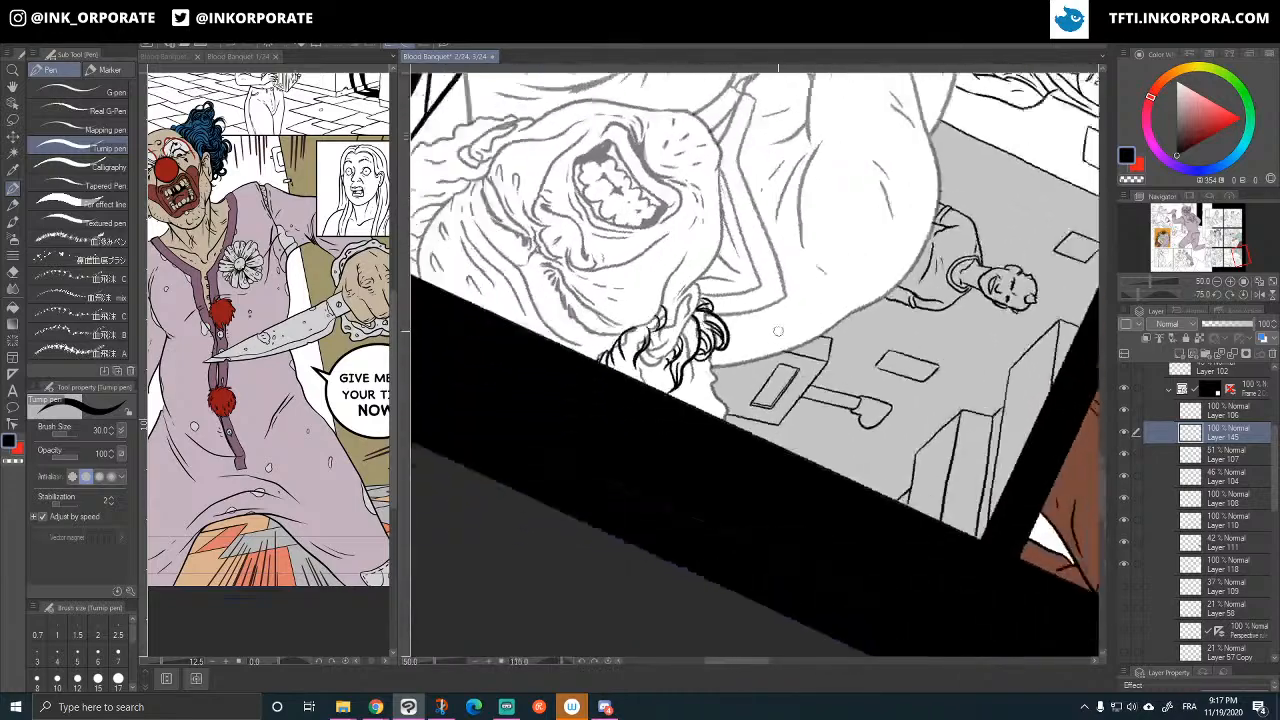
{"action": "key", "text": "asciicircum"}
{"action": "key", "text": "asciicircum"}
{"action": "key", "text": "asciicircum"}
{"action": "key", "text": "asciicircum"}
{"action": "key", "text": "asciicircum"}
{"action": "key", "text": "asciicircum"}
{"action": "key", "text": "asciicircum"}
{"action": "key", "text": "asciicircum"}
{"action": "key", "text": "asciicircum"}
{"action": "key", "text": "asciicircum"}
{"action": "key", "text": "asciicircum"}
{"action": "mouse_move", "coordinate": [828, 277]}
{"action": "left_mouse_down"}
{"action": "mouse_move", "coordinate": [817, 288]}
{"action": "mouse_move", "coordinate": [788, 272]}
{"action": "mouse_move", "coordinate": [834, 264]}
{"action": "mouse_move", "coordinate": [832, 250]}
{"action": "mouse_move", "coordinate": [842, 261]}
{"action": "left_mouse_up"}
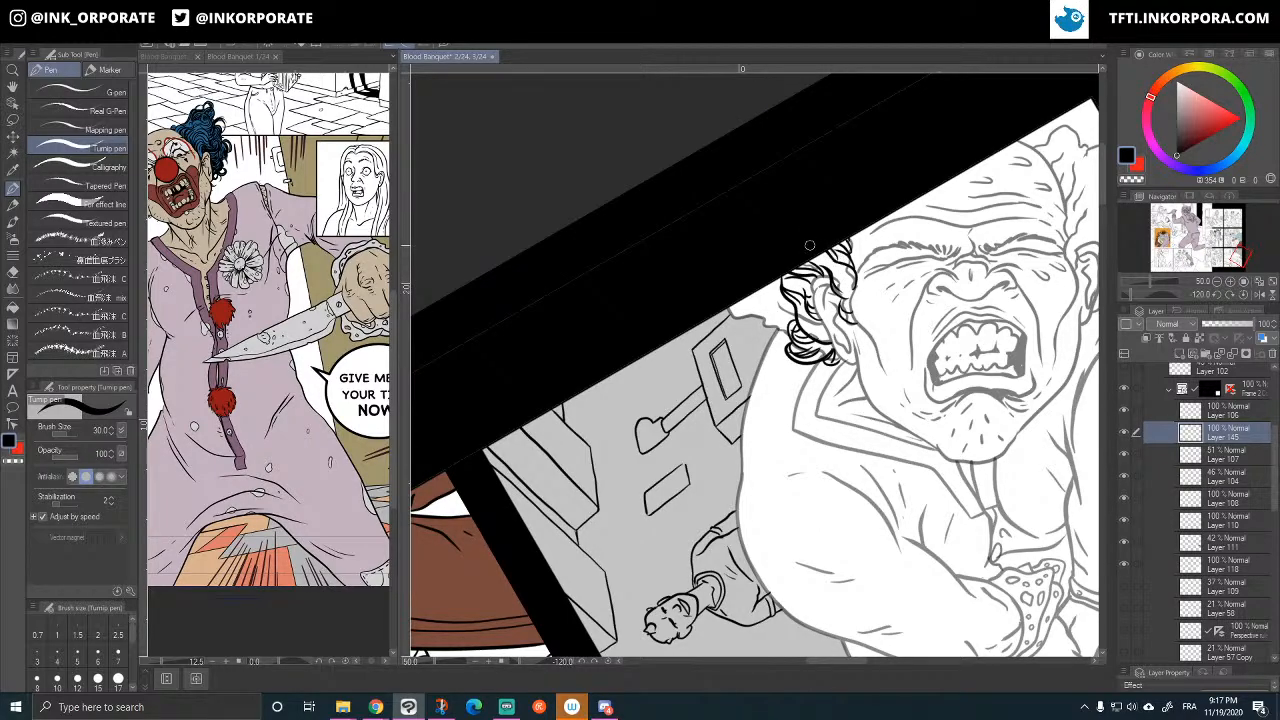
{"action": "left_click_drag", "start_coordinate": [784, 313], "coordinate": [762, 289]}
{"action": "key", "text": "ctrl+z"}
- Ink the small outer curls of the tuft where it meets the grey background and the panel's border
{"action": "key", "text": "asciicircum"}
{"action": "key", "text": "asciicircum"}
{"action": "key", "text": "asciicircum"}
{"action": "key", "text": "asciicircum"}
{"action": "key", "text": "asciicircum"}
{"action": "key", "text": "asciicircum"}
{"action": "key", "text": "asciicircum"}
{"action": "key", "text": "asciicircum"}
{"action": "key", "text": "asciicircum"}
{"action": "key", "text": "asciicircum"}
{"action": "key", "text": "asciicircum"}
{"action": "key", "text": "asciicircum"}
{"action": "key", "text": "asciicircum"}
{"action": "key", "text": "asciicircum"}
{"action": "key", "text": "asciicircum"}
{"action": "key", "text": "asciicircum"}
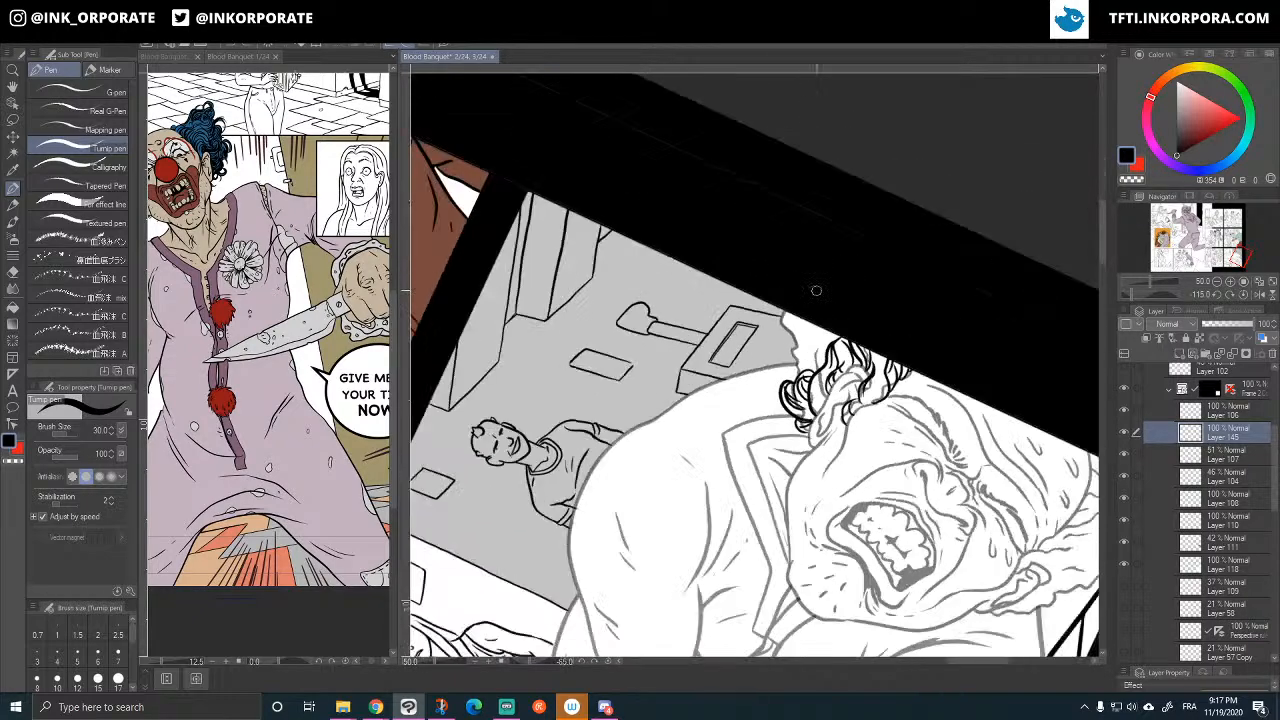
{"action": "left_click_drag", "start_coordinate": [807, 398], "coordinate": [843, 342]}
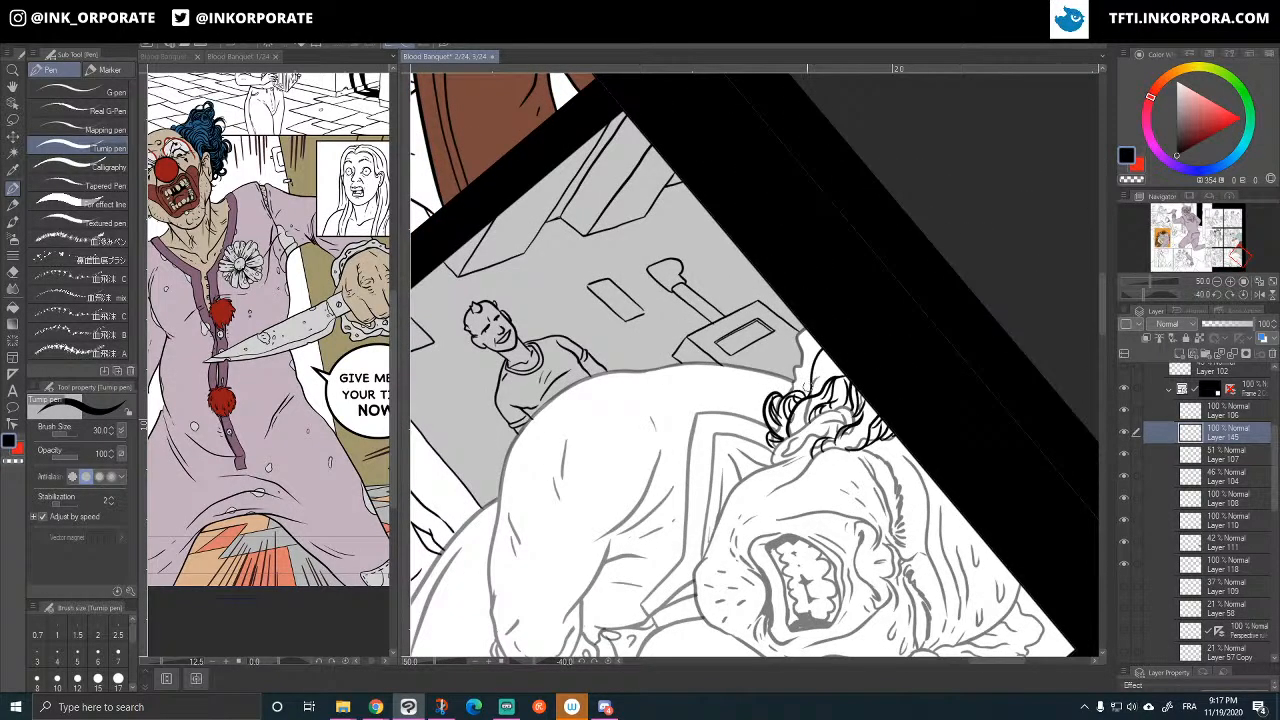
{"action": "left_click_drag", "start_coordinate": [808, 385], "coordinate": [842, 334]}
{"action": "left_click_drag", "start_coordinate": [808, 382], "coordinate": [800, 336]}
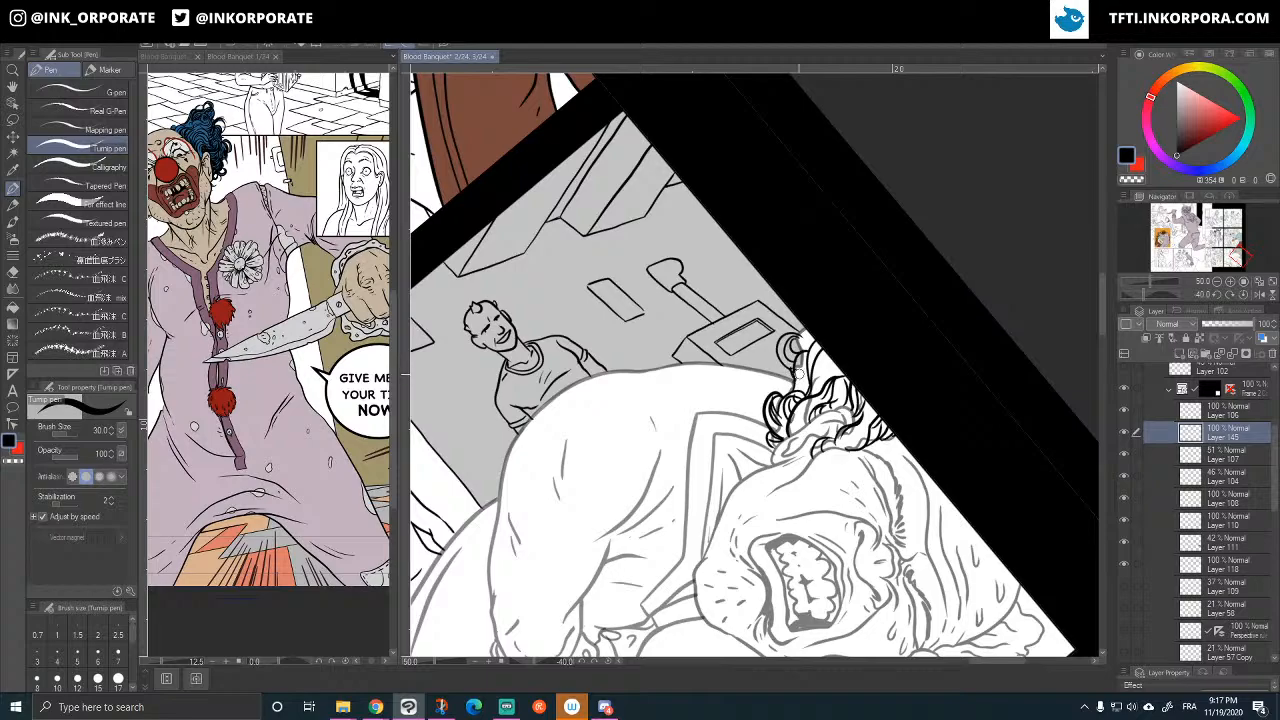
{"action": "left_click_drag", "start_coordinate": [806, 342], "coordinate": [814, 330]}
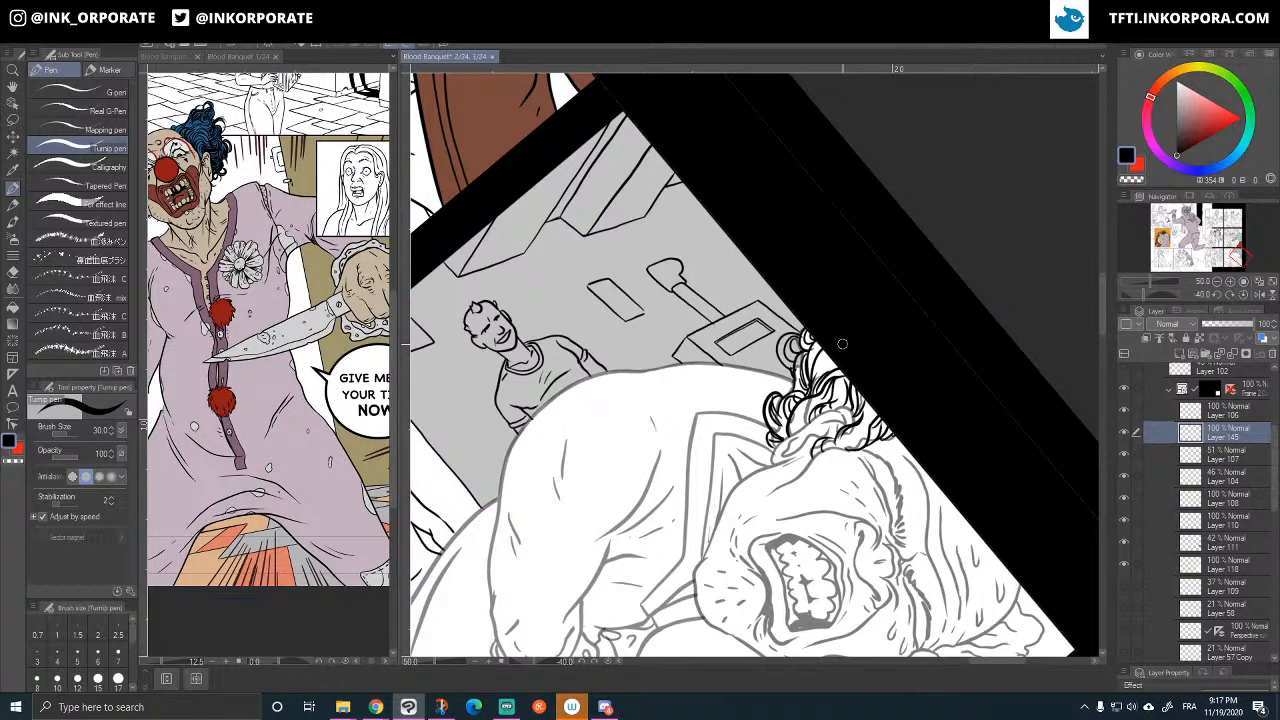
- Start inking the tuft on the other side of the clown's head with curls at the panel corner, outer edge and ear, undoing one stroke
{"action": "key", "text": "minus"}
{"action": "key", "text": "minus"}
{"action": "key", "text": "minus"}
{"action": "key", "text": "minus"}
{"action": "key", "text": "minus"}
{"action": "key", "text": "minus"}
{"action": "key", "text": "minus"}
{"action": "key", "text": "minus"}
{"action": "key", "text": "minus"}
{"action": "key", "text": "minus"}
{"action": "key", "text": "minus"}
{"action": "key", "text": "minus"}
{"action": "key", "text": "minus"}
{"action": "left_click_drag", "start_coordinate": [930, 480], "coordinate": [757, 512]}
{"action": "left_click_drag", "start_coordinate": [996, 382], "coordinate": [966, 348]}
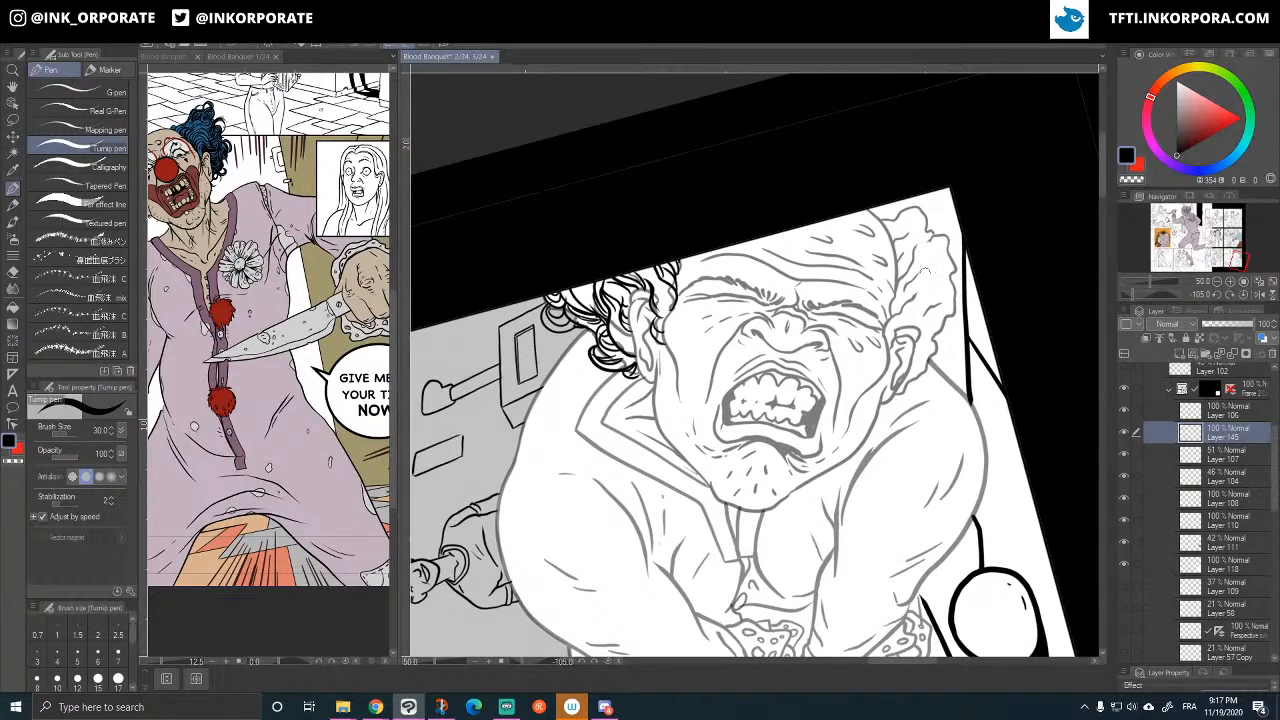
{"action": "scroll", "coordinate": [925, 269], "scroll_direction": "up", "scroll_amount": 3}
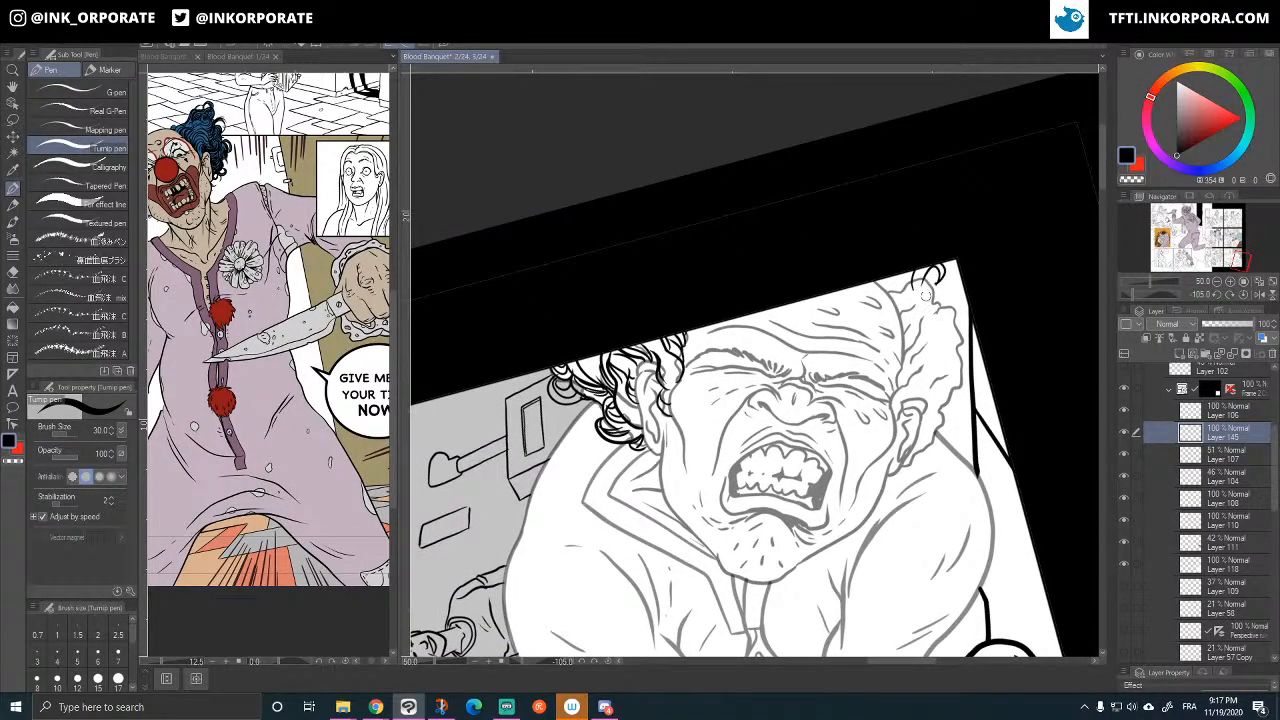
{"action": "mouse_move", "coordinate": [918, 282]}
{"action": "left_mouse_down"}
{"action": "mouse_move", "coordinate": [954, 270]}
{"action": "mouse_move", "coordinate": [912, 262]}
{"action": "mouse_move", "coordinate": [892, 284]}
{"action": "mouse_move", "coordinate": [918, 272]}
{"action": "mouse_move", "coordinate": [945, 324]}
{"action": "mouse_move", "coordinate": [948, 300]}
{"action": "mouse_move", "coordinate": [958, 358]}
{"action": "left_mouse_up"}
{"action": "key", "text": "ctrl+z"}
{"action": "left_click_drag", "start_coordinate": [951, 325], "coordinate": [959, 333]}
{"action": "mouse_move", "coordinate": [897, 394]}
{"action": "left_mouse_down"}
{"action": "mouse_move", "coordinate": [933, 357]}
{"action": "mouse_move", "coordinate": [935, 370]}
{"action": "mouse_move", "coordinate": [897, 392]}
{"action": "left_mouse_up"}
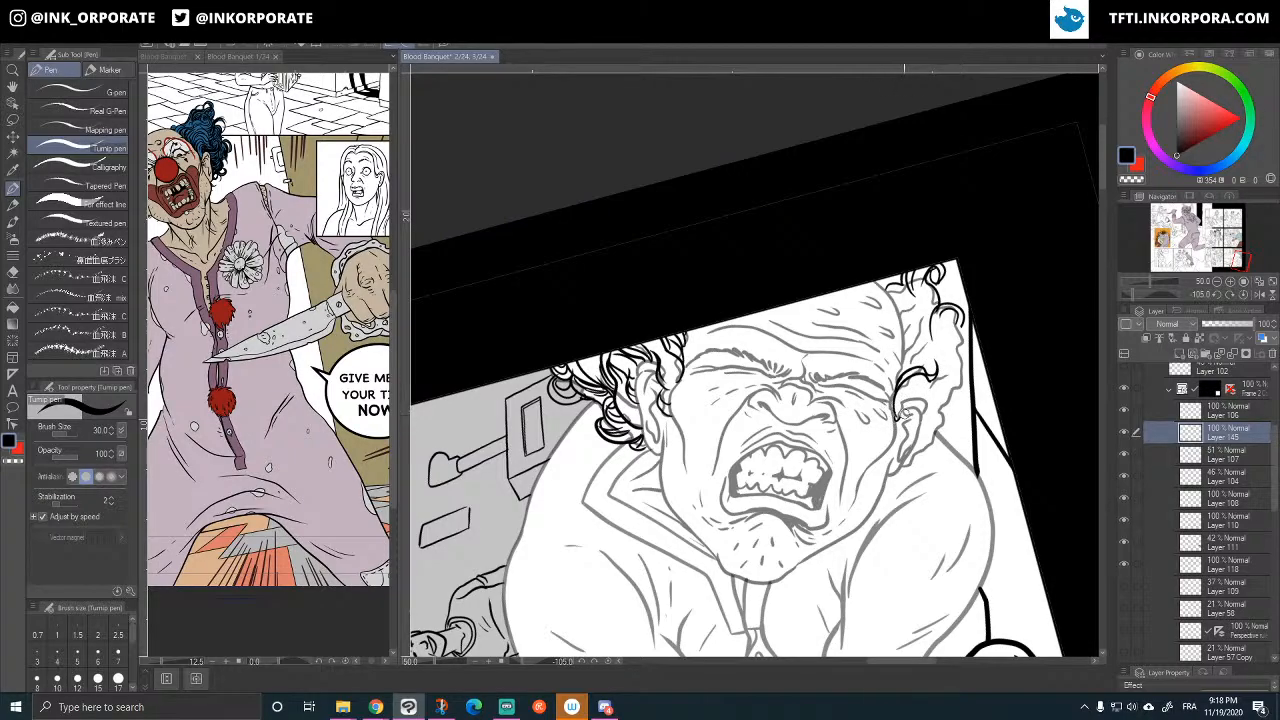
- Fill in the curls above, beside and below the clown's second ear with dense looping strokes
{"action": "mouse_move", "coordinate": [902, 414]}
{"action": "left_mouse_down"}
{"action": "mouse_move", "coordinate": [949, 466]}
{"action": "mouse_move", "coordinate": [908, 395]}
{"action": "mouse_move", "coordinate": [902, 409]}
{"action": "mouse_move", "coordinate": [932, 389]}
{"action": "mouse_move", "coordinate": [957, 395]}
{"action": "mouse_move", "coordinate": [949, 406]}
{"action": "mouse_move", "coordinate": [934, 403]}
{"action": "mouse_move", "coordinate": [960, 391]}
{"action": "mouse_move", "coordinate": [954, 380]}
{"action": "mouse_move", "coordinate": [961, 391]}
{"action": "mouse_move", "coordinate": [945, 404]}
{"action": "mouse_move", "coordinate": [946, 380]}
{"action": "mouse_move", "coordinate": [925, 405]}
{"action": "mouse_move", "coordinate": [968, 185]}
{"action": "mouse_move", "coordinate": [937, 245]}
{"action": "mouse_move", "coordinate": [942, 371]}
{"action": "mouse_move", "coordinate": [913, 293]}
{"action": "left_mouse_up"}
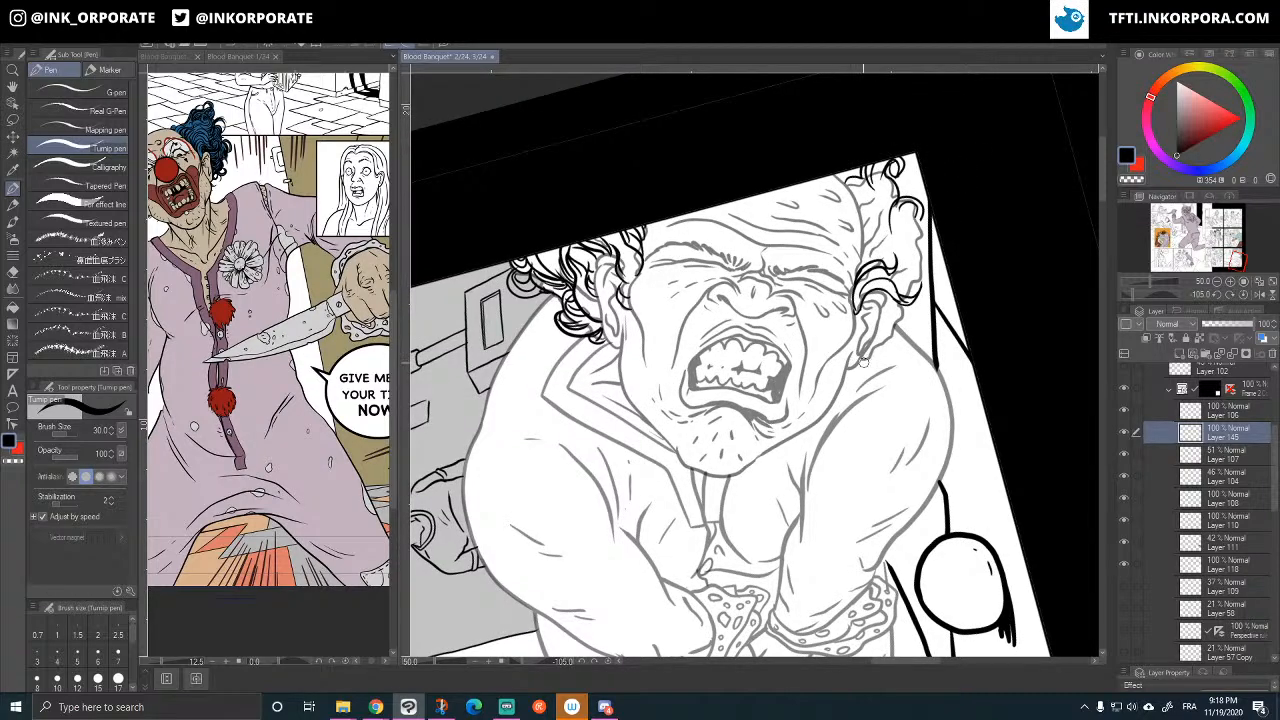
{"action": "mouse_move", "coordinate": [866, 354]}
{"action": "left_mouse_down"}
{"action": "mouse_move", "coordinate": [885, 324]}
{"action": "mouse_move", "coordinate": [877, 358]}
{"action": "mouse_move", "coordinate": [849, 382]}
{"action": "mouse_move", "coordinate": [909, 290]}
{"action": "left_mouse_up"}
{"action": "mouse_move", "coordinate": [875, 353]}
{"action": "left_mouse_down"}
{"action": "mouse_move", "coordinate": [896, 341]}
{"action": "mouse_move", "coordinate": [884, 330]}
{"action": "mouse_move", "coordinate": [880, 348]}
{"action": "mouse_move", "coordinate": [890, 300]}
{"action": "mouse_move", "coordinate": [886, 346]}
{"action": "mouse_move", "coordinate": [896, 336]}
{"action": "mouse_move", "coordinate": [878, 310]}
{"action": "mouse_move", "coordinate": [902, 306]}
{"action": "mouse_move", "coordinate": [912, 326]}
{"action": "mouse_move", "coordinate": [908, 298]}
{"action": "mouse_move", "coordinate": [926, 270]}
{"action": "mouse_move", "coordinate": [920, 242]}
{"action": "mouse_move", "coordinate": [906, 278]}
{"action": "mouse_move", "coordinate": [890, 280]}
{"action": "mouse_move", "coordinate": [884, 242]}
{"action": "mouse_move", "coordinate": [923, 241]}
{"action": "mouse_move", "coordinate": [904, 226]}
{"action": "mouse_move", "coordinate": [852, 274]}
{"action": "mouse_move", "coordinate": [878, 256]}
{"action": "mouse_move", "coordinate": [862, 238]}
{"action": "mouse_move", "coordinate": [880, 240]}
{"action": "left_mouse_up"}
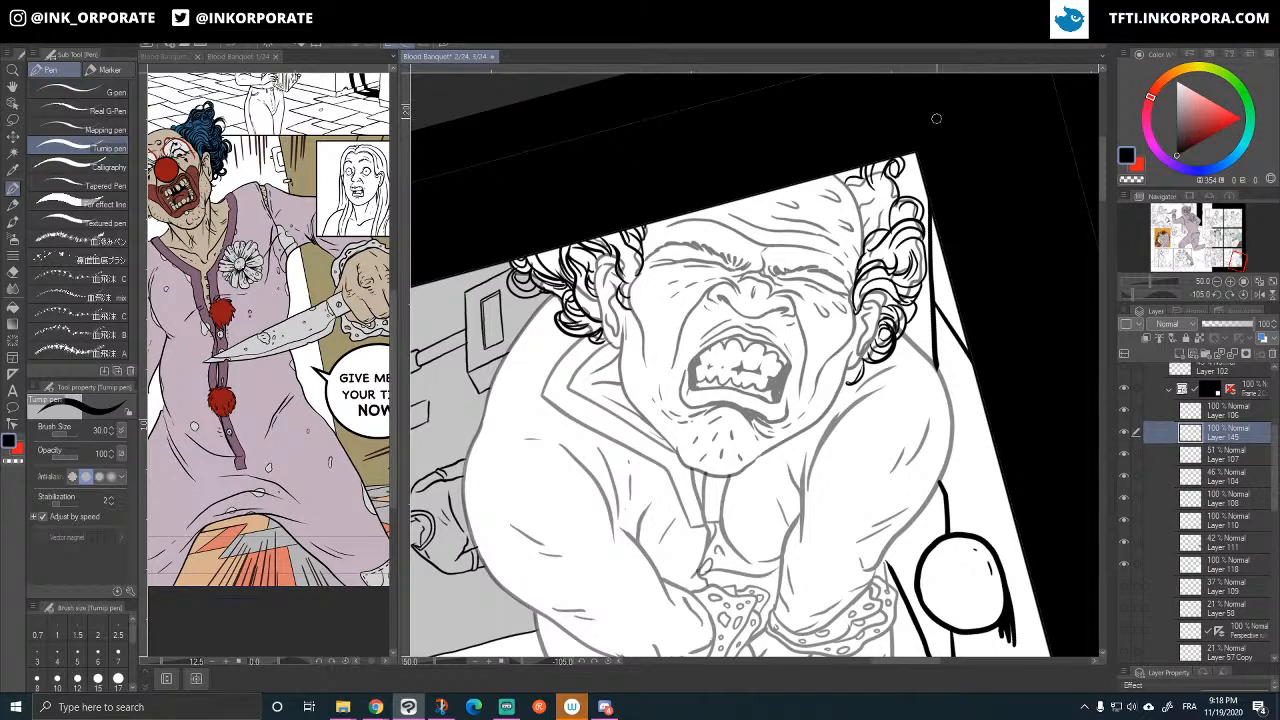
- Ink the remaining curls at the upper part of the second tuft, undoing one stroke
{"action": "mouse_move", "coordinate": [896, 217]}
{"action": "left_mouse_down"}
{"action": "mouse_move", "coordinate": [905, 199]}
{"action": "mouse_move", "coordinate": [909, 216]}
{"action": "mouse_move", "coordinate": [897, 198]}
{"action": "left_mouse_up"}
{"action": "key", "text": "ctrl+z"}
{"action": "mouse_move", "coordinate": [864, 232]}
{"action": "left_mouse_down"}
{"action": "mouse_move", "coordinate": [888, 211]}
{"action": "mouse_move", "coordinate": [888, 228]}
{"action": "mouse_move", "coordinate": [898, 202]}
{"action": "mouse_move", "coordinate": [880, 170]}
{"action": "mouse_move", "coordinate": [894, 212]}
{"action": "mouse_move", "coordinate": [852, 172]}
{"action": "left_mouse_up"}
{"action": "mouse_move", "coordinate": [868, 186]}
{"action": "left_mouse_down"}
{"action": "mouse_move", "coordinate": [876, 175]}
{"action": "mouse_move", "coordinate": [912, 194]}
{"action": "left_mouse_up"}
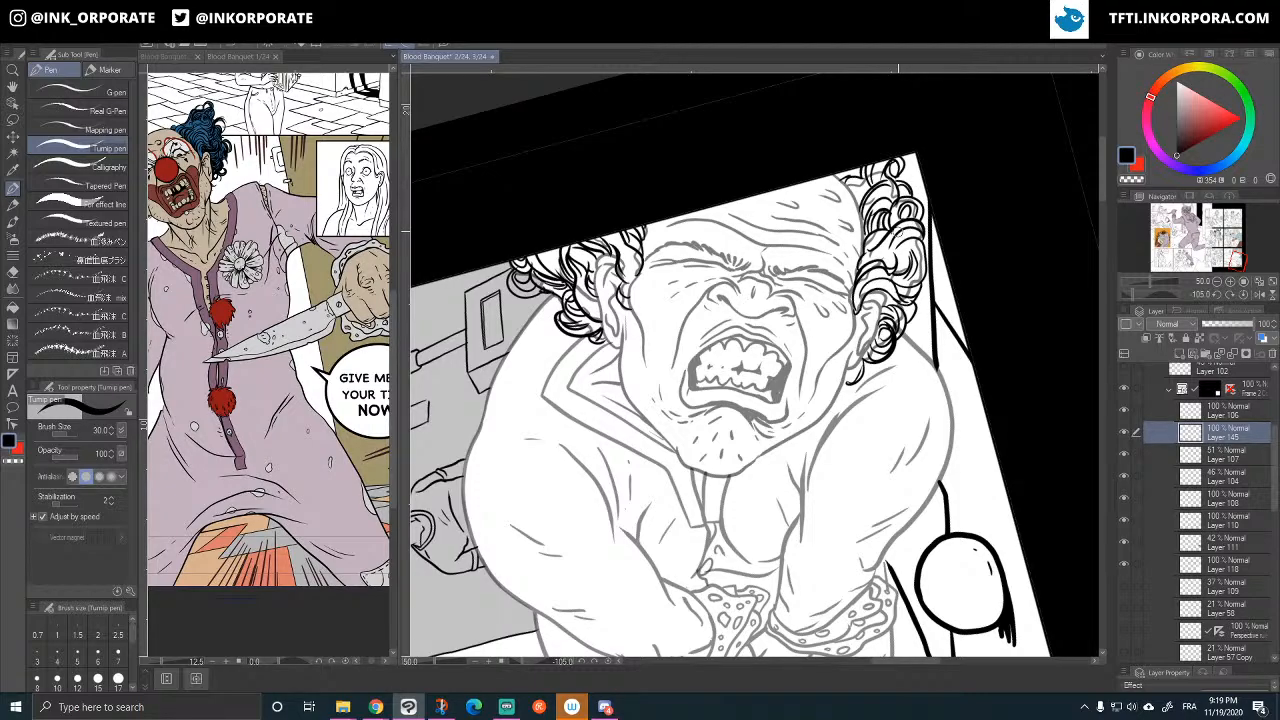
- Make Layer 107 active and erase its old faded hair outlines under the newly inked curls
{"action": "left_click", "coordinate": [1124, 455]}
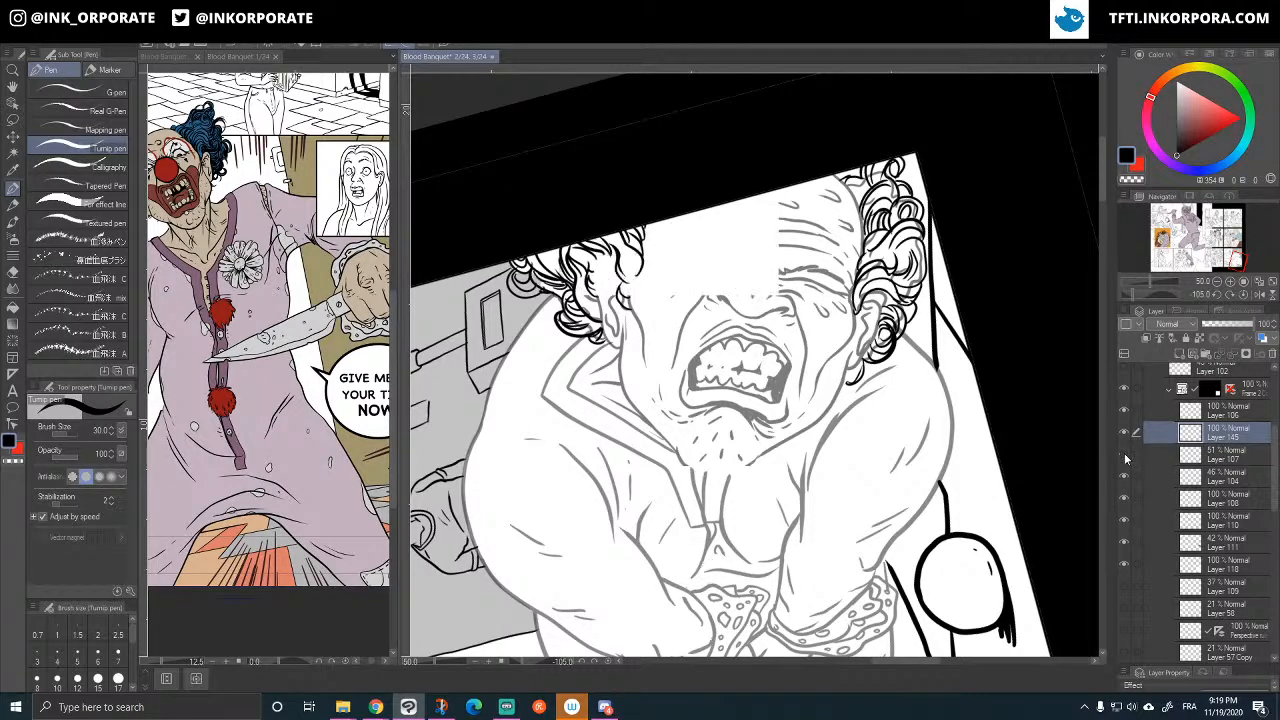
{"action": "left_click", "coordinate": [1124, 455]}
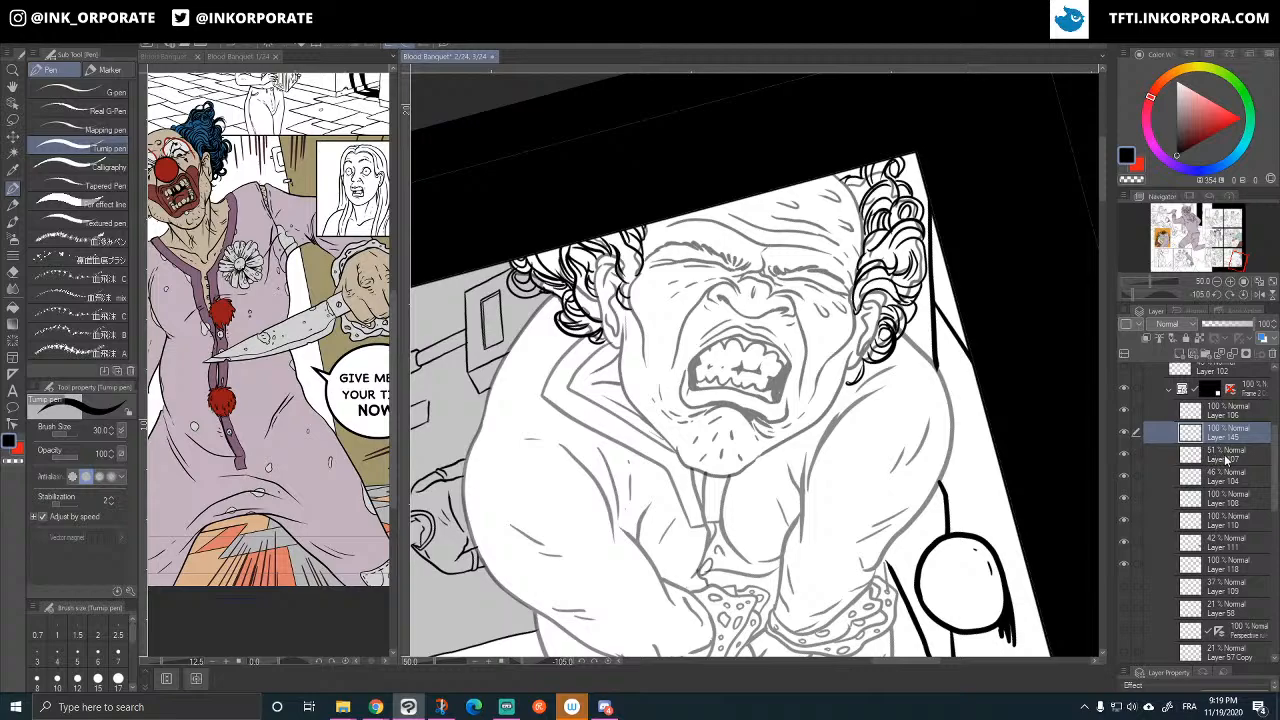
{"action": "left_click", "coordinate": [1226, 458]}
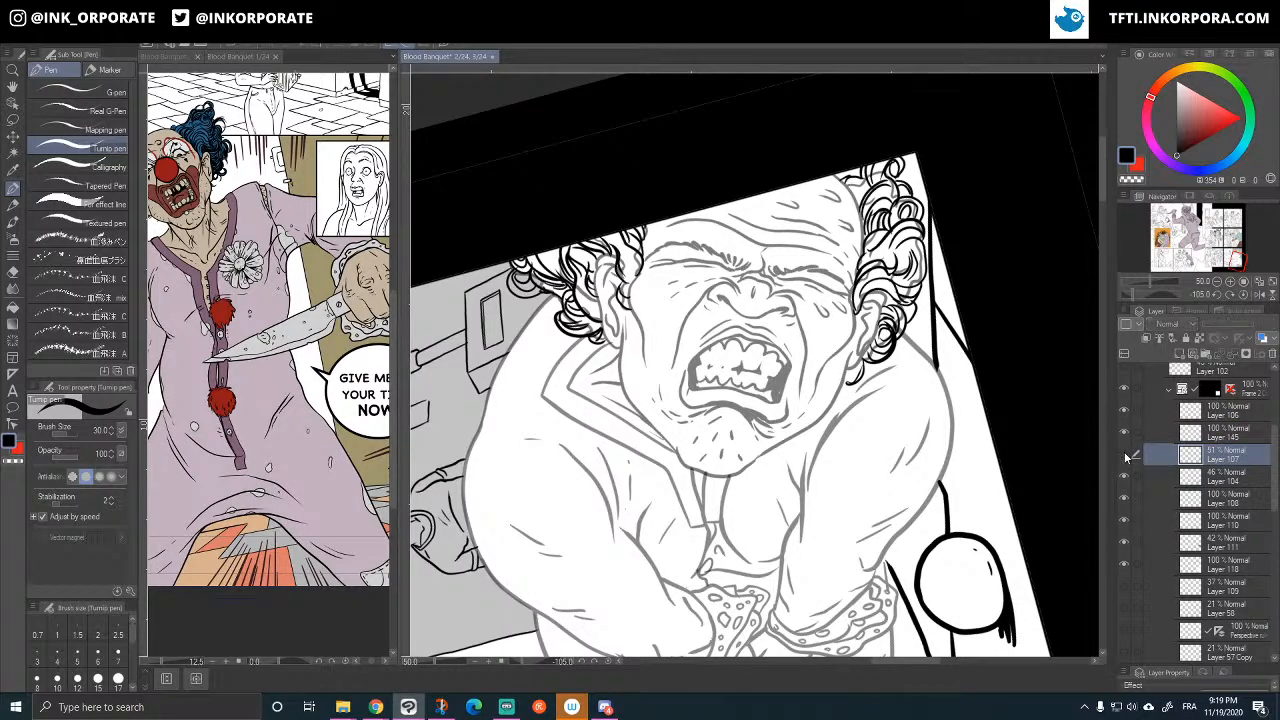
{"action": "left_click", "coordinate": [1124, 455]}
{"action": "left_click", "coordinate": [1124, 455]}
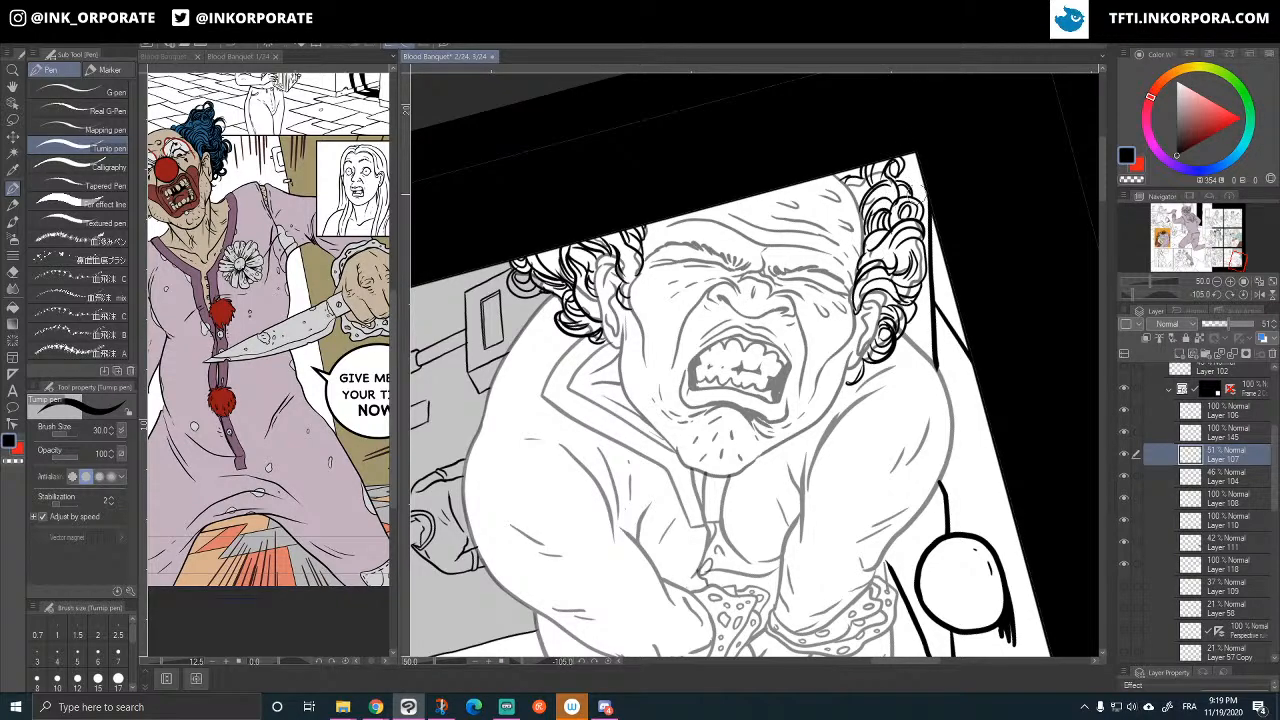
{"action": "mouse_move", "coordinate": [928, 235]}
{"action": "left_mouse_down"}
{"action": "mouse_move", "coordinate": [920, 287]}
{"action": "mouse_move", "coordinate": [885, 336]}
{"action": "left_mouse_up"}
{"action": "left_click_drag", "start_coordinate": [884, 267], "coordinate": [903, 273]}
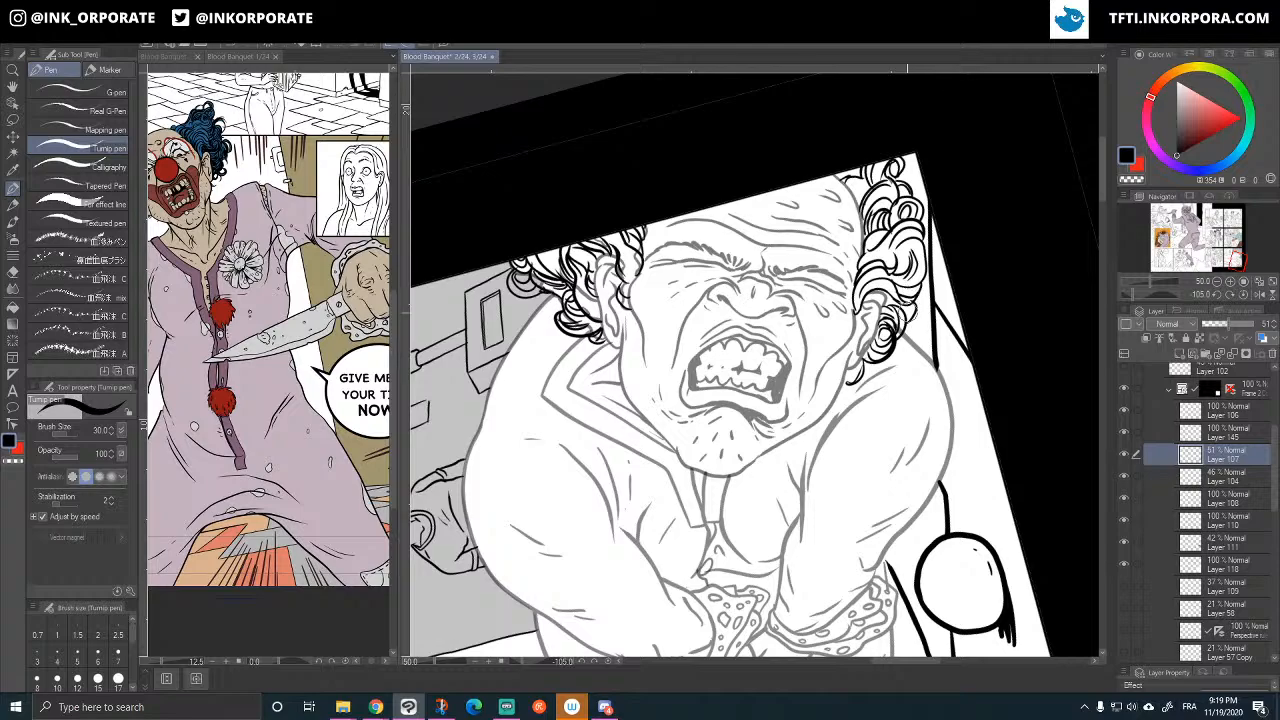
{"action": "left_click_drag", "start_coordinate": [670, 413], "coordinate": [862, 454]}
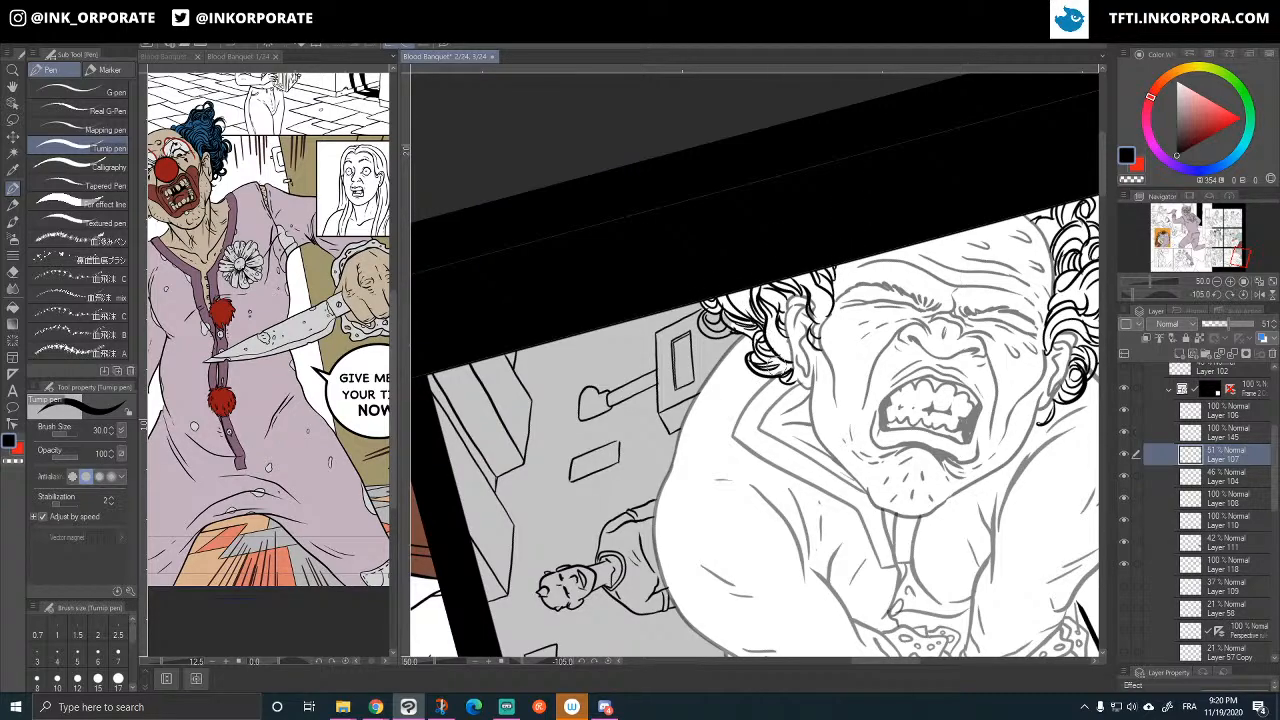
- Restore Layer 104, the clown's body lines, to 100% opacity and raise Layer 107, the head lines, to 97%
{"action": "left_click", "coordinate": [1218, 476]}
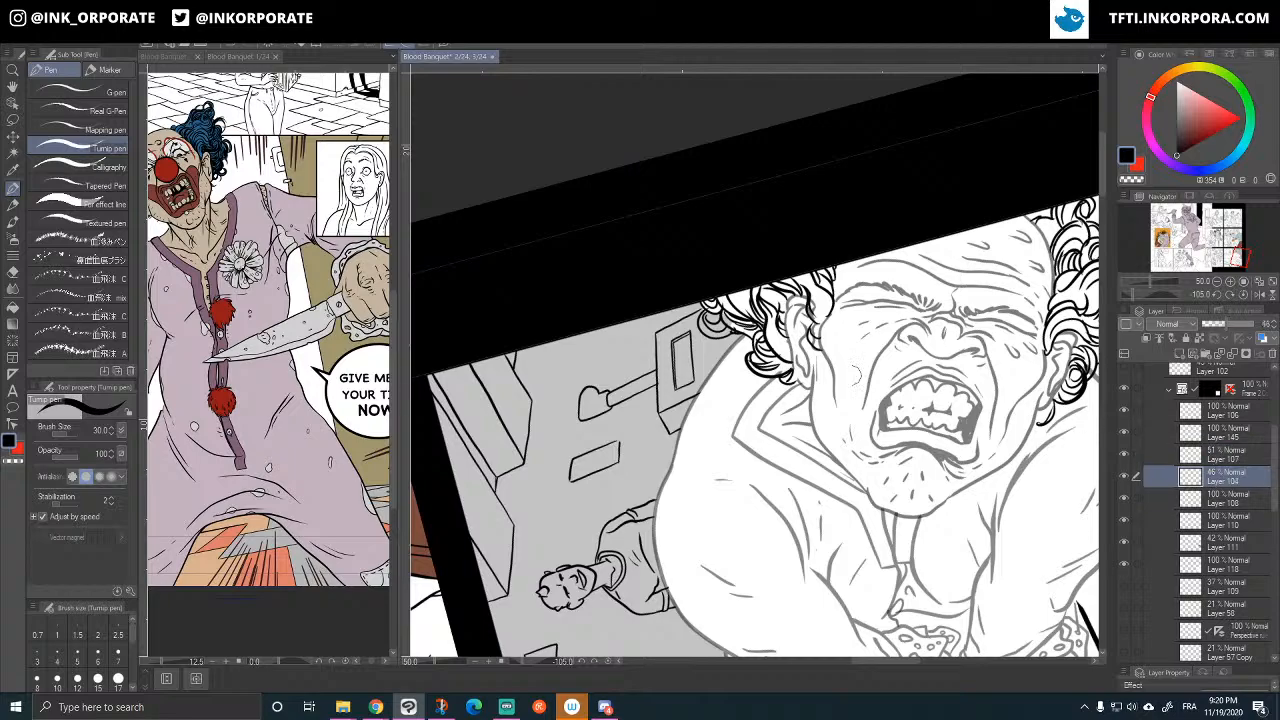
{"action": "left_click_drag", "start_coordinate": [877, 360], "coordinate": [770, 424]}
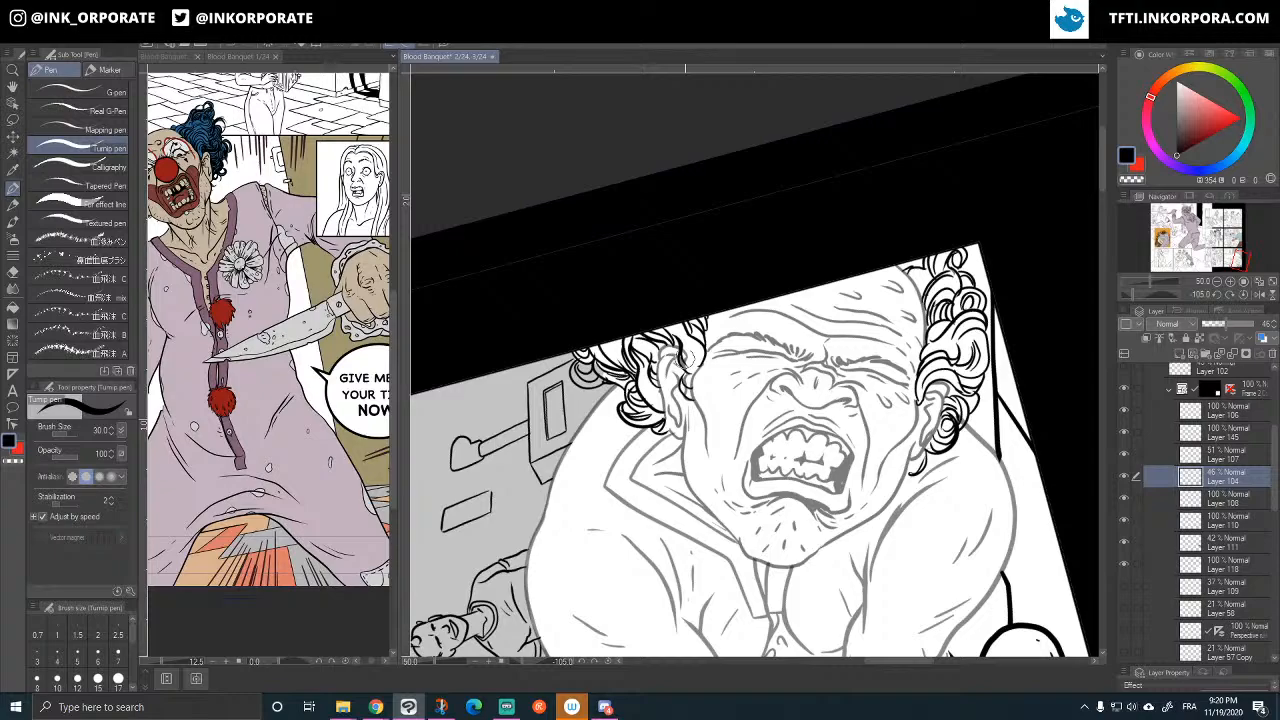
{"action": "key", "text": "alt+bracketright"}
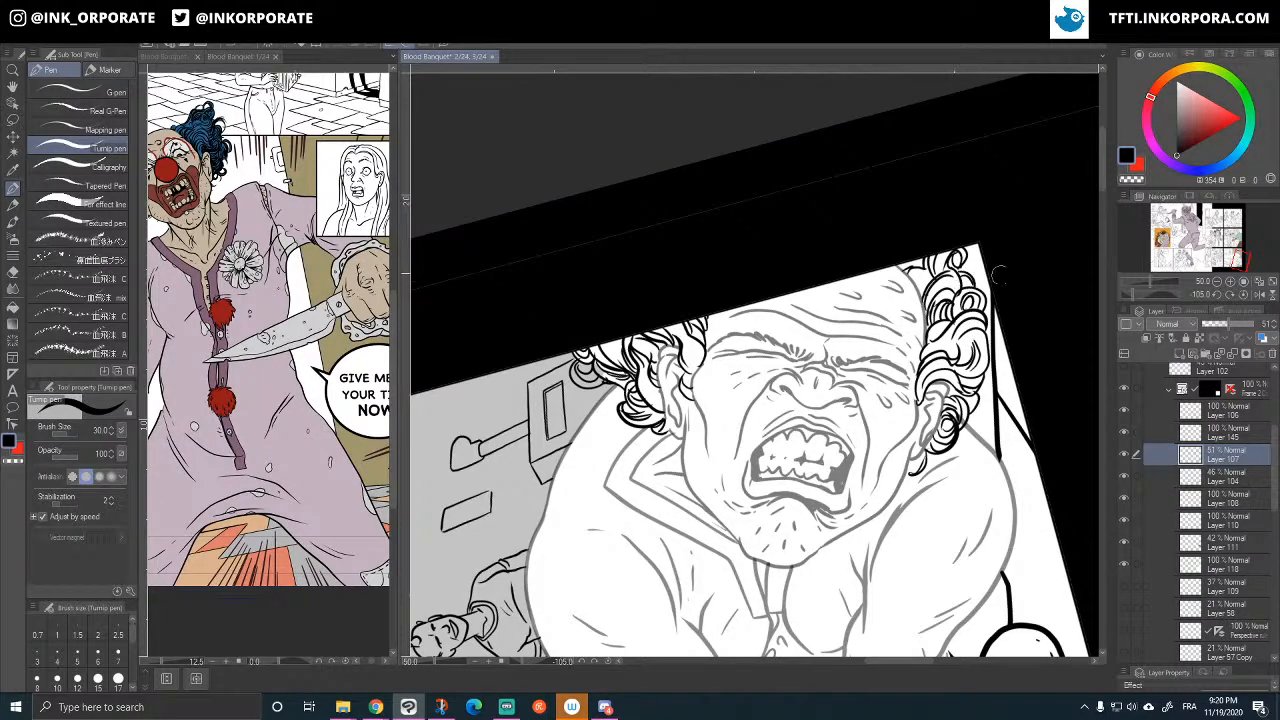
{"action": "left_click", "coordinate": [1230, 472]}
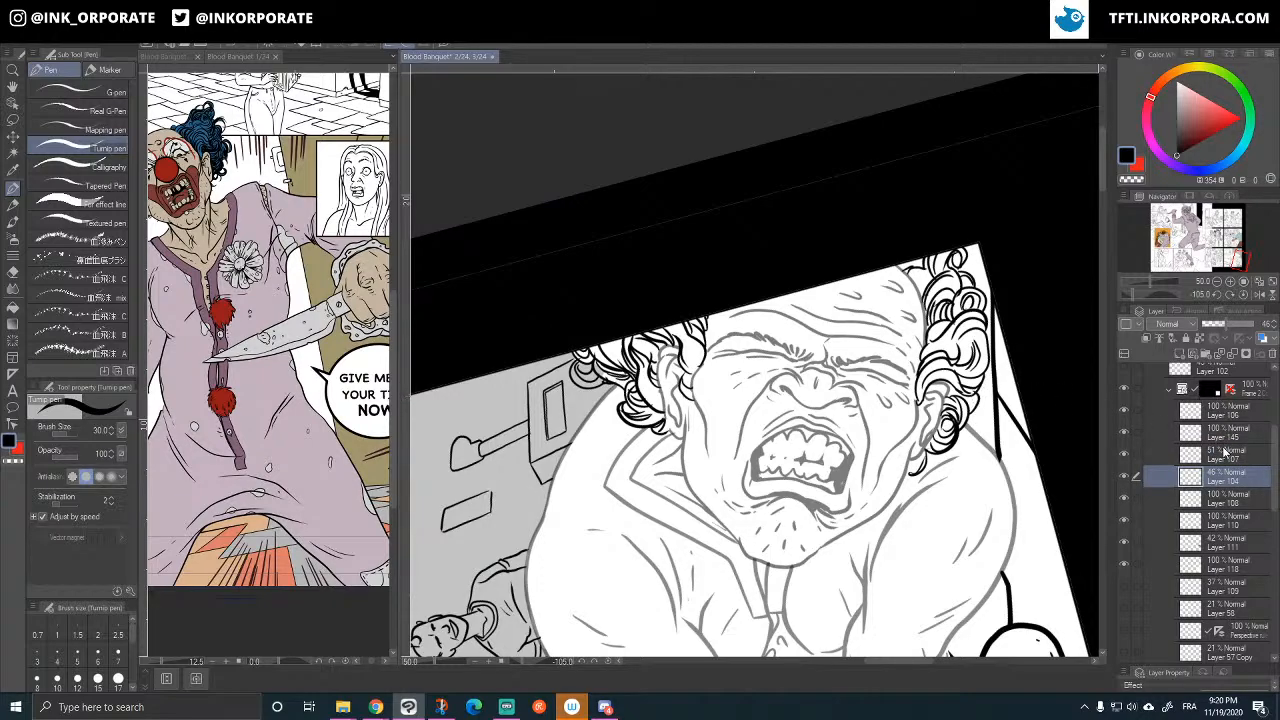
{"action": "mouse_move", "coordinate": [1243, 324]}
{"action": "left_mouse_down"}
{"action": "mouse_move", "coordinate": [1272, 334]}
{"action": "mouse_move", "coordinate": [1262, 330]}
{"action": "left_mouse_up"}
{"action": "left_click", "coordinate": [1239, 454]}
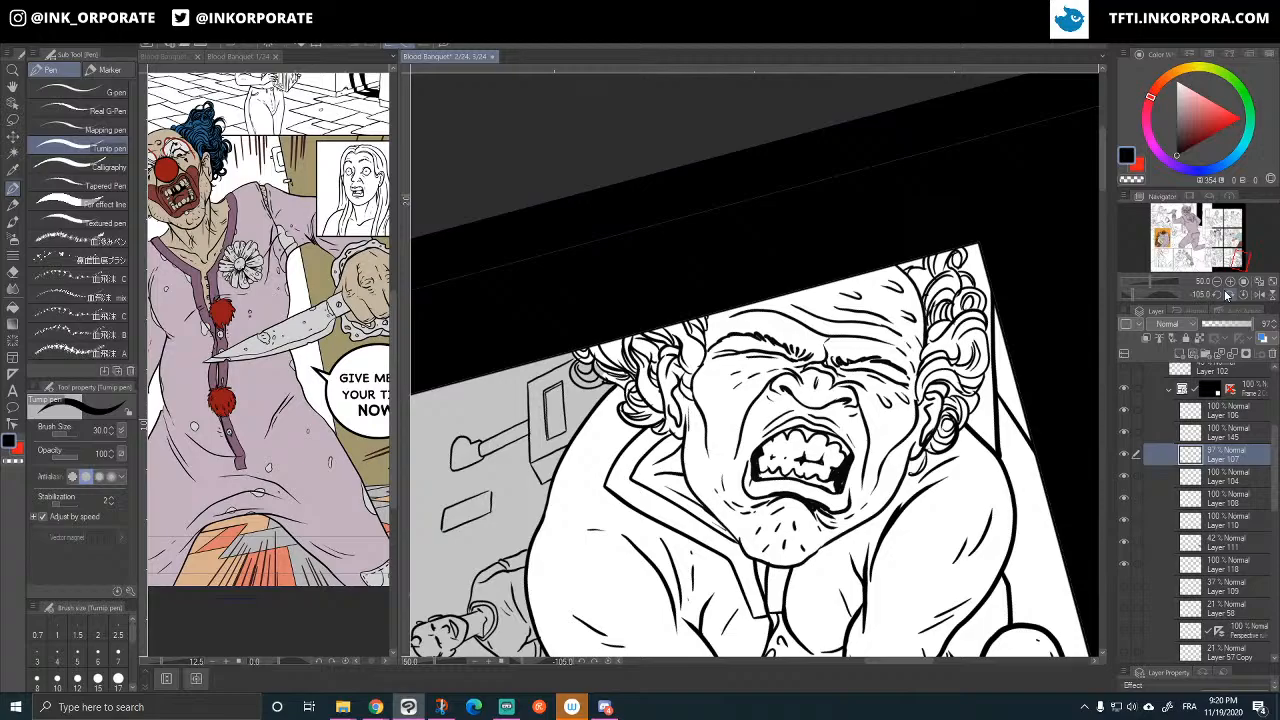
- Rotate the zoomed-out page back upright and set Layer 107 to 100% opacity
{"action": "left_click", "coordinate": [1226, 294]}
{"action": "key", "text": "ctrl+minus"}
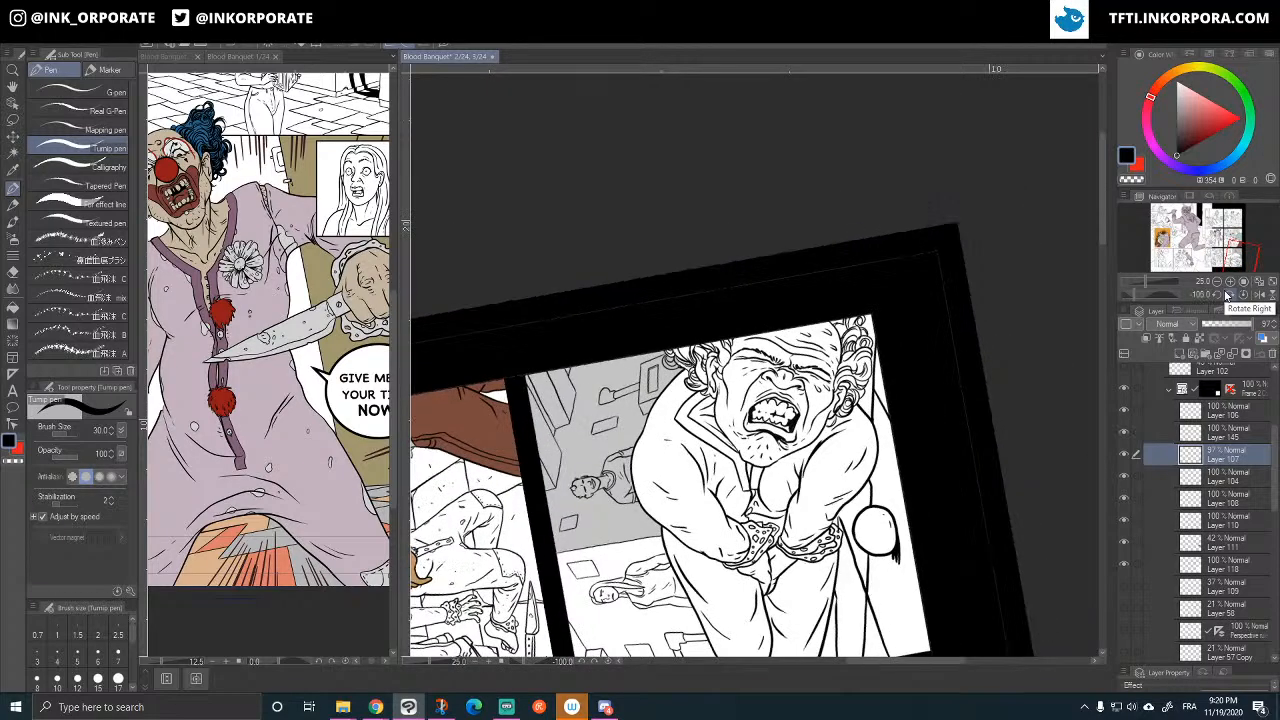
{"action": "left_click", "coordinate": [1226, 294]}
{"action": "left_click", "coordinate": [1226, 294]}
{"action": "left_click", "coordinate": [1226, 294]}
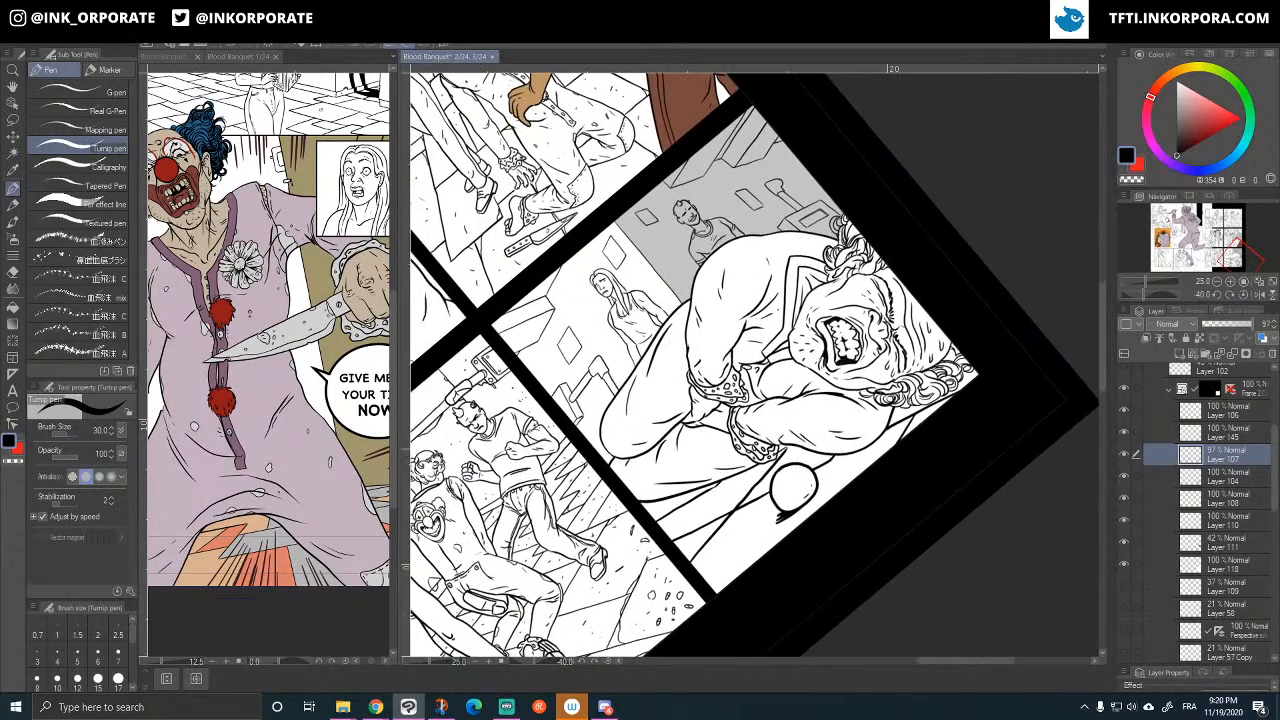
{"action": "left_click", "coordinate": [1226, 294]}
{"action": "left_click", "coordinate": [1226, 294]}
{"action": "left_click", "coordinate": [1226, 294]}
{"action": "left_click", "coordinate": [1226, 294]}
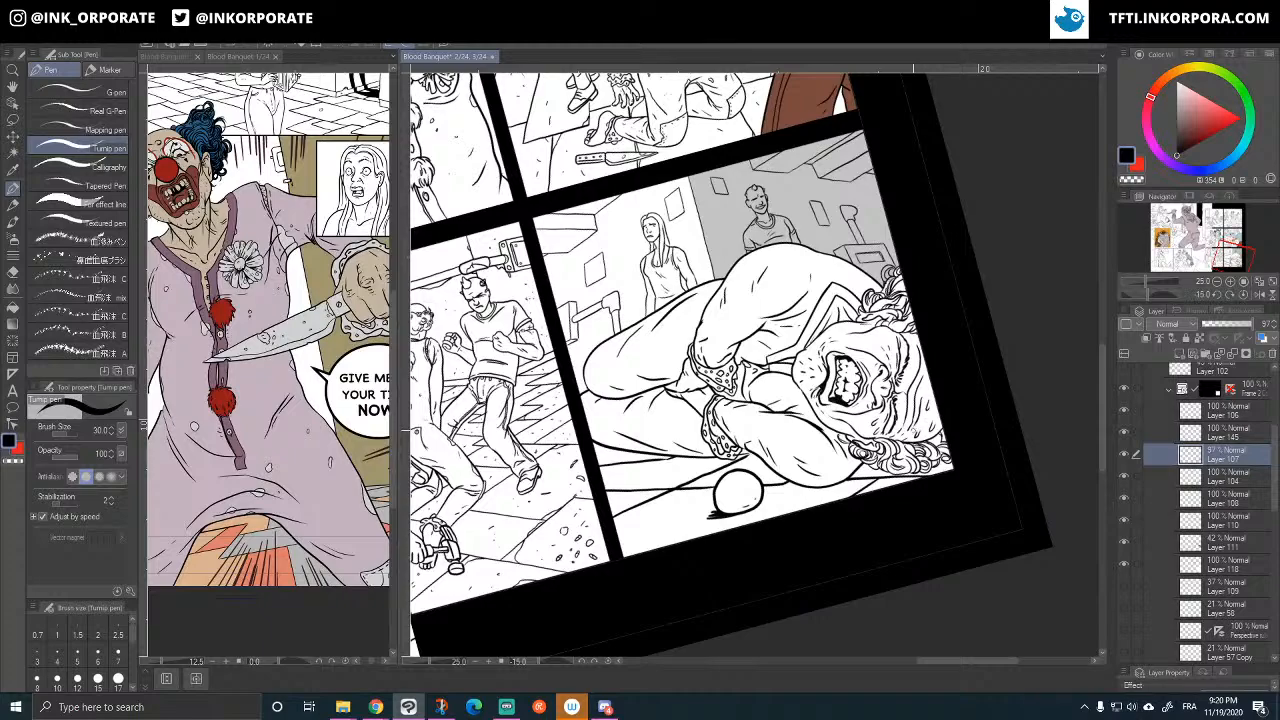
{"action": "left_click", "coordinate": [1226, 294]}
{"action": "left_click", "coordinate": [1226, 294]}
{"action": "left_click", "coordinate": [1226, 294]}
{"action": "left_click", "coordinate": [1226, 294]}
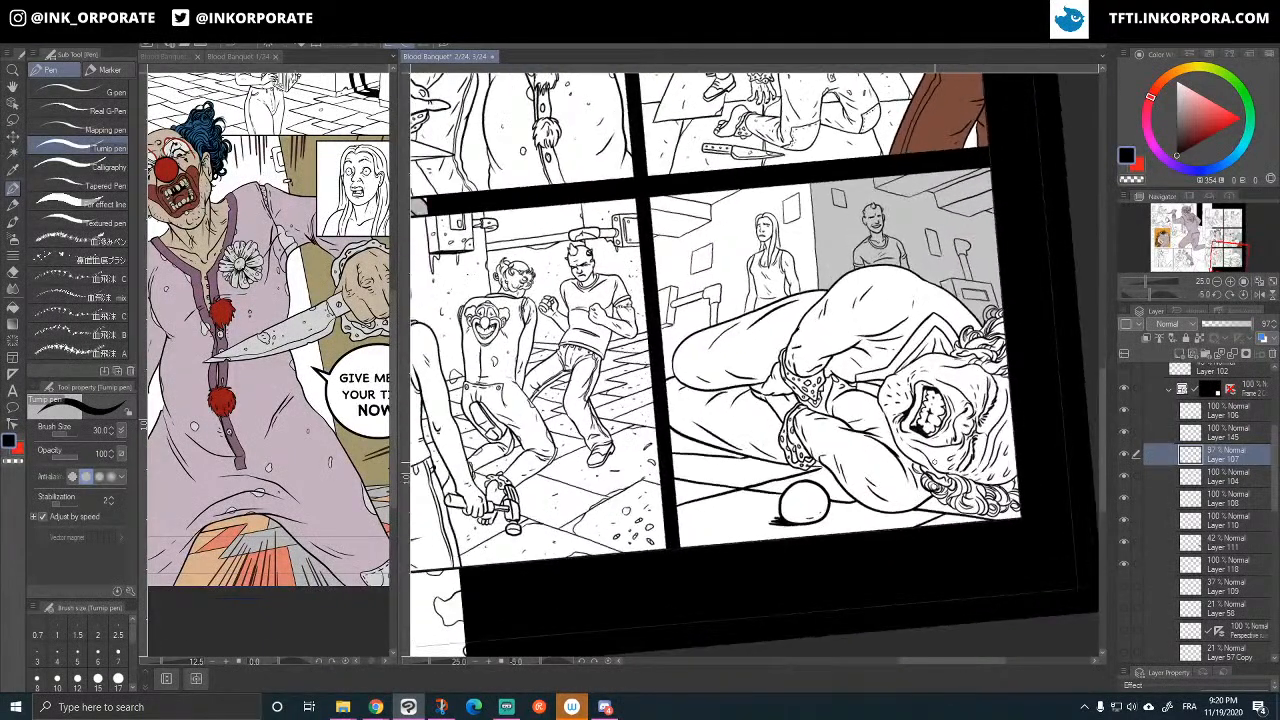
{"action": "left_click", "coordinate": [1226, 294]}
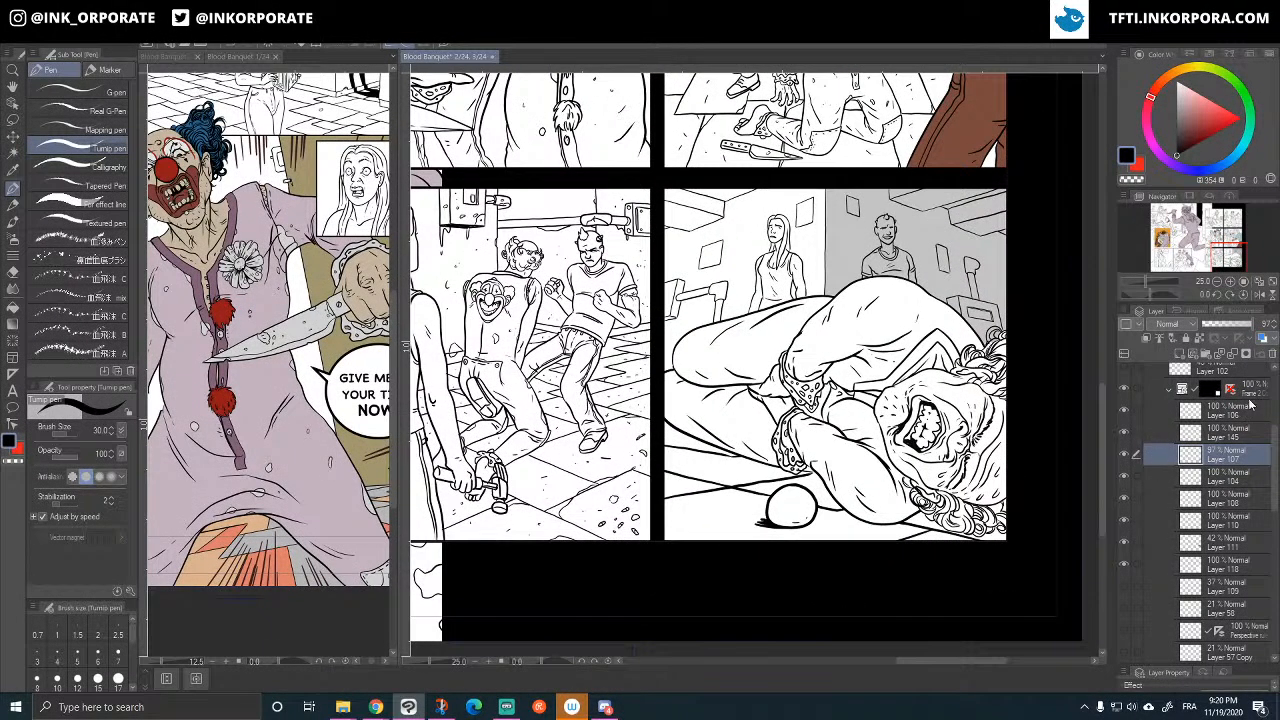
{"action": "left_click_drag", "start_coordinate": [1249, 324], "coordinate": [1260, 323]}
- Check the body and head line layers by toggling their visibility, and merge Layer 145 with Layer 107
{"action": "left_click", "coordinate": [1125, 476]}
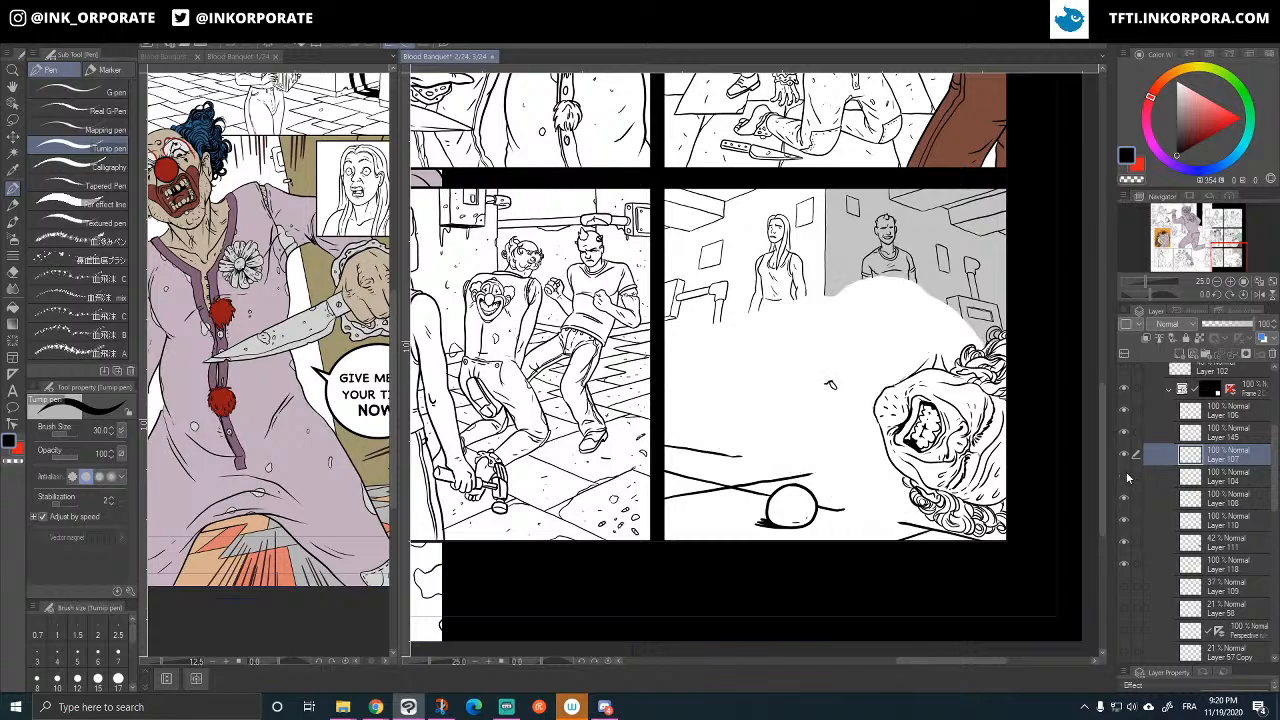
{"action": "left_click", "coordinate": [1124, 477]}
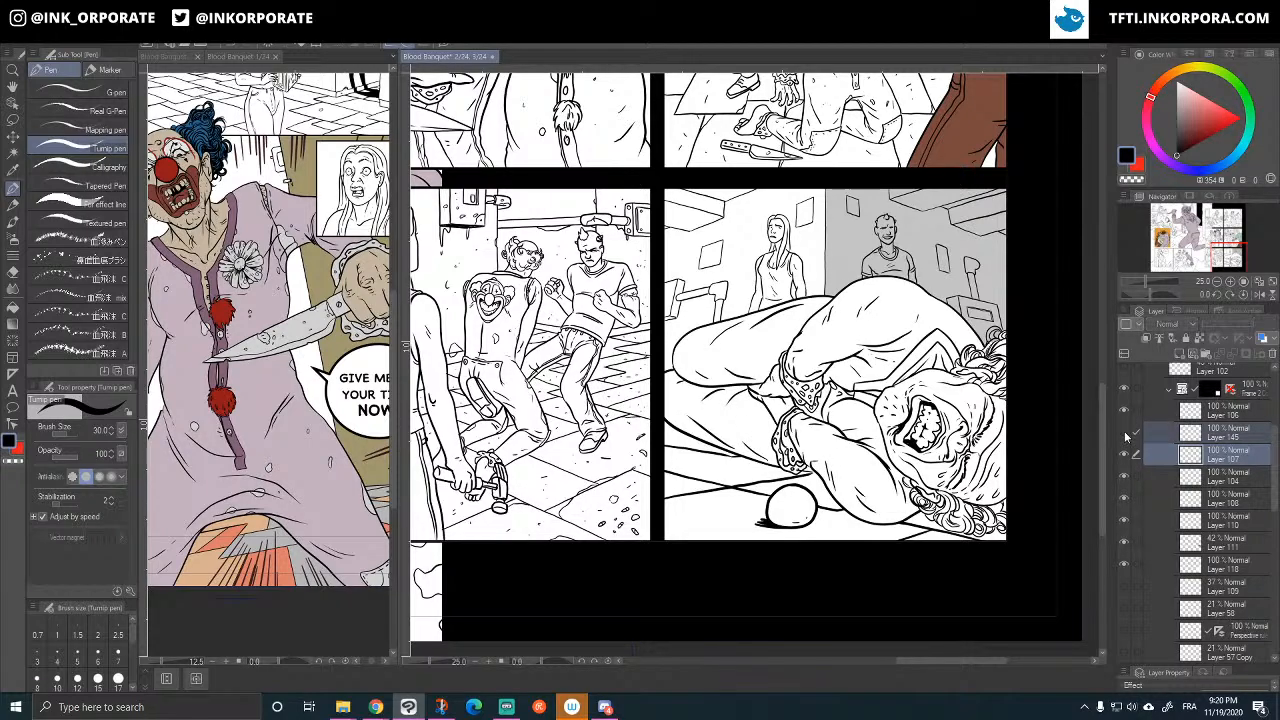
{"action": "left_click", "coordinate": [1124, 433]}
{"action": "left_click", "coordinate": [1124, 433]}
{"action": "left_click", "coordinate": [1124, 455]}
{"action": "left_click", "coordinate": [1125, 455]}
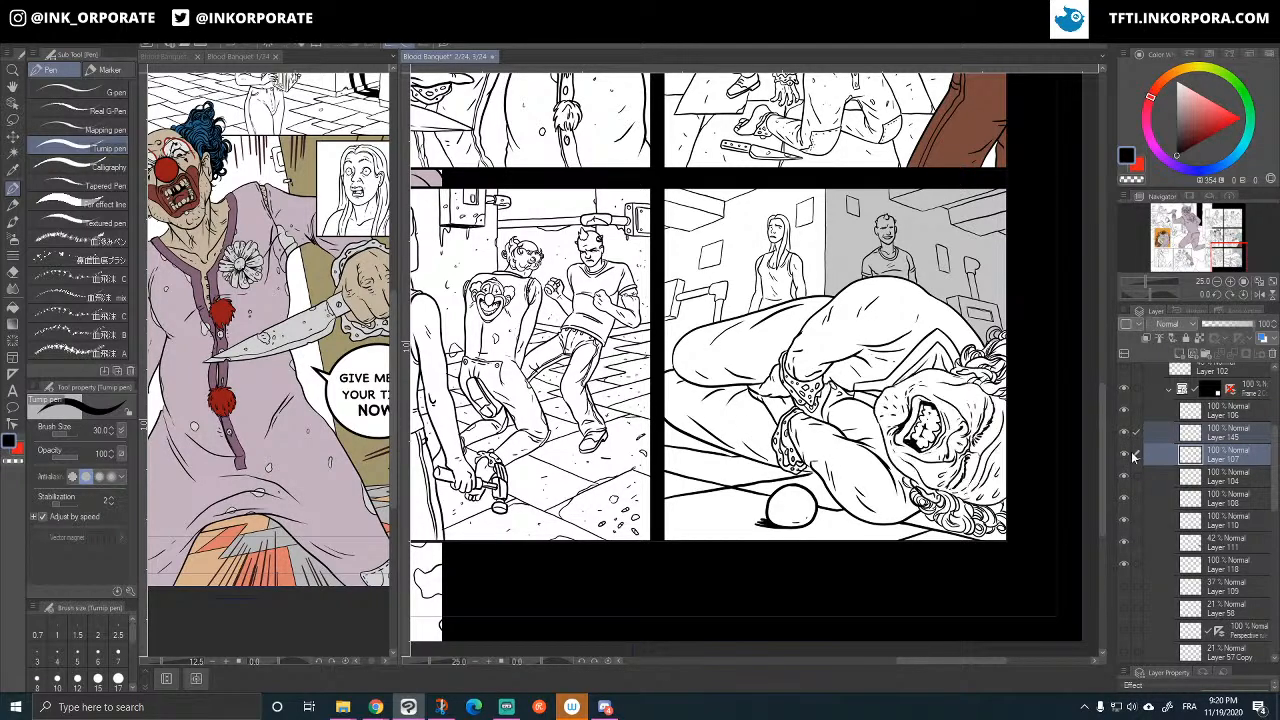
{"action": "right_click", "coordinate": [1243, 437]}
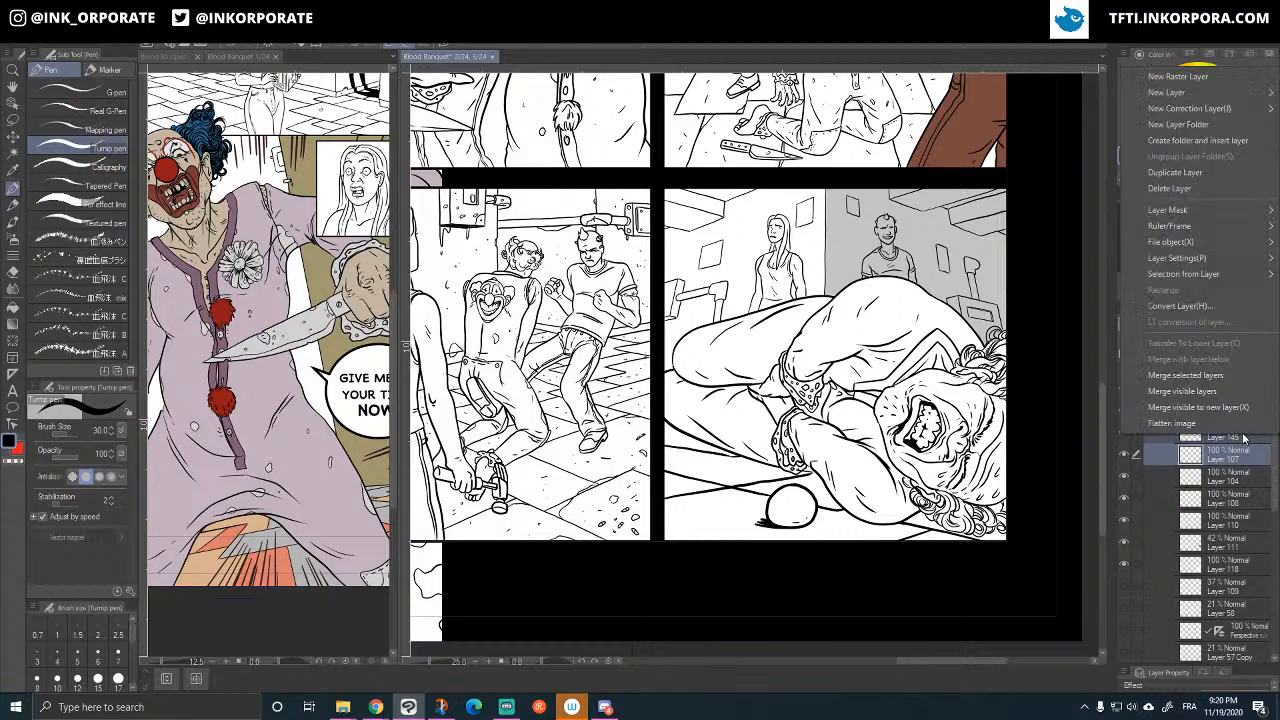
{"action": "left_click", "coordinate": [1238, 377]}
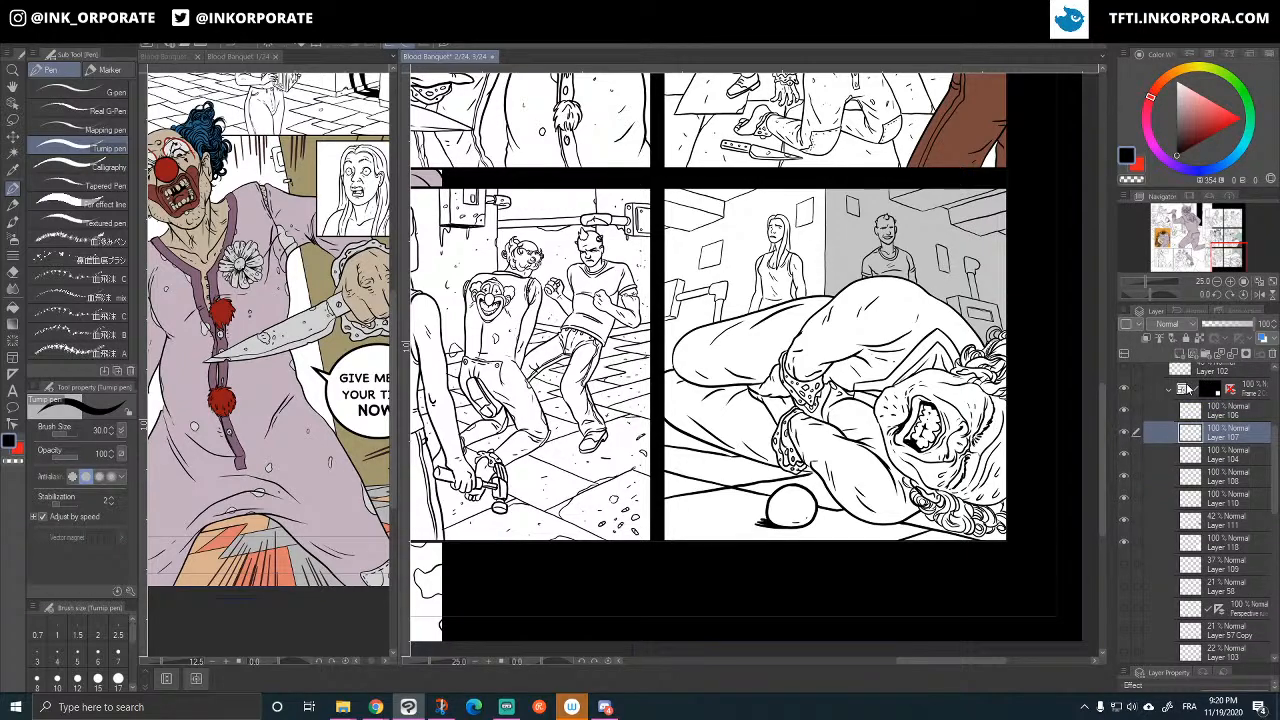
- Lower Layer 107, the head lines, to 45% opacity and Layer 104, the body lines, to 53%
{"action": "left_click", "coordinate": [1224, 327]}
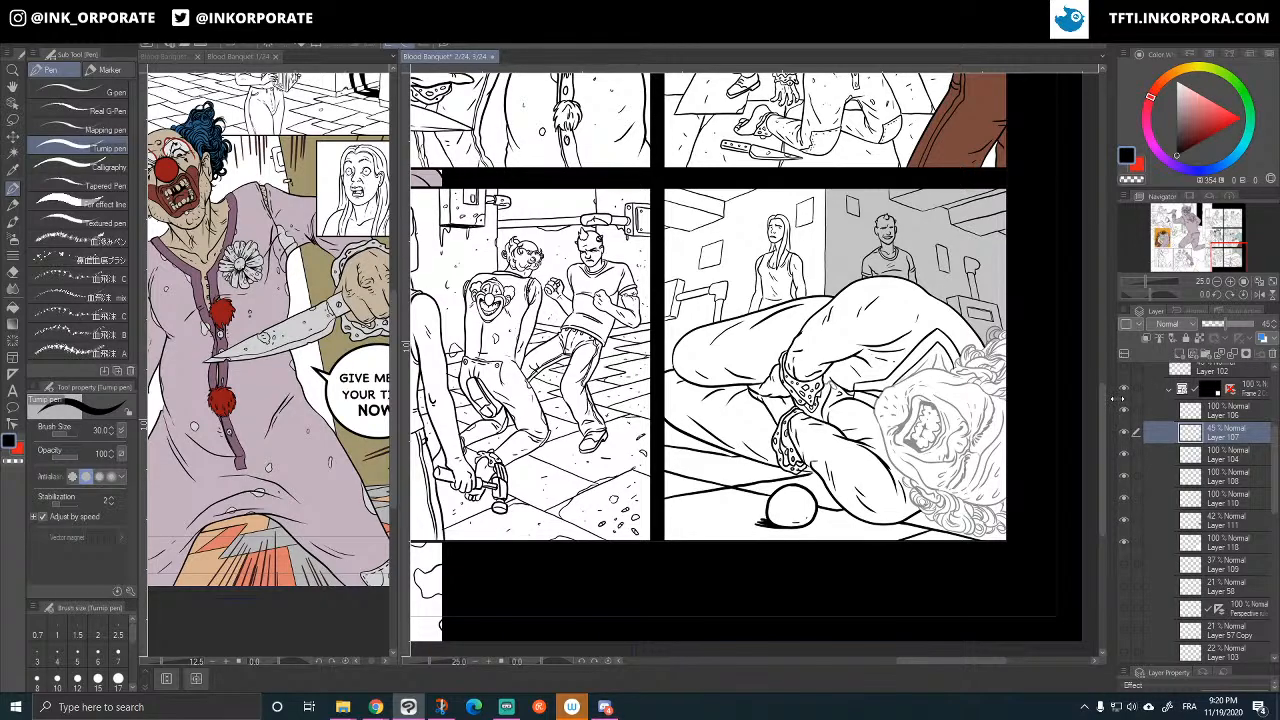
{"action": "key", "text": "ctrl+plus"}
{"action": "key", "text": "minus"}
{"action": "key", "text": "minus"}
{"action": "key", "text": "minus"}
{"action": "key", "text": "minus"}
{"action": "key", "text": "minus"}
{"action": "key", "text": "minus"}
{"action": "key", "text": "minus"}
{"action": "key", "text": "minus"}
{"action": "key", "text": "minus"}
{"action": "key", "text": "minus"}
{"action": "key", "text": "minus"}
{"action": "key", "text": "minus"}
{"action": "key", "text": "minus"}
{"action": "key", "text": "minus"}
{"action": "key", "text": "minus"}
{"action": "key", "text": "minus"}
{"action": "key", "text": "minus"}
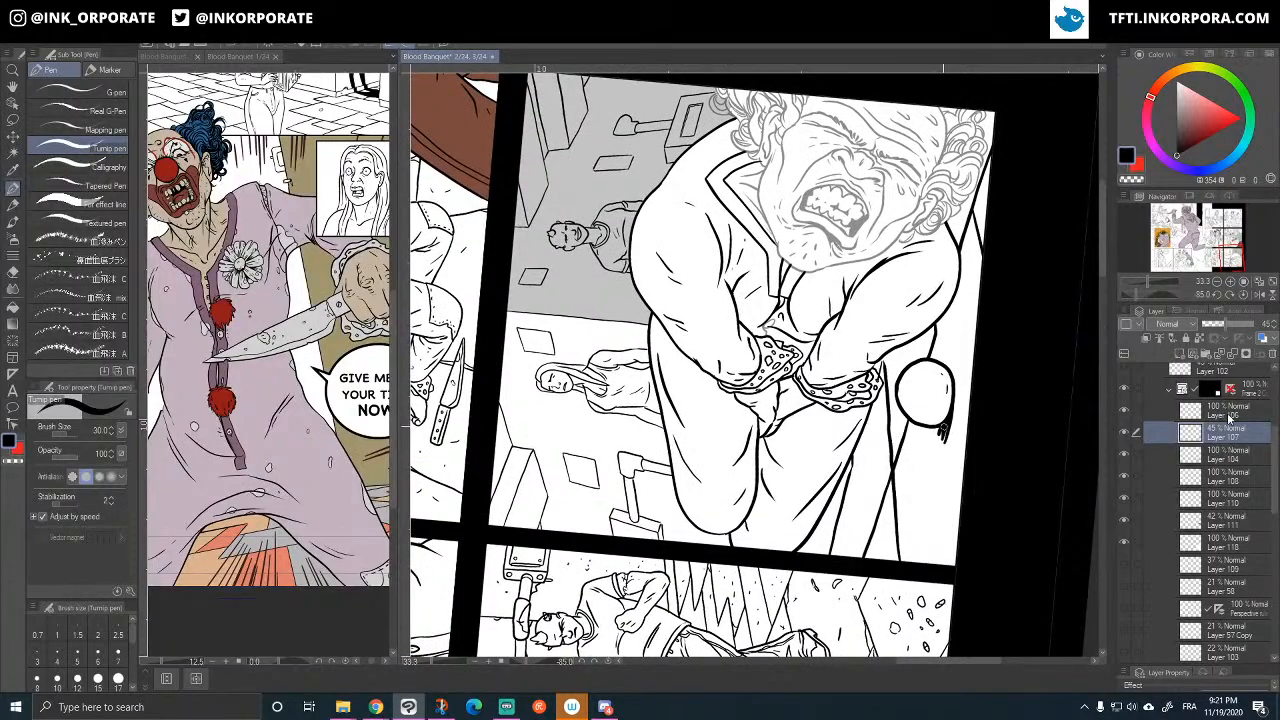
{"action": "left_click", "coordinate": [1228, 456]}
{"action": "left_click", "coordinate": [1229, 324]}
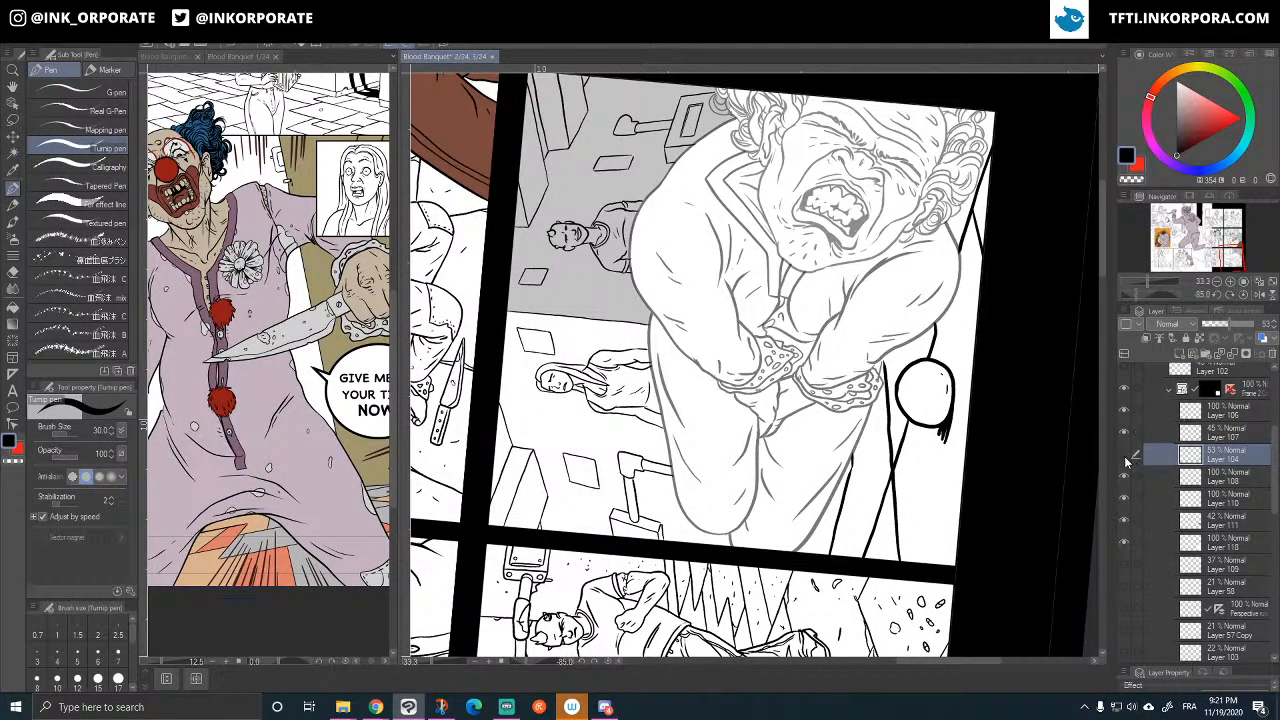
- Check Layers 104 and 106 by toggling their visibility, and add a new raster layer directly above Layer 107
{"action": "left_click", "coordinate": [1124, 457]}
{"action": "left_click", "coordinate": [1125, 458]}
{"action": "left_click", "coordinate": [1127, 411]}
{"action": "left_click", "coordinate": [1127, 412]}
{"action": "left_click", "coordinate": [1179, 355]}
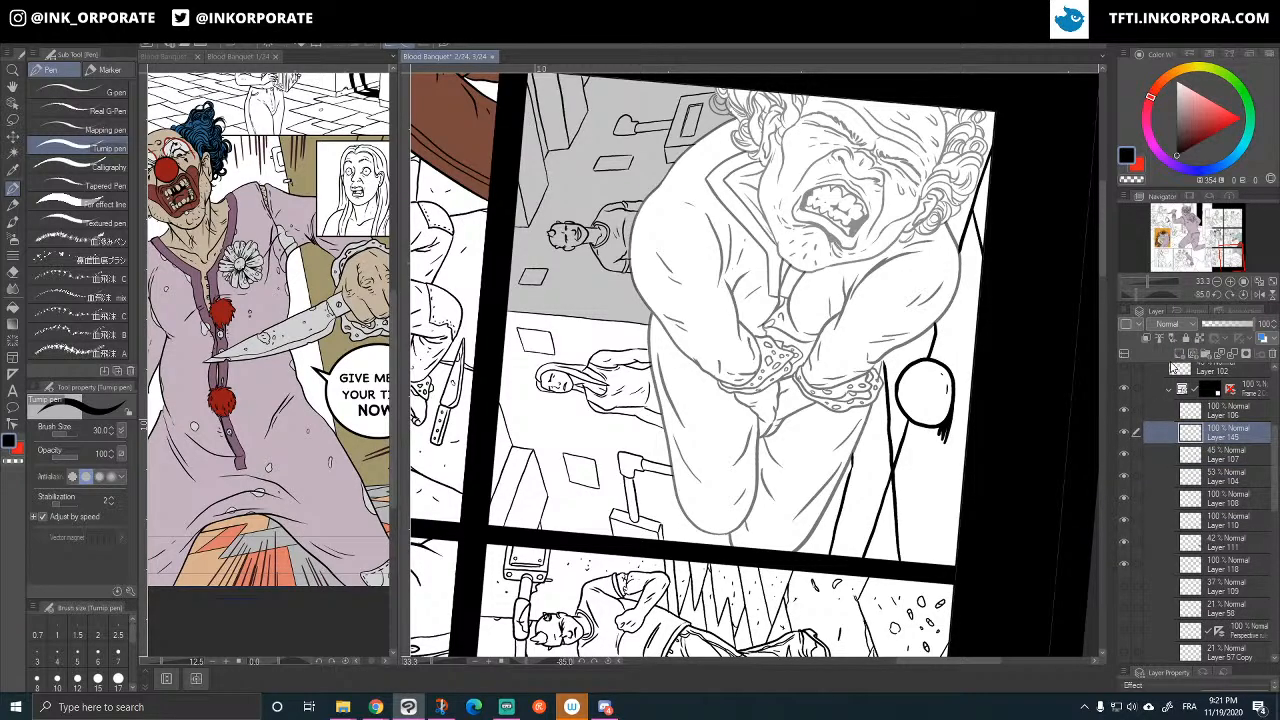
- Ink the dotted centre and first petals of a flower on the fallen clown's chest, undoing two strokes
{"action": "key", "text": "ctrl+plus"}
{"action": "left_click_drag", "start_coordinate": [885, 150], "coordinate": [890, 197]}
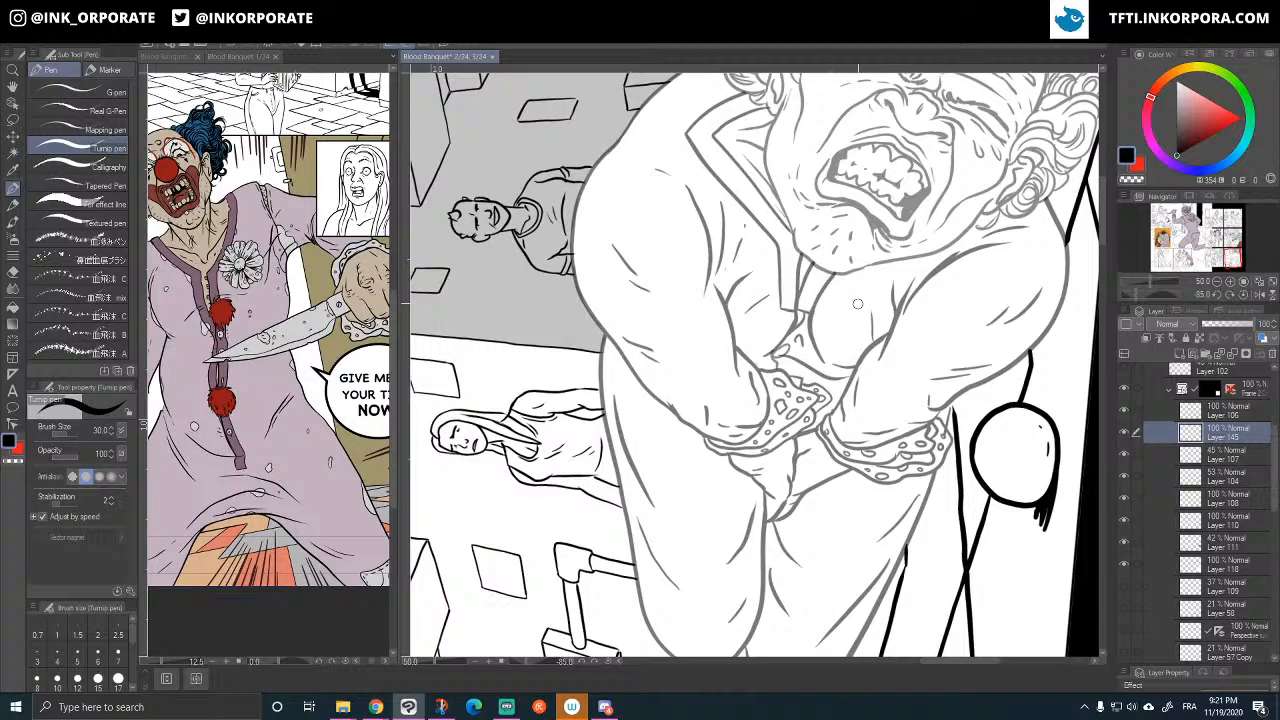
{"action": "mouse_move", "coordinate": [857, 303]}
{"action": "left_mouse_down"}
{"action": "mouse_move", "coordinate": [840, 318]}
{"action": "mouse_move", "coordinate": [858, 334]}
{"action": "mouse_move", "coordinate": [864, 316]}
{"action": "mouse_move", "coordinate": [849, 303]}
{"action": "left_mouse_up"}
{"action": "mouse_move", "coordinate": [852, 306]}
{"action": "left_mouse_down"}
{"action": "mouse_move", "coordinate": [862, 279]}
{"action": "mouse_move", "coordinate": [887, 270]}
{"action": "left_mouse_up"}
{"action": "mouse_move", "coordinate": [866, 320]}
{"action": "left_mouse_down"}
{"action": "mouse_move", "coordinate": [897, 287]}
{"action": "mouse_move", "coordinate": [894, 275]}
{"action": "mouse_move", "coordinate": [872, 287]}
{"action": "mouse_move", "coordinate": [892, 269]}
{"action": "mouse_move", "coordinate": [862, 308]}
{"action": "left_mouse_up"}
{"action": "mouse_move", "coordinate": [840, 319]}
{"action": "left_mouse_down"}
{"action": "mouse_move", "coordinate": [818, 338]}
{"action": "mouse_move", "coordinate": [822, 356]}
{"action": "mouse_move", "coordinate": [852, 328]}
{"action": "mouse_move", "coordinate": [827, 338]}
{"action": "mouse_move", "coordinate": [842, 318]}
{"action": "left_mouse_up"}
{"action": "key", "text": "ctrl+z"}
{"action": "key", "text": "ctrl+z"}
{"action": "left_click_drag", "start_coordinate": [815, 353], "coordinate": [827, 362]}
{"action": "left_click_drag", "start_coordinate": [856, 338], "coordinate": [877, 349]}
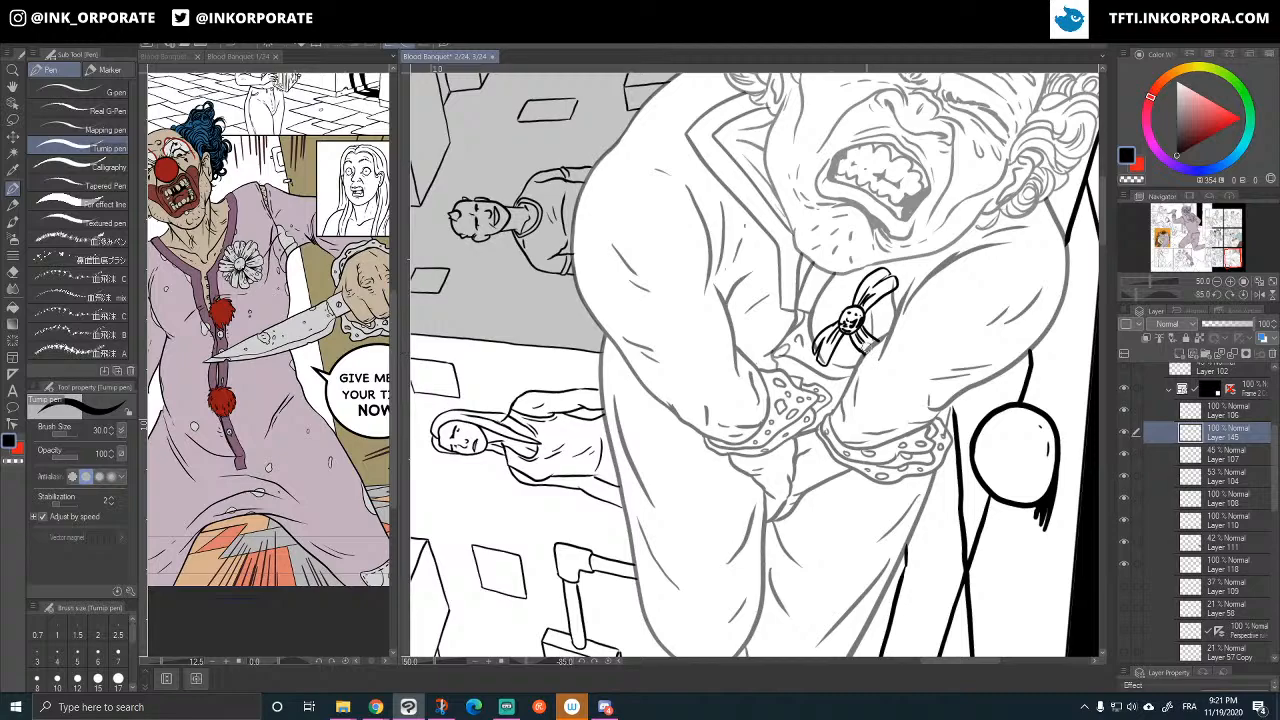
- Ink the flower's lower, upper and right-hand petals with their crease lines
{"action": "mouse_move", "coordinate": [850, 310]}
{"action": "left_mouse_down"}
{"action": "mouse_move", "coordinate": [877, 371]}
{"action": "mouse_move", "coordinate": [862, 334]}
{"action": "mouse_move", "coordinate": [837, 347]}
{"action": "mouse_move", "coordinate": [872, 383]}
{"action": "mouse_move", "coordinate": [856, 372]}
{"action": "left_mouse_up"}
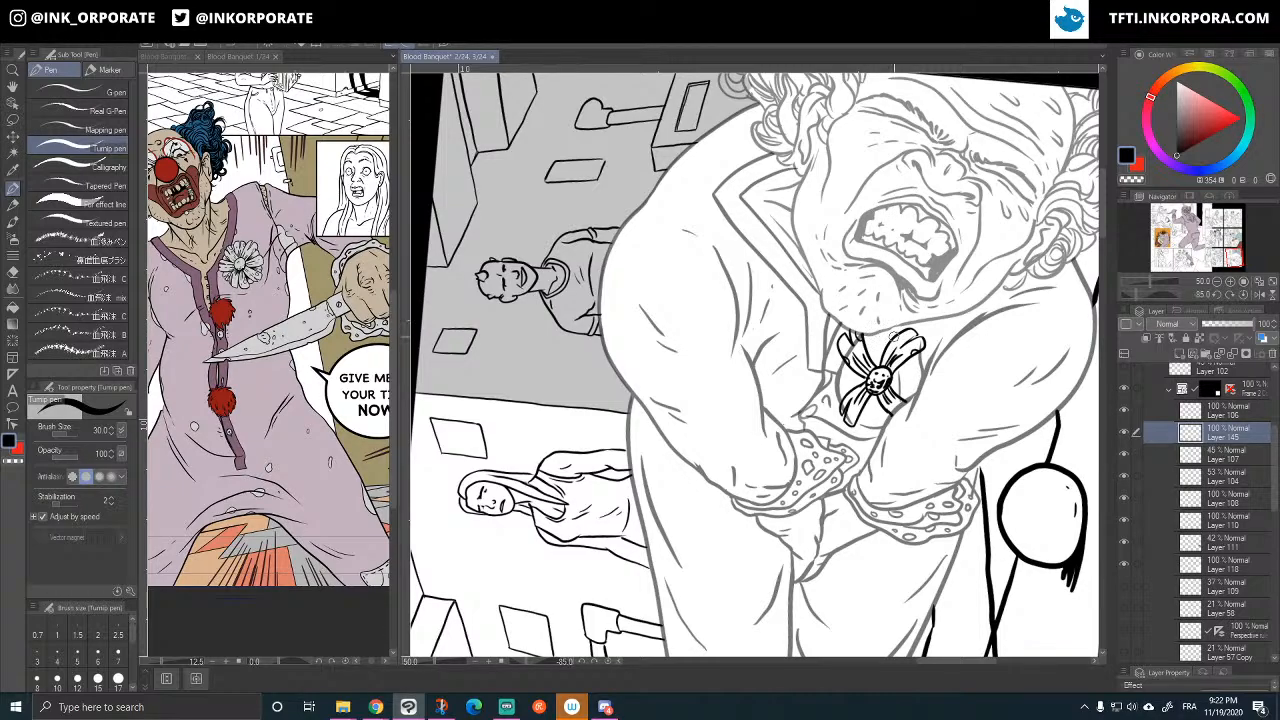
{"action": "left_click_drag", "start_coordinate": [896, 332], "coordinate": [882, 341]}
{"action": "mouse_move", "coordinate": [915, 393]}
{"action": "left_mouse_down"}
{"action": "mouse_move", "coordinate": [899, 349]}
{"action": "mouse_move", "coordinate": [915, 340]}
{"action": "mouse_move", "coordinate": [888, 354]}
{"action": "left_mouse_up"}
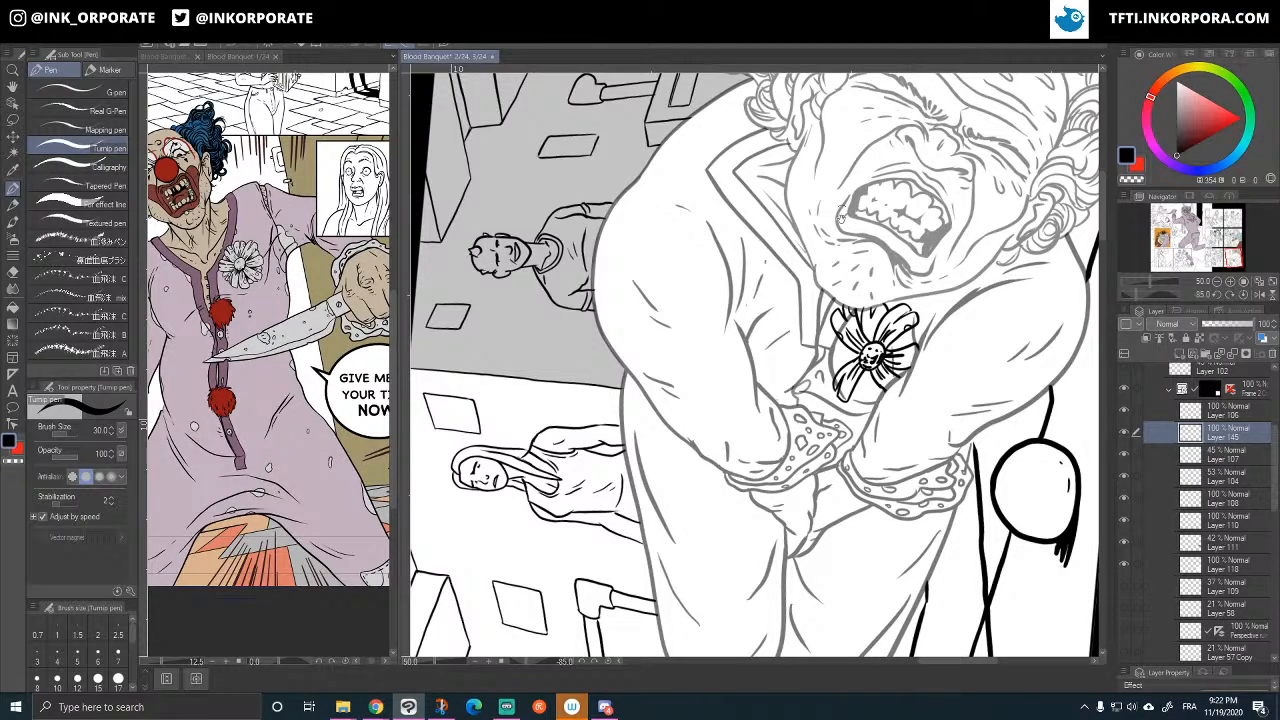
{"action": "left_click_drag", "start_coordinate": [858, 332], "coordinate": [844, 304]}
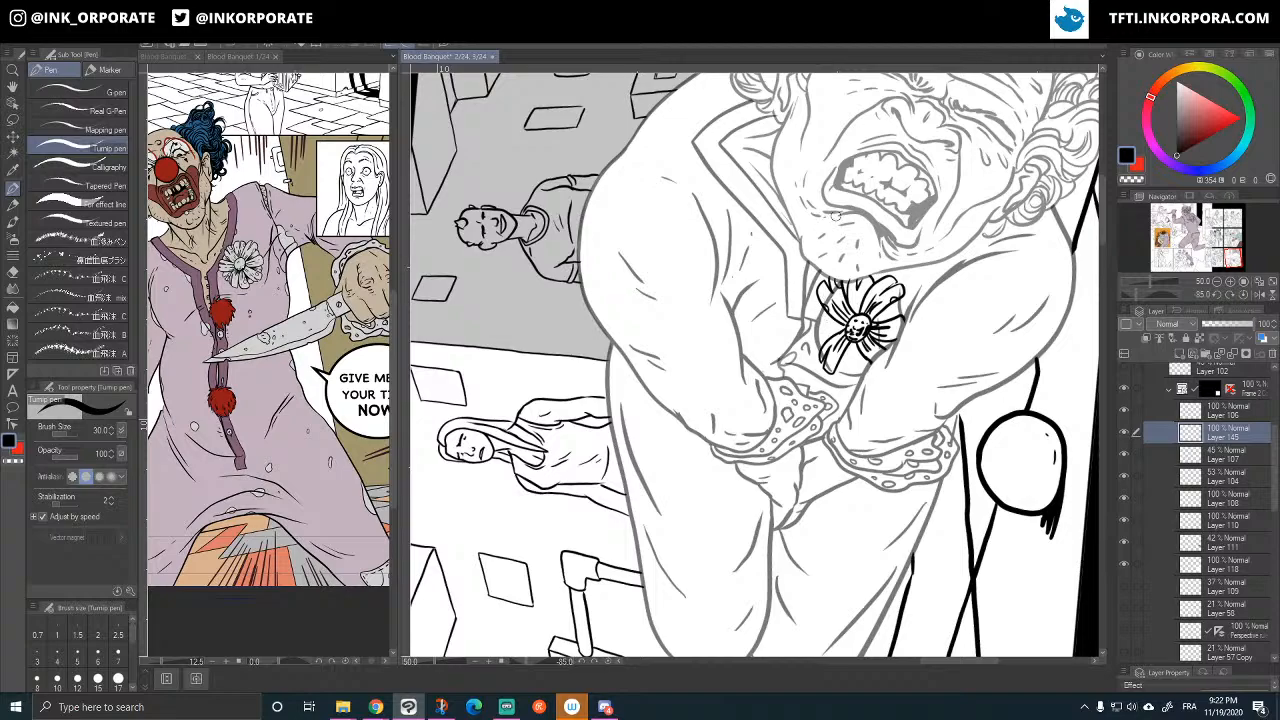
- Complete the chest flower with its remaining left-hand petals and crease lines, undoing the unsatisfactory strokes
{"action": "mouse_move", "coordinate": [838, 316]}
{"action": "left_mouse_down"}
{"action": "mouse_move", "coordinate": [807, 305]}
{"action": "mouse_move", "coordinate": [804, 322]}
{"action": "left_mouse_up"}
{"action": "key", "text": "ctrl+z"}
{"action": "mouse_move", "coordinate": [803, 308]}
{"action": "left_mouse_down"}
{"action": "mouse_move", "coordinate": [814, 334]}
{"action": "mouse_move", "coordinate": [844, 322]}
{"action": "left_mouse_up"}
{"action": "mouse_move", "coordinate": [826, 317]}
{"action": "left_mouse_down"}
{"action": "mouse_move", "coordinate": [812, 307]}
{"action": "mouse_move", "coordinate": [827, 320]}
{"action": "mouse_move", "coordinate": [804, 320]}
{"action": "mouse_move", "coordinate": [810, 298]}
{"action": "mouse_move", "coordinate": [846, 326]}
{"action": "mouse_move", "coordinate": [830, 320]}
{"action": "left_mouse_up"}
{"action": "key", "text": "ctrl+z"}
{"action": "key", "text": "ctrl+z"}
{"action": "key", "text": "ctrl+z"}
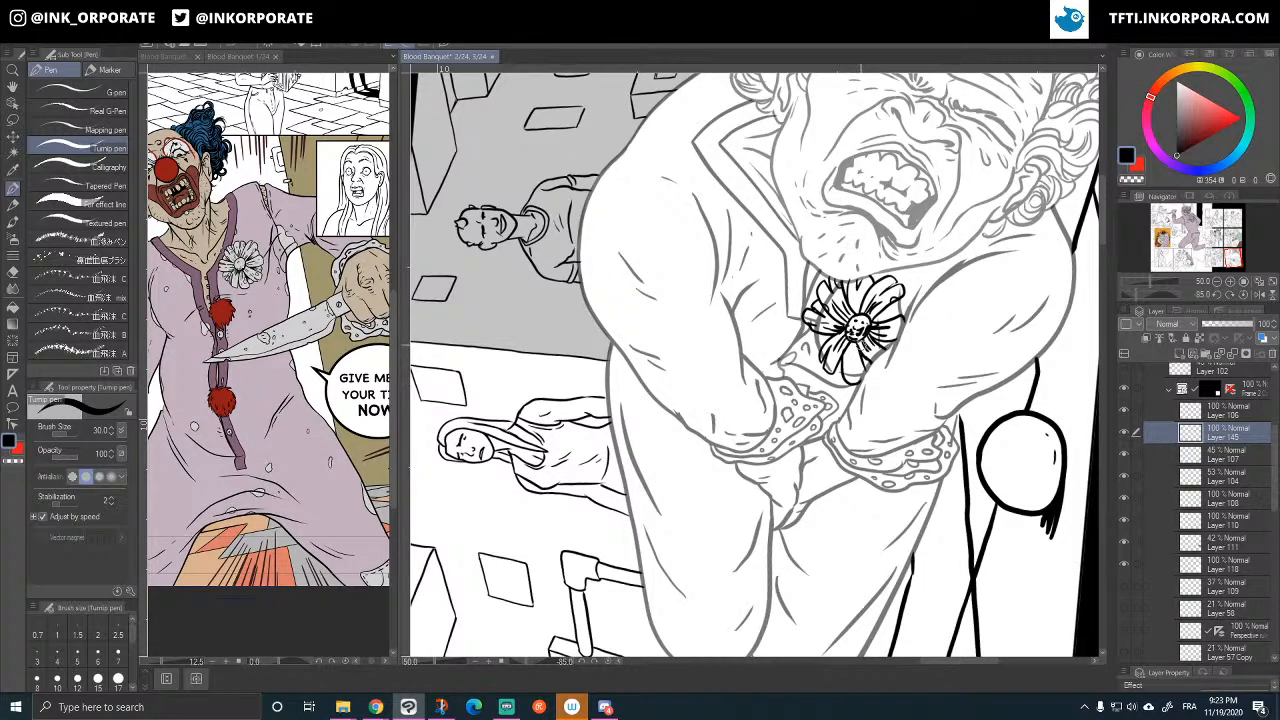
{"action": "mouse_move", "coordinate": [845, 348]}
{"action": "left_mouse_down"}
{"action": "mouse_move", "coordinate": [852, 379]}
{"action": "mouse_move", "coordinate": [863, 369]}
{"action": "mouse_move", "coordinate": [853, 290]}
{"action": "mouse_move", "coordinate": [826, 350]}
{"action": "mouse_move", "coordinate": [824, 333]}
{"action": "left_mouse_up"}
{"action": "left_click_drag", "start_coordinate": [826, 330], "coordinate": [836, 320]}
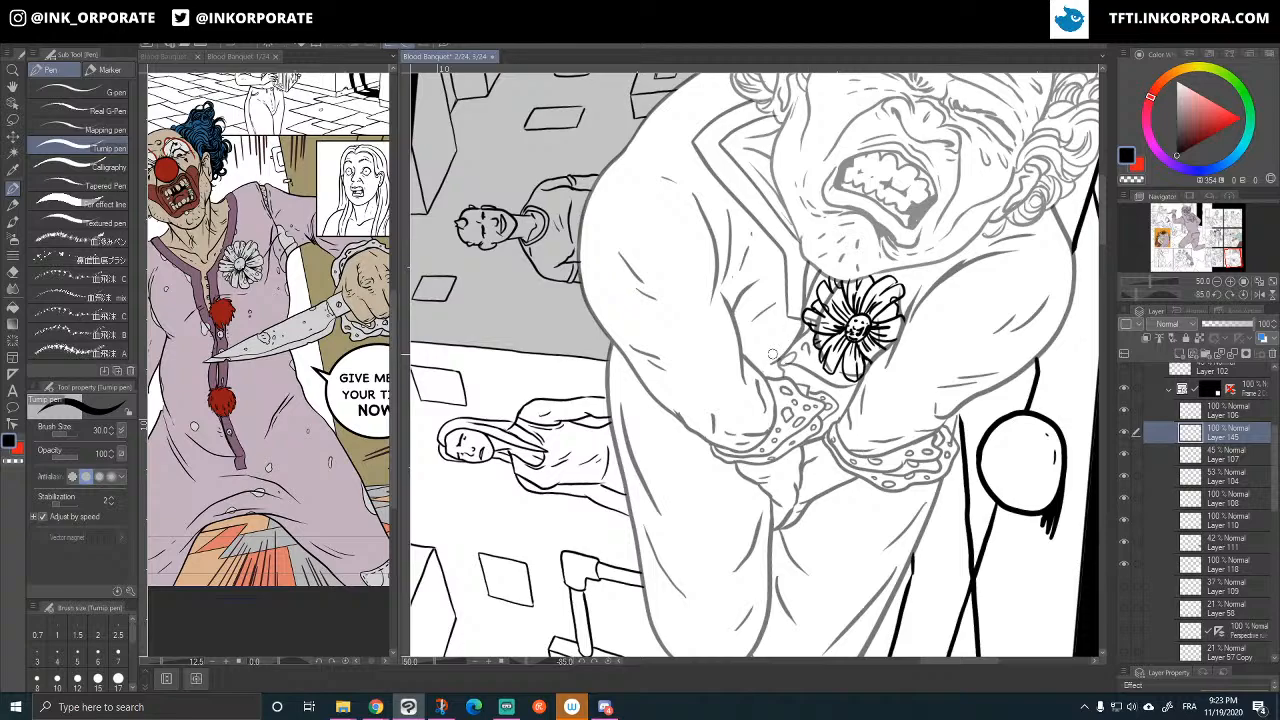
{"action": "mouse_move", "coordinate": [766, 349]}
{"action": "left_mouse_down"}
{"action": "mouse_move", "coordinate": [772, 332]}
{"action": "mouse_move", "coordinate": [803, 328]}
{"action": "mouse_move", "coordinate": [810, 348]}
{"action": "mouse_move", "coordinate": [776, 370]}
{"action": "mouse_move", "coordinate": [800, 380]}
{"action": "mouse_move", "coordinate": [786, 320]}
{"action": "mouse_move", "coordinate": [782, 346]}
{"action": "mouse_move", "coordinate": [790, 356]}
{"action": "mouse_move", "coordinate": [796, 326]}
{"action": "mouse_move", "coordinate": [800, 350]}
{"action": "left_mouse_up"}
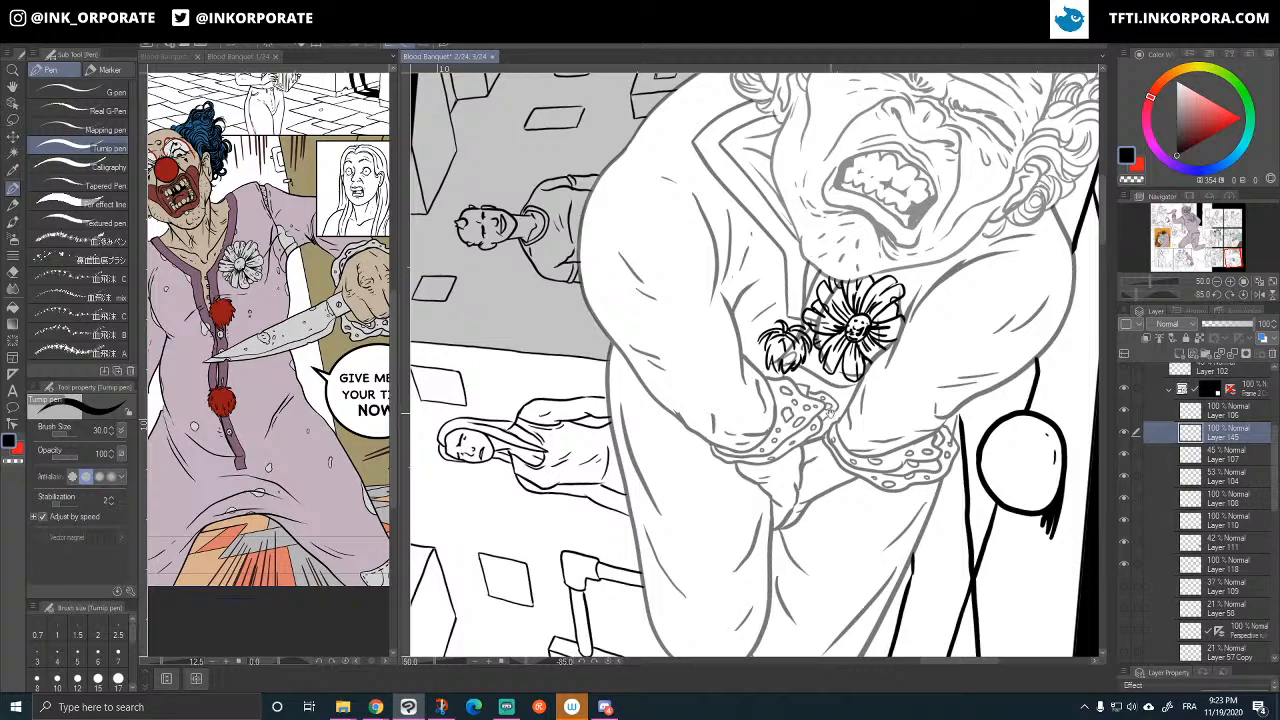
{"action": "left_click_drag", "start_coordinate": [830, 413], "coordinate": [849, 371]}
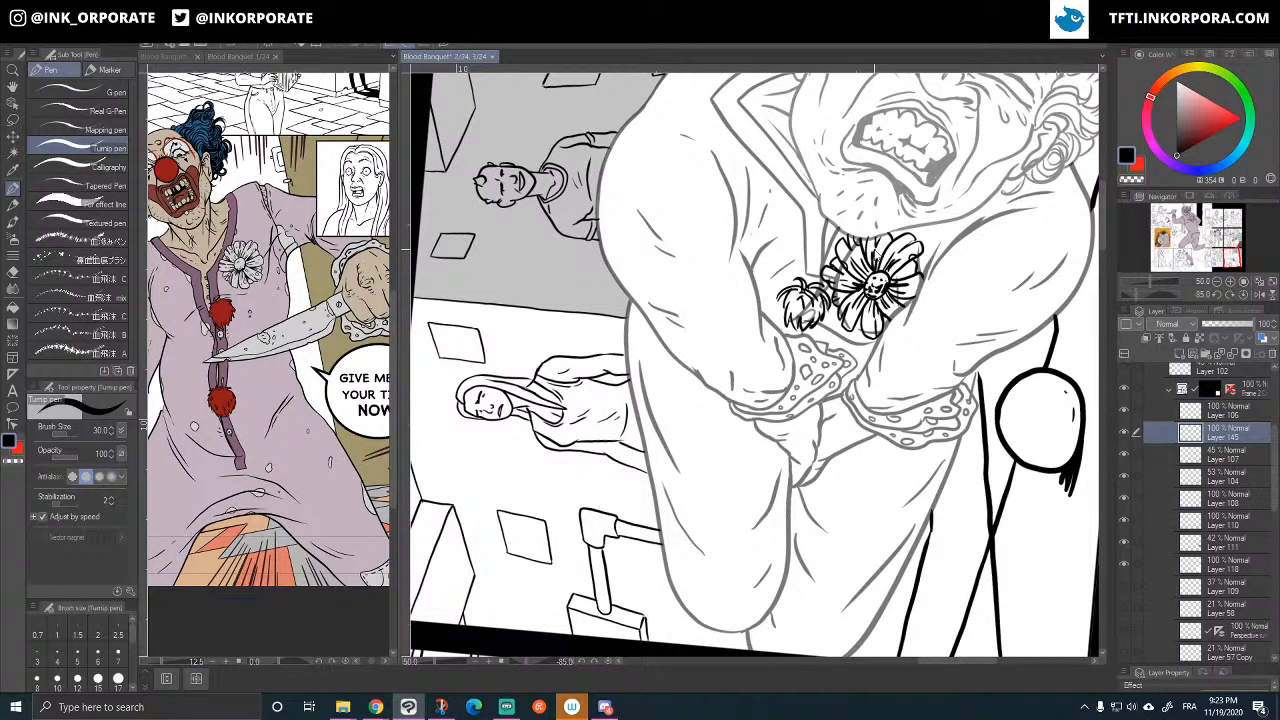
{"action": "key", "text": "ctrl+z"}
{"action": "key", "text": "ctrl+z"}
{"action": "key", "text": "ctrl+z"}
{"action": "key", "text": "ctrl+z"}
{"action": "key", "text": "ctrl+z"}
{"action": "key", "text": "ctrl+z"}
{"action": "key", "text": "ctrl+z"}
{"action": "key", "text": "ctrl+z"}
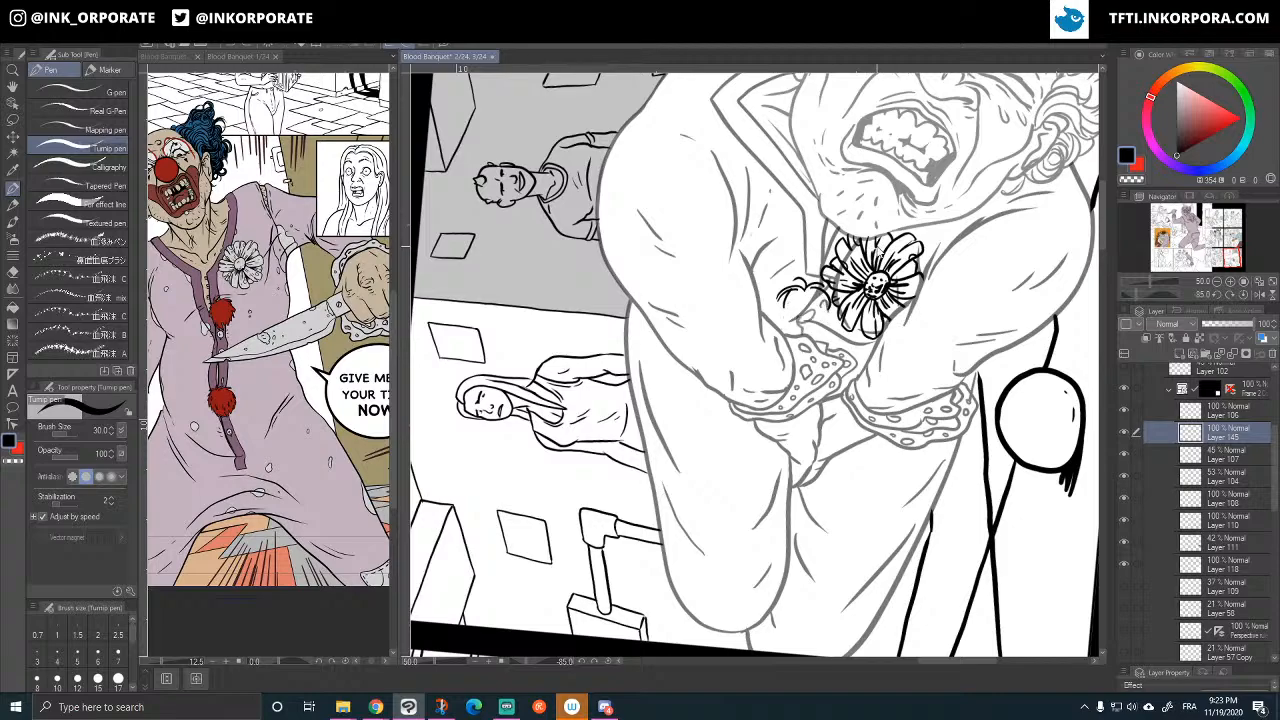
{"action": "key", "text": "ctrl+z"}
{"action": "key", "text": "ctrl+z"}
- Add a new raster layer above the flower layer and ink a round pom-pom beside the flower, redoing its first strokes
{"action": "left_click", "coordinate": [1124, 432]}
{"action": "left_click", "coordinate": [1124, 432]}
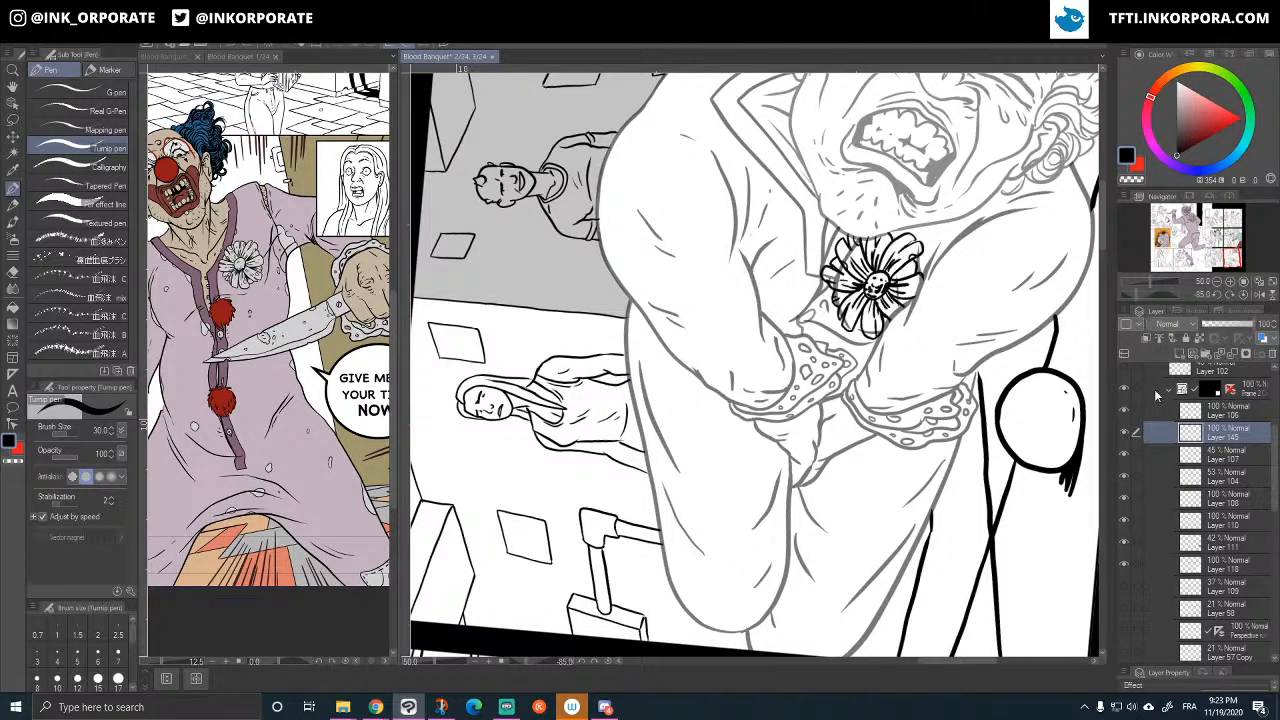
{"action": "left_click", "coordinate": [1181, 355]}
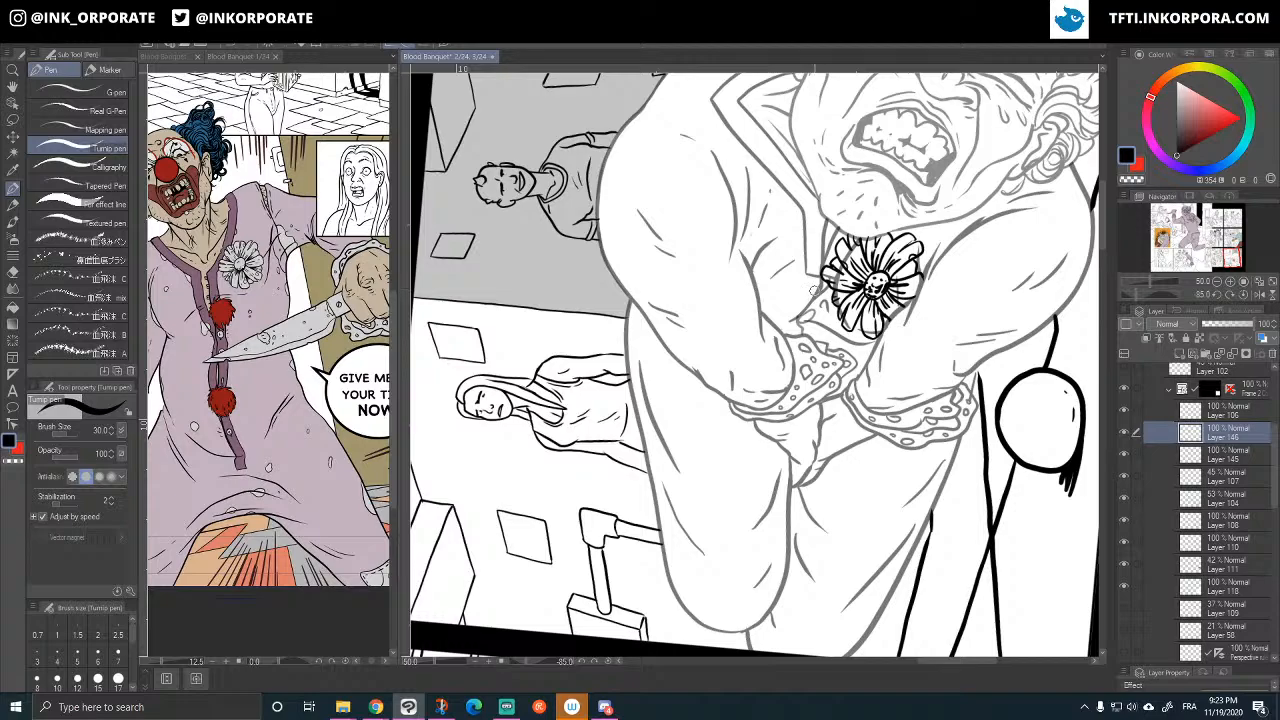
{"action": "mouse_move", "coordinate": [800, 287]}
{"action": "left_mouse_down"}
{"action": "mouse_move", "coordinate": [817, 293]}
{"action": "mouse_move", "coordinate": [801, 287]}
{"action": "left_mouse_up"}
{"action": "key", "text": "ctrl+z"}
{"action": "key", "text": "ctrl+z"}
{"action": "left_click_drag", "start_coordinate": [802, 288], "coordinate": [788, 304]}
{"action": "mouse_move", "coordinate": [790, 290]}
{"action": "left_mouse_down"}
{"action": "mouse_move", "coordinate": [784, 325]}
{"action": "mouse_move", "coordinate": [794, 316]}
{"action": "mouse_move", "coordinate": [782, 301]}
{"action": "mouse_move", "coordinate": [776, 313]}
{"action": "mouse_move", "coordinate": [792, 313]}
{"action": "mouse_move", "coordinate": [792, 337]}
{"action": "mouse_move", "coordinate": [826, 314]}
{"action": "left_mouse_up"}
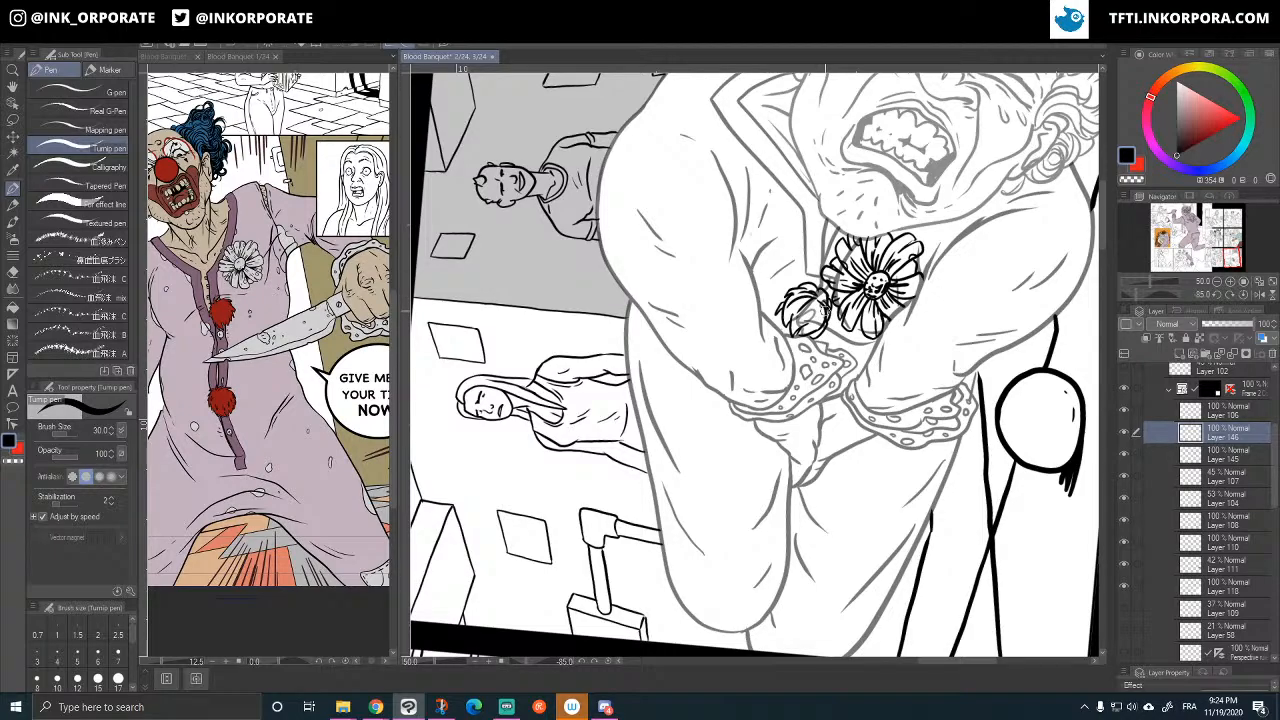
- Toggle the visibility of Layers 145, 107 and 146 to examine which lines each one holds around the pom-pom
{"action": "left_click", "coordinate": [1123, 454]}
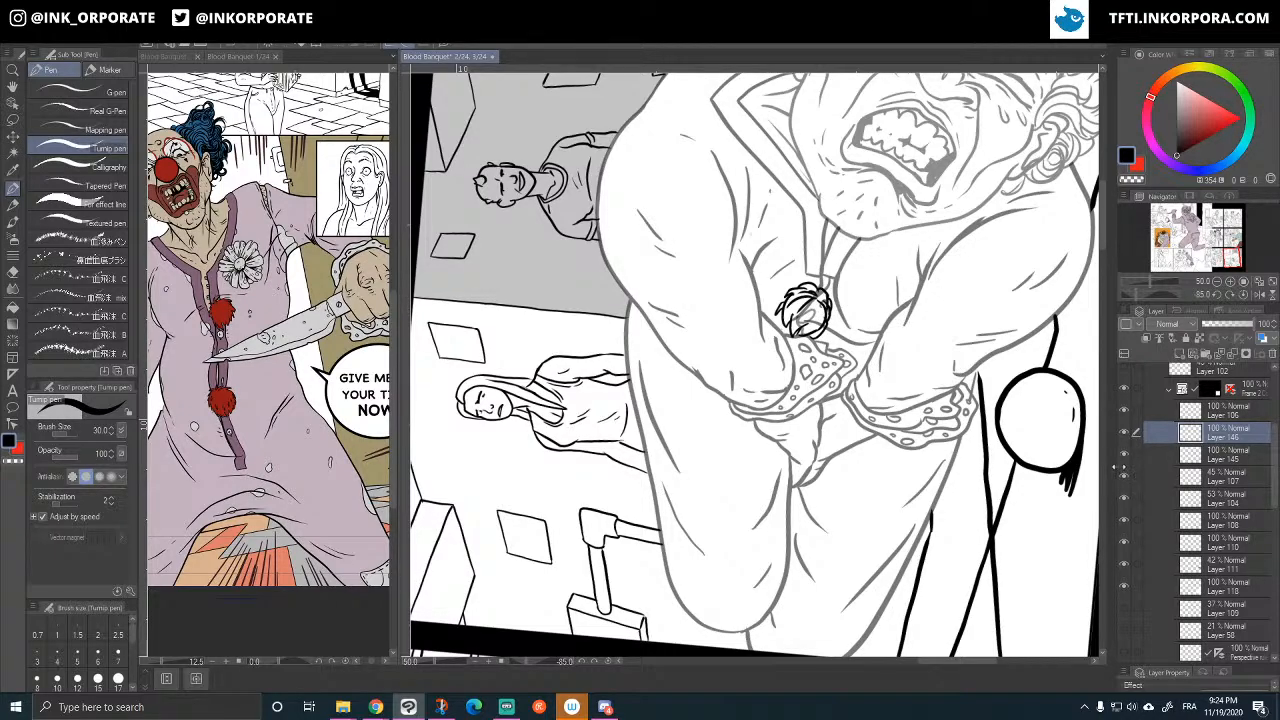
{"action": "left_click", "coordinate": [1123, 455]}
{"action": "left_click", "coordinate": [1121, 476]}
{"action": "left_click", "coordinate": [1120, 475]}
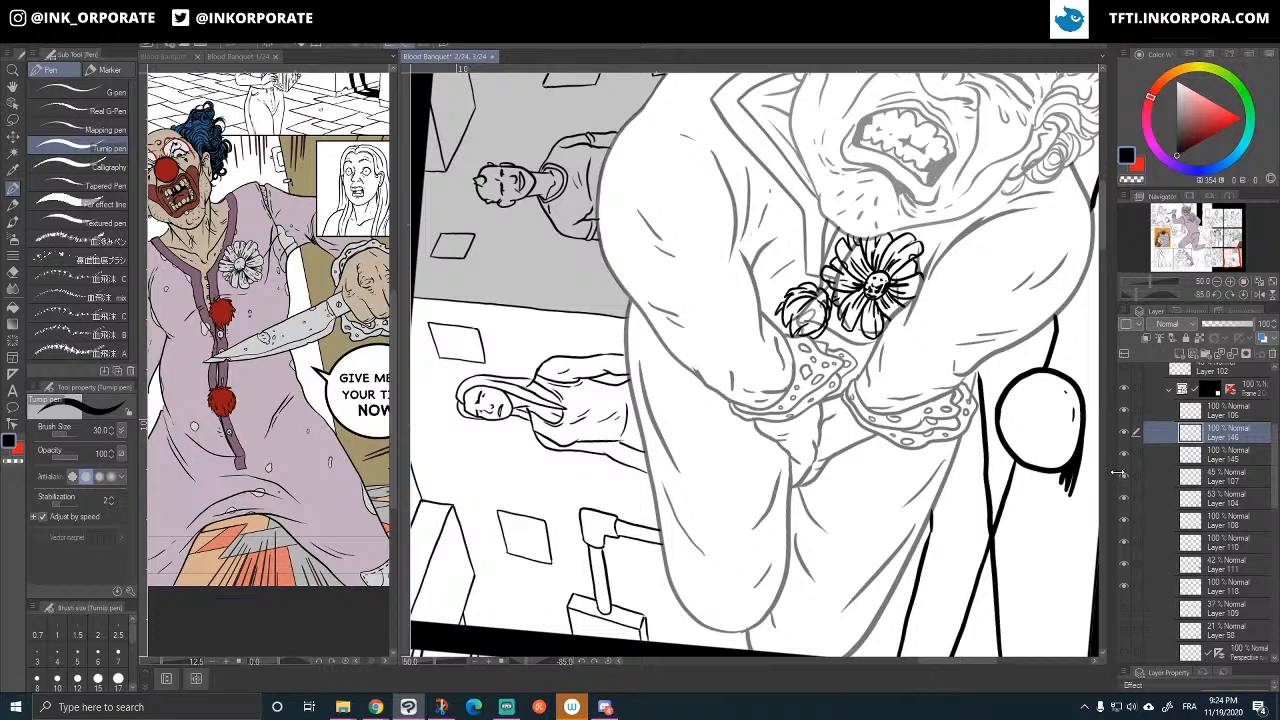
{"action": "left_click", "coordinate": [1123, 432]}
{"action": "left_click", "coordinate": [1123, 432]}
{"action": "left_click", "coordinate": [1122, 453]}
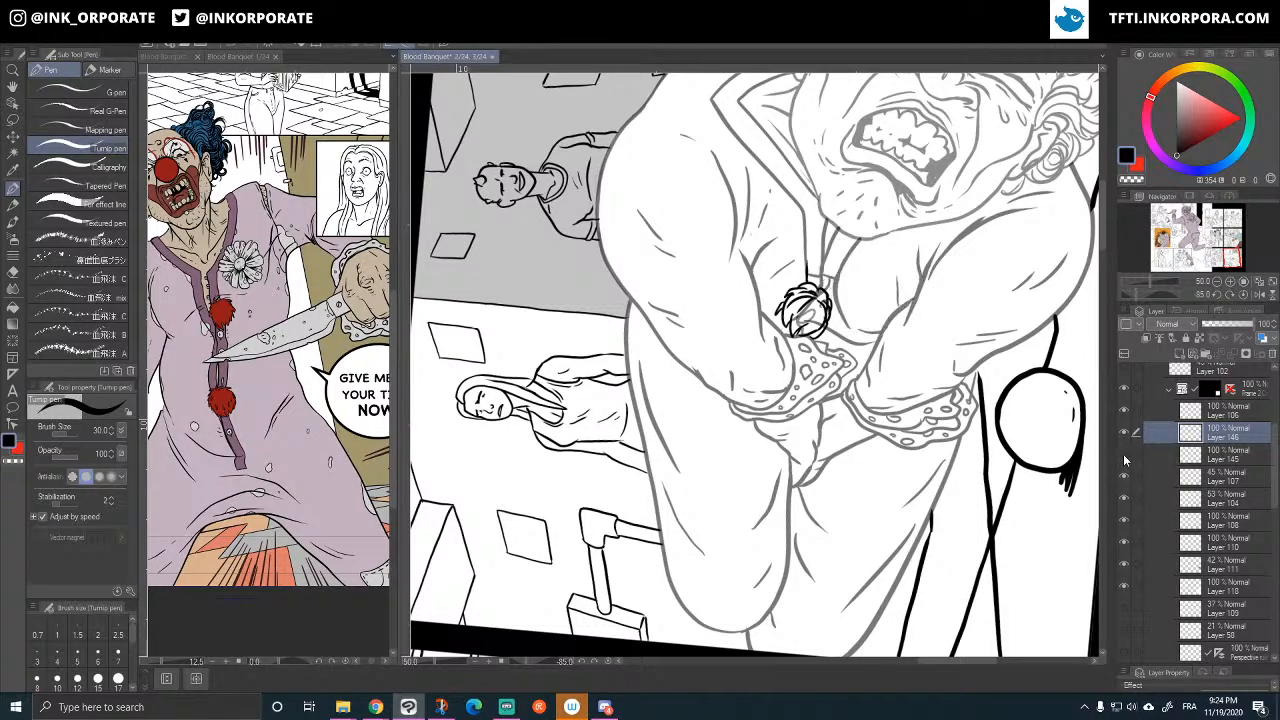
{"action": "left_click", "coordinate": [1123, 454]}
{"action": "left_click", "coordinate": [1123, 475]}
{"action": "left_click", "coordinate": [1122, 479]}
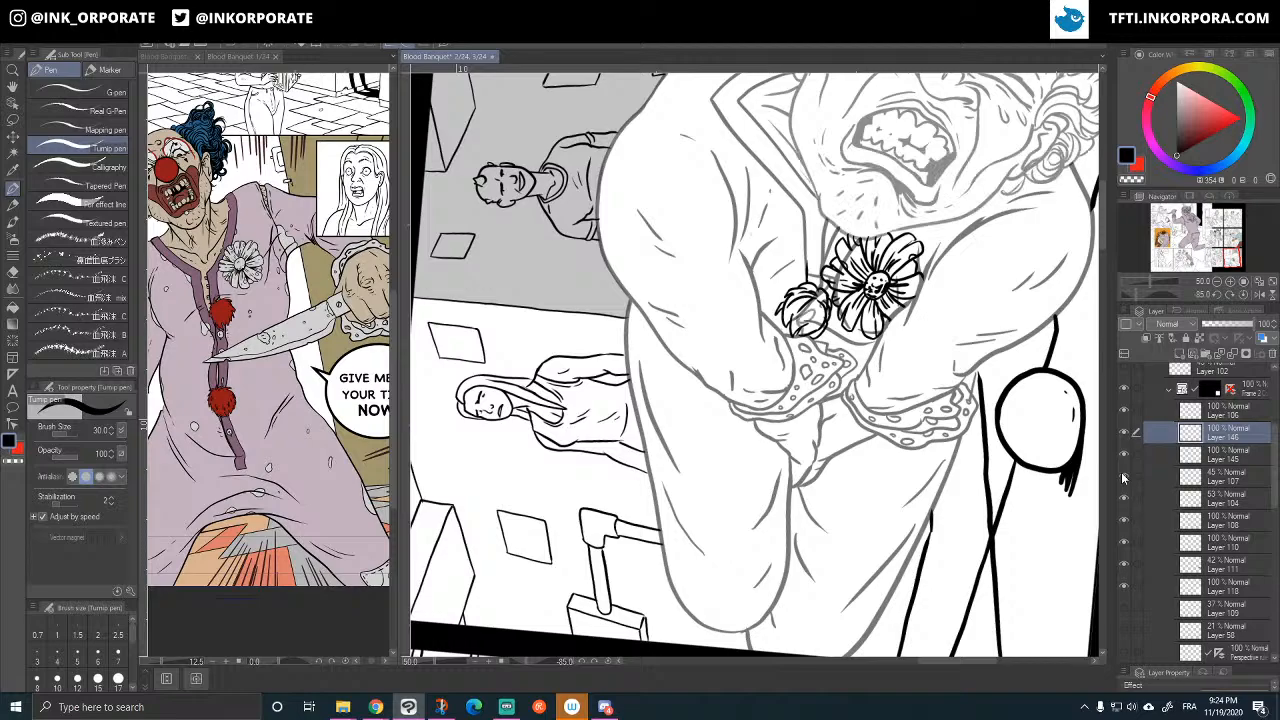
- Make Layer 107 and Layer 104 active in turn and erase their old lines under the flower and pom-pom
{"action": "left_click", "coordinate": [1211, 480]}
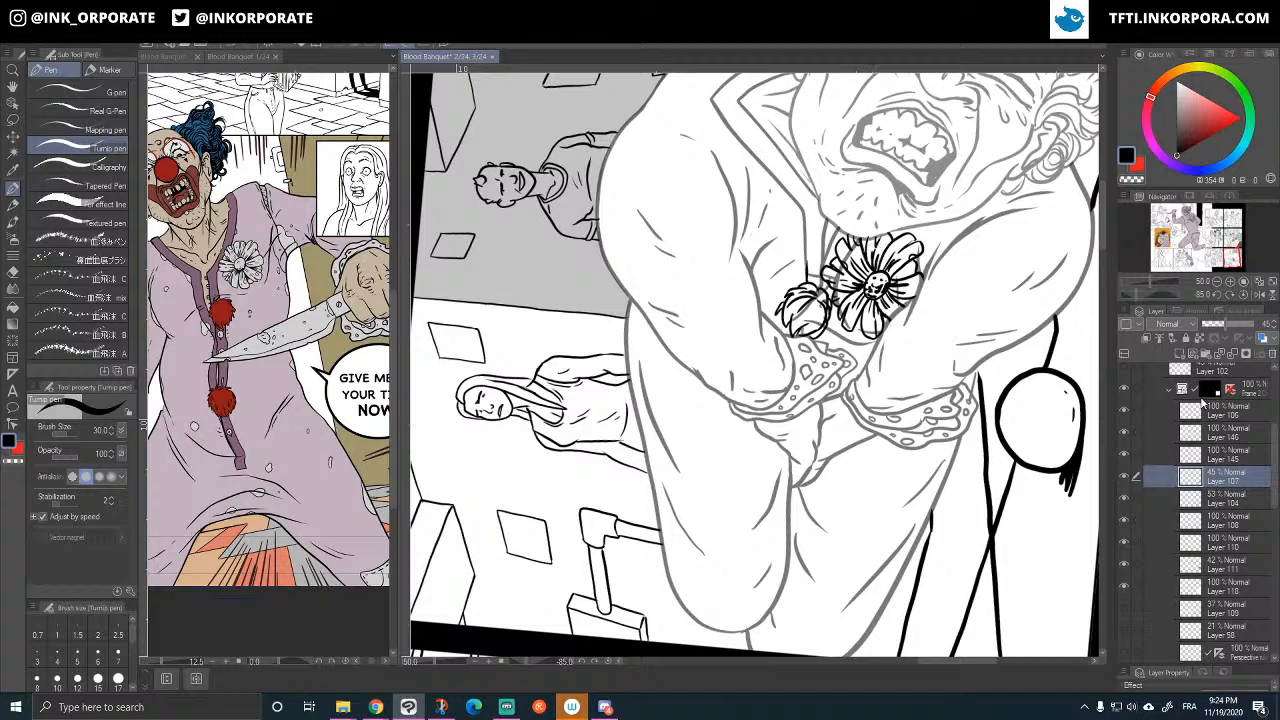
{"action": "left_click", "coordinate": [1123, 455]}
{"action": "left_click", "coordinate": [1123, 453]}
{"action": "left_click", "coordinate": [1122, 433]}
{"action": "left_click", "coordinate": [1123, 435]}
{"action": "left_click", "coordinate": [1123, 411]}
{"action": "left_click", "coordinate": [1123, 411]}
{"action": "left_click", "coordinate": [1124, 499]}
{"action": "left_click", "coordinate": [1124, 500]}
{"action": "left_click", "coordinate": [1180, 500]}
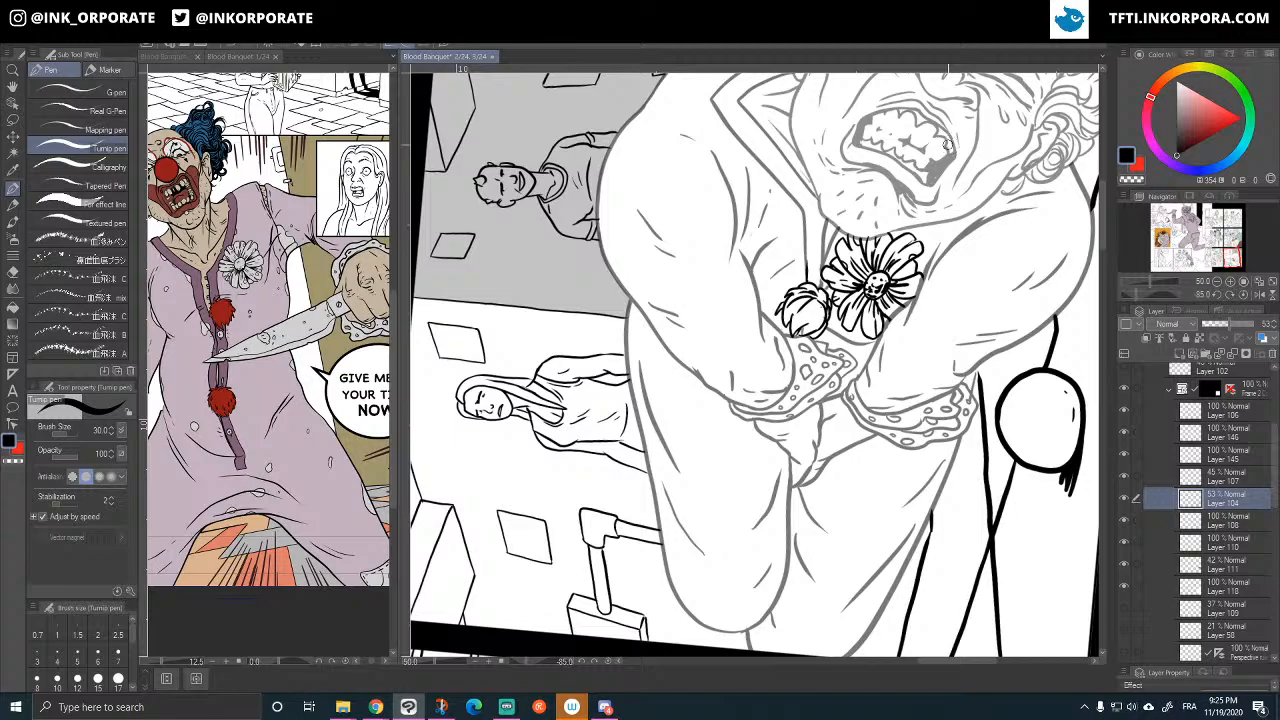
- Toggle Layers 106, 104, 107, 145 and 146 off and on to examine the cleaned lines around the flower and pom-pom
{"action": "left_click", "coordinate": [1124, 411]}
{"action": "left_click", "coordinate": [1124, 411]}
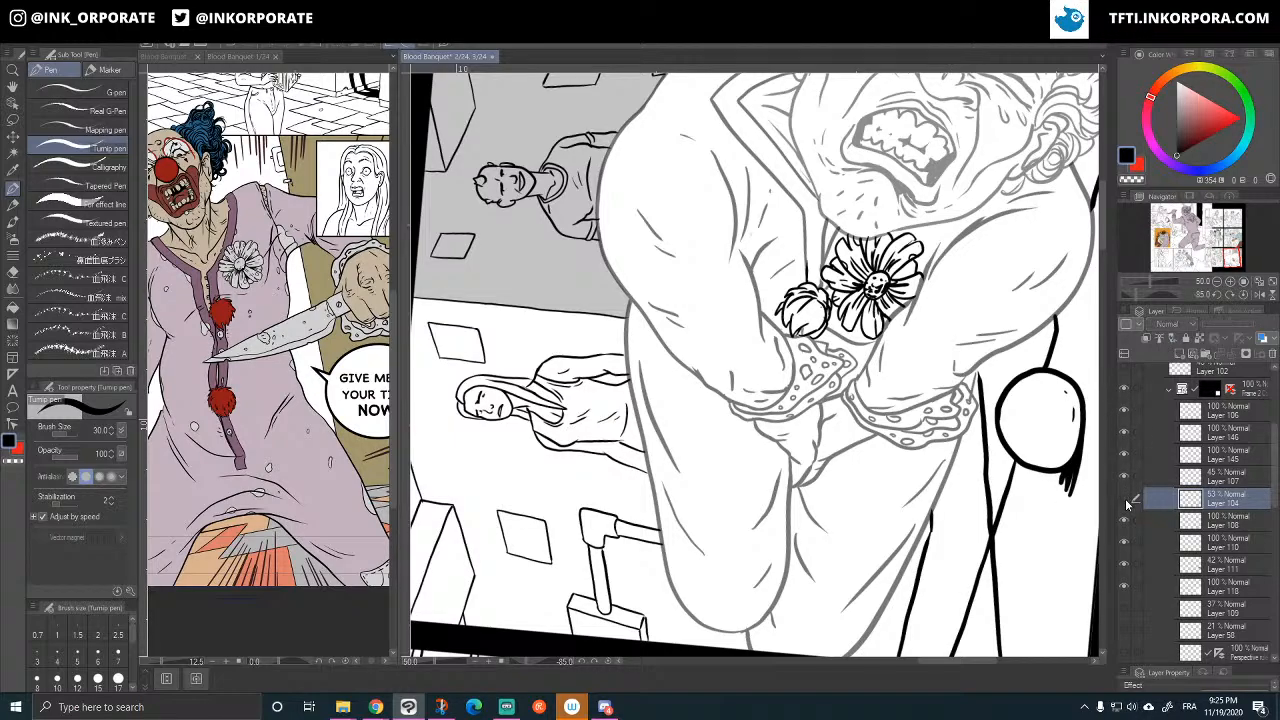
{"action": "left_click", "coordinate": [1124, 497]}
{"action": "left_click", "coordinate": [1124, 497]}
{"action": "left_click", "coordinate": [1124, 477]}
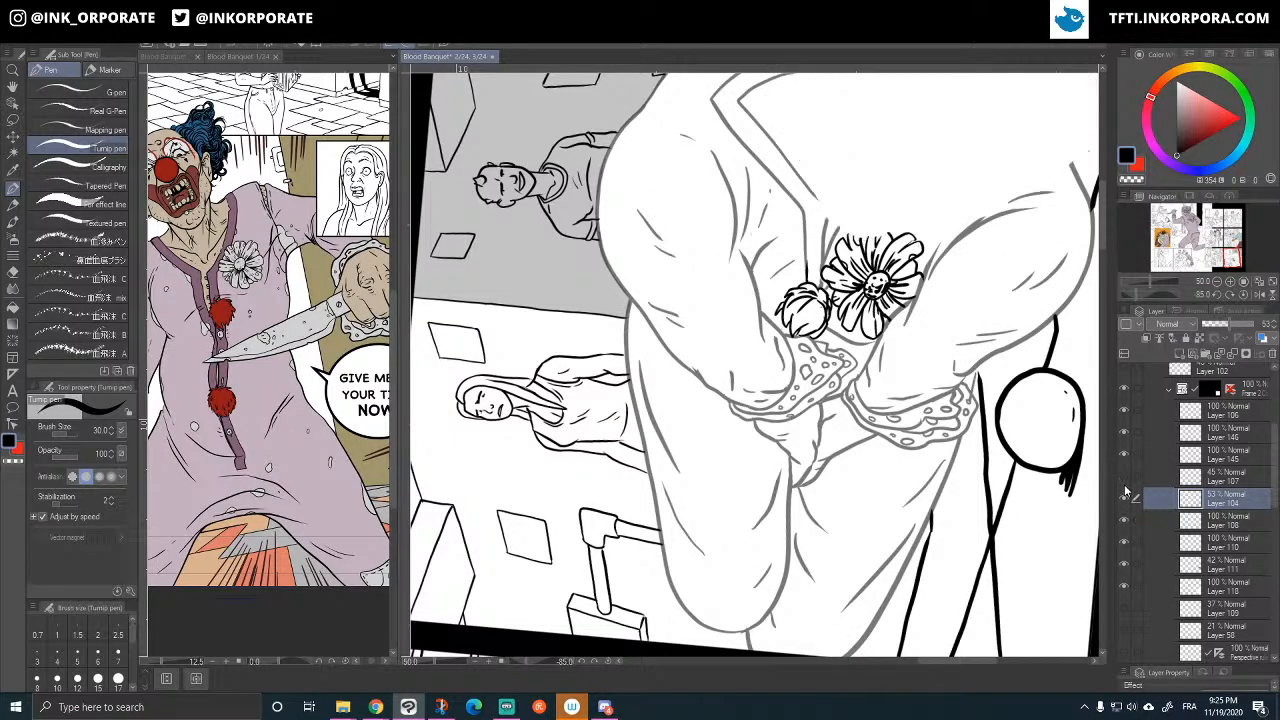
{"action": "left_click", "coordinate": [1124, 477]}
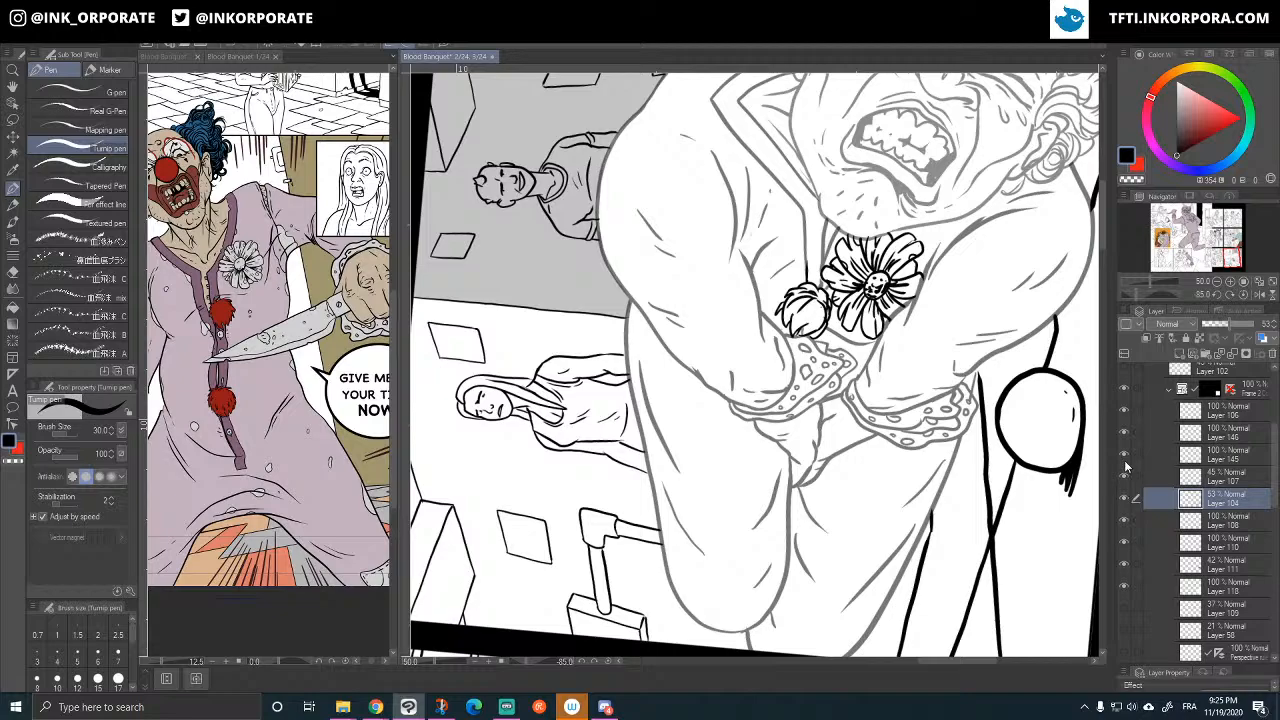
{"action": "left_click", "coordinate": [1124, 477]}
{"action": "left_click", "coordinate": [1124, 477]}
{"action": "left_click", "coordinate": [1124, 457]}
{"action": "left_click", "coordinate": [1124, 457]}
{"action": "left_click", "coordinate": [1124, 477]}
{"action": "left_click", "coordinate": [1124, 477]}
{"action": "left_click", "coordinate": [1124, 435]}
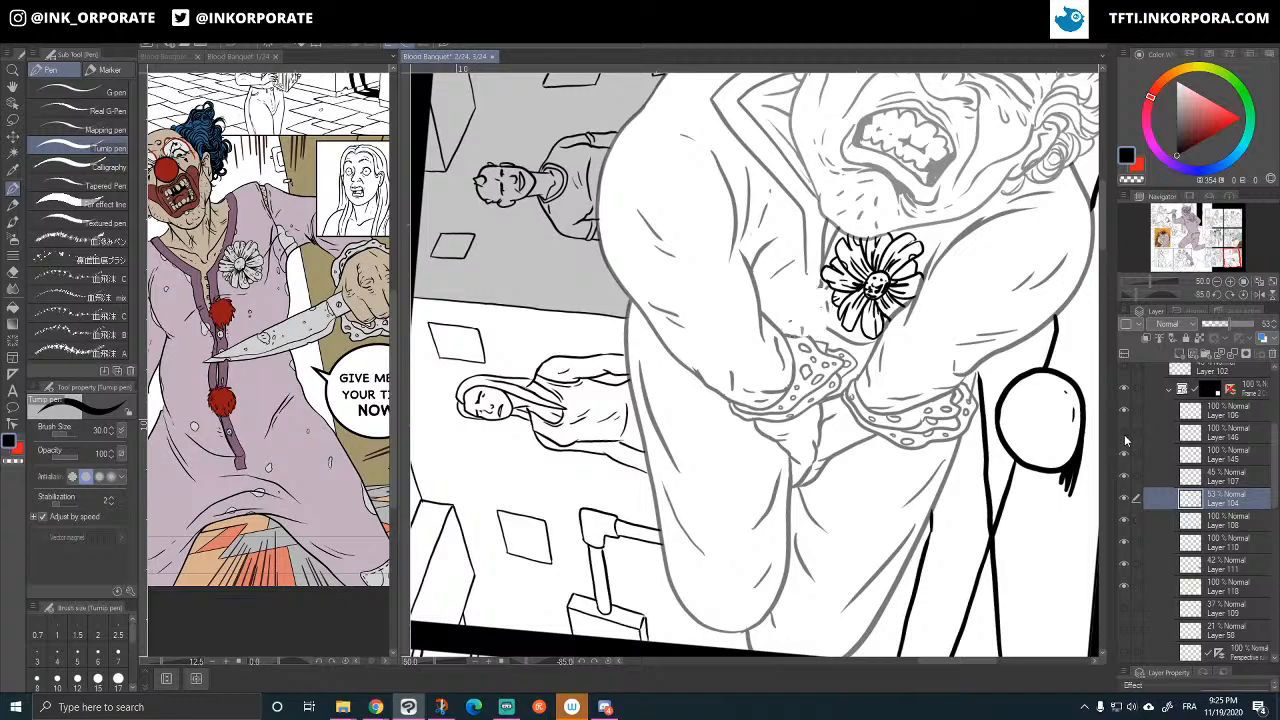
{"action": "left_click", "coordinate": [1124, 435]}
- Merge the pom-pom layer, Layer 146, with the flower layer, Layer 145, and check the merged layer by toggling its visibility
{"action": "left_click", "coordinate": [1232, 438]}
{"action": "left_click", "coordinate": [1230, 452], "text": "shift"}
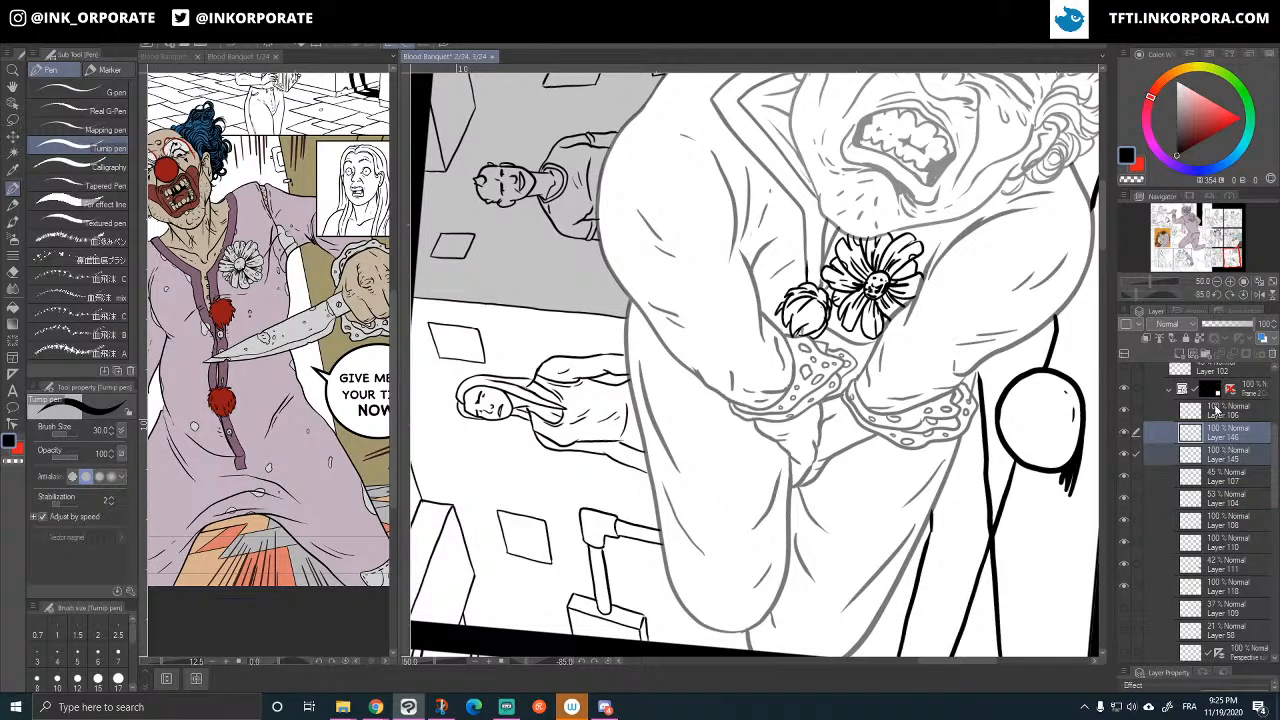
{"action": "right_click", "coordinate": [1210, 443]}
{"action": "left_click", "coordinate": [1185, 387]}
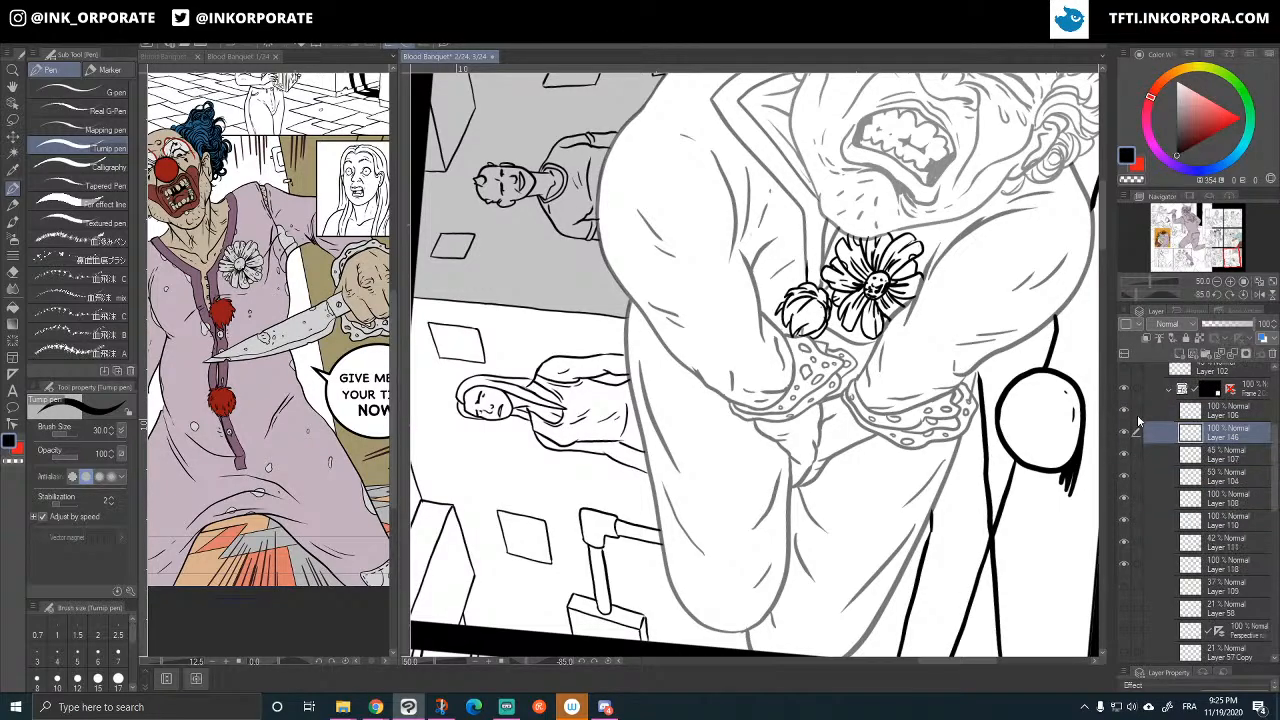
{"action": "left_click", "coordinate": [1126, 433]}
{"action": "left_click", "coordinate": [1126, 434]}
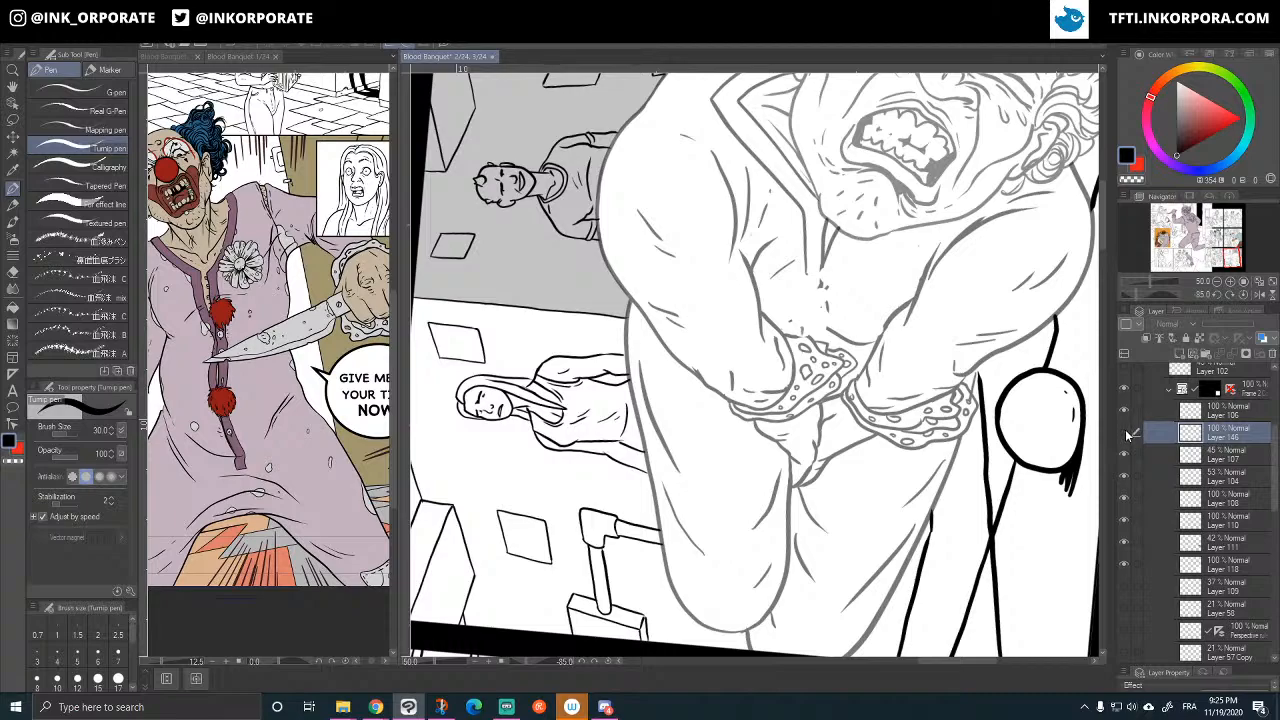
- Toggle Layers 146, 107 and 104 off and on to examine which lines of the clown each one holds
{"action": "left_click", "coordinate": [1126, 434]}
{"action": "left_click", "coordinate": [1126, 434]}
{"action": "left_click", "coordinate": [1126, 434]}
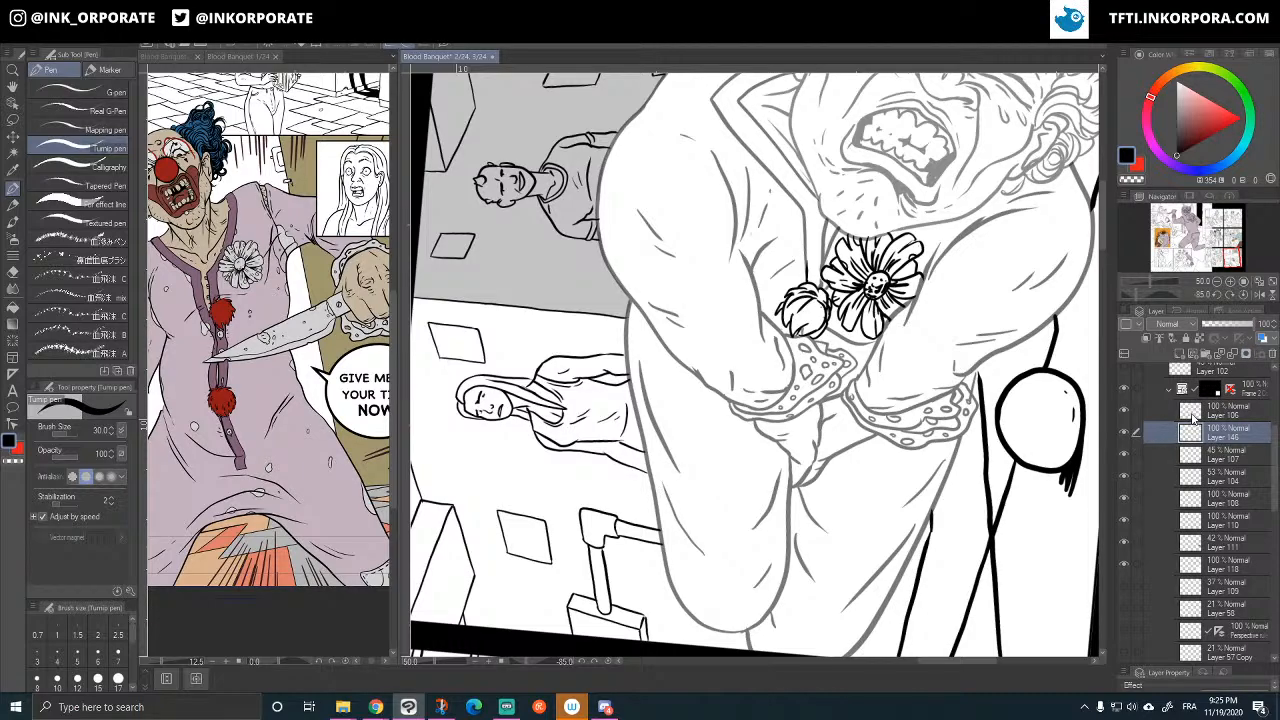
{"action": "left_click", "coordinate": [1124, 456]}
{"action": "left_click", "coordinate": [1124, 456]}
{"action": "left_click", "coordinate": [1124, 478]}
{"action": "left_click", "coordinate": [1124, 478]}
- Raise Layer 104 to 100% opacity, move Layer 146 directly above it and merge the two layers
{"action": "left_click", "coordinate": [1228, 480]}
{"action": "left_click_drag", "start_coordinate": [1244, 330], "coordinate": [1260, 328]}
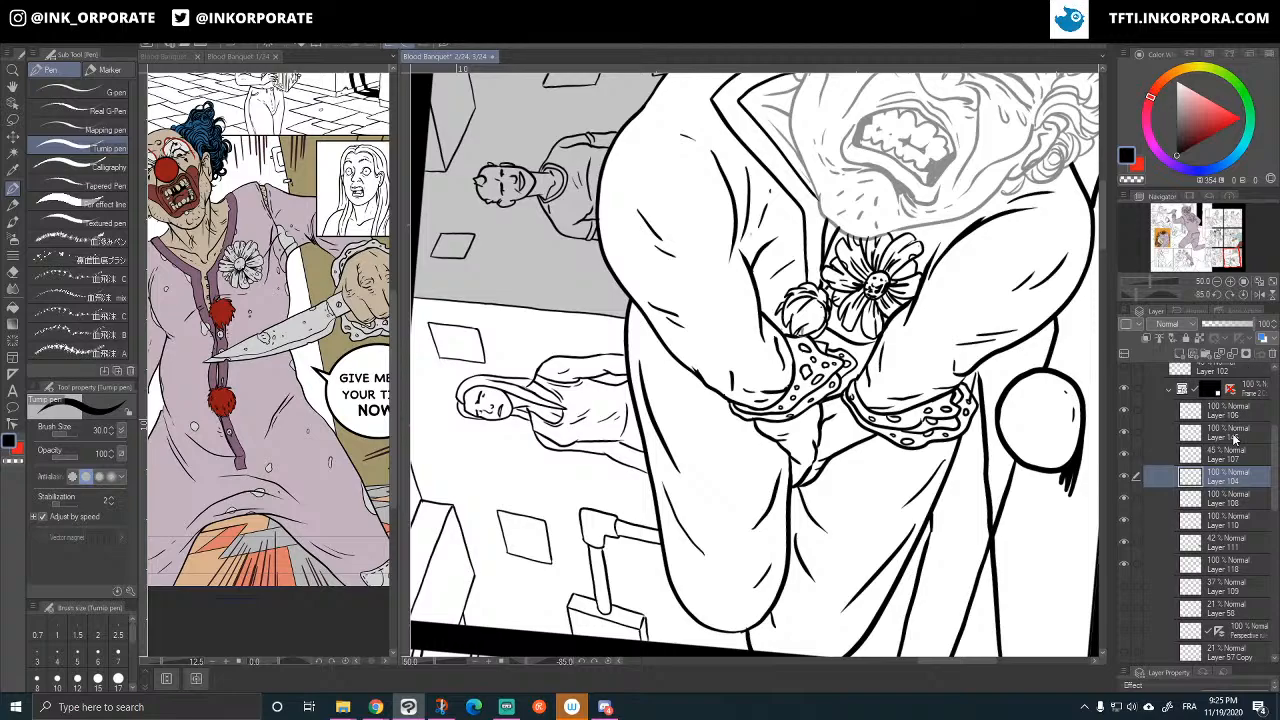
{"action": "left_click_drag", "start_coordinate": [1235, 436], "coordinate": [1230, 472]}
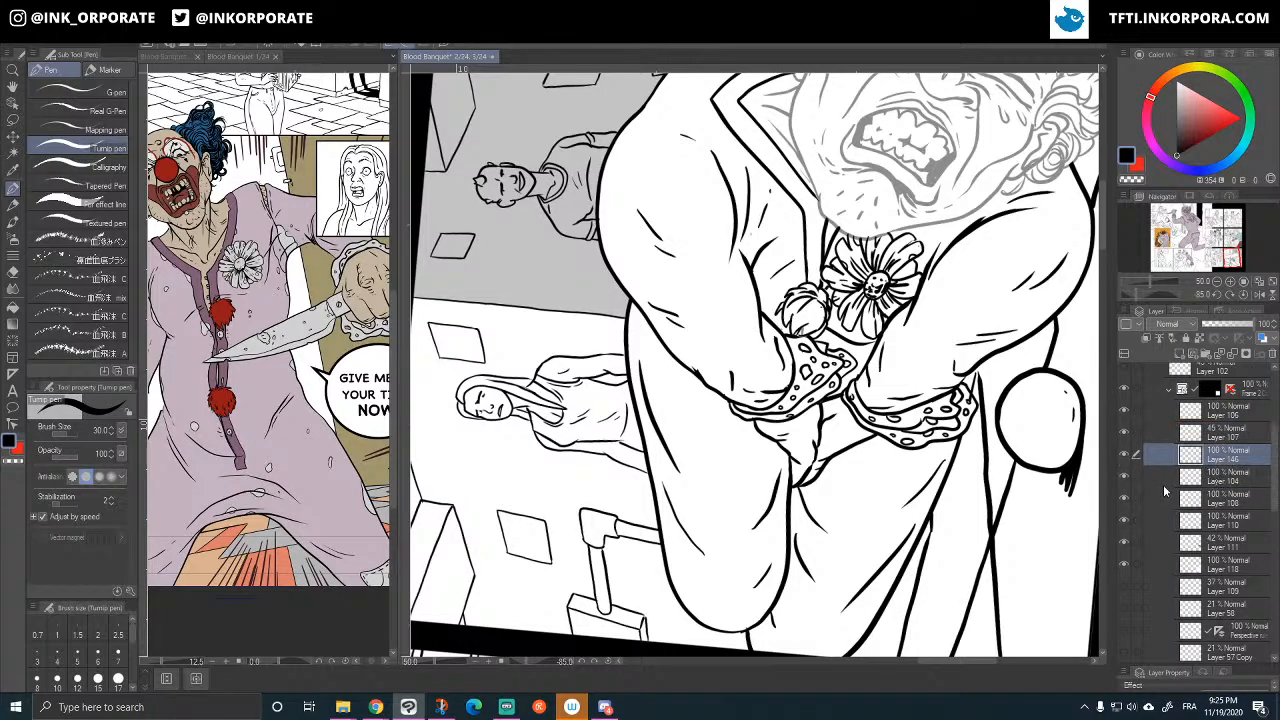
{"action": "left_click", "coordinate": [1125, 455]}
{"action": "left_click", "coordinate": [1124, 456]}
{"action": "left_click", "coordinate": [1222, 481], "text": "ctrl"}
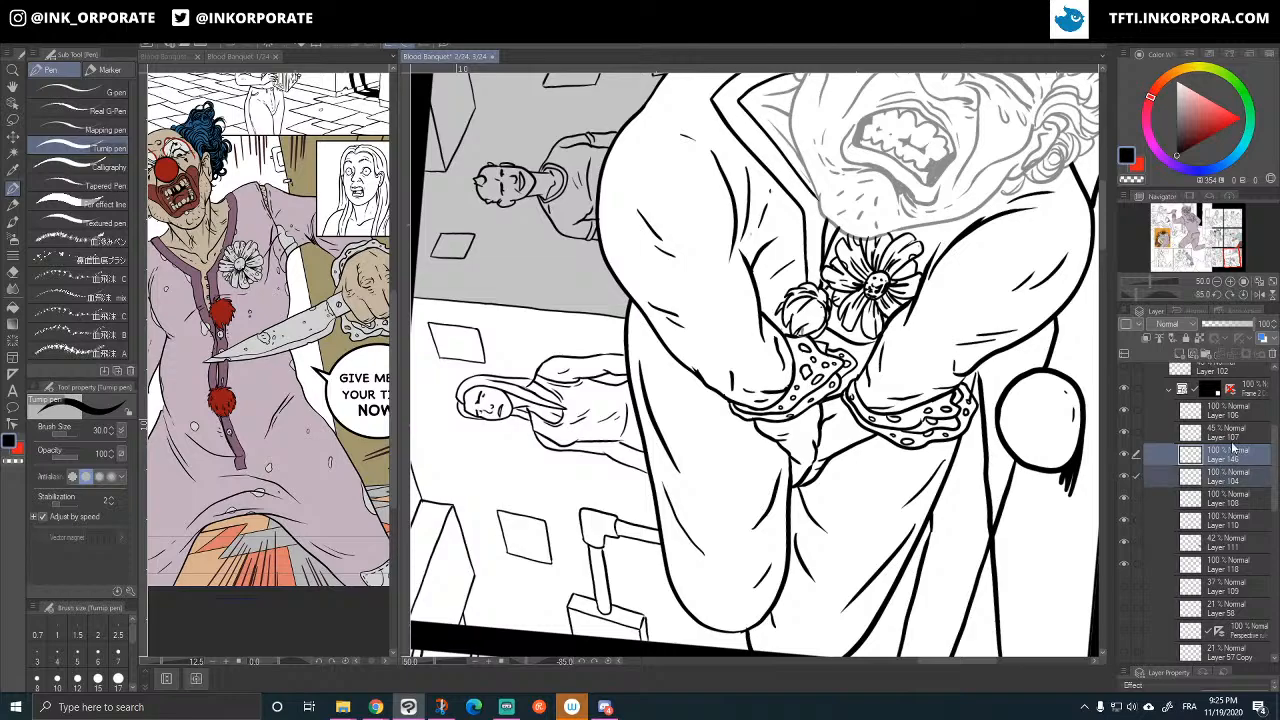
{"action": "right_click", "coordinate": [1233, 450]}
{"action": "left_click", "coordinate": [1237, 401]}
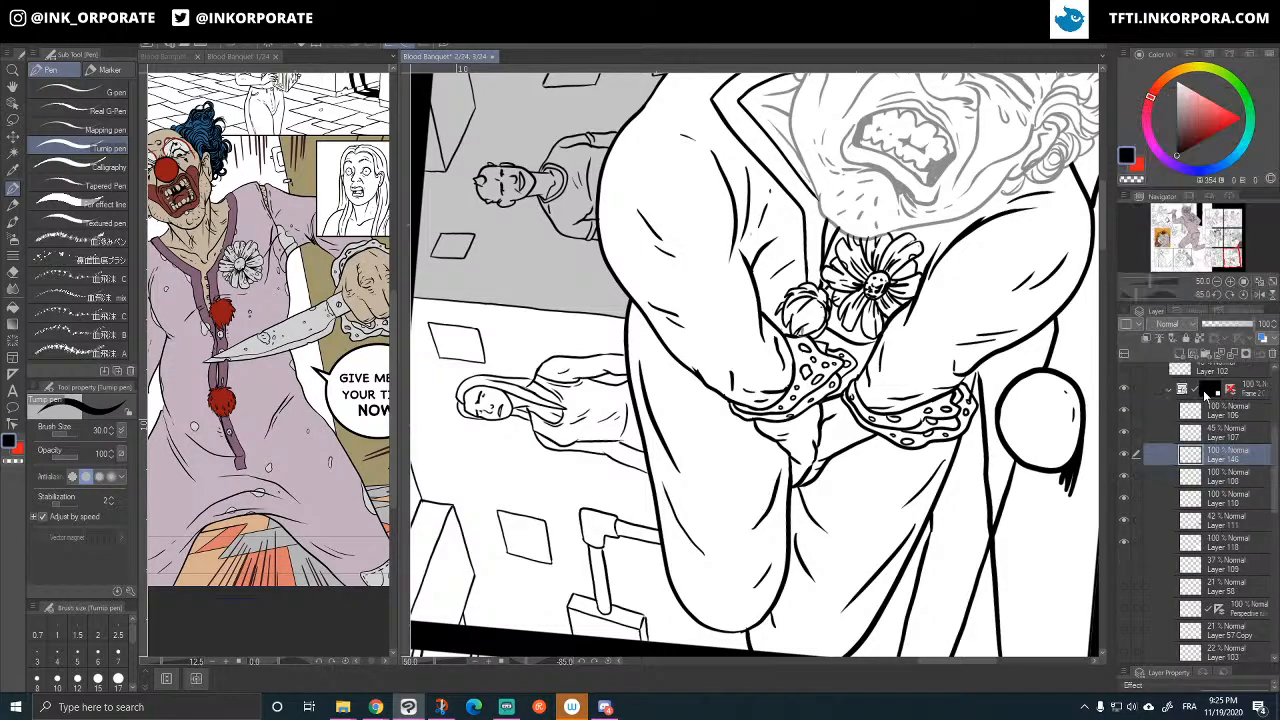
- Toggle the merged Layer 146, Layer 107 and Layer 106 off and on to examine their contents
{"action": "left_click", "coordinate": [1125, 456]}
{"action": "left_click", "coordinate": [1125, 456]}
{"action": "left_click", "coordinate": [1124, 433]}
{"action": "left_click", "coordinate": [1124, 433]}
{"action": "left_click", "coordinate": [1125, 412]}
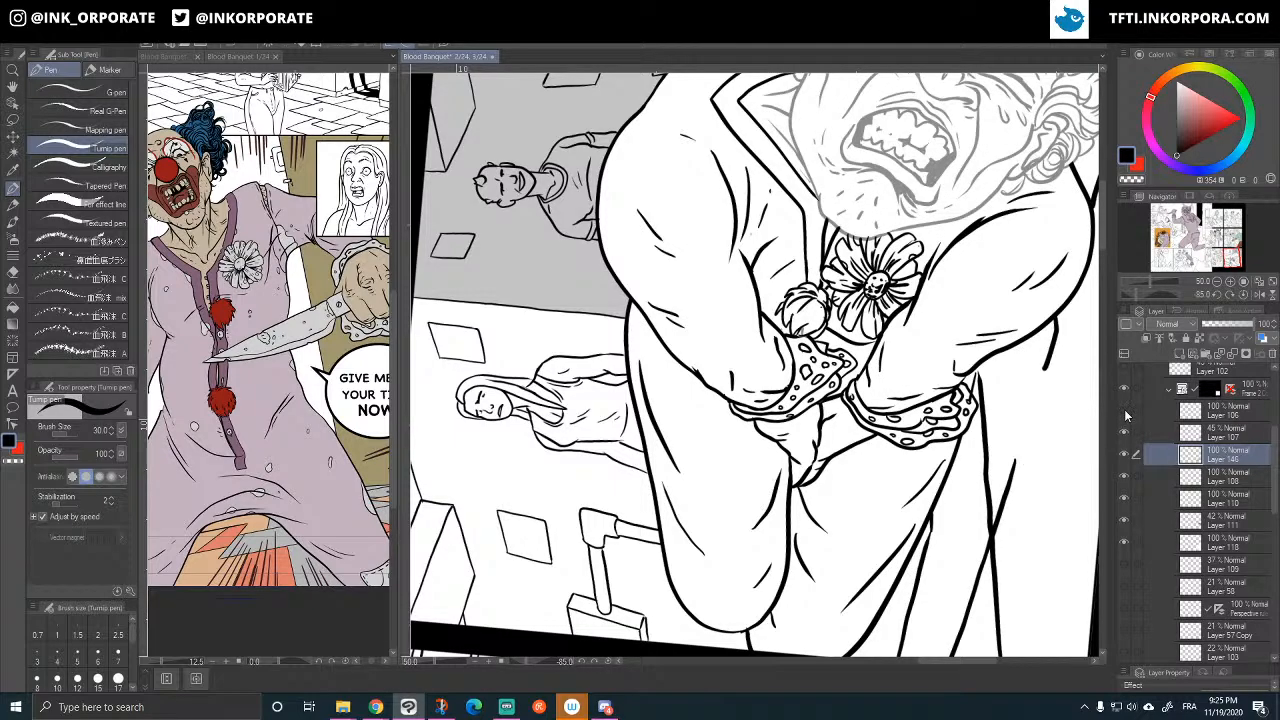
{"action": "left_click", "coordinate": [1125, 412]}
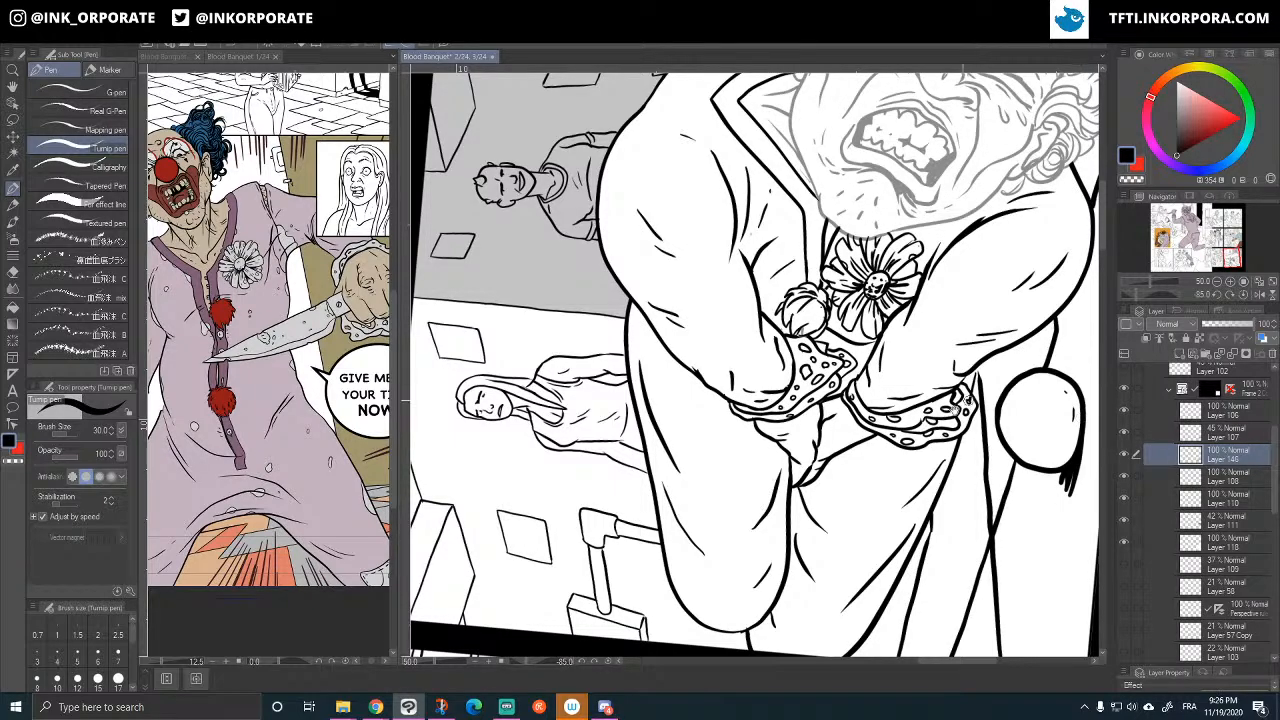
- Lower Layer 146 to 36% opacity as a guide and create a new raster layer above it for the cuff inks
{"action": "left_click_drag", "start_coordinate": [940, 450], "coordinate": [930, 466]}
{"action": "left_click", "coordinate": [1222, 325]}
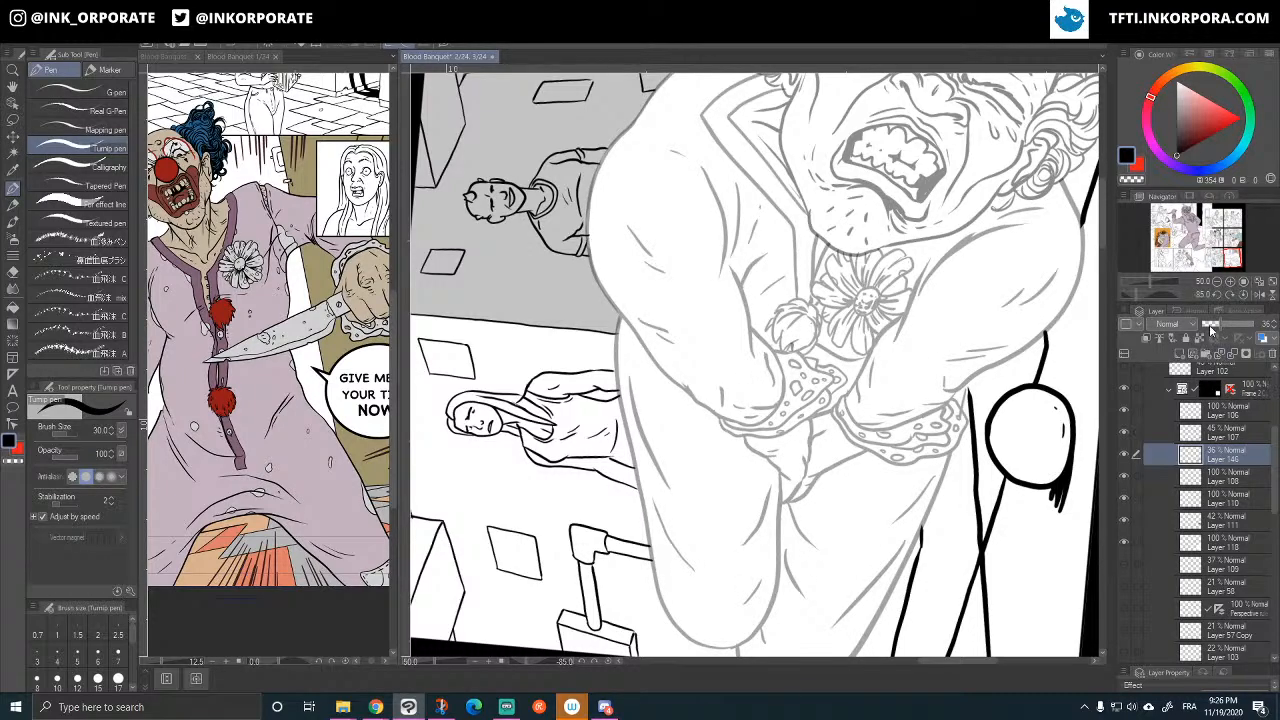
{"action": "left_click", "coordinate": [1125, 411]}
{"action": "left_click", "coordinate": [1125, 411]}
{"action": "left_click", "coordinate": [1181, 354]}
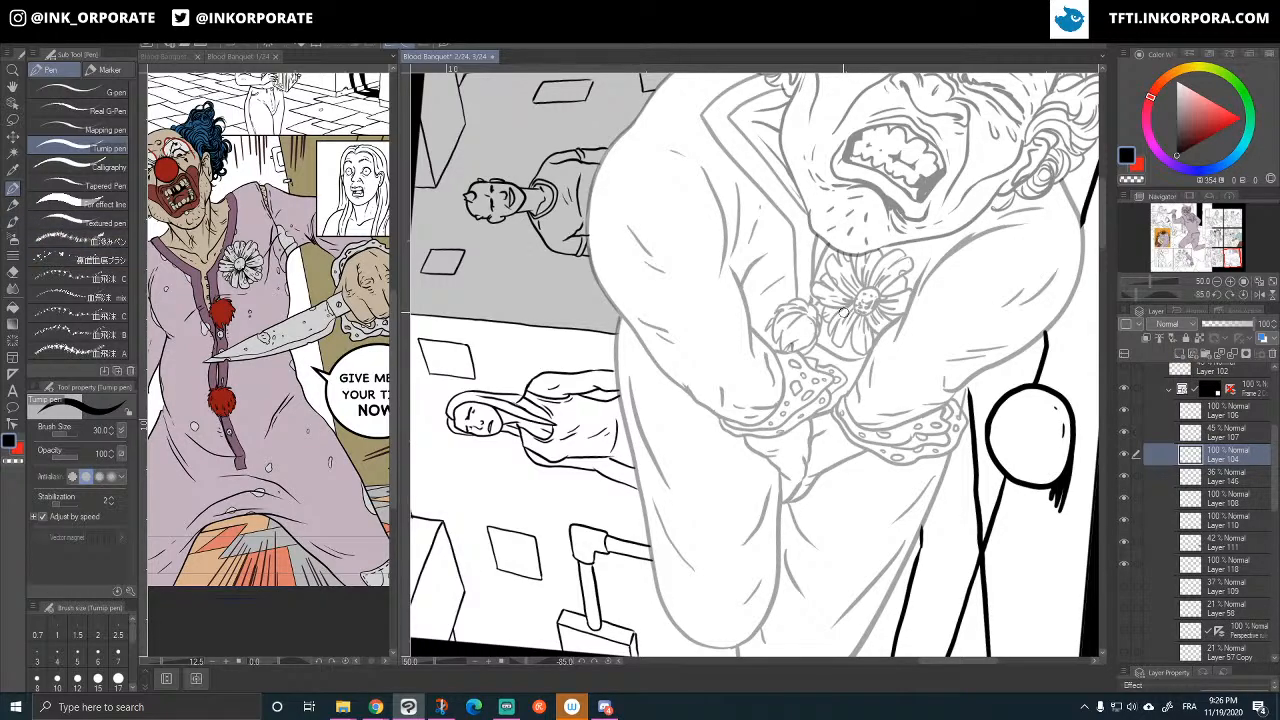
- Ink two overlapping ruffle tiers with short fold strokes on the clown's sleeve cuff next to the pom-pom
{"action": "scroll", "coordinate": [791, 319], "scroll_direction": "down", "scroll_amount": 5}
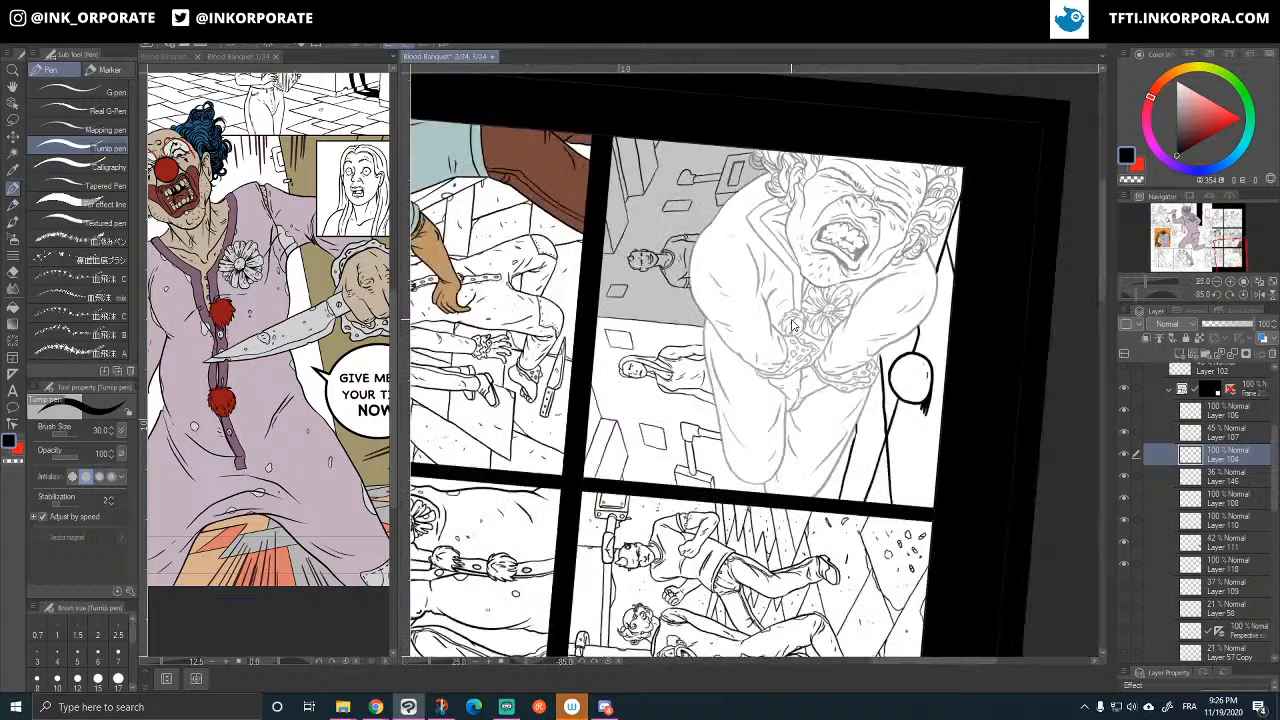
{"action": "left_click_drag", "start_coordinate": [782, 513], "coordinate": [784, 512]}
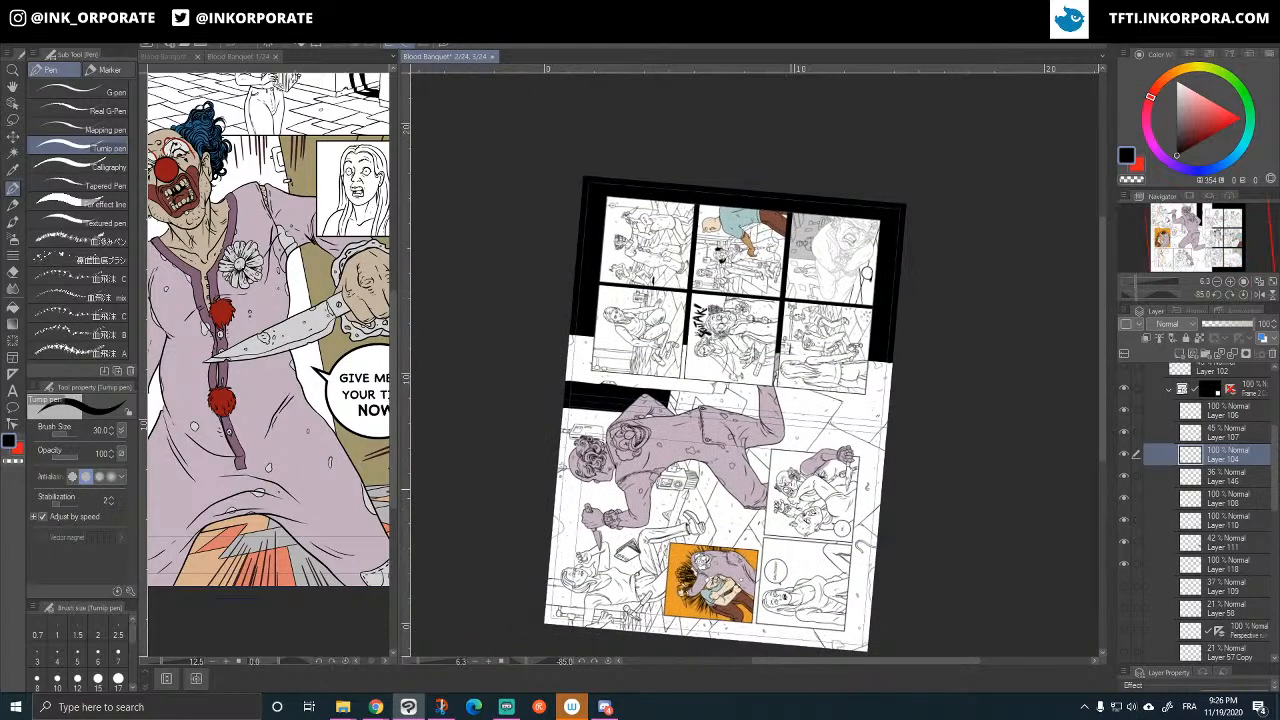
{"action": "scroll", "coordinate": [813, 476], "scroll_direction": "up", "scroll_amount": 5}
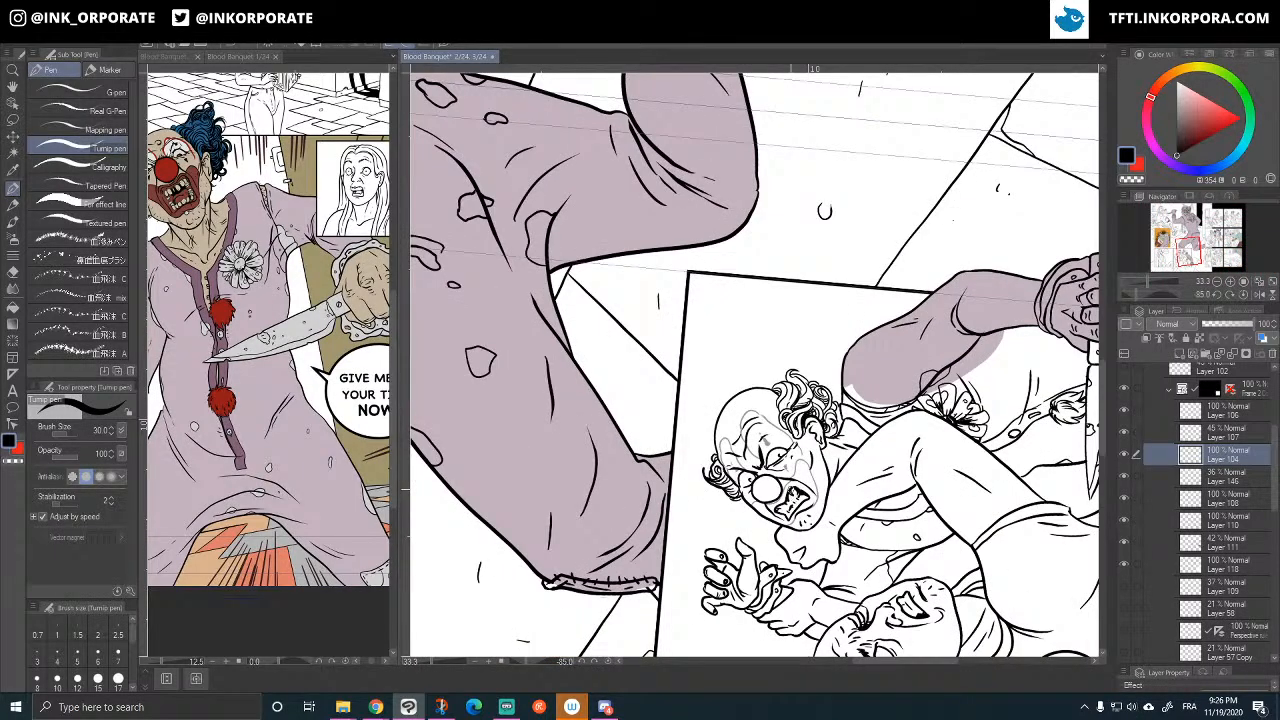
{"action": "left_click_drag", "start_coordinate": [950, 290], "coordinate": [716, 580]}
{"action": "left_click_drag", "start_coordinate": [885, 290], "coordinate": [860, 560]}
{"action": "left_click_drag", "start_coordinate": [840, 172], "coordinate": [857, 376]}
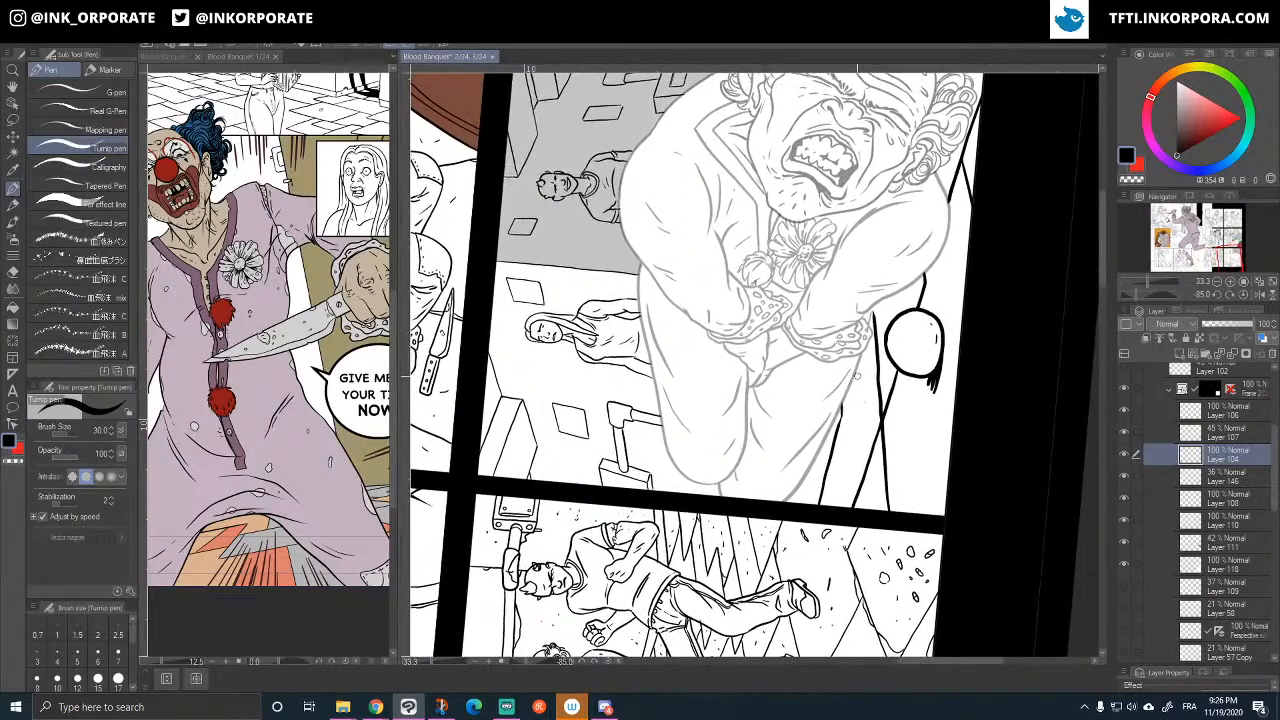
{"action": "key", "text": "asciicircum"}
{"action": "key", "text": "asciicircum"}
{"action": "key", "text": "asciicircum"}
{"action": "key", "text": "asciicircum"}
{"action": "key", "text": "asciicircum"}
{"action": "key", "text": "asciicircum"}
{"action": "key", "text": "asciicircum"}
{"action": "key", "text": "asciicircum"}
{"action": "key", "text": "asciicircum"}
{"action": "key", "text": "asciicircum"}
{"action": "key", "text": "asciicircum"}
{"action": "key", "text": "asciicircum"}
{"action": "key", "text": "asciicircum"}
{"action": "key", "text": "asciicircum"}
{"action": "key", "text": "asciicircum"}
{"action": "key", "text": "asciicircum"}
{"action": "key", "text": "asciicircum"}
{"action": "key", "text": "asciicircum"}
{"action": "key", "text": "asciicircum"}
{"action": "key", "text": "asciicircum"}
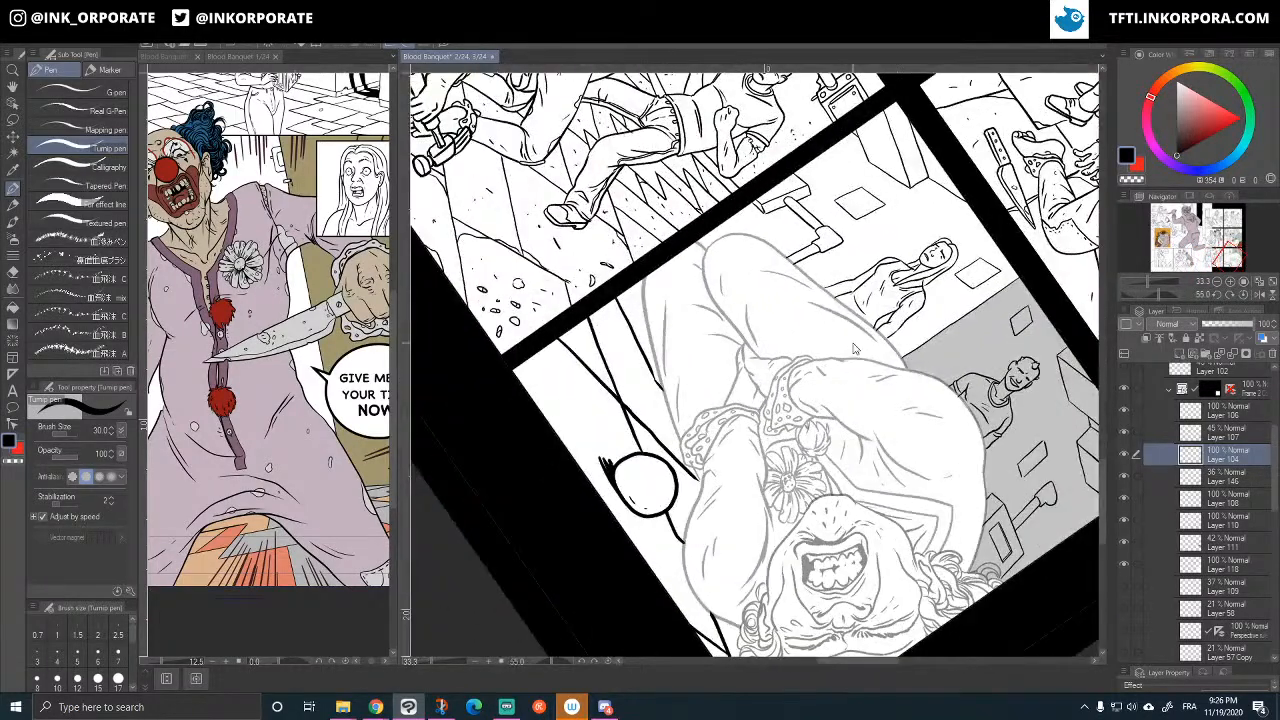
{"action": "scroll", "coordinate": [855, 349], "scroll_direction": "up", "scroll_amount": 2}
{"action": "left_click_drag", "start_coordinate": [850, 432], "coordinate": [952, 395]}
{"action": "key", "text": "asciicircum"}
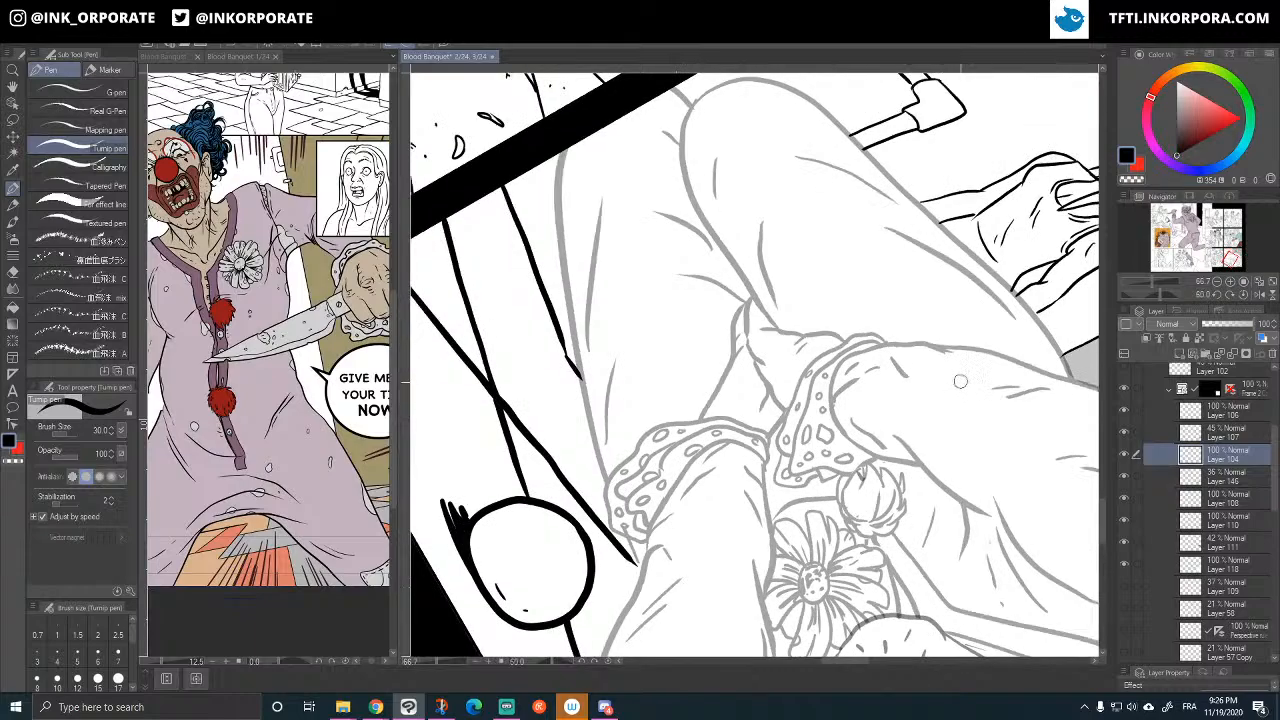
{"action": "key", "text": "asciicircum"}
{"action": "key", "text": "asciicircum"}
{"action": "key", "text": "asciicircum"}
{"action": "key", "text": "asciicircum"}
{"action": "key", "text": "asciicircum"}
{"action": "key", "text": "asciicircum"}
{"action": "key", "text": "asciicircum"}
{"action": "key", "text": "asciicircum"}
{"action": "key", "text": "asciicircum"}
{"action": "key", "text": "asciicircum"}
{"action": "key", "text": "asciicircum"}
{"action": "key", "text": "asciicircum"}
{"action": "key", "text": "asciicircum"}
{"action": "key", "text": "asciicircum"}
{"action": "key", "text": "asciicircum"}
{"action": "key", "text": "asciicircum"}
{"action": "key", "text": "asciicircum"}
{"action": "key", "text": "asciicircum"}
{"action": "key", "text": "asciicircum"}
{"action": "key", "text": "asciicircum"}
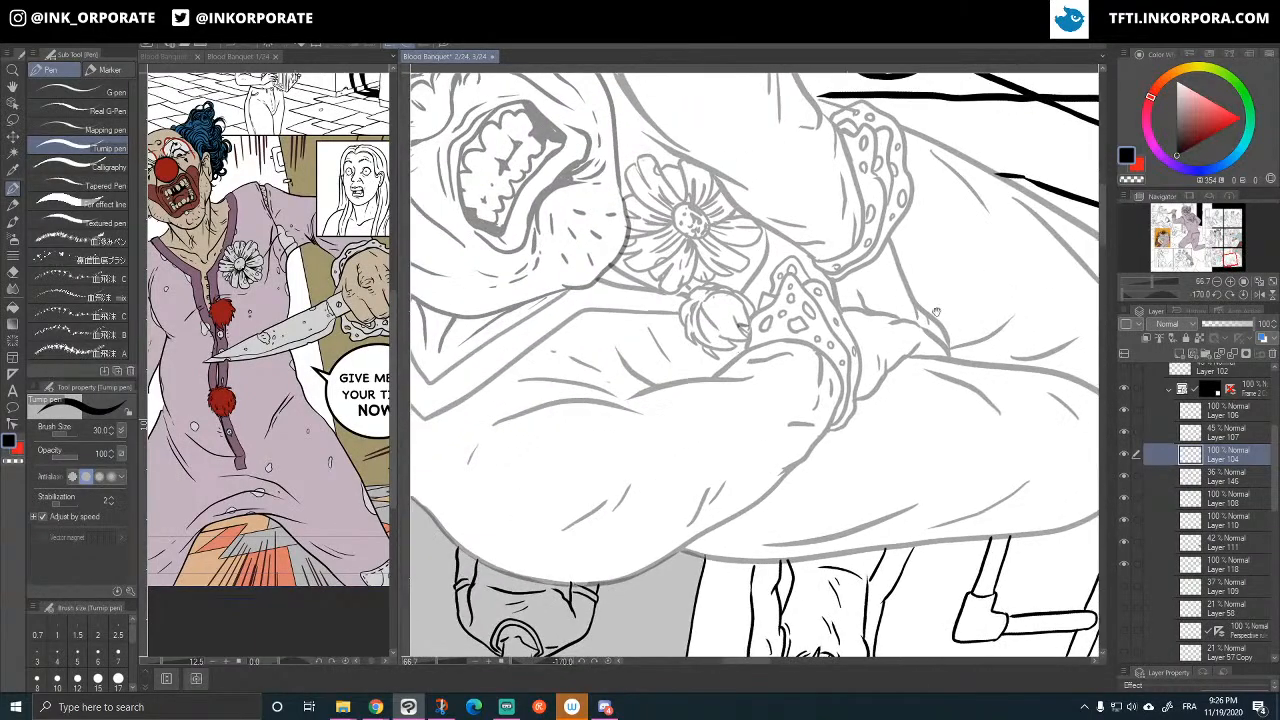
{"action": "left_click_drag", "start_coordinate": [936, 312], "coordinate": [977, 355]}
{"action": "mouse_move", "coordinate": [795, 389]}
{"action": "left_mouse_down"}
{"action": "mouse_move", "coordinate": [816, 326]}
{"action": "mouse_move", "coordinate": [797, 377]}
{"action": "mouse_move", "coordinate": [801, 351]}
{"action": "mouse_move", "coordinate": [837, 323]}
{"action": "mouse_move", "coordinate": [898, 372]}
{"action": "mouse_move", "coordinate": [905, 425]}
{"action": "mouse_move", "coordinate": [866, 474]}
{"action": "left_mouse_up"}
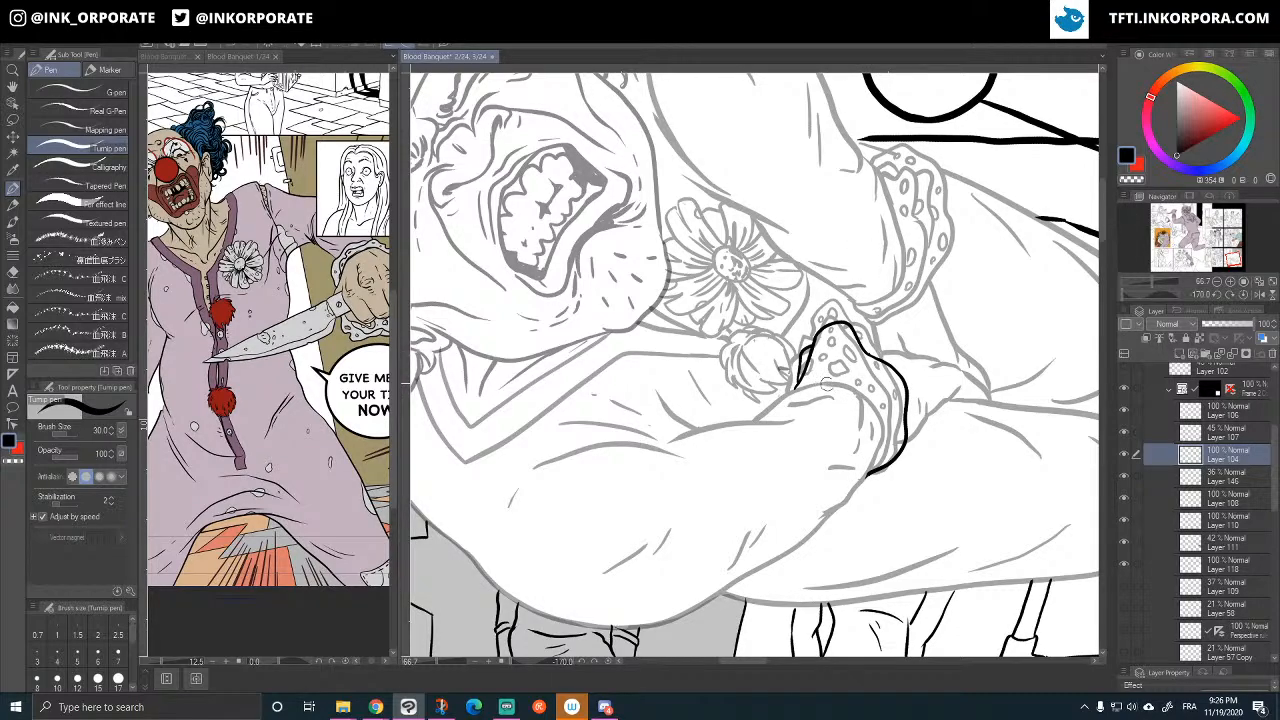
{"action": "mouse_move", "coordinate": [827, 384]}
{"action": "left_mouse_down"}
{"action": "mouse_move", "coordinate": [880, 413]}
{"action": "mouse_move", "coordinate": [885, 443]}
{"action": "left_mouse_up"}
{"action": "mouse_move", "coordinate": [840, 386]}
{"action": "left_mouse_down"}
{"action": "mouse_move", "coordinate": [795, 386]}
{"action": "mouse_move", "coordinate": [840, 388]}
{"action": "mouse_move", "coordinate": [852, 346]}
{"action": "left_mouse_up"}
{"action": "key", "text": "ctrl+z"}
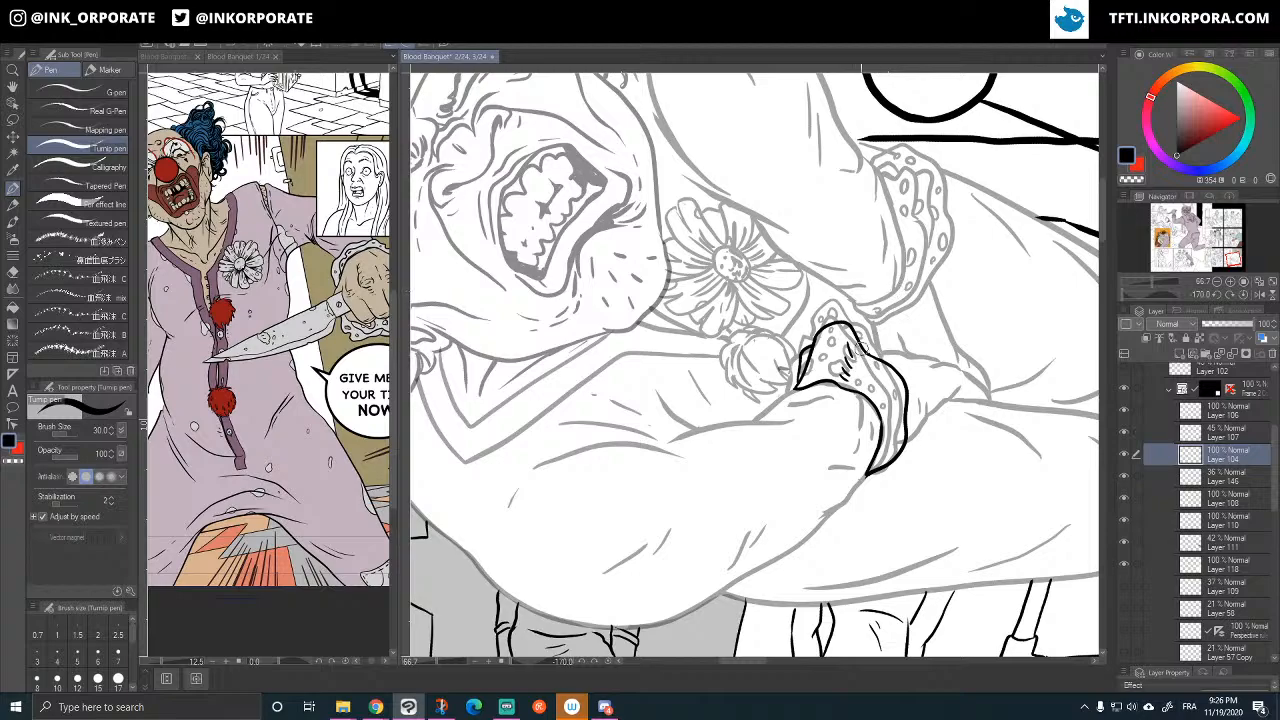
{"action": "mouse_move", "coordinate": [864, 348]}
{"action": "left_mouse_down"}
{"action": "mouse_move", "coordinate": [886, 334]}
{"action": "mouse_move", "coordinate": [930, 381]}
{"action": "mouse_move", "coordinate": [939, 408]}
{"action": "mouse_move", "coordinate": [922, 449]}
{"action": "mouse_move", "coordinate": [911, 460]}
{"action": "mouse_move", "coordinate": [897, 447]}
{"action": "left_mouse_up"}
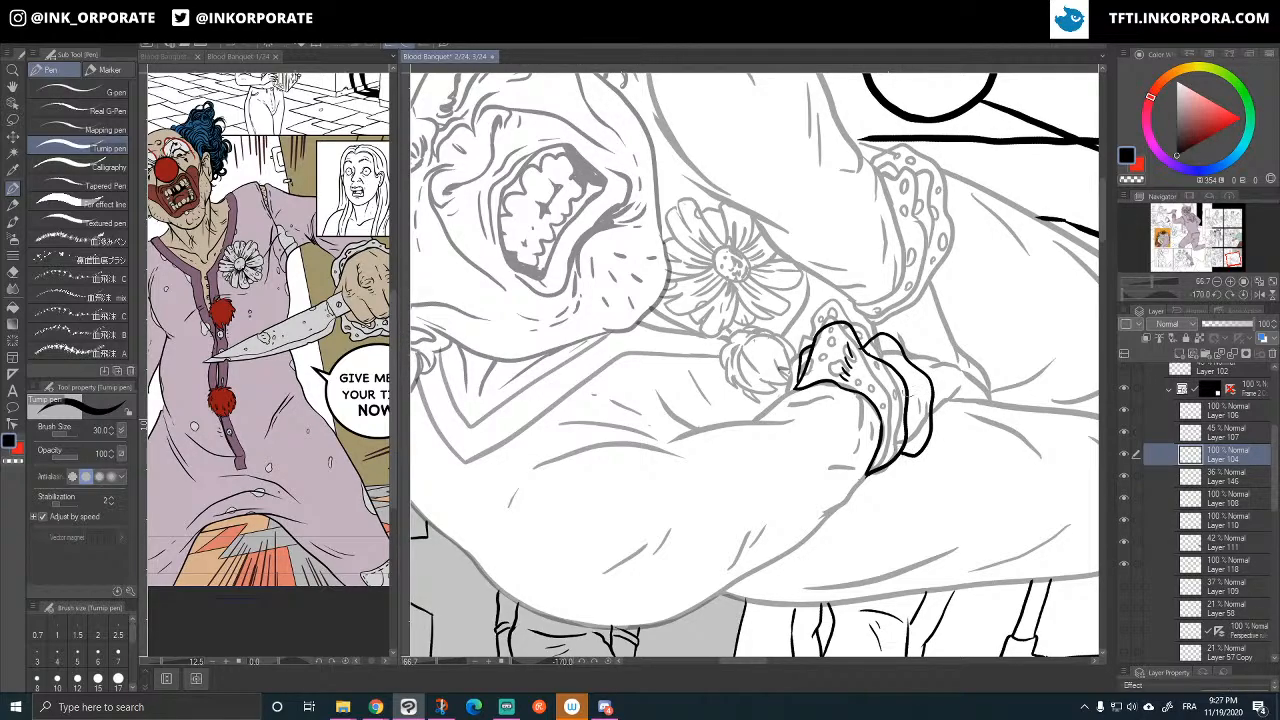
{"action": "left_click_drag", "start_coordinate": [917, 390], "coordinate": [924, 411]}
- Ink the other sleeve's cuff as two overlapping wavy ruffle tiers with short fold strokes
{"action": "key", "text": "asciicircum"}
{"action": "key", "text": "asciicircum"}
{"action": "key", "text": "asciicircum"}
{"action": "key", "text": "asciicircum"}
{"action": "key", "text": "asciicircum"}
{"action": "key", "text": "asciicircum"}
{"action": "key", "text": "asciicircum"}
{"action": "key", "text": "asciicircum"}
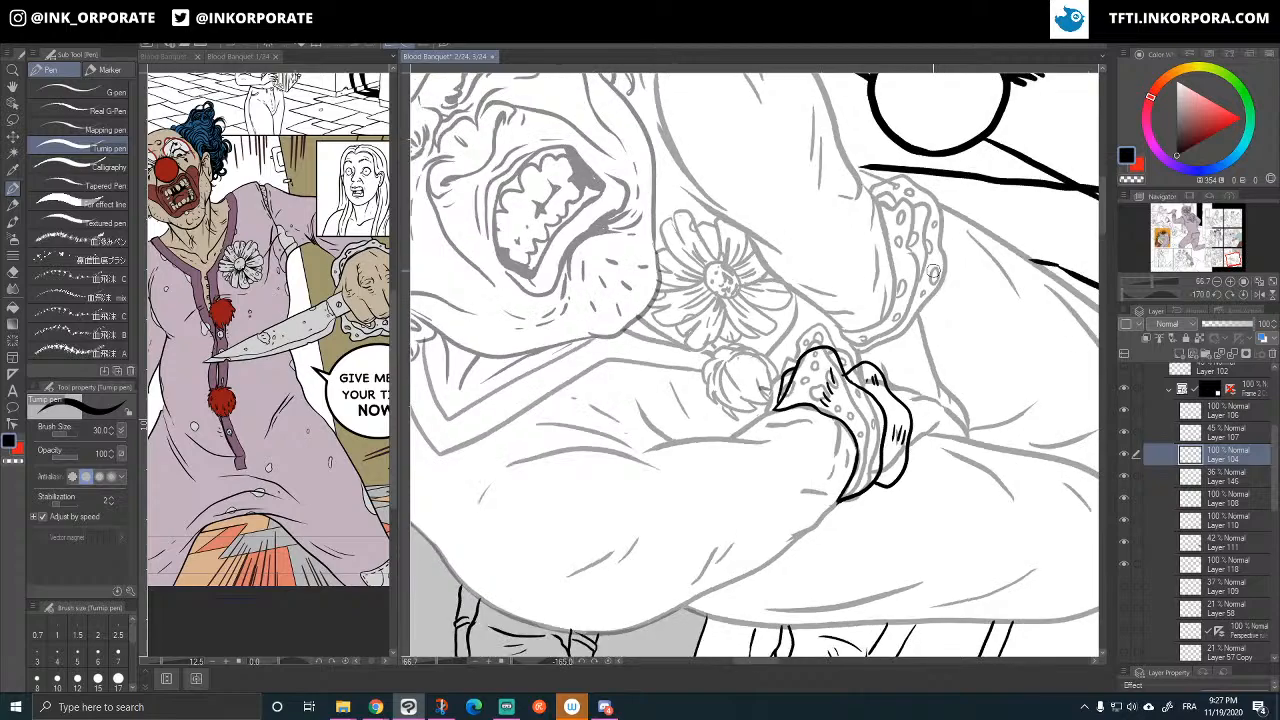
{"action": "key", "text": "asciicircum"}
{"action": "key", "text": "asciicircum"}
{"action": "key", "text": "asciicircum"}
{"action": "key", "text": "asciicircum"}
{"action": "key", "text": "asciicircum"}
{"action": "key", "text": "asciicircum"}
{"action": "key", "text": "asciicircum"}
{"action": "key", "text": "asciicircum"}
{"action": "key", "text": "asciicircum"}
{"action": "key", "text": "asciicircum"}
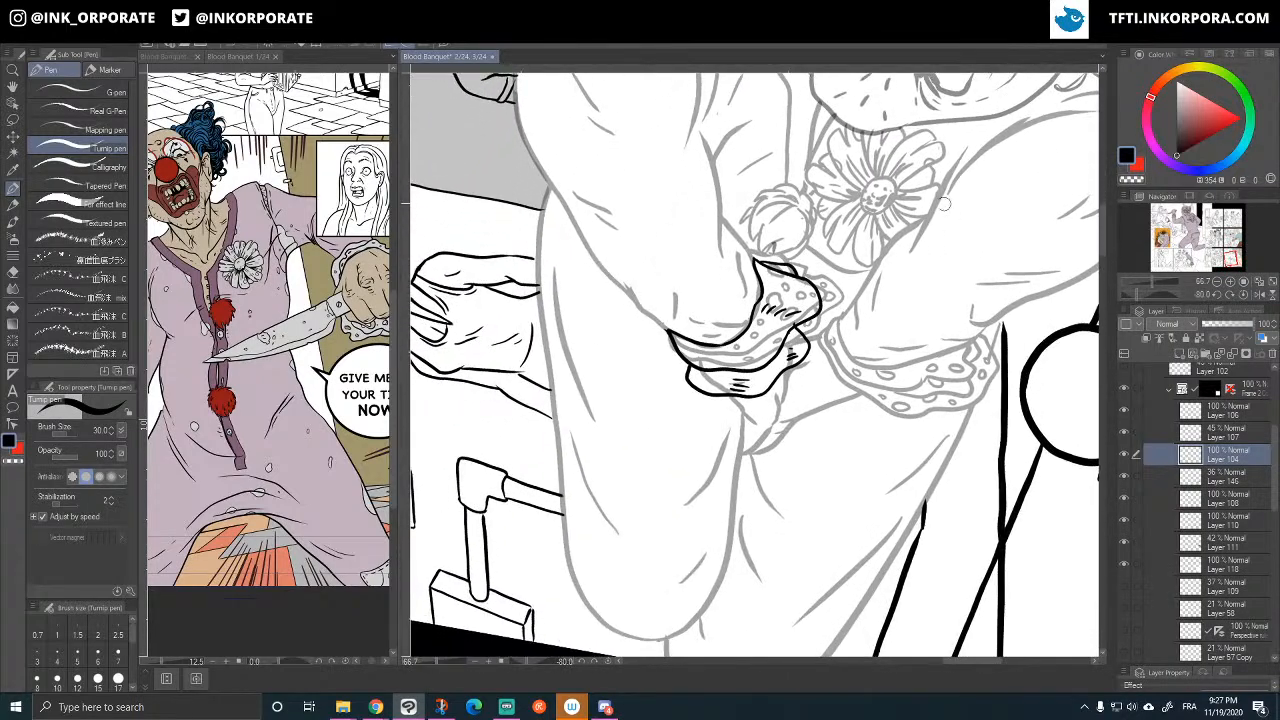
{"action": "mouse_move", "coordinate": [841, 312]}
{"action": "left_mouse_down"}
{"action": "mouse_move", "coordinate": [825, 335]}
{"action": "mouse_move", "coordinate": [838, 326]}
{"action": "mouse_move", "coordinate": [850, 352]}
{"action": "mouse_move", "coordinate": [890, 369]}
{"action": "mouse_move", "coordinate": [915, 362]}
{"action": "left_mouse_up"}
{"action": "mouse_move", "coordinate": [826, 333]}
{"action": "left_mouse_down"}
{"action": "mouse_move", "coordinate": [818, 381]}
{"action": "mouse_move", "coordinate": [845, 386]}
{"action": "mouse_move", "coordinate": [873, 427]}
{"action": "mouse_move", "coordinate": [922, 411]}
{"action": "mouse_move", "coordinate": [935, 345]}
{"action": "left_mouse_up"}
{"action": "mouse_move", "coordinate": [830, 374]}
{"action": "left_mouse_down"}
{"action": "mouse_move", "coordinate": [860, 358]}
{"action": "mouse_move", "coordinate": [922, 400]}
{"action": "left_mouse_up"}
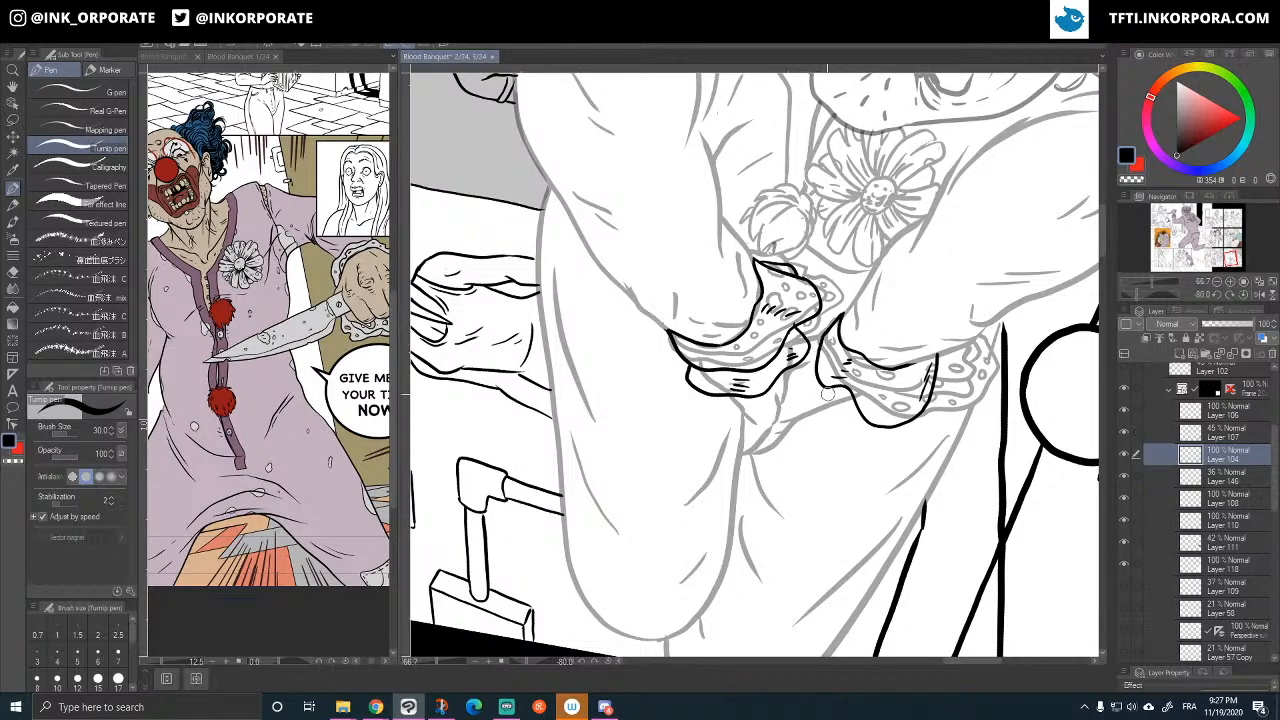
{"action": "mouse_move", "coordinate": [828, 388]}
{"action": "left_mouse_down"}
{"action": "mouse_move", "coordinate": [844, 431]}
{"action": "mouse_move", "coordinate": [887, 443]}
{"action": "mouse_move", "coordinate": [909, 441]}
{"action": "mouse_move", "coordinate": [934, 384]}
{"action": "left_mouse_up"}
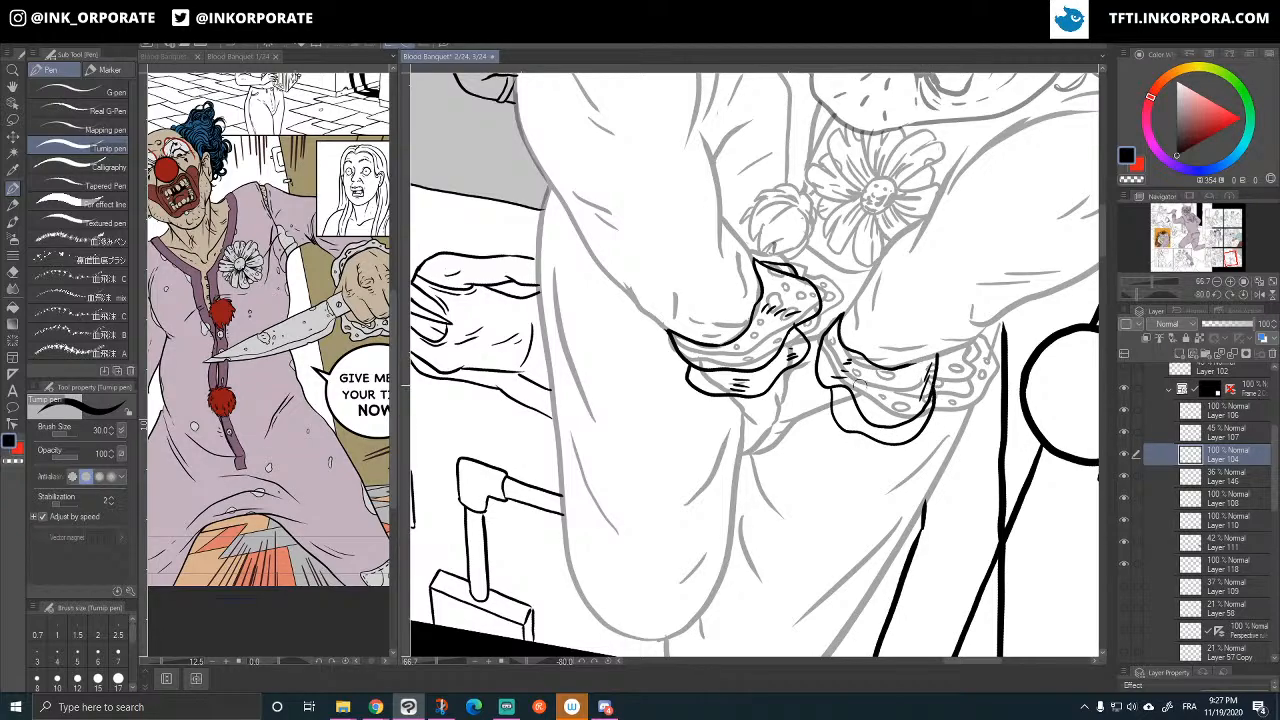
{"action": "left_click_drag", "start_coordinate": [842, 417], "coordinate": [857, 425]}
{"action": "left_click_drag", "start_coordinate": [845, 423], "coordinate": [859, 431]}
- Ink small irregular lace holes across both ruffle tiers of the cuff next to the pom-pom
{"action": "left_click_drag", "start_coordinate": [846, 380], "coordinate": [908, 483]}
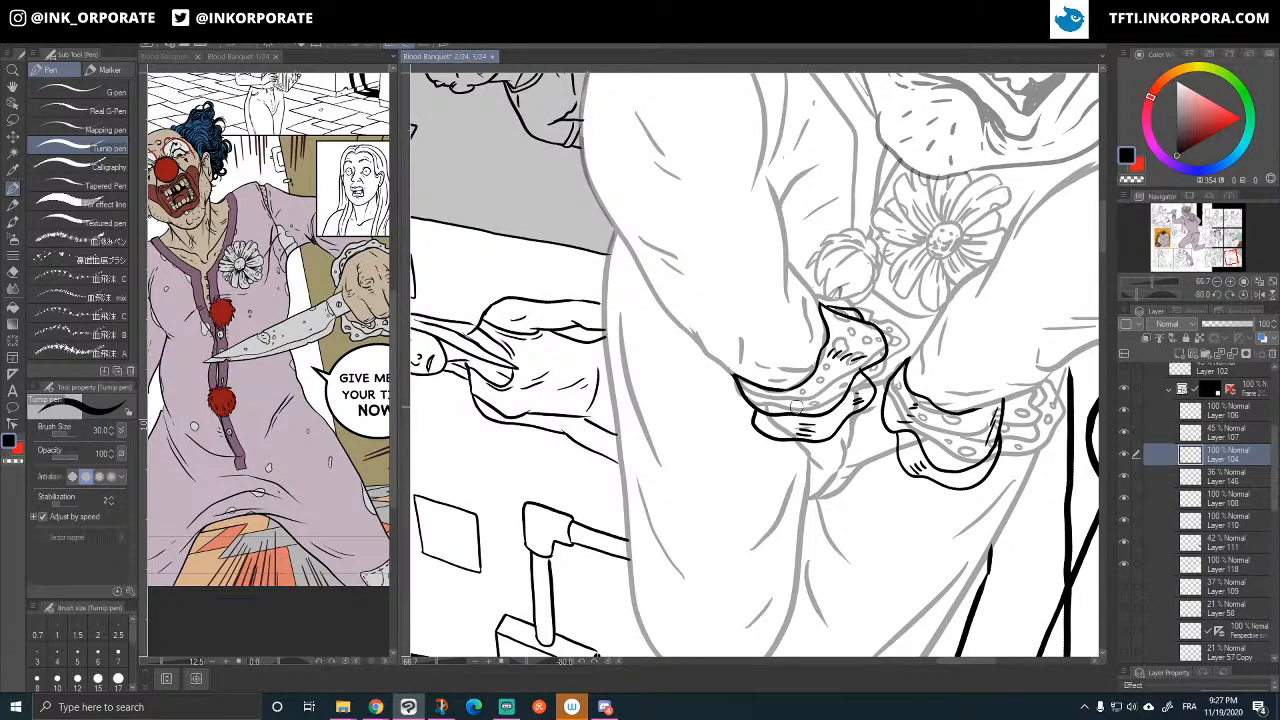
{"action": "left_click_drag", "start_coordinate": [825, 390], "coordinate": [824, 398]}
{"action": "left_click_drag", "start_coordinate": [873, 338], "coordinate": [836, 338]}
{"action": "left_click_drag", "start_coordinate": [750, 388], "coordinate": [778, 428]}
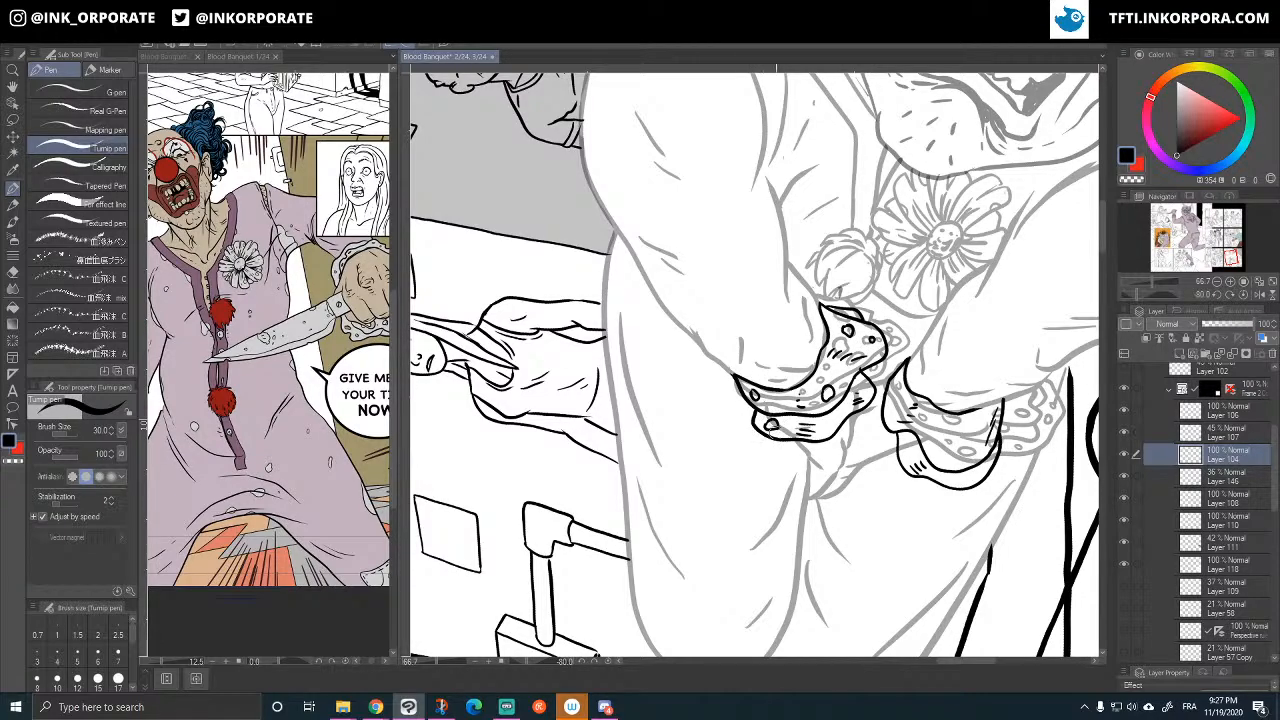
- Ink matching small lace holes across both ruffle tiers of the other sleeve's cuff
{"action": "left_click_drag", "start_coordinate": [841, 467], "coordinate": [779, 465]}
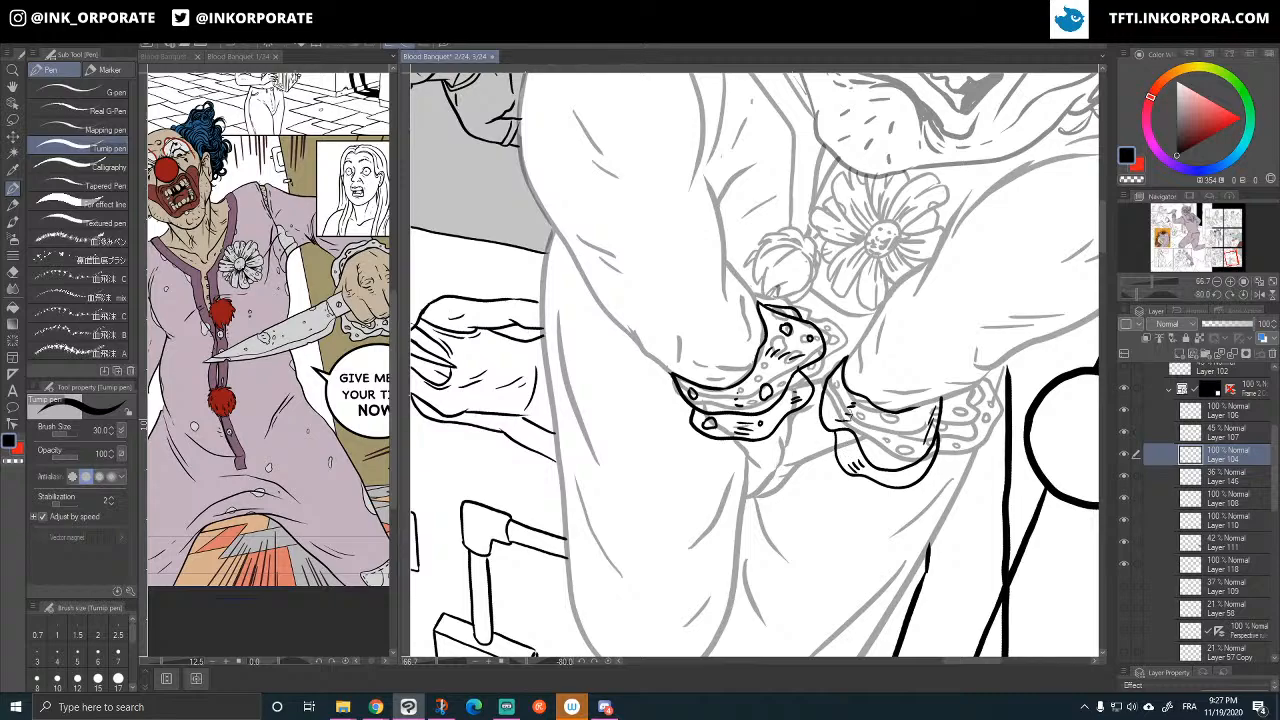
{"action": "mouse_move", "coordinate": [829, 404]}
{"action": "left_mouse_down"}
{"action": "mouse_move", "coordinate": [849, 453]}
{"action": "mouse_move", "coordinate": [905, 452]}
{"action": "mouse_move", "coordinate": [893, 460]}
{"action": "mouse_move", "coordinate": [906, 448]}
{"action": "mouse_move", "coordinate": [891, 456]}
{"action": "mouse_move", "coordinate": [910, 424]}
{"action": "left_mouse_up"}
{"action": "left_click_drag", "start_coordinate": [902, 481], "coordinate": [905, 478]}
{"action": "left_click_drag", "start_coordinate": [872, 436], "coordinate": [869, 411]}
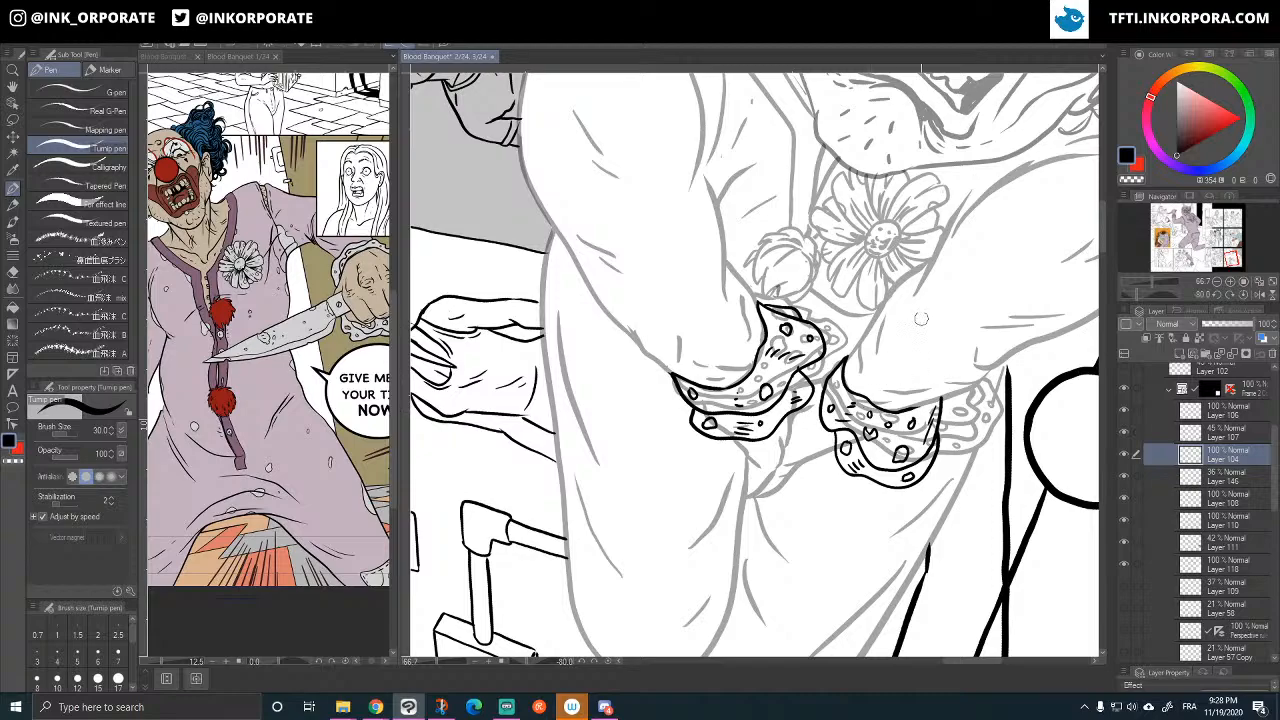
- Clear the old sketched cuff lines on Layer 146 that overlap the newly inked cuffs
{"action": "left_click", "coordinate": [1123, 477]}
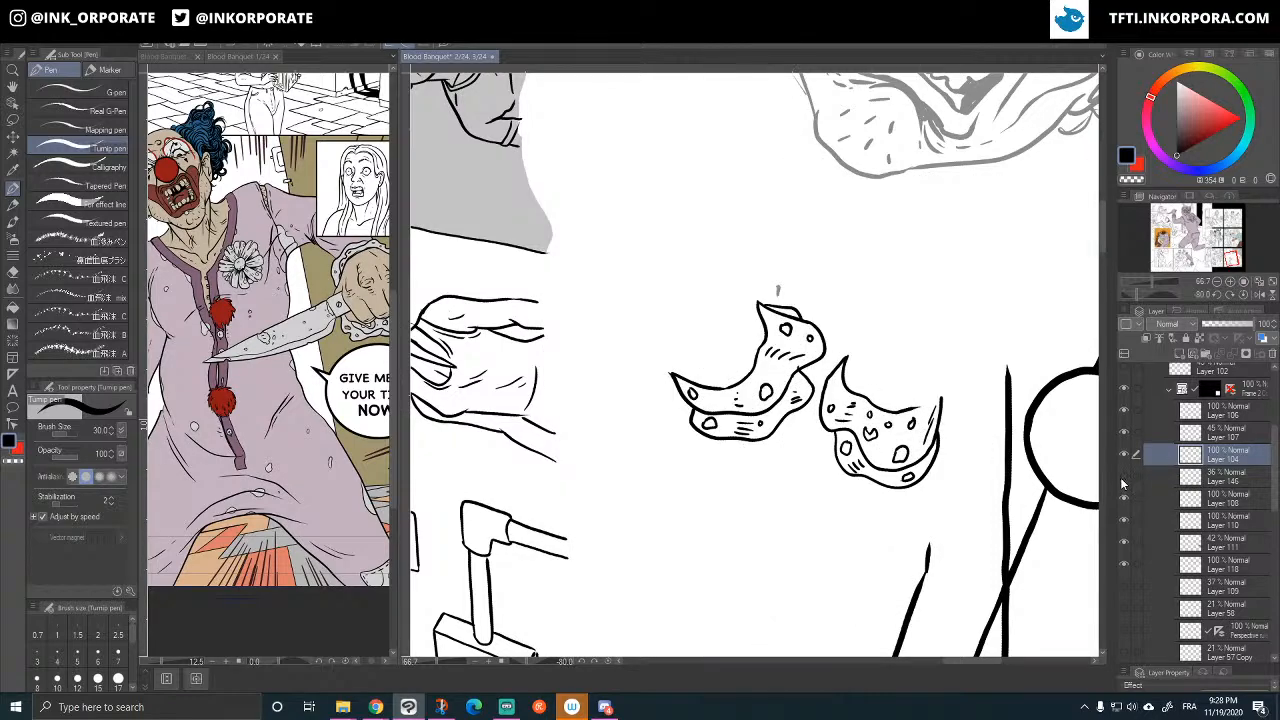
{"action": "left_click", "coordinate": [1123, 477]}
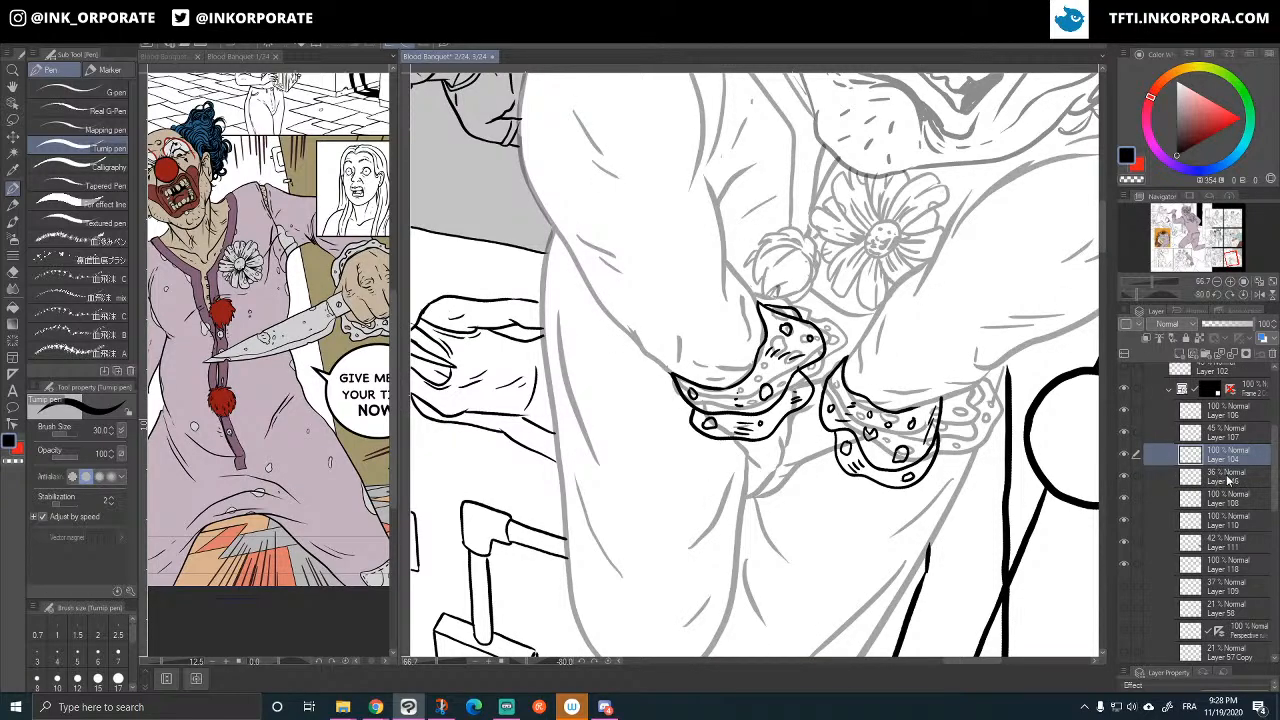
{"action": "left_click", "coordinate": [1228, 479]}
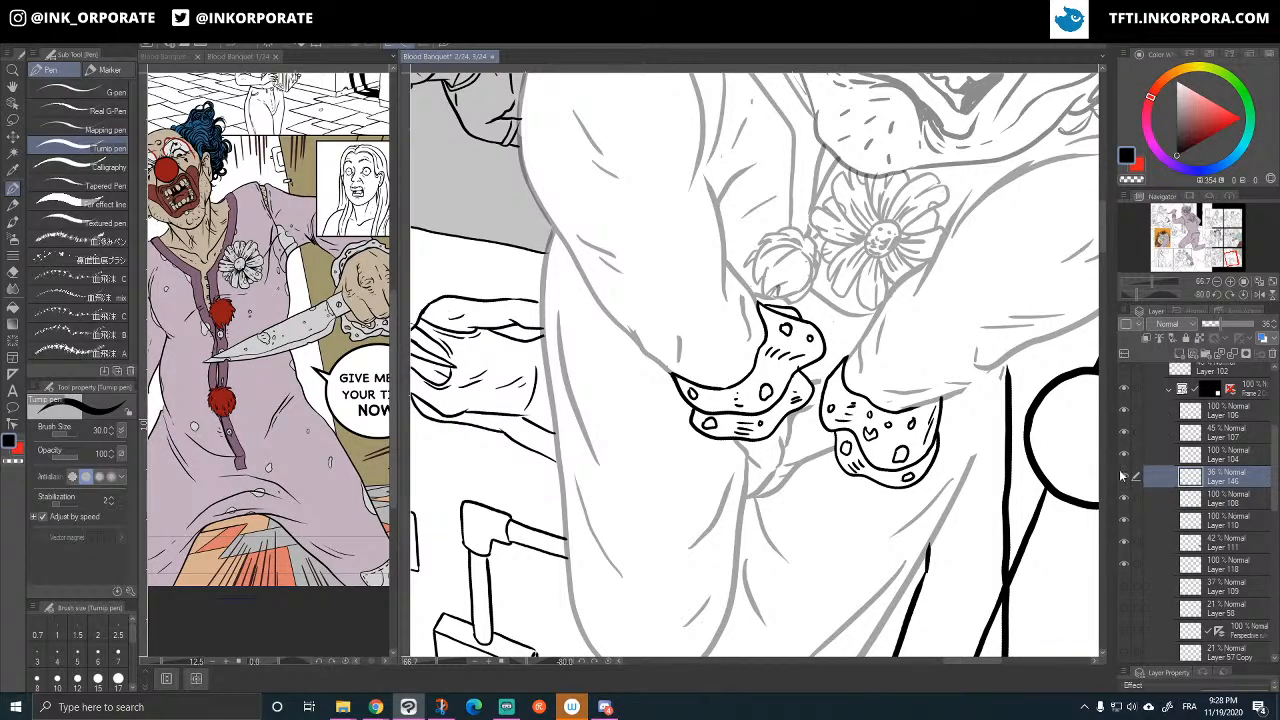
{"action": "left_click", "coordinate": [1124, 461]}
{"action": "left_click", "coordinate": [1124, 461]}
- Ink the hand contour below the cuffs and the short fold lines where the sleeves meet them on Layer 104
{"action": "left_click", "coordinate": [1219, 457]}
{"action": "left_click_drag", "start_coordinate": [844, 494], "coordinate": [904, 454]}
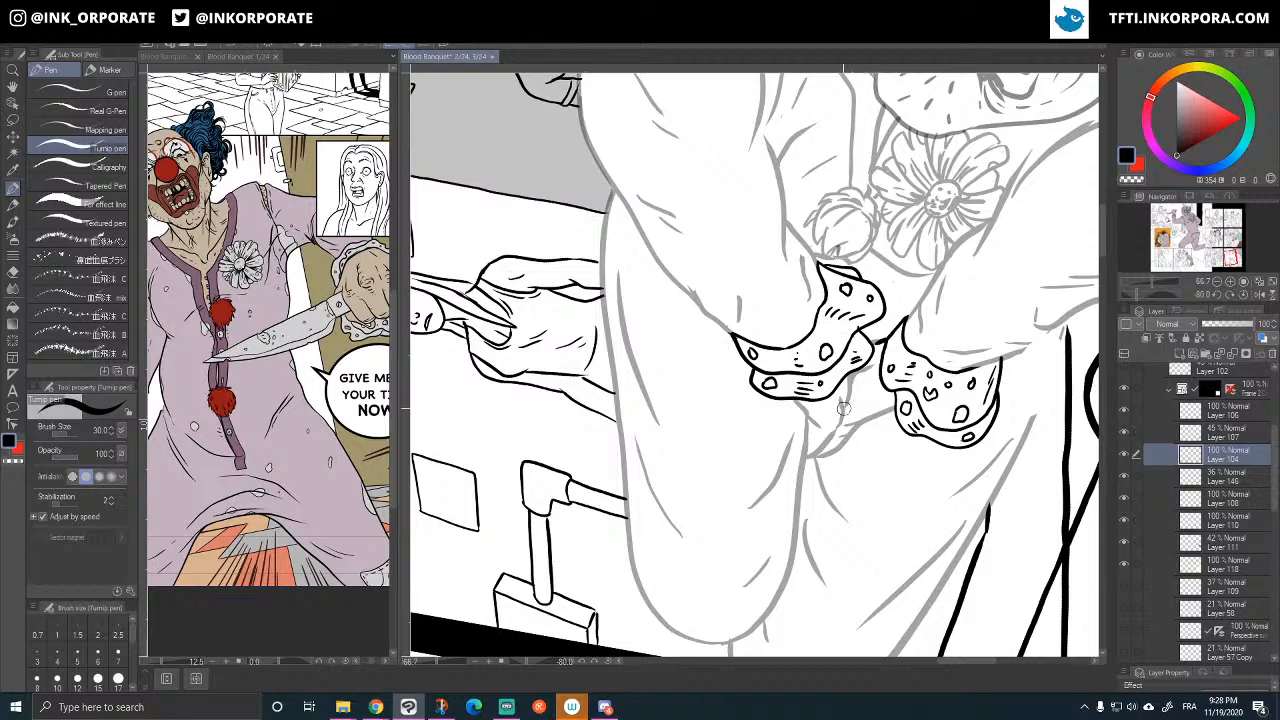
{"action": "left_click_drag", "start_coordinate": [843, 406], "coordinate": [851, 392]}
{"action": "left_click_drag", "start_coordinate": [833, 434], "coordinate": [846, 404]}
{"action": "mouse_move", "coordinate": [786, 315]}
{"action": "left_mouse_down"}
{"action": "mouse_move", "coordinate": [810, 332]}
{"action": "mouse_move", "coordinate": [772, 343]}
{"action": "left_mouse_up"}
{"action": "left_click_drag", "start_coordinate": [981, 264], "coordinate": [920, 331]}
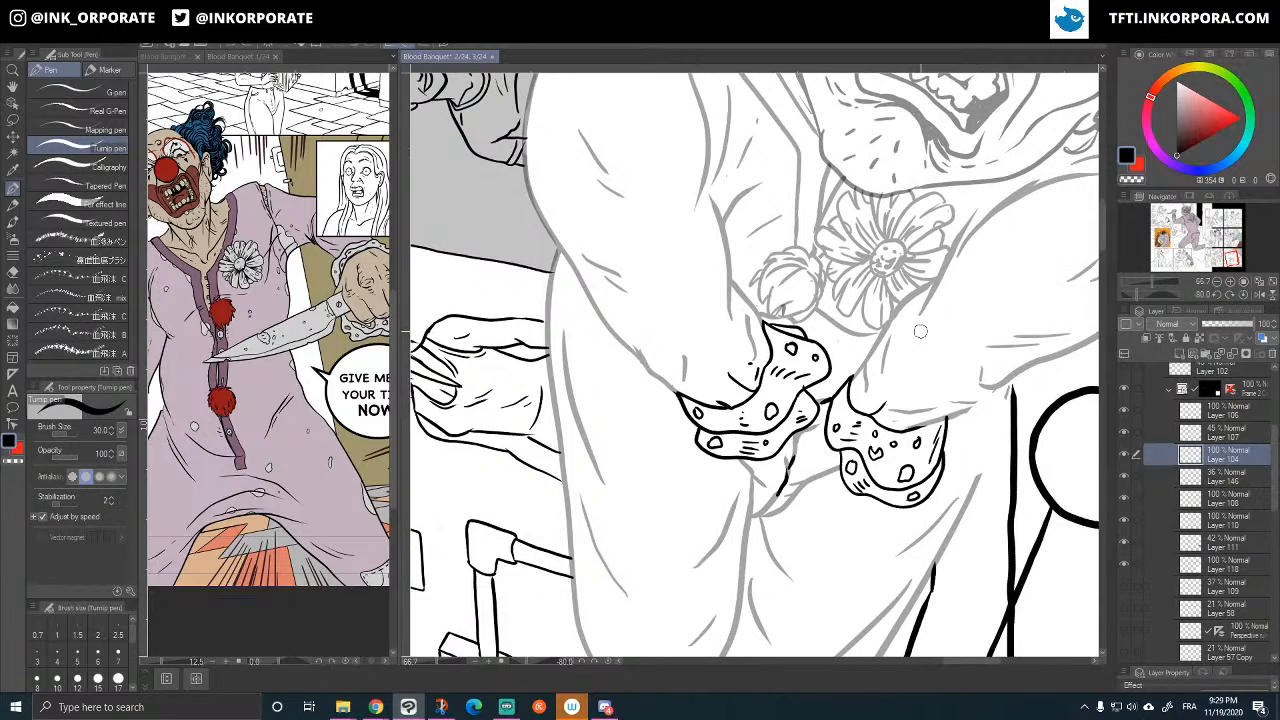
- Set the opacity of the body line art on Layer 146 to 100%
{"action": "left_click", "coordinate": [1232, 476]}
{"action": "left_click_drag", "start_coordinate": [1229, 326], "coordinate": [1272, 335]}
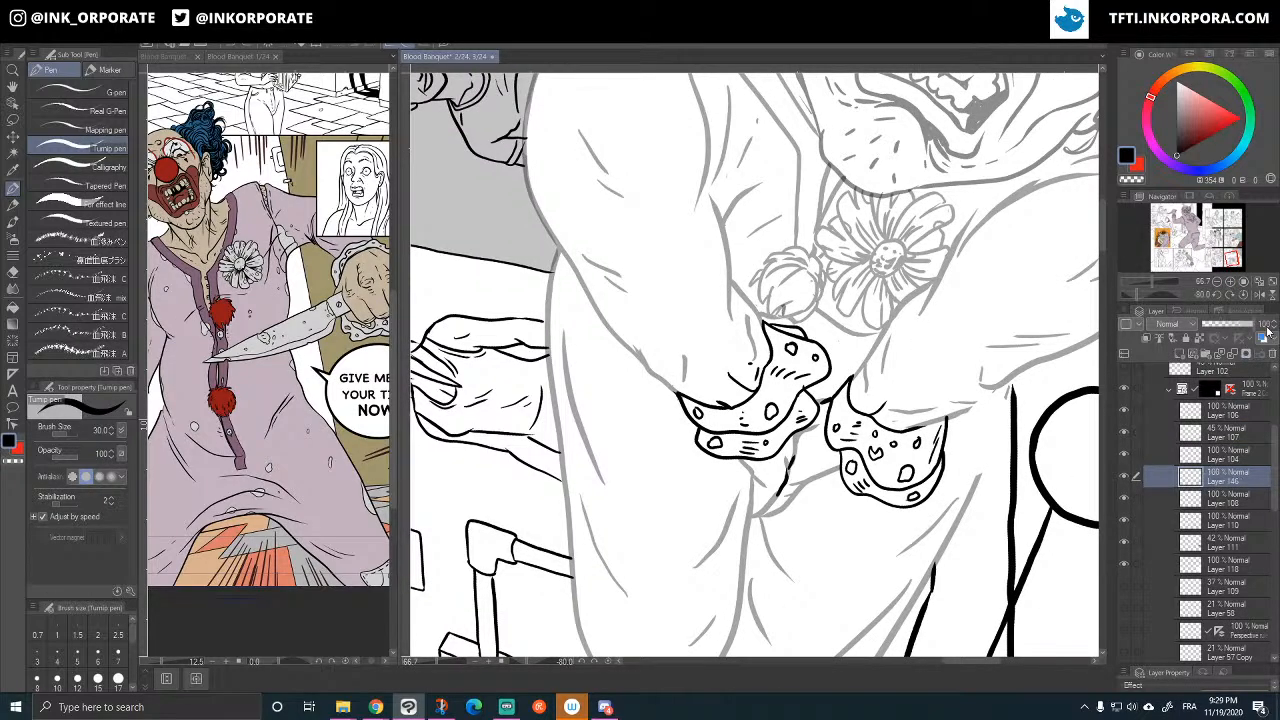
{"action": "key", "text": "ctrl+minus"}
{"action": "key", "text": "ctrl+minus"}
{"action": "key", "text": "ctrl+minus"}
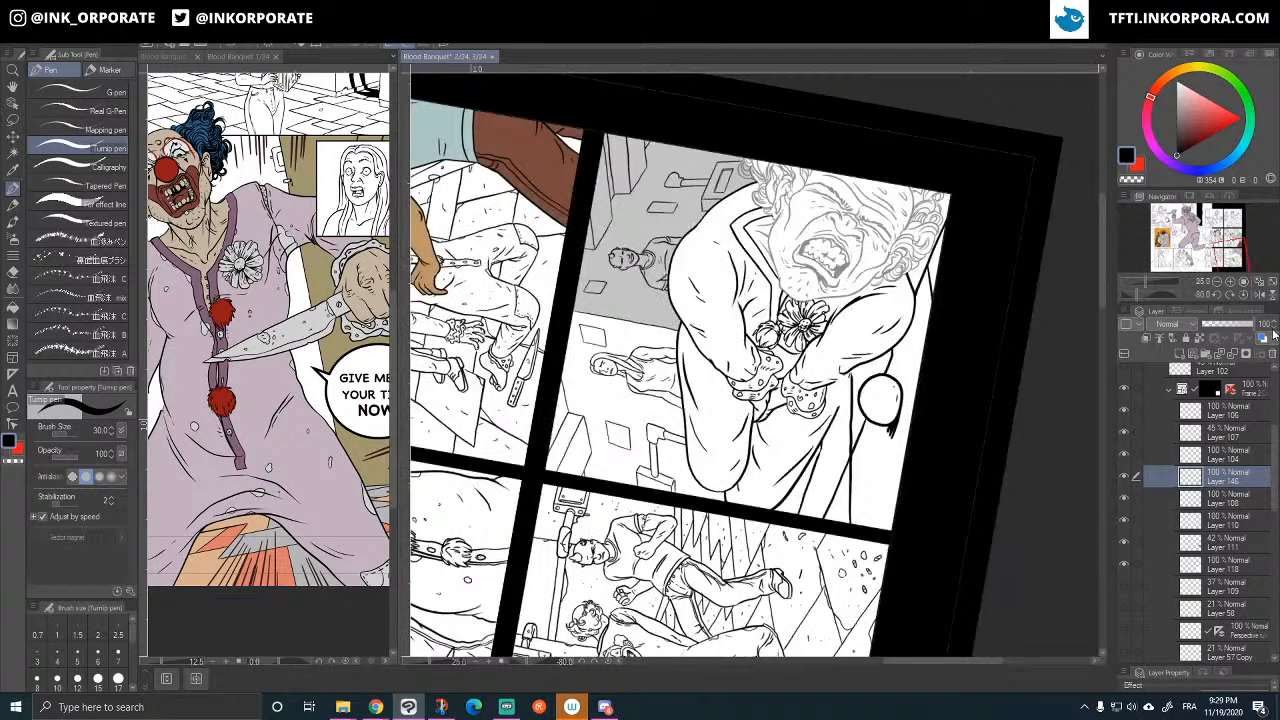
{"action": "key", "text": "asciicircum"}
{"action": "key", "text": "asciicircum"}
{"action": "key", "text": "asciicircum"}
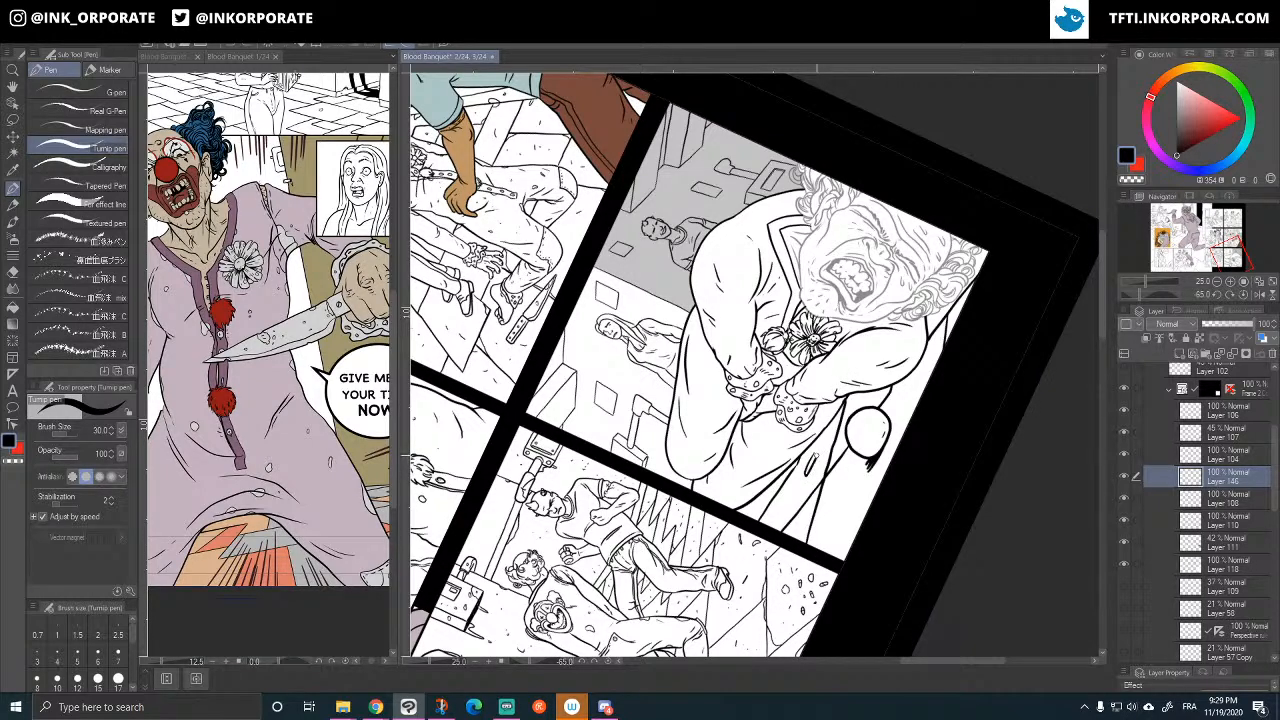
{"action": "scroll", "coordinate": [825, 311], "scroll_direction": "down", "scroll_amount": 1}
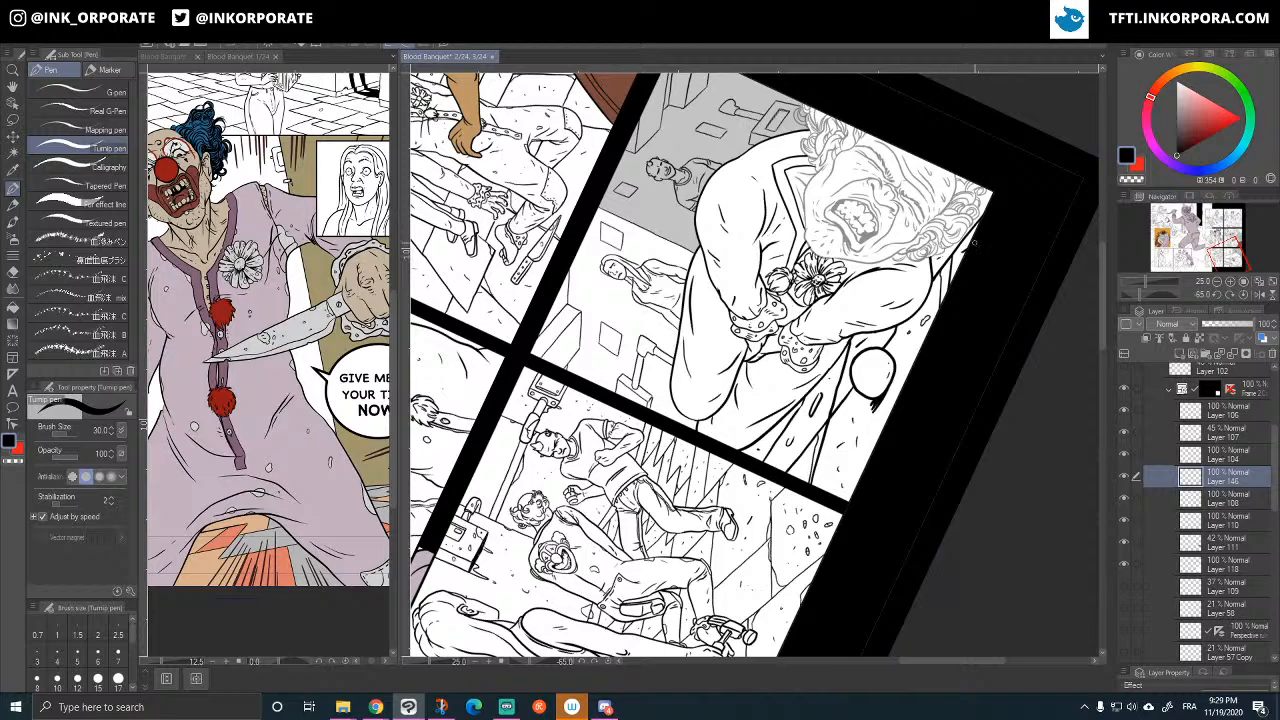
- Set the opacity of the face and hair line art on Layer 107 to 100%
{"action": "left_click", "coordinate": [1236, 438]}
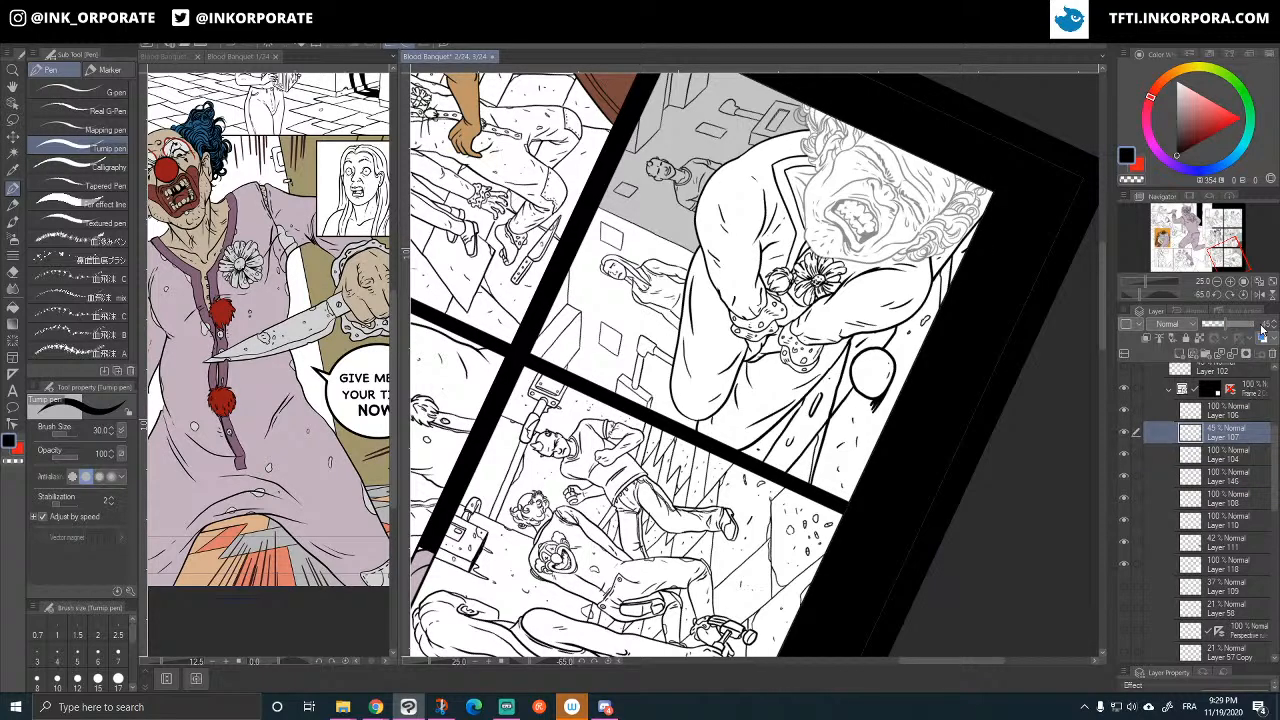
{"action": "left_click", "coordinate": [1256, 325]}
{"action": "left_click_drag", "start_coordinate": [955, 442], "coordinate": [962, 354]}
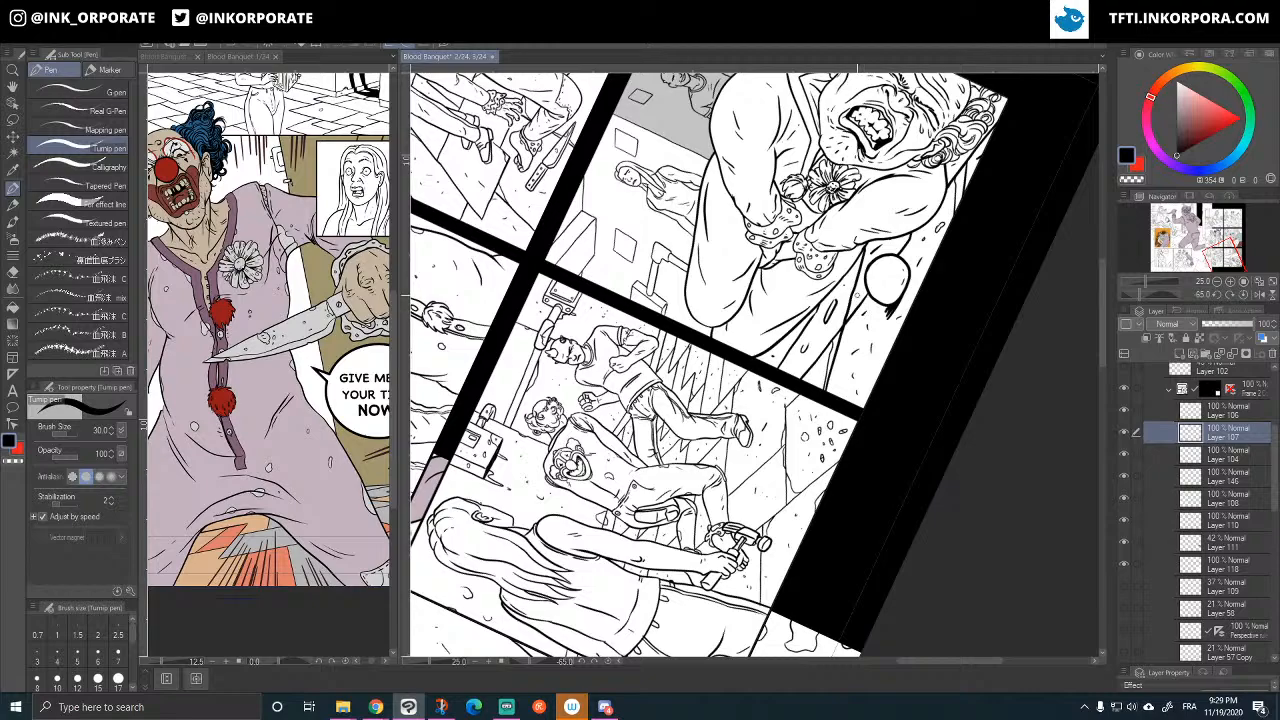
{"action": "left_click_drag", "start_coordinate": [817, 314], "coordinate": [769, 430]}
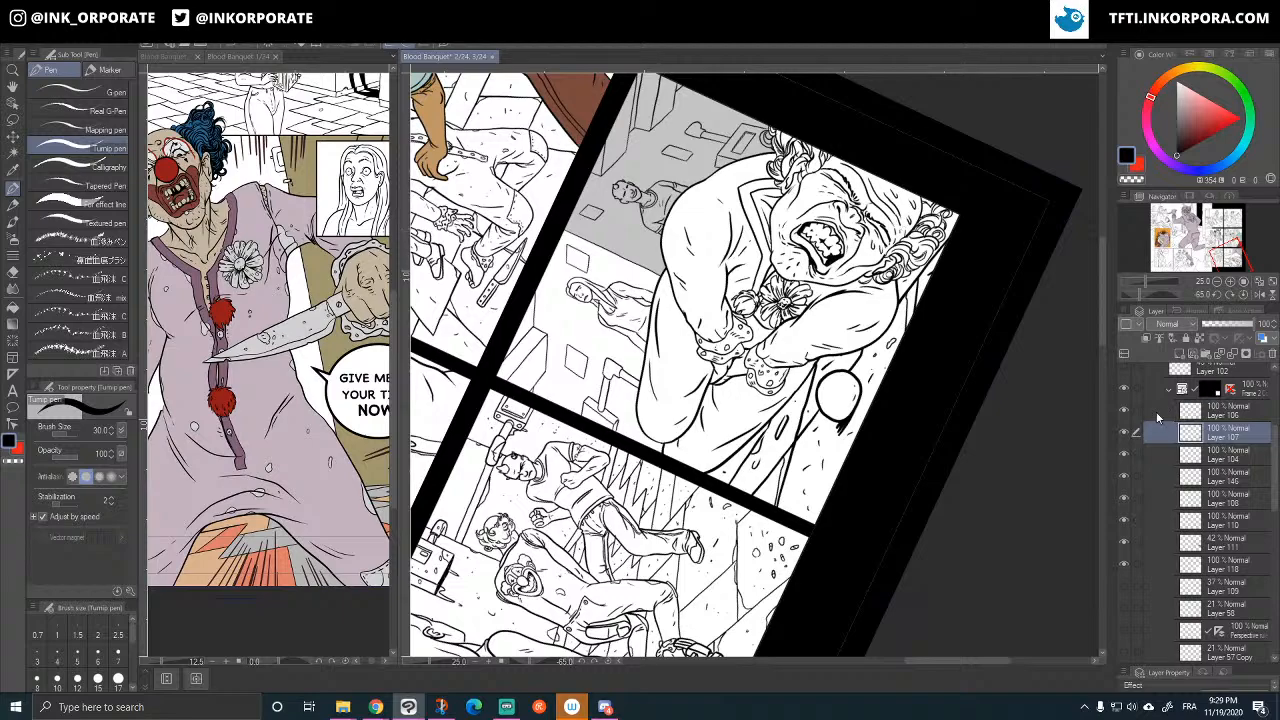
- Identify the cuff and body line layers by toggling their visibility, and merge Layer 104 with Layer 146
{"action": "left_click", "coordinate": [1124, 455]}
{"action": "left_click", "coordinate": [1124, 478]}
{"action": "left_click", "coordinate": [1124, 480]}
{"action": "left_click", "coordinate": [1124, 456]}
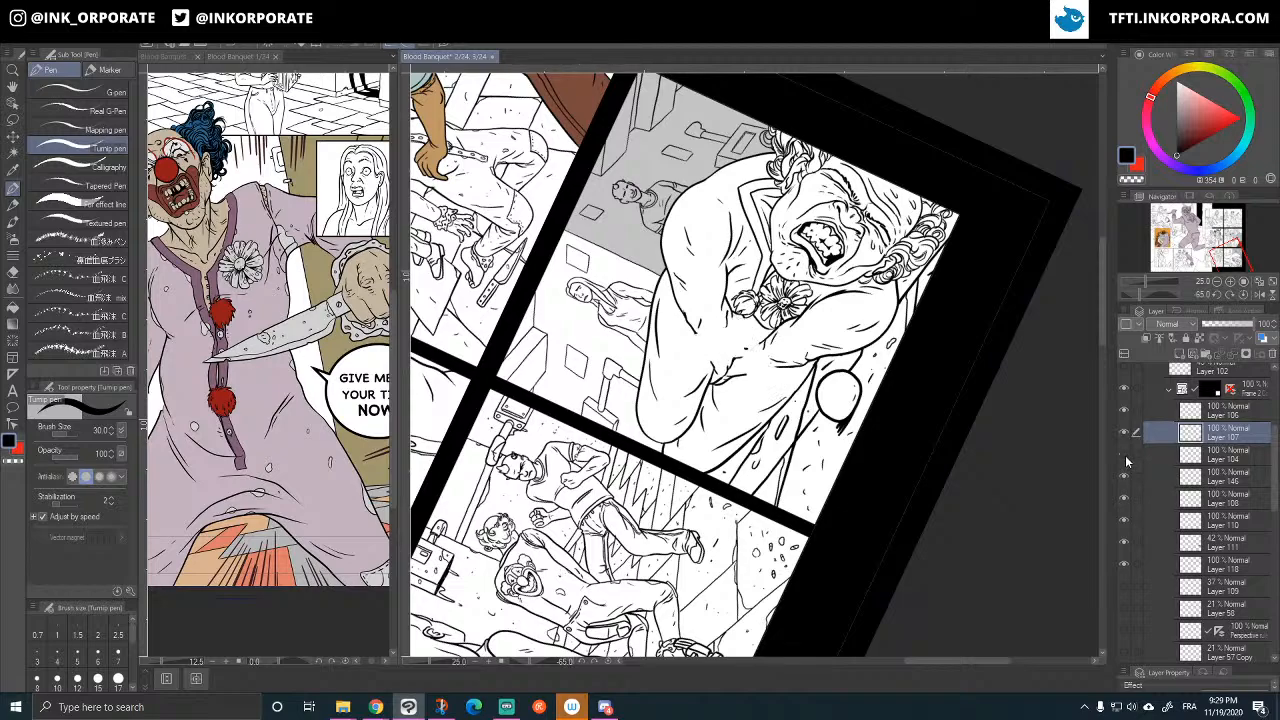
{"action": "left_click", "coordinate": [1125, 458]}
{"action": "left_click", "coordinate": [1222, 460]}
{"action": "left_click", "coordinate": [1223, 477], "text": "shift"}
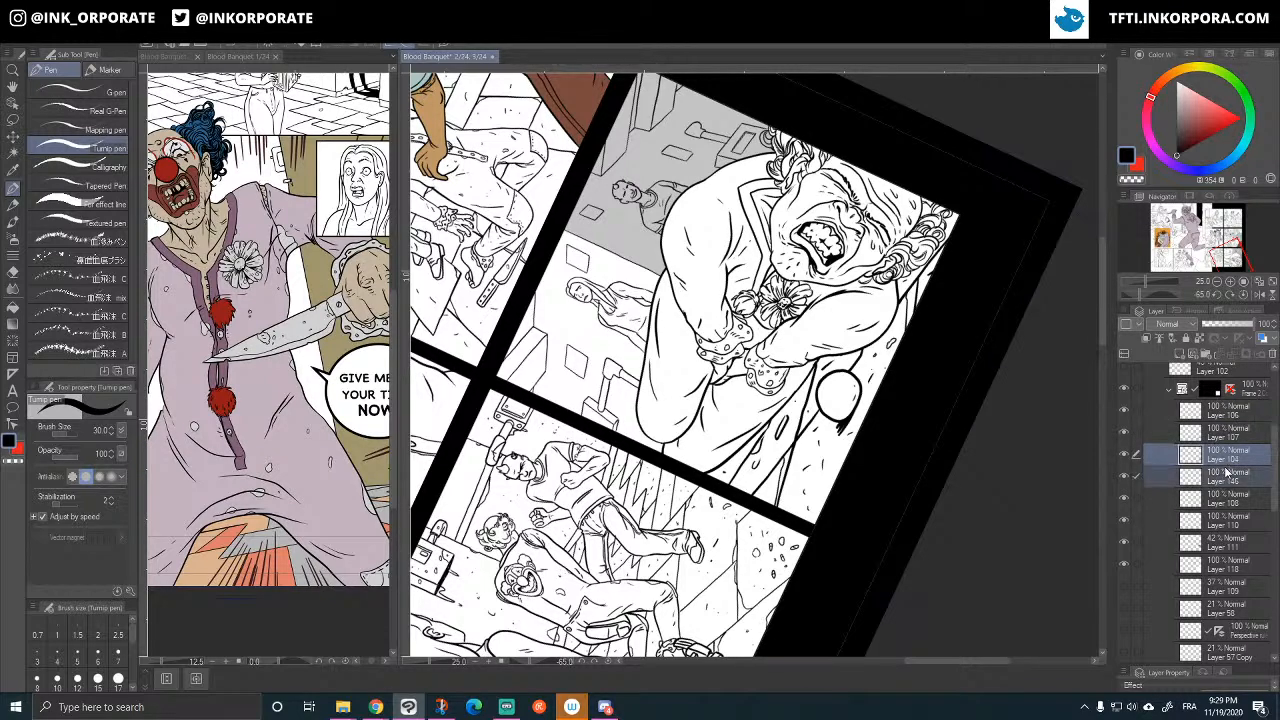
{"action": "left_click_drag", "start_coordinate": [1221, 460], "coordinate": [1218, 457]}
{"action": "right_click", "coordinate": [1218, 460]}
{"action": "left_click", "coordinate": [1218, 412]}
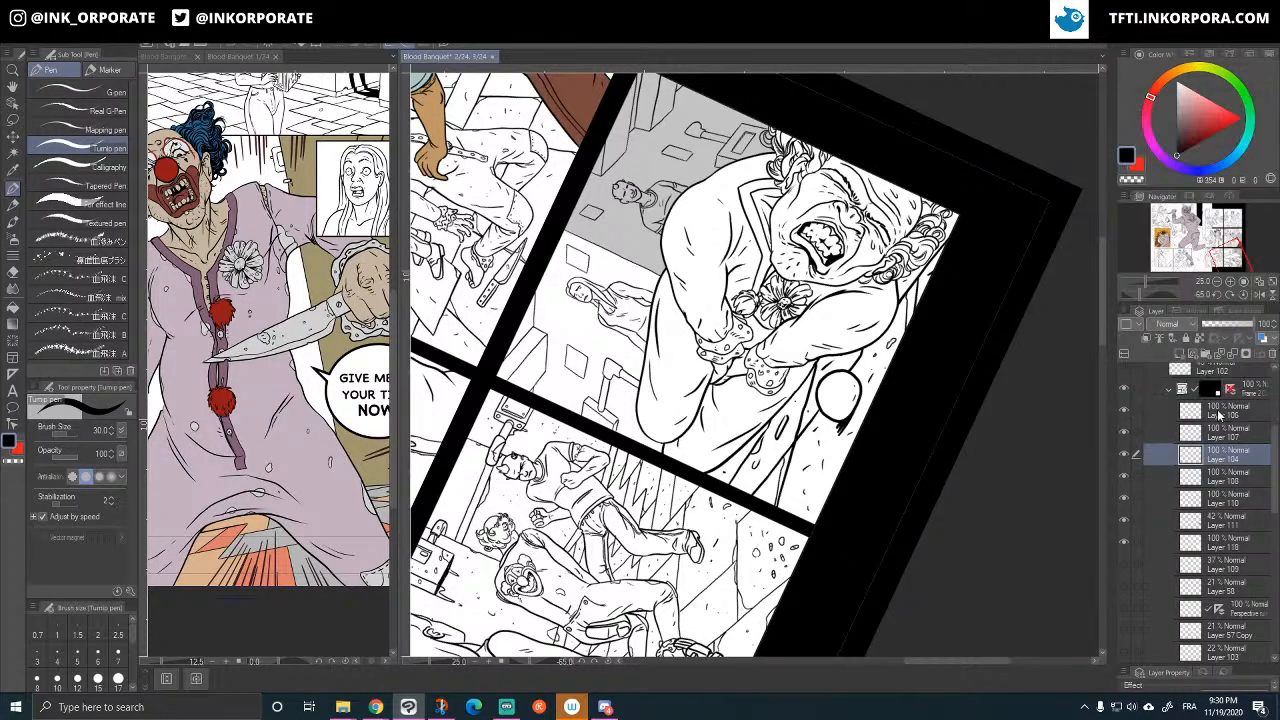
- Check the merged body layer and the face layer by toggling their visibility, and view the whole panel upright
{"action": "left_click", "coordinate": [1126, 456]}
{"action": "left_click", "coordinate": [1127, 457]}
{"action": "left_click", "coordinate": [1125, 435]}
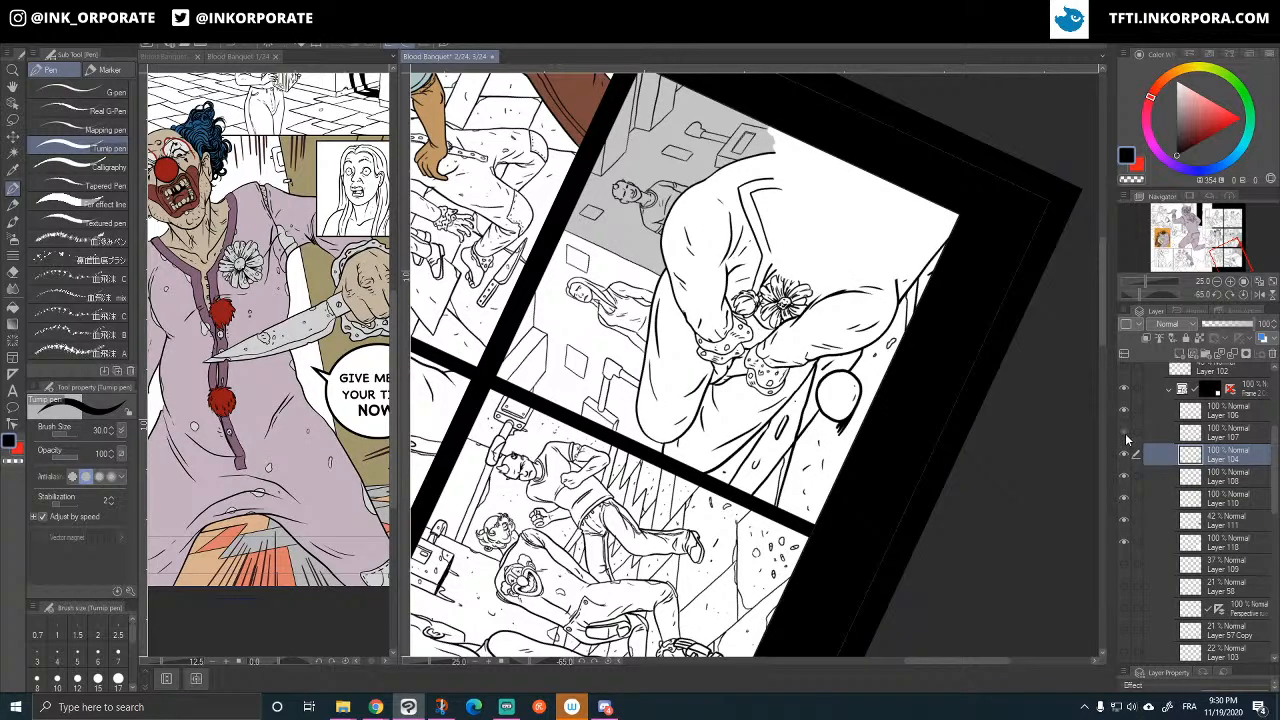
{"action": "left_click", "coordinate": [1125, 437]}
{"action": "left_click", "coordinate": [1125, 439]}
{"action": "left_click", "coordinate": [1124, 439]}
{"action": "key", "text": "^"}
{"action": "key", "text": "^"}
{"action": "key", "text": "^"}
{"action": "key", "text": "^"}
{"action": "key", "text": "^"}
{"action": "key", "text": "^"}
{"action": "key", "text": "^"}
{"action": "key", "text": "^"}
{"action": "key", "text": "^"}
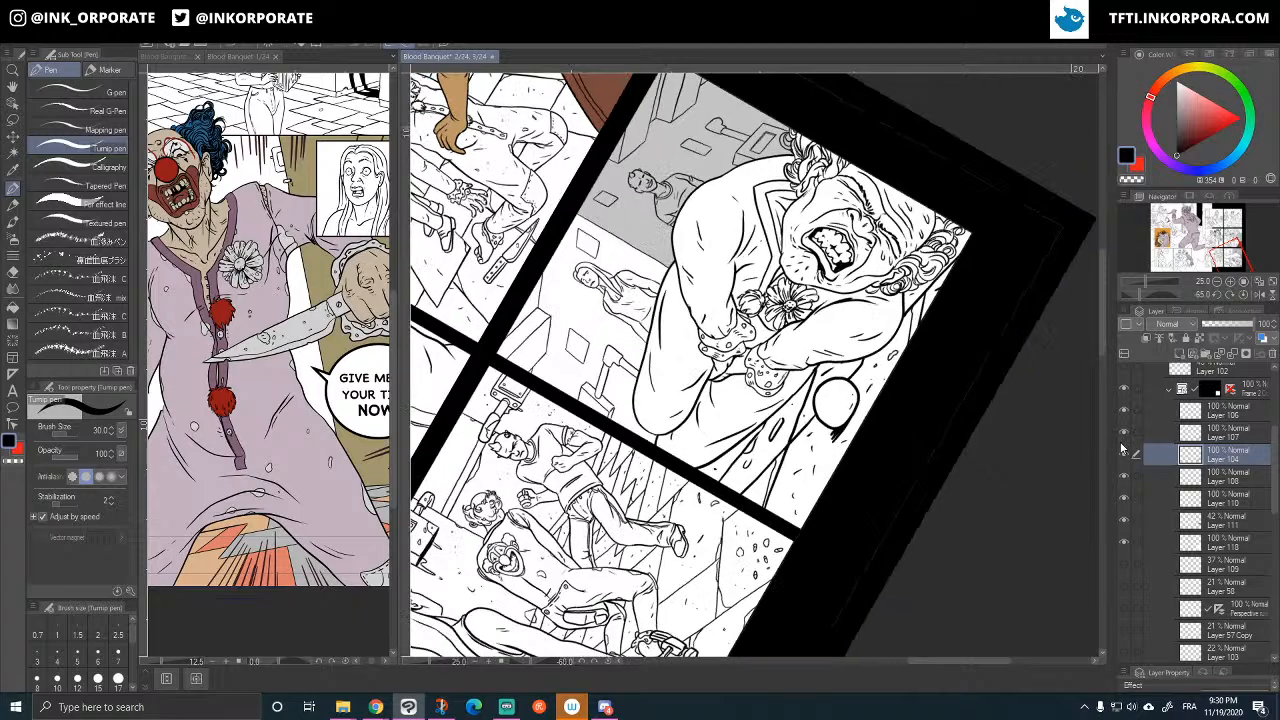
{"action": "key", "text": "^"}
{"action": "key", "text": "^"}
{"action": "key", "text": "^"}
{"action": "key", "text": "^"}
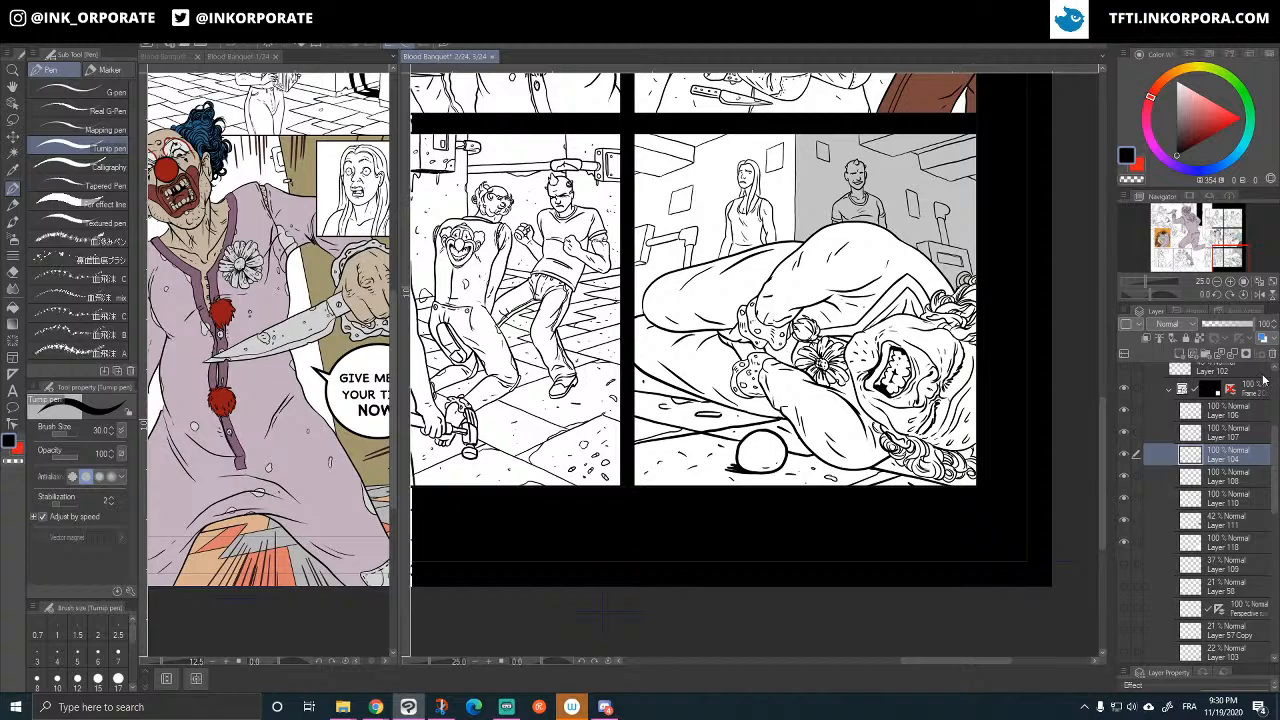
- Fade the merged body Layer 104 to 35% opacity and add a new layer above it
{"action": "left_click", "coordinate": [1124, 454]}
{"action": "left_click", "coordinate": [1124, 454]}
{"action": "left_click", "coordinate": [1222, 325]}
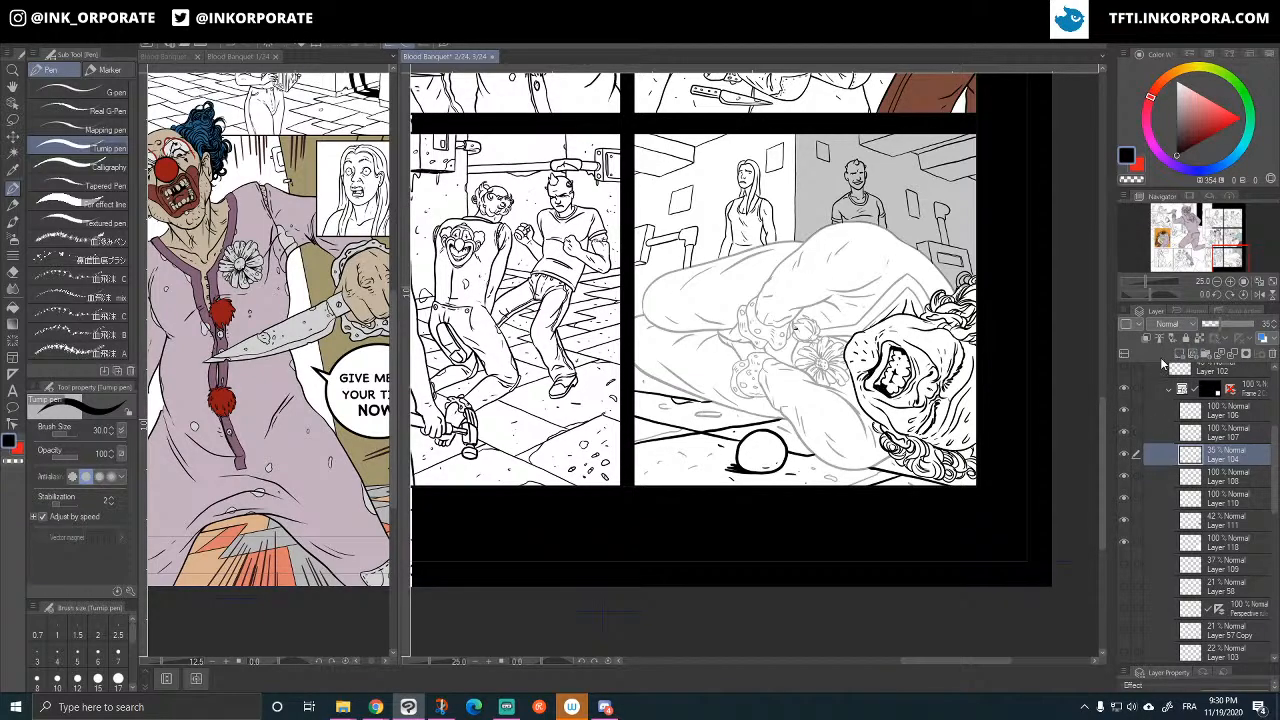
{"action": "left_click", "coordinate": [1180, 354]}
- Ink the curved shoulder seam of the sleeve nearest the grey background wall, with parallel lines and short hatching between them
{"action": "left_click_drag", "start_coordinate": [1033, 430], "coordinate": [486, 325]}
{"action": "left_click_drag", "start_coordinate": [620, 500], "coordinate": [826, 328]}
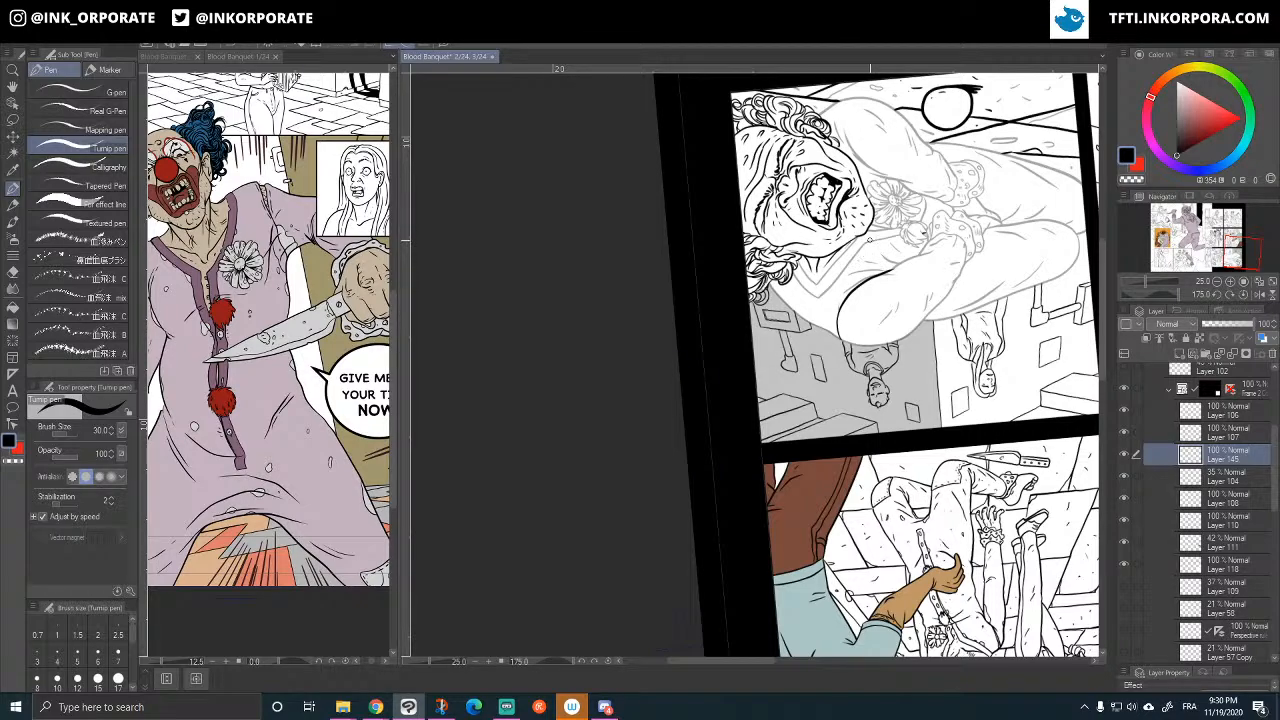
{"action": "scroll", "coordinate": [871, 240], "scroll_direction": "up", "scroll_amount": 2}
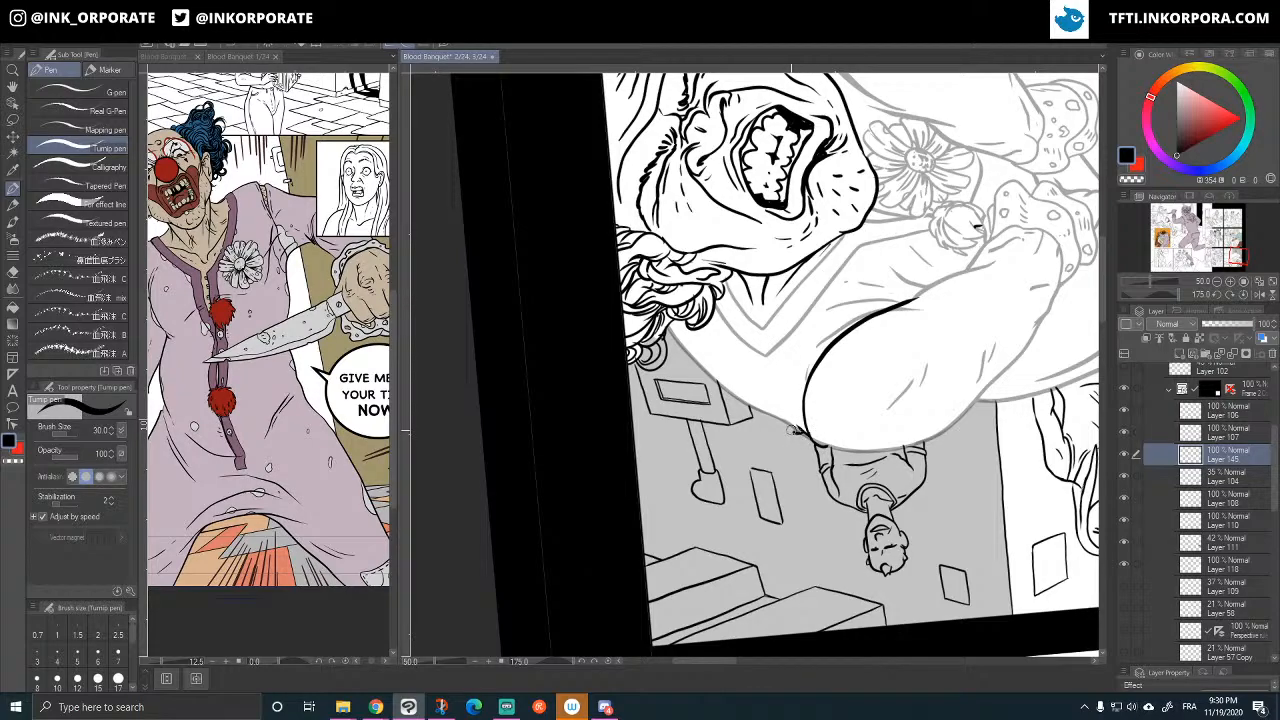
{"action": "mouse_move", "coordinate": [797, 430]}
{"action": "left_mouse_down"}
{"action": "mouse_move", "coordinate": [802, 365]}
{"action": "mouse_move", "coordinate": [845, 324]}
{"action": "left_mouse_up"}
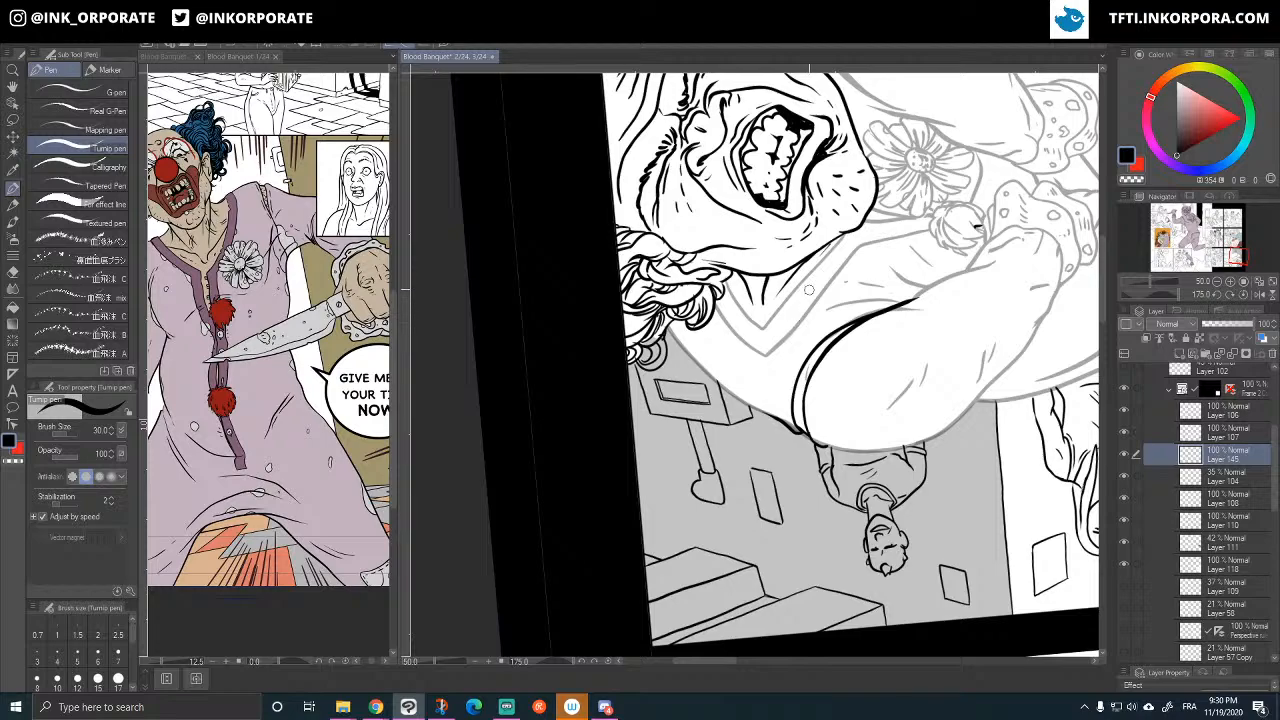
{"action": "mouse_move", "coordinate": [782, 416]}
{"action": "left_mouse_down"}
{"action": "mouse_move", "coordinate": [804, 348]}
{"action": "mouse_move", "coordinate": [840, 318]}
{"action": "mouse_move", "coordinate": [905, 300]}
{"action": "left_mouse_up"}
{"action": "mouse_move", "coordinate": [828, 342]}
{"action": "left_mouse_down"}
{"action": "mouse_move", "coordinate": [818, 425]}
{"action": "mouse_move", "coordinate": [823, 412]}
{"action": "left_mouse_up"}
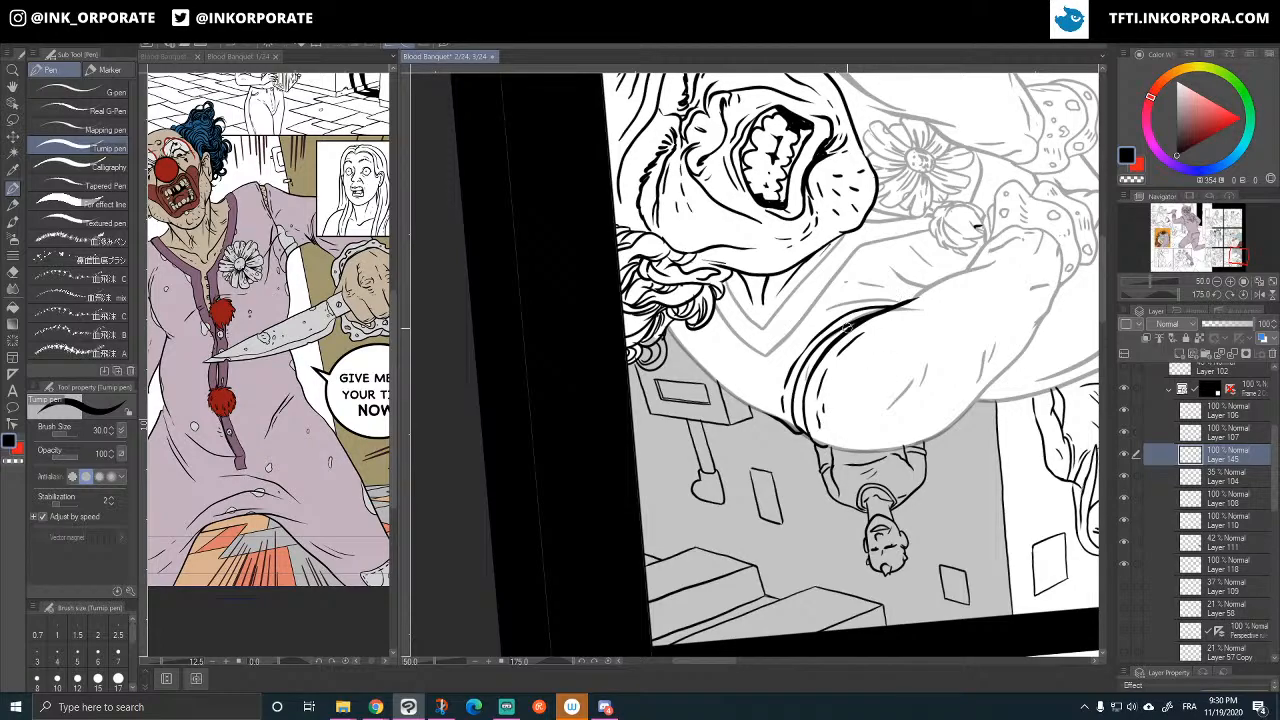
{"action": "left_click_drag", "start_coordinate": [847, 326], "coordinate": [817, 357]}
{"action": "mouse_move", "coordinate": [870, 290]}
{"action": "left_mouse_down"}
{"action": "mouse_move", "coordinate": [830, 405]}
{"action": "mouse_move", "coordinate": [900, 222]}
{"action": "mouse_move", "coordinate": [936, 272]}
{"action": "mouse_move", "coordinate": [983, 235]}
{"action": "left_mouse_up"}
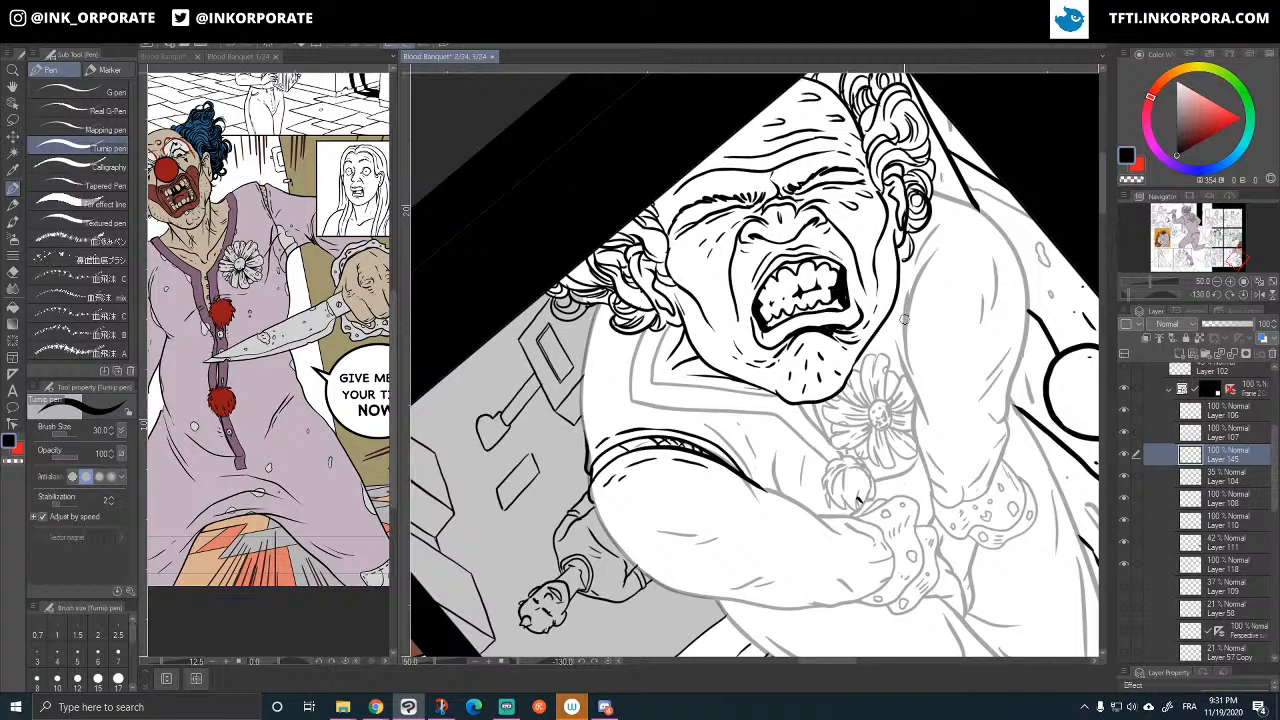
- Ink the matching seam lines and hatching on the other shoulder, below the curly hair
{"action": "mouse_move", "coordinate": [904, 318]}
{"action": "left_mouse_down"}
{"action": "mouse_move", "coordinate": [923, 243]}
{"action": "mouse_move", "coordinate": [982, 208]}
{"action": "left_mouse_up"}
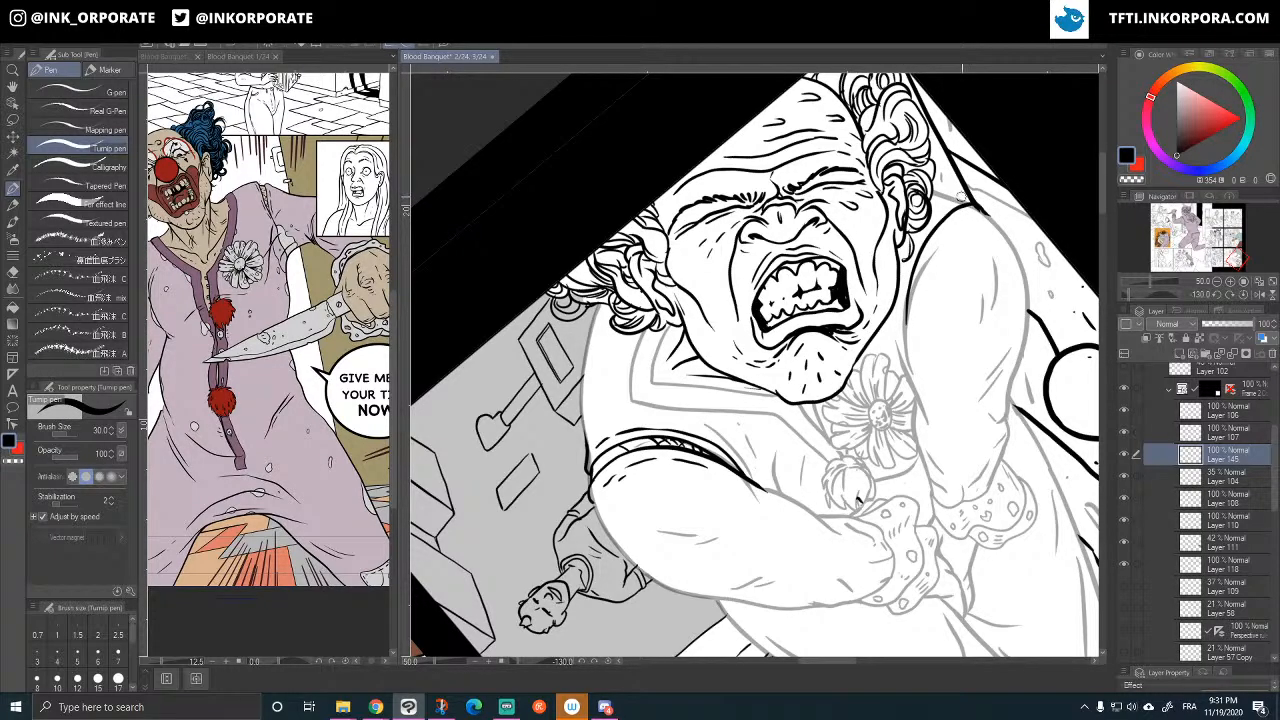
{"action": "left_click_drag", "start_coordinate": [964, 184], "coordinate": [957, 196]}
{"action": "left_click_drag", "start_coordinate": [913, 268], "coordinate": [950, 200]}
{"action": "mouse_move", "coordinate": [905, 342]}
{"action": "left_mouse_down"}
{"action": "mouse_move", "coordinate": [917, 279]}
{"action": "mouse_move", "coordinate": [970, 208]}
{"action": "left_mouse_up"}
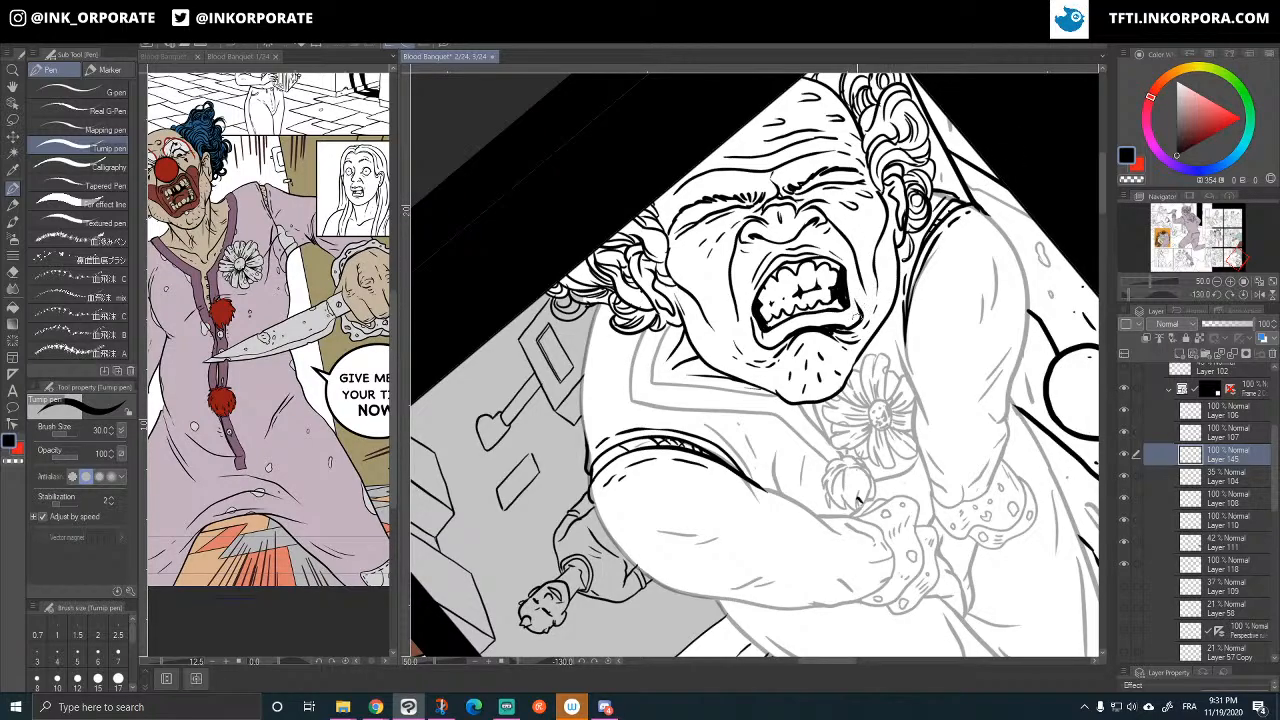
{"action": "left_click_drag", "start_coordinate": [869, 401], "coordinate": [875, 342]}
{"action": "mouse_move", "coordinate": [758, 487]}
{"action": "left_mouse_down"}
{"action": "mouse_move", "coordinate": [769, 501]}
{"action": "mouse_move", "coordinate": [777, 483]}
{"action": "mouse_move", "coordinate": [762, 479]}
{"action": "left_mouse_up"}
{"action": "key", "text": "ctrl+z"}
- Rotate the panel so the clown's face is upright and widen the coloured reference page beside it
{"action": "key", "text": "asciicircum"}
{"action": "key", "text": "asciicircum"}
{"action": "key", "text": "asciicircum"}
{"action": "key", "text": "asciicircum"}
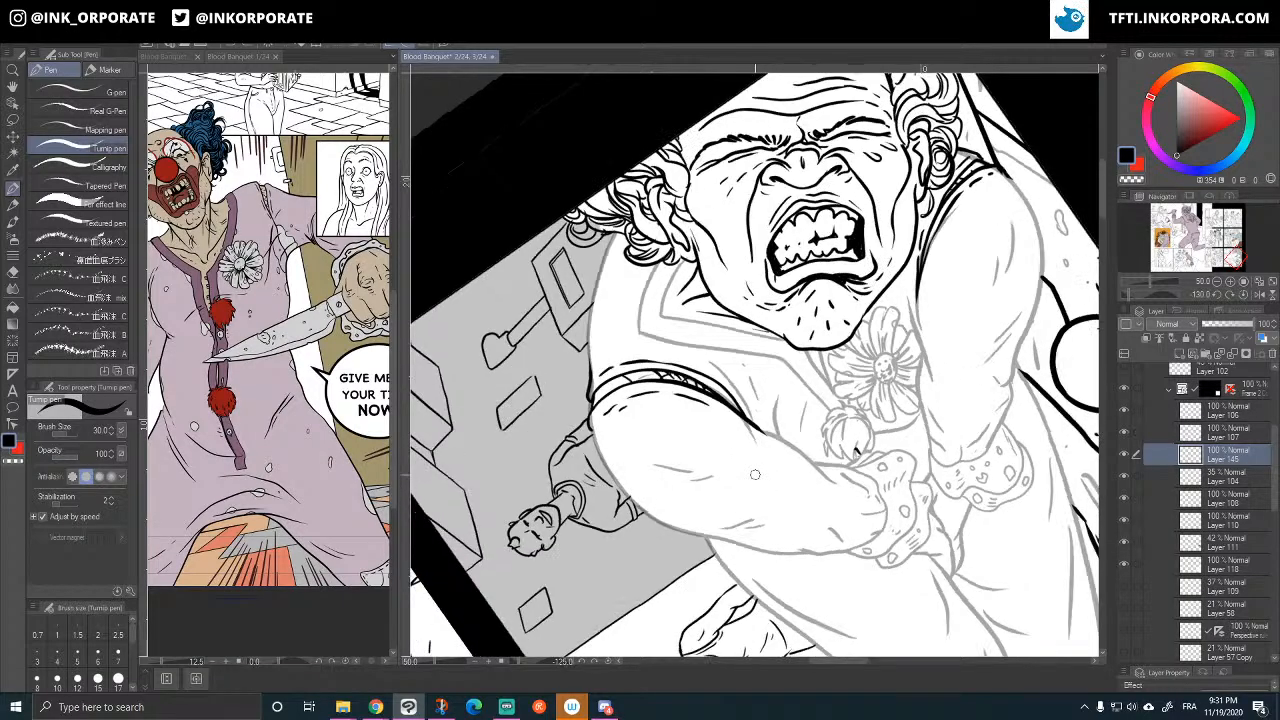
{"action": "key", "text": "asciicircum"}
{"action": "key", "text": "asciicircum"}
{"action": "key", "text": "asciicircum"}
{"action": "key", "text": "asciicircum"}
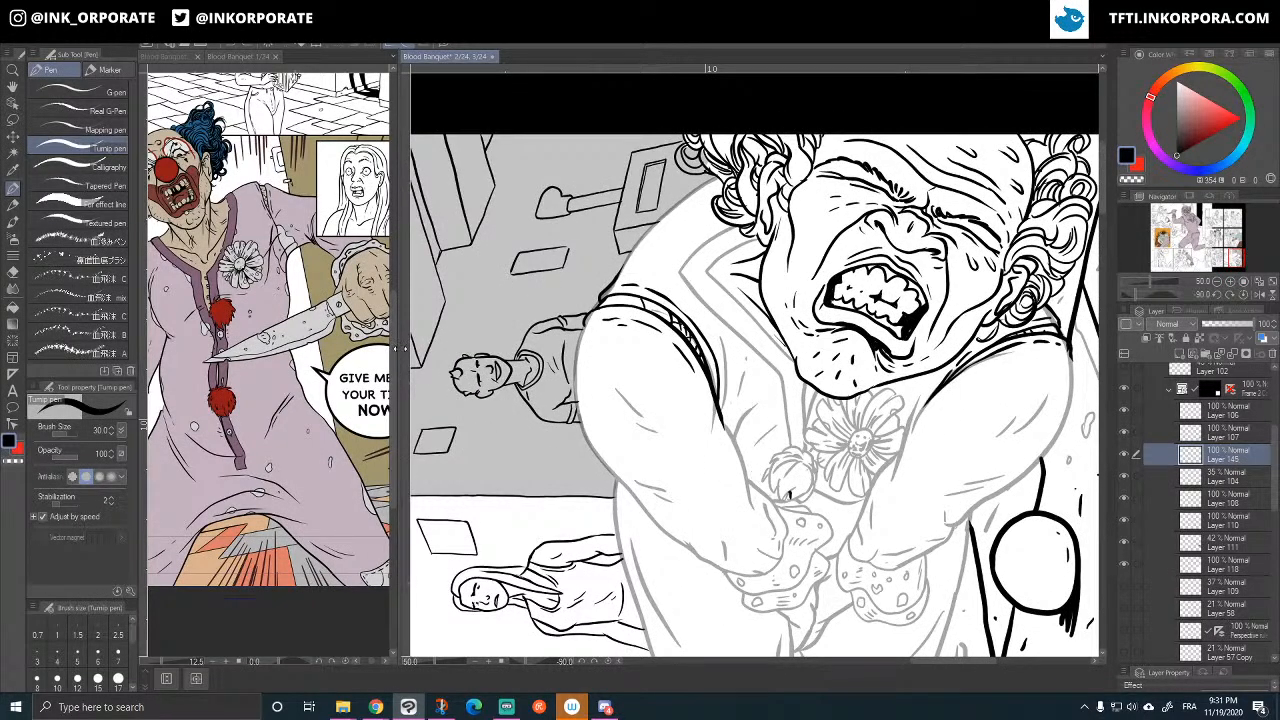
{"action": "left_click_drag", "start_coordinate": [400, 346], "coordinate": [499, 355]}
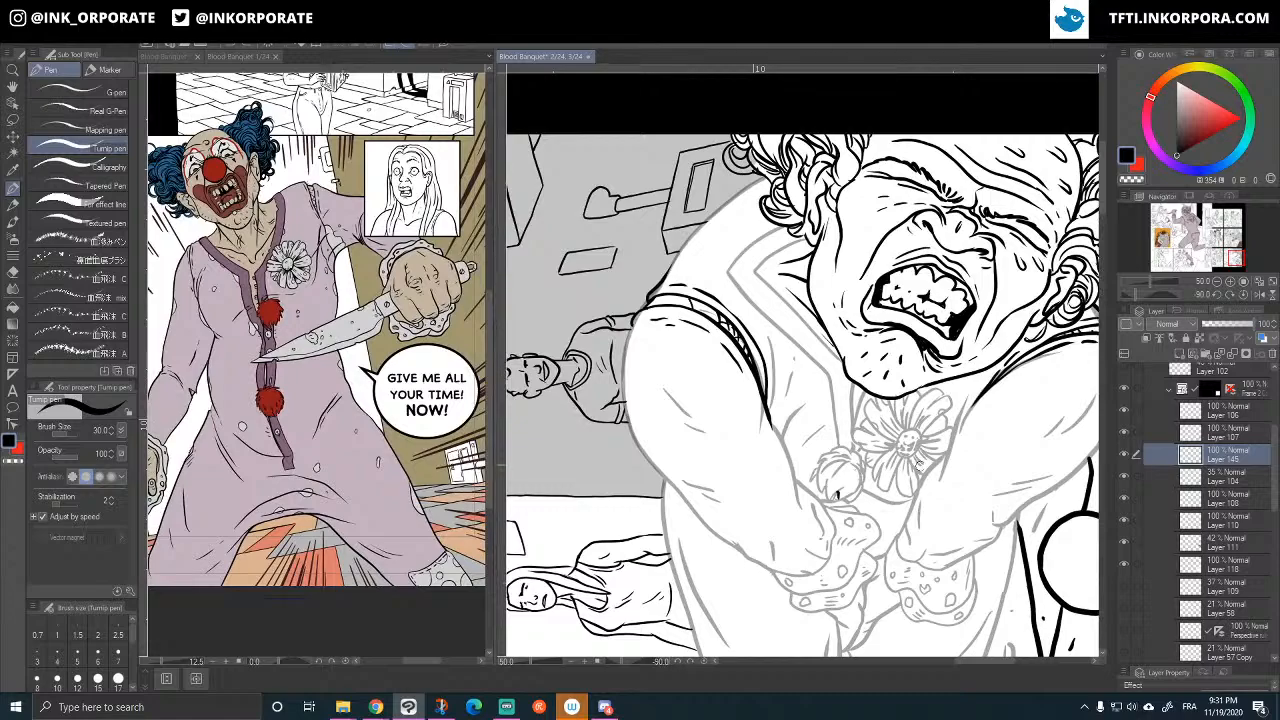
- Ink small drop-shaped spots and dots on the clown's gown and sleeve, following the coloured reference page
{"action": "mouse_move", "coordinate": [913, 508]}
{"action": "left_mouse_down"}
{"action": "mouse_move", "coordinate": [911, 417]}
{"action": "mouse_move", "coordinate": [918, 473]}
{"action": "left_mouse_up"}
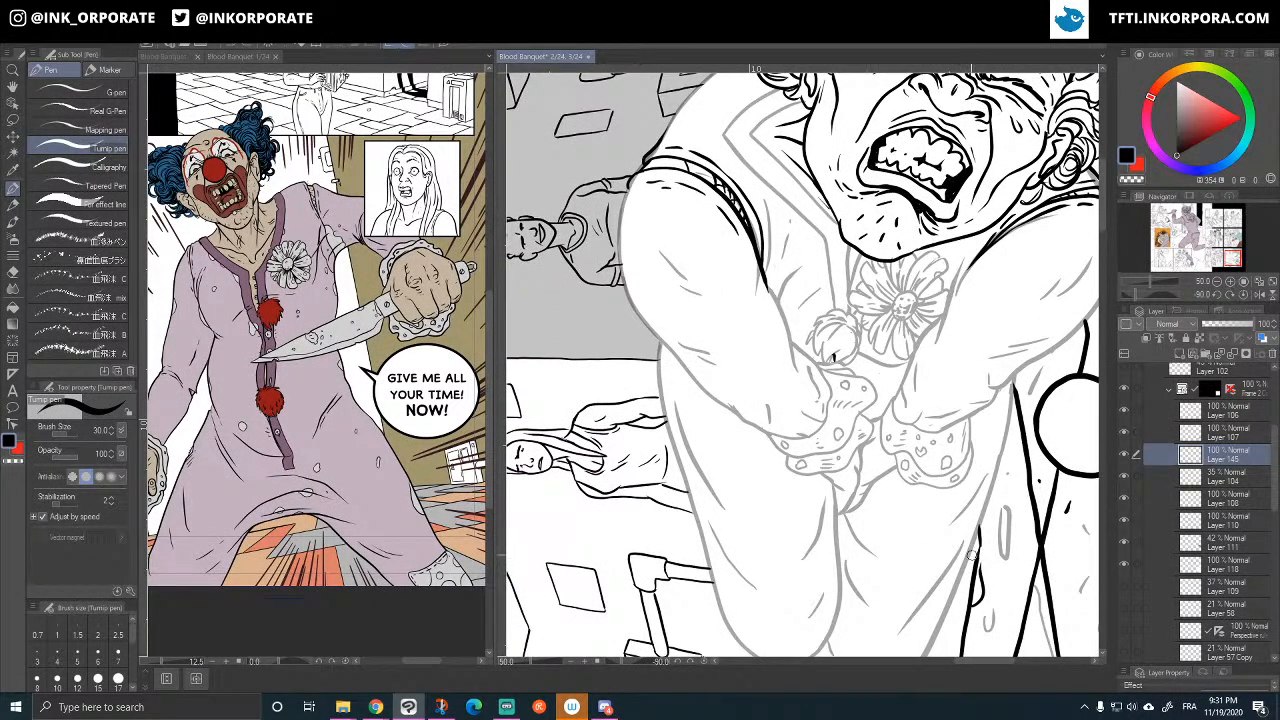
{"action": "mouse_move", "coordinate": [968, 556]}
{"action": "left_mouse_down"}
{"action": "mouse_move", "coordinate": [943, 616]}
{"action": "mouse_move", "coordinate": [964, 561]}
{"action": "mouse_move", "coordinate": [923, 553]}
{"action": "left_mouse_up"}
{"action": "key", "text": "ctrl+z"}
{"action": "left_click_drag", "start_coordinate": [908, 470], "coordinate": [902, 550]}
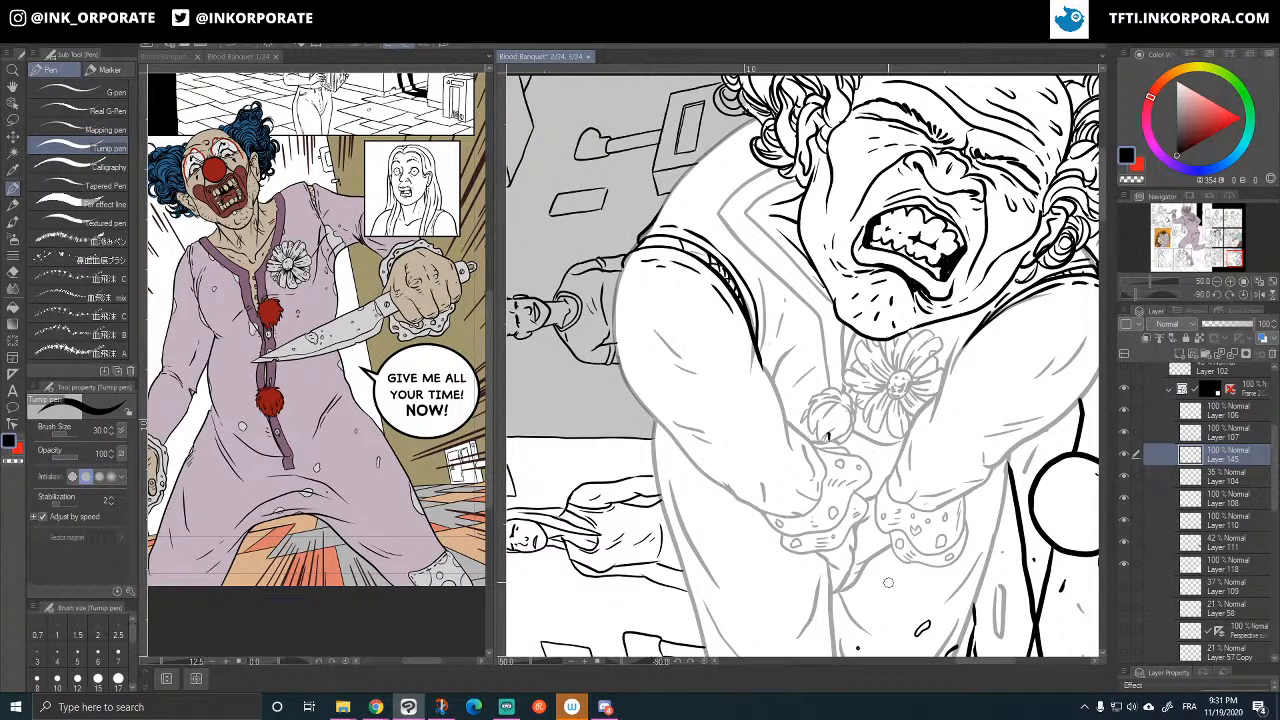
{"action": "mouse_move", "coordinate": [697, 404]}
{"action": "left_mouse_down"}
{"action": "mouse_move", "coordinate": [706, 420]}
{"action": "mouse_move", "coordinate": [696, 392]}
{"action": "mouse_move", "coordinate": [688, 412]}
{"action": "left_mouse_up"}
{"action": "mouse_move", "coordinate": [830, 525]}
{"action": "left_mouse_down"}
{"action": "mouse_move", "coordinate": [800, 567]}
{"action": "mouse_move", "coordinate": [772, 545]}
{"action": "mouse_move", "coordinate": [760, 570]}
{"action": "left_mouse_up"}
{"action": "left_click_drag", "start_coordinate": [822, 300], "coordinate": [825, 309]}
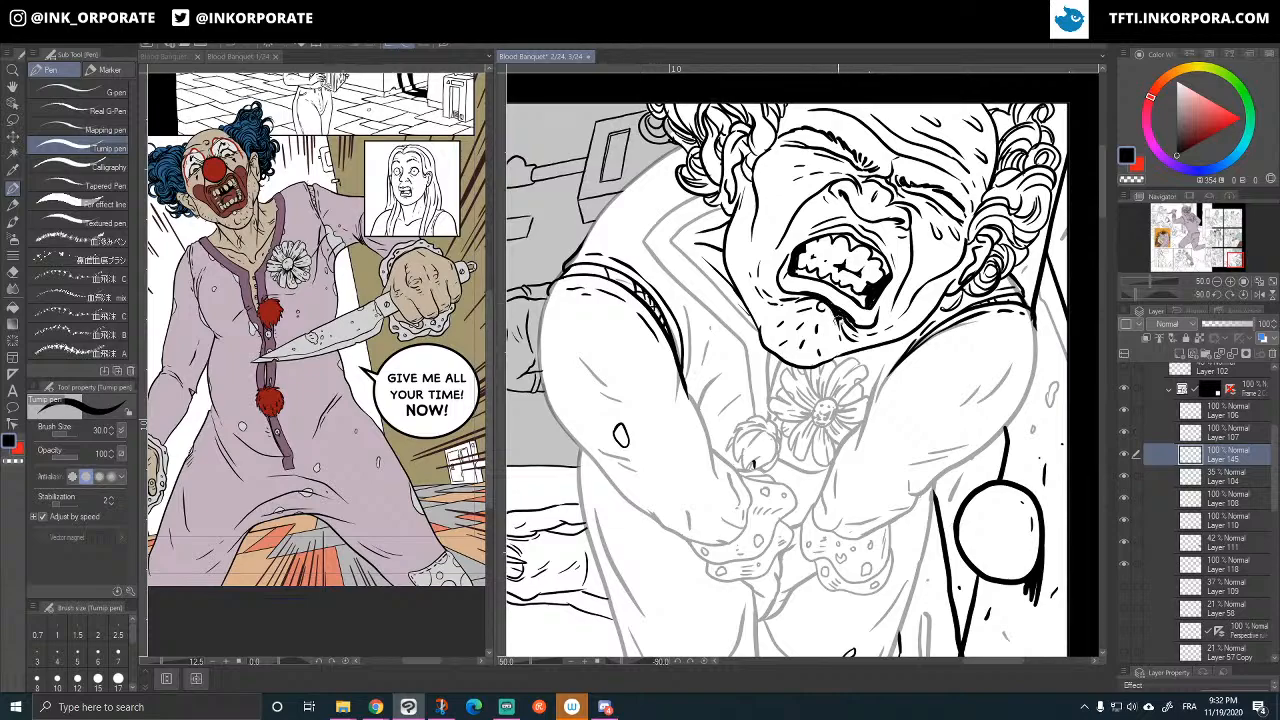
{"action": "mouse_move", "coordinate": [920, 131]}
{"action": "left_mouse_down"}
{"action": "mouse_move", "coordinate": [895, 256]}
{"action": "mouse_move", "coordinate": [878, 256]}
{"action": "left_mouse_up"}
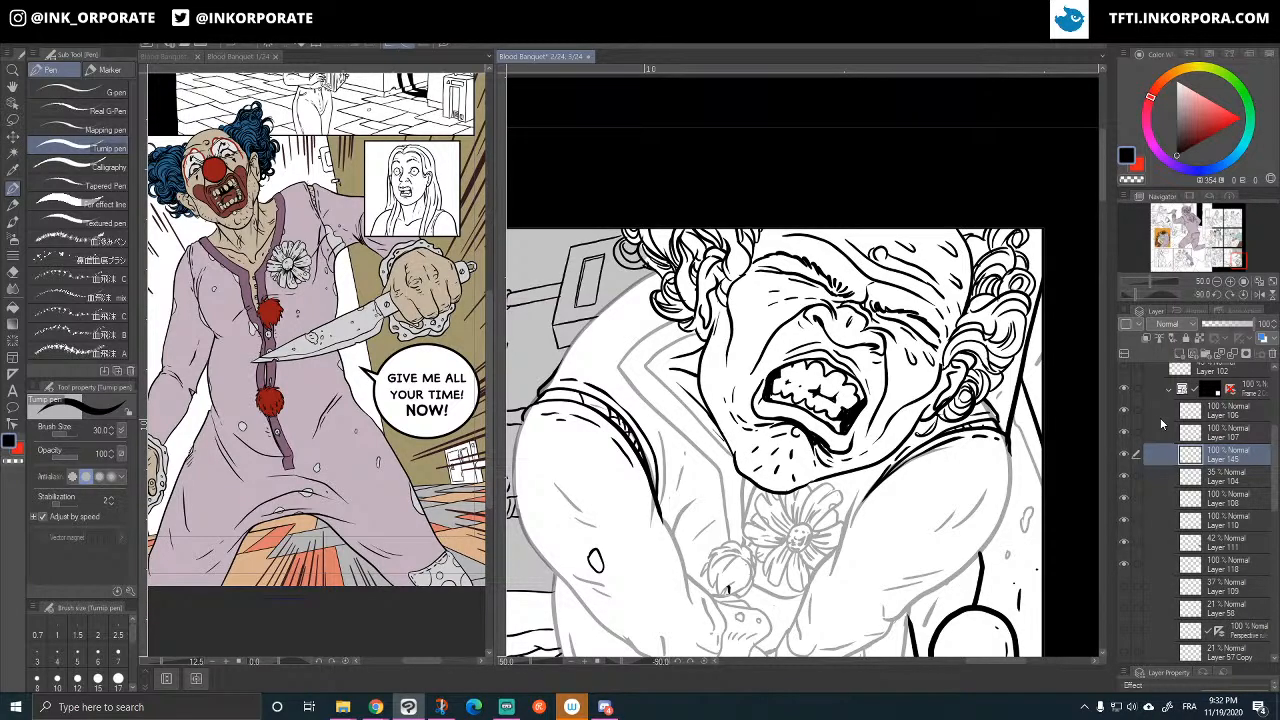
- Select Layer 104, which holds the clown's gown, collar and flower lines, and set its opacity to 100%
{"action": "key", "text": "^"}
{"action": "key", "text": "^"}
{"action": "left_click", "coordinate": [1123, 478]}
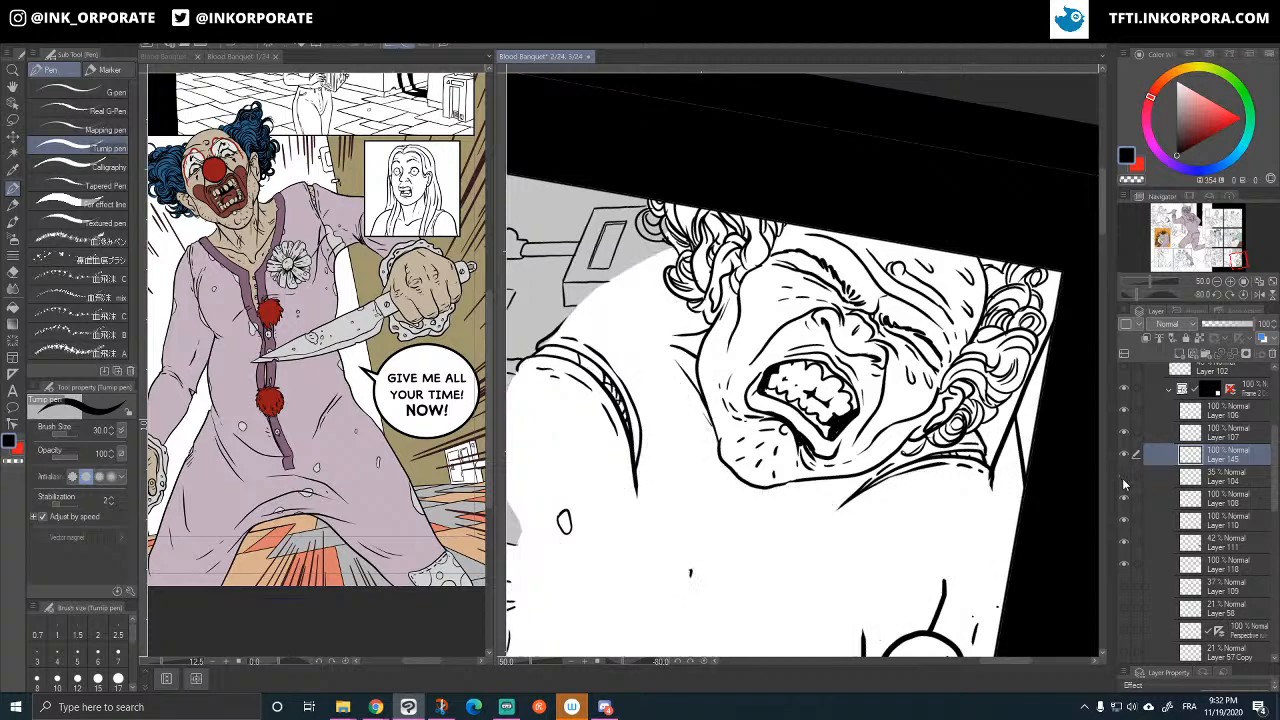
{"action": "left_click", "coordinate": [1123, 478]}
{"action": "left_click", "coordinate": [1220, 478]}
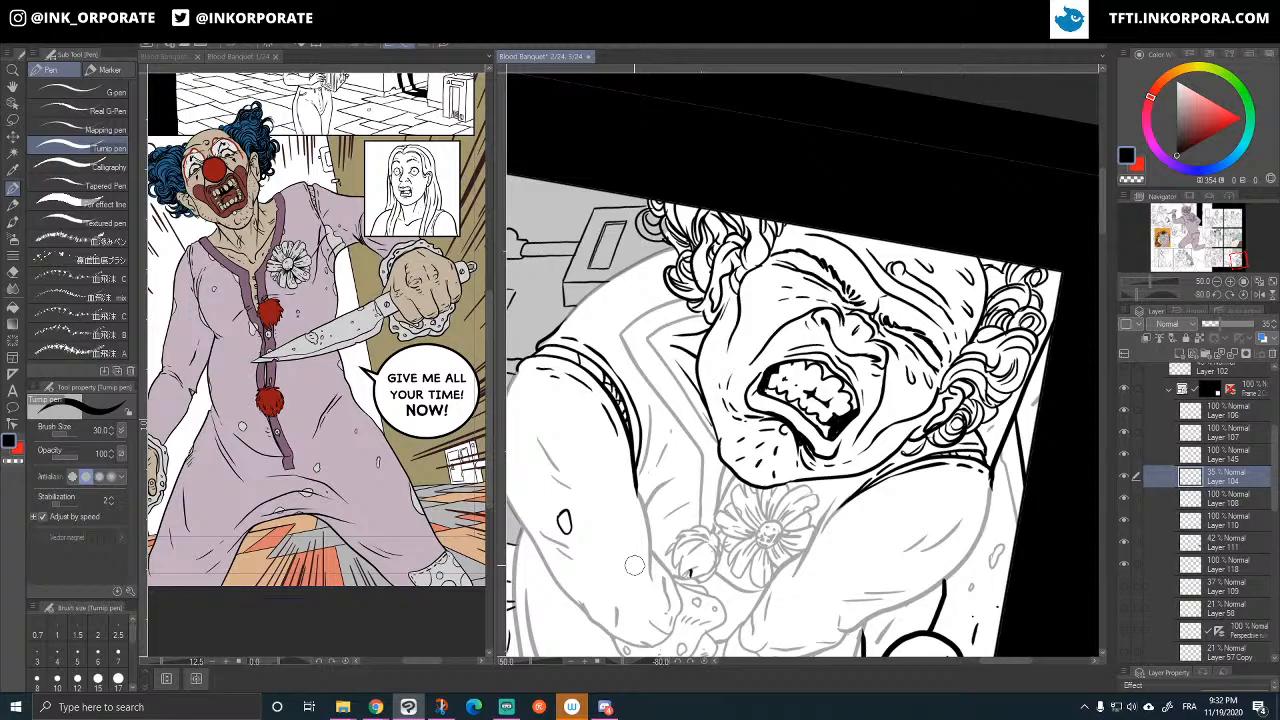
{"action": "left_click_drag", "start_coordinate": [1234, 326], "coordinate": [1266, 326]}
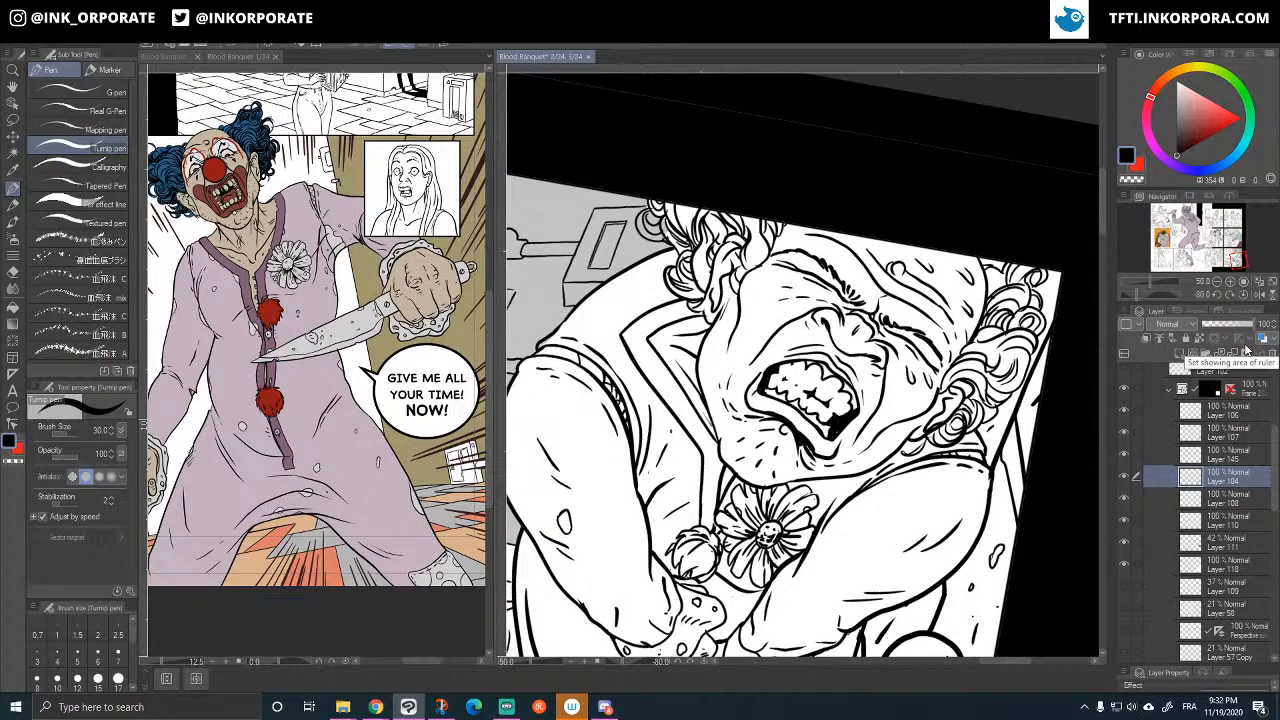
- Examine the line work of the whole clown panel at several rotation angles, down to the grey background wall
{"action": "key", "text": "ctrl+minus"}
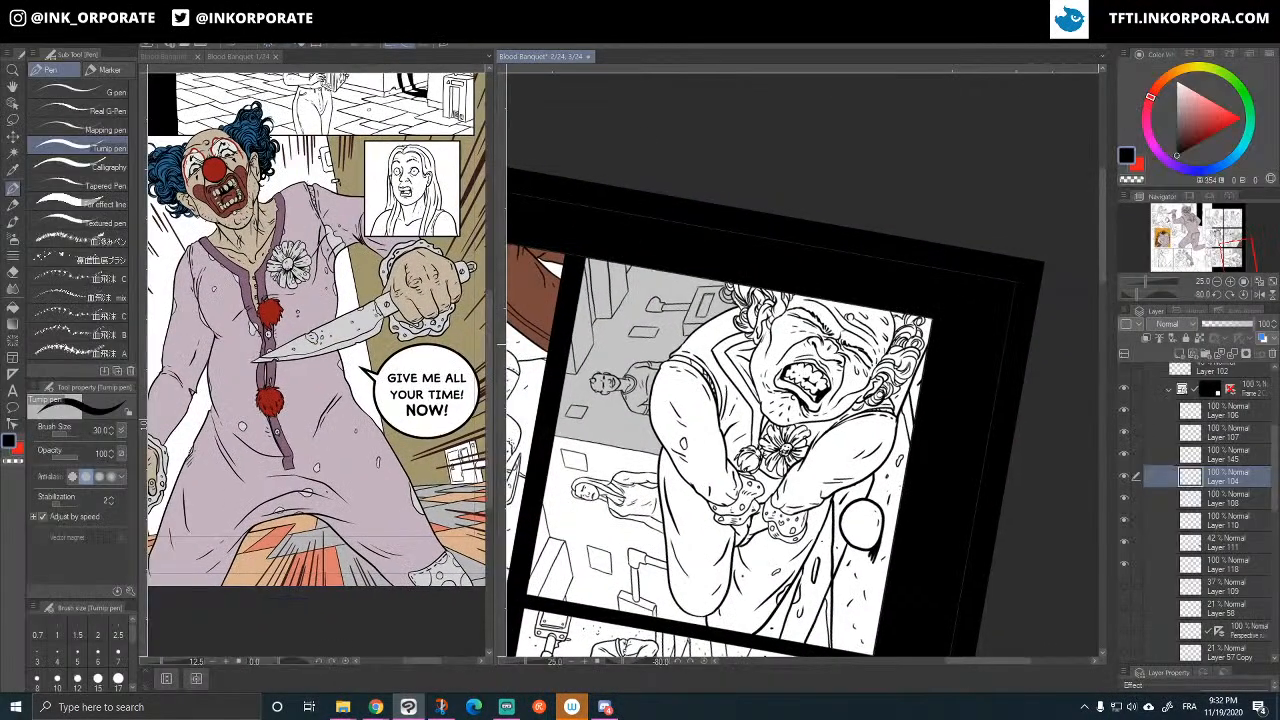
{"action": "key", "text": "asciicircum"}
{"action": "key", "text": "asciicircum"}
{"action": "key", "text": "asciicircum"}
{"action": "key", "text": "asciicircum"}
{"action": "key", "text": "asciicircum"}
{"action": "key", "text": "asciicircum"}
{"action": "key", "text": "asciicircum"}
{"action": "key", "text": "asciicircum"}
{"action": "key", "text": "asciicircum"}
{"action": "key", "text": "asciicircum"}
{"action": "key", "text": "asciicircum"}
{"action": "key", "text": "asciicircum"}
{"action": "key", "text": "asciicircum"}
{"action": "key", "text": "asciicircum"}
{"action": "key", "text": "asciicircum"}
{"action": "key", "text": "asciicircum"}
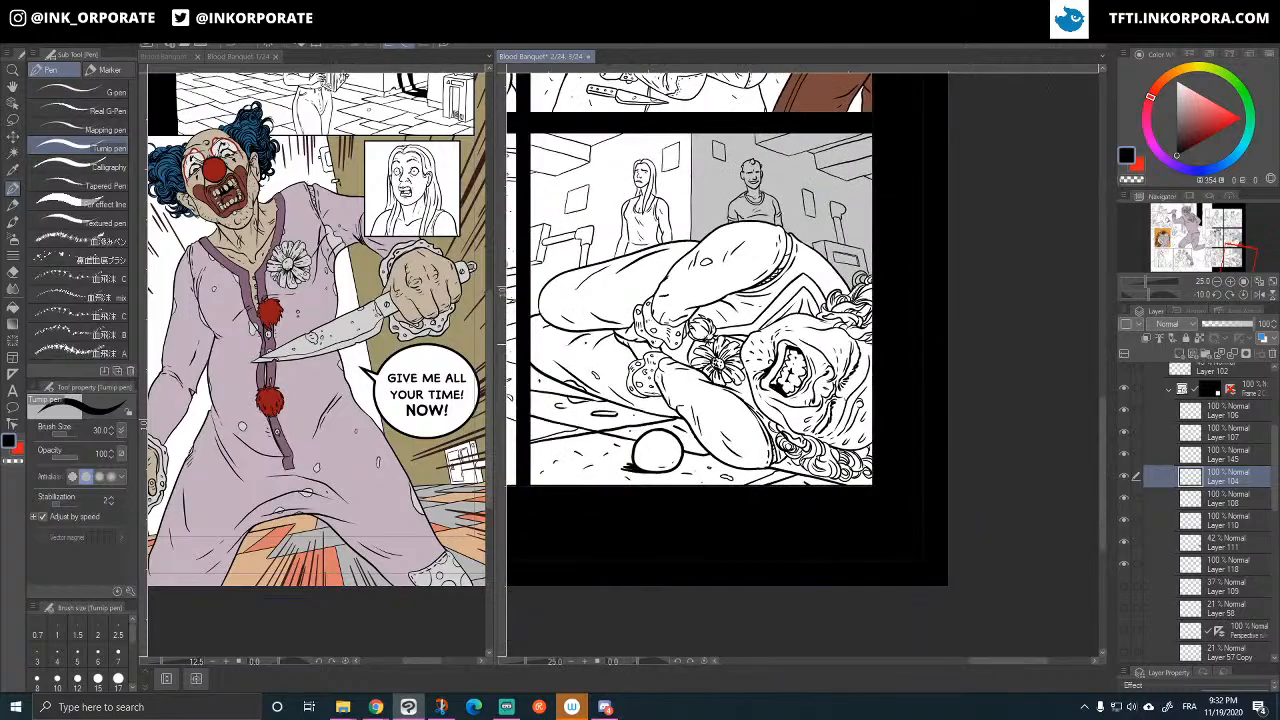
{"action": "key", "text": "asciicircum"}
{"action": "key", "text": "minus"}
{"action": "key", "text": "ctrl+plus"}
{"action": "key", "text": "asciicircum"}
{"action": "key", "text": "asciicircum"}
{"action": "key", "text": "asciicircum"}
{"action": "key", "text": "asciicircum"}
{"action": "key", "text": "asciicircum"}
{"action": "key", "text": "asciicircum"}
{"action": "key", "text": "asciicircum"}
{"action": "key", "text": "asciicircum"}
{"action": "key", "text": "asciicircum"}
{"action": "key", "text": "asciicircum"}
{"action": "key", "text": "asciicircum"}
{"action": "key", "text": "asciicircum"}
{"action": "key", "text": "asciicircum"}
{"action": "key", "text": "asciicircum"}
{"action": "key", "text": "asciicircum"}
{"action": "key", "text": "asciicircum"}
{"action": "key", "text": "asciicircum"}
{"action": "key", "text": "asciicircum"}
{"action": "key", "text": "asciicircum"}
{"action": "key", "text": "asciicircum"}
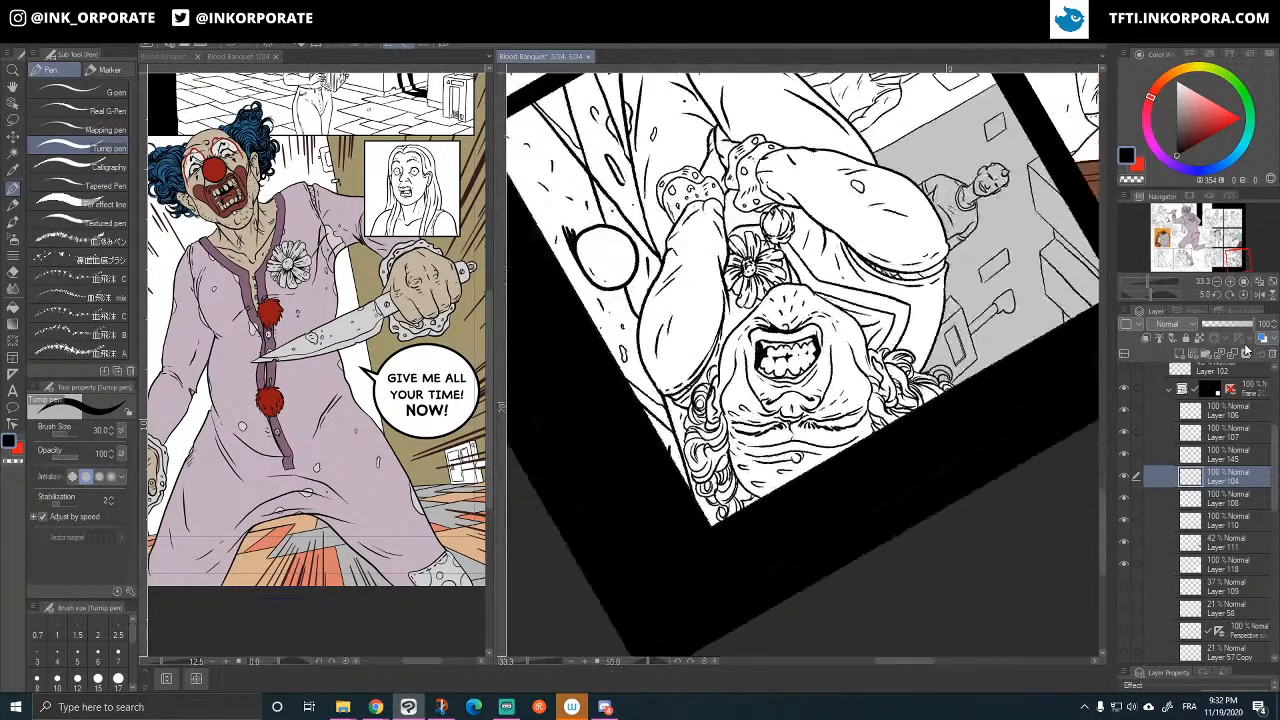
{"action": "key", "text": "asciicircum"}
{"action": "key", "text": "asciicircum"}
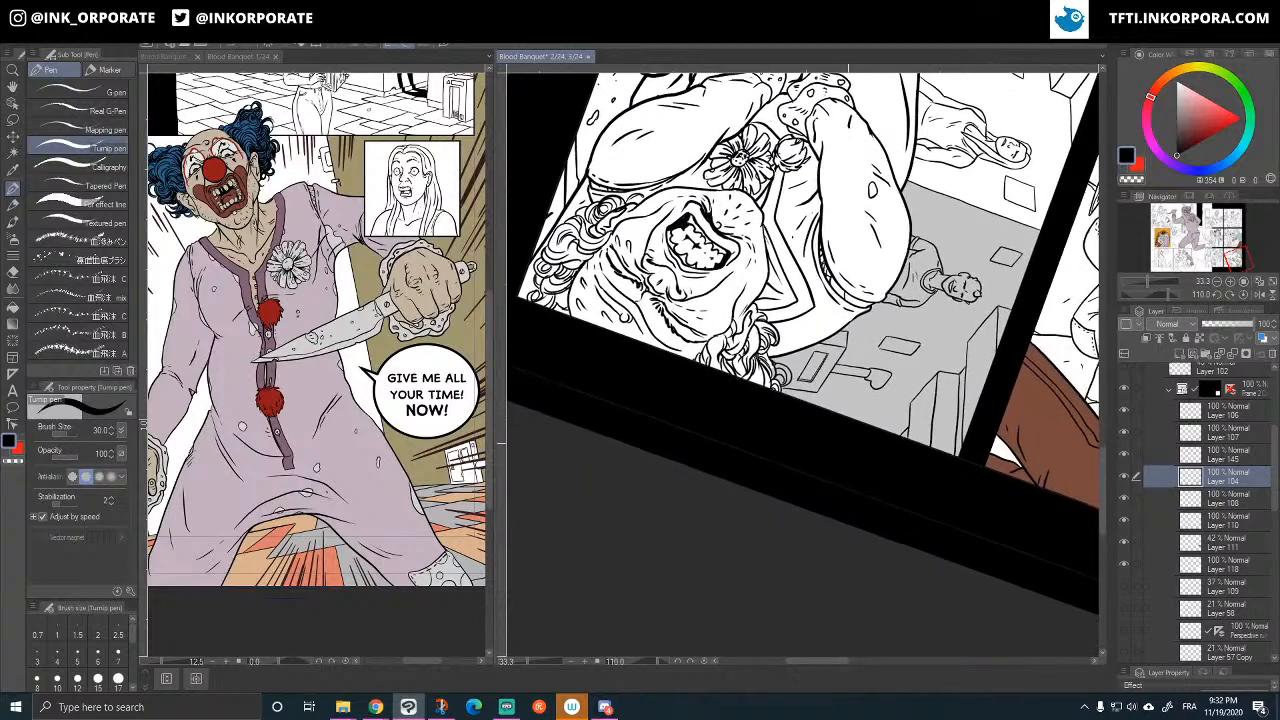
- On Layer 110, ink the pipe running from the elbow joint to the panel border on the grey wall, including its collar
{"action": "left_click", "coordinate": [1126, 524]}
{"action": "left_click", "coordinate": [1126, 524]}
{"action": "left_click", "coordinate": [1212, 522]}
{"action": "key", "text": "ctrl+plus"}
{"action": "key", "text": "ctrl+plus"}
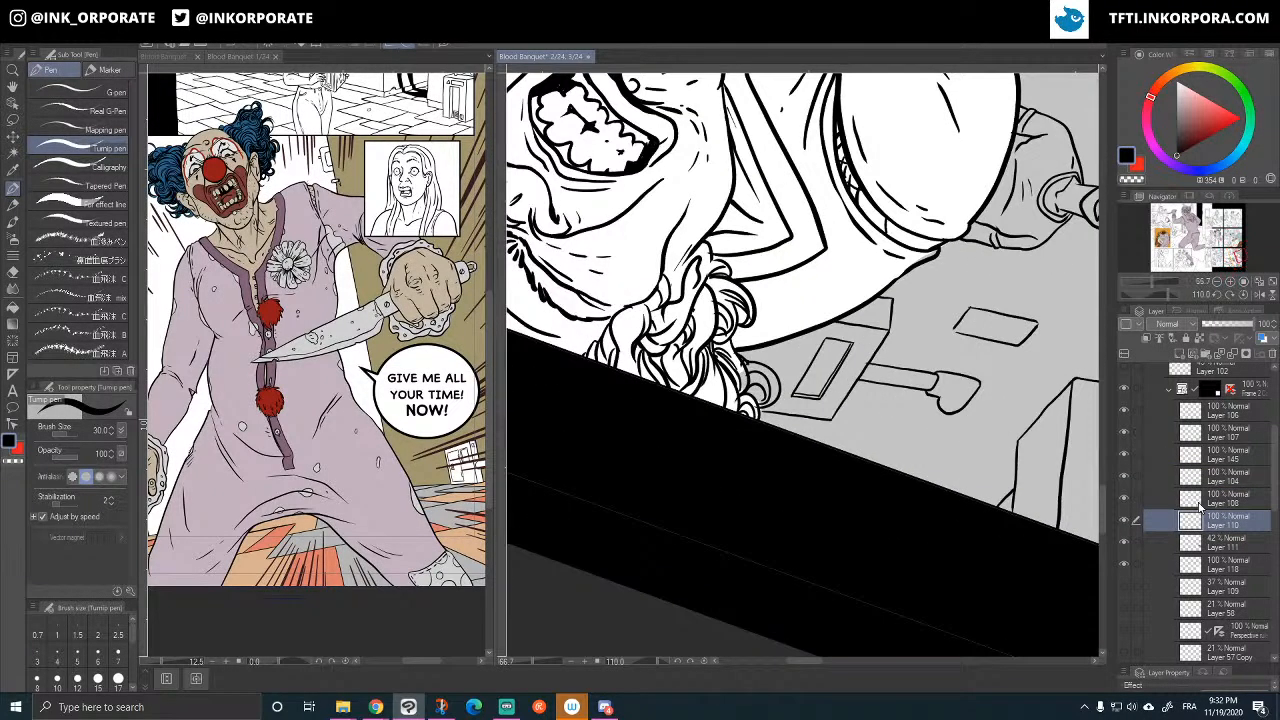
{"action": "mouse_move", "coordinate": [944, 404]}
{"action": "left_mouse_down"}
{"action": "mouse_move", "coordinate": [882, 470]}
{"action": "mouse_move", "coordinate": [938, 404]}
{"action": "left_mouse_up"}
{"action": "key", "text": "ctrl+z"}
{"action": "mouse_move", "coordinate": [905, 476]}
{"action": "left_mouse_down"}
{"action": "mouse_move", "coordinate": [948, 413]}
{"action": "mouse_move", "coordinate": [927, 425]}
{"action": "left_mouse_up"}
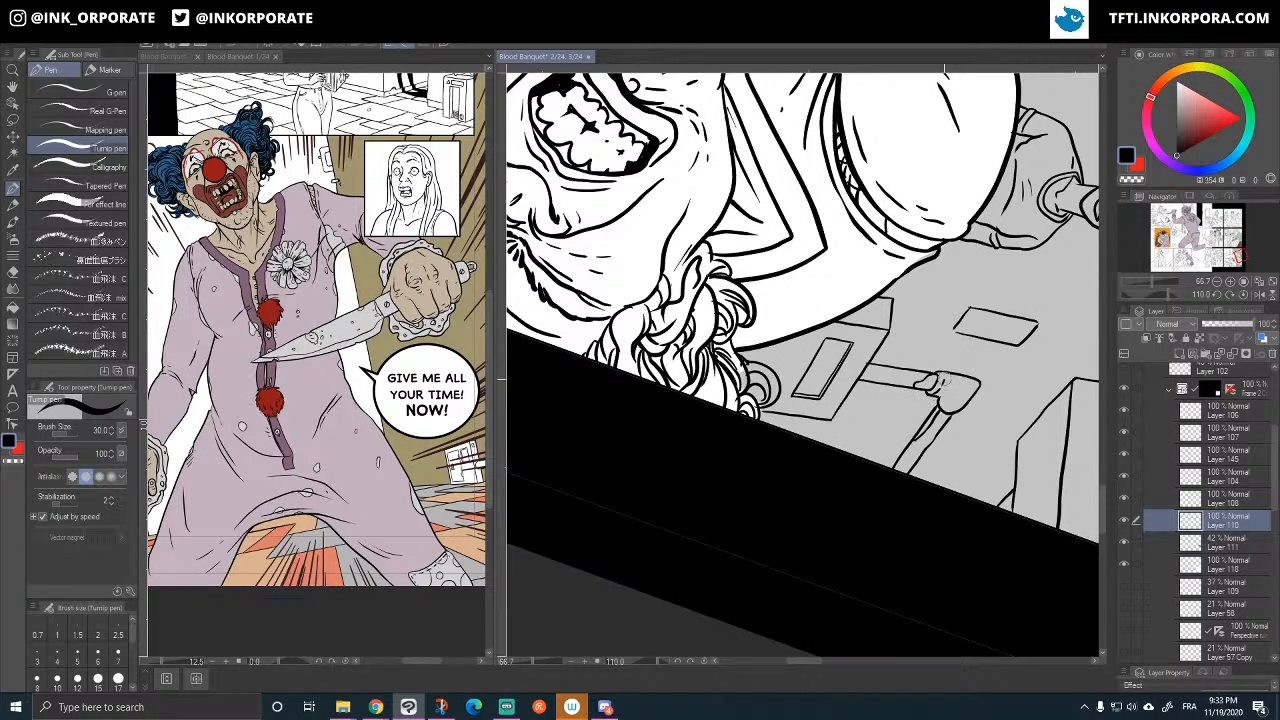
{"action": "mouse_move", "coordinate": [854, 448]}
{"action": "left_mouse_down"}
{"action": "mouse_move", "coordinate": [896, 438]}
{"action": "mouse_move", "coordinate": [970, 452]}
{"action": "left_mouse_up"}
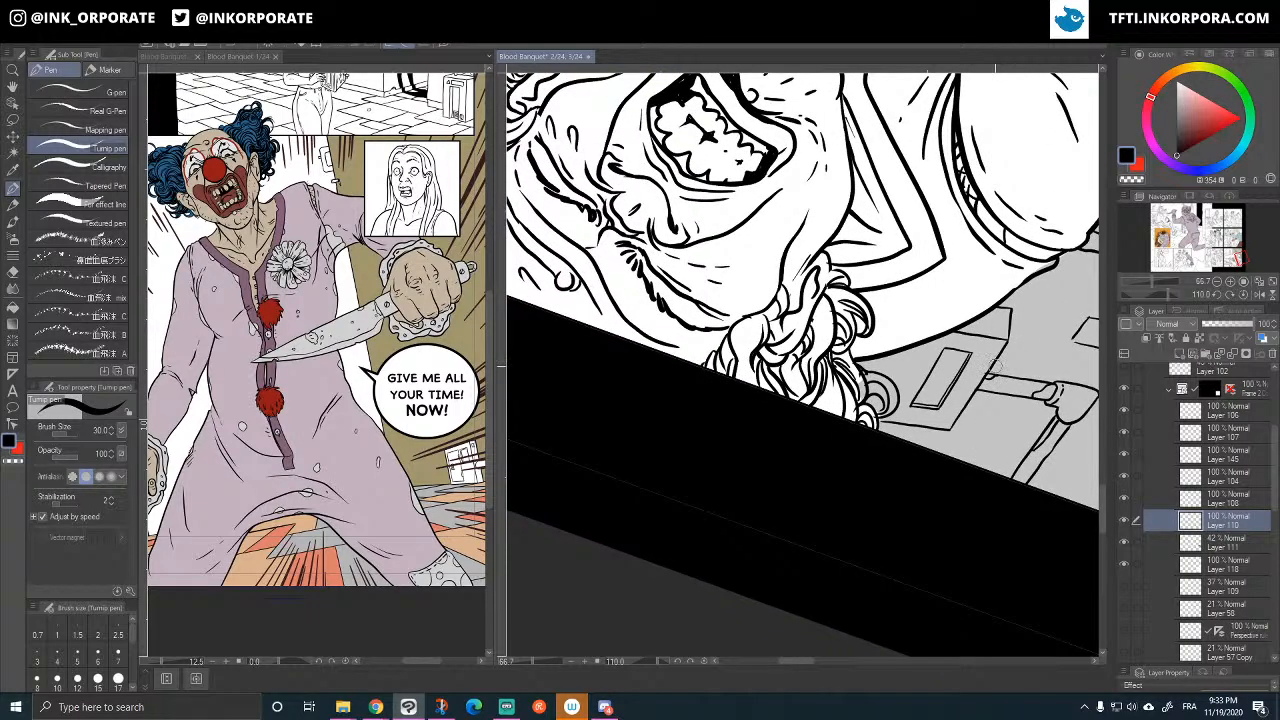
- Set the canvas rotation back to upright and review the whole last panel with its background figures
{"action": "key", "text": "minus"}
{"action": "key", "text": "minus"}
{"action": "key", "text": "minus"}
{"action": "key", "text": "minus"}
{"action": "key", "text": "minus"}
{"action": "key", "text": "minus"}
{"action": "key", "text": "minus"}
{"action": "key", "text": "minus"}
{"action": "key", "text": "minus"}
{"action": "key", "text": "minus"}
{"action": "key", "text": "minus"}
{"action": "key", "text": "minus"}
{"action": "key", "text": "minus"}
{"action": "key", "text": "minus"}
{"action": "key", "text": "minus"}
{"action": "key", "text": "minus"}
{"action": "key", "text": "minus"}
{"action": "key", "text": "minus"}
{"action": "key", "text": "minus"}
{"action": "key", "text": "minus"}
{"action": "scroll", "coordinate": [995, 365], "scroll_direction": "down", "scroll_amount": 2}
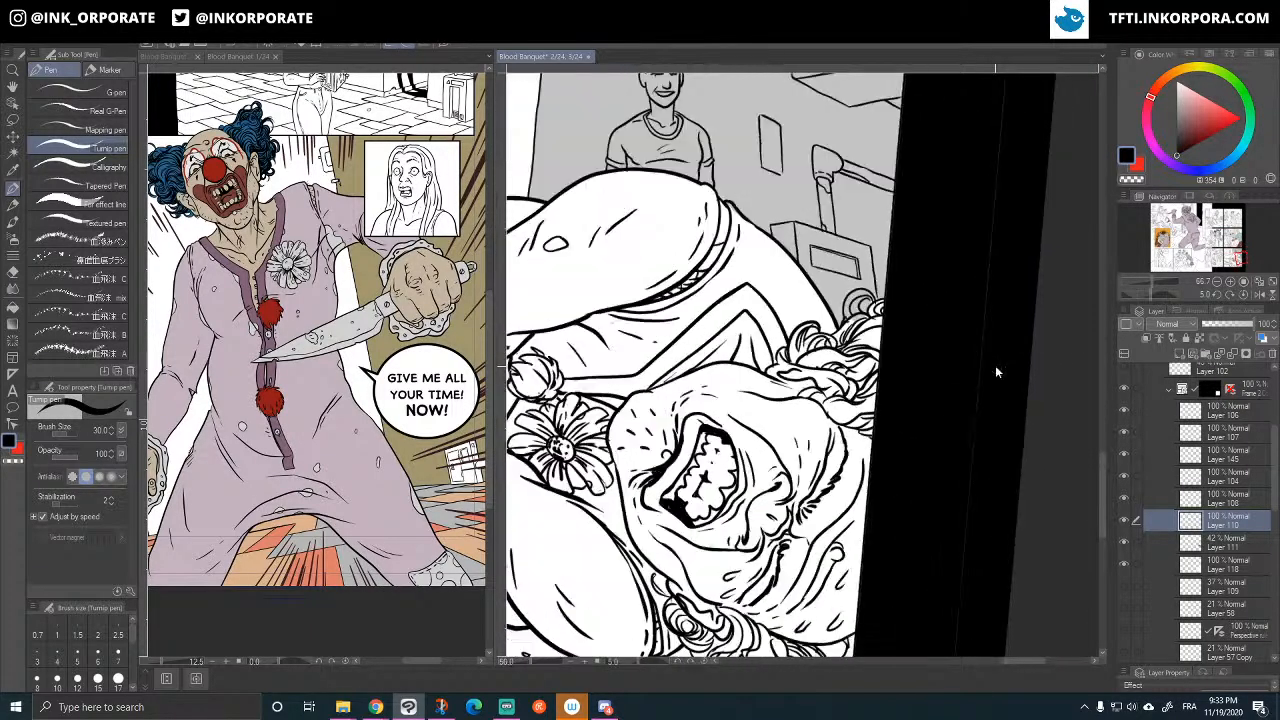
{"action": "scroll", "coordinate": [995, 365], "scroll_direction": "down", "scroll_amount": 1}
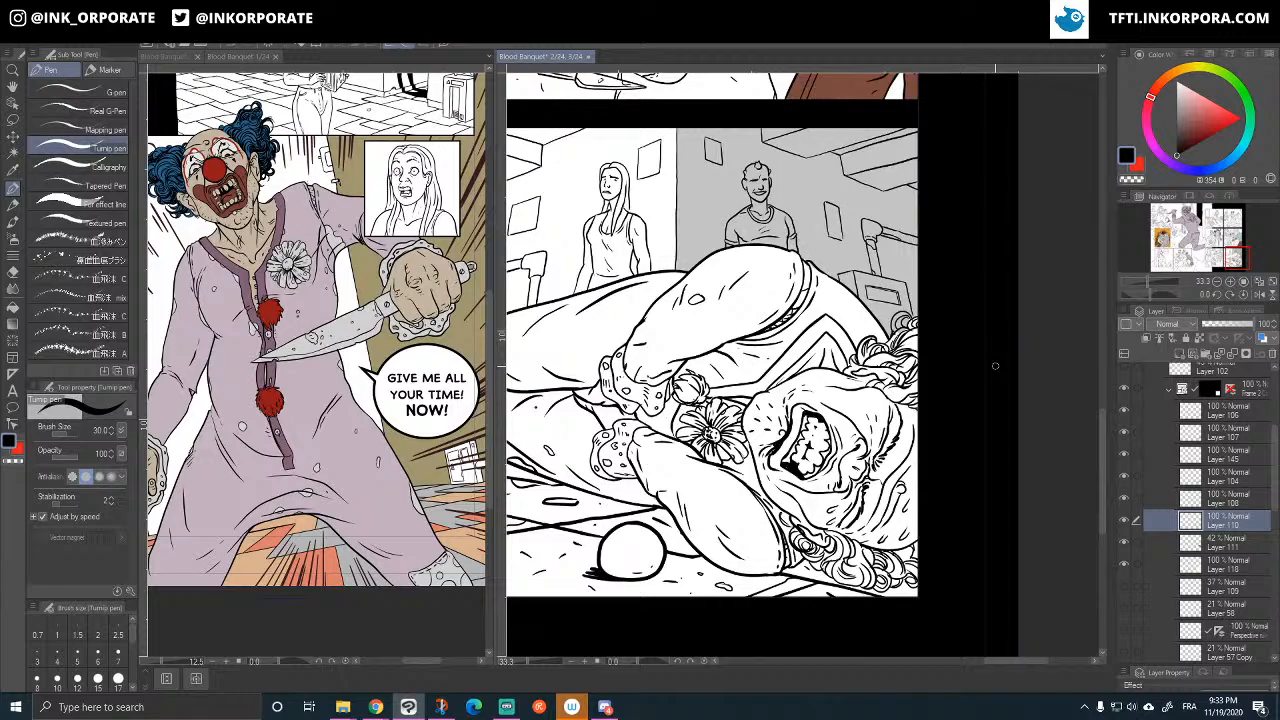
{"action": "left_click_drag", "start_coordinate": [995, 366], "coordinate": [1036, 443]}
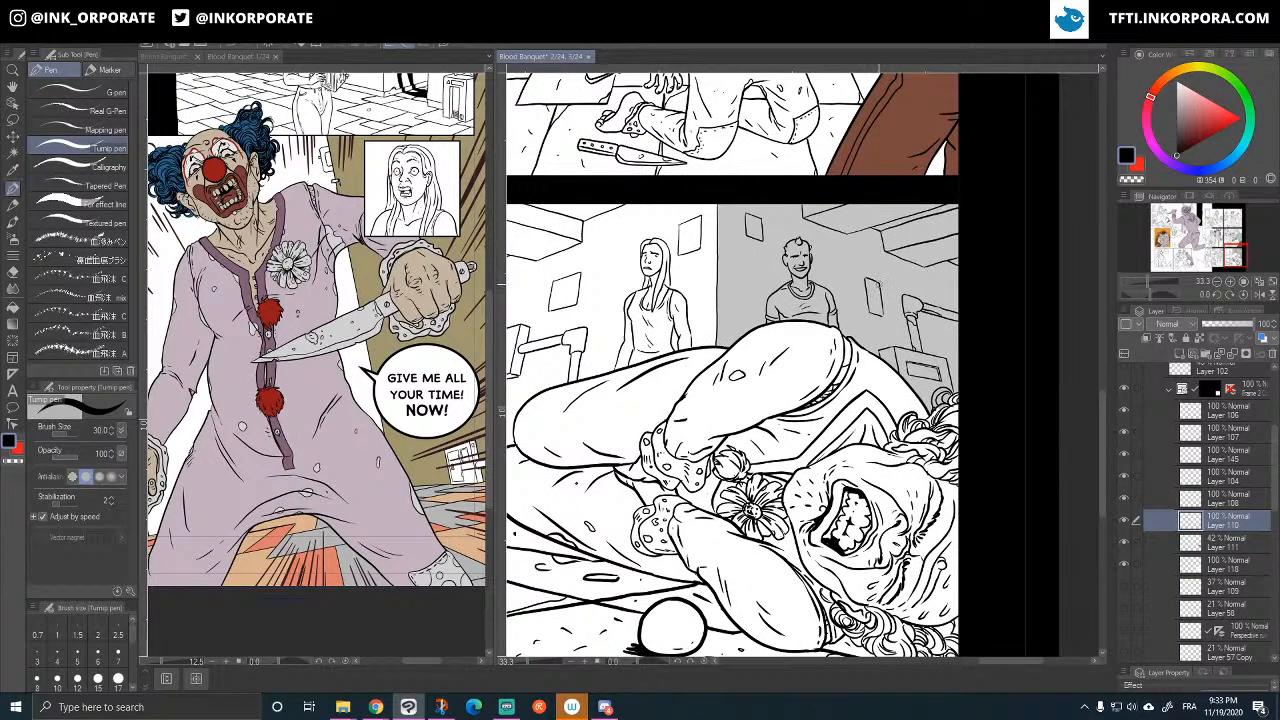
- Identify the layer of the smiling man by toggling layer visibility, and ink a small stroke at his eye on Layer 108
{"action": "scroll", "coordinate": [870, 268], "scroll_direction": "up", "scroll_amount": 2}
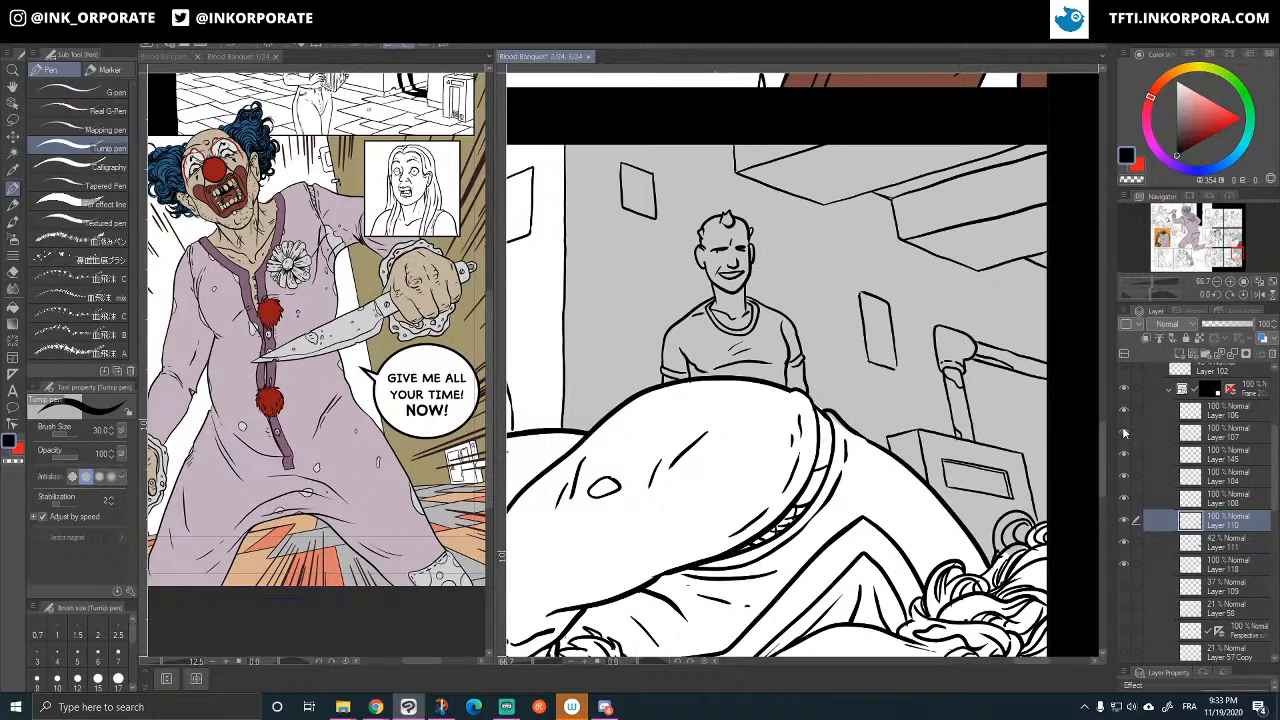
{"action": "left_click", "coordinate": [1123, 433]}
{"action": "left_click", "coordinate": [1123, 433]}
{"action": "left_click", "coordinate": [1123, 456]}
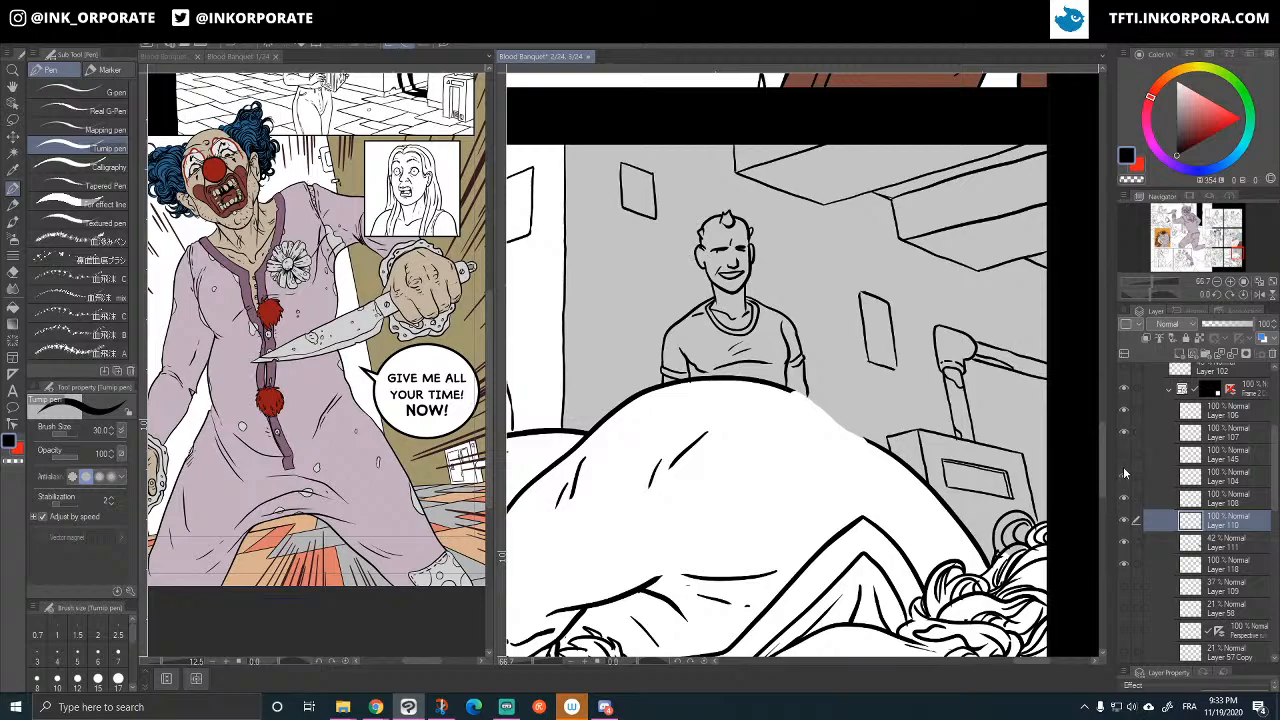
{"action": "left_click", "coordinate": [1124, 477]}
{"action": "left_click", "coordinate": [1123, 477]}
{"action": "left_click", "coordinate": [1124, 500]}
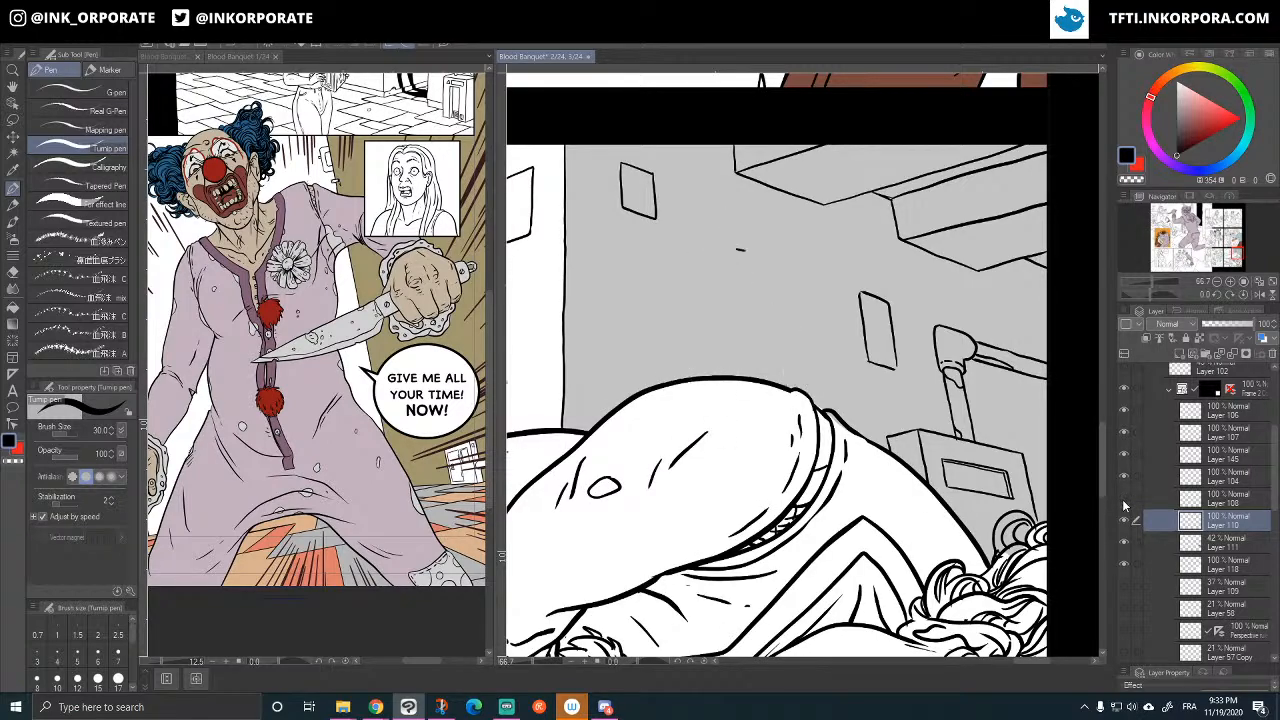
{"action": "left_click", "coordinate": [1124, 500]}
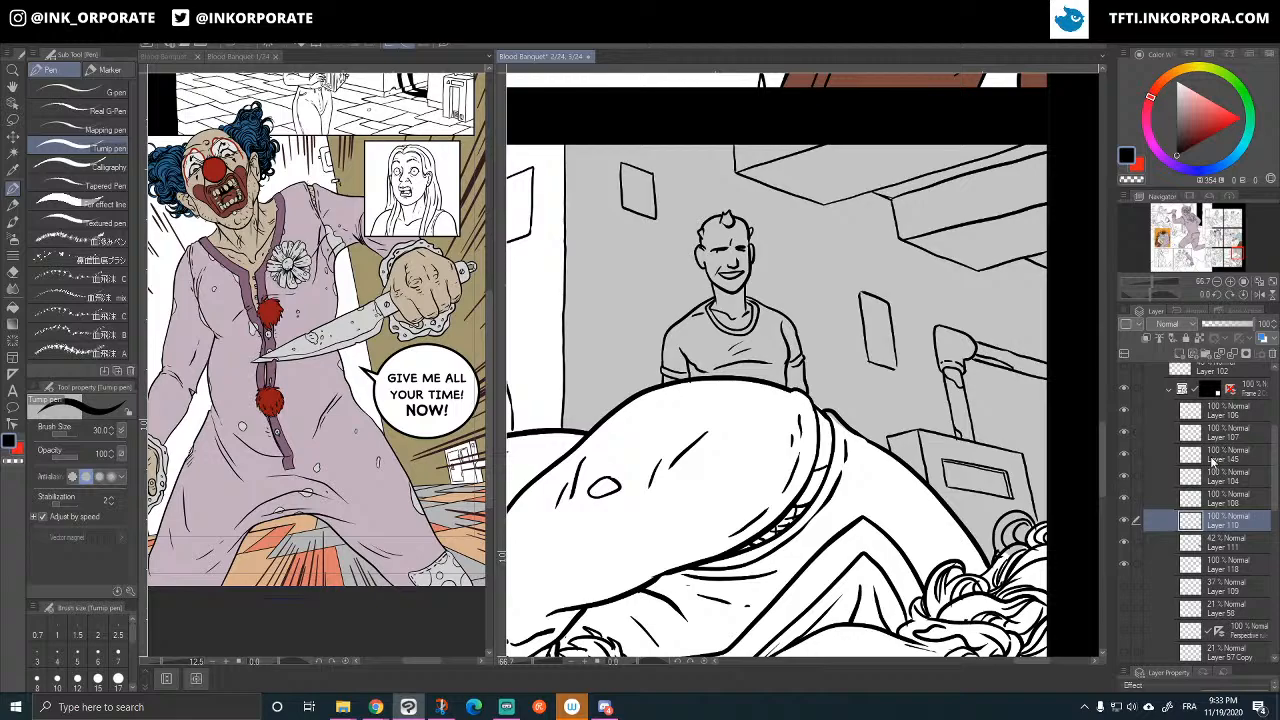
{"action": "left_click", "coordinate": [1206, 504]}
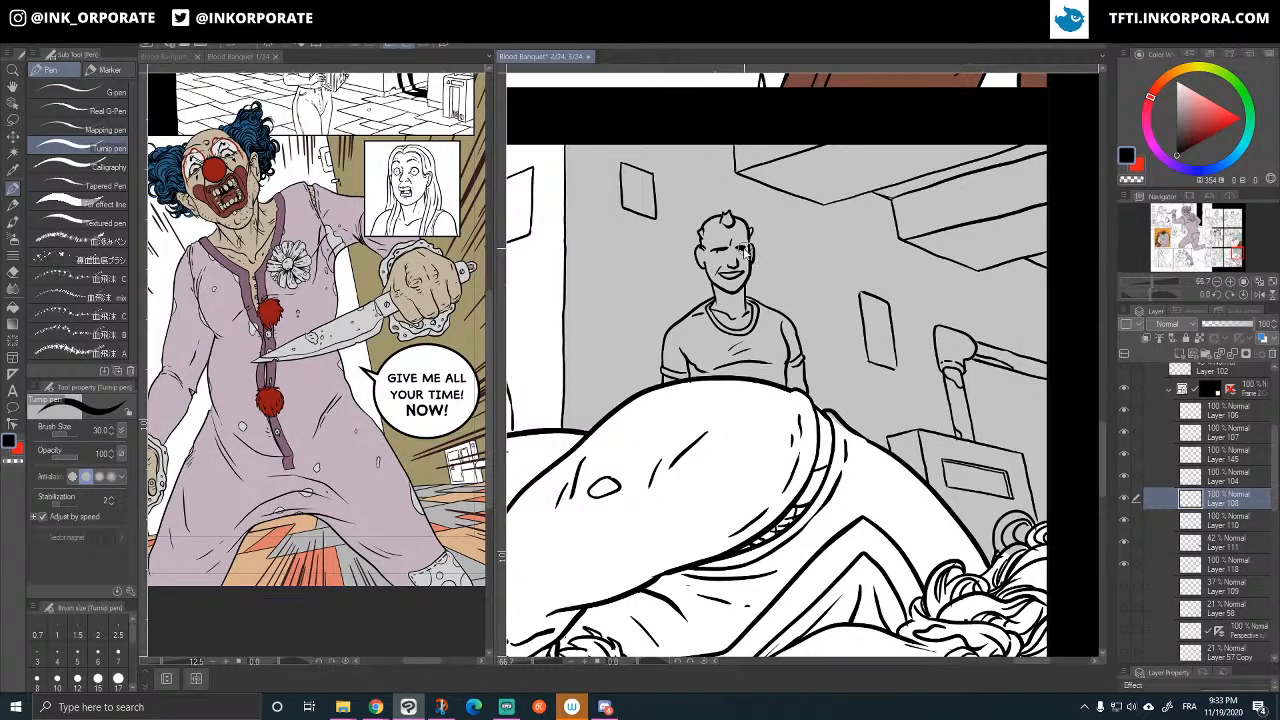
{"action": "left_click_drag", "start_coordinate": [737, 247], "coordinate": [745, 250]}
- On Layer 110, ink a triangle and circle in the grey wall plate near the pipe, and slots and circles in the plate beside the man
{"action": "mouse_move", "coordinate": [906, 481]}
{"action": "left_mouse_down"}
{"action": "mouse_move", "coordinate": [994, 489]}
{"action": "mouse_move", "coordinate": [911, 501]}
{"action": "left_mouse_up"}
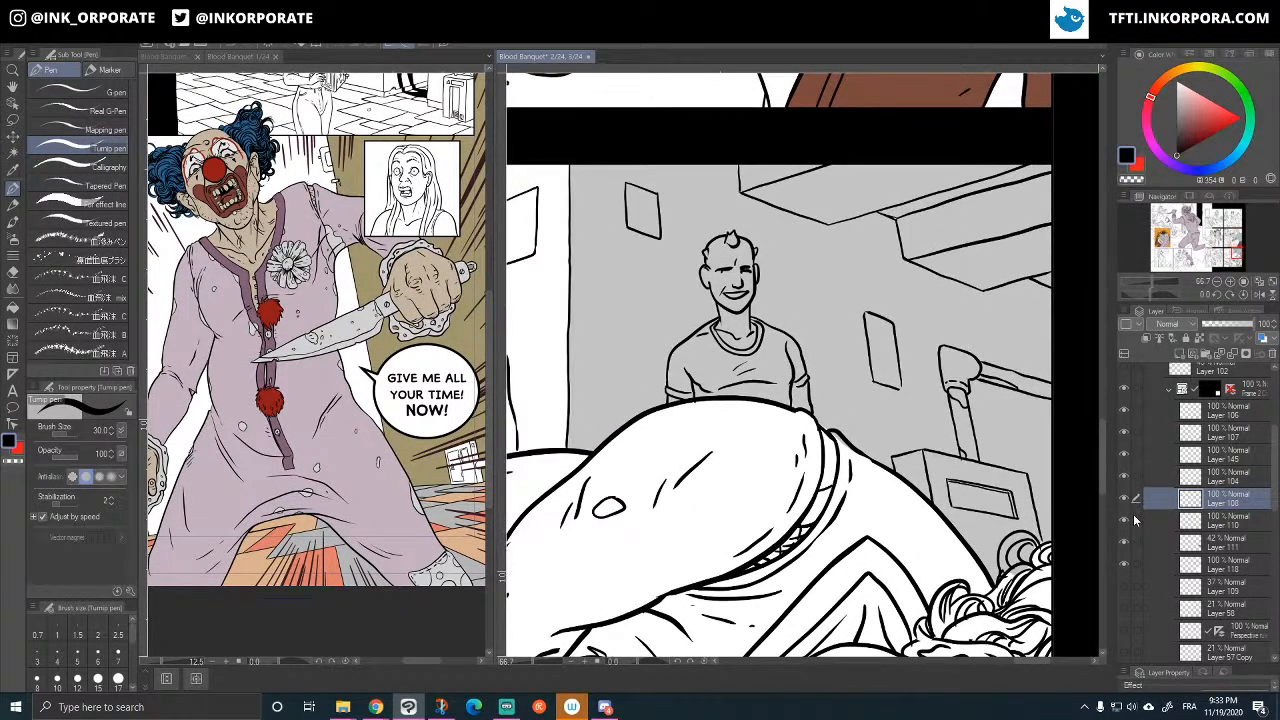
{"action": "left_click", "coordinate": [1124, 521]}
{"action": "left_click", "coordinate": [1124, 521]}
{"action": "left_click", "coordinate": [1215, 522]}
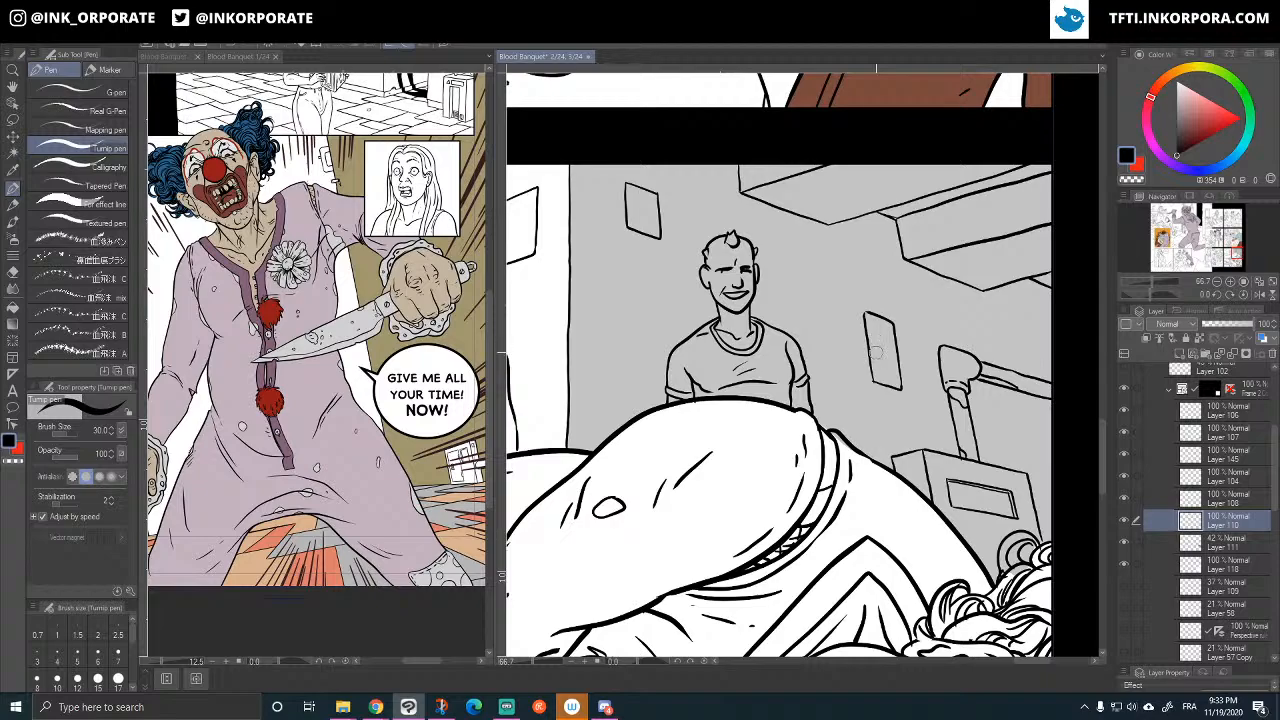
{"action": "mouse_move", "coordinate": [874, 360]}
{"action": "left_mouse_down"}
{"action": "mouse_move", "coordinate": [884, 330]}
{"action": "mouse_move", "coordinate": [891, 354]}
{"action": "mouse_move", "coordinate": [871, 358]}
{"action": "left_mouse_up"}
{"action": "mouse_move", "coordinate": [887, 366]}
{"action": "left_mouse_down"}
{"action": "mouse_move", "coordinate": [879, 378]}
{"action": "mouse_move", "coordinate": [886, 365]}
{"action": "left_mouse_up"}
{"action": "left_click_drag", "start_coordinate": [847, 312], "coordinate": [926, 257]}
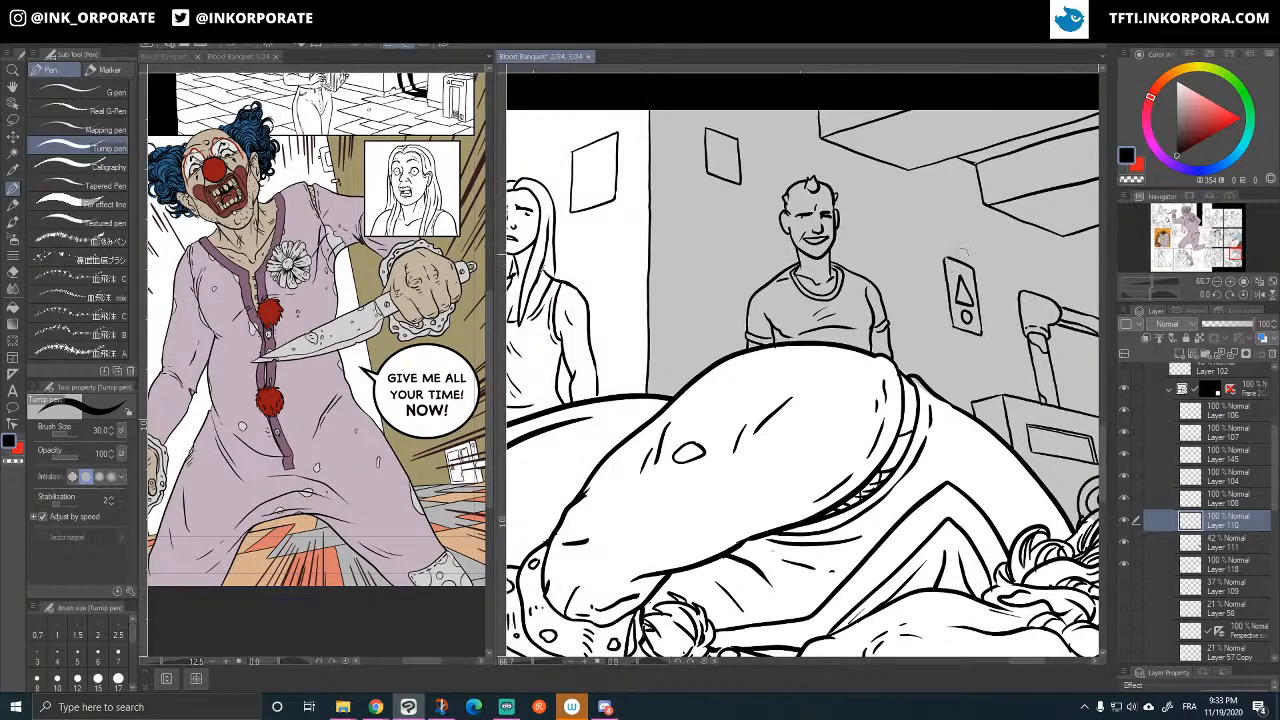
{"action": "left_click_drag", "start_coordinate": [679, 464], "coordinate": [805, 608]}
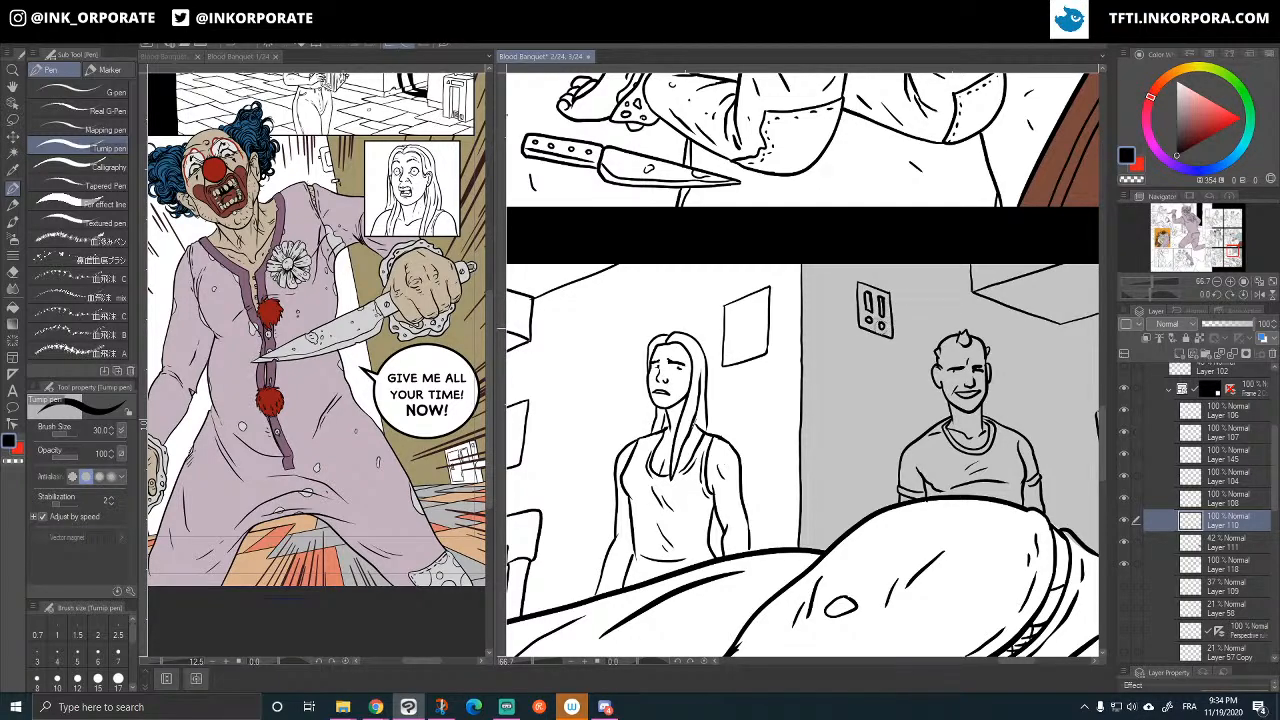
- Ink a diagonally divided shape and two small circles inside the white wall plate beside the long-haired woman
{"action": "left_click_drag", "start_coordinate": [908, 284], "coordinate": [1053, 272]}
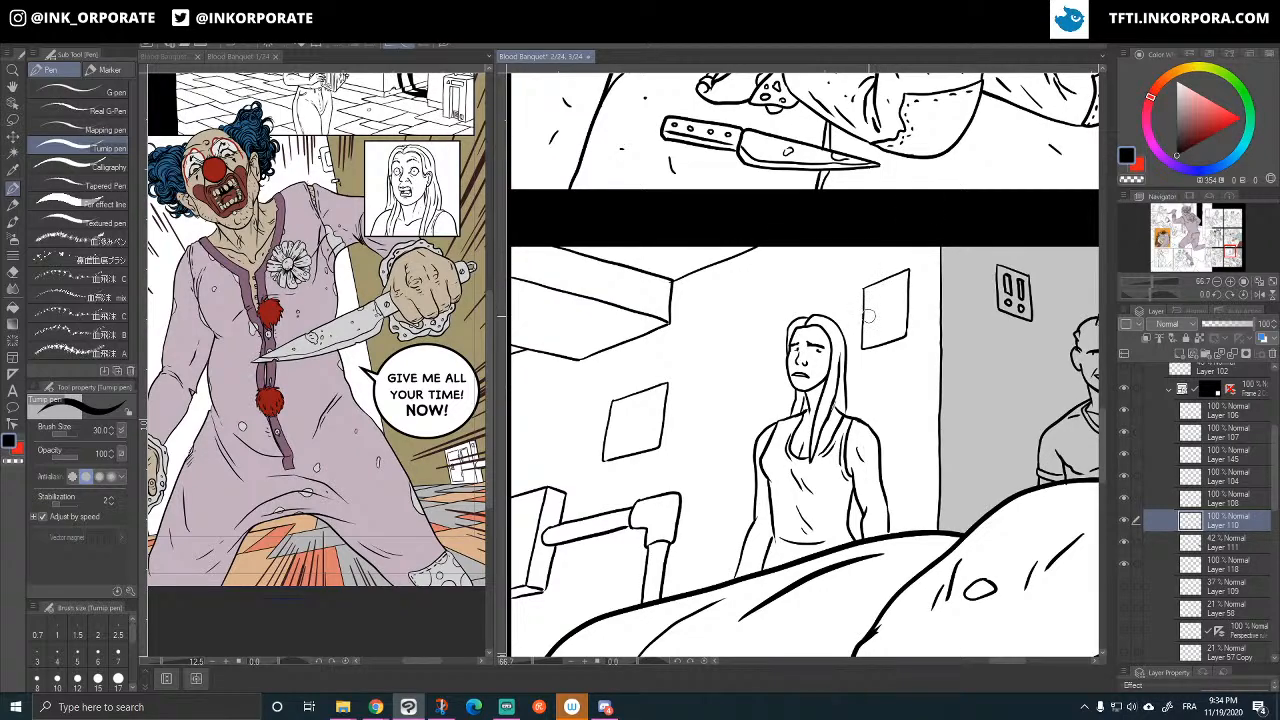
{"action": "left_click_drag", "start_coordinate": [896, 286], "coordinate": [902, 278]}
{"action": "mouse_move", "coordinate": [894, 328]}
{"action": "left_mouse_down"}
{"action": "mouse_move", "coordinate": [899, 316]}
{"action": "mouse_move", "coordinate": [896, 331]}
{"action": "mouse_move", "coordinate": [884, 325]}
{"action": "left_mouse_up"}
{"action": "mouse_move", "coordinate": [870, 328]}
{"action": "left_mouse_down"}
{"action": "mouse_move", "coordinate": [887, 320]}
{"action": "mouse_move", "coordinate": [871, 336]}
{"action": "left_mouse_up"}
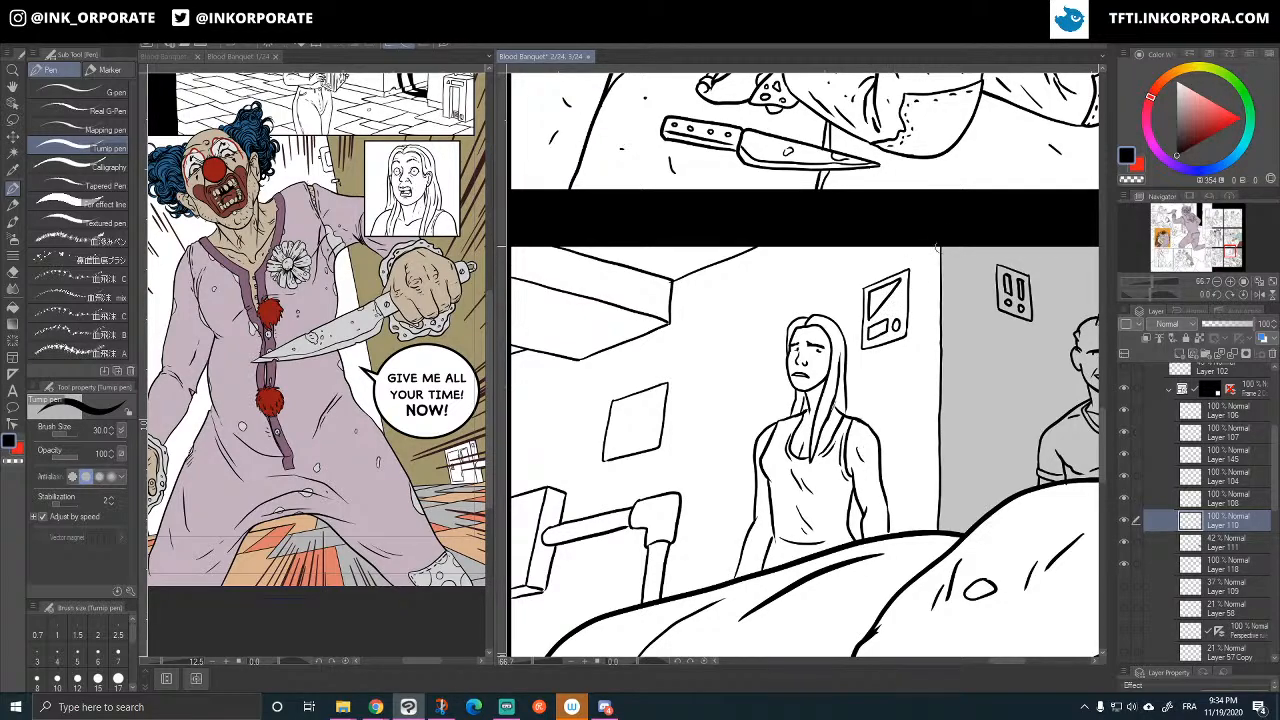
- Ink a diagonal band and small corner circles inside the remaining blank plate on the white wall above the pipe
{"action": "left_click_drag", "start_coordinate": [662, 474], "coordinate": [950, 340]}
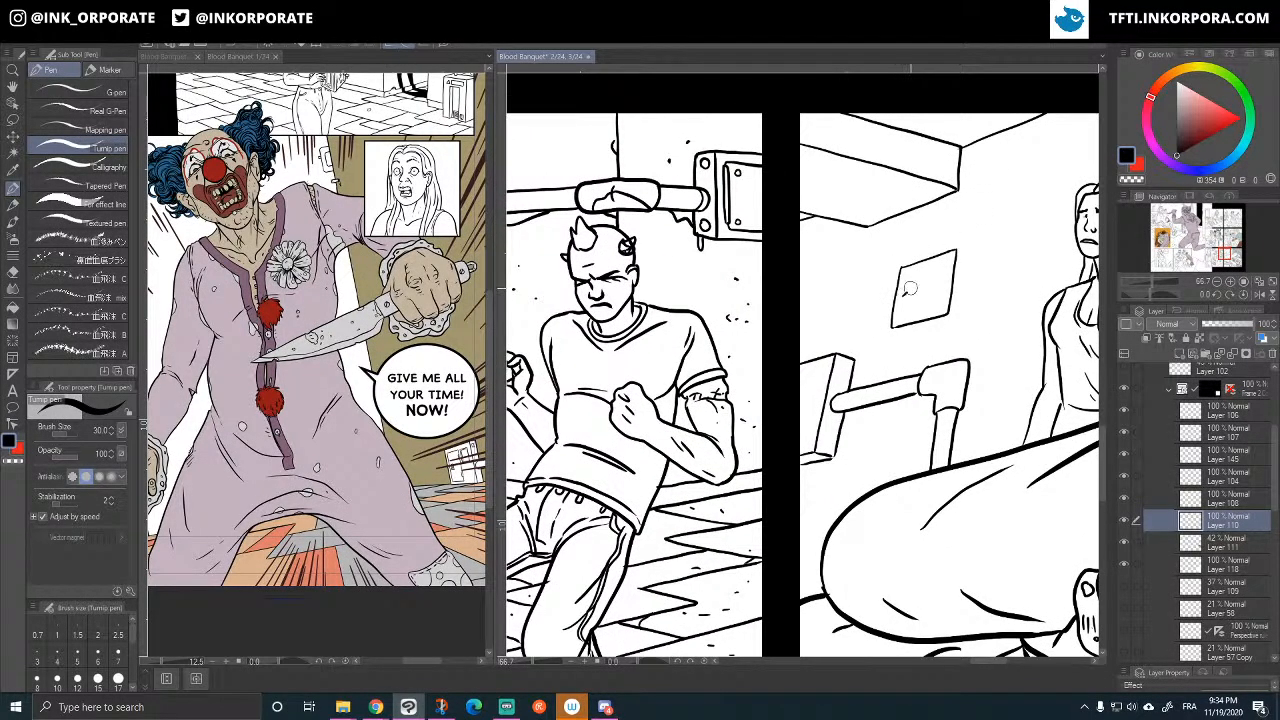
{"action": "mouse_move", "coordinate": [903, 297]}
{"action": "left_mouse_down"}
{"action": "mouse_move", "coordinate": [948, 261]}
{"action": "mouse_move", "coordinate": [945, 285]}
{"action": "mouse_move", "coordinate": [921, 296]}
{"action": "mouse_move", "coordinate": [947, 264]}
{"action": "mouse_move", "coordinate": [921, 277]}
{"action": "mouse_move", "coordinate": [947, 260]}
{"action": "mouse_move", "coordinate": [946, 284]}
{"action": "mouse_move", "coordinate": [898, 318]}
{"action": "left_mouse_up"}
{"action": "key", "text": "ctrl+z"}
{"action": "key", "text": "ctrl+z"}
{"action": "mouse_move", "coordinate": [905, 274]}
{"action": "left_mouse_down"}
{"action": "mouse_move", "coordinate": [916, 280]}
{"action": "mouse_move", "coordinate": [906, 276]}
{"action": "left_mouse_up"}
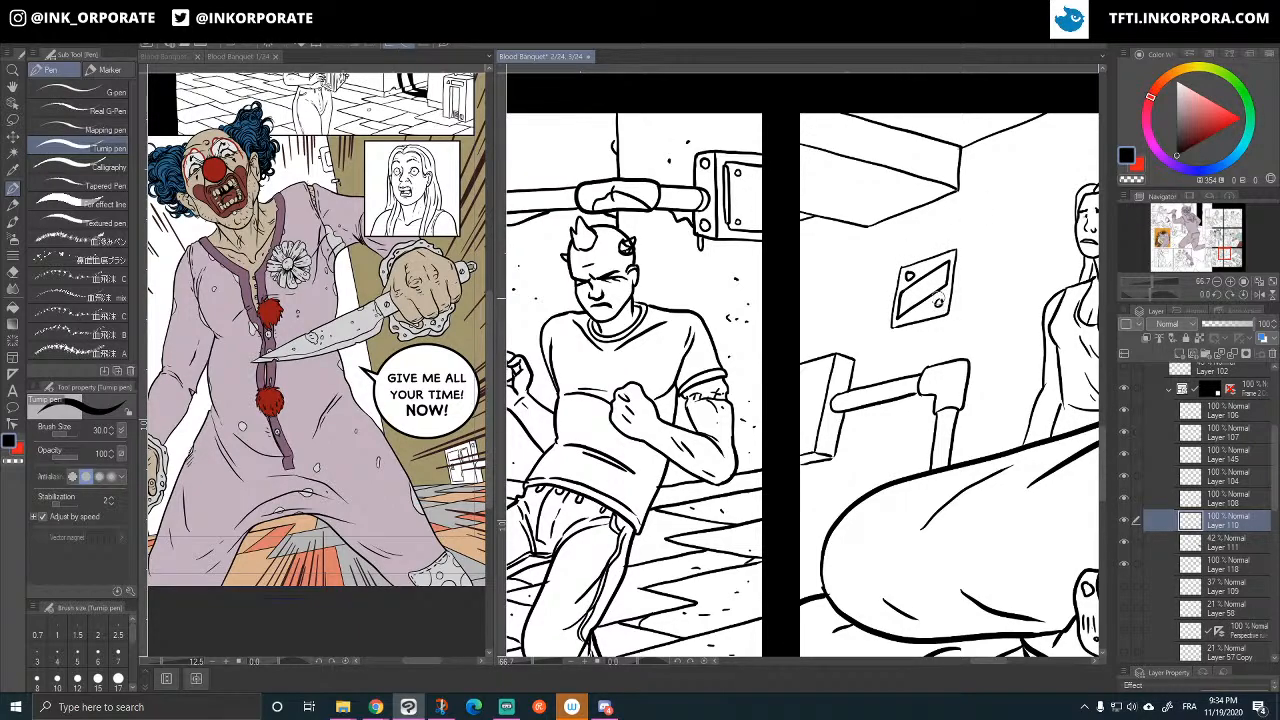
- Check the last panel in the context of the neighbouring panels and save the comic page
{"action": "scroll", "coordinate": [937, 297], "scroll_direction": "down", "scroll_amount": 1}
{"action": "scroll", "coordinate": [937, 290], "scroll_direction": "down", "scroll_amount": 2}
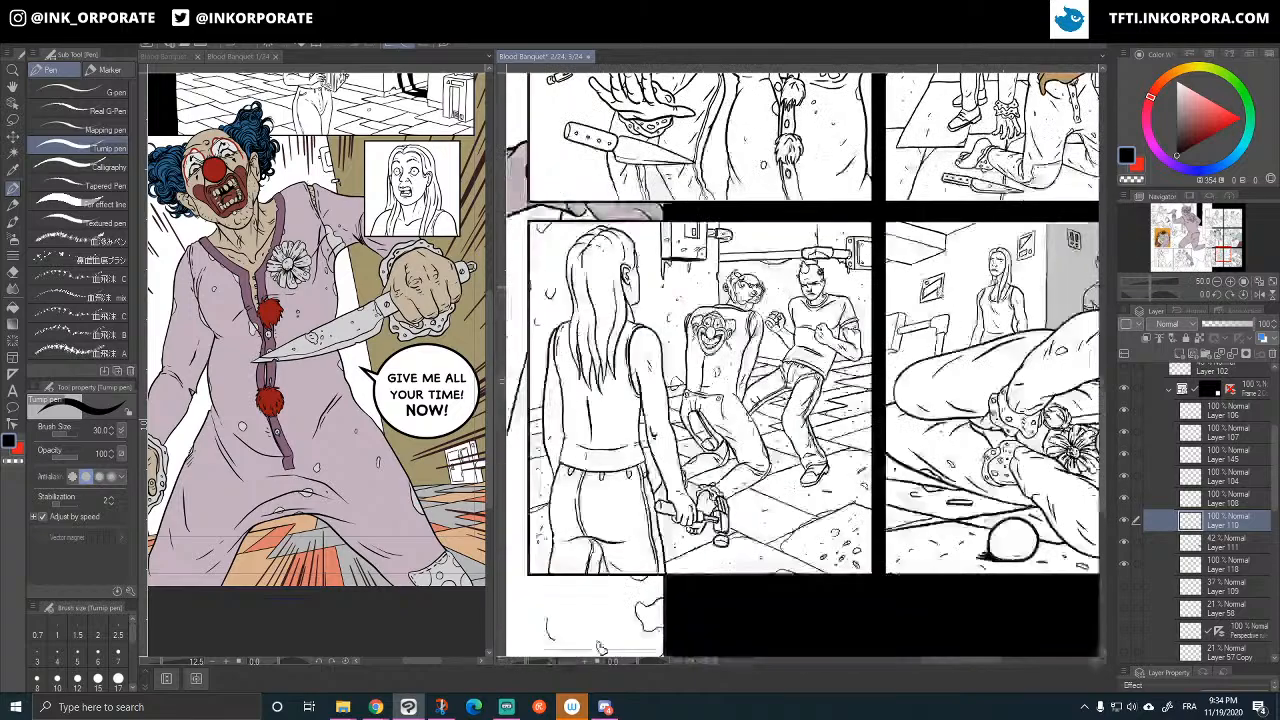
{"action": "left_click_drag", "start_coordinate": [1089, 455], "coordinate": [896, 491]}
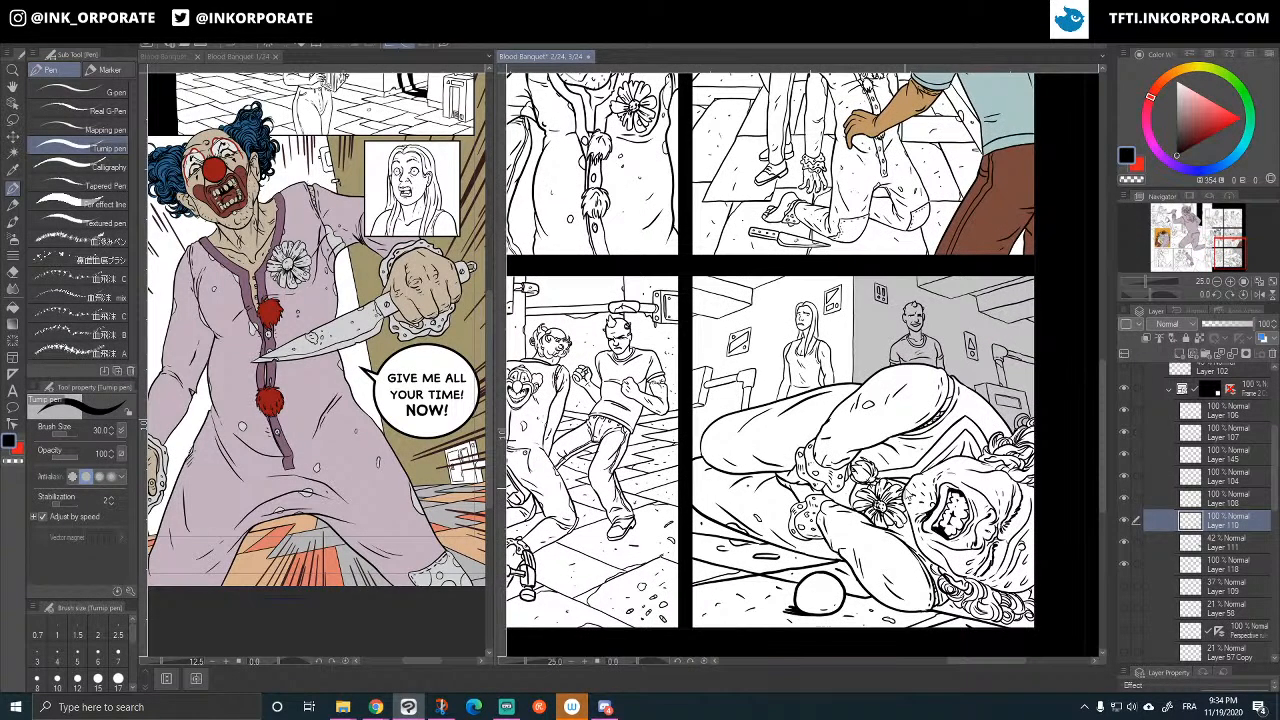
{"action": "key", "text": "ctrl+s"}
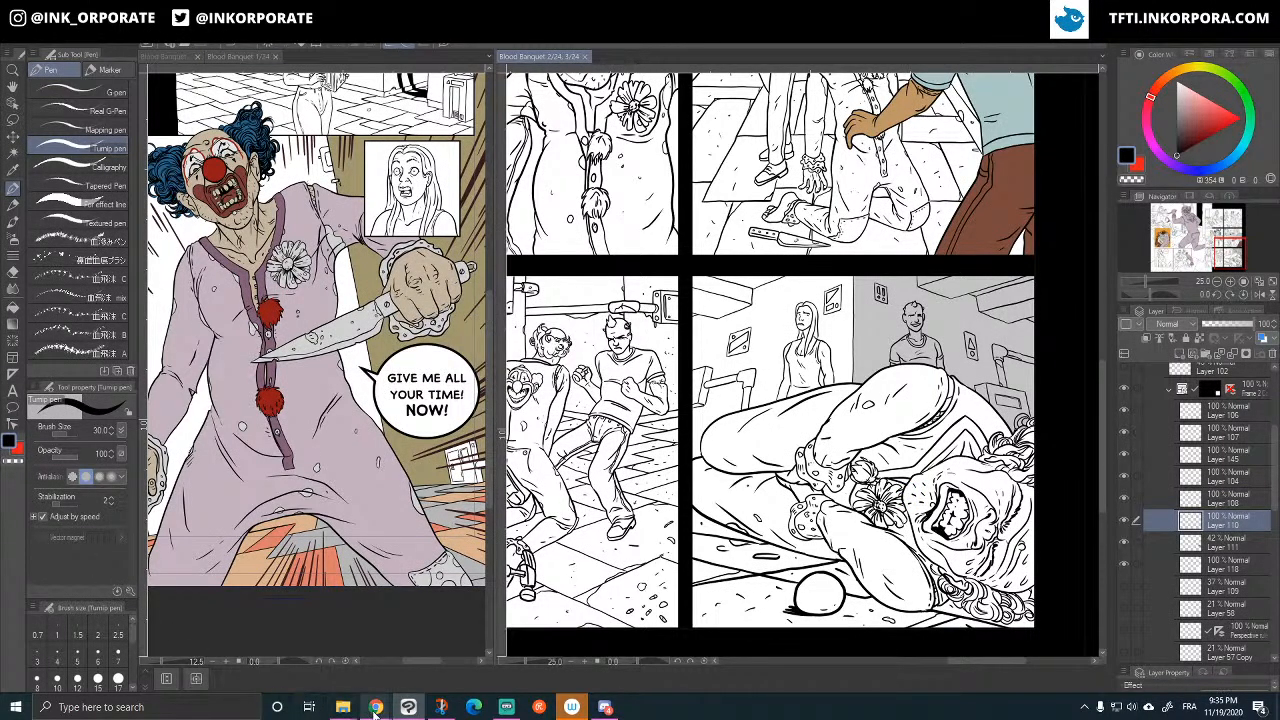
- Examine the inked last panel up close, from the background figures to the clown's face and hair, and as a whole
{"action": "mouse_move", "coordinate": [375, 707]}
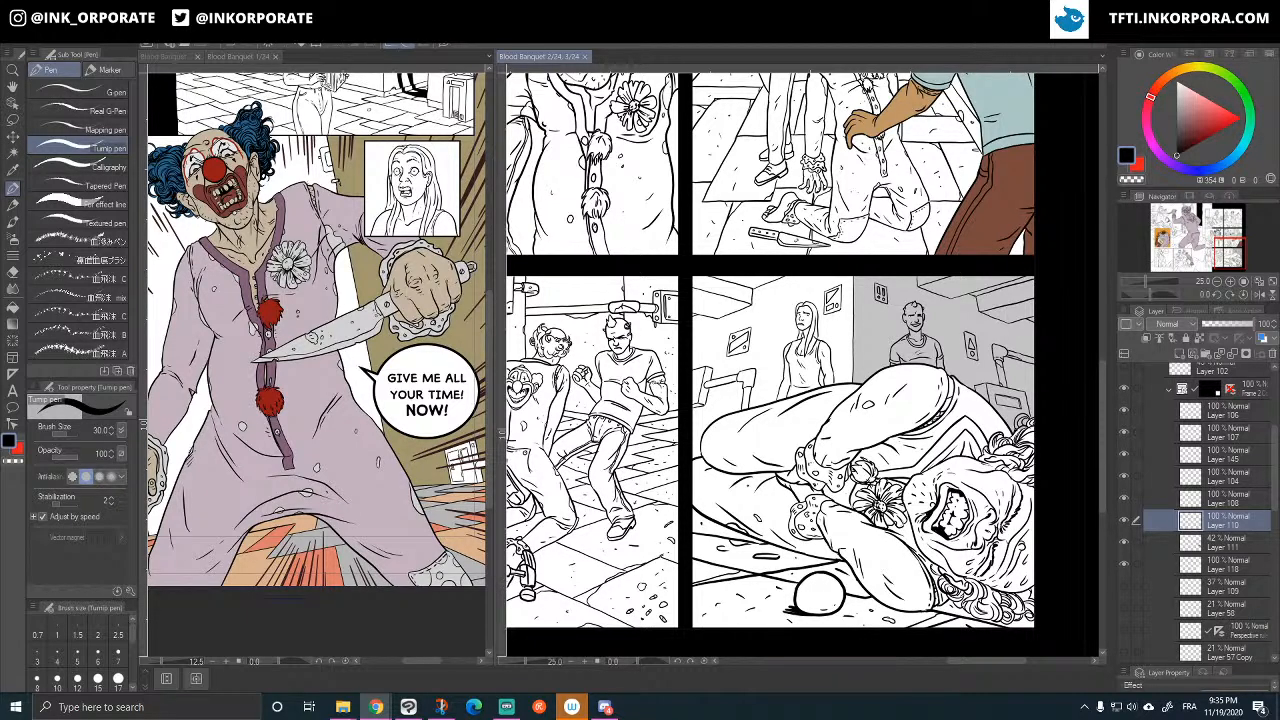
{"action": "key", "text": "alt+Tab"}
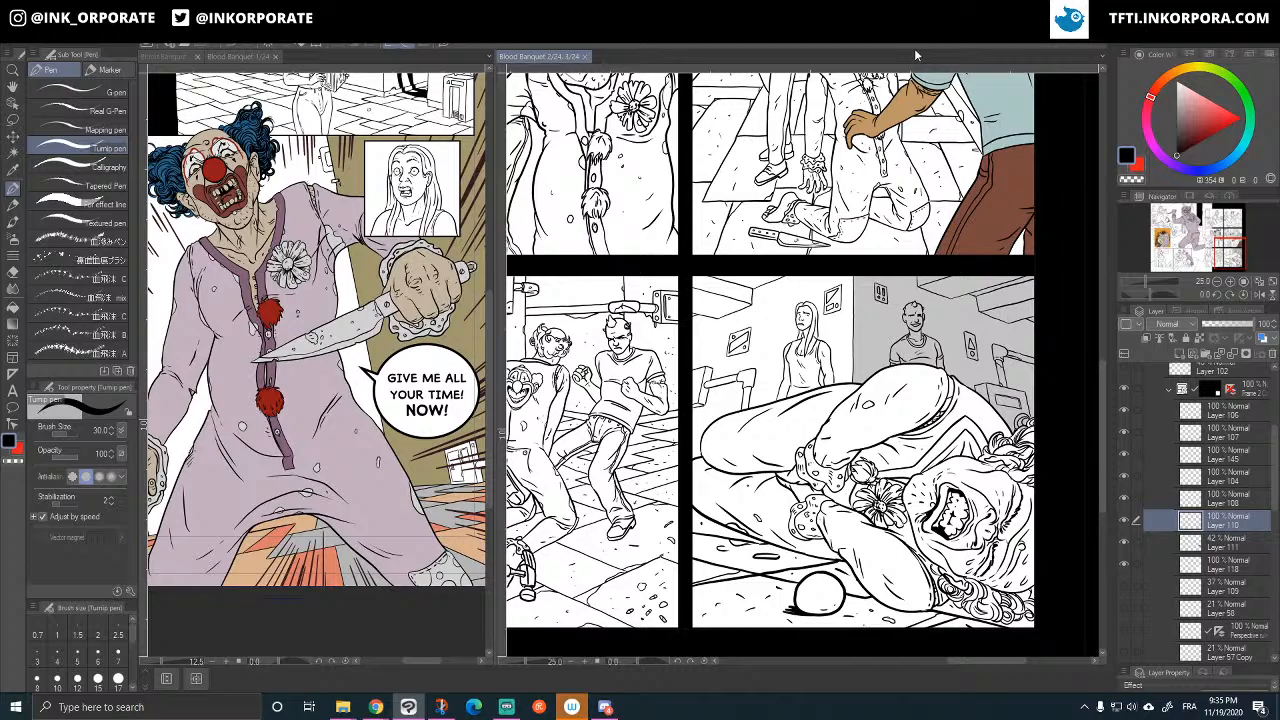
{"action": "key", "text": "ctrl+plus"}
{"action": "key", "text": "ctrl+plus"}
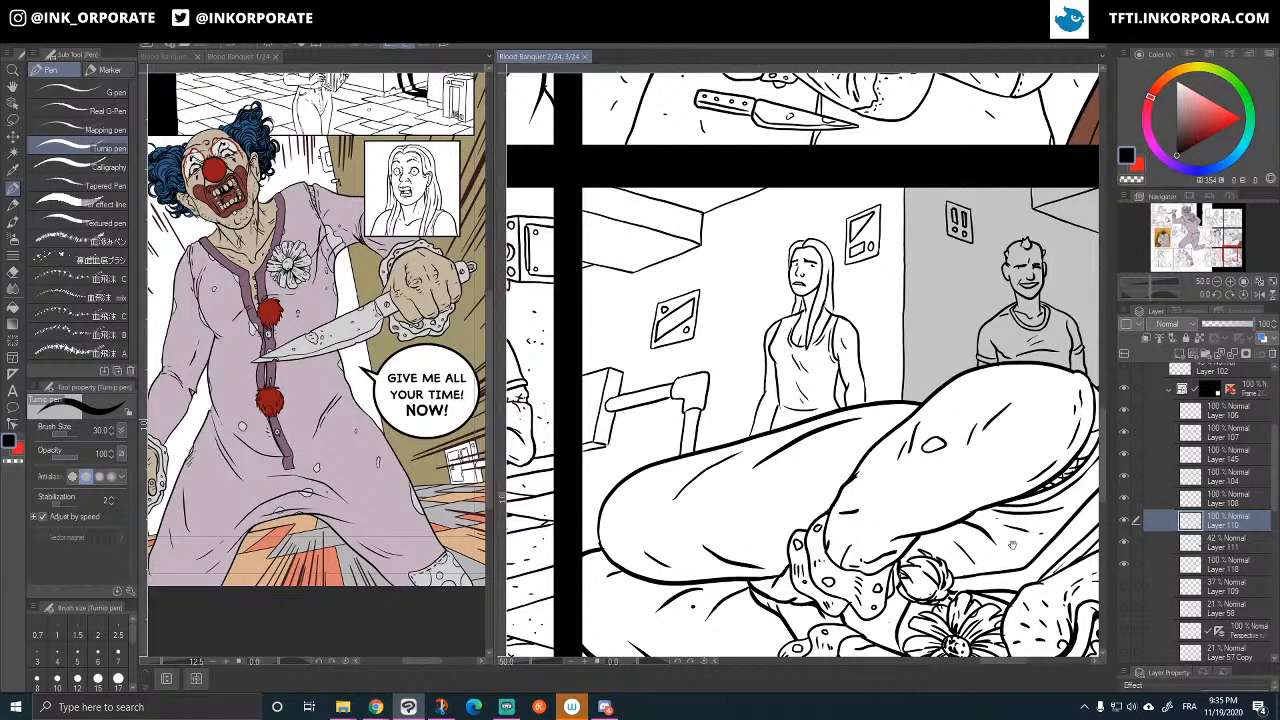
{"action": "left_click_drag", "start_coordinate": [1013, 545], "coordinate": [925, 351]}
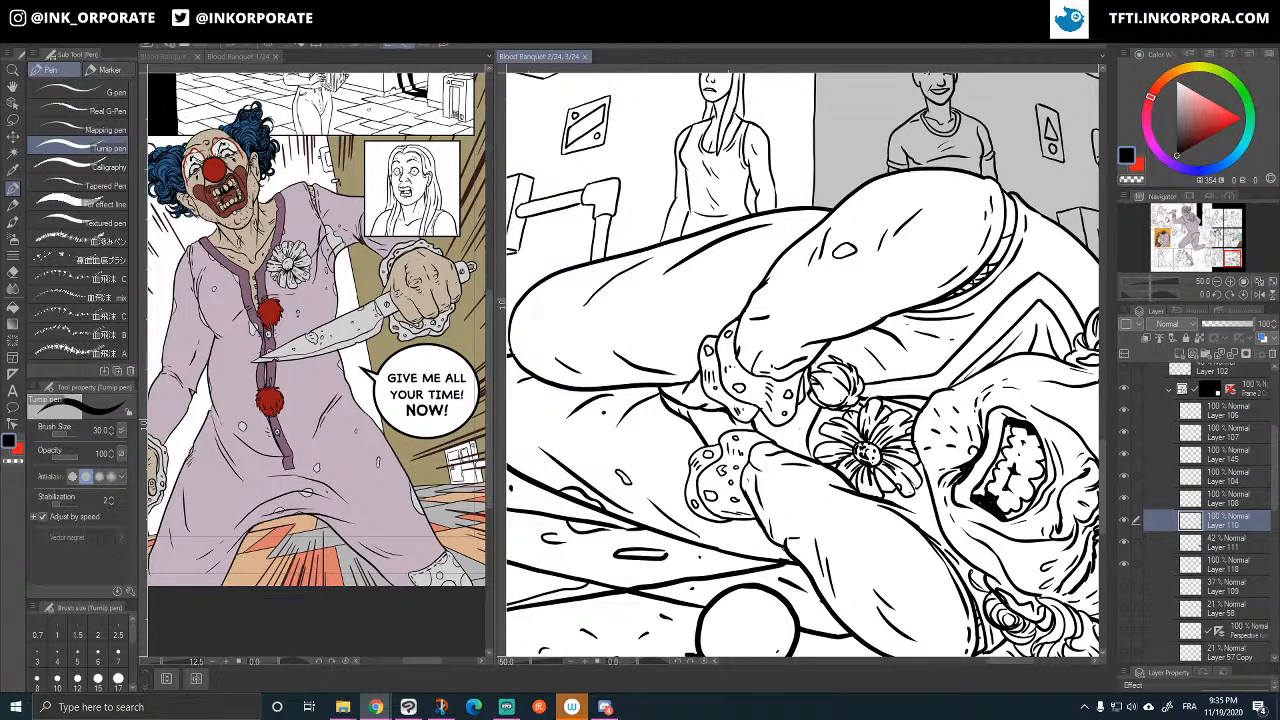
{"action": "left_click", "coordinate": [903, 71]}
{"action": "left_click_drag", "start_coordinate": [1094, 489], "coordinate": [970, 463]}
{"action": "scroll", "coordinate": [962, 458], "scroll_direction": "down", "scroll_amount": 5}
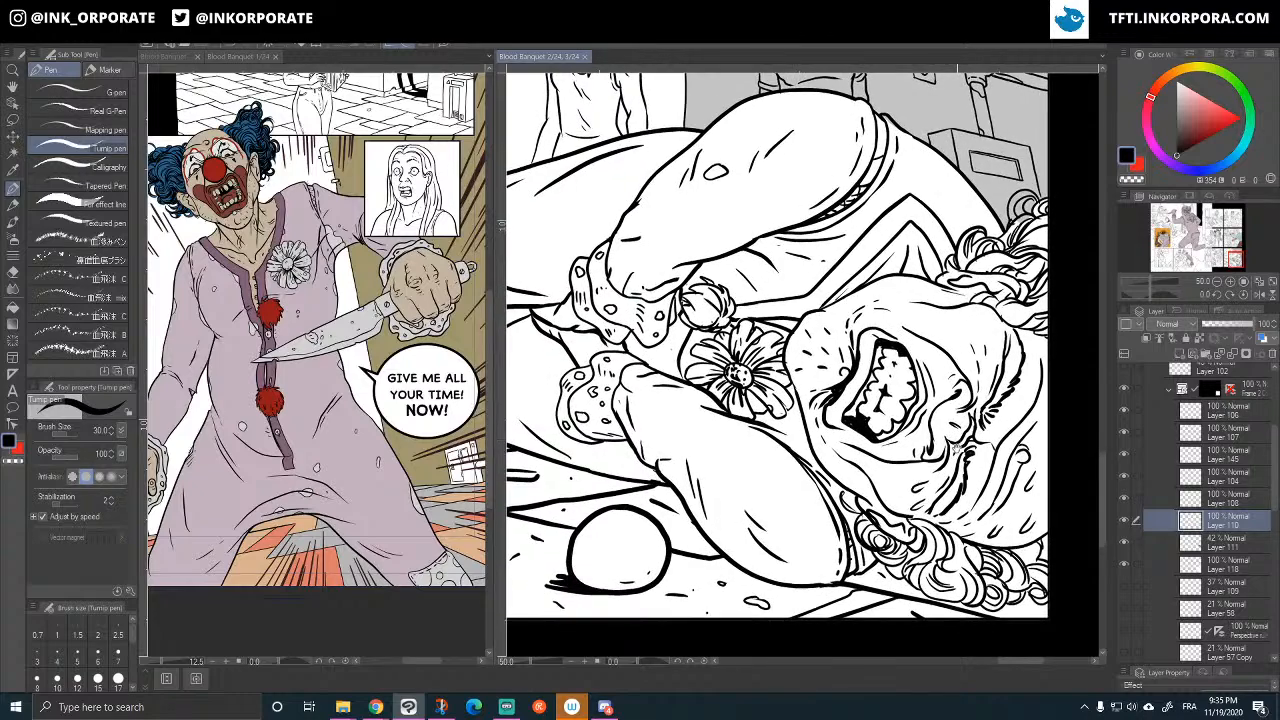
{"action": "scroll", "coordinate": [950, 478], "scroll_direction": "down", "scroll_amount": 2}
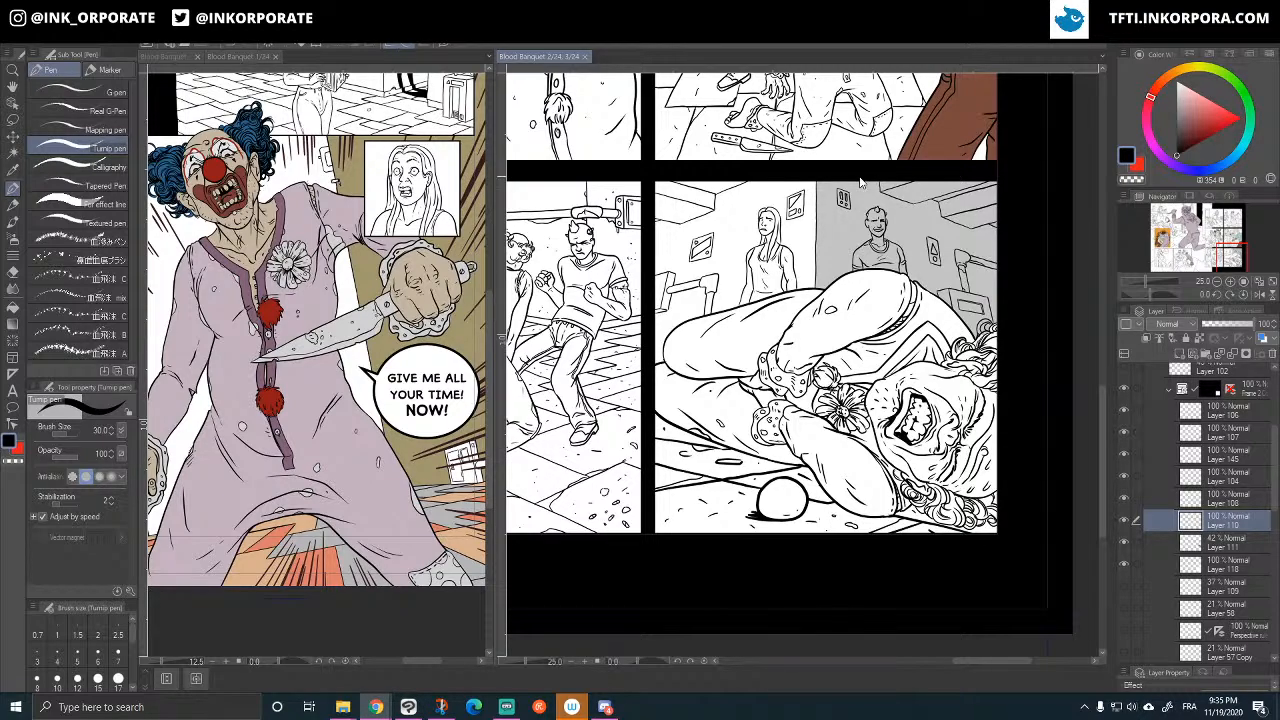
- Examine the finished last panel of page 3 in the context of the neighbouring panels and the spread
{"action": "left_click", "coordinate": [864, 38]}
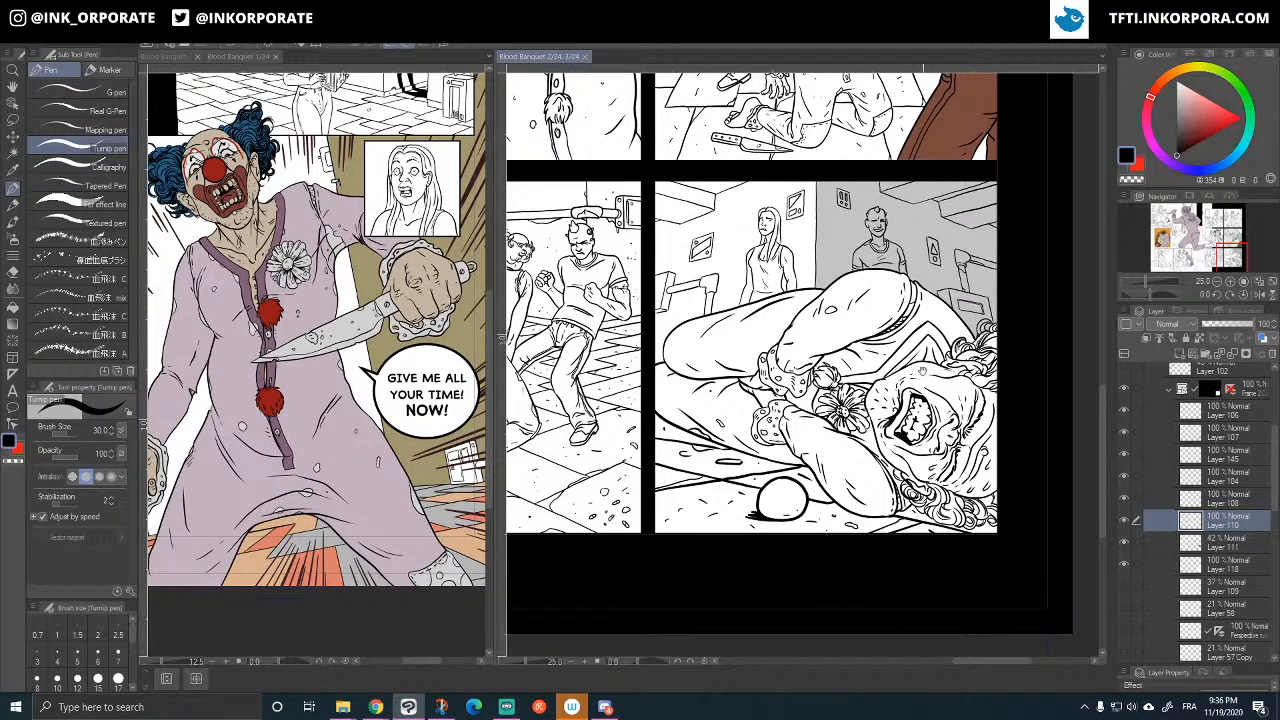
{"action": "left_click_drag", "start_coordinate": [921, 372], "coordinate": [892, 404]}
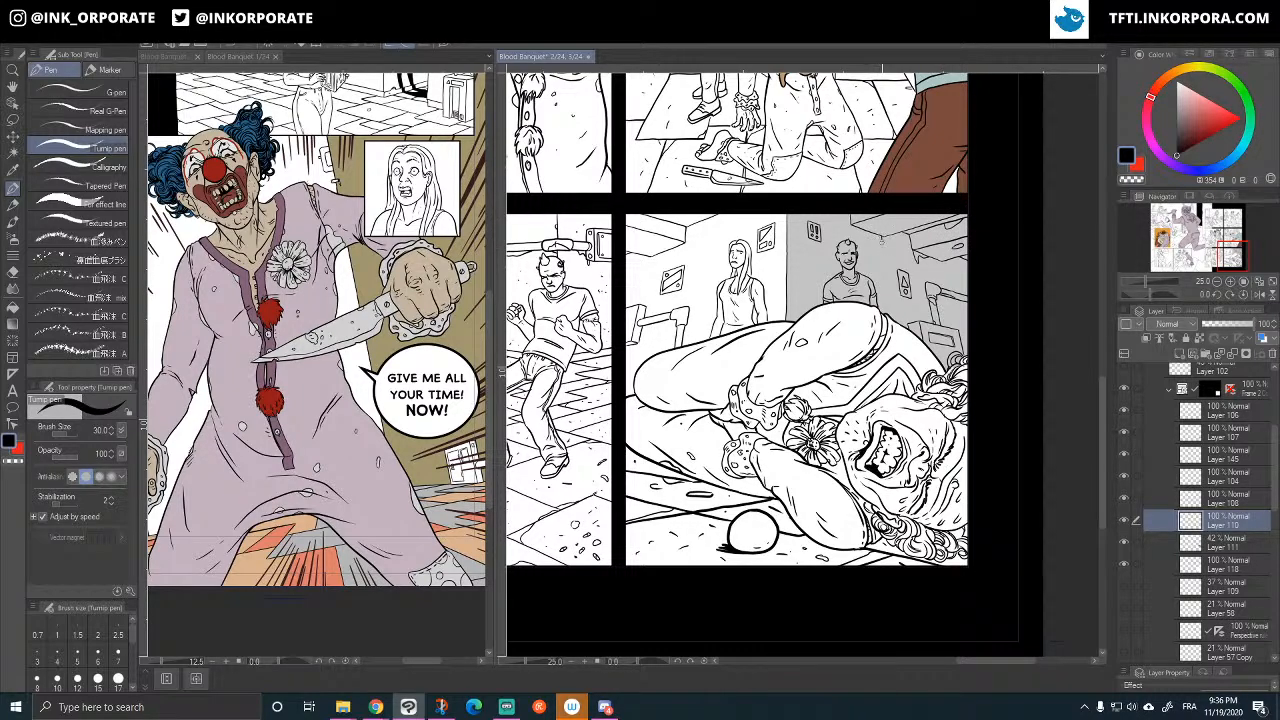
{"action": "left_click_drag", "start_coordinate": [890, 287], "coordinate": [898, 289]}
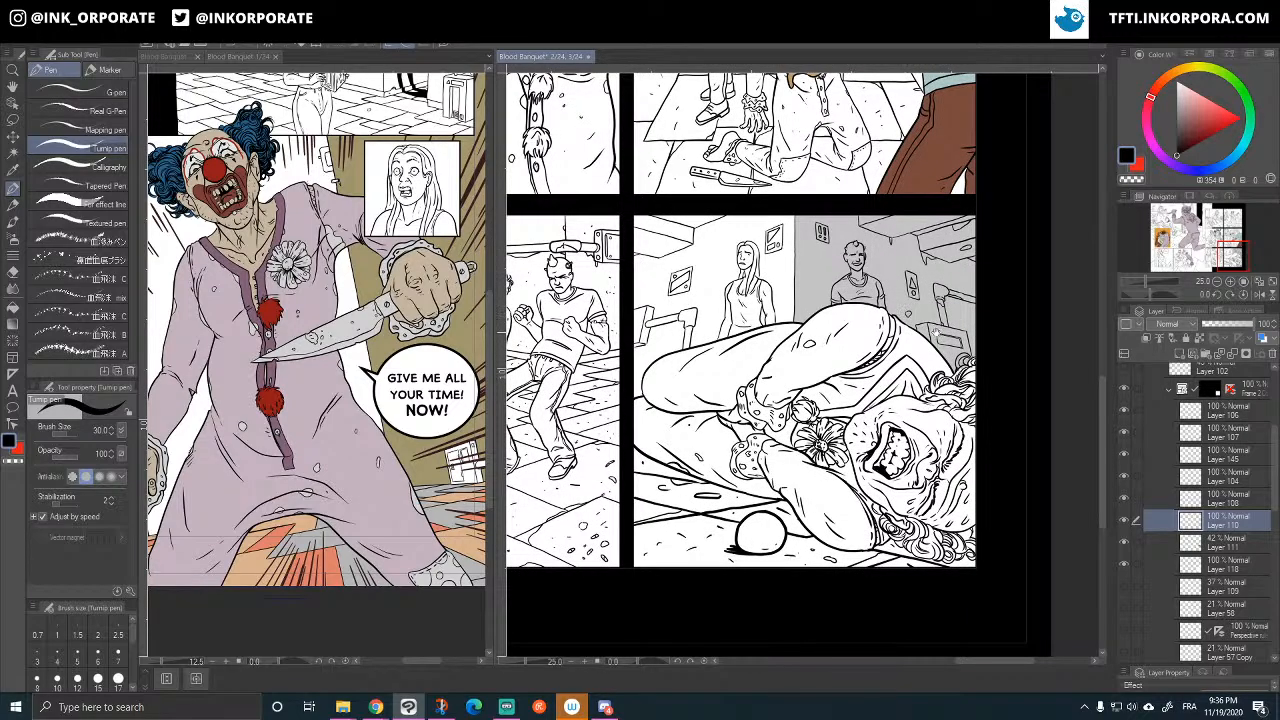
{"action": "left_click_drag", "start_coordinate": [936, 332], "coordinate": [928, 212]}
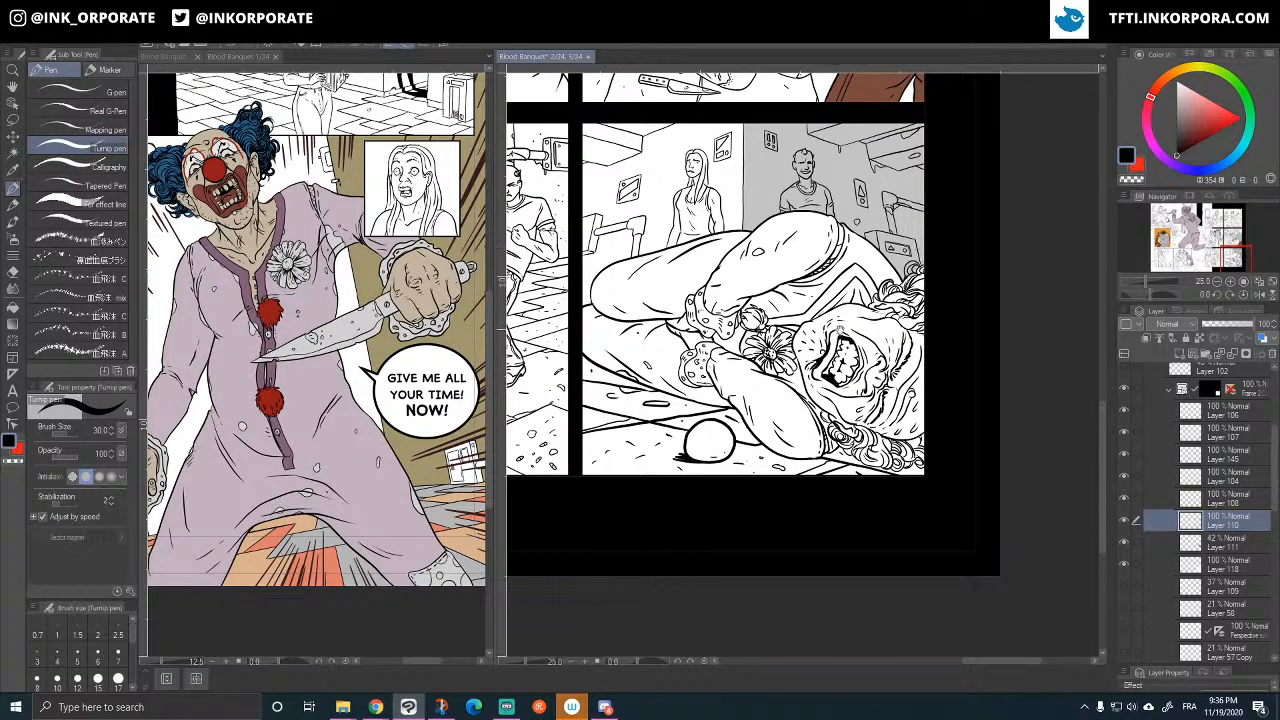
{"action": "left_click_drag", "start_coordinate": [682, 348], "coordinate": [654, 358]}
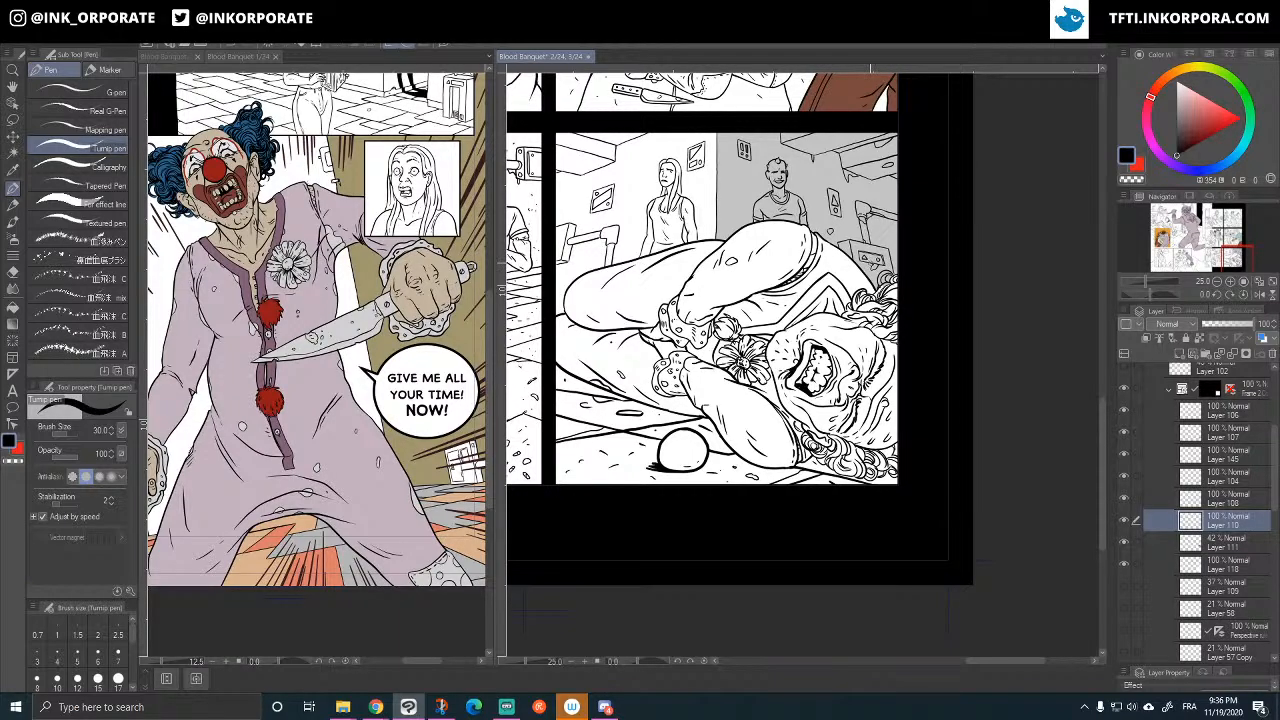
{"action": "left_click_drag", "start_coordinate": [726, 298], "coordinate": [896, 363]}
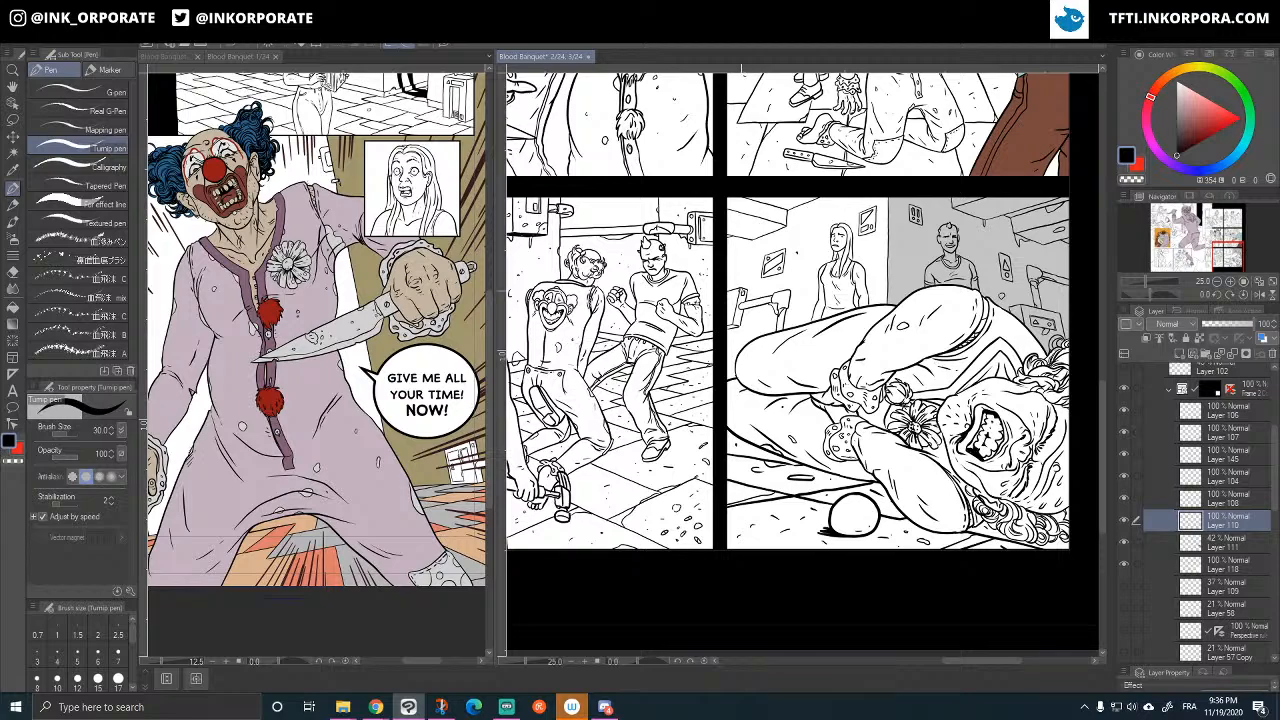
{"action": "left_click_drag", "start_coordinate": [775, 317], "coordinate": [837, 291]}
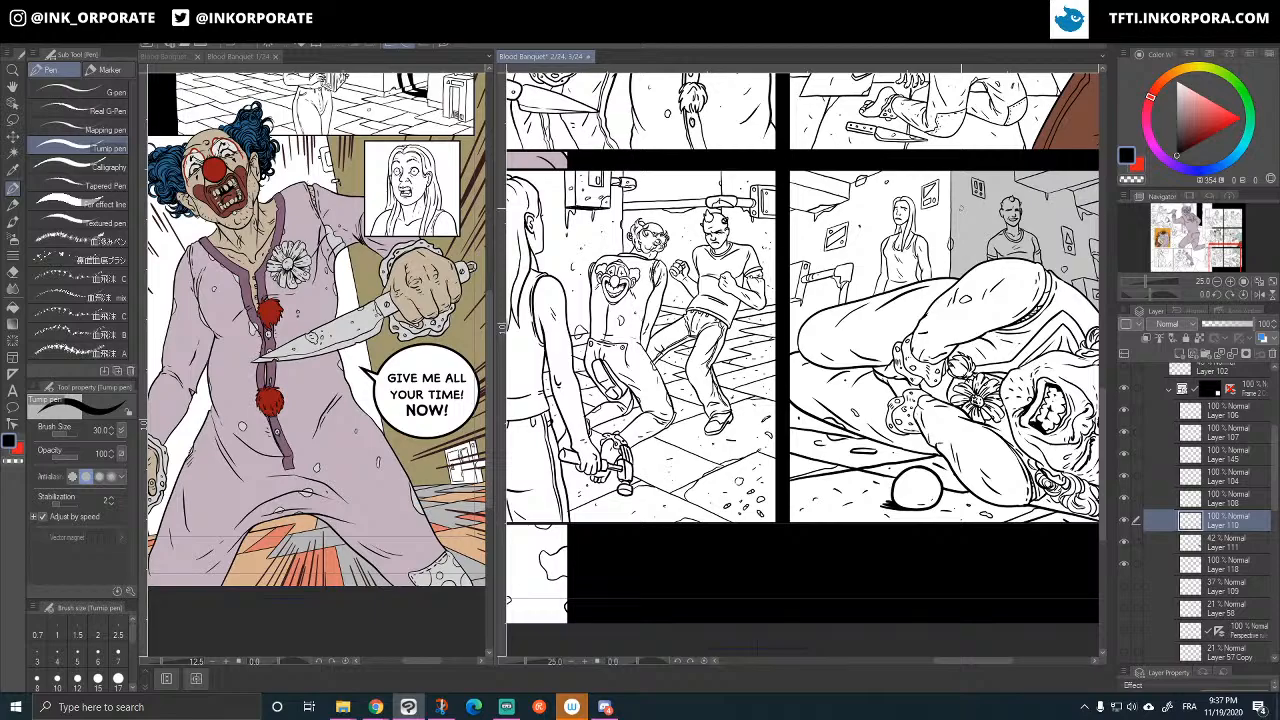
{"action": "scroll", "coordinate": [965, 212], "scroll_direction": "down", "scroll_amount": 2}
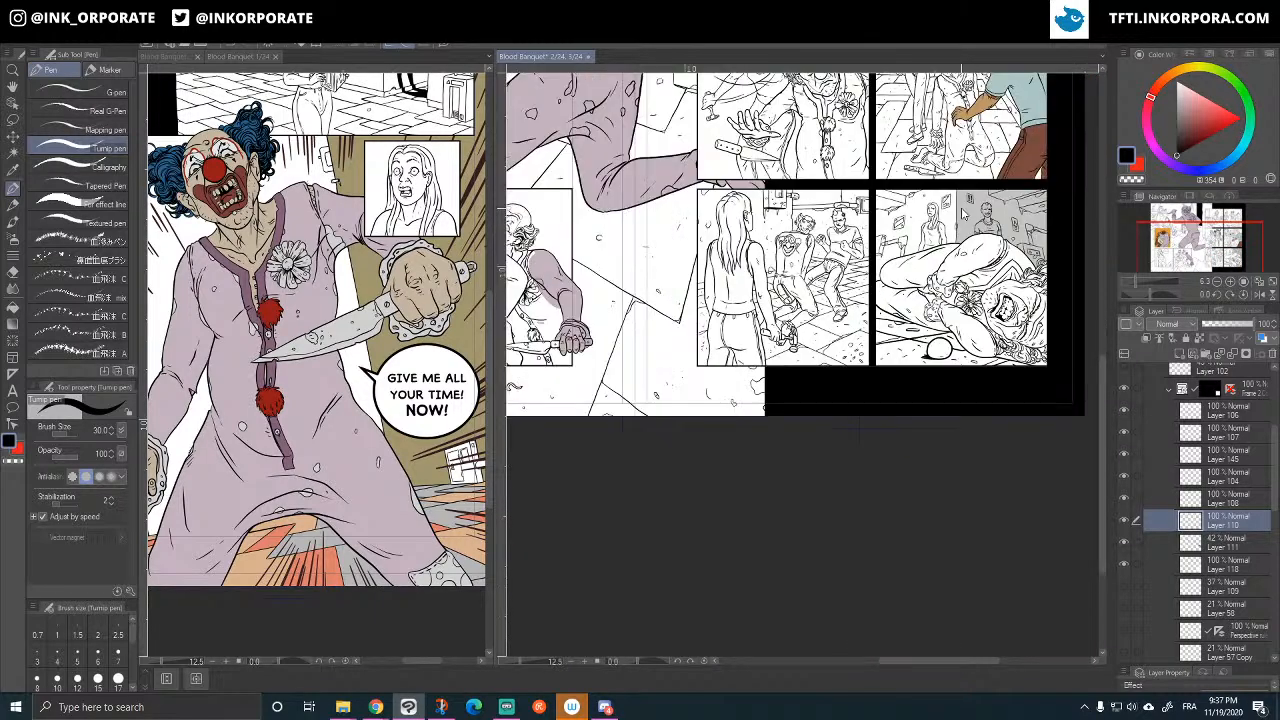
{"action": "scroll", "coordinate": [963, 210], "scroll_direction": "up", "scroll_amount": 2}
{"action": "left_click_drag", "start_coordinate": [963, 210], "coordinate": [728, 307]}
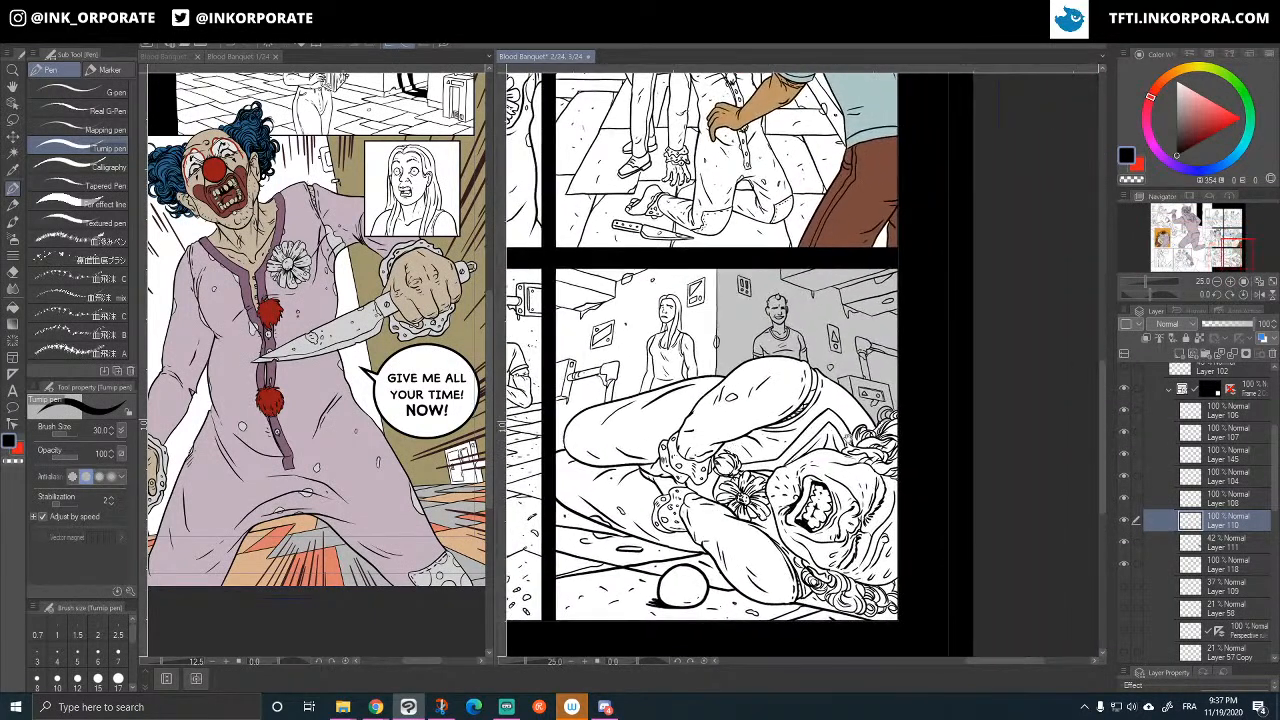
{"action": "left_click_drag", "start_coordinate": [848, 438], "coordinate": [856, 435]}
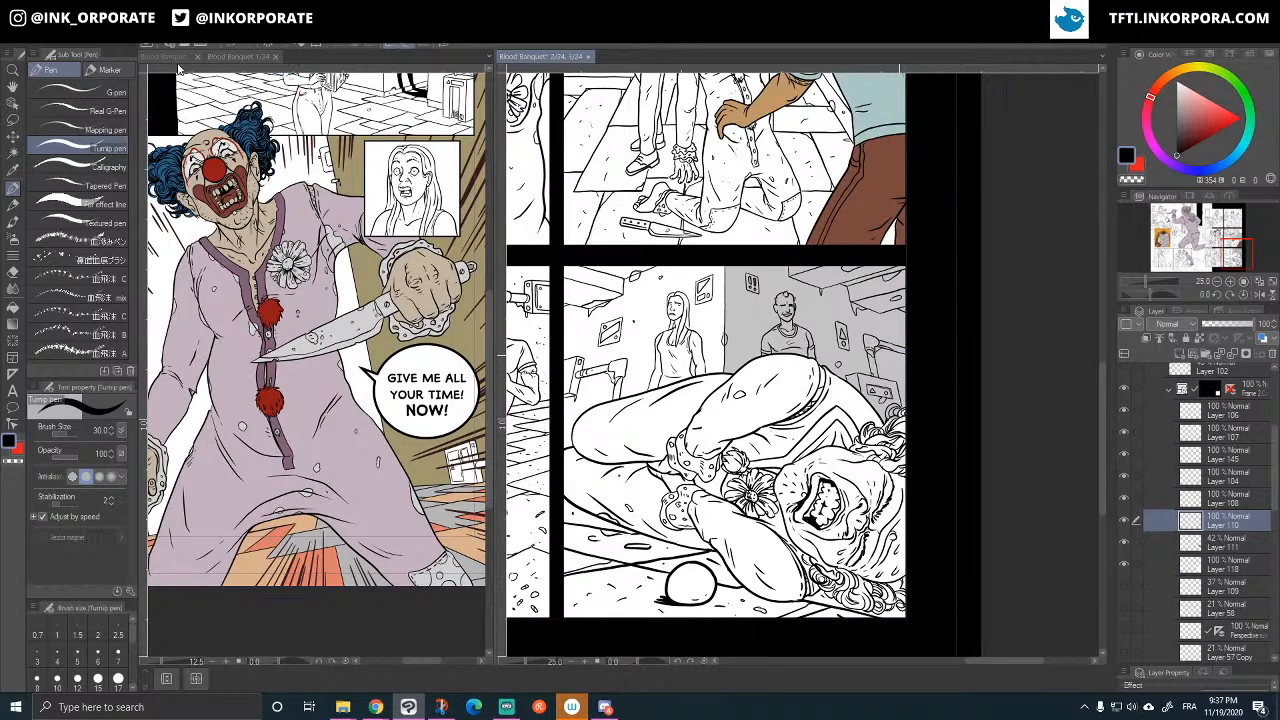
- Save the spread of pages 2 and 3 and show the comic's page overview beside it
{"action": "key", "text": "ctrl+s"}
{"action": "left_click", "coordinate": [178, 57]}
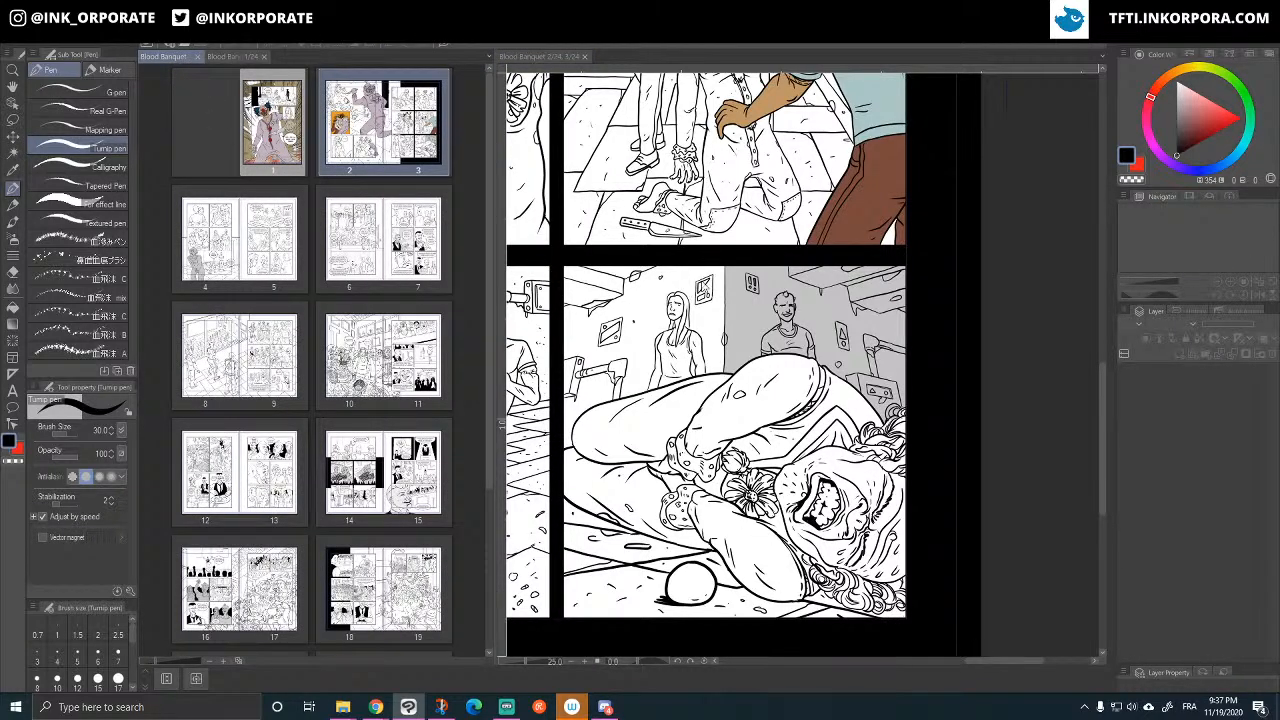
{"action": "left_click", "coordinate": [600, 238]}
{"action": "left_click_drag", "start_coordinate": [613, 403], "coordinate": [807, 277]}
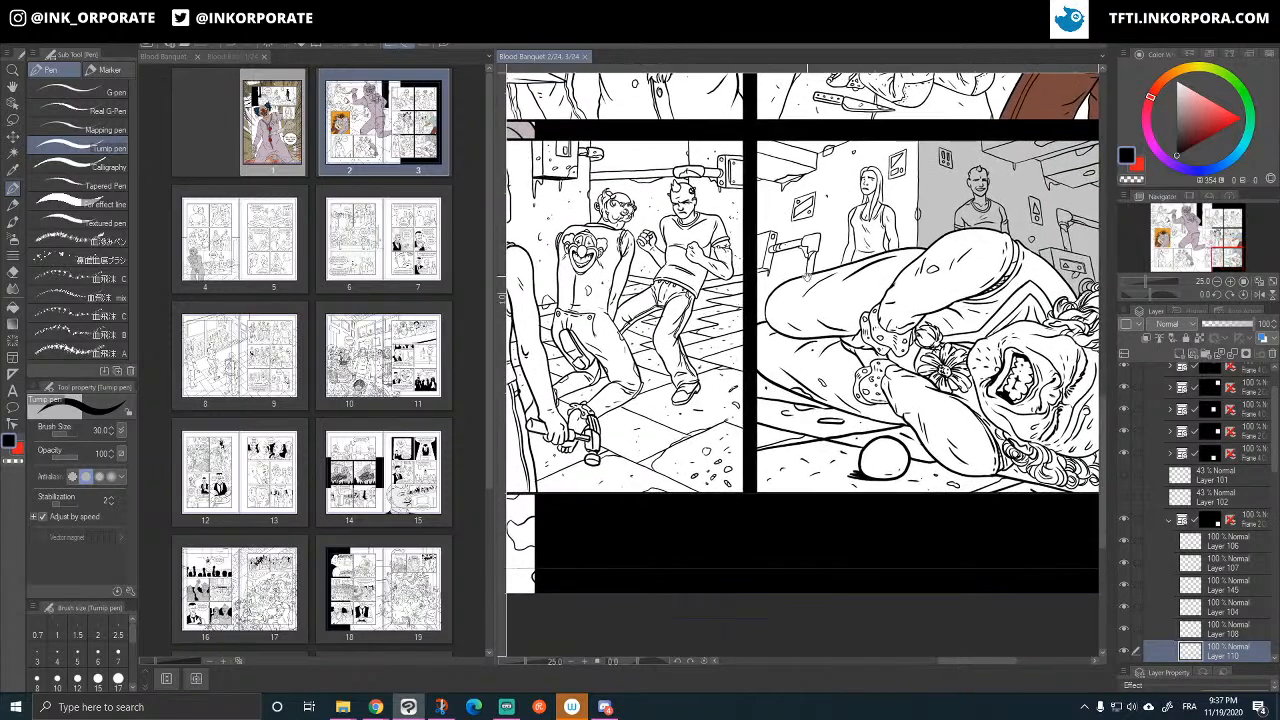
- Identify the clown gown's line layer by toggling layer visibility, make Layer 145 active and ink a short contour on the gown's rounded left end
{"action": "left_click", "coordinate": [1124, 541]}
{"action": "left_click", "coordinate": [1124, 563]}
{"action": "left_click", "coordinate": [1124, 563]}
{"action": "left_click", "coordinate": [1124, 584]}
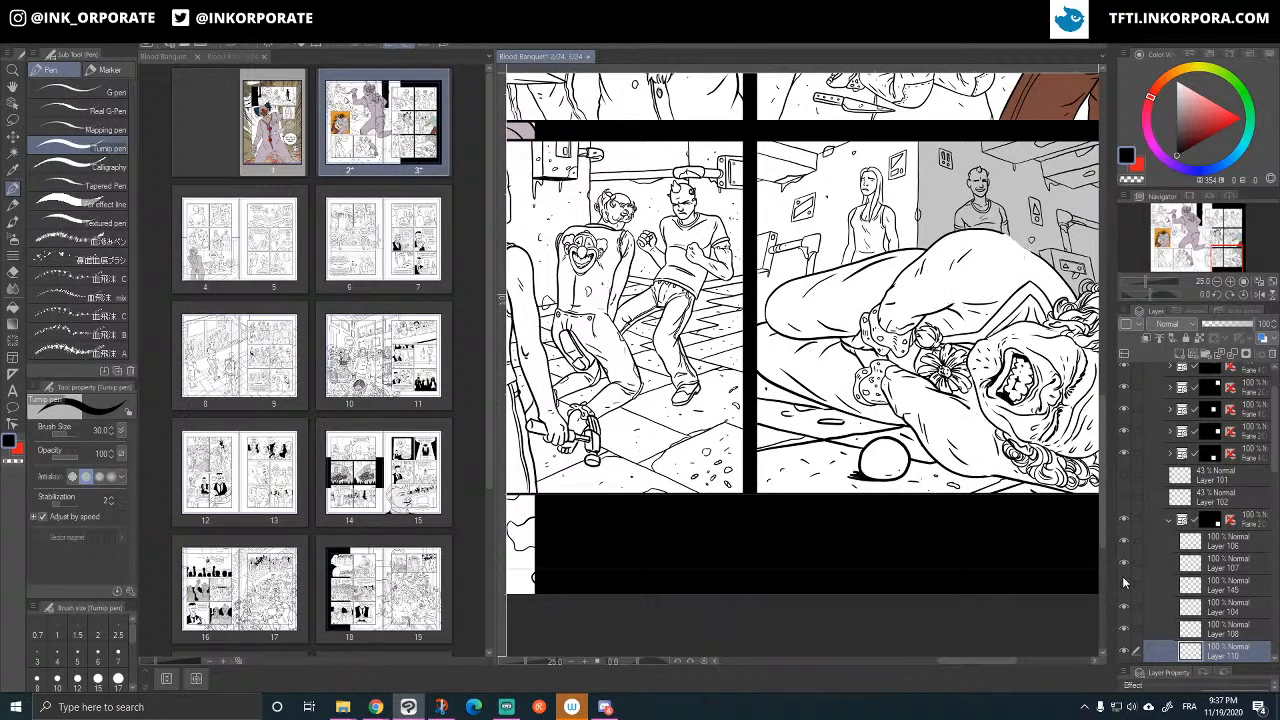
{"action": "left_click", "coordinate": [1124, 583]}
{"action": "left_click", "coordinate": [1124, 585]}
{"action": "left_click", "coordinate": [1124, 585]}
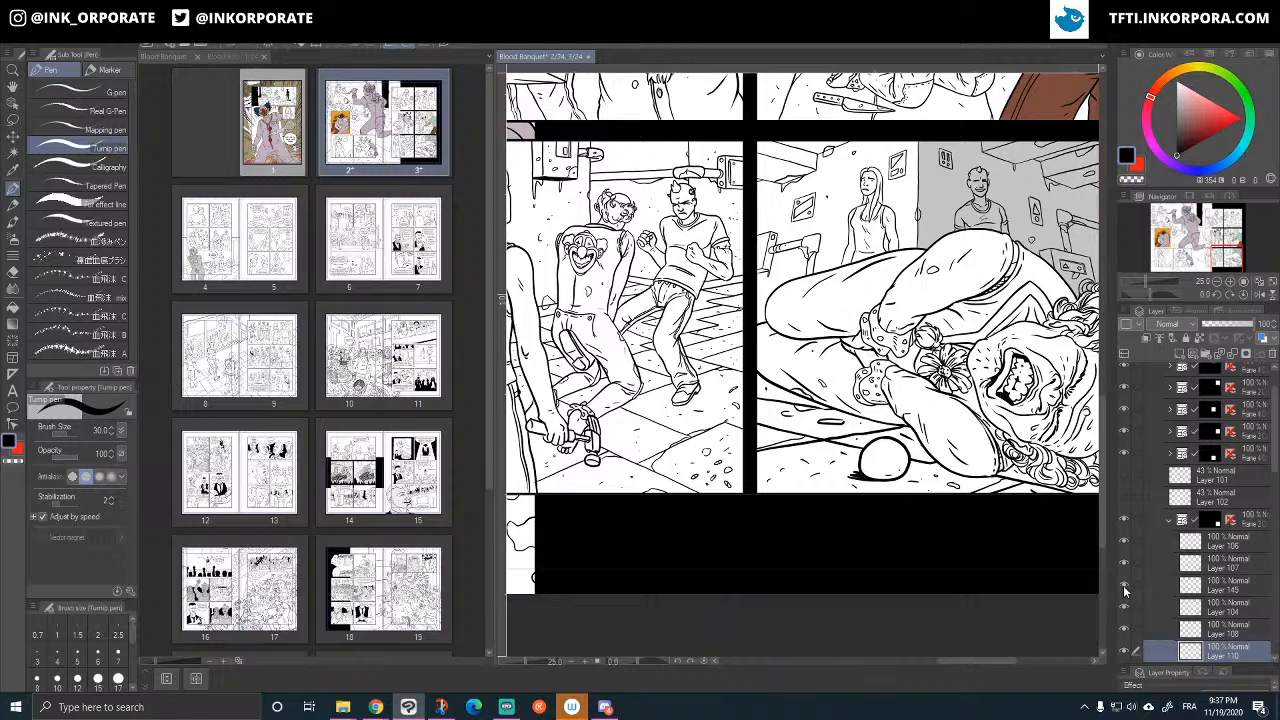
{"action": "left_click", "coordinate": [1215, 588]}
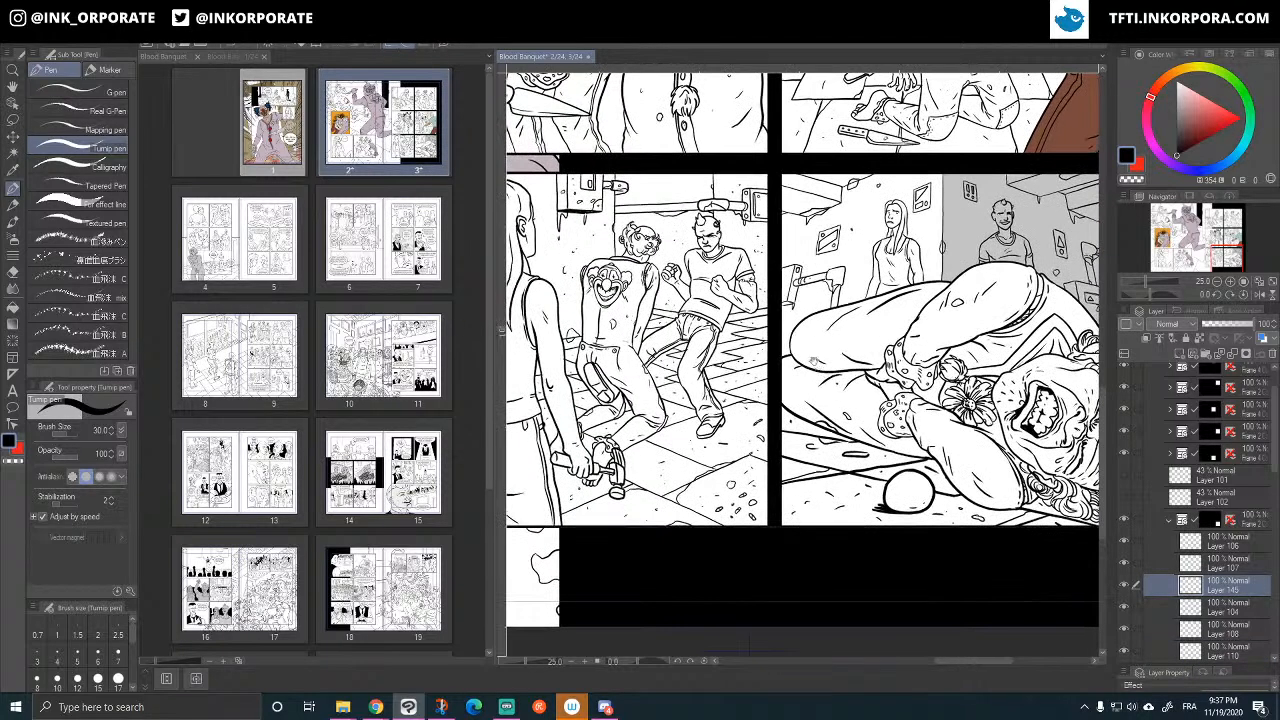
{"action": "left_click_drag", "start_coordinate": [805, 358], "coordinate": [797, 326]}
- Open the spread of pages 4 and 5 and examine the upper panels of page 4
{"action": "double_click", "coordinate": [277, 240]}
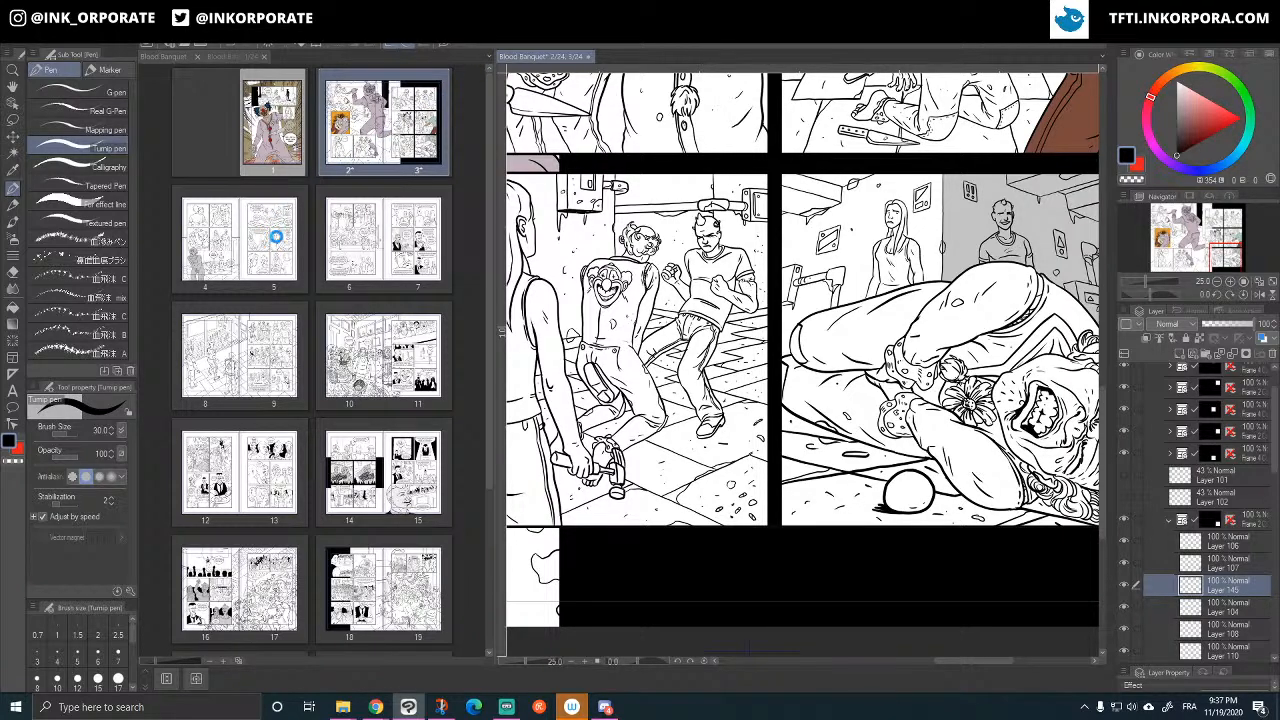
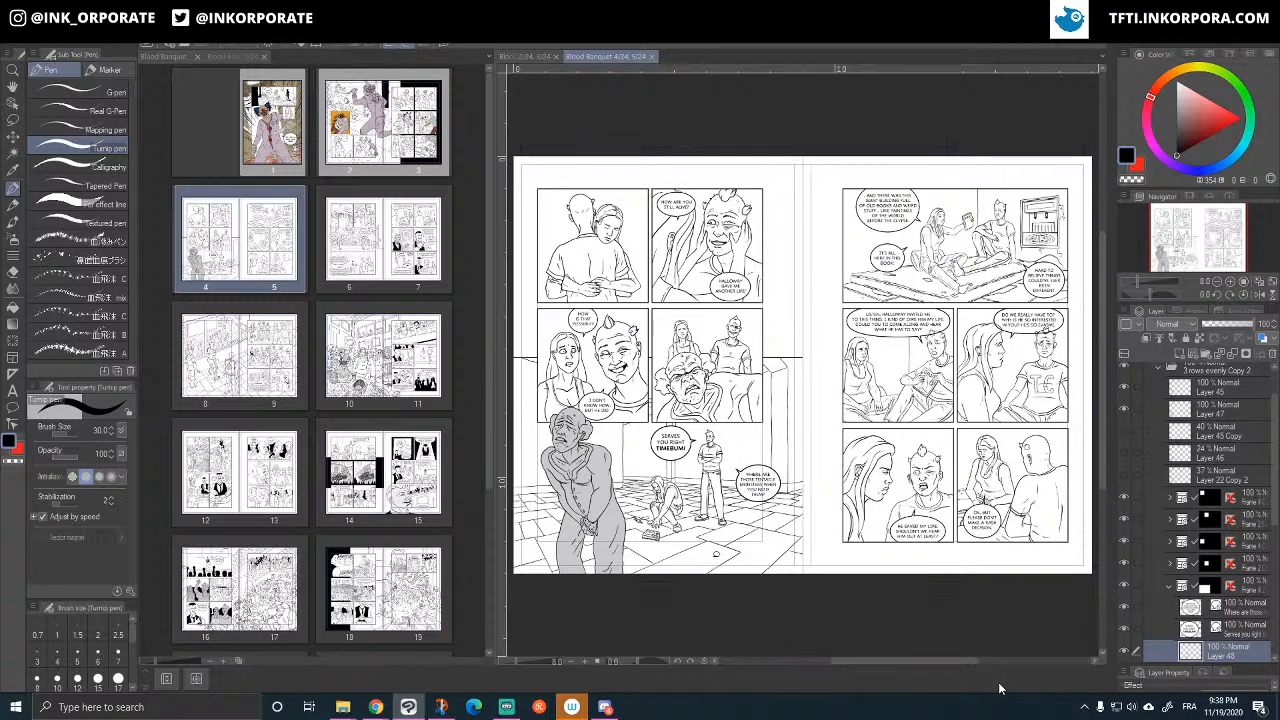
{"action": "scroll", "coordinate": [597, 77], "scroll_direction": "up", "scroll_amount": 4}
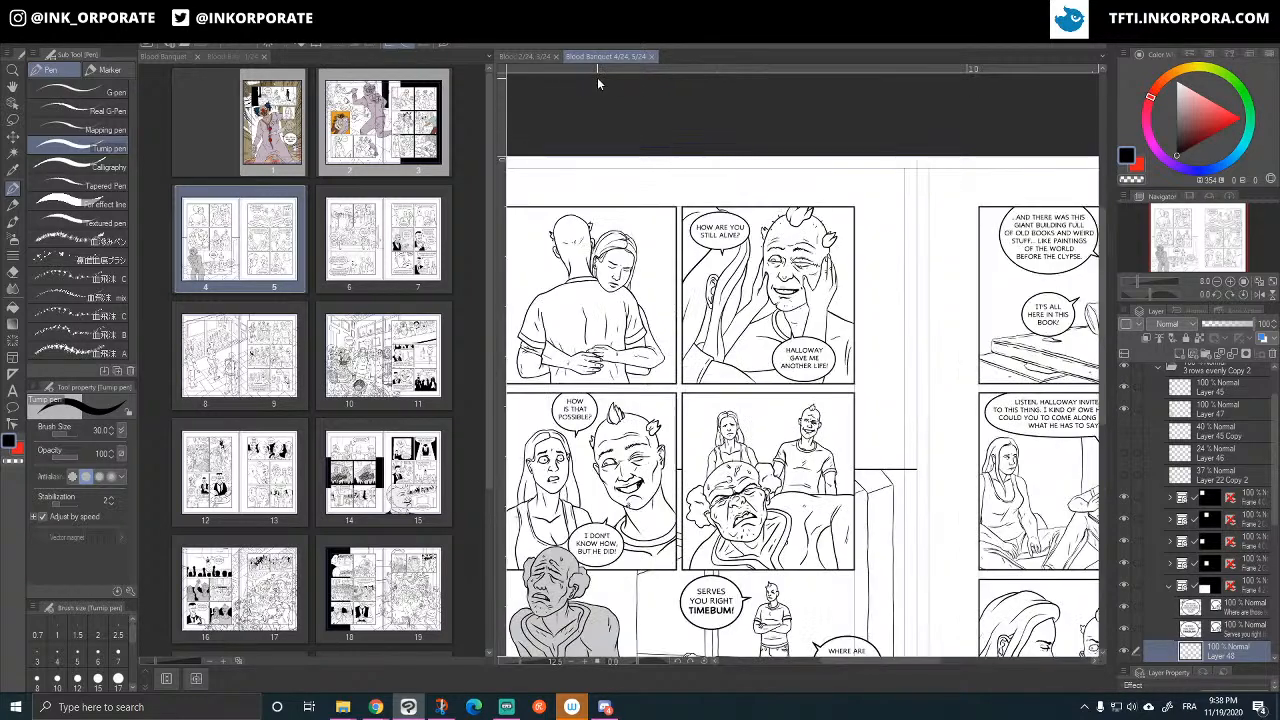
{"action": "left_click_drag", "start_coordinate": [737, 589], "coordinate": [956, 362]}
{"action": "left_click_drag", "start_coordinate": [889, 456], "coordinate": [865, 567]}
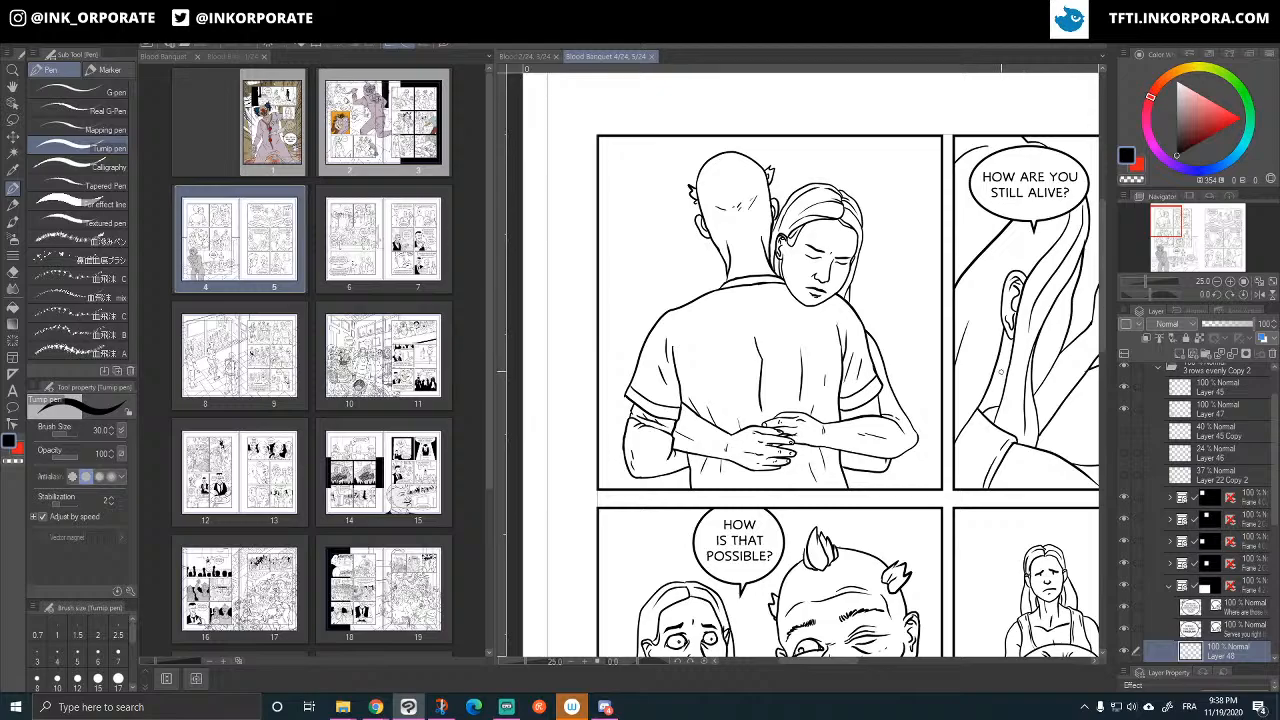
{"action": "mouse_move", "coordinate": [964, 512]}
{"action": "left_mouse_down"}
{"action": "mouse_move", "coordinate": [892, 514]}
{"action": "mouse_move", "coordinate": [873, 528]}
{"action": "left_mouse_up"}
{"action": "left_click_drag", "start_coordinate": [878, 589], "coordinate": [854, 395]}
{"action": "scroll", "coordinate": [939, 419], "scroll_direction": "down", "scroll_amount": 2}
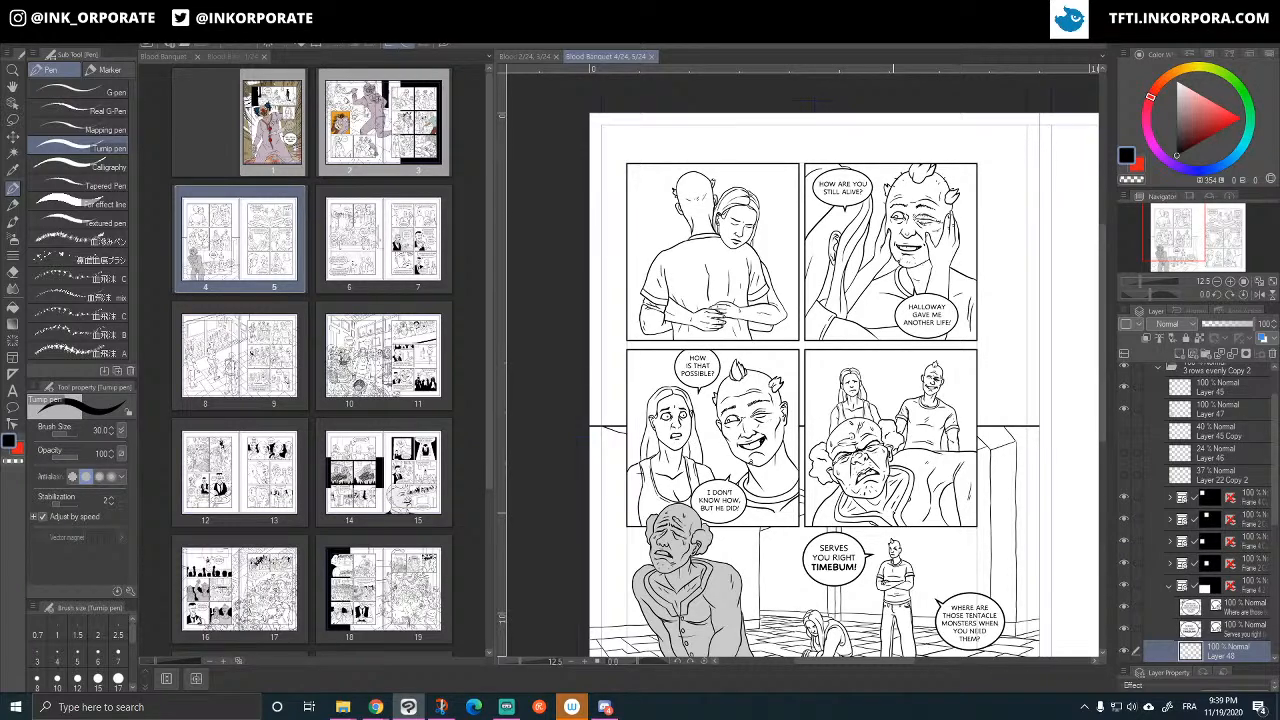
- Identify the frame folder of page 4's "How is that possible?" panel by toggling visibility and expand its layers
{"action": "left_click", "coordinate": [1124, 520]}
{"action": "left_click", "coordinate": [1124, 520]}
{"action": "left_click", "coordinate": [1124, 541]}
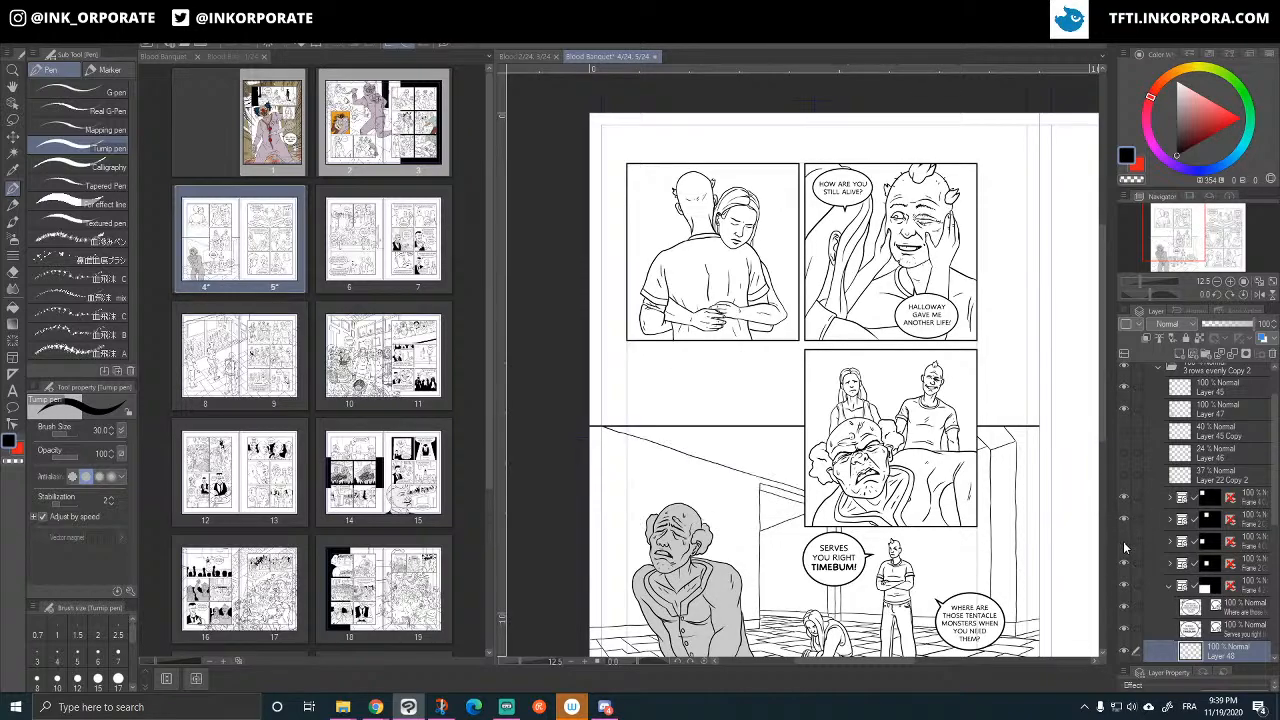
{"action": "left_click", "coordinate": [1124, 541]}
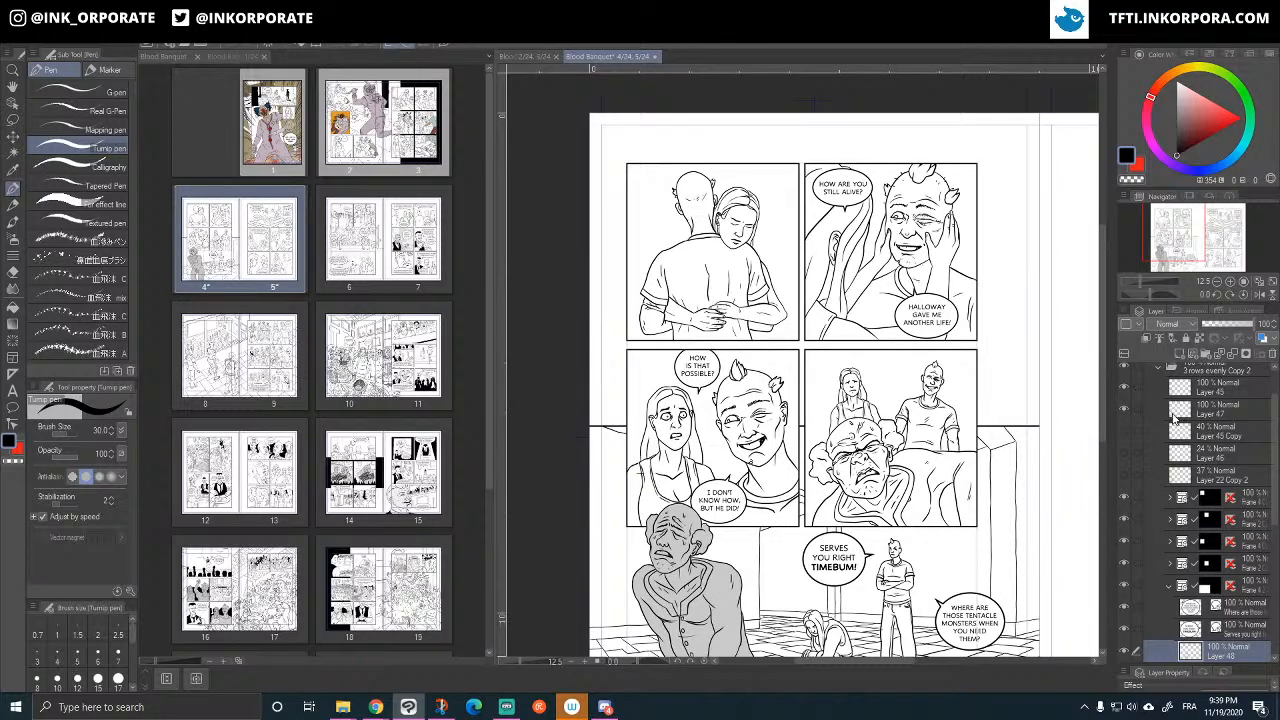
{"action": "left_click", "coordinate": [1172, 543]}
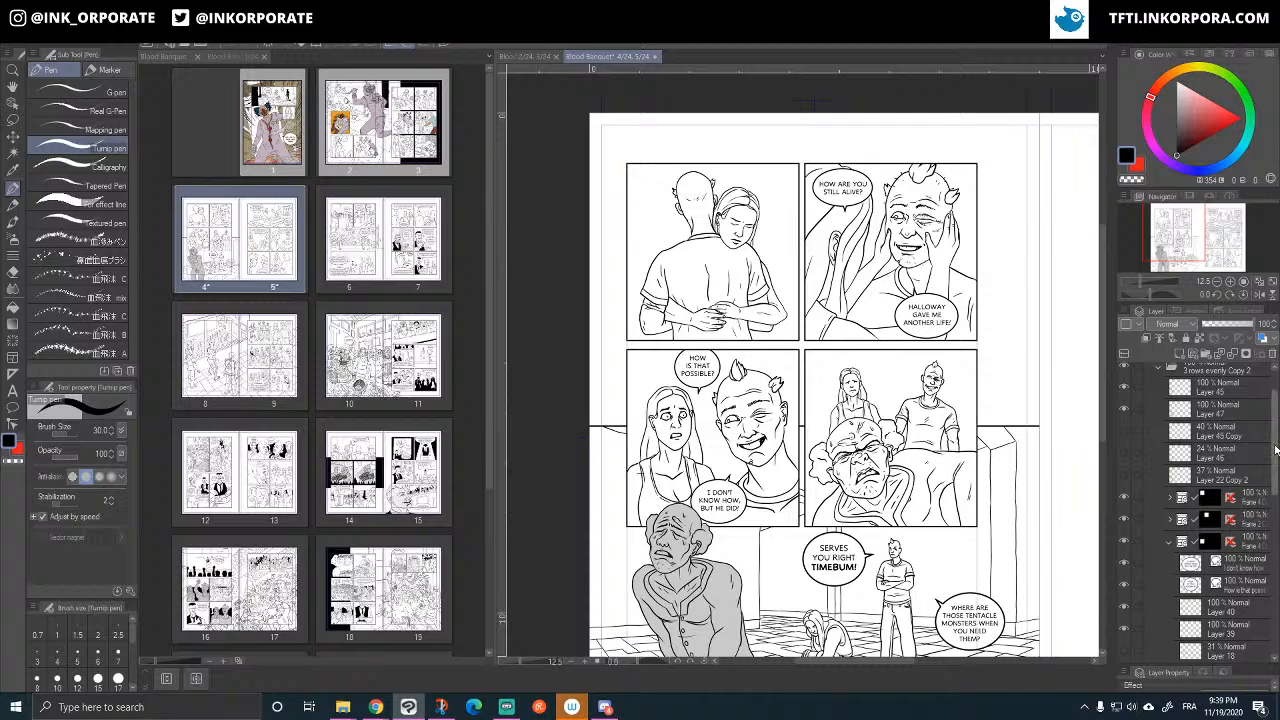
{"action": "scroll", "coordinate": [1275, 512], "scroll_direction": "down", "scroll_amount": 3}
{"action": "left_click_drag", "start_coordinate": [1275, 513], "coordinate": [1268, 510]}
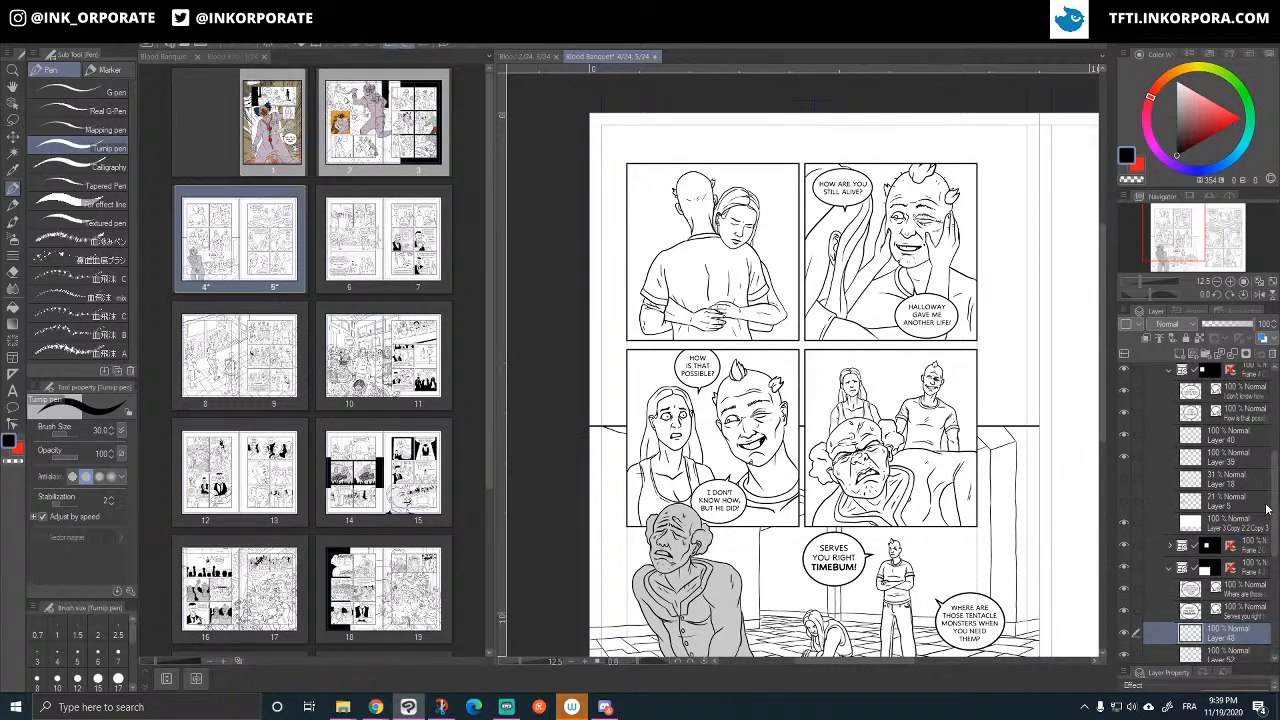
{"action": "scroll", "coordinate": [1268, 510], "scroll_direction": "up", "scroll_amount": 5}
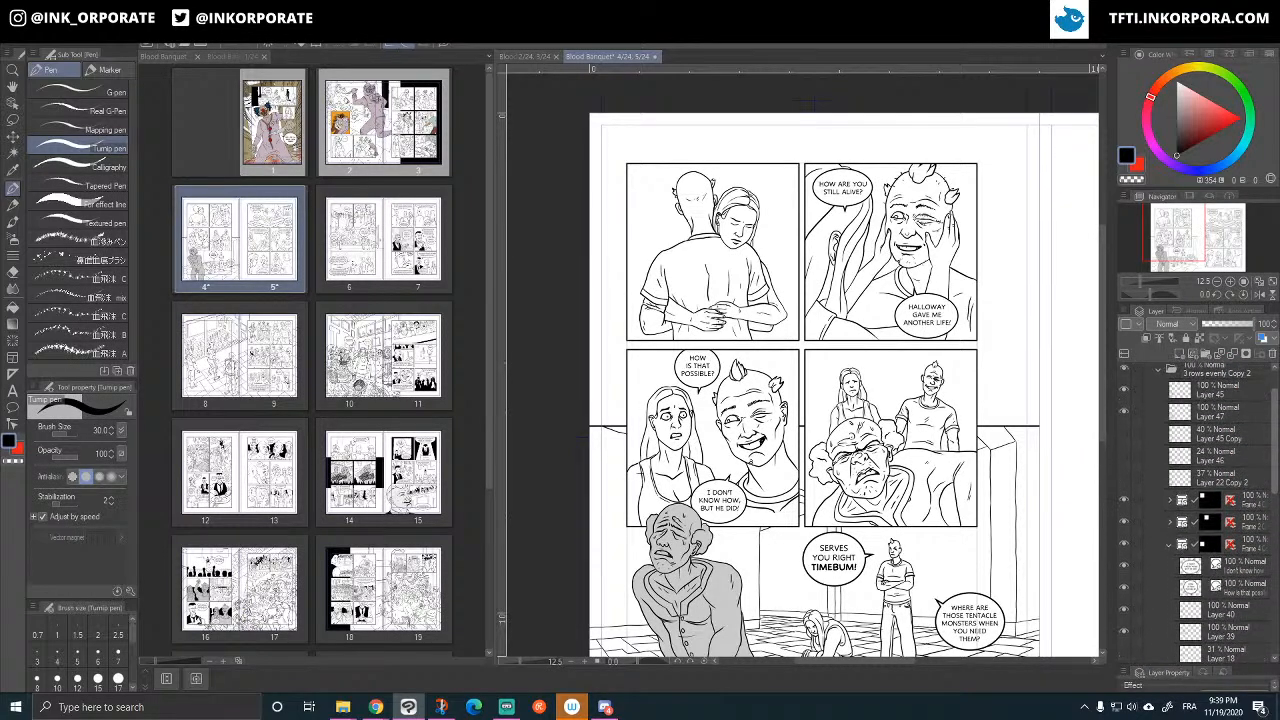
{"action": "scroll", "coordinate": [1184, 453], "scroll_direction": "down", "scroll_amount": 2}
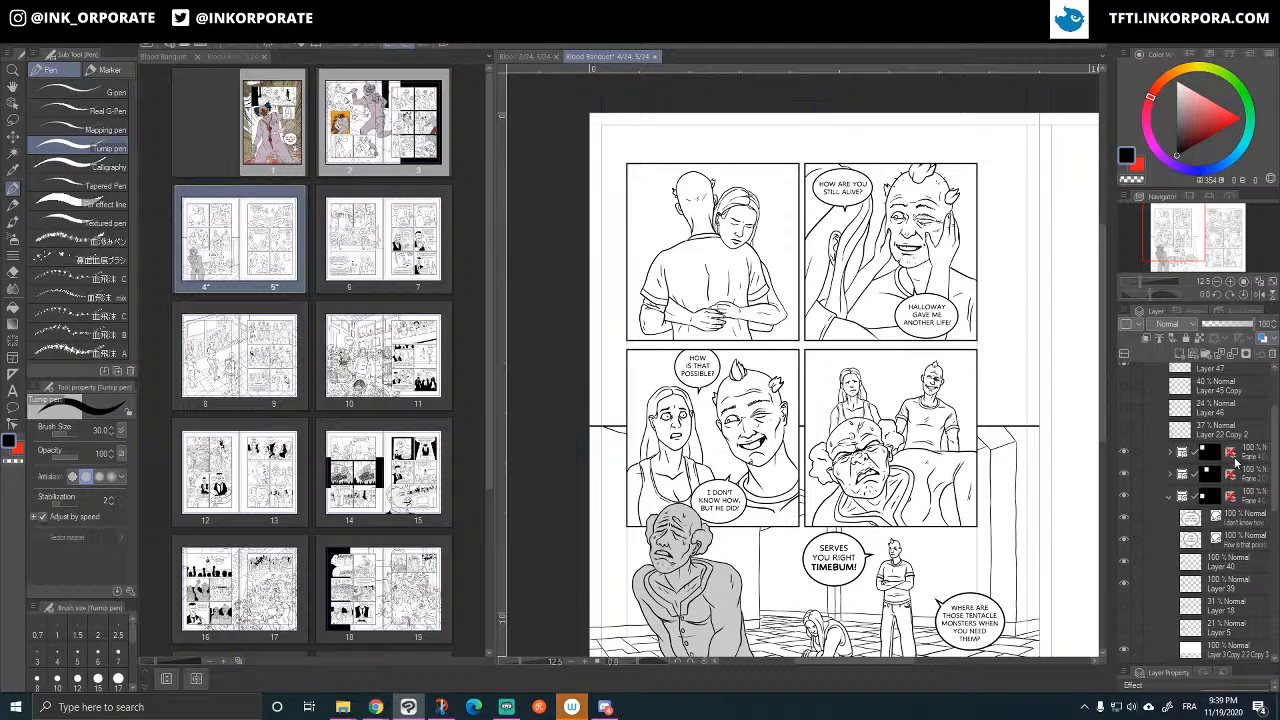
{"action": "left_click", "coordinate": [1172, 455]}
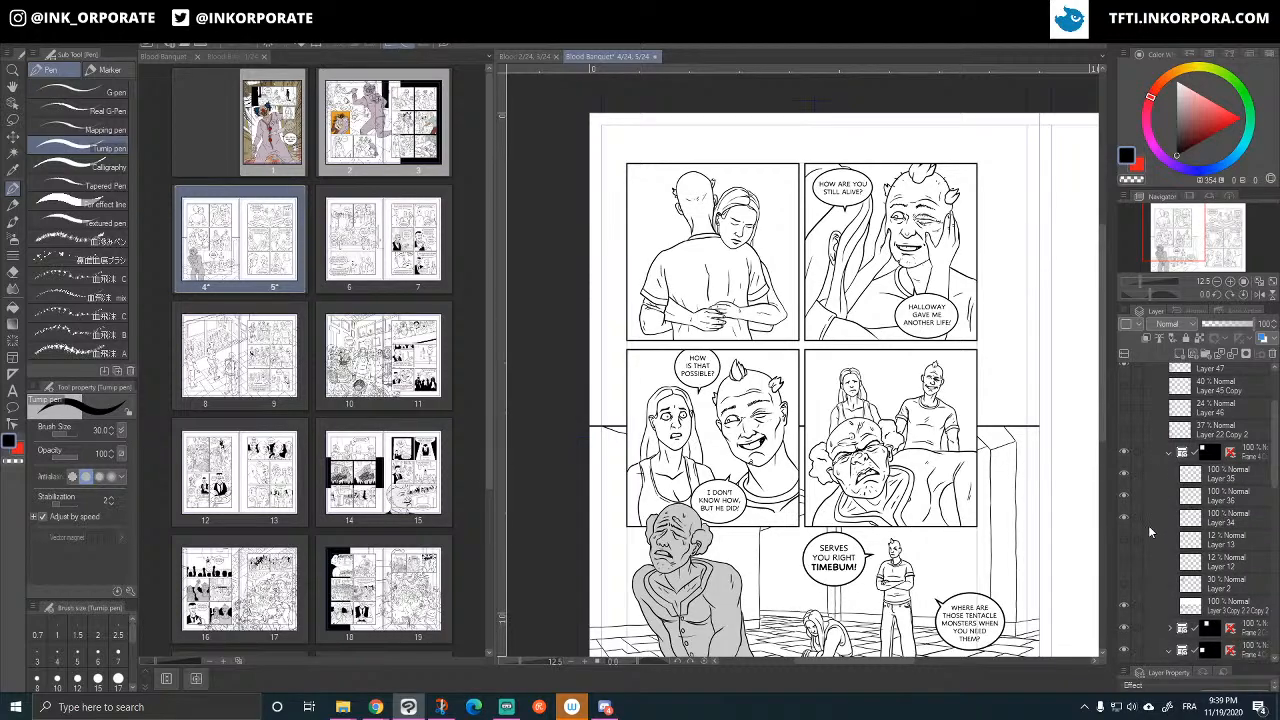
{"action": "left_click", "coordinate": [1171, 456]}
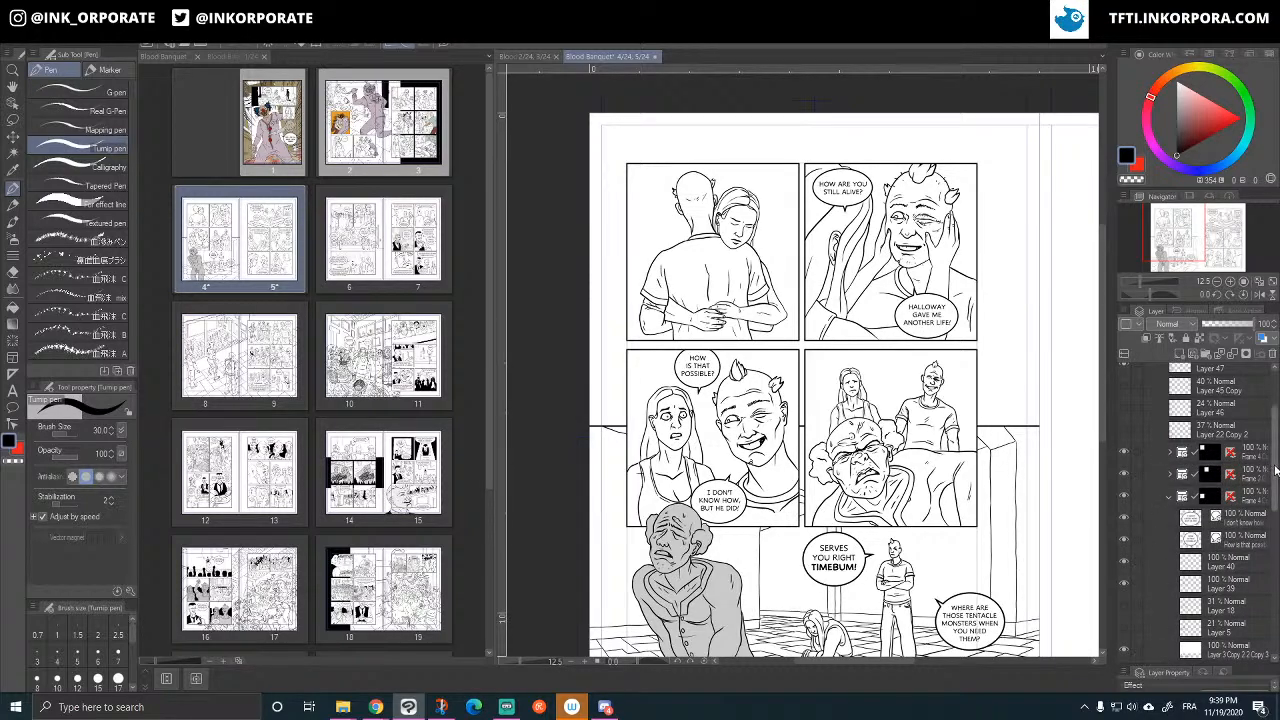
{"action": "left_click_drag", "start_coordinate": [1274, 467], "coordinate": [1275, 498]}
- Identify the smiling man's layer, Layer 39, by toggling visibility and lower its opacity to 49%
{"action": "left_click", "coordinate": [1124, 475]}
{"action": "left_click", "coordinate": [1124, 478]}
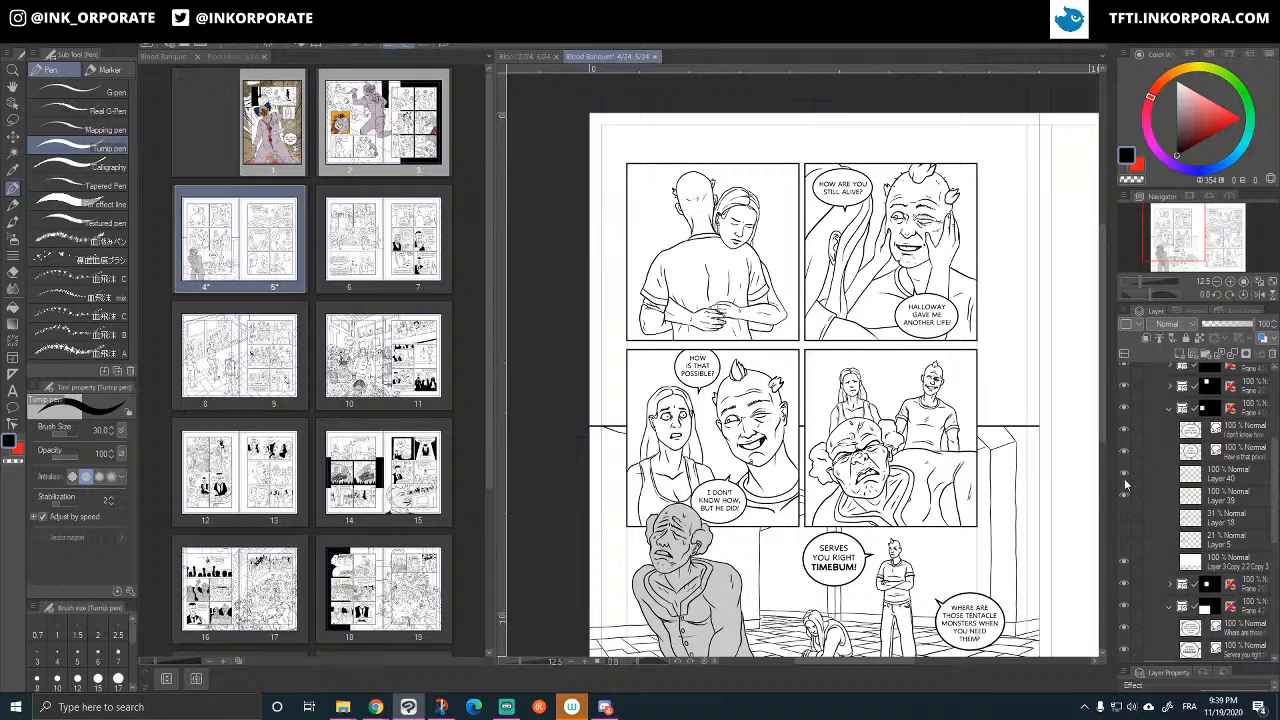
{"action": "left_click", "coordinate": [1125, 495]}
{"action": "left_click", "coordinate": [1125, 495]}
{"action": "left_click", "coordinate": [1228, 500]}
{"action": "left_click", "coordinate": [1227, 326]}
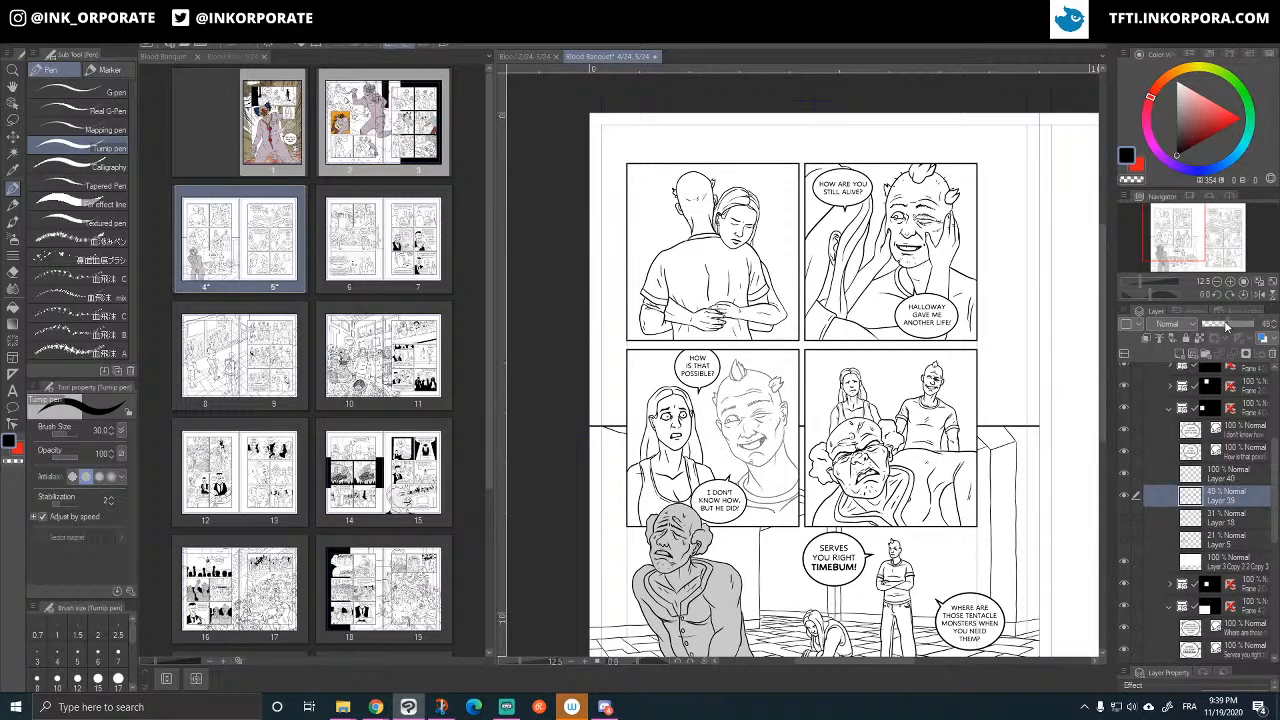
- Enlarge the page overview and bring page 4's lower panels into view as a reference beside the spread
{"action": "key", "text": "ctrl+plus"}
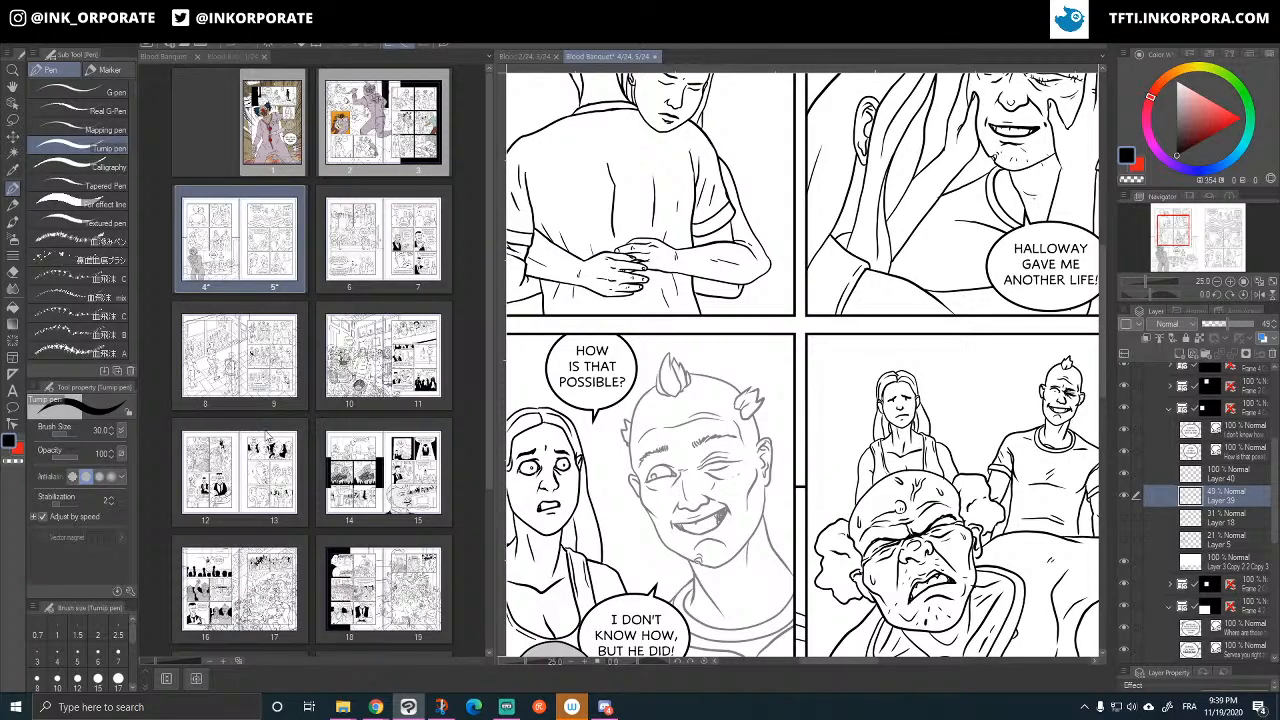
{"action": "left_click", "coordinate": [224, 661]}
{"action": "left_click", "coordinate": [224, 661]}
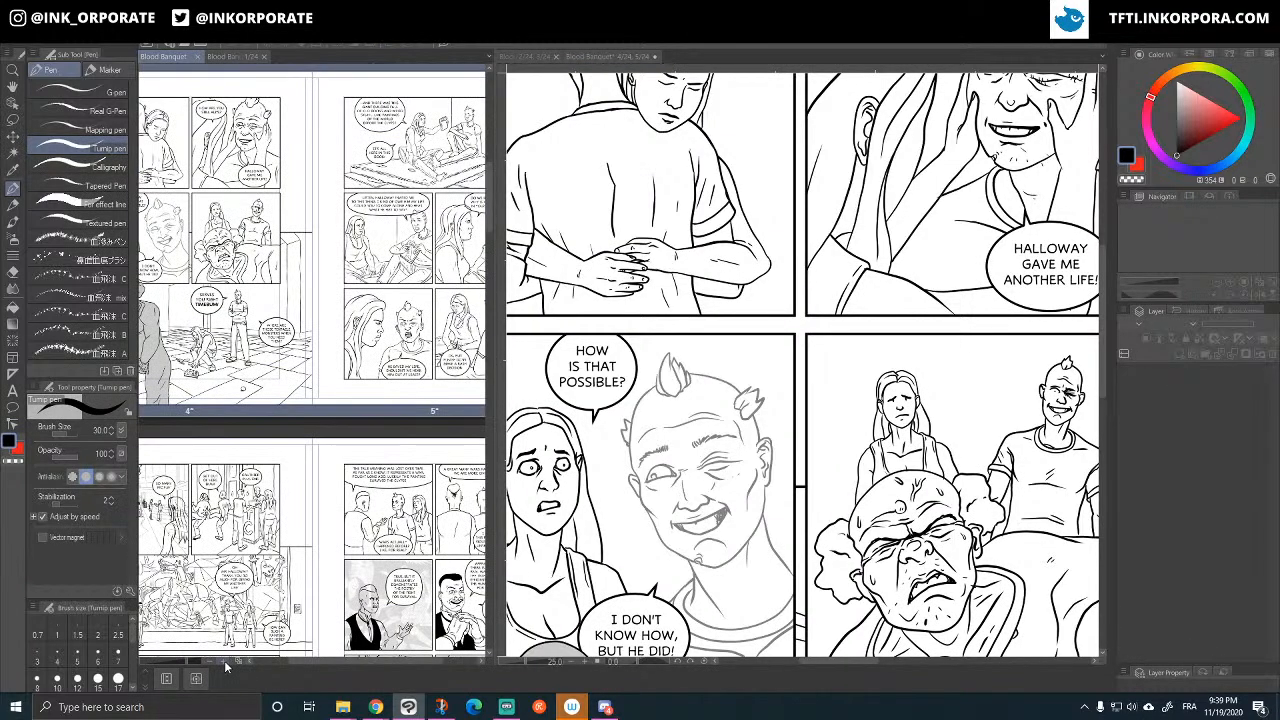
{"action": "left_click", "coordinate": [224, 661]}
{"action": "left_click", "coordinate": [224, 661]}
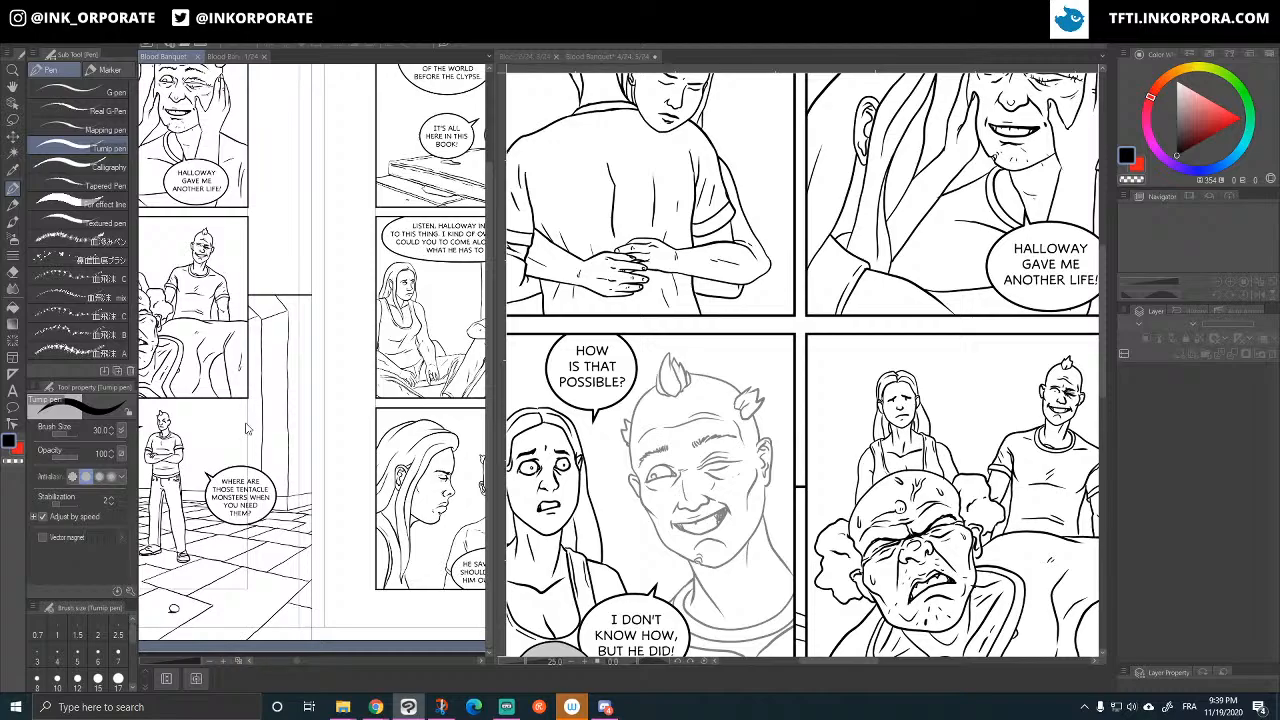
{"action": "mouse_move", "coordinate": [294, 661]}
{"action": "left_mouse_down"}
{"action": "mouse_move", "coordinate": [277, 663]}
{"action": "mouse_move", "coordinate": [290, 666]}
{"action": "left_mouse_up"}
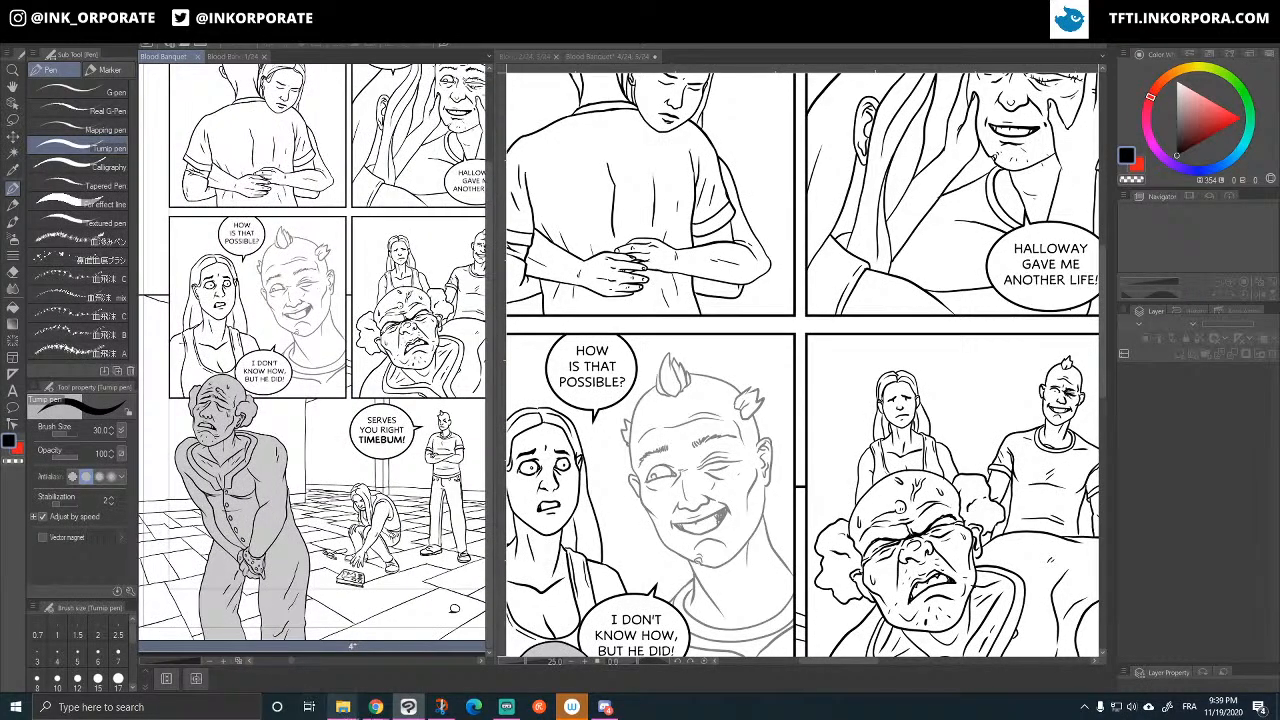
- Choose the Real pencil in red and add a new layer above the smiling man's Layer 39
{"action": "left_click", "coordinate": [730, 468]}
{"action": "left_click_drag", "start_coordinate": [747, 510], "coordinate": [824, 356]}
{"action": "left_click", "coordinate": [14, 206]}
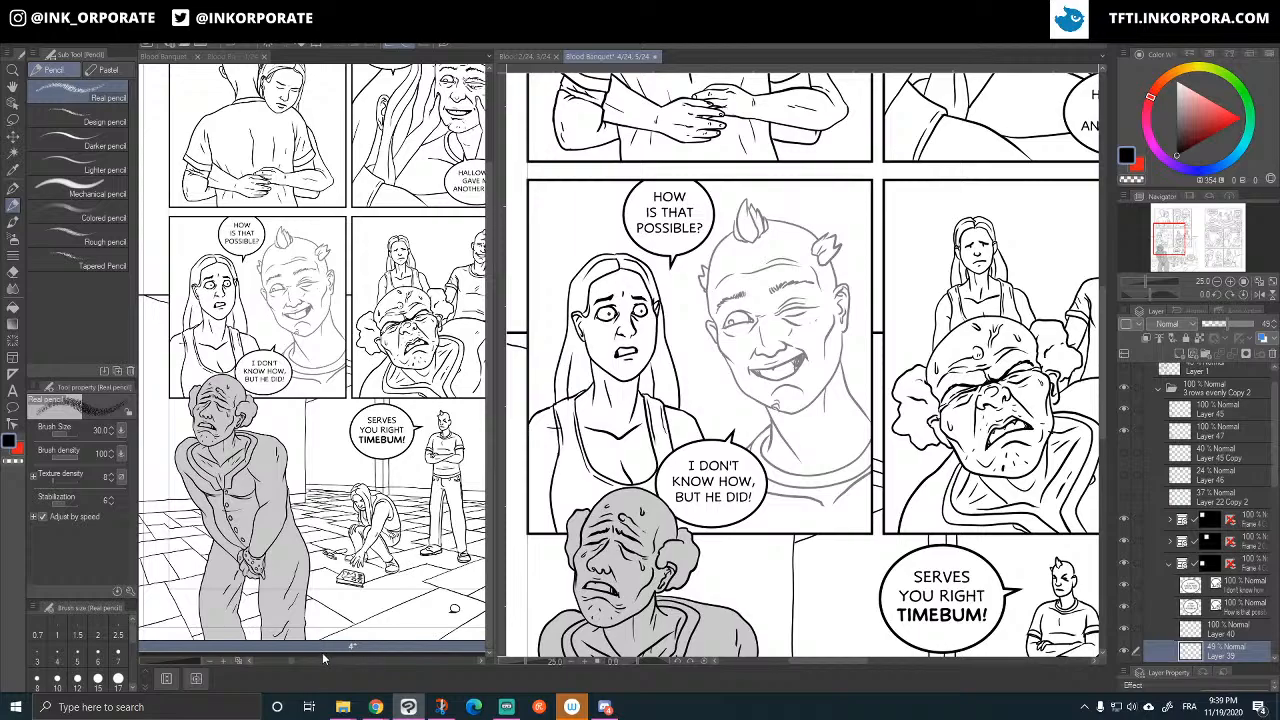
{"action": "left_click_drag", "start_coordinate": [291, 660], "coordinate": [292, 660]}
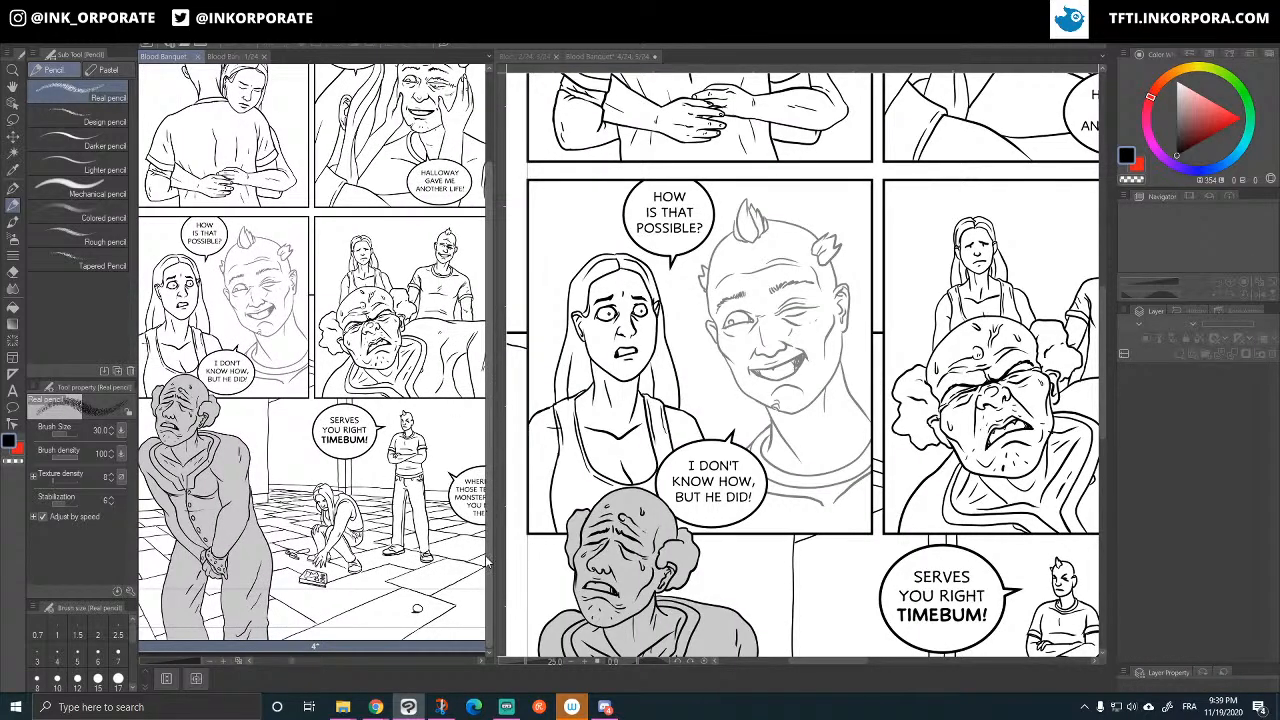
{"action": "left_click_drag", "start_coordinate": [488, 563], "coordinate": [494, 500]}
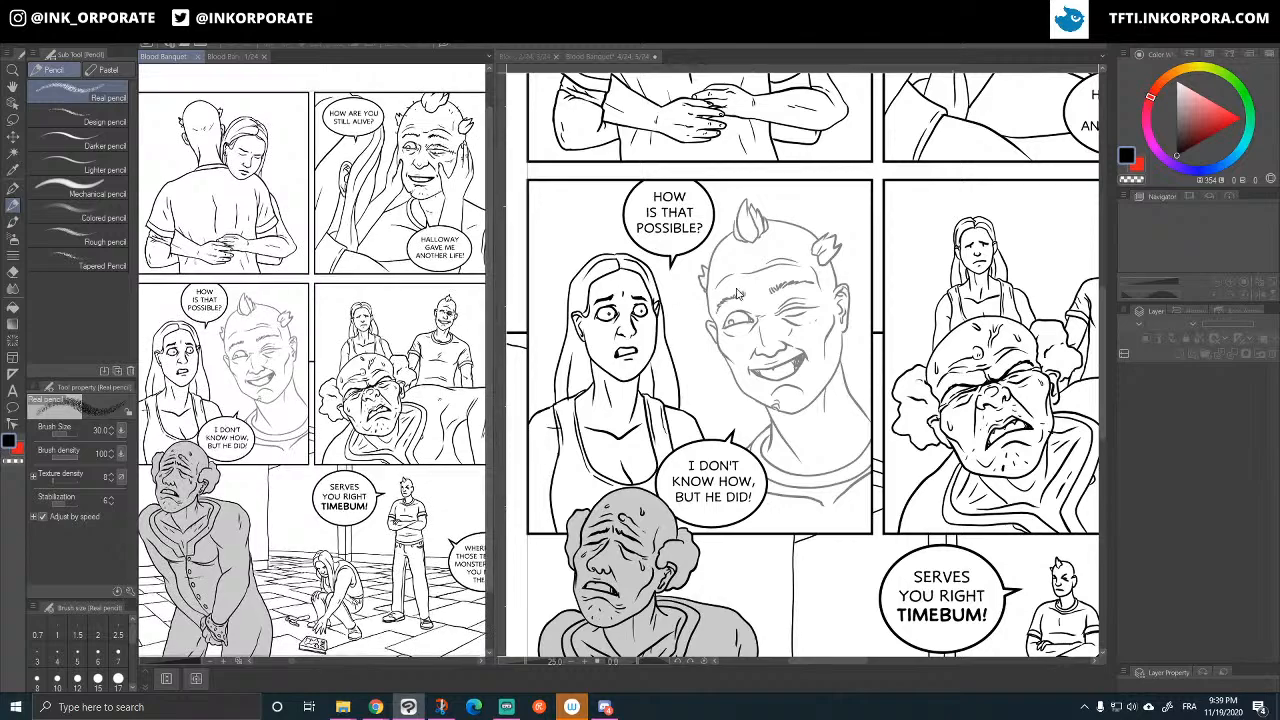
{"action": "left_click", "coordinate": [1231, 117]}
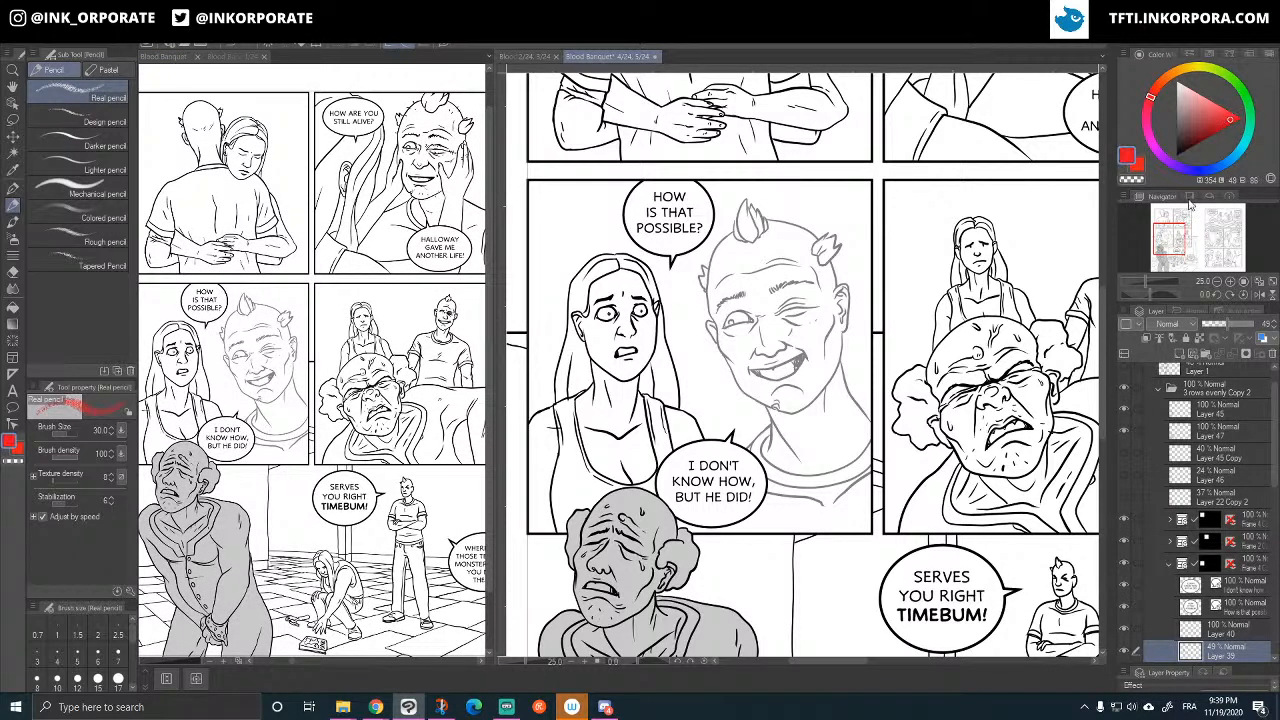
{"action": "scroll", "coordinate": [1277, 470], "scroll_direction": "down", "scroll_amount": 3}
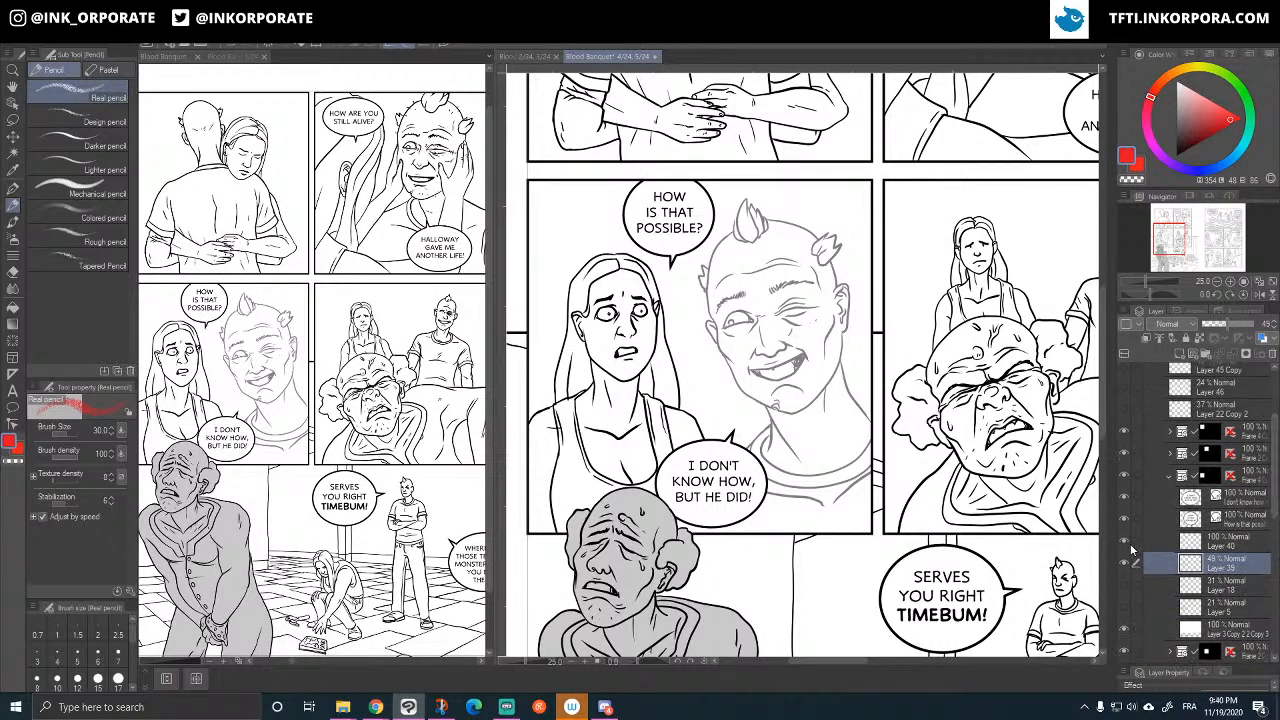
{"action": "left_click", "coordinate": [1124, 542]}
{"action": "left_click", "coordinate": [1124, 542]}
{"action": "left_click", "coordinate": [1180, 355]}
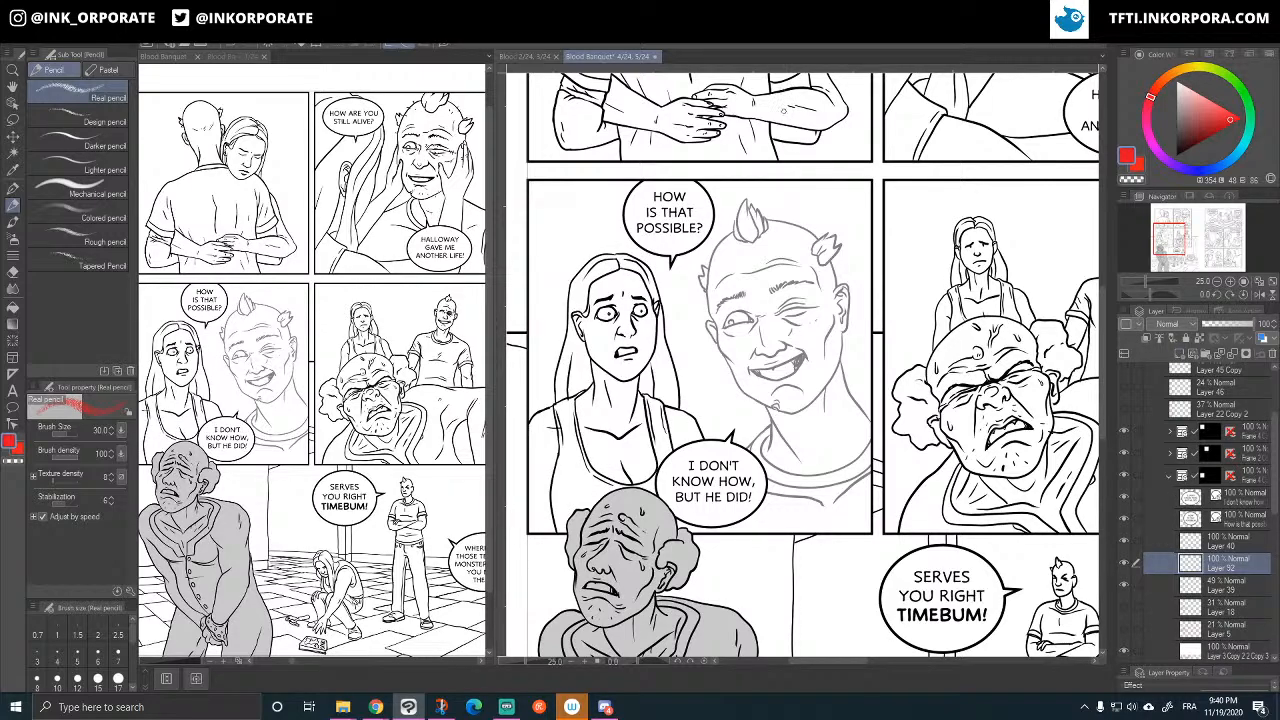
- Sketch a new skull and rear jaw outline in red over the smiling man's faded head
{"action": "mouse_move", "coordinate": [826, 256]}
{"action": "left_mouse_down"}
{"action": "mouse_move", "coordinate": [819, 290]}
{"action": "mouse_move", "coordinate": [839, 355]}
{"action": "left_mouse_up"}
{"action": "key", "text": "ctrl+z"}
{"action": "mouse_move", "coordinate": [711, 314]}
{"action": "left_mouse_down"}
{"action": "mouse_move", "coordinate": [711, 250]}
{"action": "mouse_move", "coordinate": [724, 233]}
{"action": "mouse_move", "coordinate": [774, 218]}
{"action": "mouse_move", "coordinate": [818, 255]}
{"action": "left_mouse_up"}
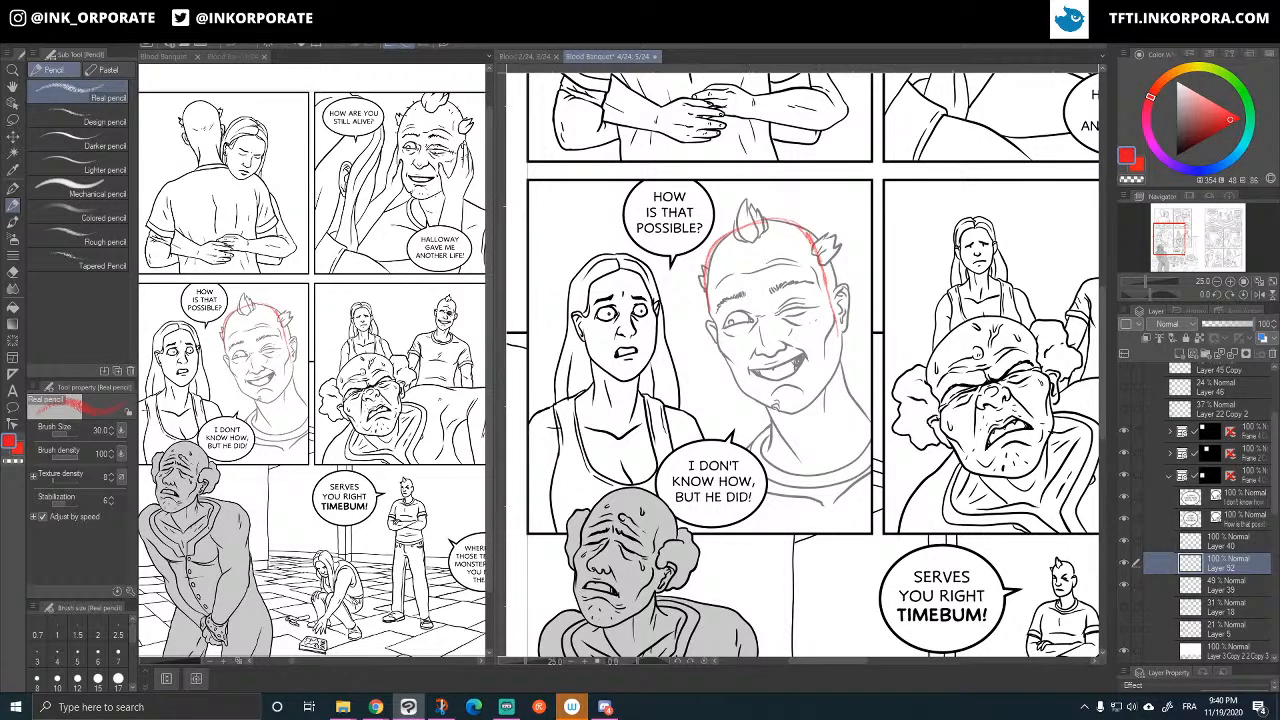
{"action": "mouse_move", "coordinate": [836, 300]}
{"action": "left_mouse_down"}
{"action": "mouse_move", "coordinate": [818, 399]}
{"action": "mouse_move", "coordinate": [803, 410]}
{"action": "mouse_move", "coordinate": [773, 401]}
{"action": "left_mouse_up"}
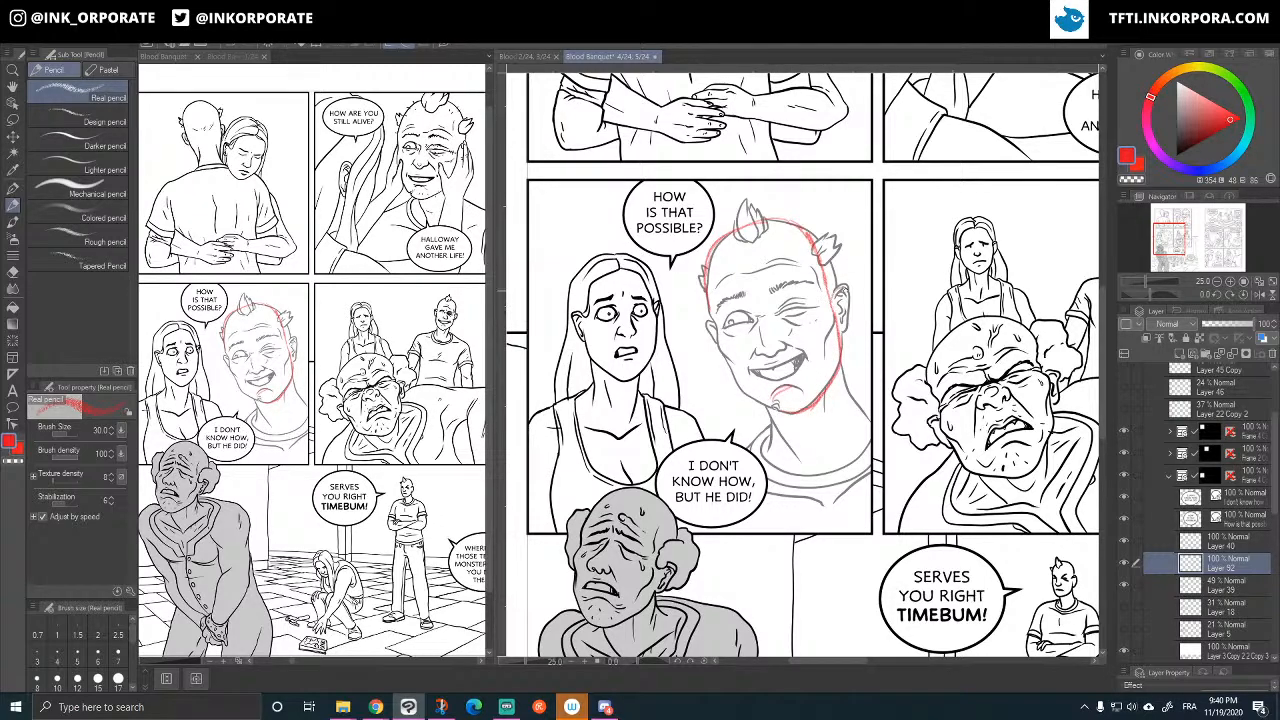
- Sketch the smiling man's ear in red and reinforce the skull outline, checking the sketch by toggling its layer
{"action": "left_click_drag", "start_coordinate": [836, 290], "coordinate": [839, 306]}
{"action": "left_click", "coordinate": [1124, 564]}
{"action": "left_click", "coordinate": [1124, 564]}
{"action": "left_click_drag", "start_coordinate": [826, 268], "coordinate": [834, 290]}
{"action": "mouse_move", "coordinate": [791, 222]}
{"action": "left_mouse_down"}
{"action": "mouse_move", "coordinate": [757, 218]}
{"action": "mouse_move", "coordinate": [718, 242]}
{"action": "left_mouse_up"}
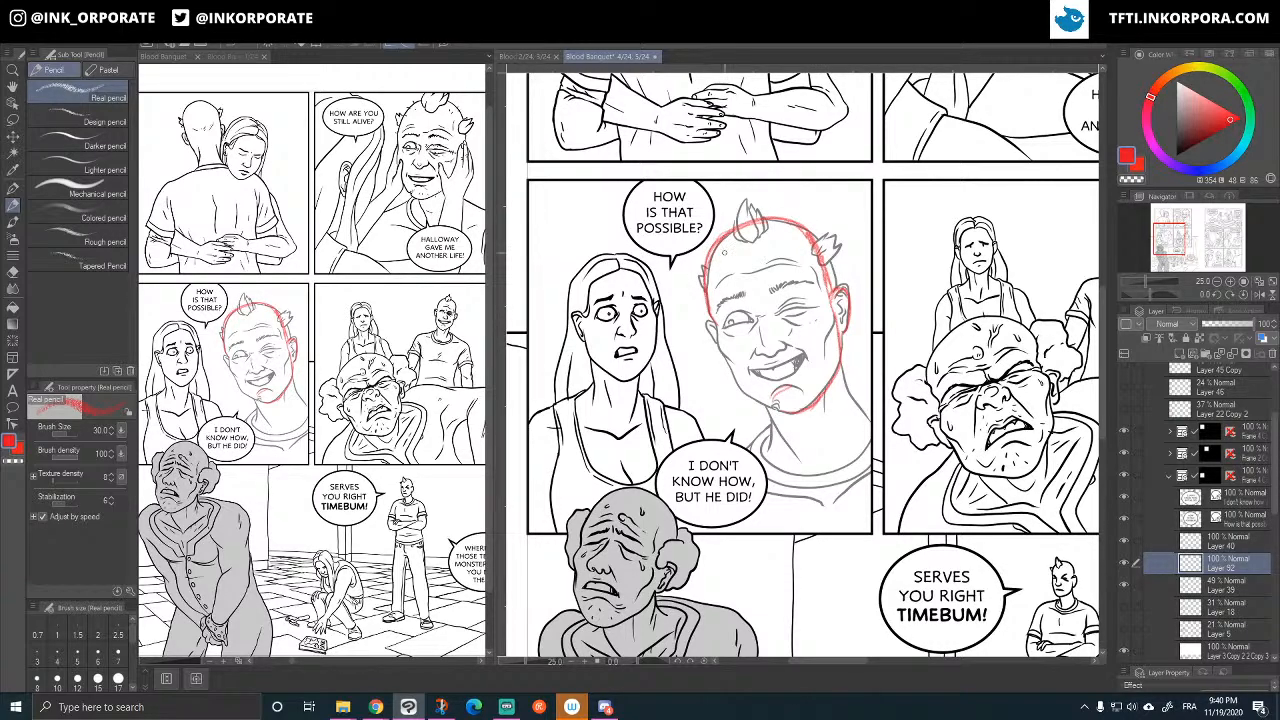
- Sketch the smiling man's winking eye, front jawline, and neck and shoulder line in red
{"action": "key", "text": "ctrl+plus"}
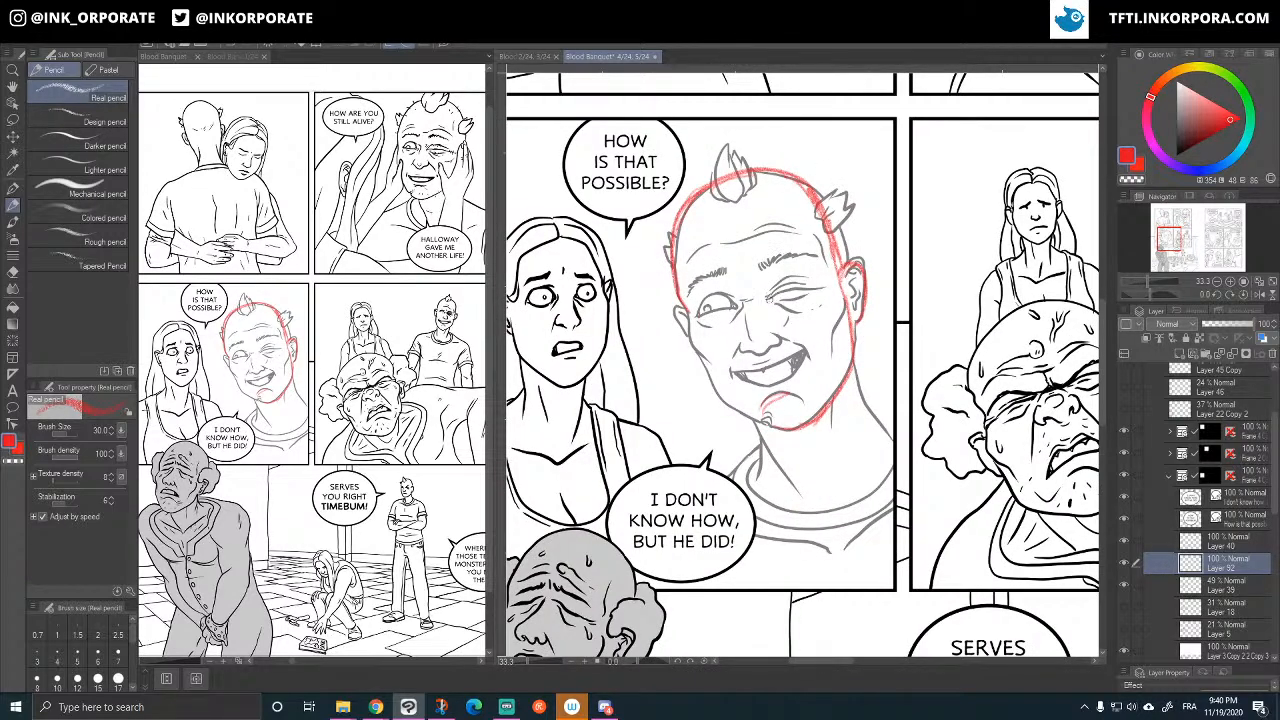
{"action": "left_click_drag", "start_coordinate": [776, 288], "coordinate": [802, 278]}
{"action": "mouse_move", "coordinate": [708, 370]}
{"action": "left_mouse_down"}
{"action": "mouse_move", "coordinate": [730, 405]}
{"action": "mouse_move", "coordinate": [757, 415]}
{"action": "left_mouse_up"}
{"action": "mouse_move", "coordinate": [851, 374]}
{"action": "left_mouse_down"}
{"action": "mouse_move", "coordinate": [892, 438]}
{"action": "mouse_move", "coordinate": [884, 409]}
{"action": "mouse_move", "coordinate": [900, 412]}
{"action": "mouse_move", "coordinate": [886, 412]}
{"action": "left_mouse_up"}
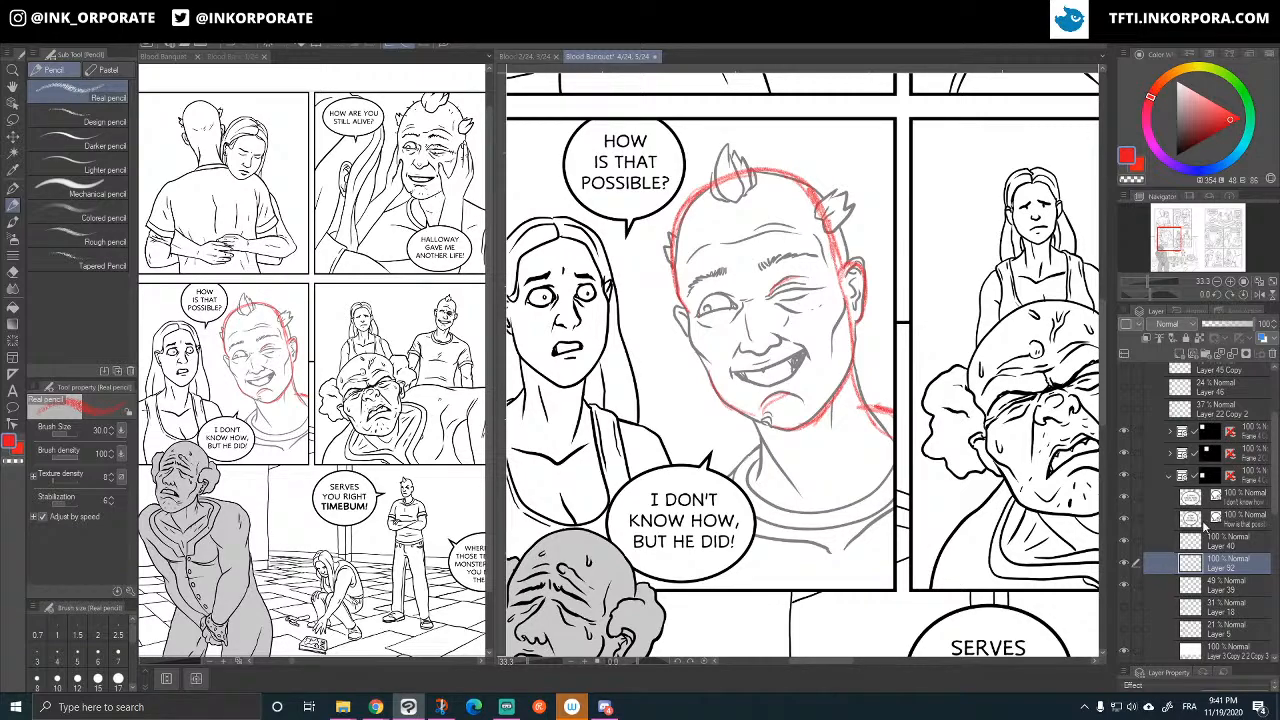
- Lower Layer 39's opacity to 24% and add a new inking layer placed above Layer 40
{"action": "left_click", "coordinate": [1226, 585]}
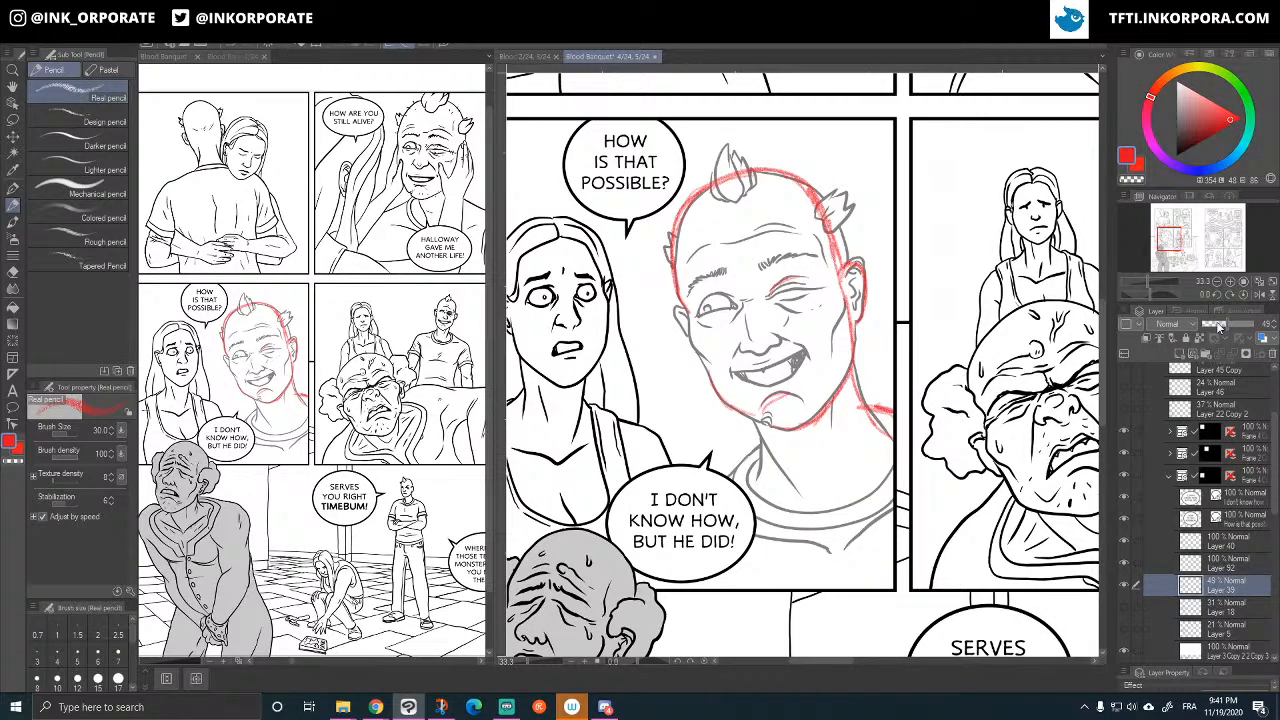
{"action": "left_click_drag", "start_coordinate": [1224, 326], "coordinate": [1214, 326]}
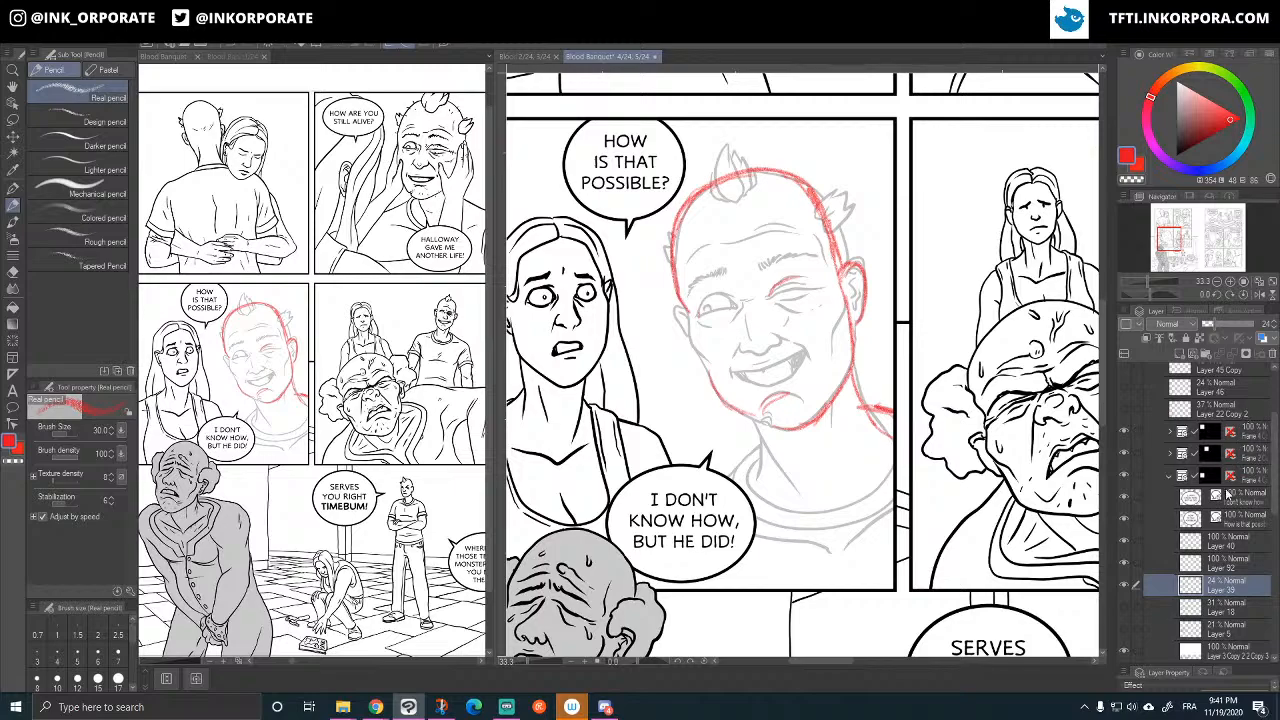
{"action": "left_click", "coordinate": [1180, 354]}
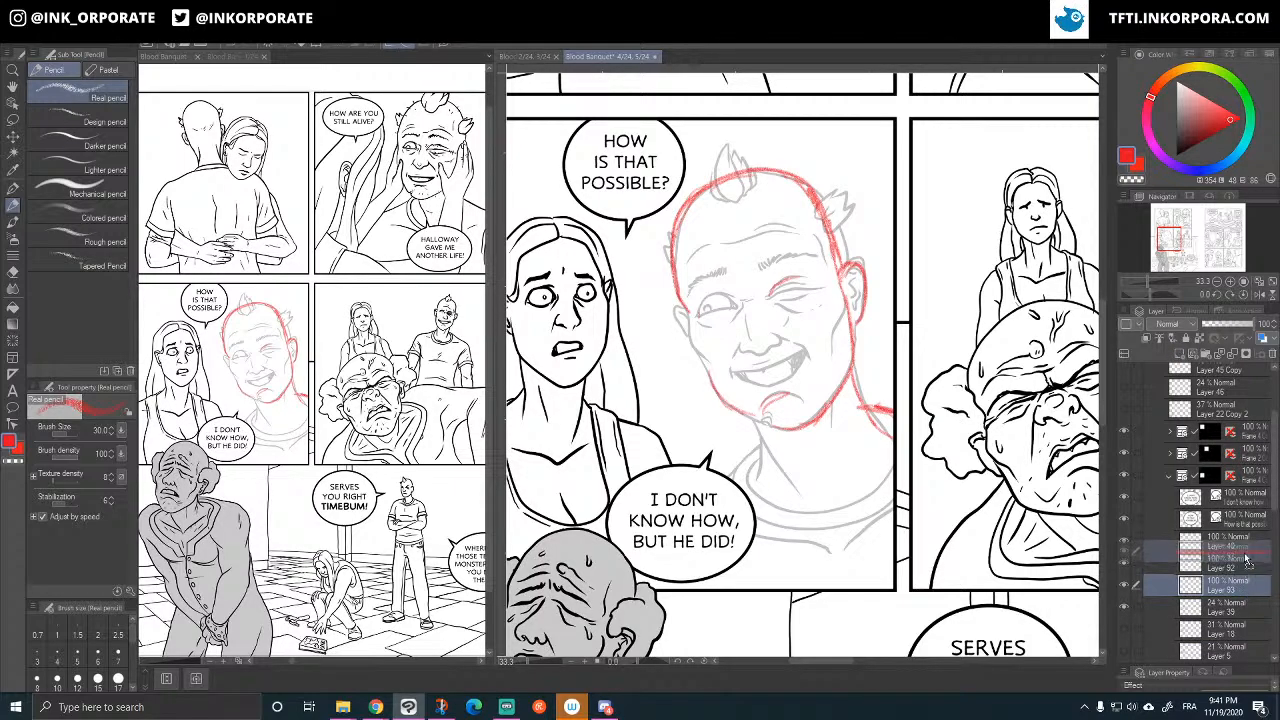
{"action": "left_click_drag", "start_coordinate": [1240, 544], "coordinate": [1246, 548]}
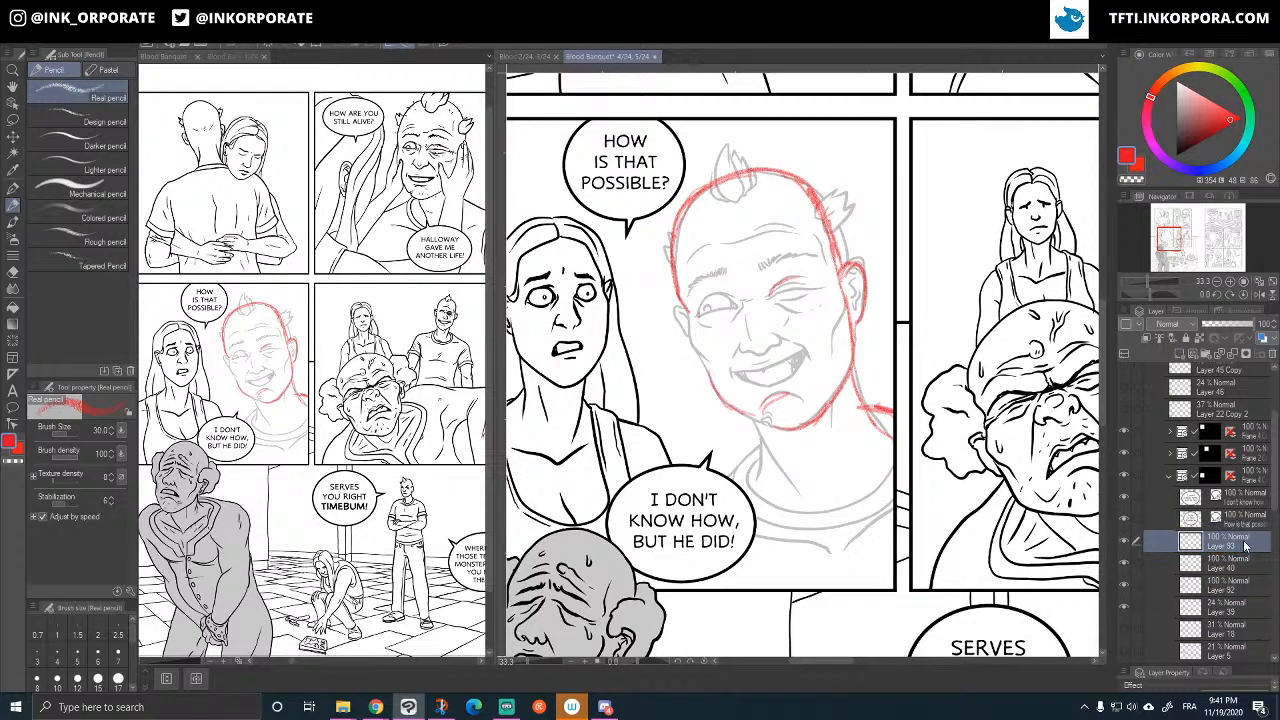
{"action": "left_click", "coordinate": [1123, 566]}
{"action": "left_click", "coordinate": [1123, 566]}
{"action": "left_click", "coordinate": [1123, 587]}
{"action": "left_click", "coordinate": [1123, 588]}
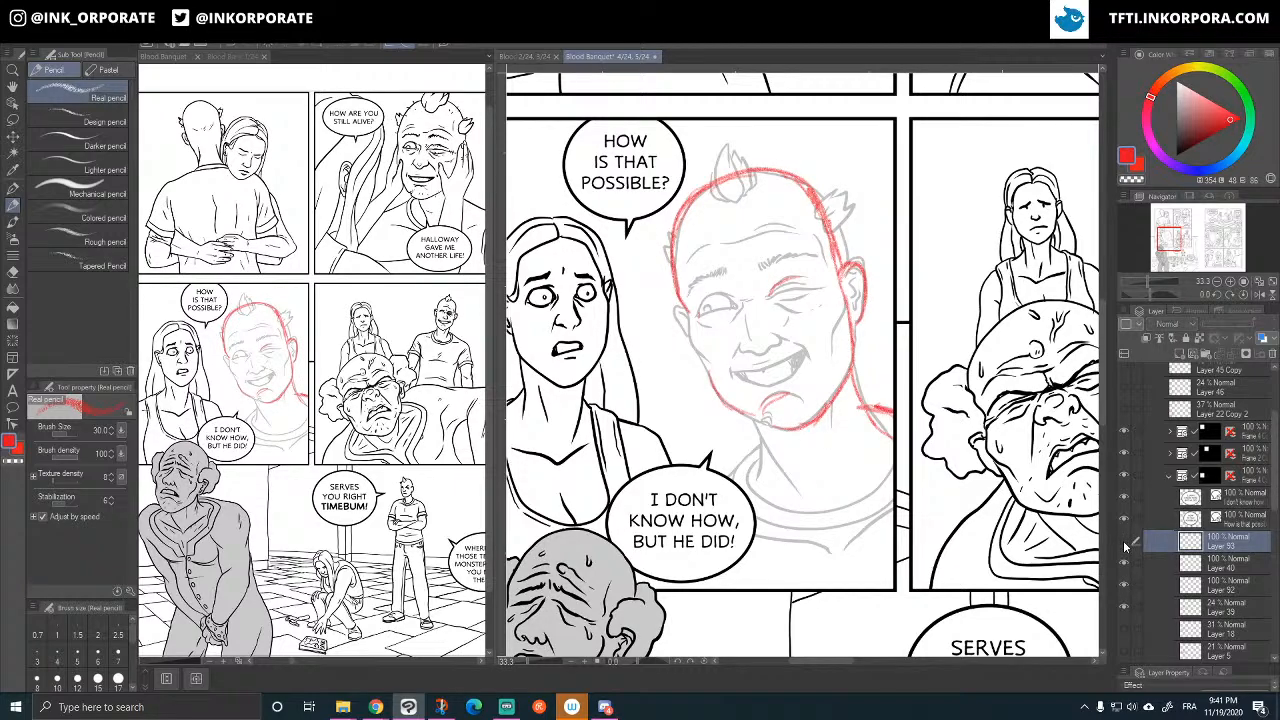
- Ink the spiky hair tuft on top of the smiling man's head with the black Turnip pen
{"action": "key", "text": "x"}
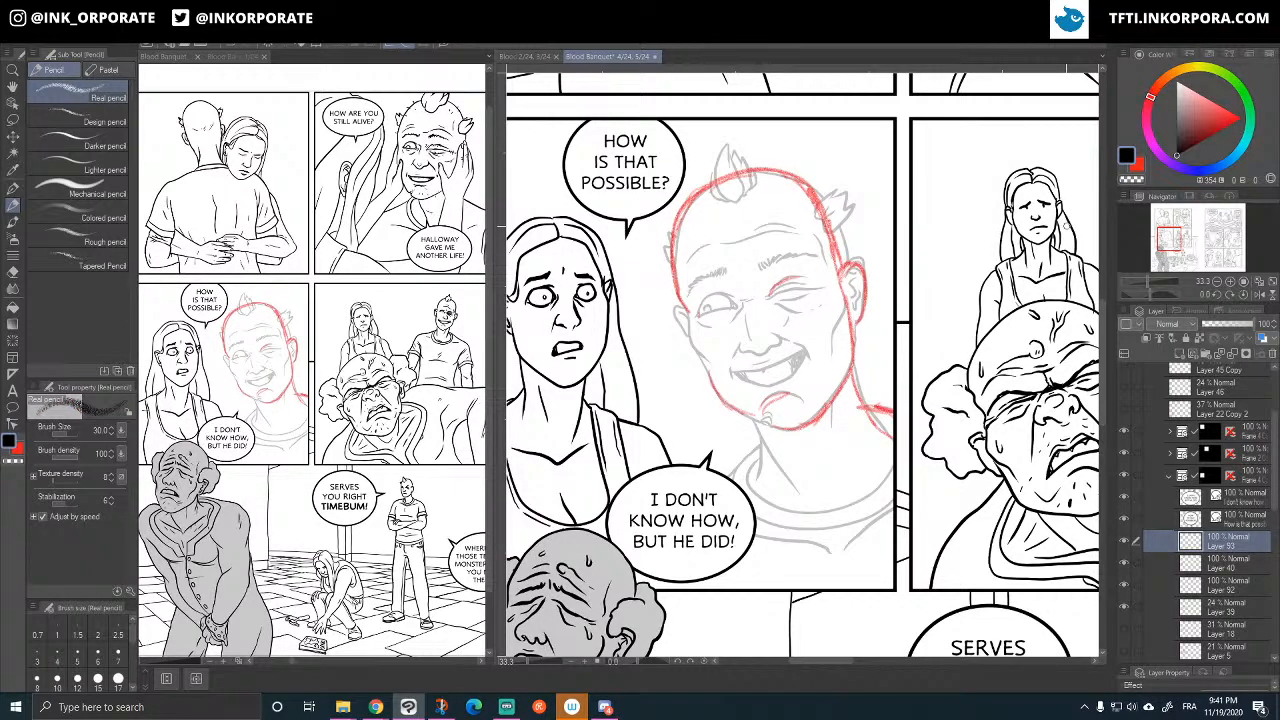
{"action": "left_click", "coordinate": [13, 188]}
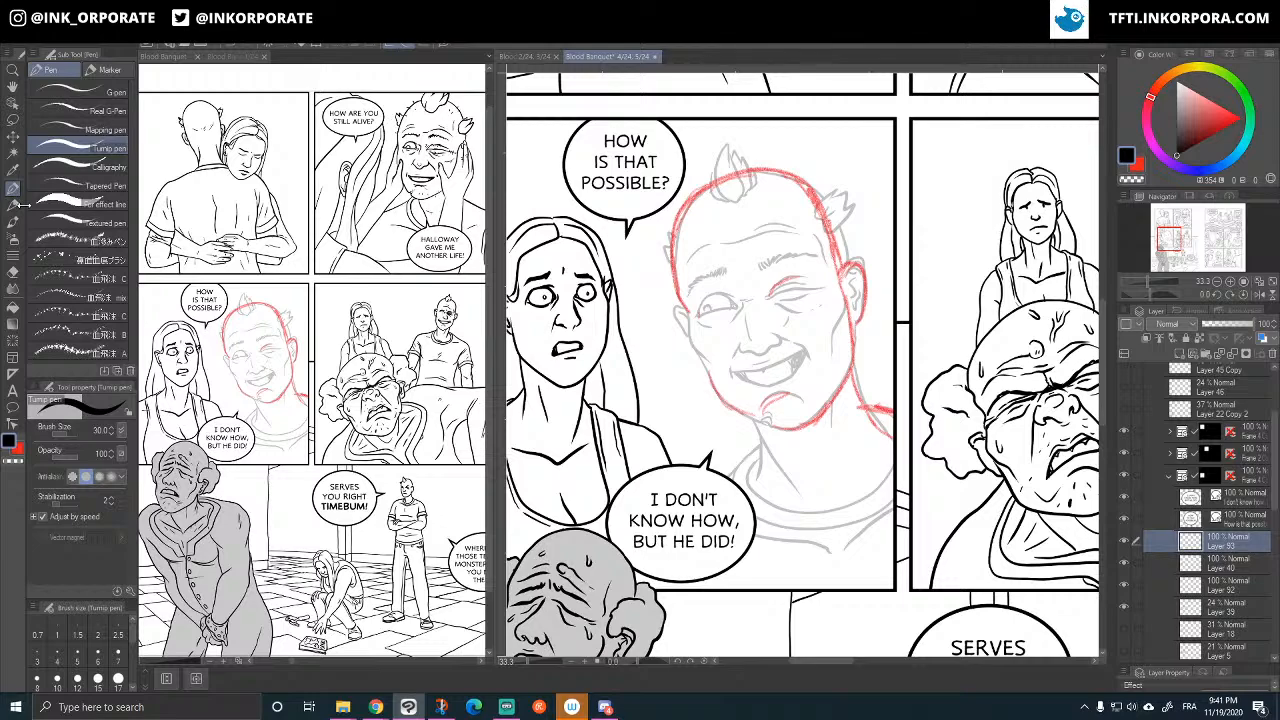
{"action": "left_click_drag", "start_coordinate": [818, 279], "coordinate": [834, 335]}
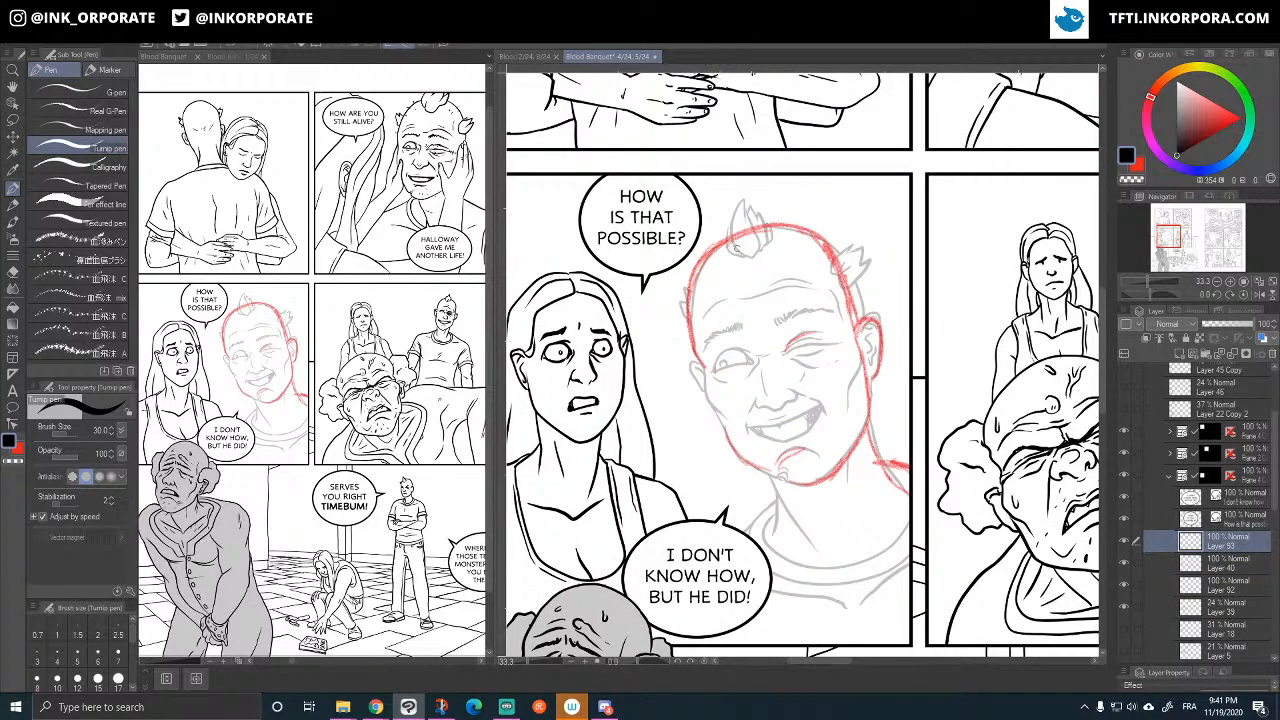
{"action": "mouse_move", "coordinate": [727, 222]}
{"action": "left_mouse_down"}
{"action": "mouse_move", "coordinate": [732, 252]}
{"action": "mouse_move", "coordinate": [741, 241]}
{"action": "mouse_move", "coordinate": [751, 254]}
{"action": "mouse_move", "coordinate": [728, 226]}
{"action": "mouse_move", "coordinate": [754, 208]}
{"action": "left_mouse_up"}
{"action": "mouse_move", "coordinate": [736, 252]}
{"action": "left_mouse_down"}
{"action": "mouse_move", "coordinate": [764, 240]}
{"action": "mouse_move", "coordinate": [759, 210]}
{"action": "left_mouse_up"}
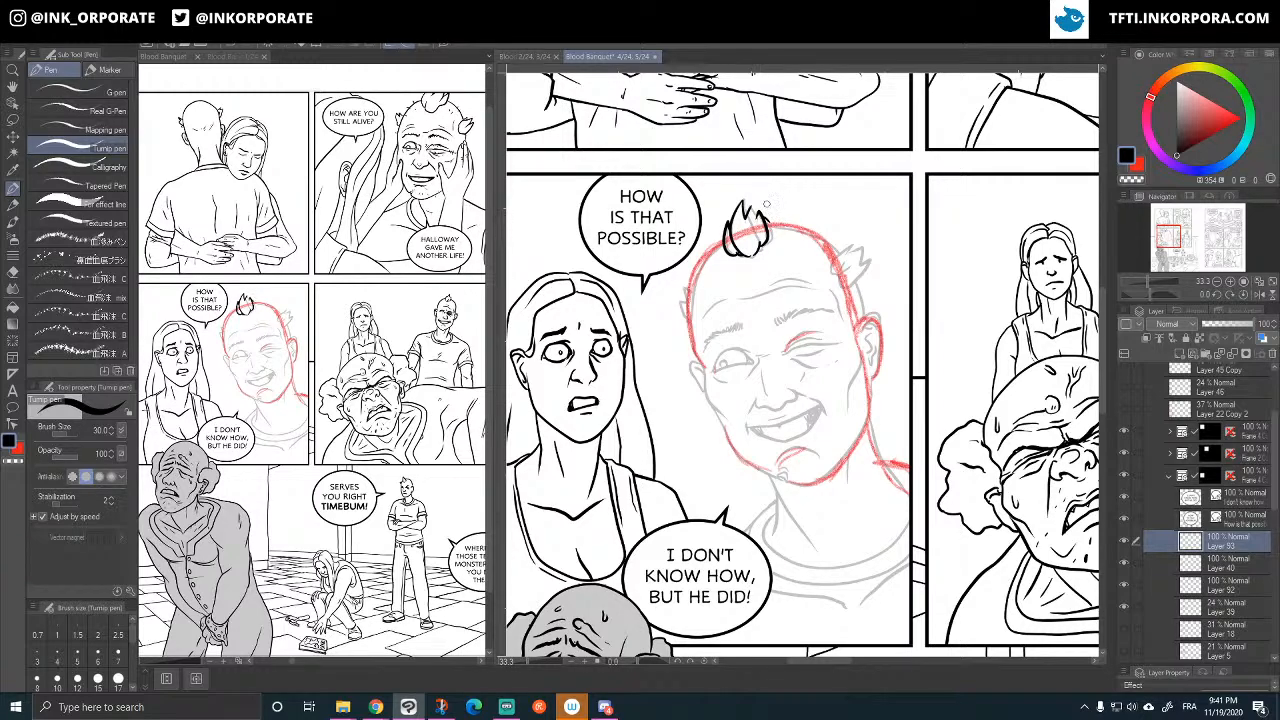
{"action": "left_click_drag", "start_coordinate": [752, 218], "coordinate": [756, 203]}
- Ink the smiling man's forehead and crown outline along the red sketch
{"action": "mouse_move", "coordinate": [703, 368]}
{"action": "left_mouse_down"}
{"action": "mouse_move", "coordinate": [686, 302]}
{"action": "mouse_move", "coordinate": [728, 236]}
{"action": "left_mouse_up"}
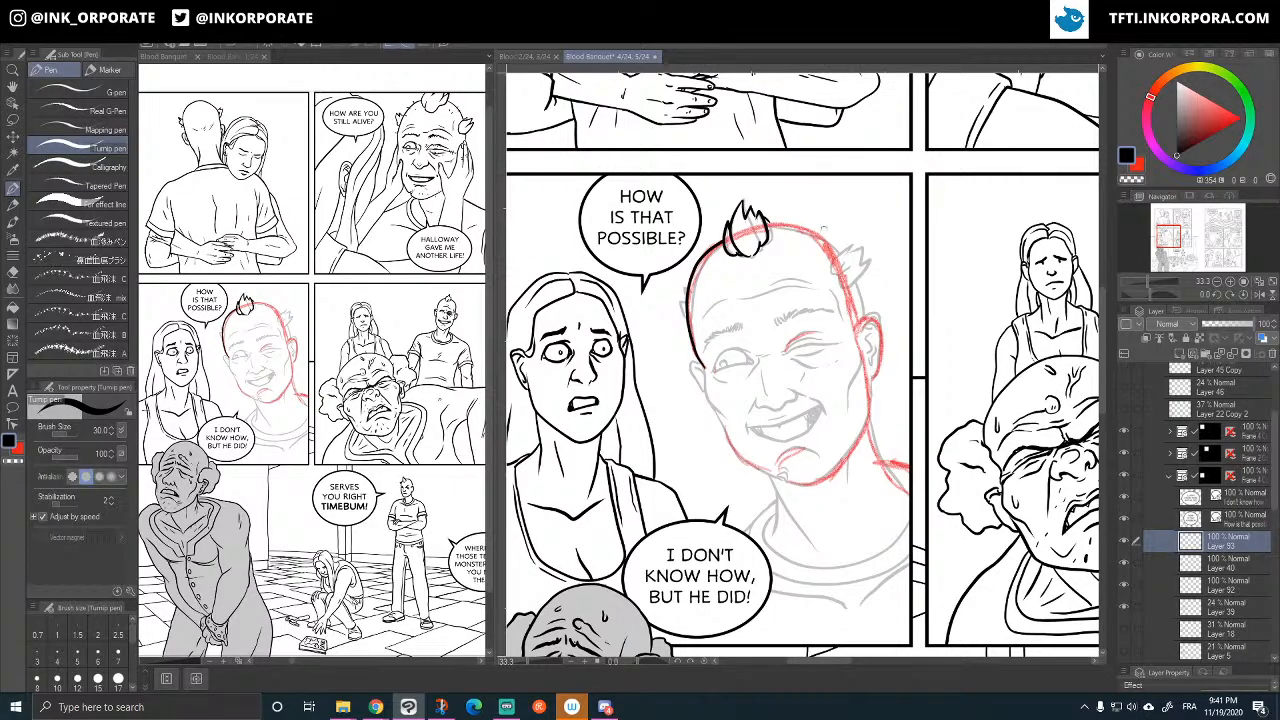
{"action": "key", "text": "asciicircum"}
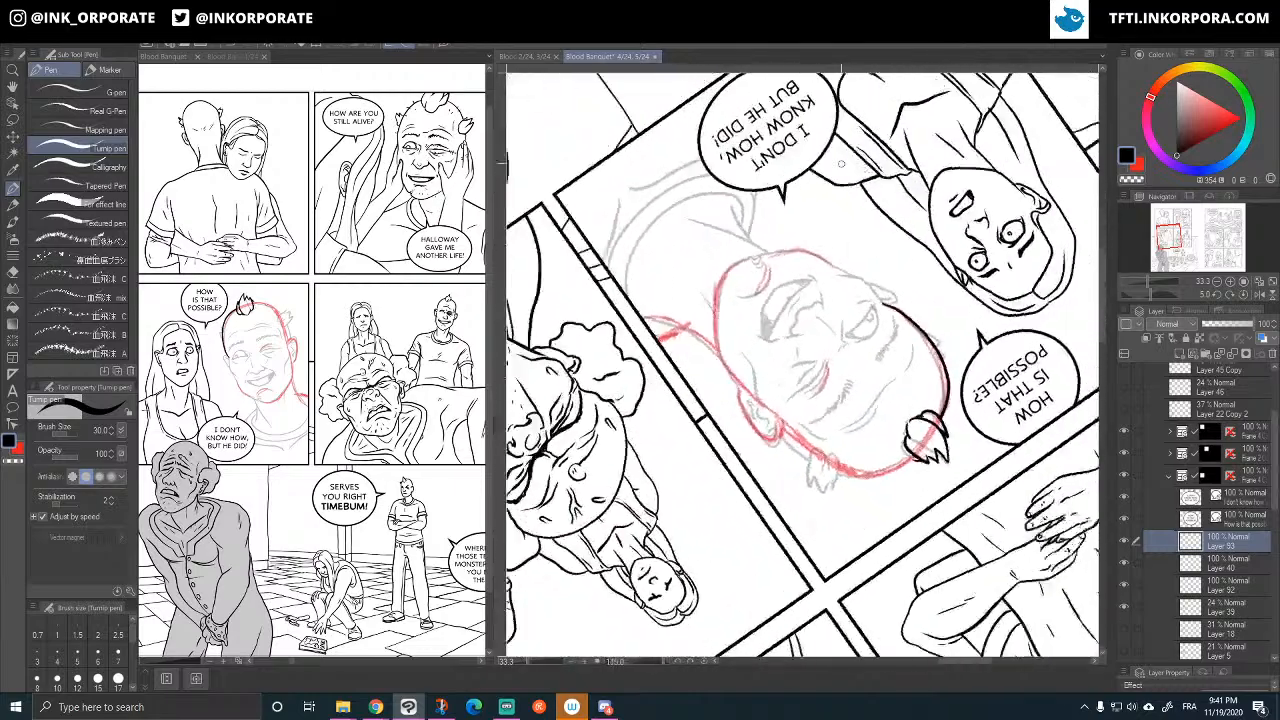
{"action": "key", "text": "asciicircum"}
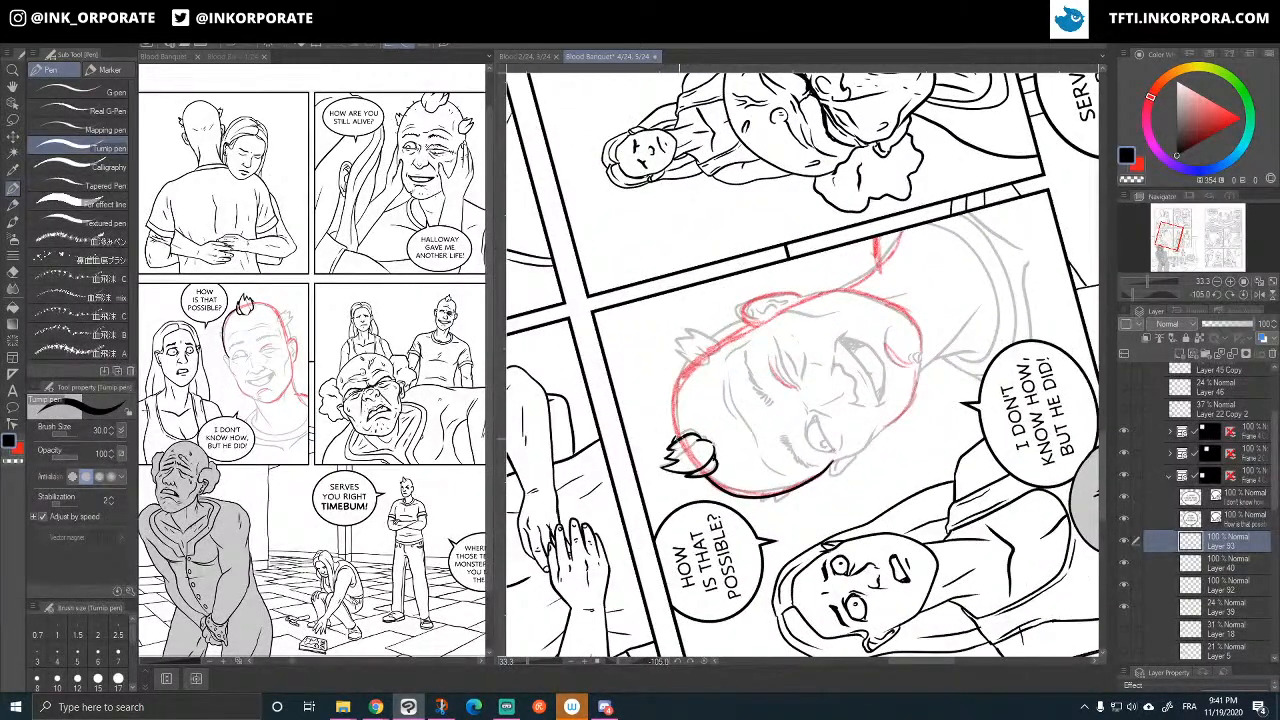
{"action": "mouse_move", "coordinate": [682, 446]}
{"action": "left_mouse_down"}
{"action": "mouse_move", "coordinate": [670, 392]}
{"action": "mouse_move", "coordinate": [694, 360]}
{"action": "left_mouse_up"}
{"action": "key", "text": "minus"}
{"action": "key", "text": "minus"}
{"action": "key", "text": "minus"}
{"action": "key", "text": "minus"}
{"action": "key", "text": "minus"}
{"action": "key", "text": "minus"}
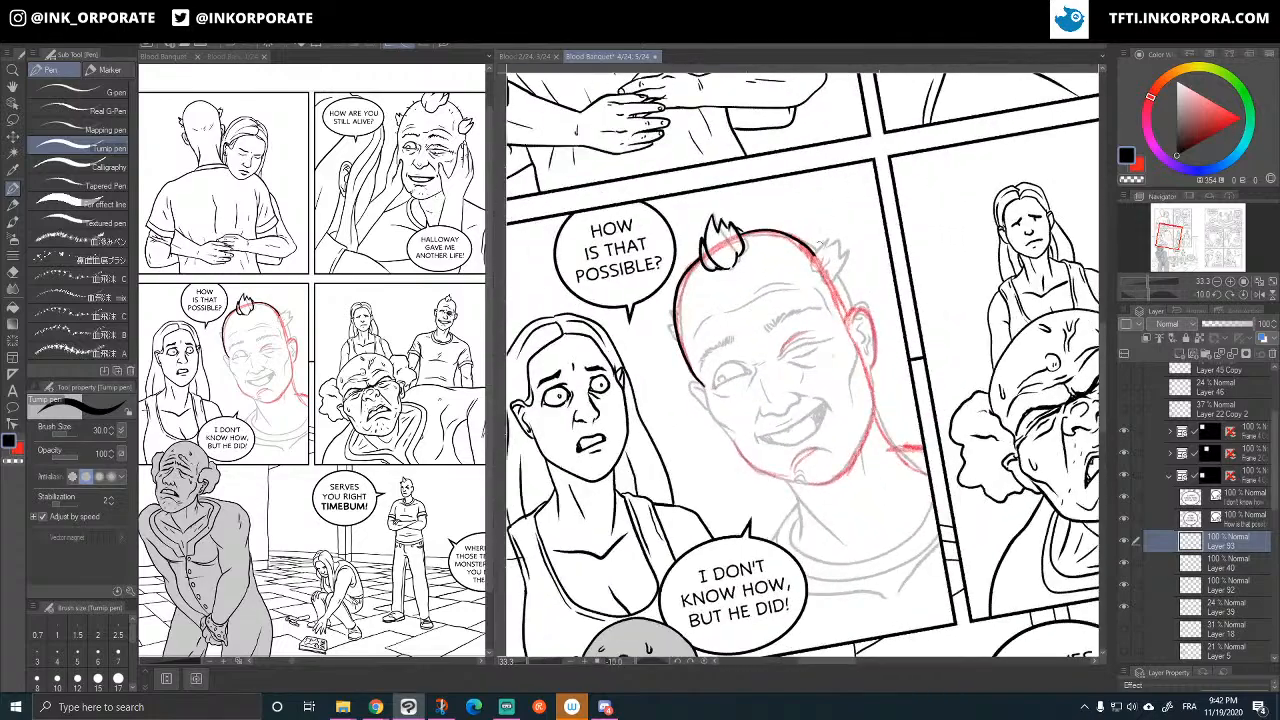
- Ink the hair tuft above the smiling man's ear and the ear with its inner folds
{"action": "mouse_move", "coordinate": [812, 251]}
{"action": "left_mouse_down"}
{"action": "mouse_move", "coordinate": [830, 239]}
{"action": "mouse_move", "coordinate": [832, 277]}
{"action": "left_mouse_up"}
{"action": "key", "text": "ctrl+z"}
{"action": "key", "text": "ctrl+z"}
{"action": "mouse_move", "coordinate": [817, 250]}
{"action": "left_mouse_down"}
{"action": "mouse_move", "coordinate": [828, 282]}
{"action": "mouse_move", "coordinate": [845, 251]}
{"action": "mouse_move", "coordinate": [830, 235]}
{"action": "mouse_move", "coordinate": [846, 242]}
{"action": "mouse_move", "coordinate": [834, 288]}
{"action": "mouse_move", "coordinate": [850, 315]}
{"action": "mouse_move", "coordinate": [864, 305]}
{"action": "mouse_move", "coordinate": [865, 370]}
{"action": "mouse_move", "coordinate": [856, 314]}
{"action": "mouse_move", "coordinate": [867, 352]}
{"action": "left_mouse_up"}
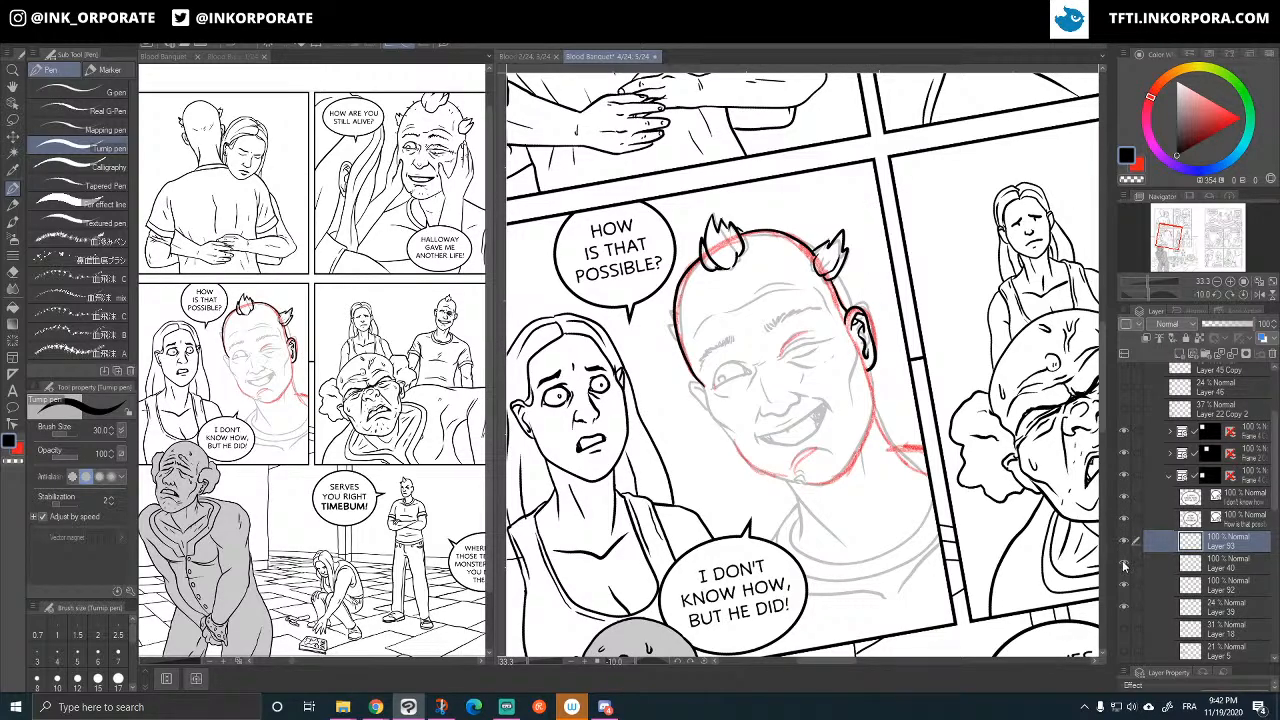
- Try to ink the jawline below the ear and compare the inks with the sketch by toggling layers
{"action": "mouse_move", "coordinate": [862, 360]}
{"action": "left_mouse_down"}
{"action": "mouse_move", "coordinate": [871, 432]}
{"action": "mouse_move", "coordinate": [848, 465]}
{"action": "left_mouse_up"}
{"action": "key", "text": "ctrl+z"}
{"action": "left_click", "coordinate": [1123, 565]}
{"action": "left_click", "coordinate": [1123, 565]}
{"action": "left_click", "coordinate": [1124, 546]}
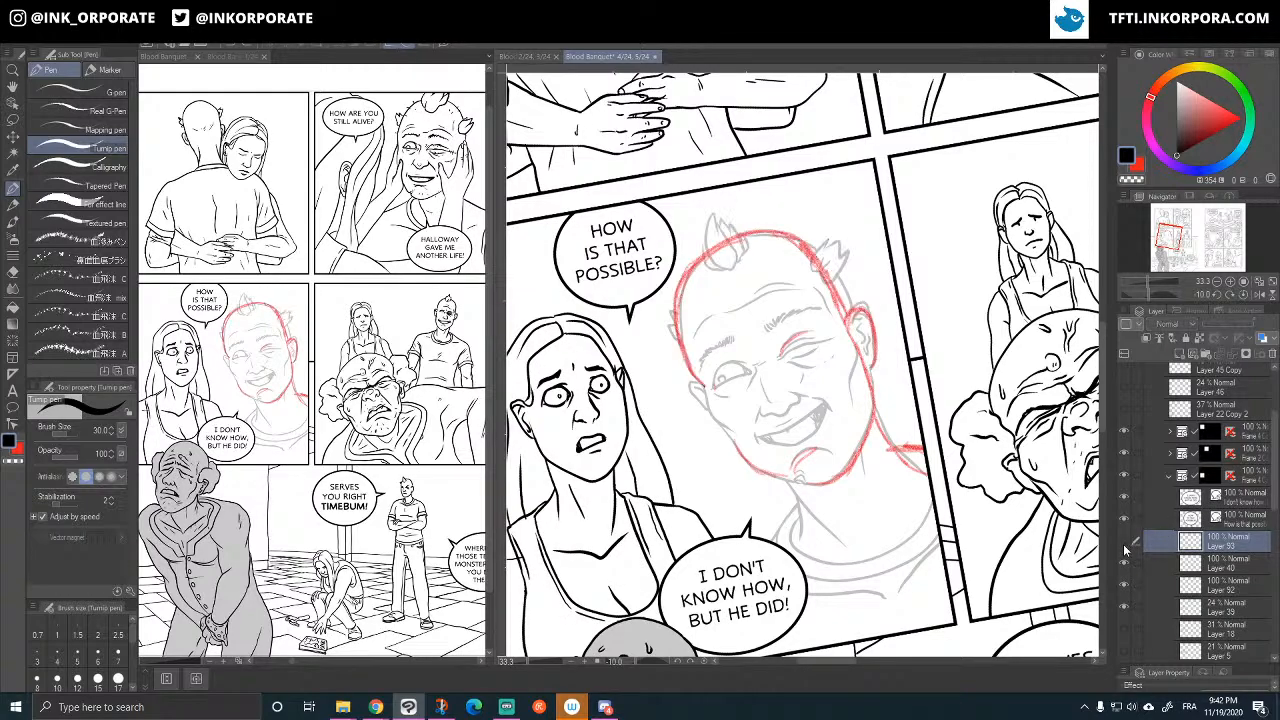
{"action": "left_click", "coordinate": [1124, 546]}
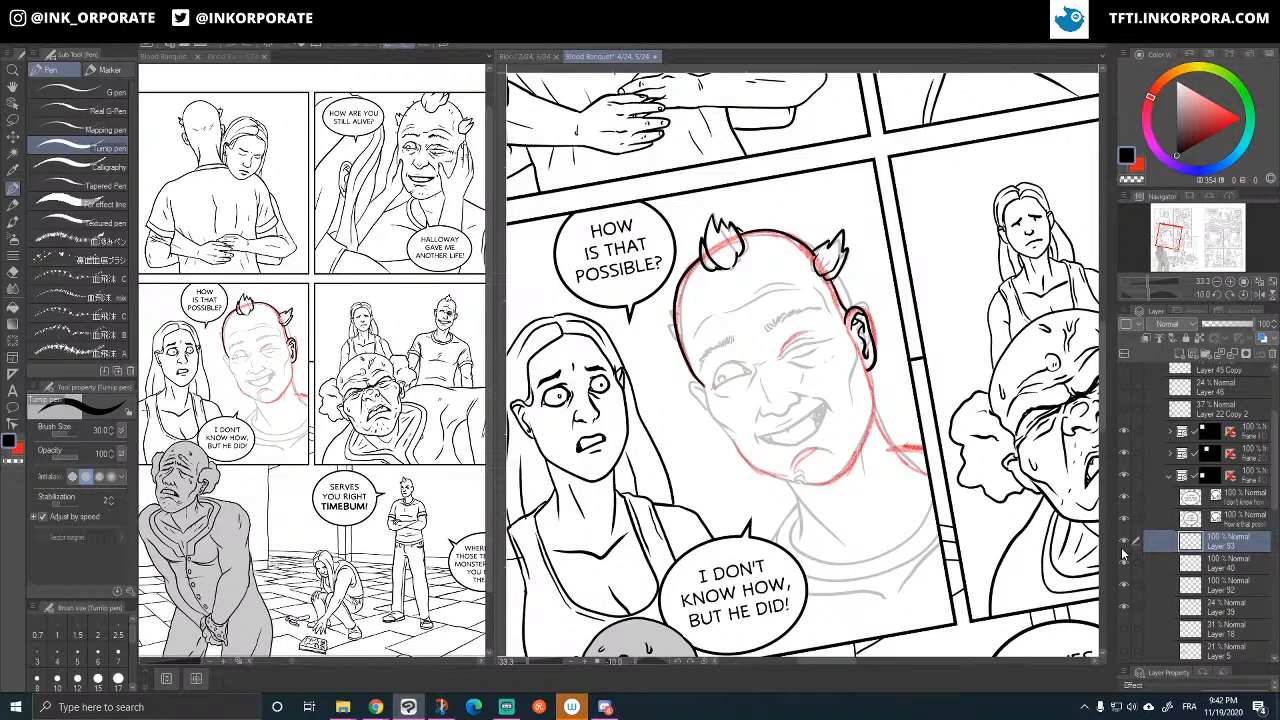
- Ink the small hair tuft at the smiling man's far temple and his full cheek, chin and jaw outline
{"action": "mouse_move", "coordinate": [676, 336]}
{"action": "left_mouse_down"}
{"action": "mouse_move", "coordinate": [665, 303]}
{"action": "mouse_move", "coordinate": [676, 309]}
{"action": "mouse_move", "coordinate": [656, 327]}
{"action": "mouse_move", "coordinate": [674, 342]}
{"action": "mouse_move", "coordinate": [680, 330]}
{"action": "left_mouse_up"}
{"action": "key", "text": "ctrl+z"}
{"action": "left_click_drag", "start_coordinate": [728, 432], "coordinate": [697, 382]}
{"action": "left_click_drag", "start_coordinate": [724, 428], "coordinate": [762, 471]}
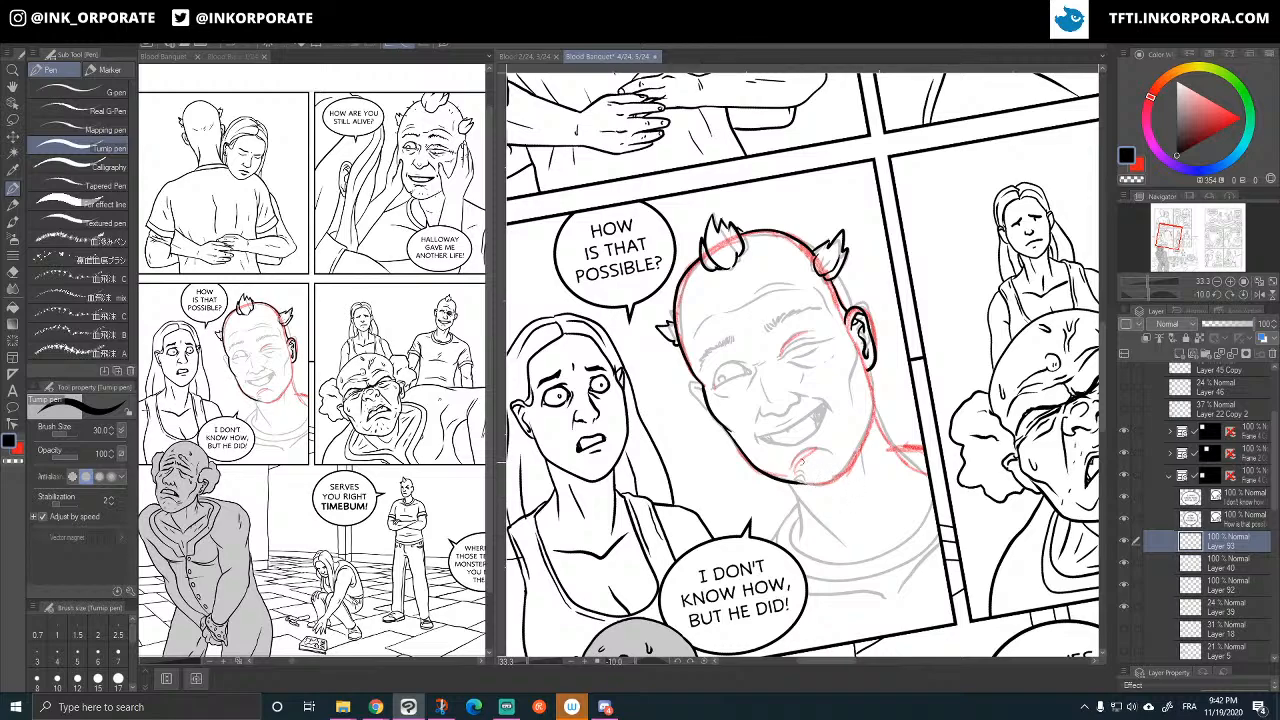
{"action": "mouse_move", "coordinate": [804, 482]}
{"action": "left_mouse_down"}
{"action": "mouse_move", "coordinate": [834, 480]}
{"action": "mouse_move", "coordinate": [854, 455]}
{"action": "mouse_move", "coordinate": [869, 383]}
{"action": "left_mouse_up"}
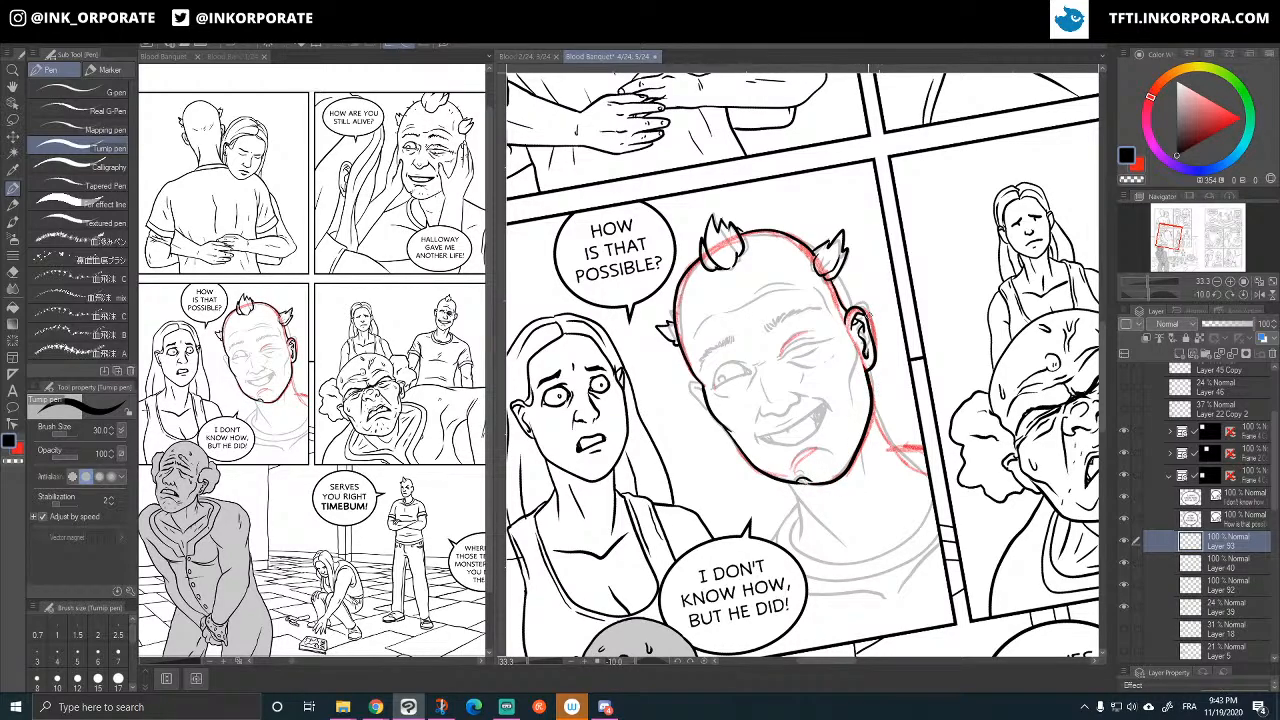
- Ink the smiling man's facial contour beside the ear and the crease above his chin
{"action": "left_click_drag", "start_coordinate": [851, 338], "coordinate": [850, 399]}
{"action": "left_click_drag", "start_coordinate": [786, 458], "coordinate": [824, 436]}
{"action": "left_click_drag", "start_coordinate": [854, 336], "coordinate": [858, 327]}
- Ink the smiling man's winking eye with its wrinkles and both eyebrows
{"action": "left_click_drag", "start_coordinate": [805, 343], "coordinate": [824, 332]}
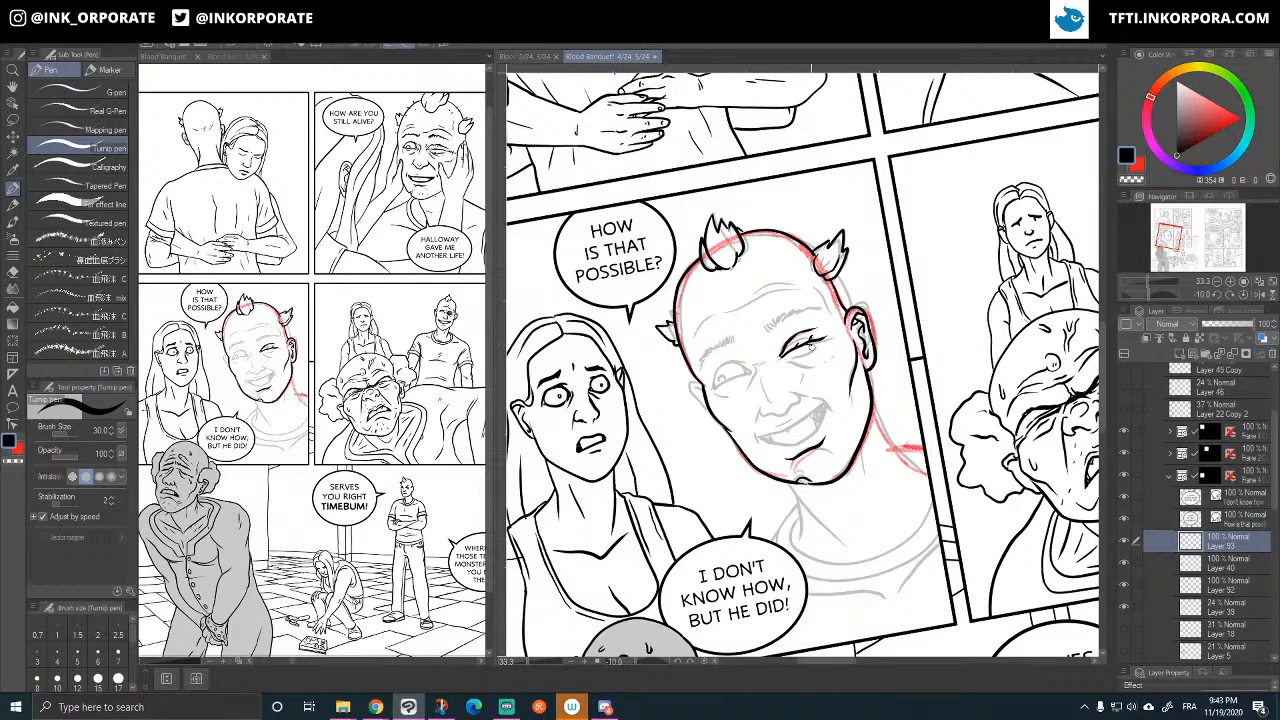
{"action": "mouse_move", "coordinate": [797, 356]}
{"action": "left_mouse_down"}
{"action": "mouse_move", "coordinate": [785, 358]}
{"action": "mouse_move", "coordinate": [840, 341]}
{"action": "left_mouse_up"}
{"action": "left_click_drag", "start_coordinate": [766, 327], "coordinate": [780, 322]}
{"action": "mouse_move", "coordinate": [771, 326]}
{"action": "left_mouse_down"}
{"action": "mouse_move", "coordinate": [820, 306]}
{"action": "mouse_move", "coordinate": [699, 361]}
{"action": "left_mouse_up"}
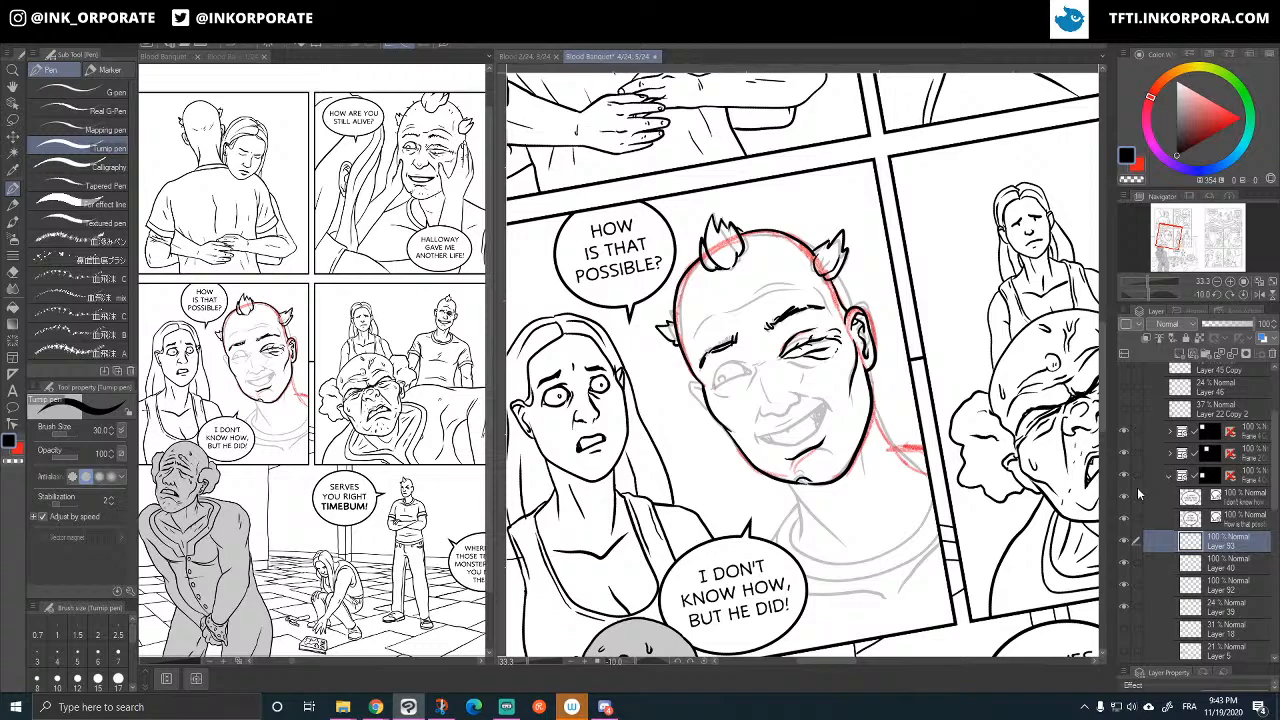
- Hide the red construction sketch on Layer 92 behind the smiling man's inks
{"action": "left_click", "coordinate": [1124, 564]}
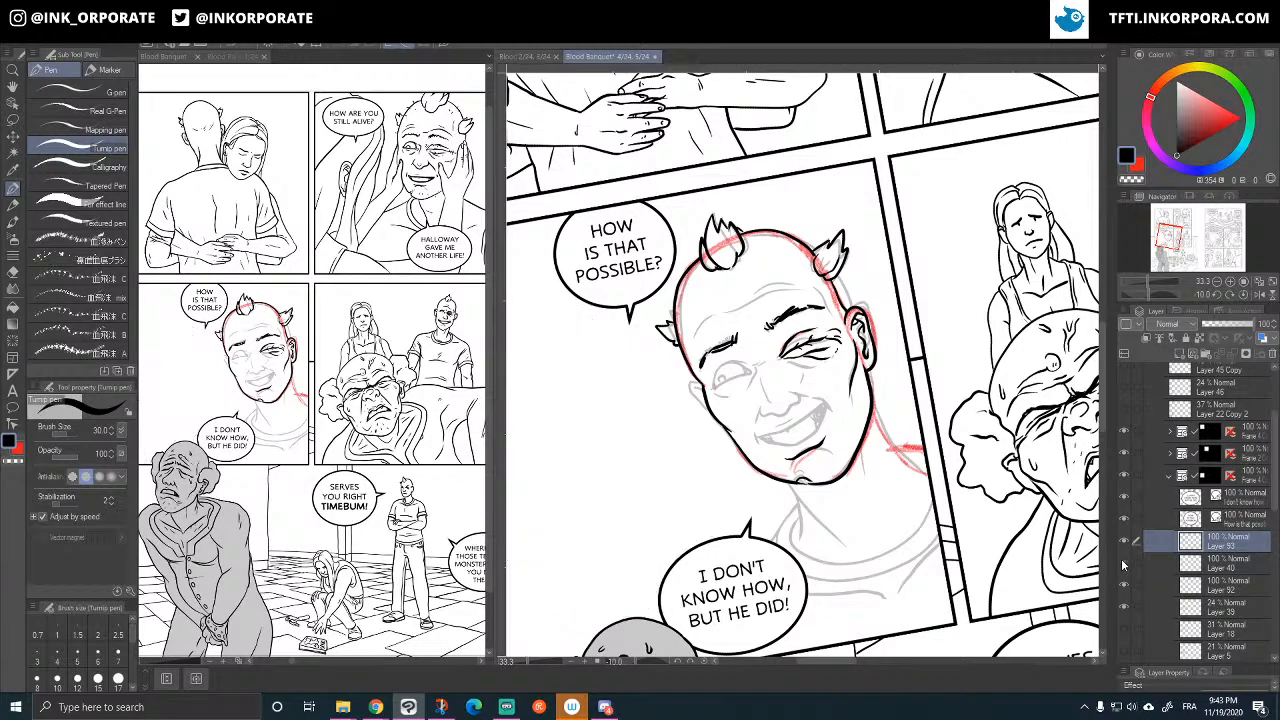
{"action": "left_click", "coordinate": [1124, 564]}
{"action": "left_click", "coordinate": [1122, 587]}
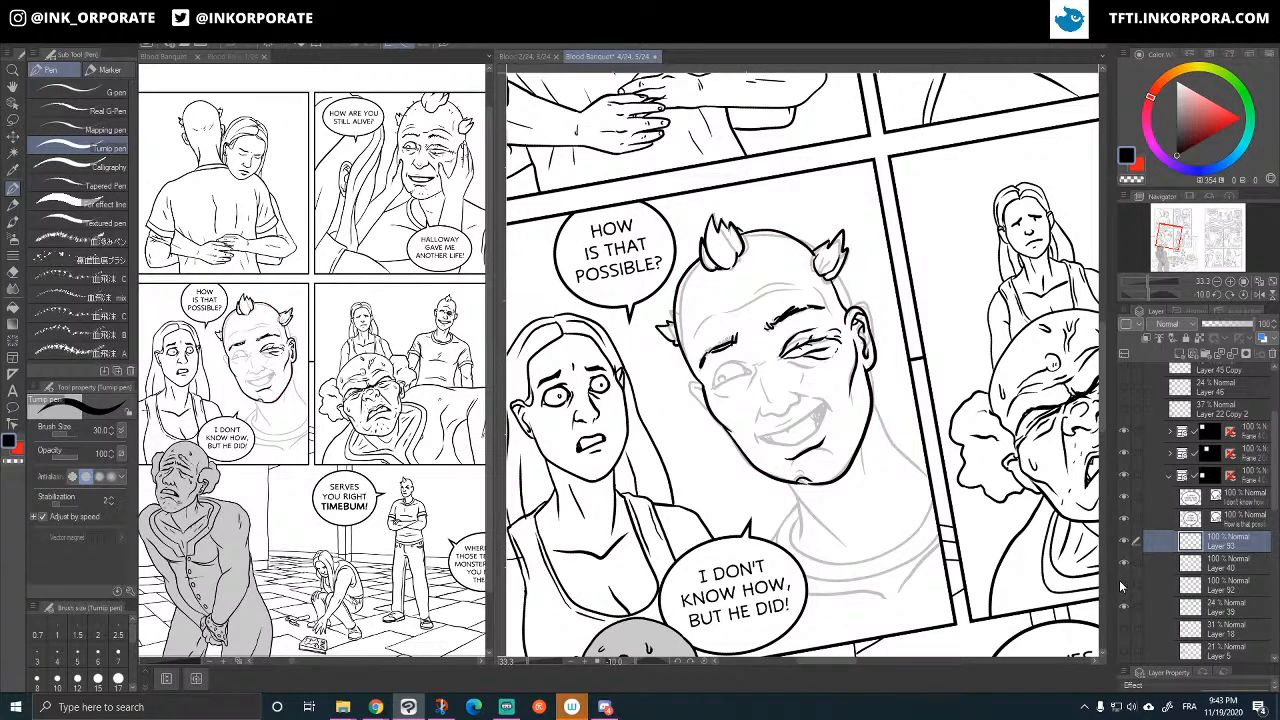
- Ink the line from behind the smiling man's ear down his neck to the shoulder, and his nose
{"action": "key", "text": "asciicircum"}
{"action": "key", "text": "asciicircum"}
{"action": "key", "text": "asciicircum"}
{"action": "key", "text": "asciicircum"}
{"action": "key", "text": "asciicircum"}
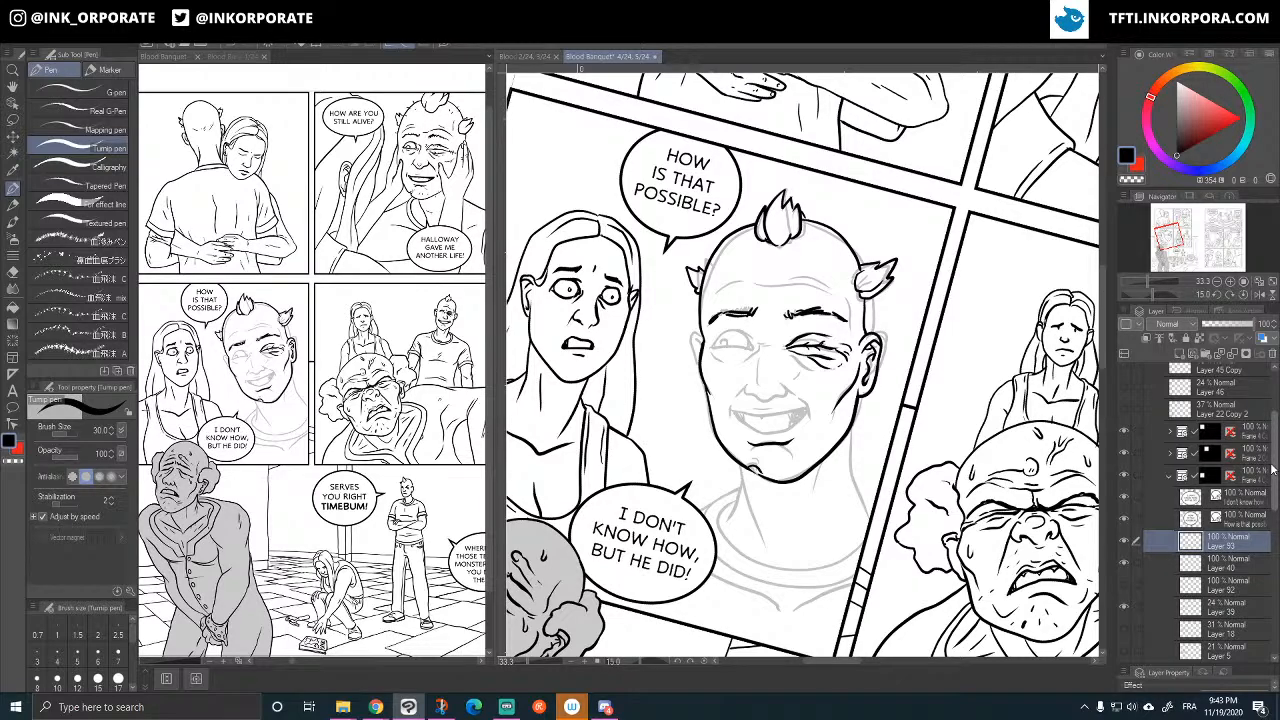
{"action": "left_click", "coordinate": [1124, 541]}
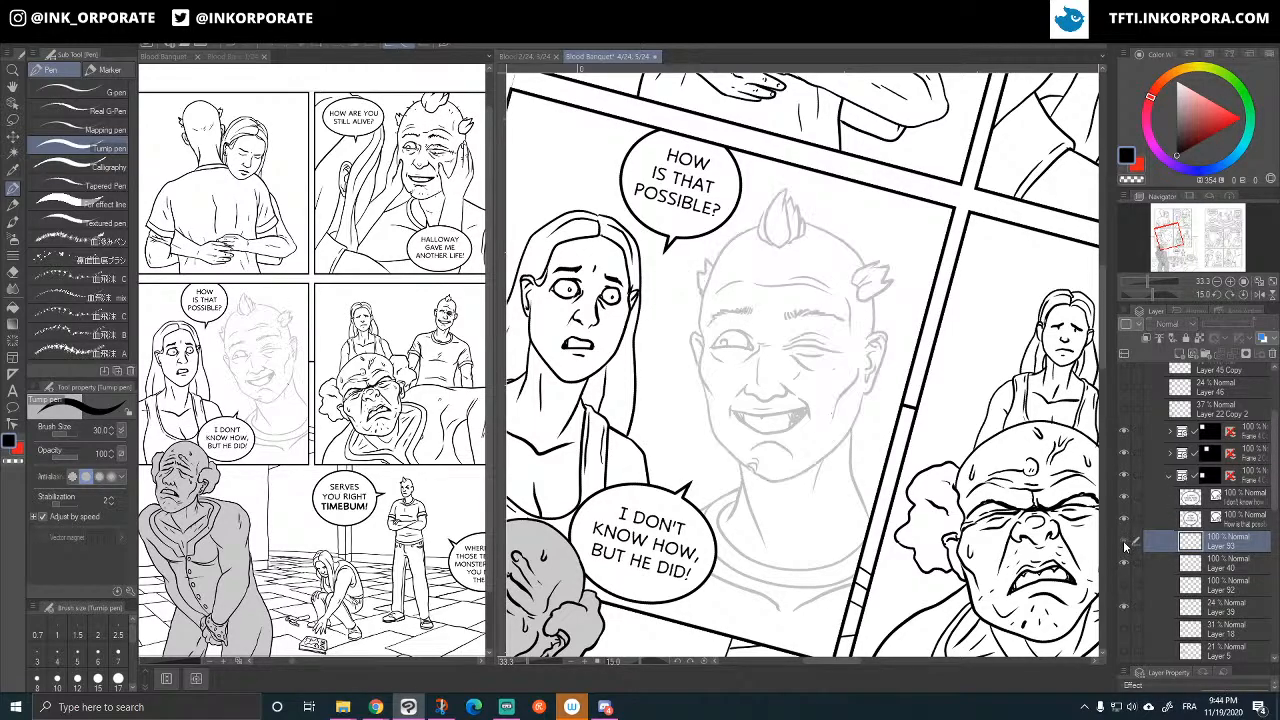
{"action": "left_click", "coordinate": [1124, 541]}
{"action": "mouse_move", "coordinate": [849, 433]}
{"action": "left_mouse_down"}
{"action": "mouse_move", "coordinate": [855, 495]}
{"action": "mouse_move", "coordinate": [876, 518]}
{"action": "left_mouse_up"}
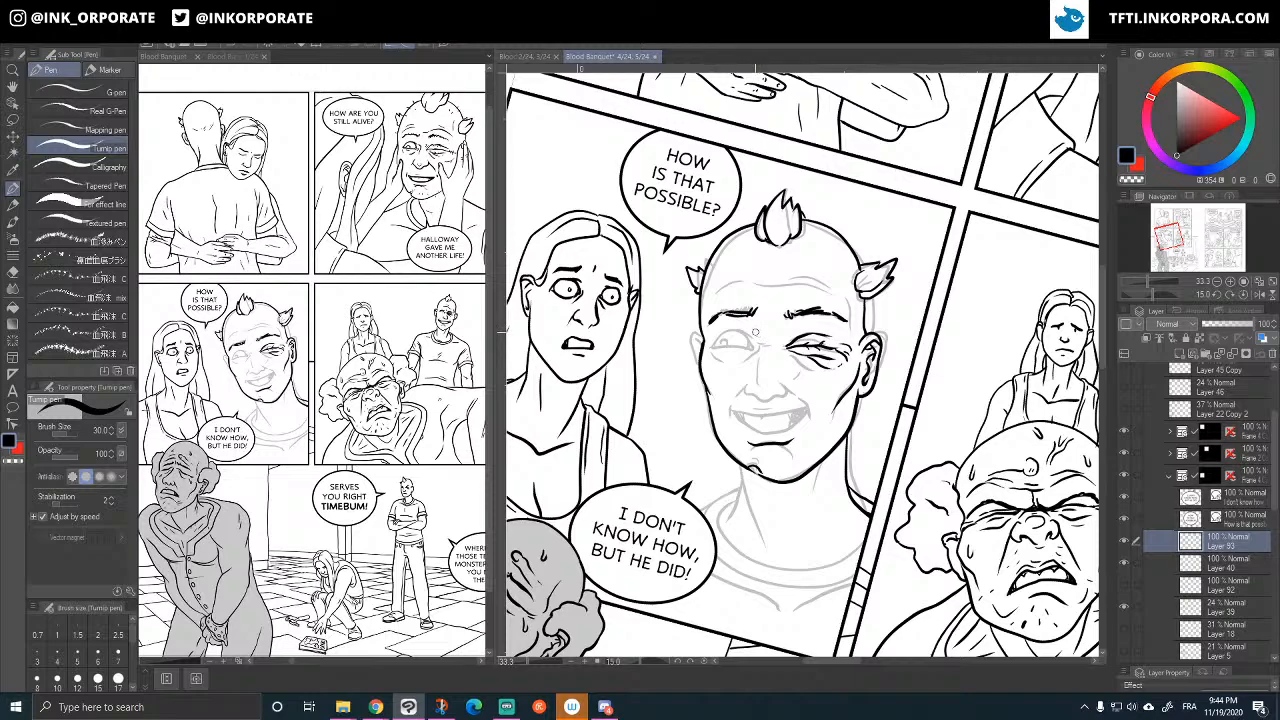
{"action": "mouse_move", "coordinate": [753, 376]}
{"action": "left_mouse_down"}
{"action": "mouse_move", "coordinate": [752, 400]}
{"action": "mouse_move", "coordinate": [780, 396]}
{"action": "mouse_move", "coordinate": [781, 382]}
{"action": "left_mouse_up"}
- Ink the smiling man's open grin with its teeth and black interior, plus the small creases around nose and mouth
{"action": "scroll", "coordinate": [817, 383], "scroll_direction": "up", "scroll_amount": 1}
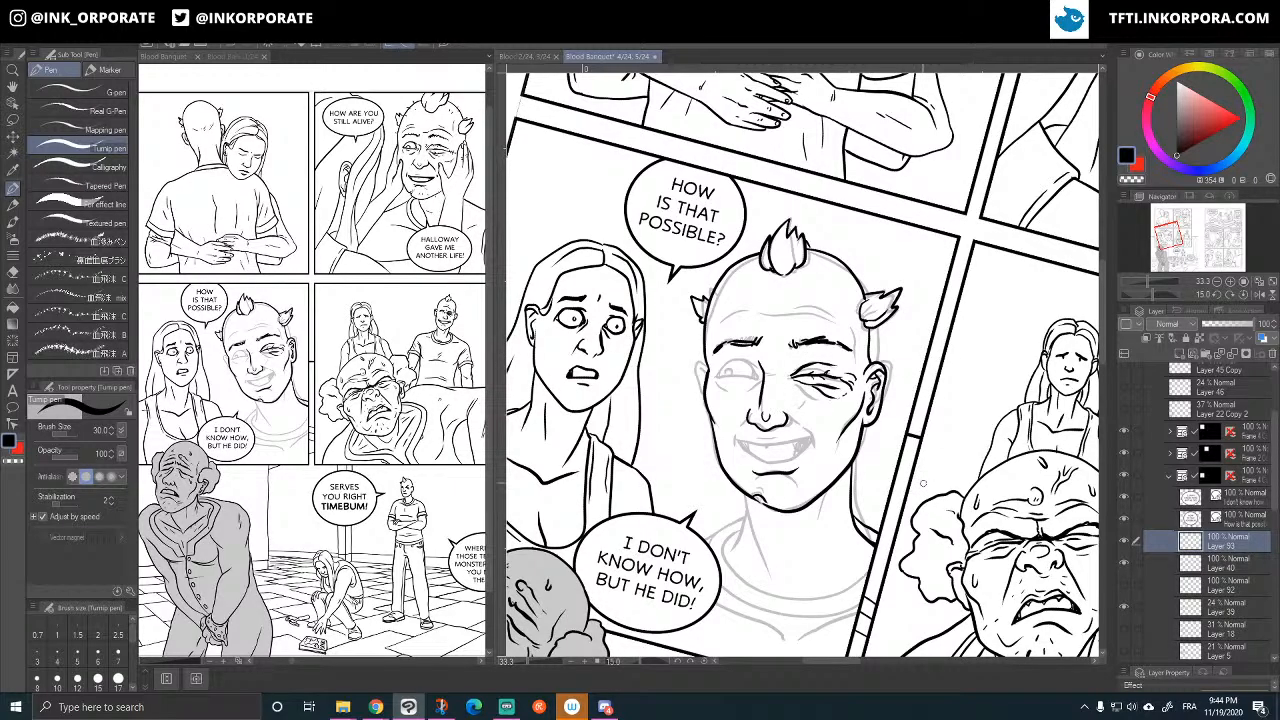
{"action": "key", "text": "minus"}
{"action": "key", "text": "minus"}
{"action": "key", "text": "minus"}
{"action": "key", "text": "minus"}
{"action": "key", "text": "minus"}
{"action": "key", "text": "minus"}
{"action": "key", "text": "minus"}
{"action": "key", "text": "minus"}
{"action": "key", "text": "minus"}
{"action": "key", "text": "minus"}
{"action": "key", "text": "minus"}
{"action": "key", "text": "minus"}
{"action": "key", "text": "minus"}
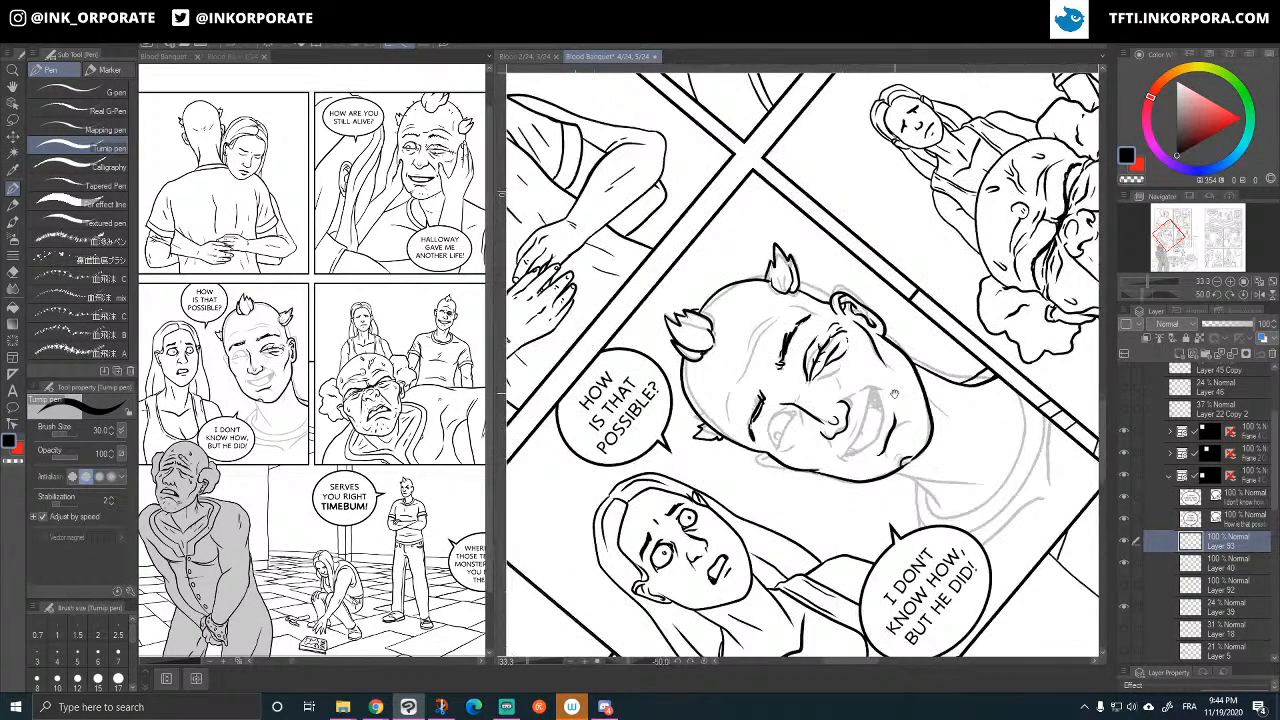
{"action": "scroll", "coordinate": [894, 395], "scroll_direction": "down", "scroll_amount": 1}
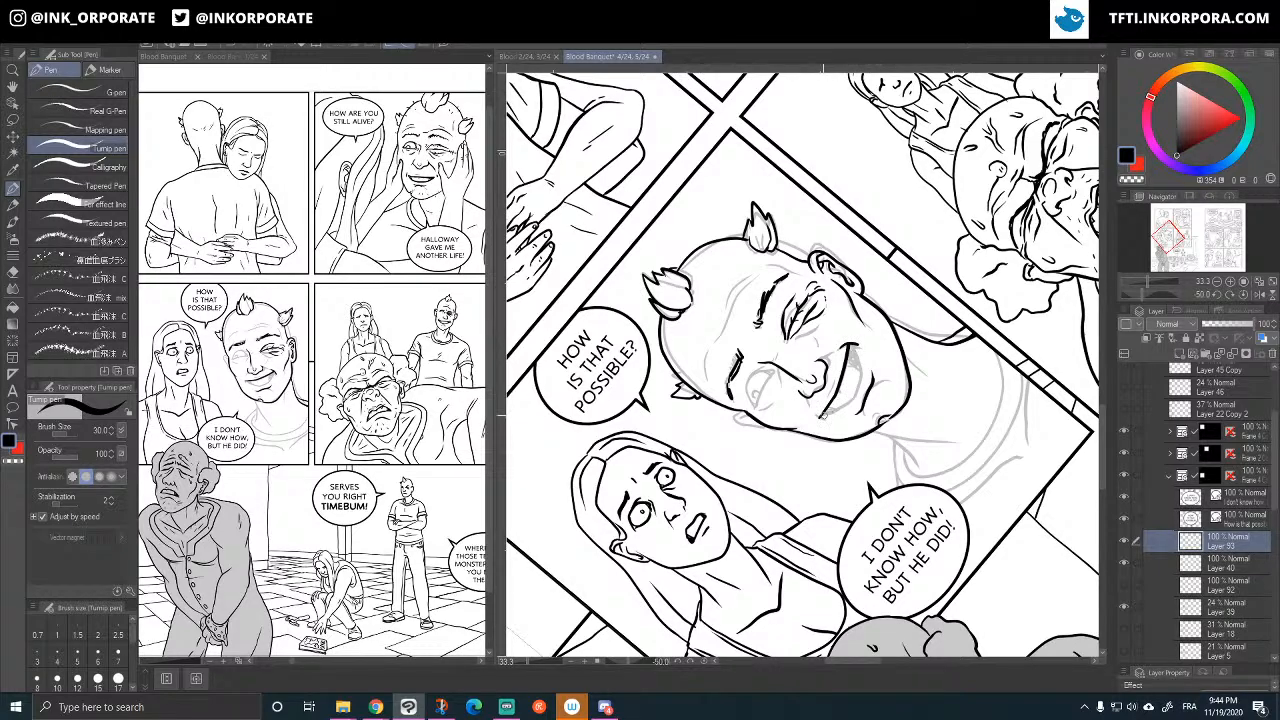
{"action": "mouse_move", "coordinate": [823, 416]}
{"action": "left_mouse_down"}
{"action": "mouse_move", "coordinate": [853, 396]}
{"action": "mouse_move", "coordinate": [849, 343]}
{"action": "left_mouse_up"}
{"action": "mouse_move", "coordinate": [856, 384]}
{"action": "left_mouse_down"}
{"action": "mouse_move", "coordinate": [878, 415]}
{"action": "mouse_move", "coordinate": [851, 383]}
{"action": "mouse_move", "coordinate": [852, 326]}
{"action": "mouse_move", "coordinate": [826, 412]}
{"action": "left_mouse_up"}
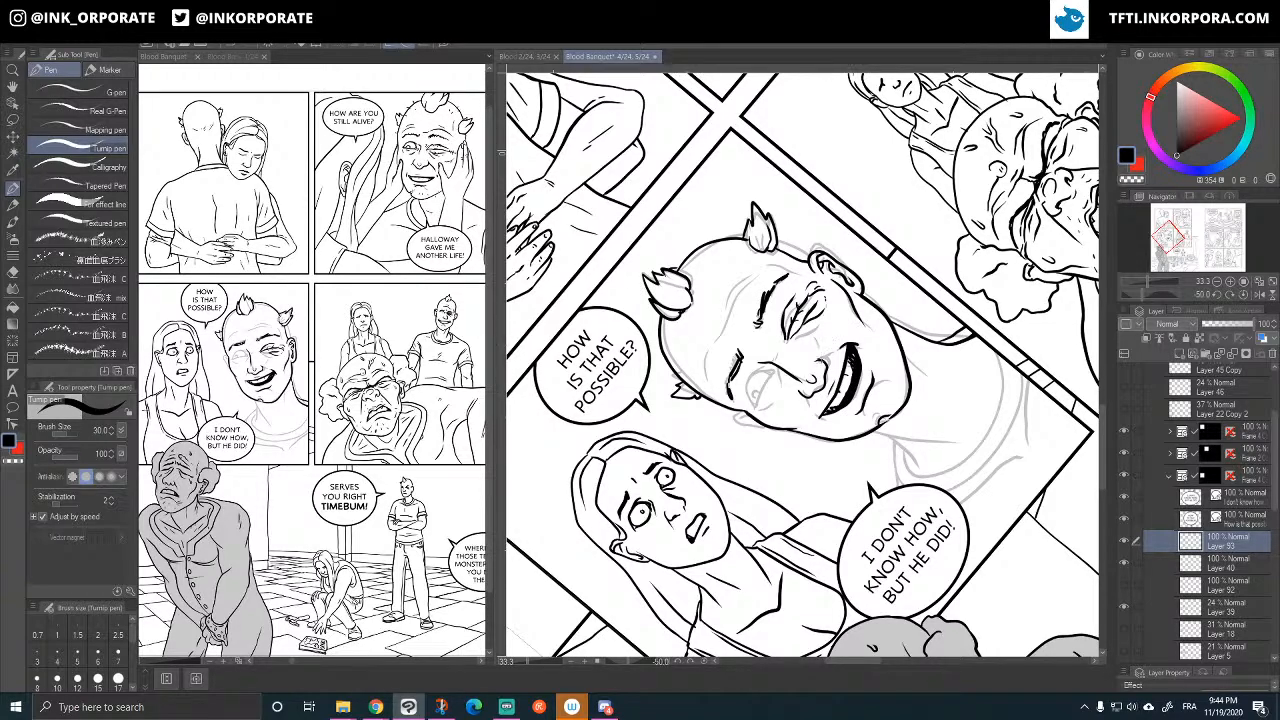
{"action": "left_click_drag", "start_coordinate": [813, 361], "coordinate": [833, 347]}
{"action": "left_click_drag", "start_coordinate": [818, 411], "coordinate": [824, 419]}
- Ink the smiling man's open eye with its lids and pupil, and the outline of his far ear
{"action": "key", "text": "asciicircum"}
{"action": "key", "text": "asciicircum"}
{"action": "key", "text": "asciicircum"}
{"action": "key", "text": "asciicircum"}
{"action": "key", "text": "asciicircum"}
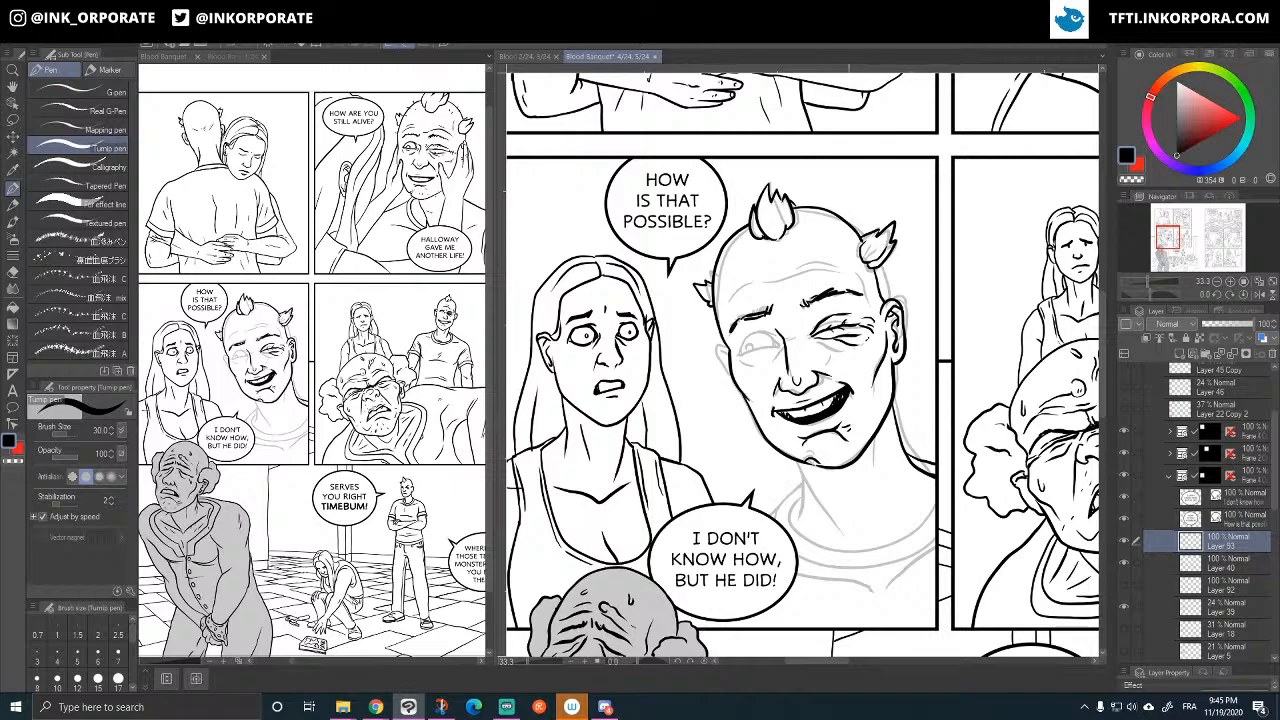
{"action": "left_click_drag", "start_coordinate": [806, 325], "coordinate": [828, 327]}
{"action": "scroll", "coordinate": [826, 340], "scroll_direction": "up", "scroll_amount": 1}
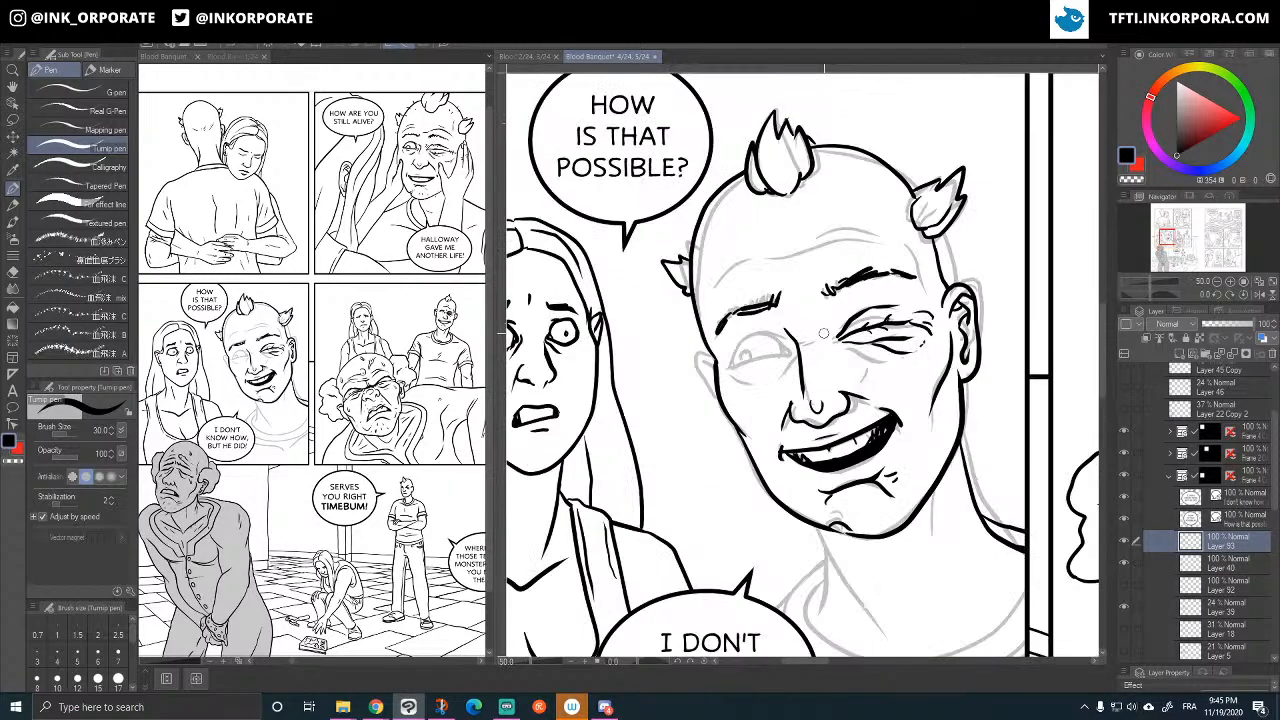
{"action": "left_click_drag", "start_coordinate": [786, 263], "coordinate": [802, 285]}
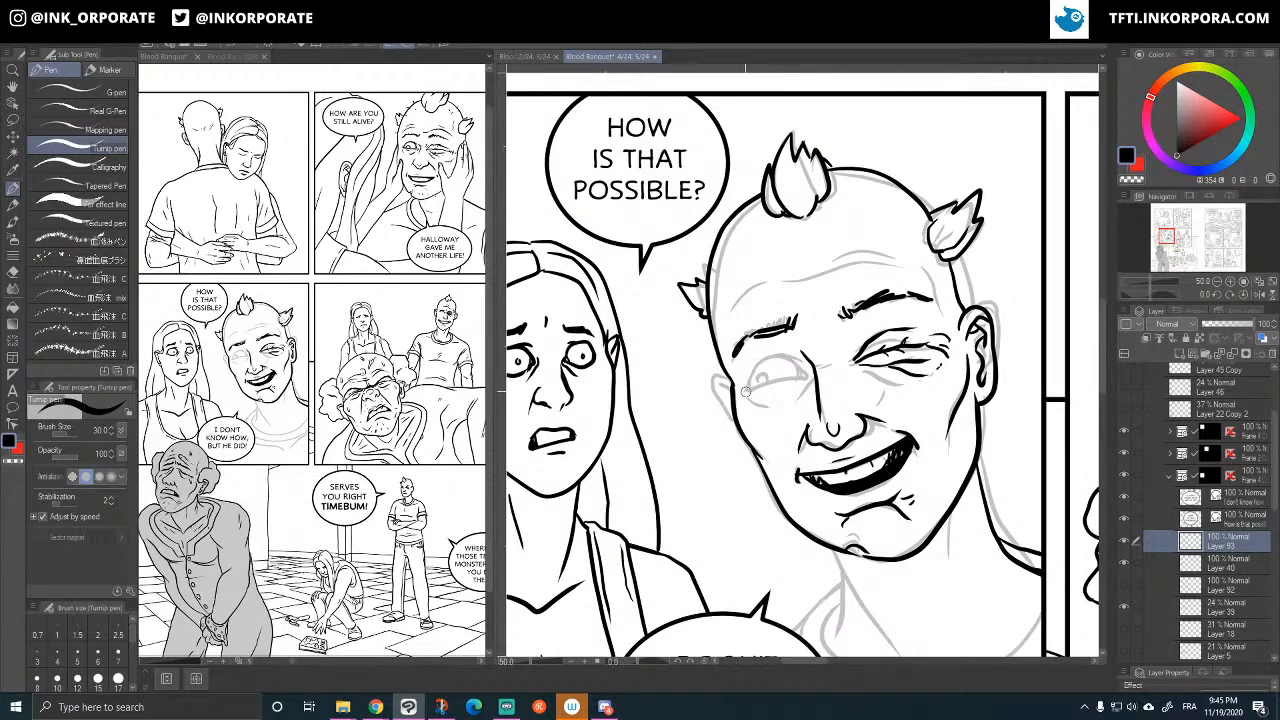
{"action": "left_click_drag", "start_coordinate": [747, 391], "coordinate": [791, 354]}
{"action": "mouse_move", "coordinate": [776, 377]}
{"action": "left_mouse_down"}
{"action": "mouse_move", "coordinate": [808, 371]}
{"action": "mouse_move", "coordinate": [792, 360]}
{"action": "mouse_move", "coordinate": [766, 378]}
{"action": "left_mouse_up"}
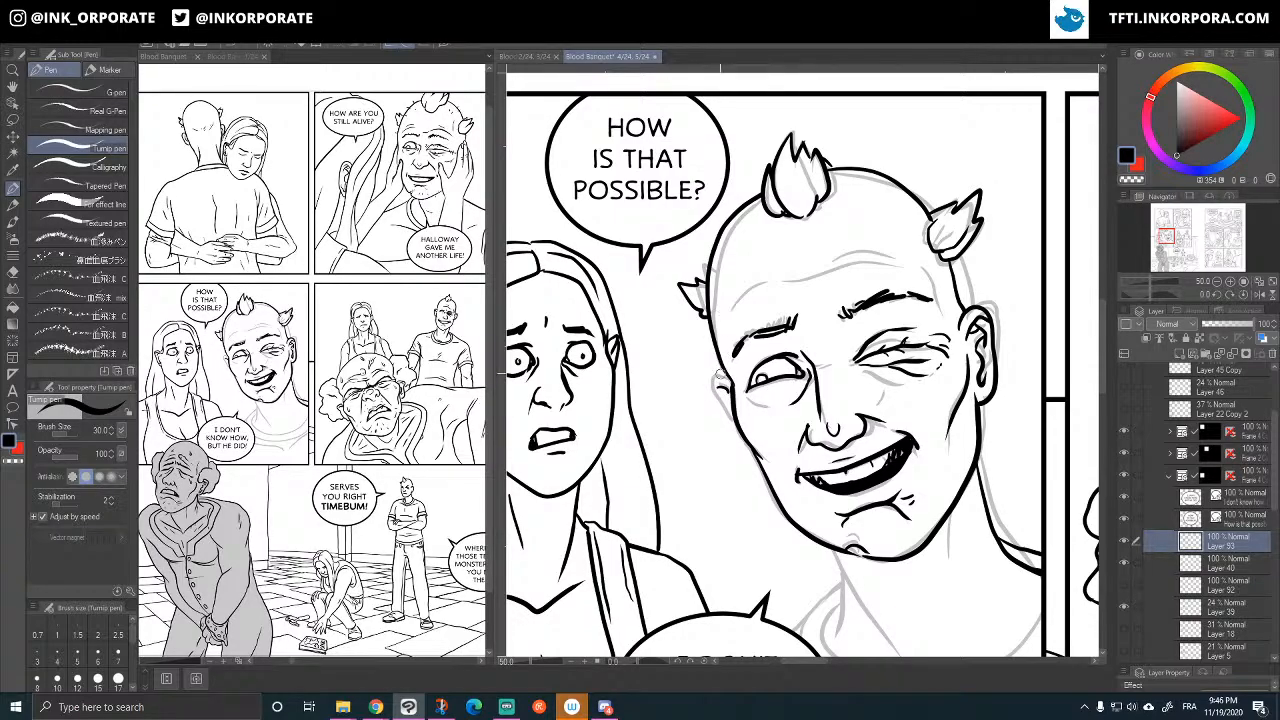
{"action": "mouse_move", "coordinate": [722, 372]}
{"action": "left_mouse_down"}
{"action": "mouse_move", "coordinate": [714, 398]}
{"action": "mouse_move", "coordinate": [732, 412]}
{"action": "left_mouse_up"}
- Ink the long wrinkle lines across the smiling man's forehead
{"action": "left_click_drag", "start_coordinate": [999, 266], "coordinate": [986, 280]}
{"action": "mouse_move", "coordinate": [714, 333]}
{"action": "left_mouse_down"}
{"action": "mouse_move", "coordinate": [826, 274]}
{"action": "mouse_move", "coordinate": [916, 273]}
{"action": "left_mouse_up"}
{"action": "left_click_drag", "start_coordinate": [792, 276], "coordinate": [848, 258]}
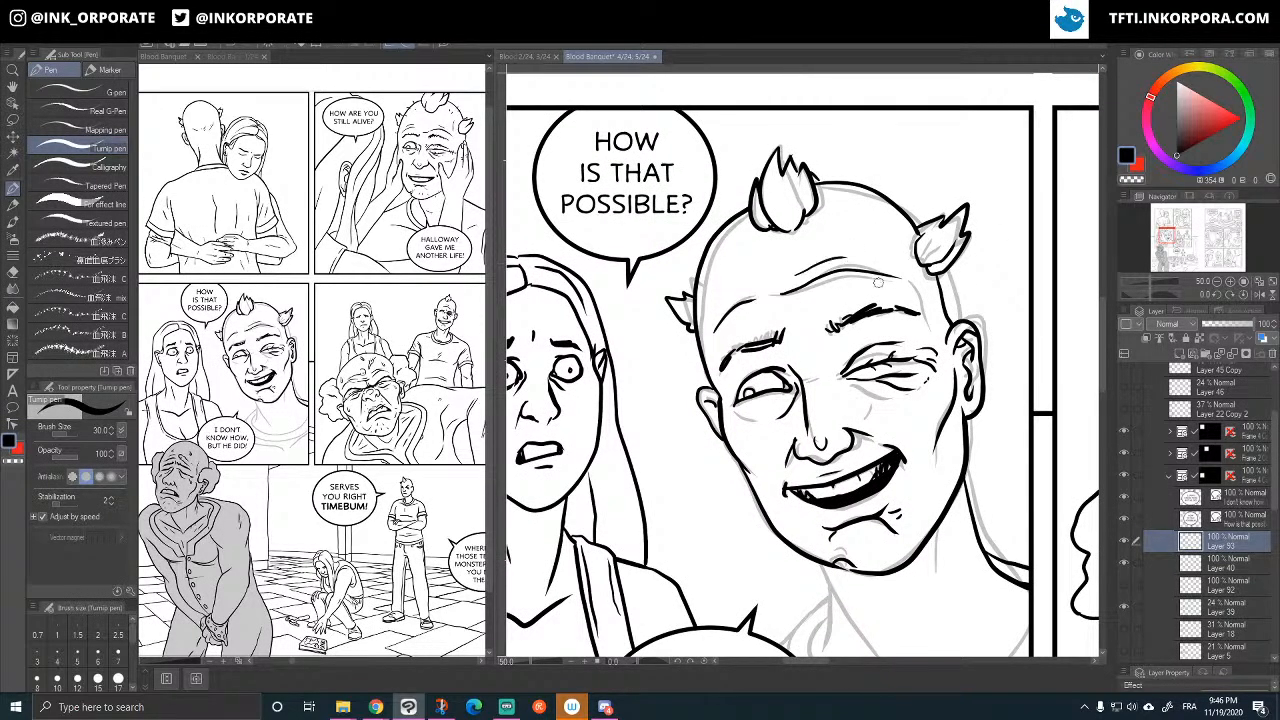
- Ink short stubble hairs on top of and around the smiling man's bald scalp
{"action": "mouse_move", "coordinate": [892, 186]}
{"action": "left_mouse_down"}
{"action": "mouse_move", "coordinate": [887, 200]}
{"action": "mouse_move", "coordinate": [855, 191]}
{"action": "left_mouse_up"}
{"action": "left_click_drag", "start_coordinate": [736, 231], "coordinate": [712, 273]}
{"action": "left_click_drag", "start_coordinate": [699, 248], "coordinate": [718, 238]}
{"action": "left_click_drag", "start_coordinate": [920, 262], "coordinate": [862, 172]}
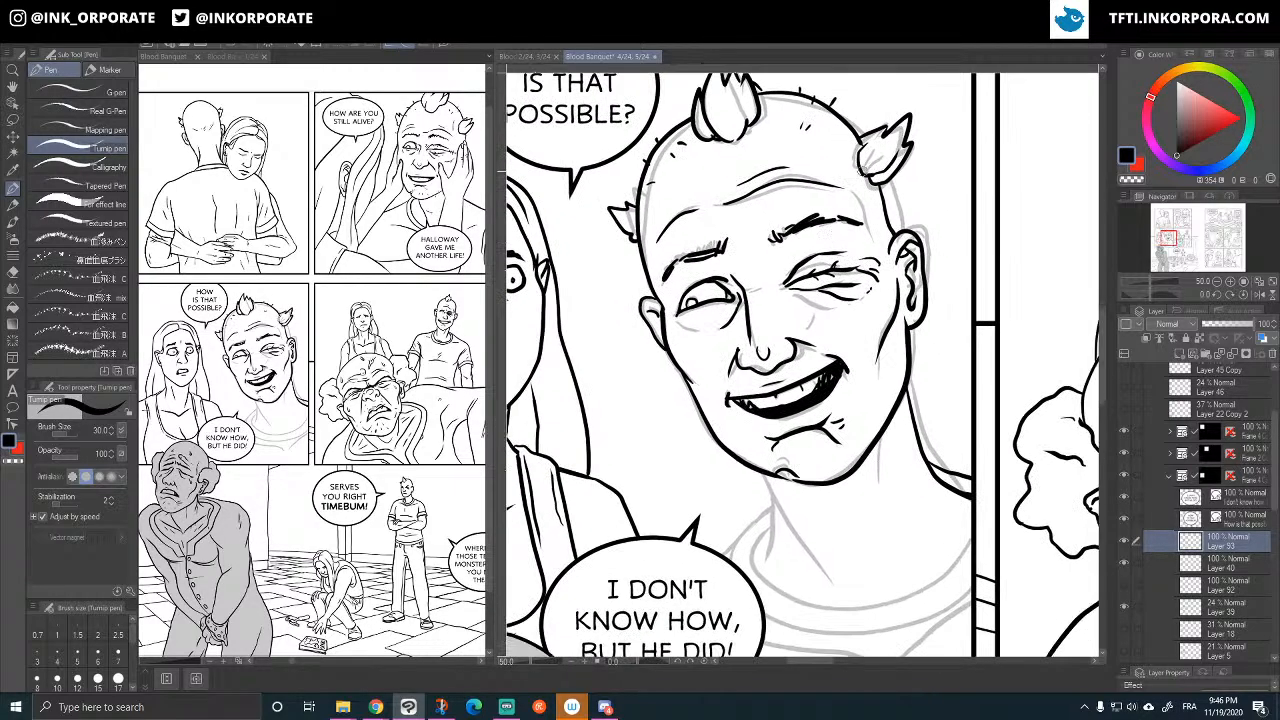
{"action": "scroll", "coordinate": [873, 218], "scroll_direction": "down", "scroll_amount": 2}
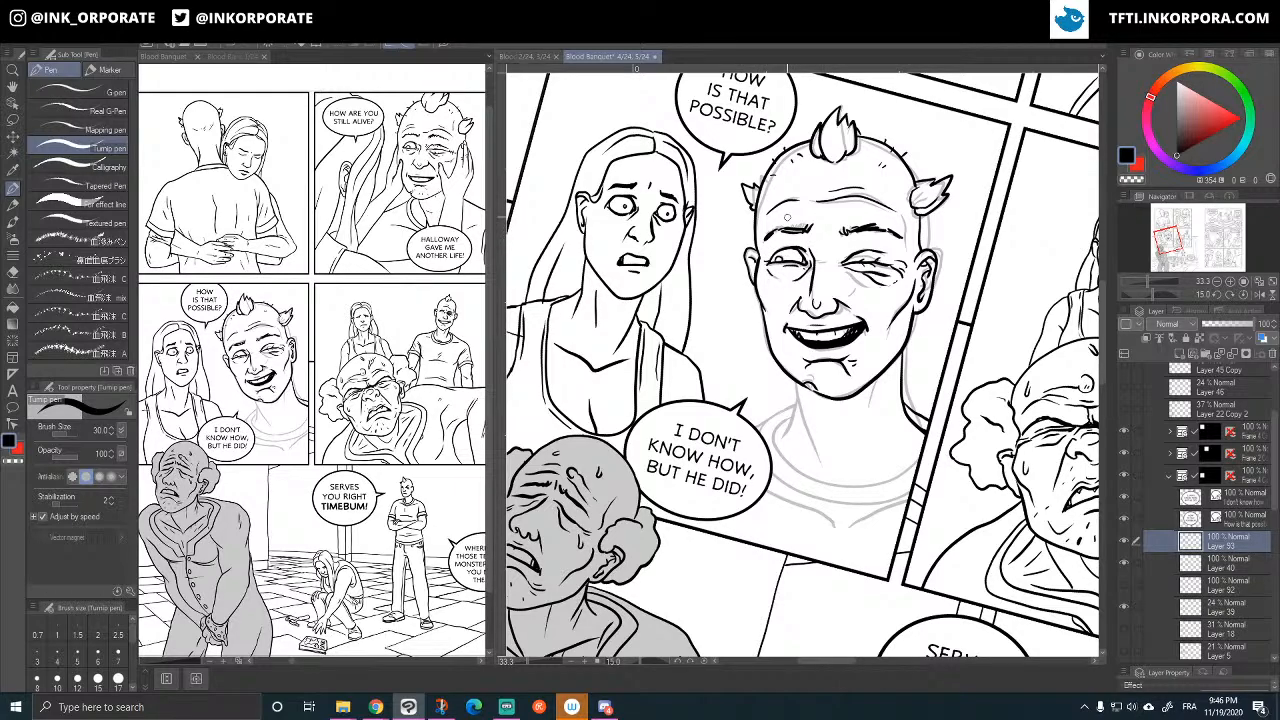
{"action": "left_click_drag", "start_coordinate": [850, 248], "coordinate": [841, 256]}
- Identify the layer holding the faded original figure and move Layer 39 directly beneath Layer 93
{"action": "left_click", "coordinate": [12, 119]}
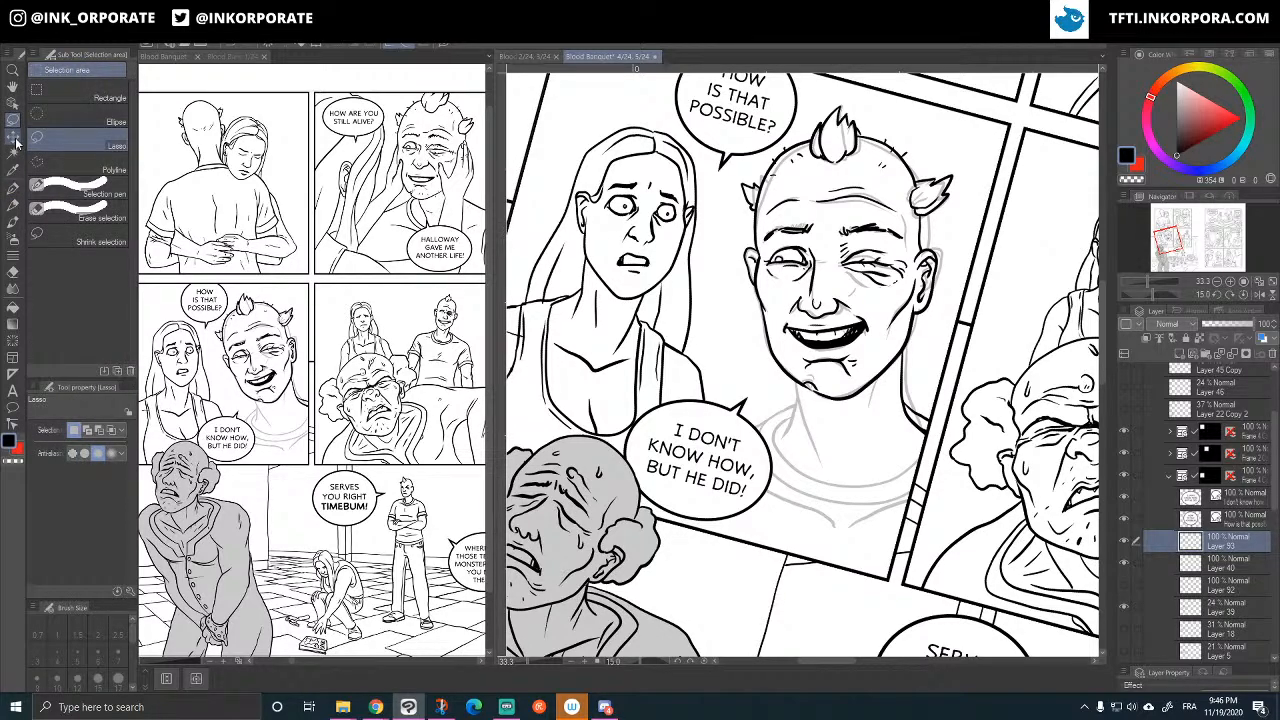
{"action": "left_click", "coordinate": [1124, 561]}
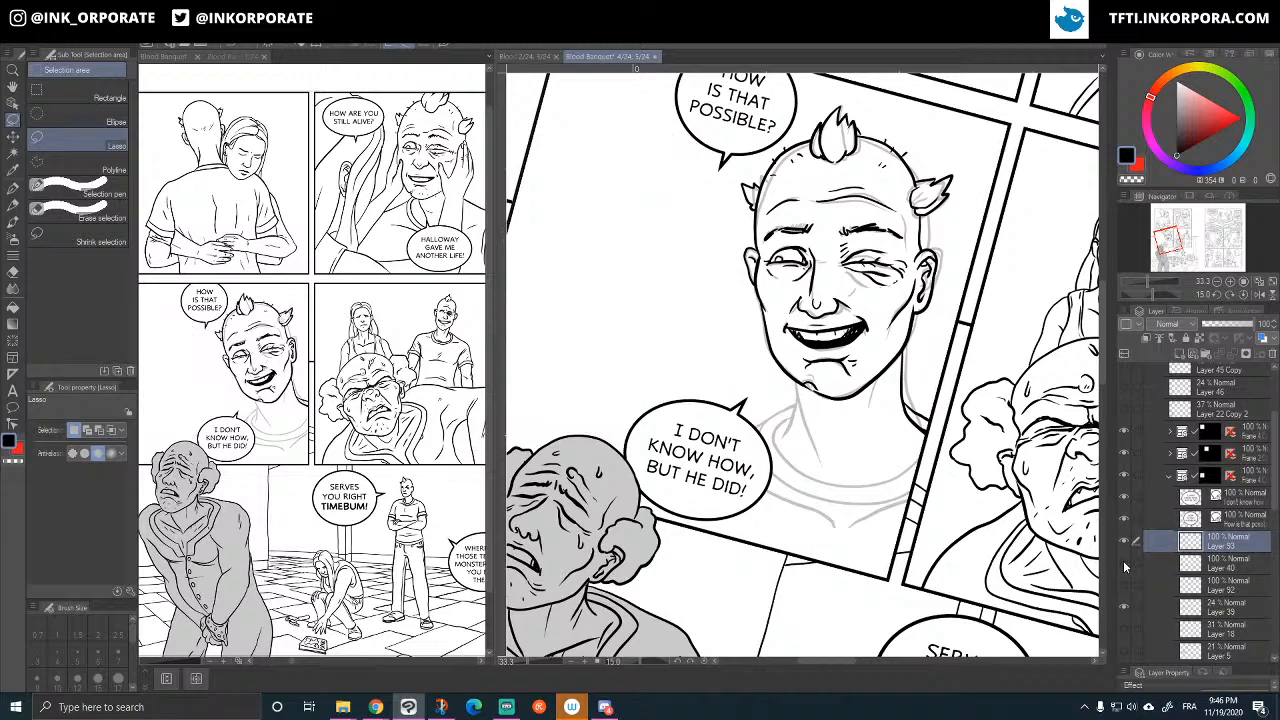
{"action": "left_click", "coordinate": [1124, 563]}
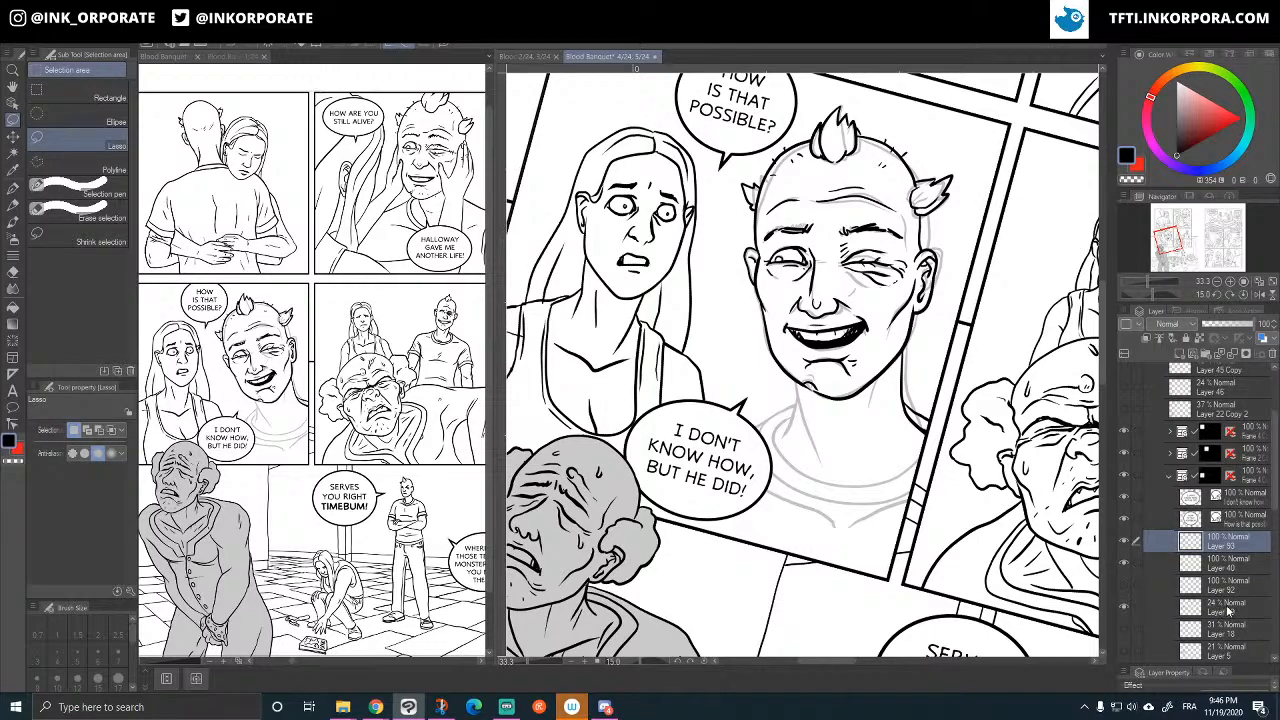
{"action": "left_click", "coordinate": [1132, 603]}
{"action": "left_click", "coordinate": [1124, 604]}
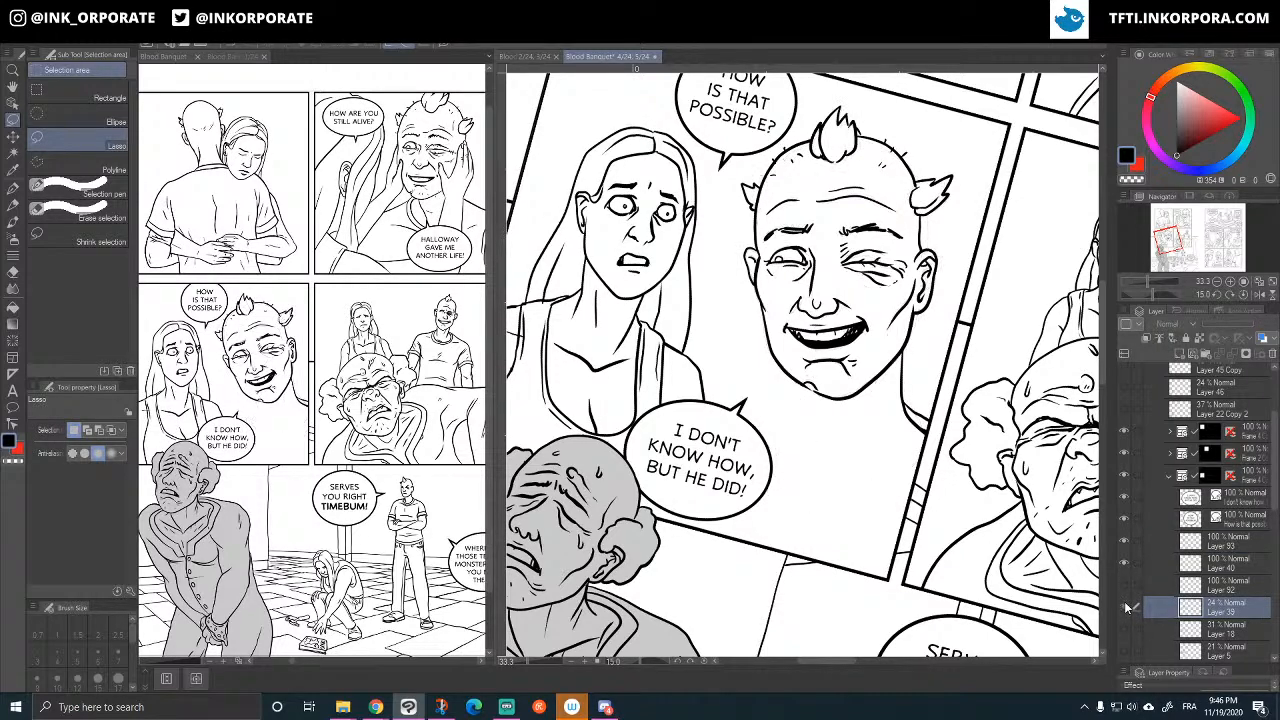
{"action": "left_click", "coordinate": [1124, 604]}
{"action": "left_click_drag", "start_coordinate": [1220, 604], "coordinate": [1219, 562]}
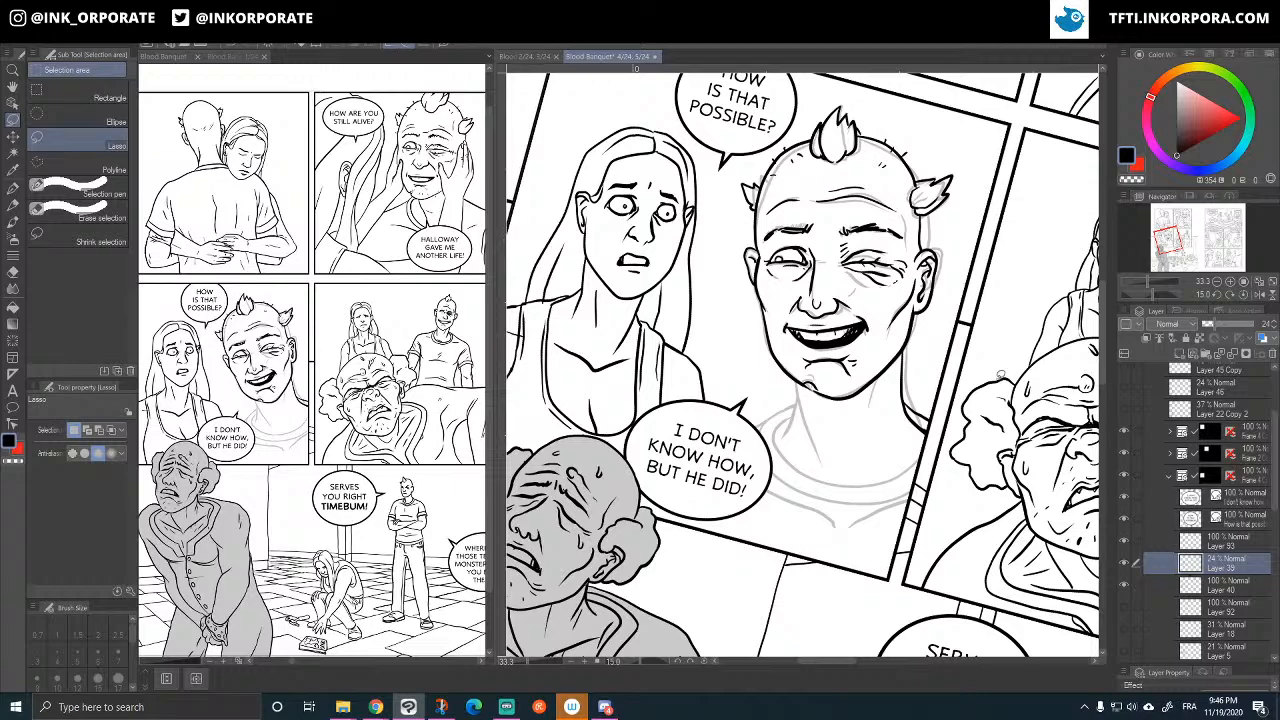
- Erase the faded original head from Layer 39, leaving the collar and shoulders, and set the layer's opacity to 100%
{"action": "mouse_move", "coordinate": [951, 402]}
{"action": "left_mouse_down"}
{"action": "mouse_move", "coordinate": [922, 443]}
{"action": "mouse_move", "coordinate": [890, 374]}
{"action": "mouse_move", "coordinate": [830, 404]}
{"action": "mouse_move", "coordinate": [784, 370]}
{"action": "mouse_move", "coordinate": [735, 301]}
{"action": "mouse_move", "coordinate": [725, 222]}
{"action": "mouse_move", "coordinate": [789, 117]}
{"action": "mouse_move", "coordinate": [950, 117]}
{"action": "mouse_move", "coordinate": [1010, 265]}
{"action": "mouse_move", "coordinate": [940, 435]}
{"action": "left_mouse_up"}
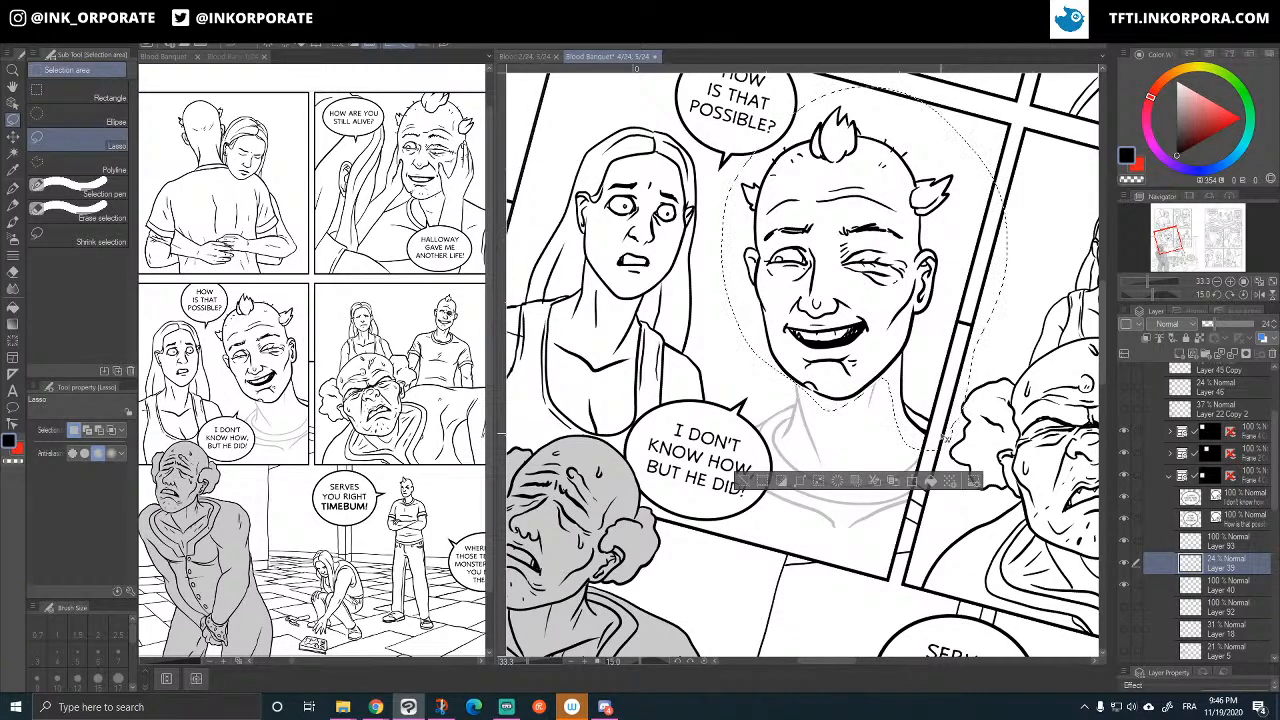
{"action": "key", "text": "ctrl+d"}
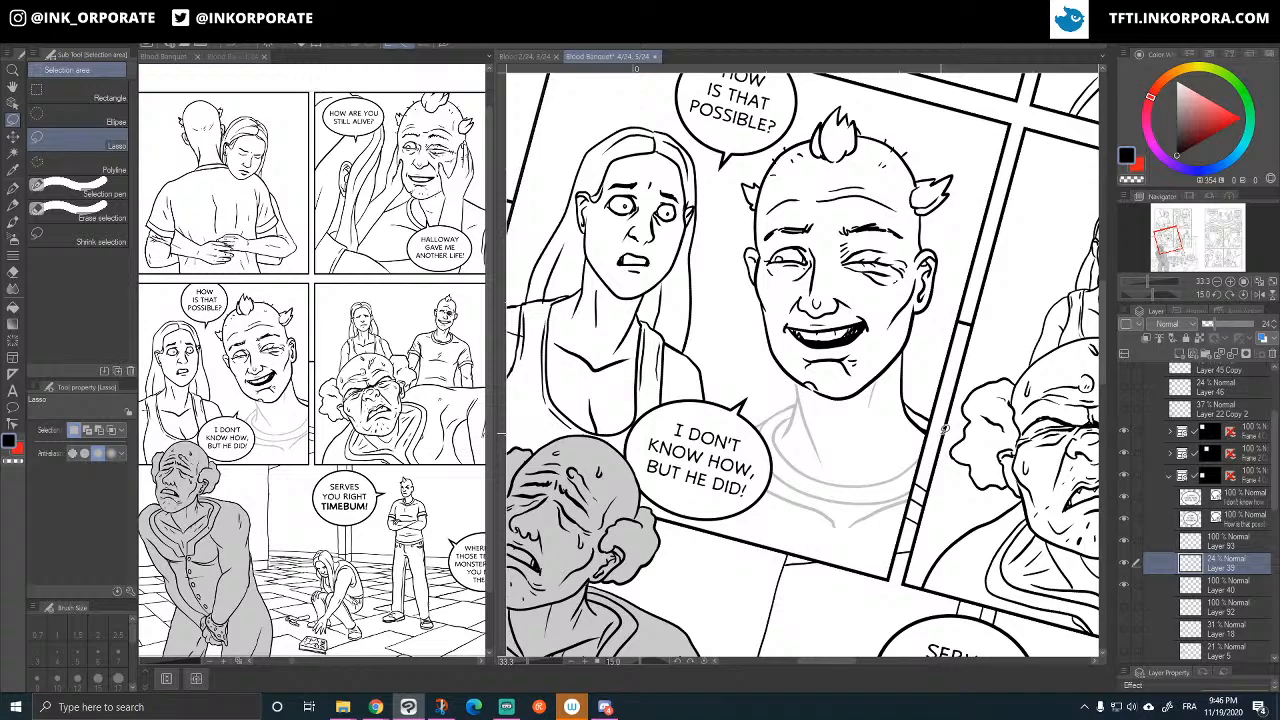
{"action": "left_click", "coordinate": [13, 189]}
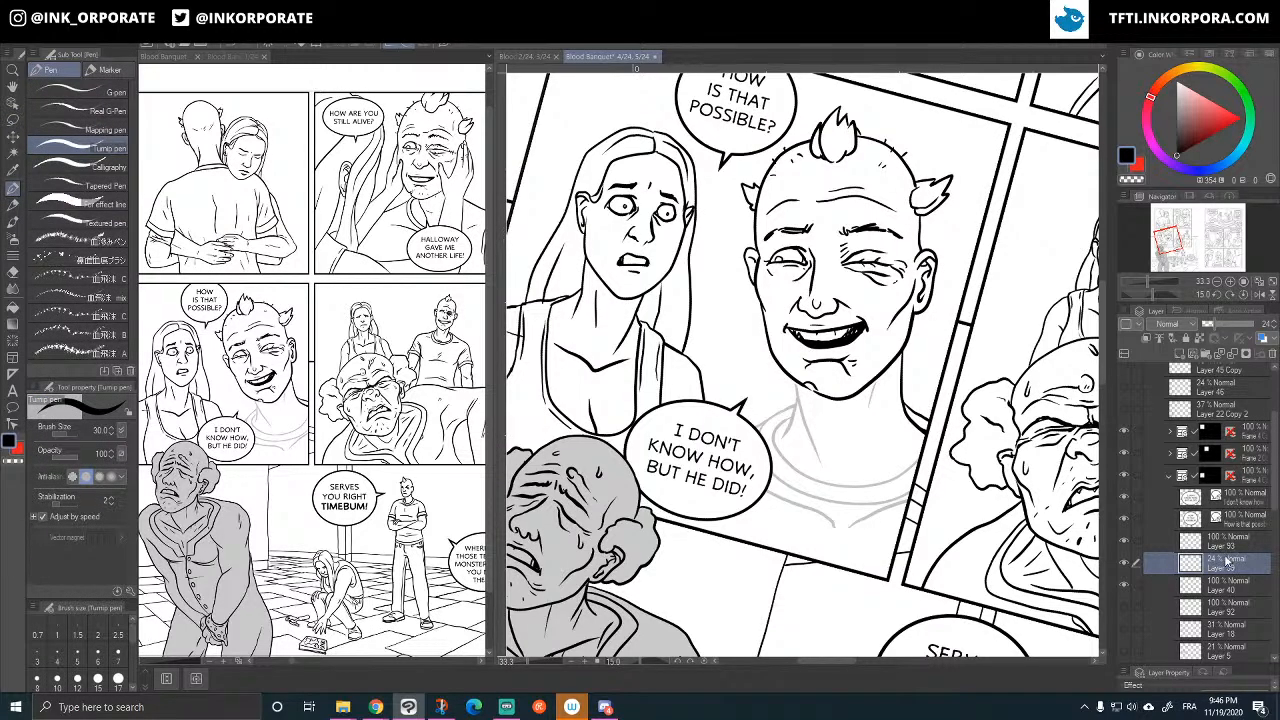
{"action": "left_click", "coordinate": [1258, 324]}
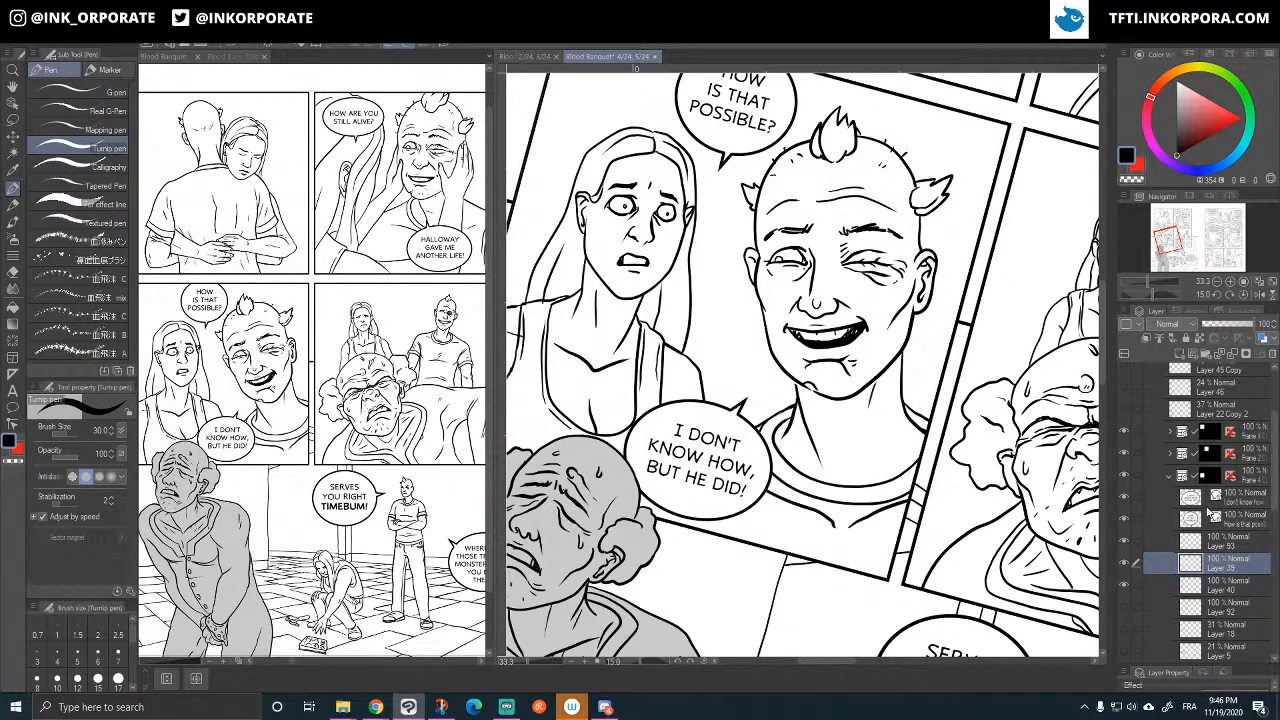
- Check the redrawn man against the whole page and save the Blood Banquet file
{"action": "left_click_drag", "start_coordinate": [892, 236], "coordinate": [904, 279]}
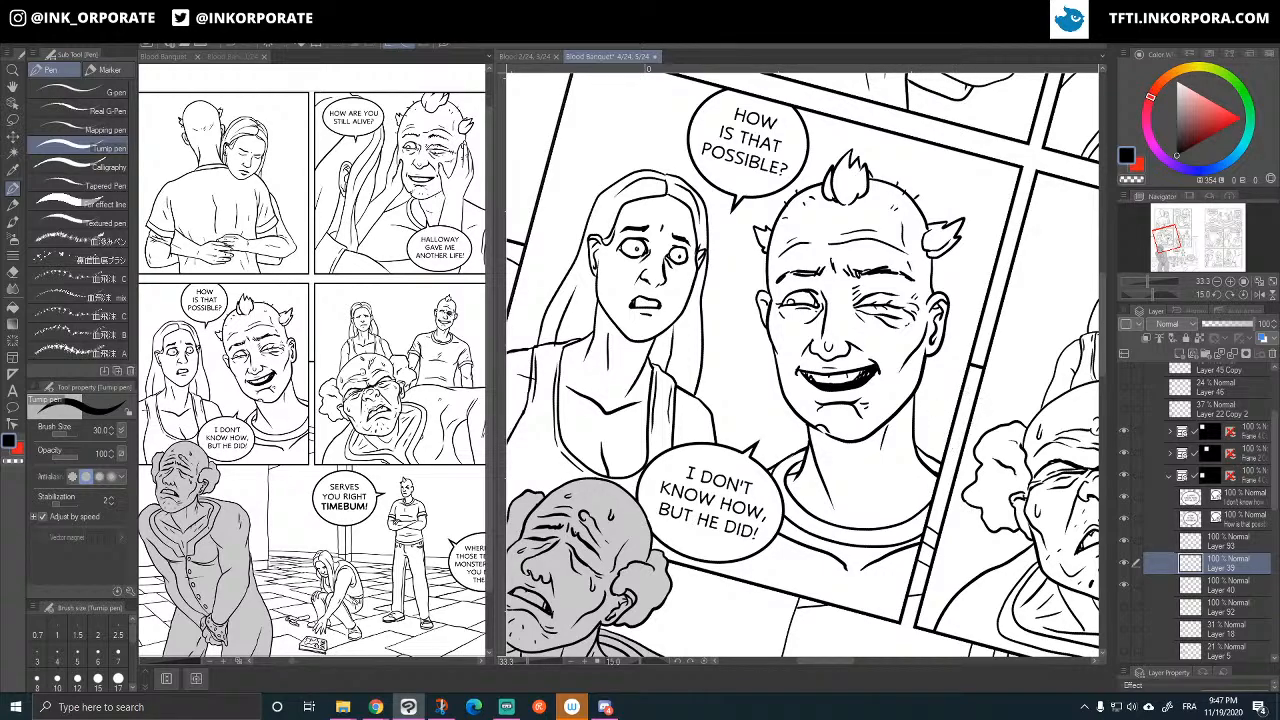
{"action": "left_click_drag", "start_coordinate": [875, 561], "coordinate": [869, 532]}
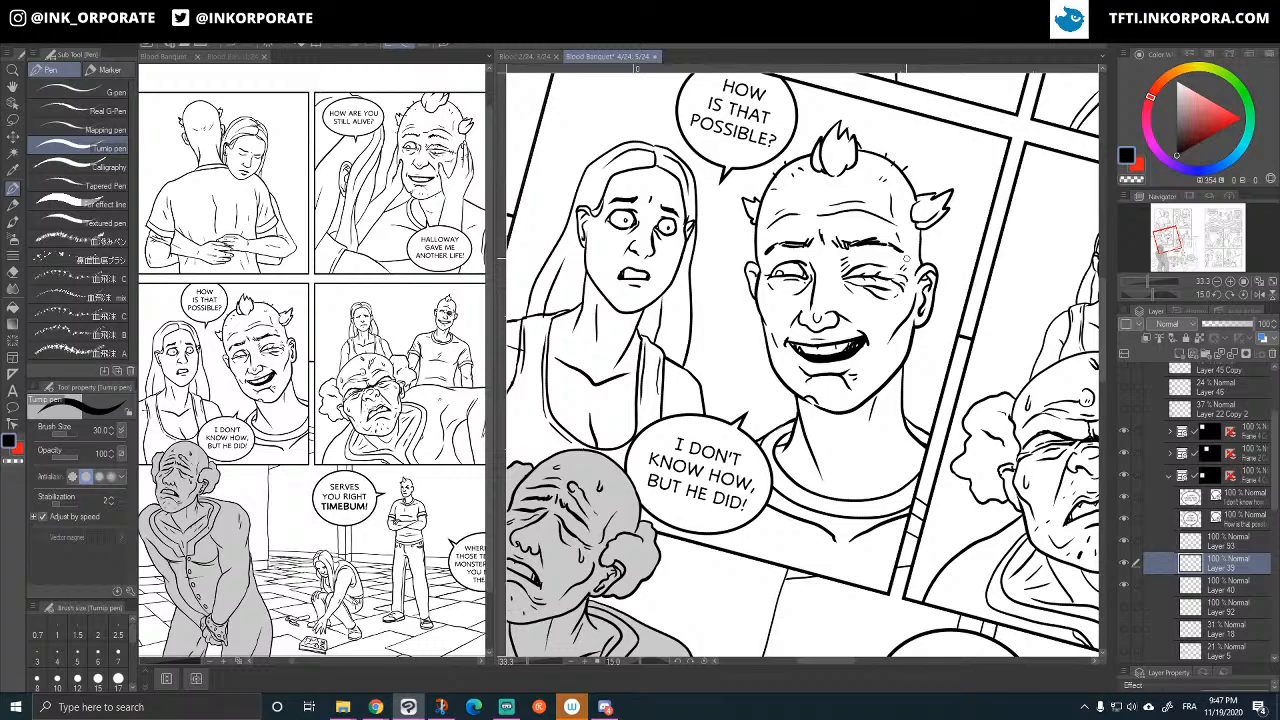
{"action": "scroll", "coordinate": [902, 264], "scroll_direction": "down", "scroll_amount": 4}
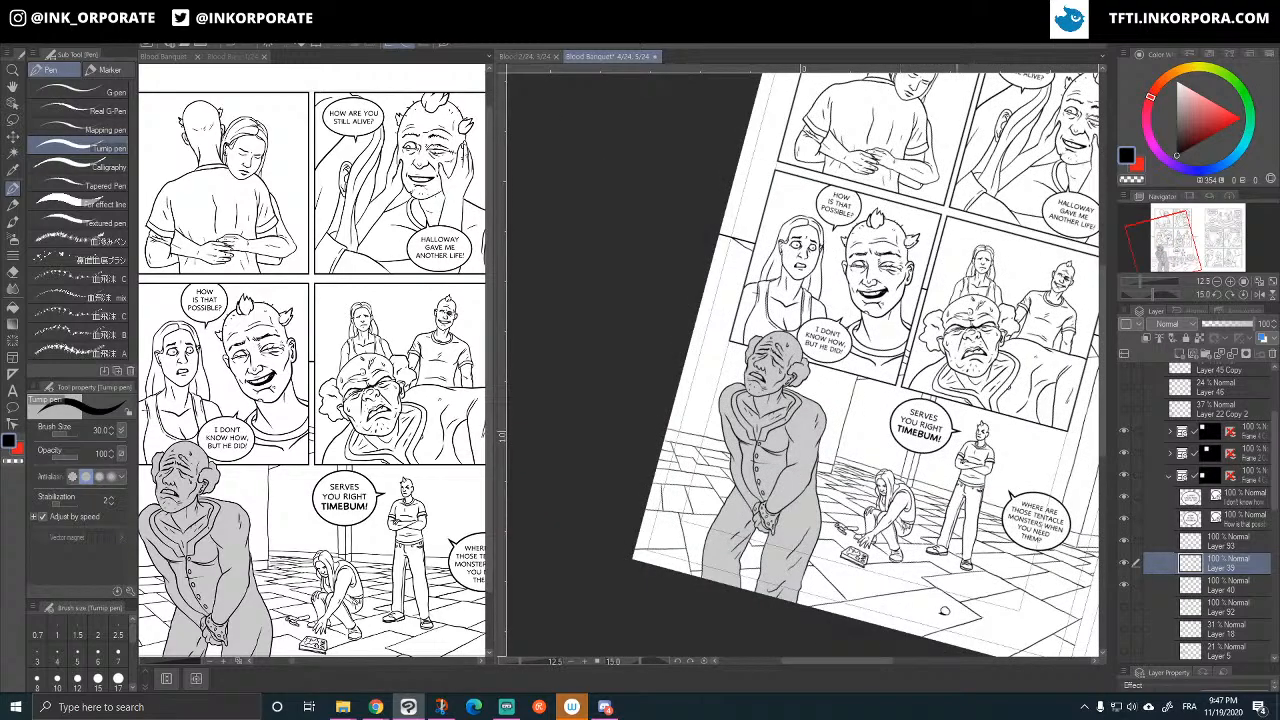
{"action": "left_click_drag", "start_coordinate": [986, 462], "coordinate": [914, 501]}
{"action": "key", "text": "minus"}
{"action": "key", "text": "minus"}
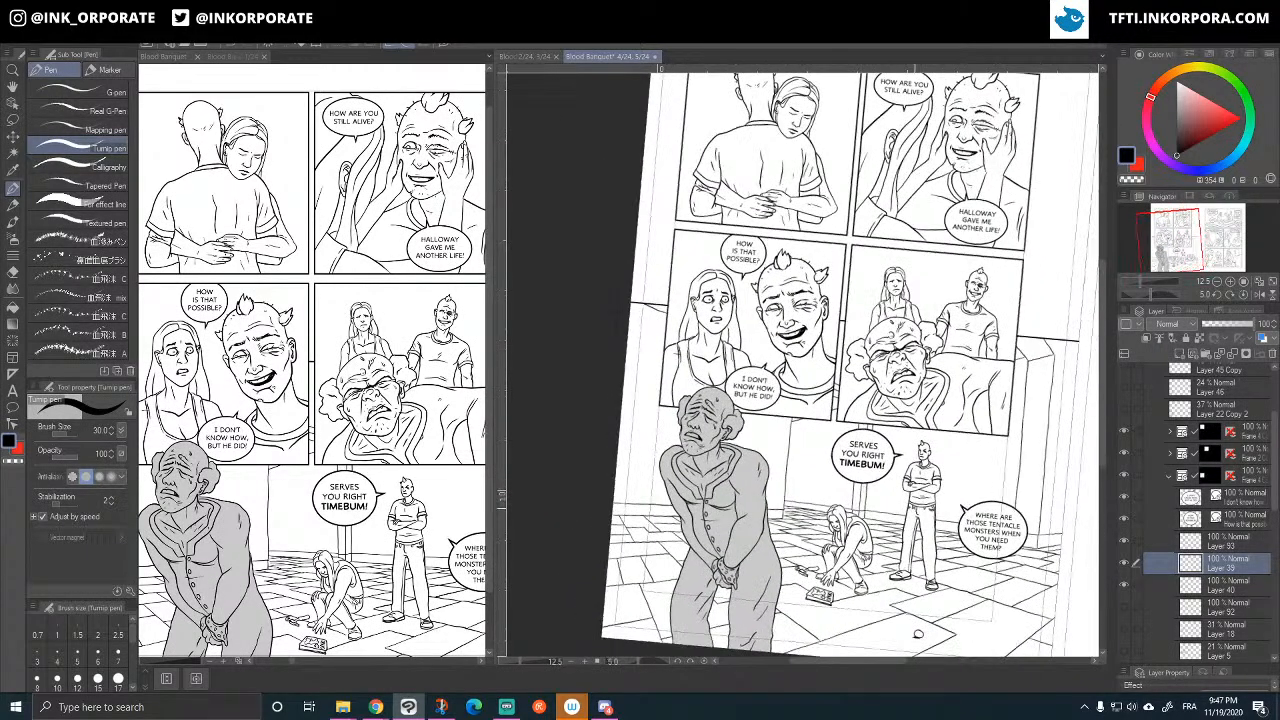
{"action": "key", "text": "minus"}
{"action": "left_click_drag", "start_coordinate": [941, 623], "coordinate": [876, 647]}
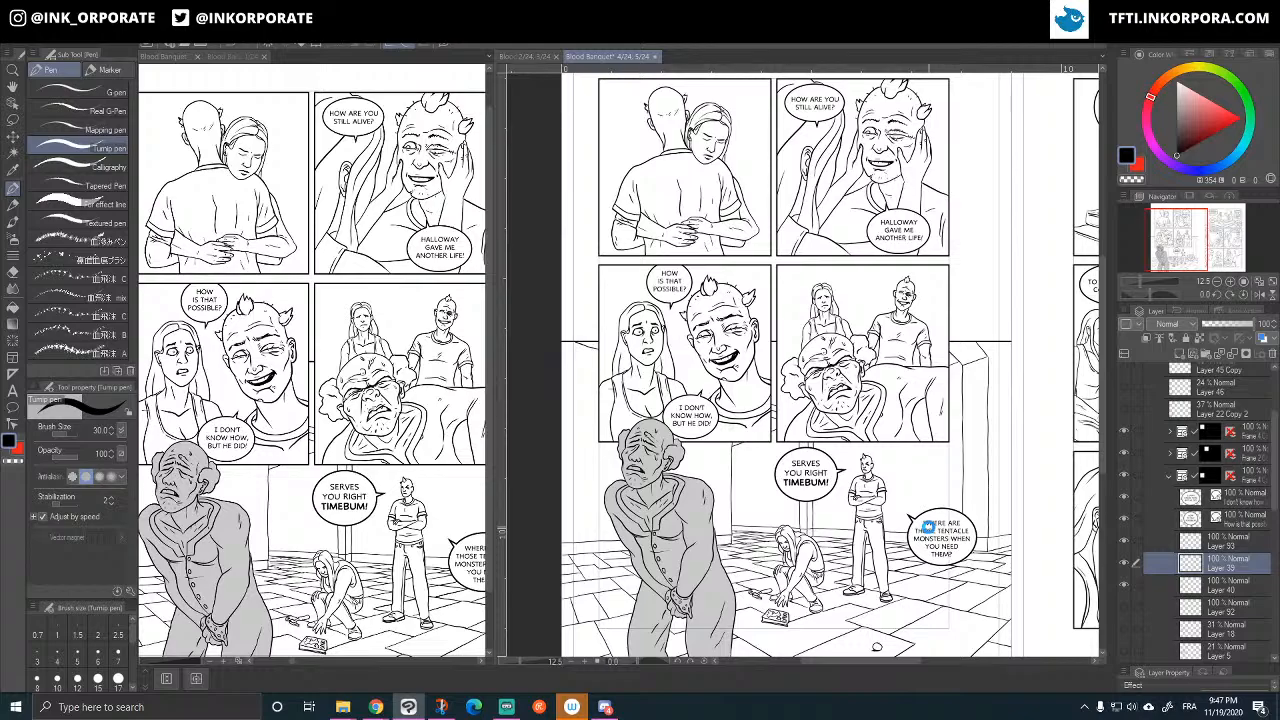
{"action": "key", "text": "ctrl+s"}
- Merge Layer 39, holding the smiling man's collar and shoulders, with his new head inks on Layer 93
{"action": "scroll", "coordinate": [916, 507], "scroll_direction": "up", "scroll_amount": 3}
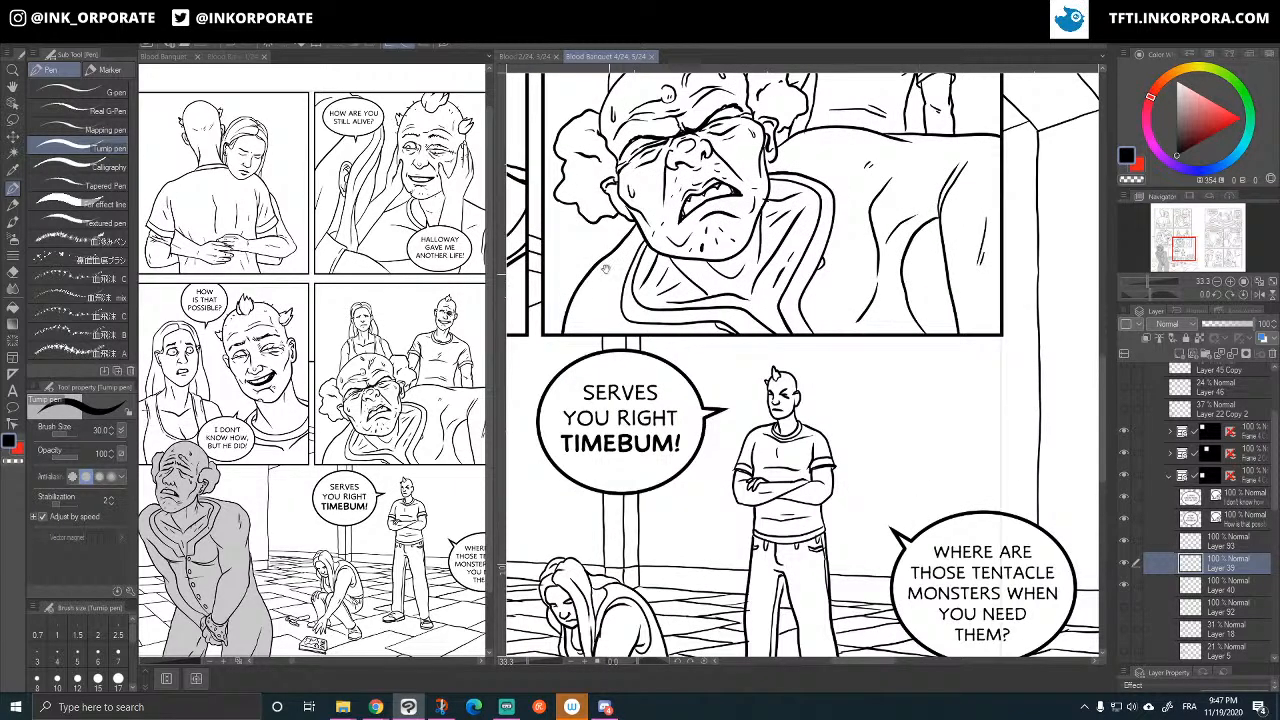
{"action": "left_click_drag", "start_coordinate": [554, 217], "coordinate": [750, 394]}
{"action": "left_click", "coordinate": [13, 120]}
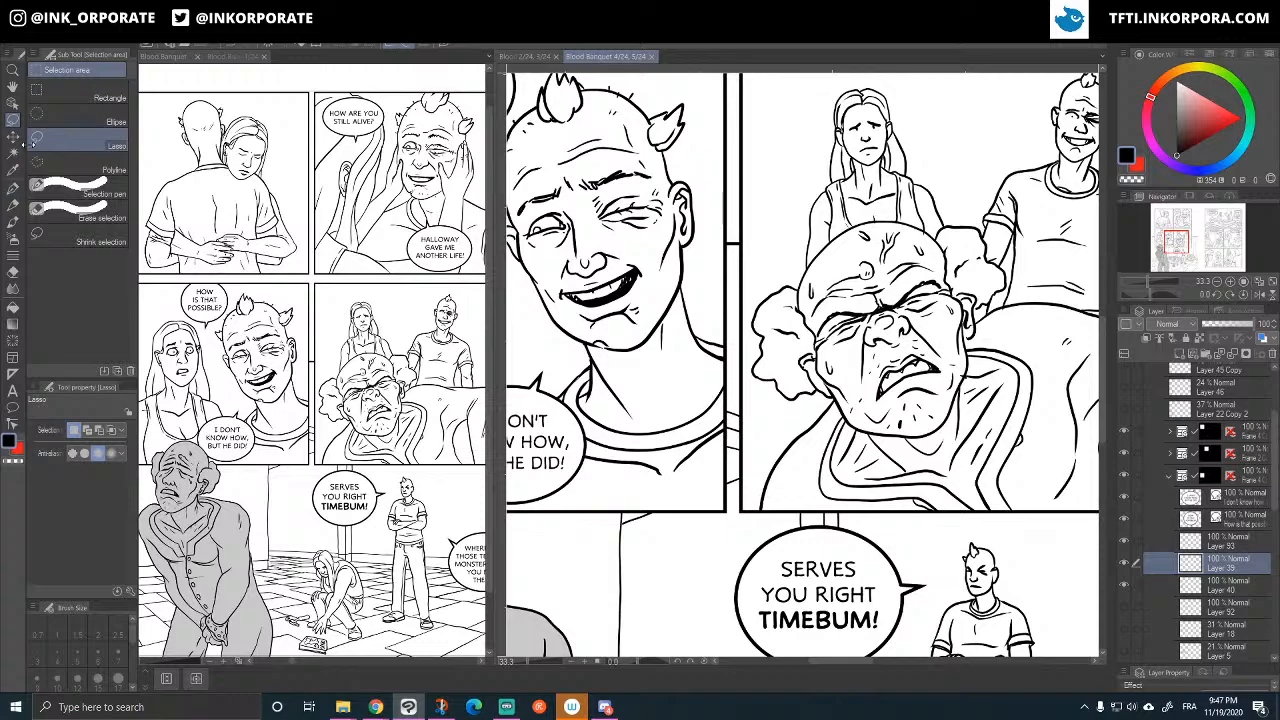
{"action": "left_click", "coordinate": [1124, 563]}
{"action": "left_click", "coordinate": [1124, 563]}
{"action": "left_click", "coordinate": [1236, 543], "text": "ctrl"}
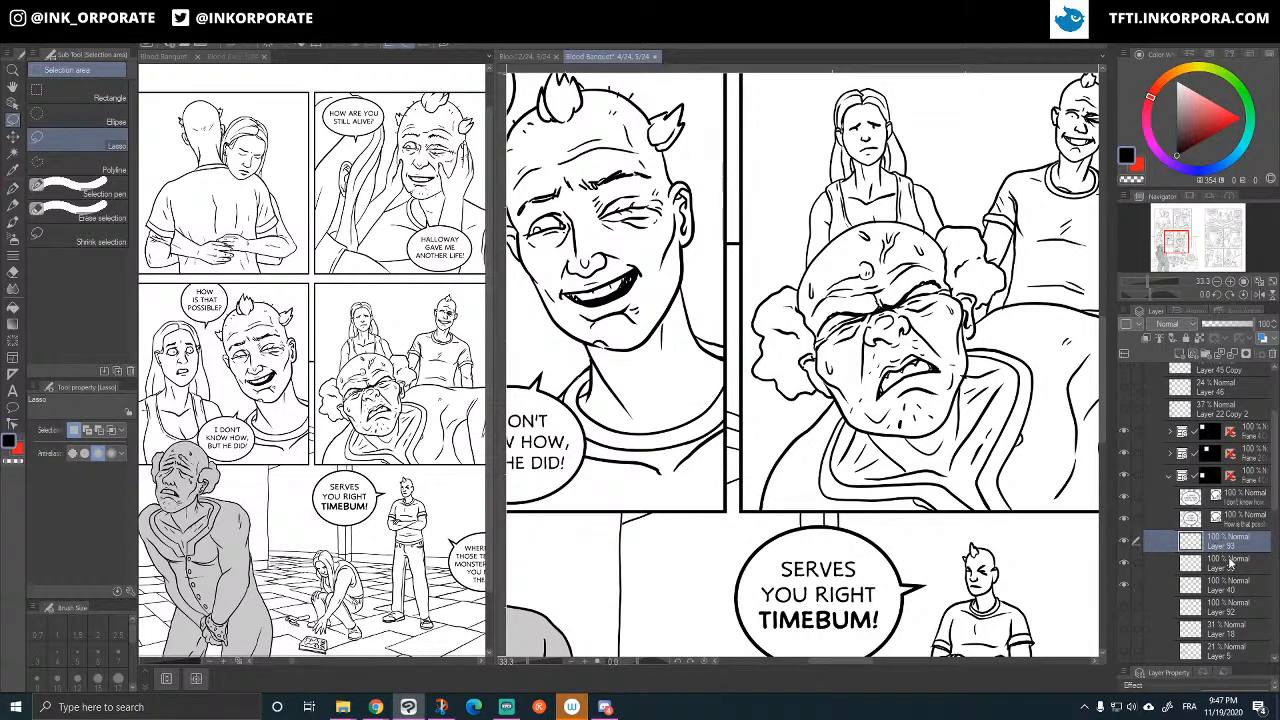
{"action": "right_click", "coordinate": [1214, 546]}
{"action": "left_click", "coordinate": [1216, 482]}
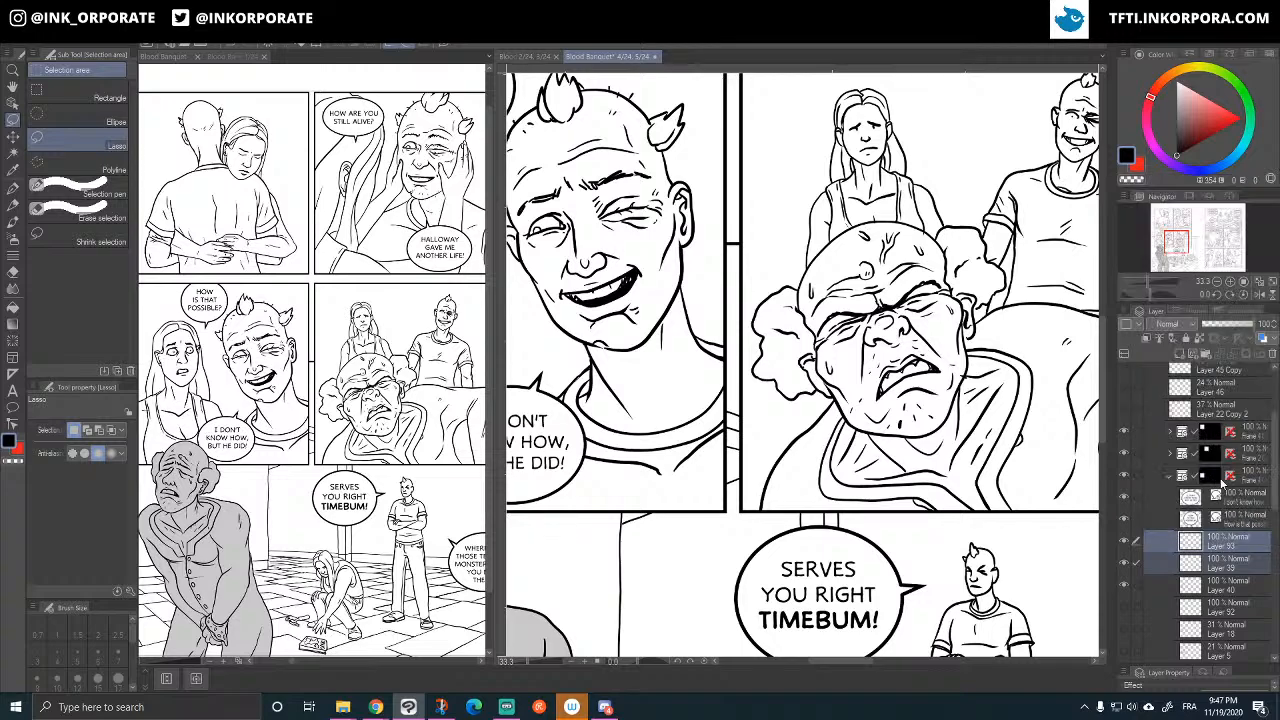
{"action": "left_click", "coordinate": [1125, 542]}
{"action": "left_click", "coordinate": [1125, 542]}
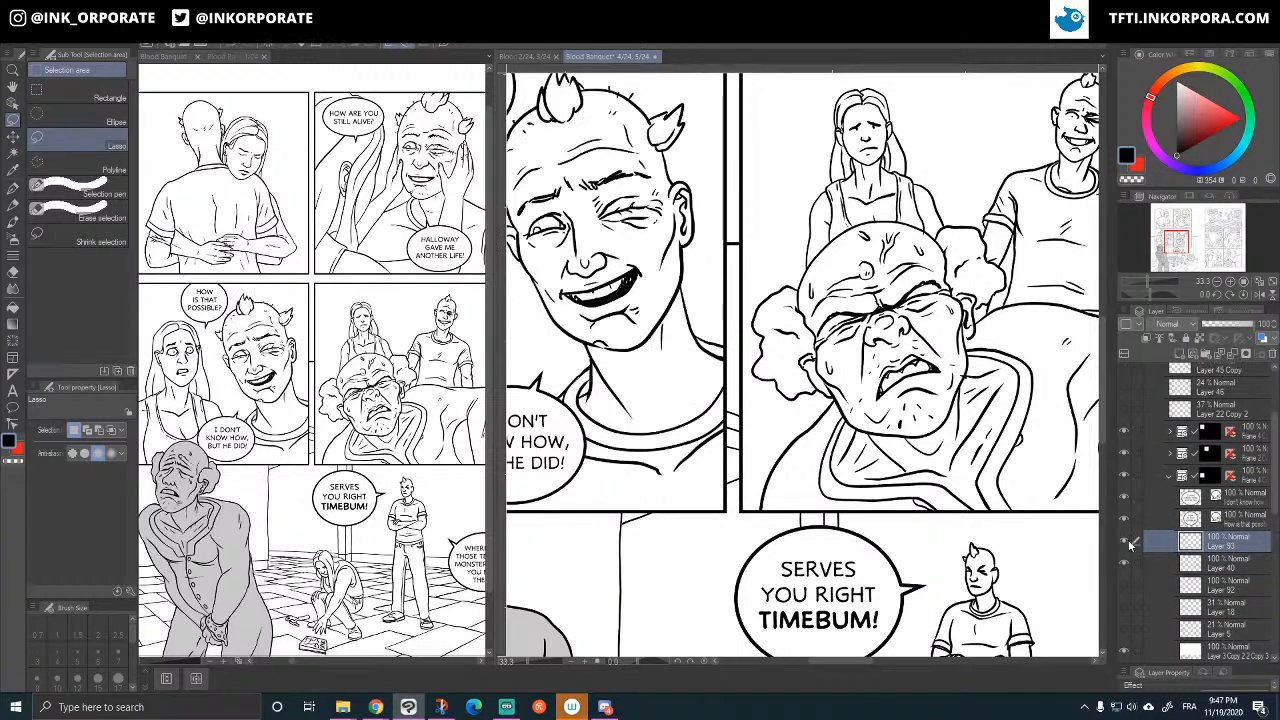
- Lasso the smiling man's eye nearest his ear, nudge it slightly up and inward, clear the selection, and save the file
{"action": "left_click_drag", "start_coordinate": [779, 460], "coordinate": [847, 531]}
{"action": "mouse_move", "coordinate": [674, 262]}
{"action": "left_mouse_down"}
{"action": "mouse_move", "coordinate": [650, 279]}
{"action": "mouse_move", "coordinate": [674, 302]}
{"action": "mouse_move", "coordinate": [732, 300]}
{"action": "mouse_move", "coordinate": [740, 250]}
{"action": "mouse_move", "coordinate": [680, 252]}
{"action": "mouse_move", "coordinate": [650, 270]}
{"action": "left_mouse_up"}
{"action": "key", "text": "k"}
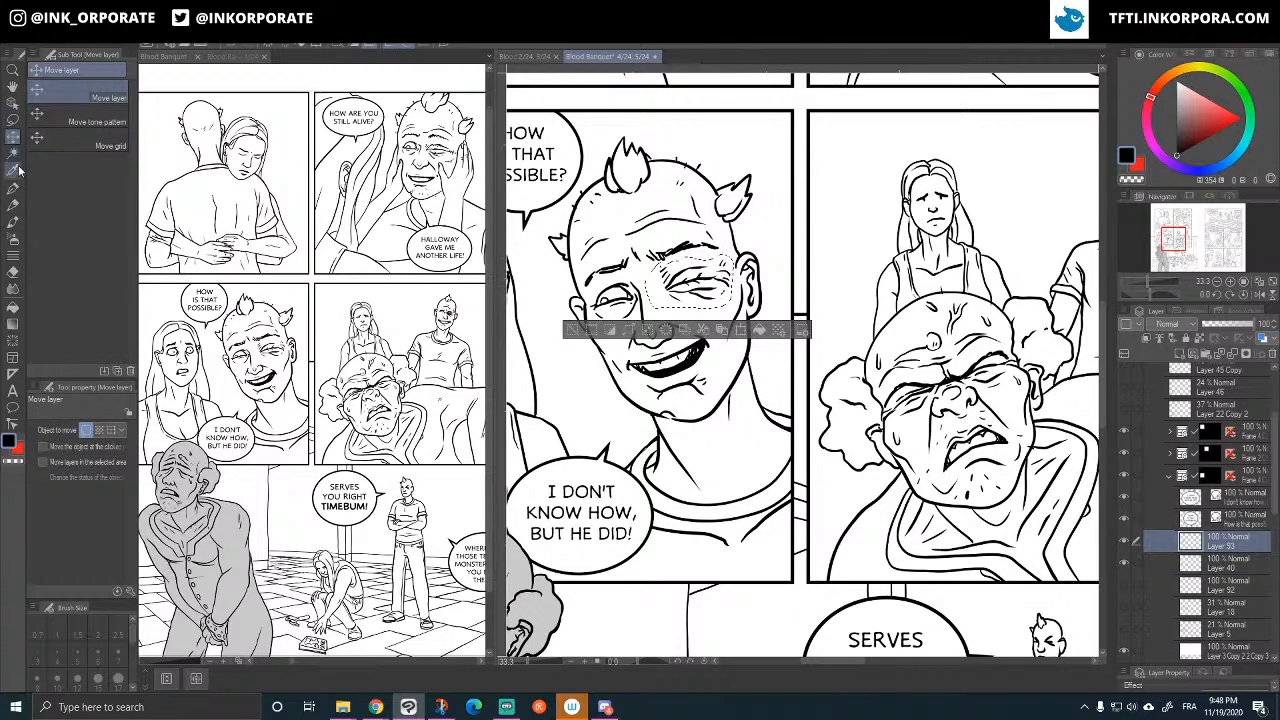
{"action": "left_click_drag", "start_coordinate": [724, 291], "coordinate": [717, 286]}
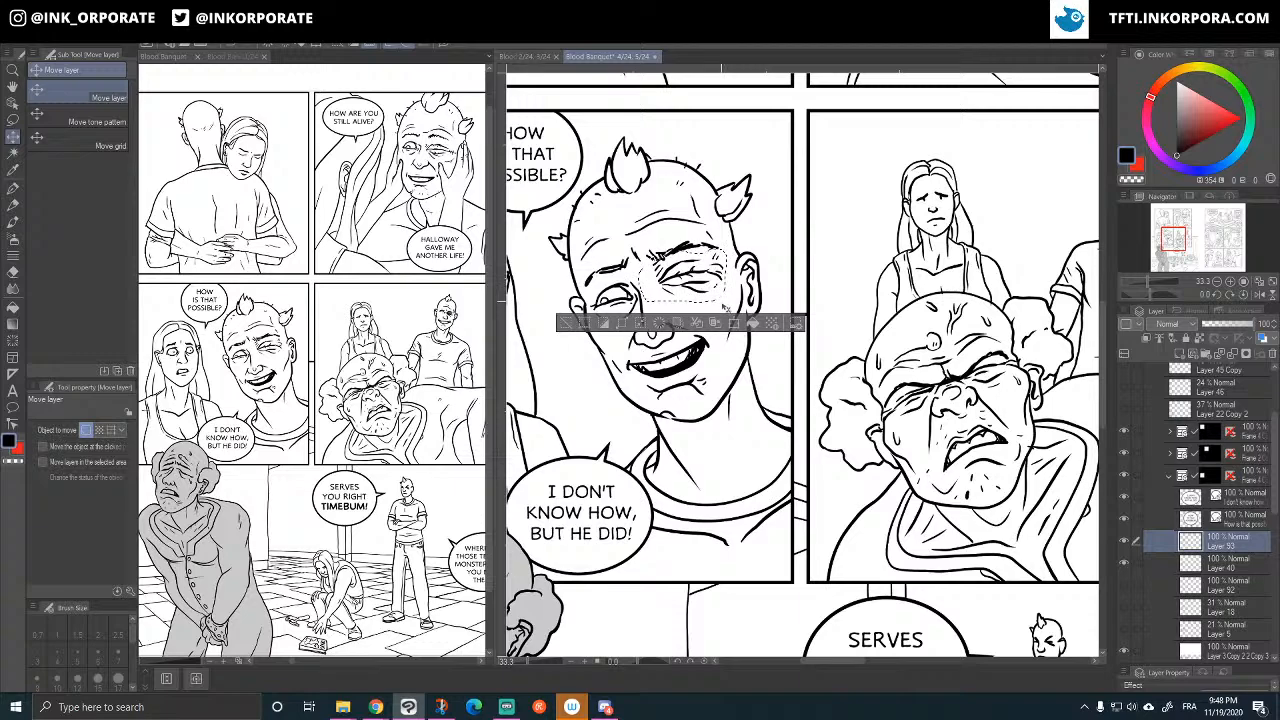
{"action": "key", "text": "ctrl+d"}
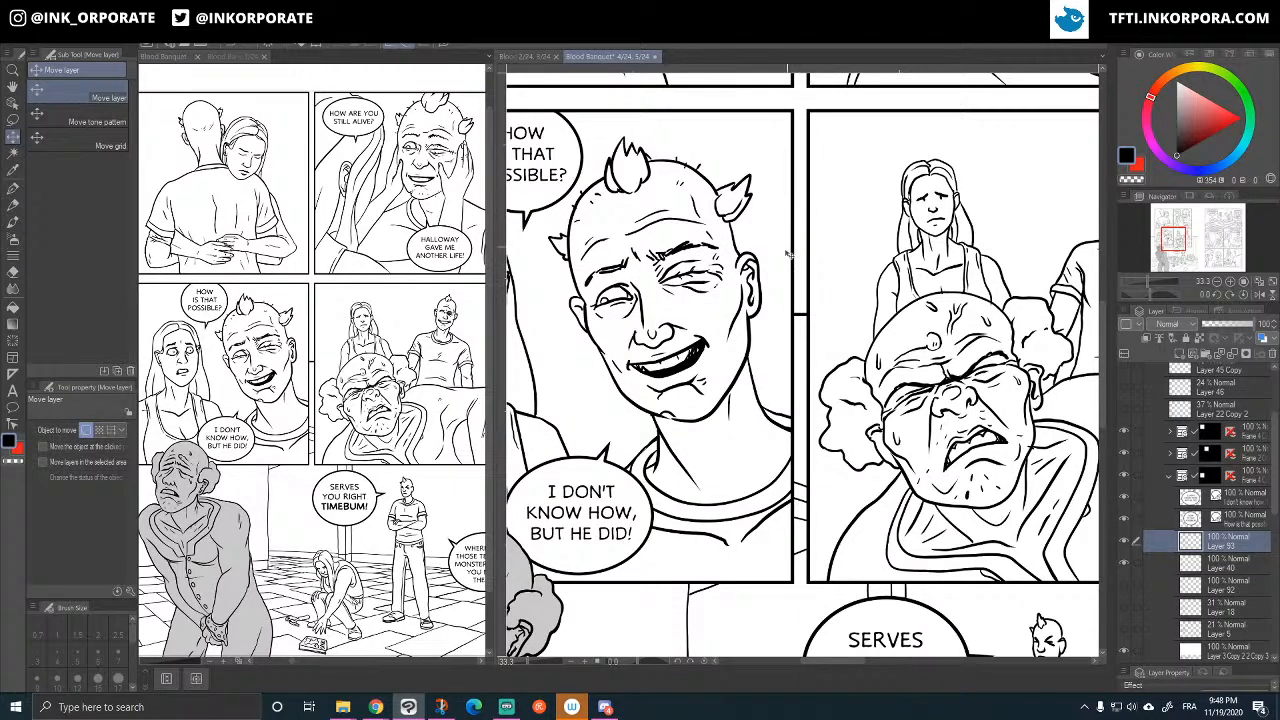
{"action": "mouse_move", "coordinate": [743, 307]}
{"action": "left_mouse_down"}
{"action": "mouse_move", "coordinate": [645, 255]}
{"action": "mouse_move", "coordinate": [733, 299]}
{"action": "mouse_move", "coordinate": [704, 287]}
{"action": "left_mouse_up"}
{"action": "key", "text": "ctrl+d"}
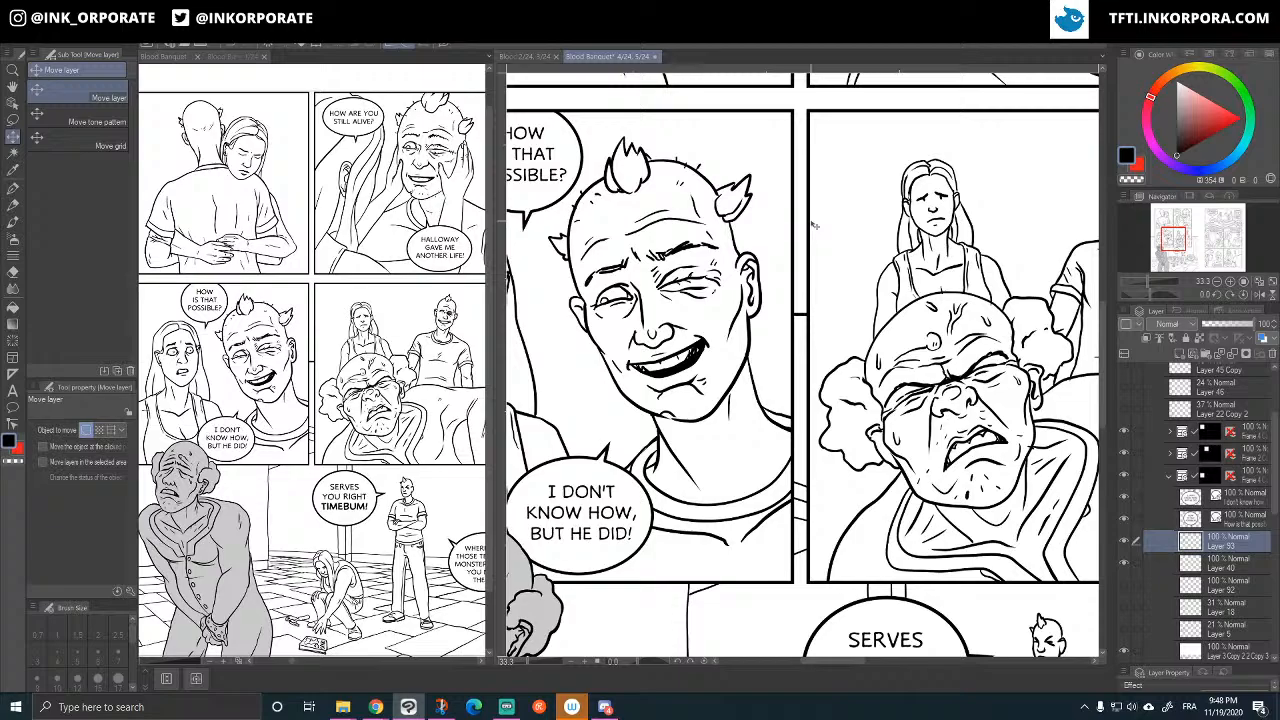
{"action": "scroll", "coordinate": [814, 226], "scroll_direction": "down", "scroll_amount": 1}
{"action": "left_click_drag", "start_coordinate": [933, 478], "coordinate": [876, 449]}
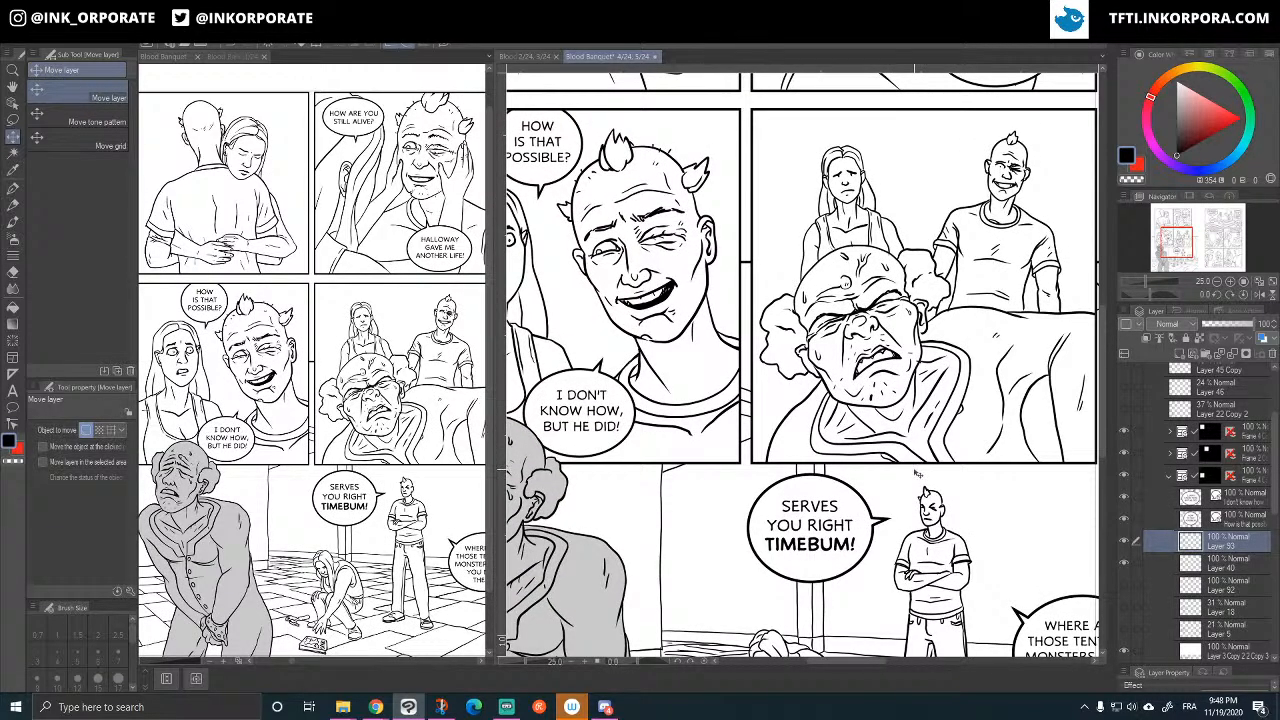
{"action": "left_click_drag", "start_coordinate": [941, 477], "coordinate": [934, 485]}
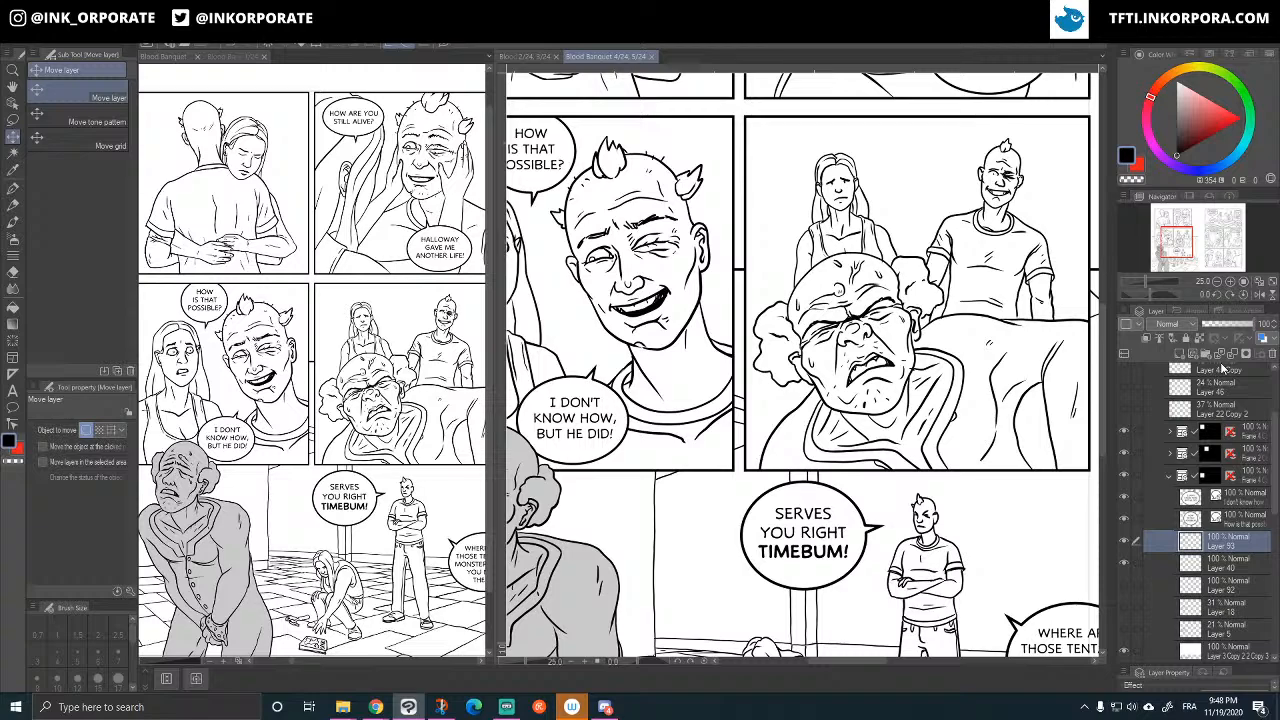
- Open the frame folder for the scowling old man's panel and toggle Layers 43 and 44 to identify their contents
{"action": "left_click", "coordinate": [1167, 478]}
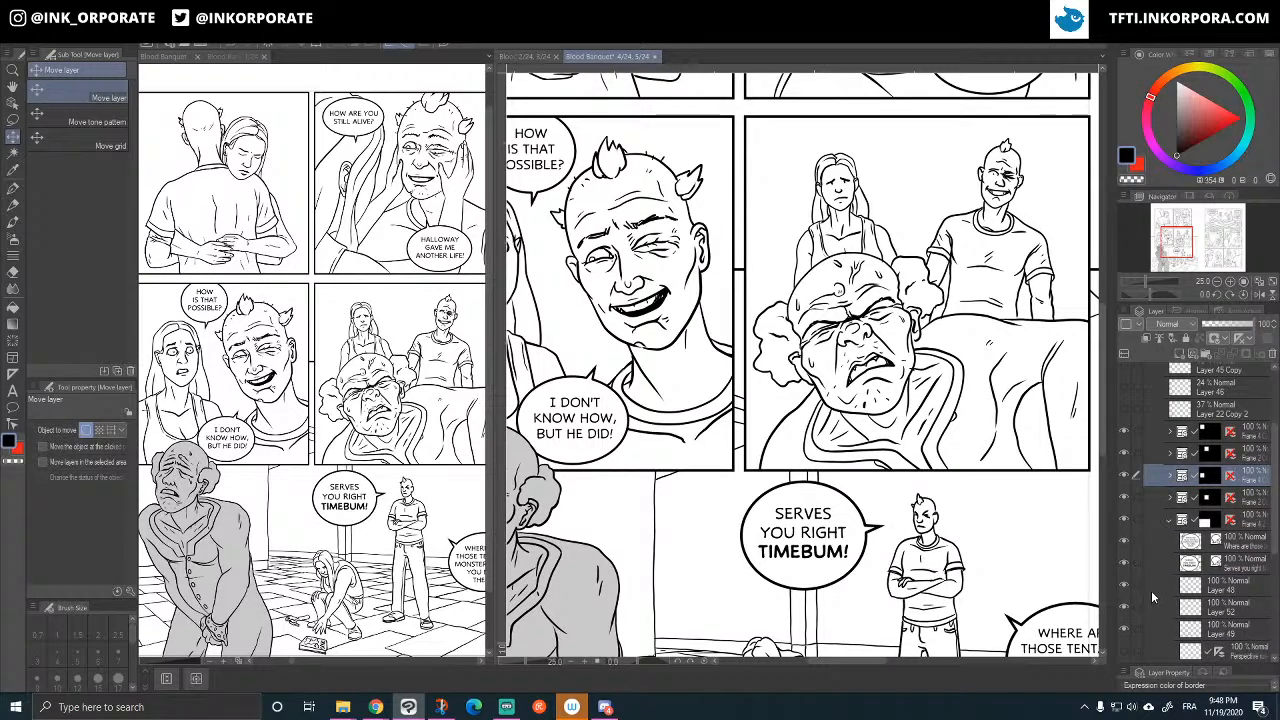
{"action": "left_click", "coordinate": [1124, 519]}
{"action": "left_click", "coordinate": [1124, 519]}
{"action": "left_click", "coordinate": [1169, 497]}
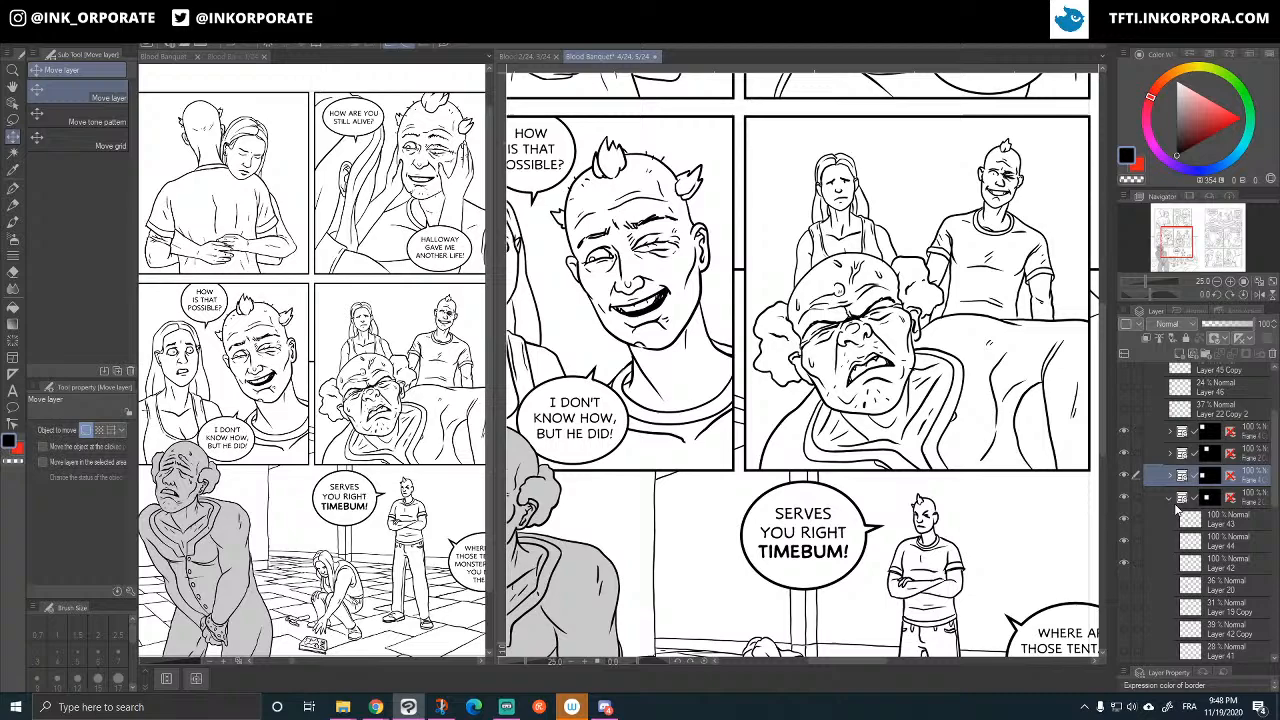
{"action": "left_click", "coordinate": [1124, 519]}
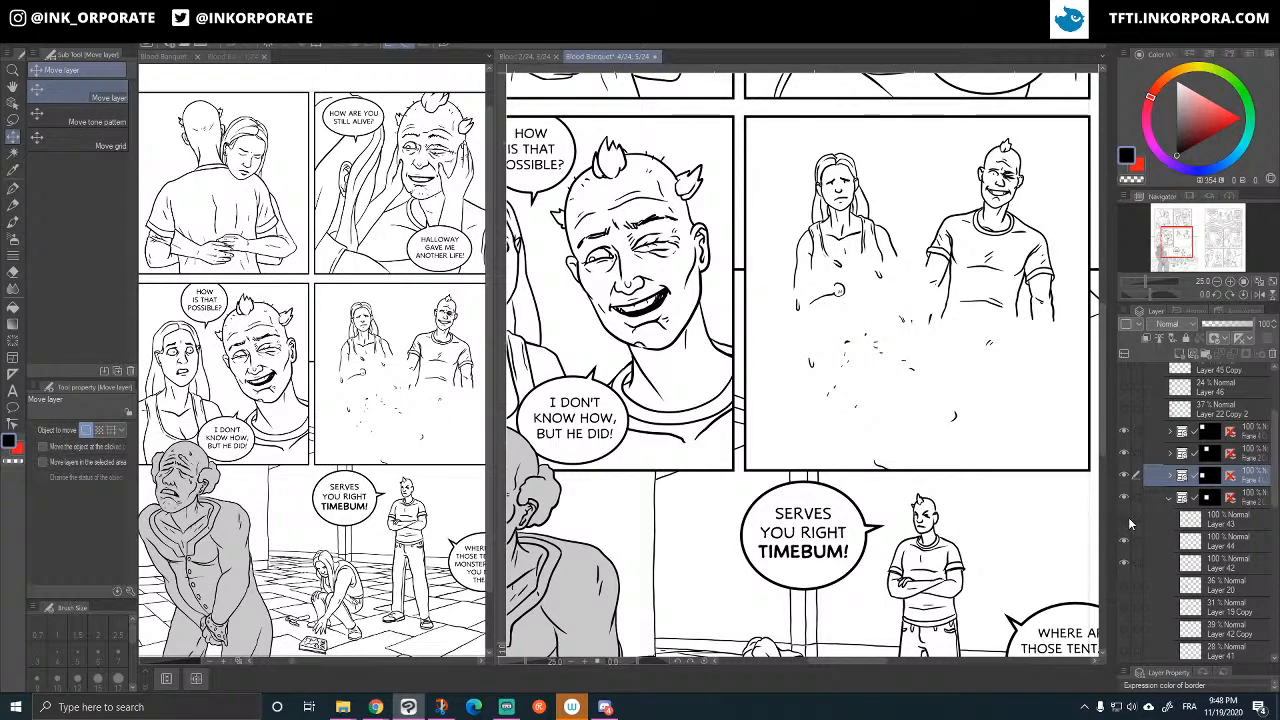
{"action": "left_click", "coordinate": [1124, 519]}
{"action": "left_click", "coordinate": [1124, 541]}
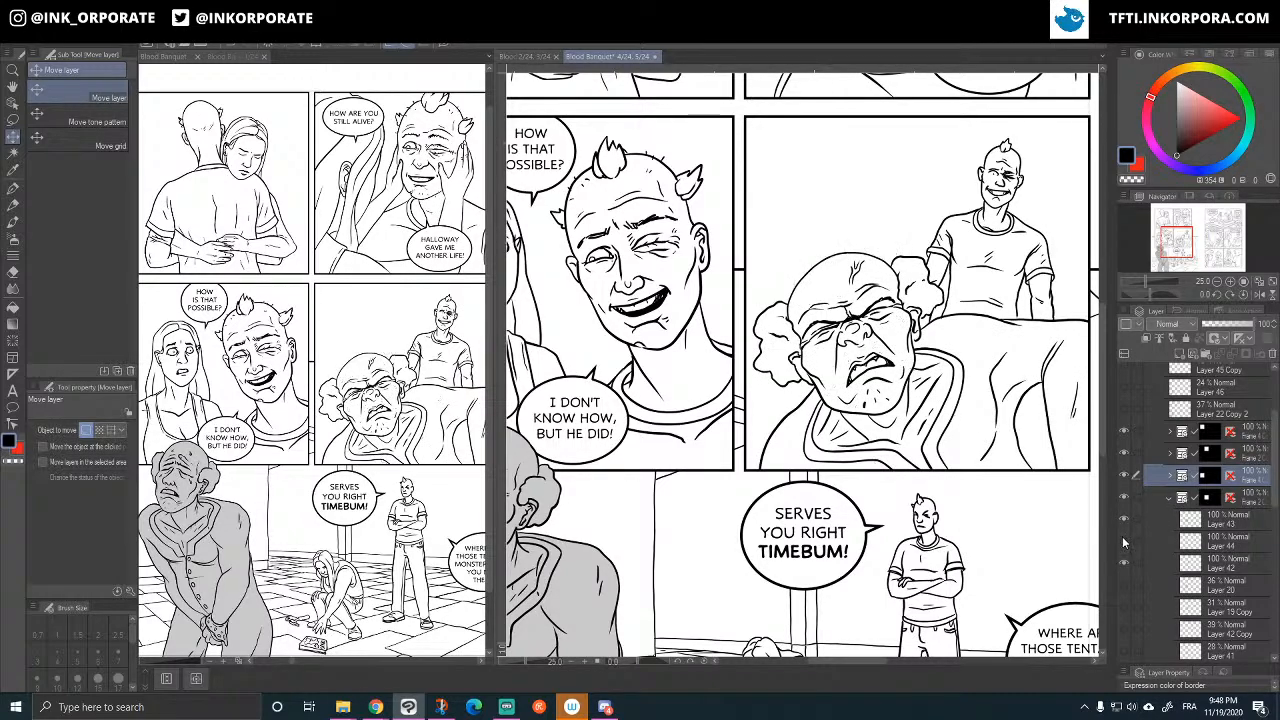
{"action": "left_click", "coordinate": [1124, 541]}
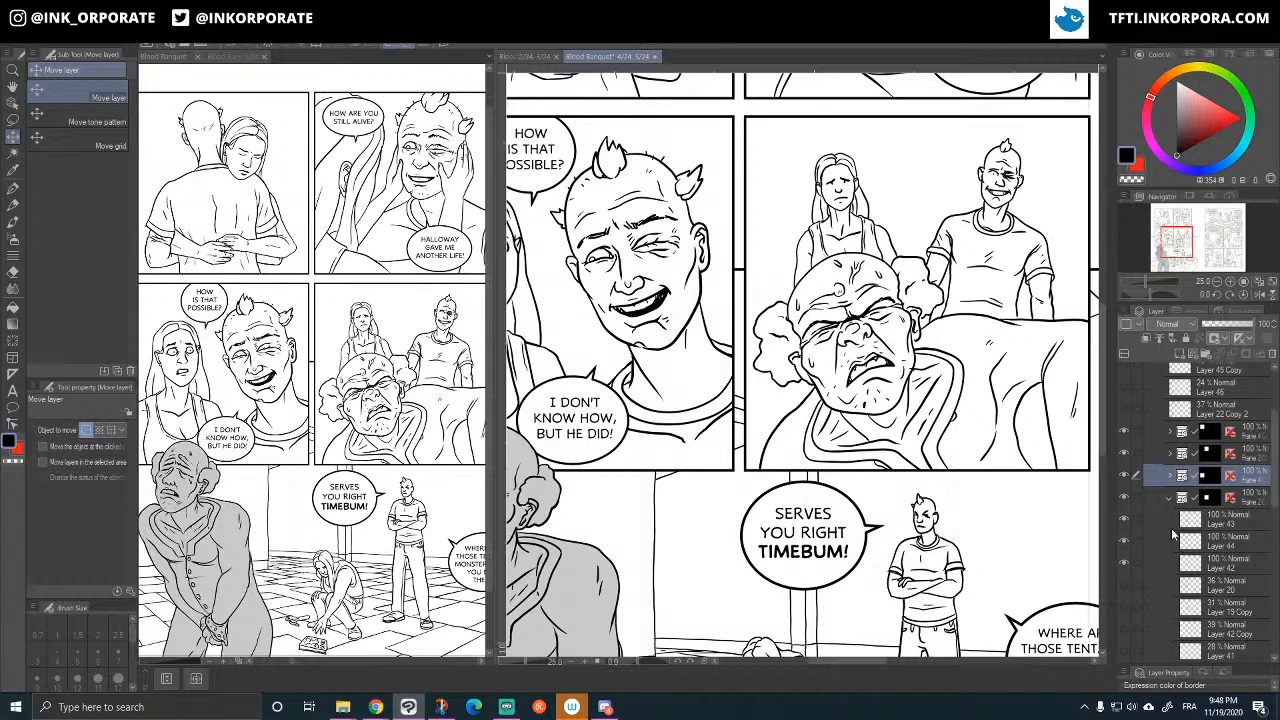
- Cut the old man's sweat drops and skin details from Layer 44 and paste them as a layer above Layer 43
{"action": "left_click", "coordinate": [1217, 548]}
{"action": "key", "text": "m"}
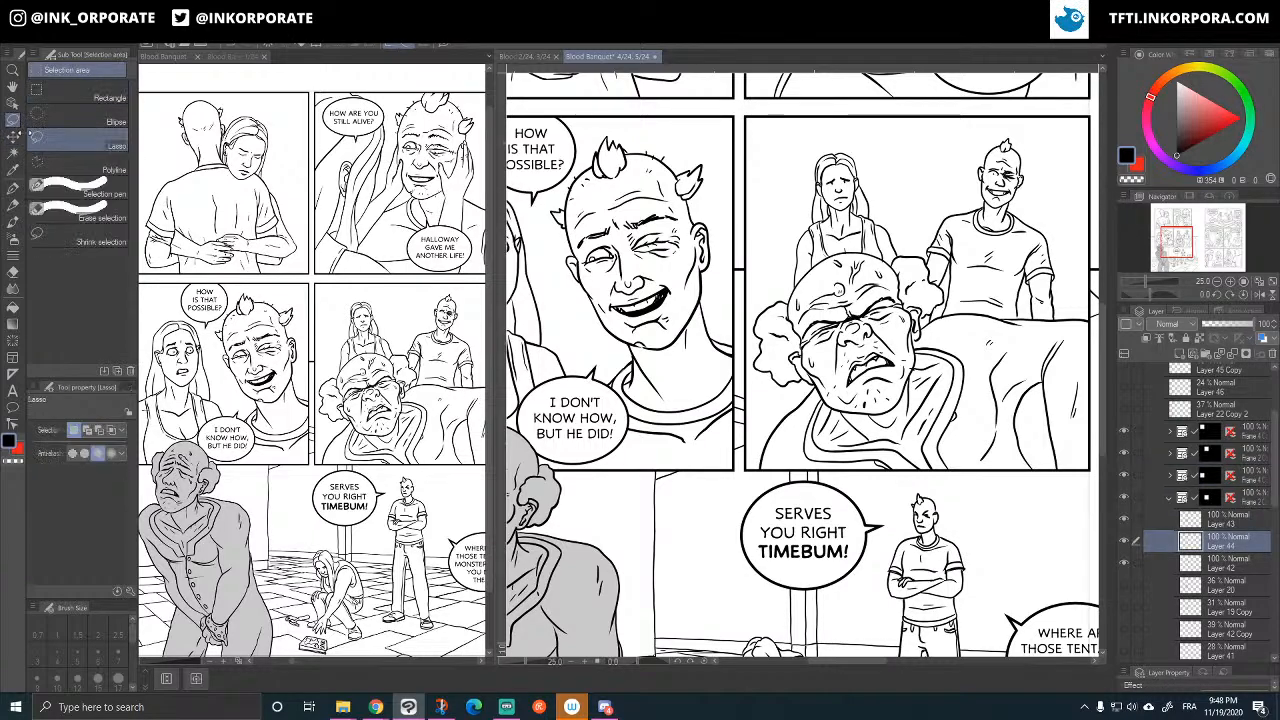
{"action": "mouse_move", "coordinate": [828, 262]}
{"action": "left_mouse_down"}
{"action": "mouse_move", "coordinate": [896, 260]}
{"action": "mouse_move", "coordinate": [922, 292]}
{"action": "mouse_move", "coordinate": [1008, 340]}
{"action": "mouse_move", "coordinate": [1084, 446]}
{"action": "mouse_move", "coordinate": [848, 545]}
{"action": "mouse_move", "coordinate": [772, 296]}
{"action": "mouse_move", "coordinate": [800, 298]}
{"action": "left_mouse_up"}
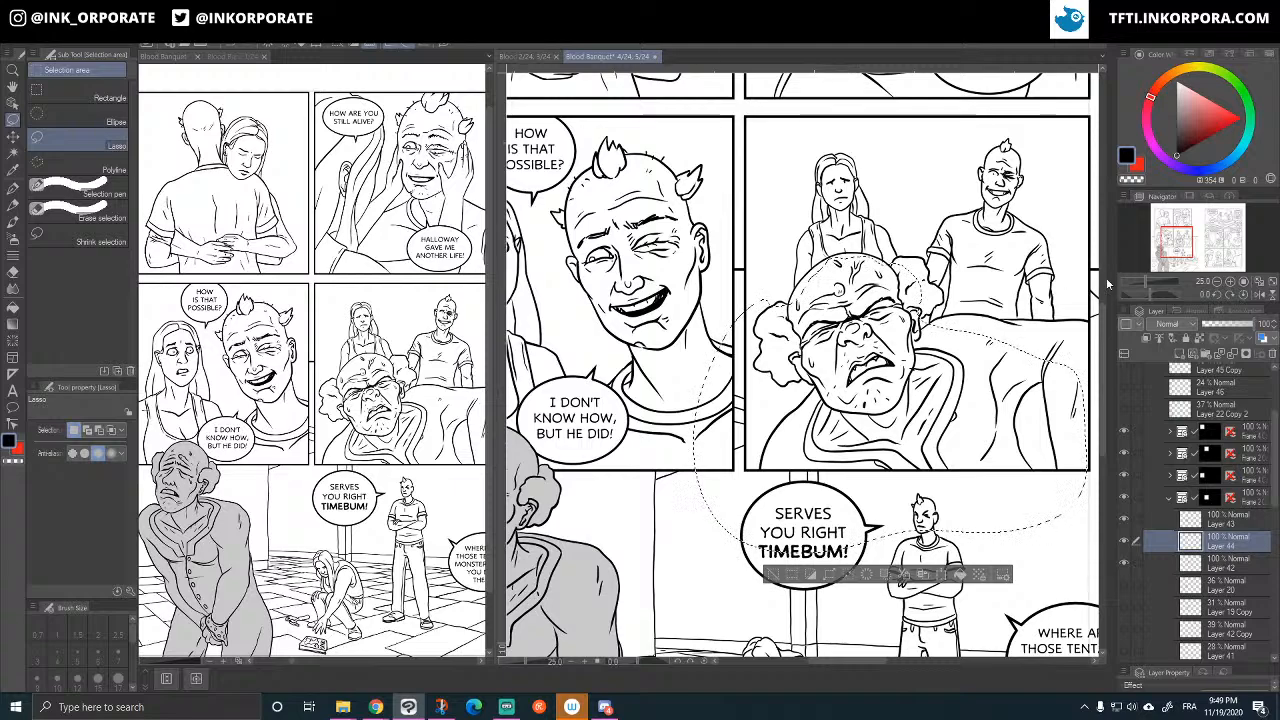
{"action": "mouse_move", "coordinate": [1072, 322]}
{"action": "left_mouse_down"}
{"action": "mouse_move", "coordinate": [966, 349]}
{"action": "mouse_move", "coordinate": [962, 495]}
{"action": "left_mouse_up"}
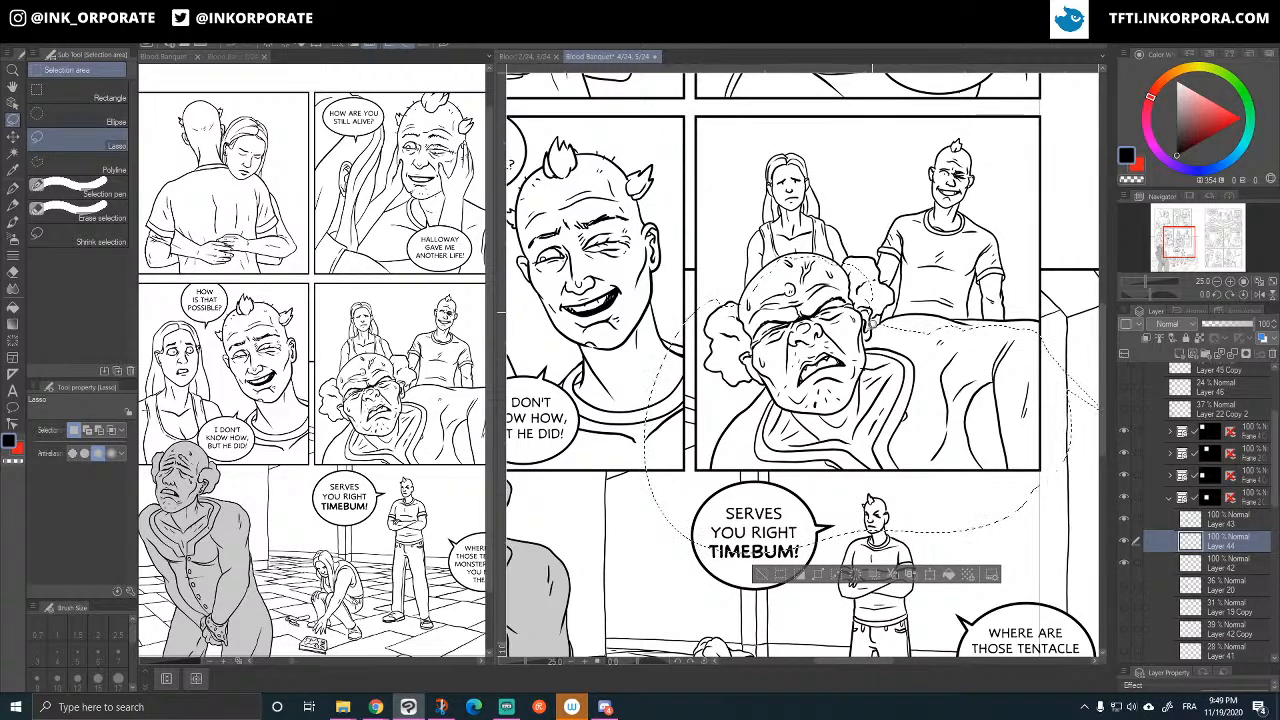
{"action": "left_click", "coordinate": [1125, 540]}
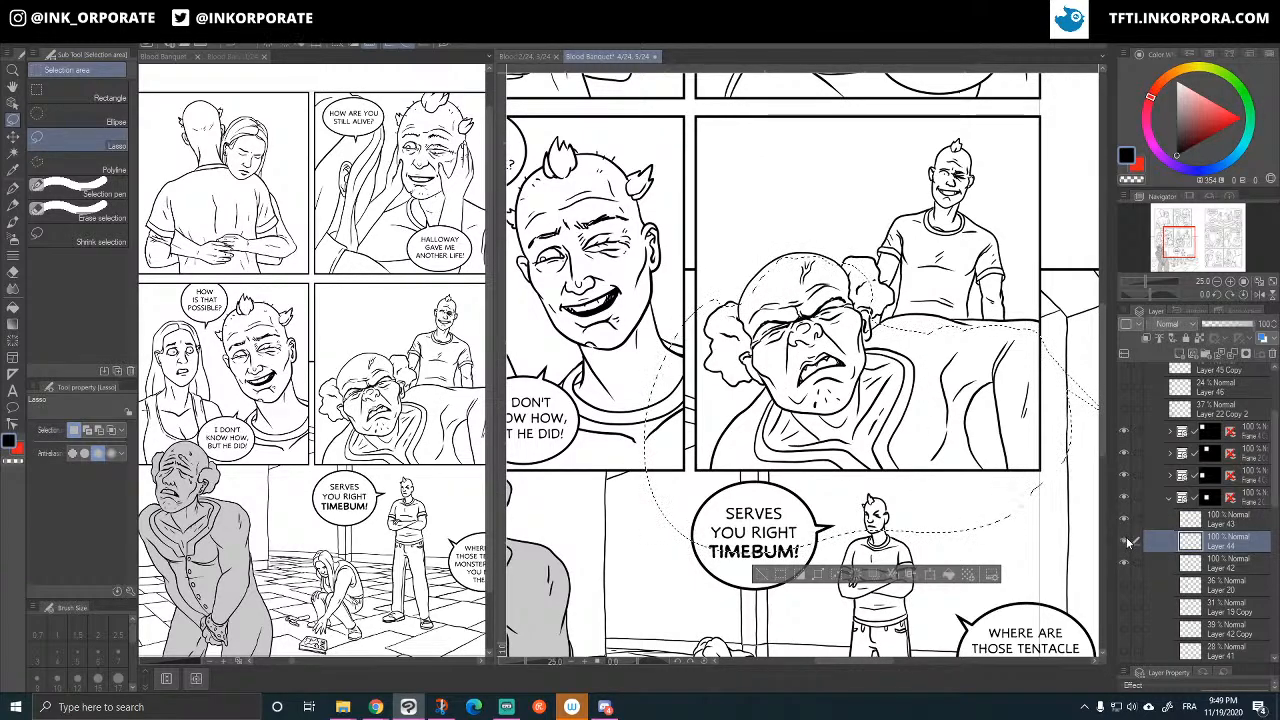
{"action": "left_click", "coordinate": [1126, 540]}
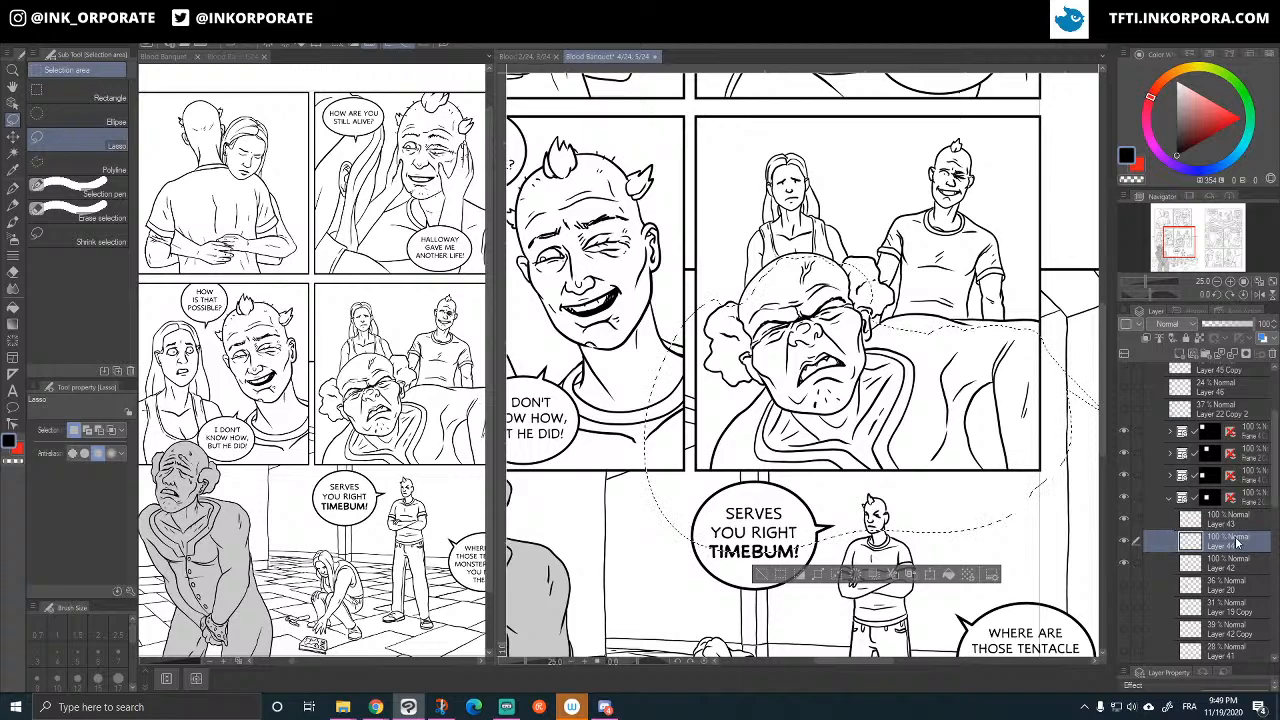
{"action": "key", "text": "ctrl+d"}
{"action": "left_click", "coordinate": [1126, 523]}
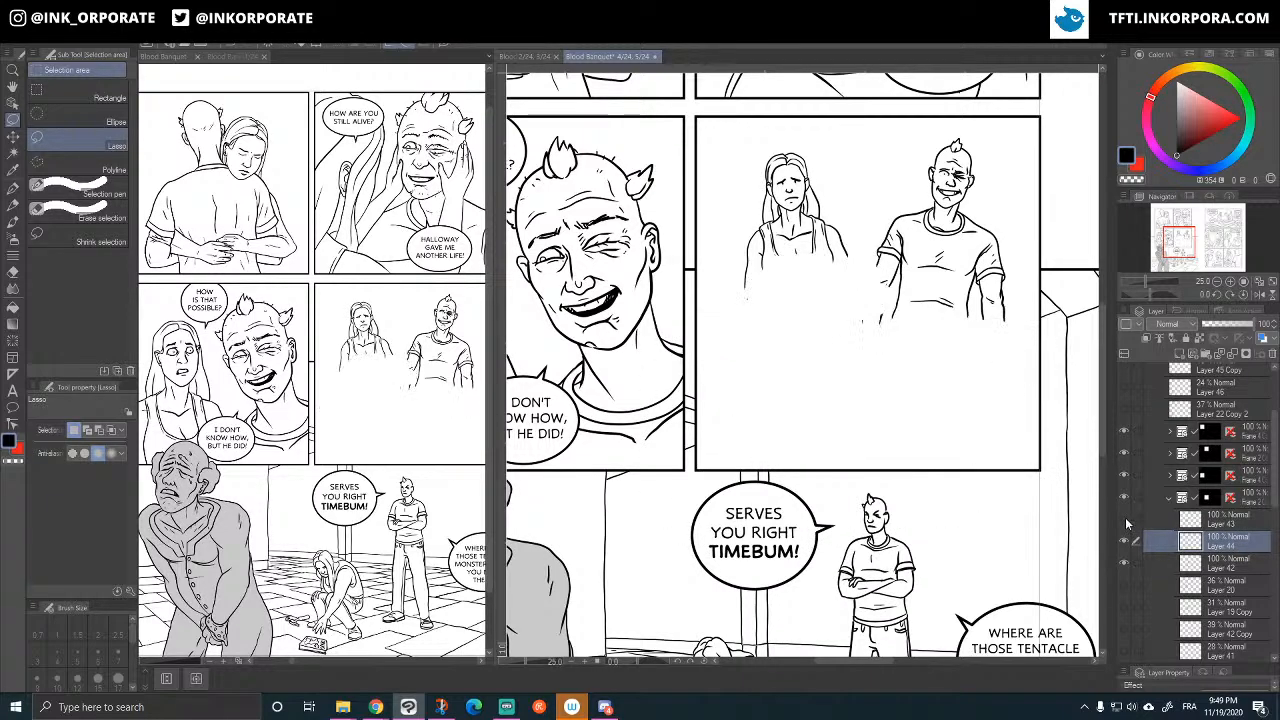
{"action": "left_click", "coordinate": [1126, 523]}
{"action": "left_click", "coordinate": [1222, 522]}
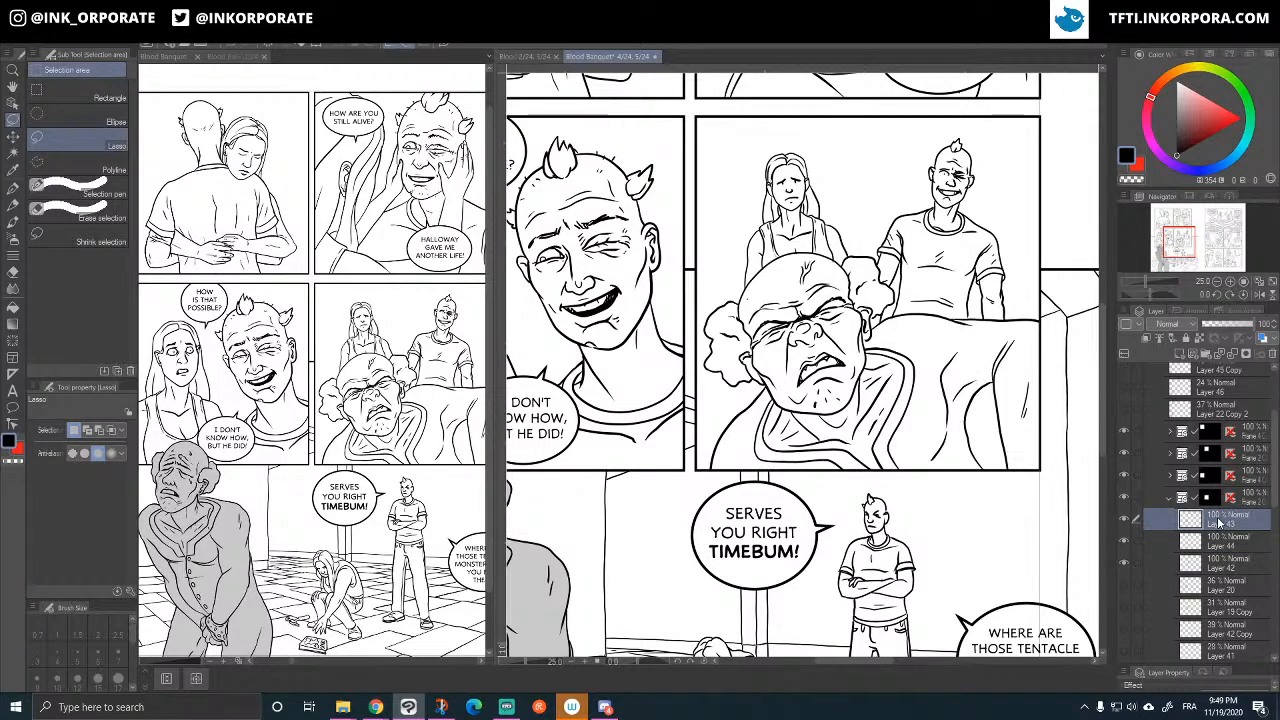
{"action": "key", "text": "ctrl+v"}
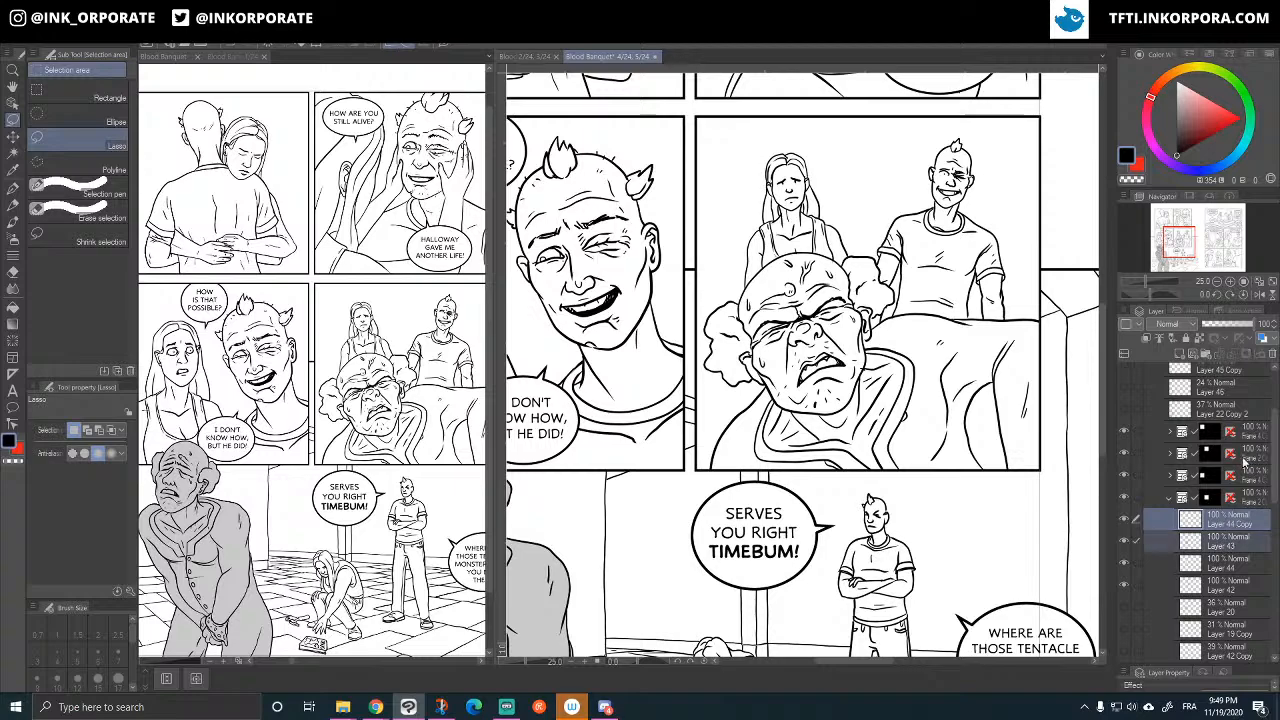
- Merge the pasted details with Layer 43 and toggle the merged layer to check that it holds the whole old man
{"action": "right_click", "coordinate": [1218, 522]}
{"action": "left_click", "coordinate": [1216, 497]}
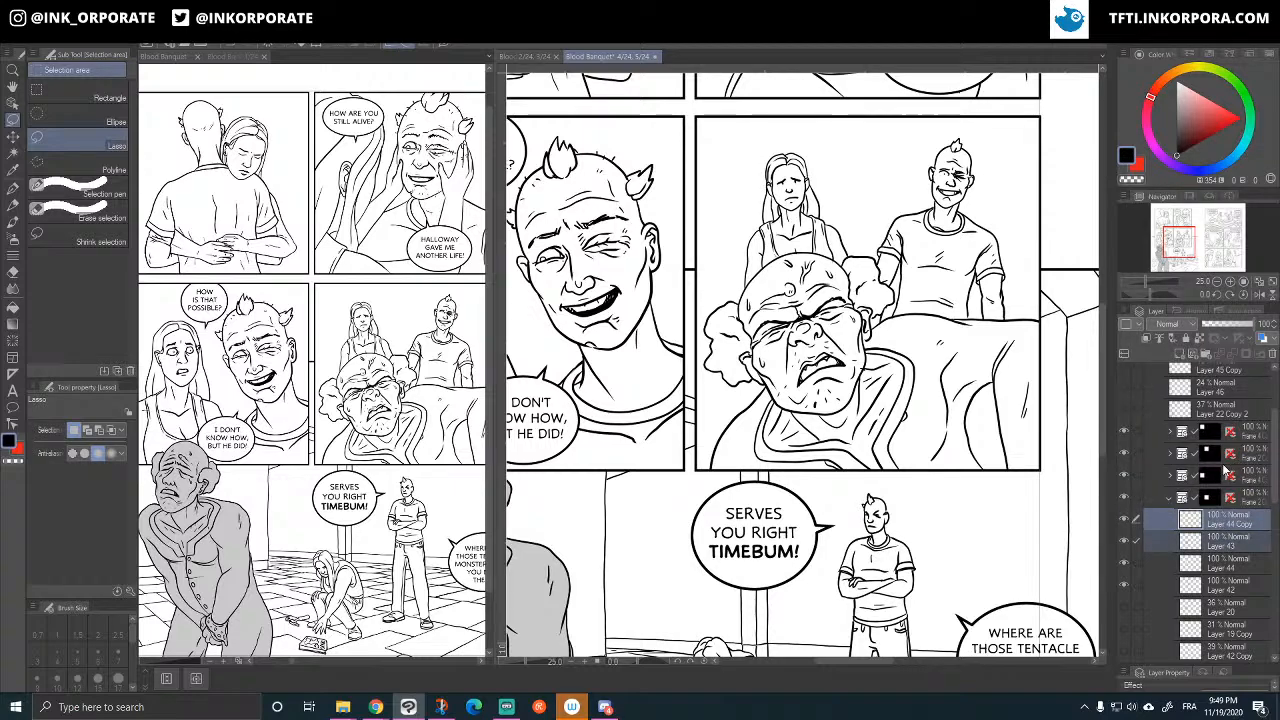
{"action": "left_click", "coordinate": [1124, 521]}
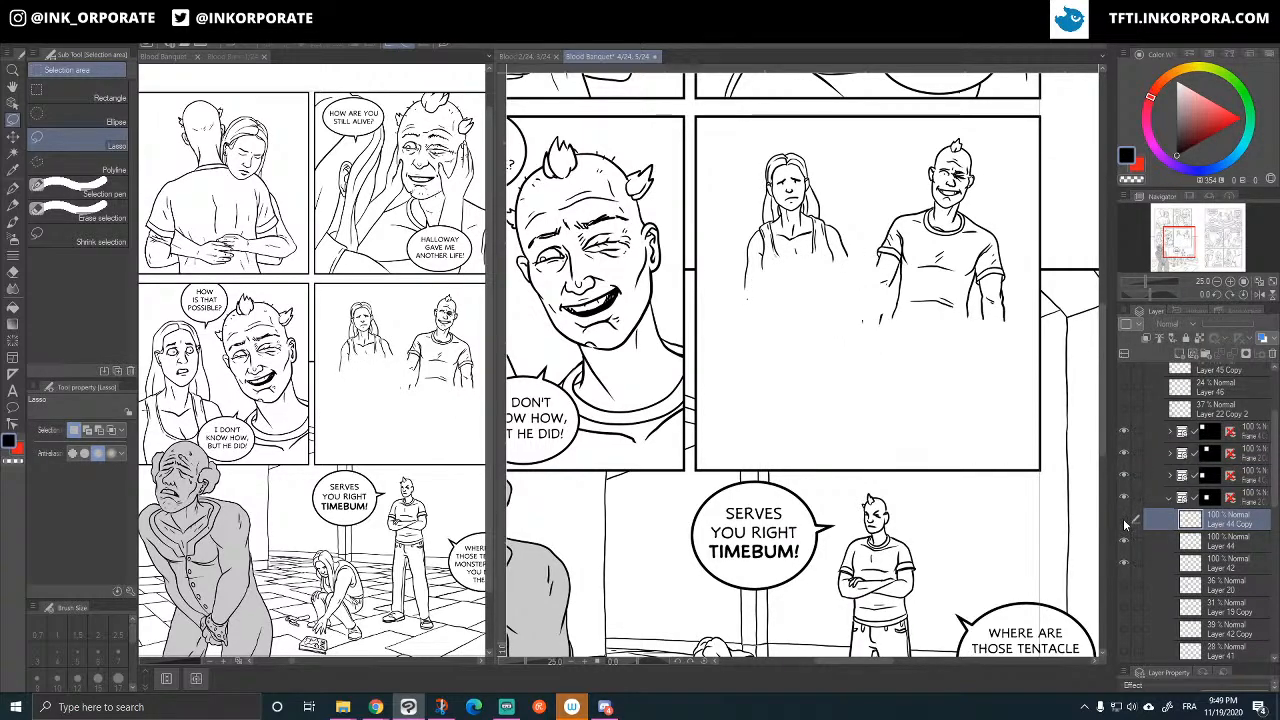
{"action": "left_click", "coordinate": [1124, 521]}
{"action": "left_click", "coordinate": [1124, 521]}
{"action": "left_click", "coordinate": [1124, 521]}
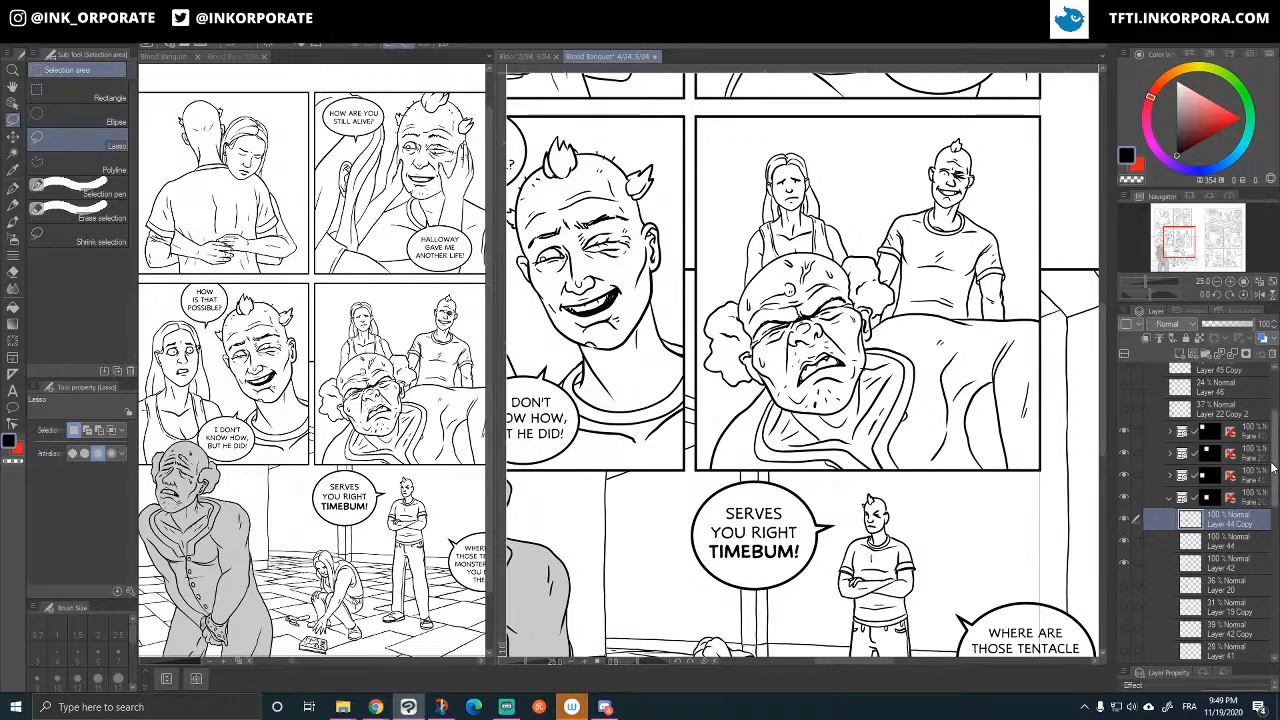
- Lower the opacity of the merged old-man layer, Layer 44 Copy, to 23%
{"action": "left_click", "coordinate": [1227, 324]}
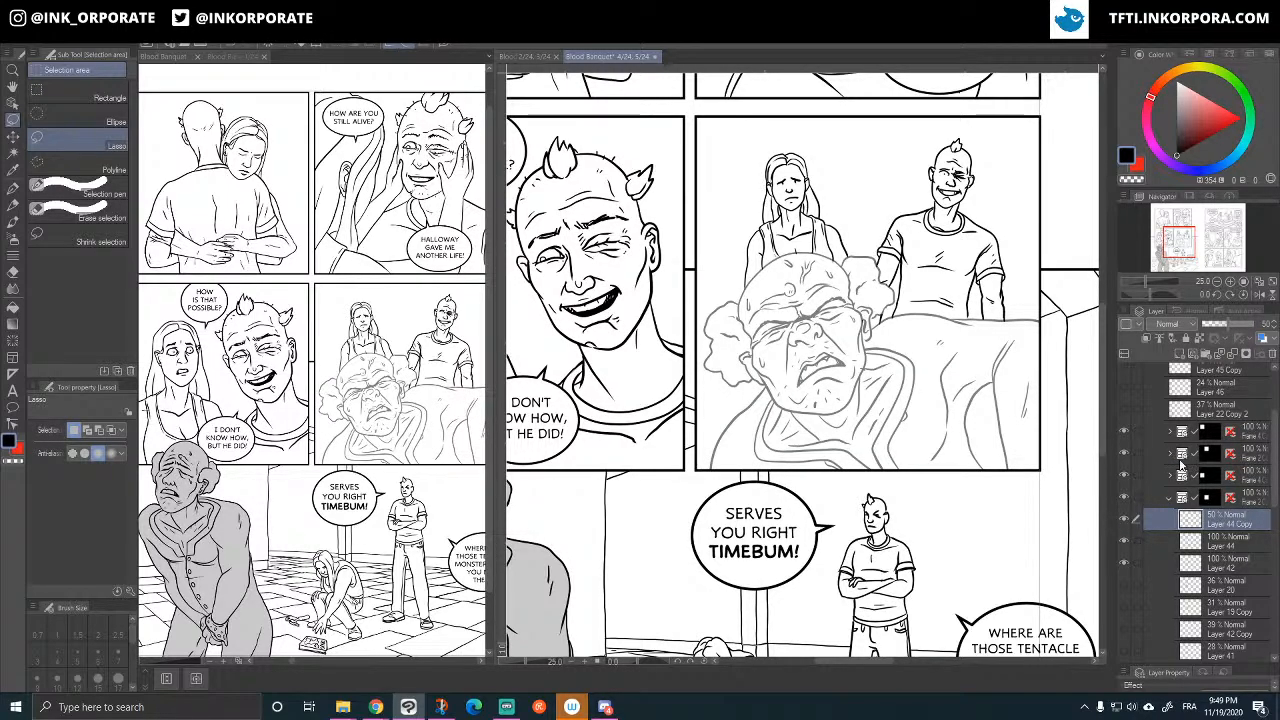
{"action": "left_click", "coordinate": [1212, 325]}
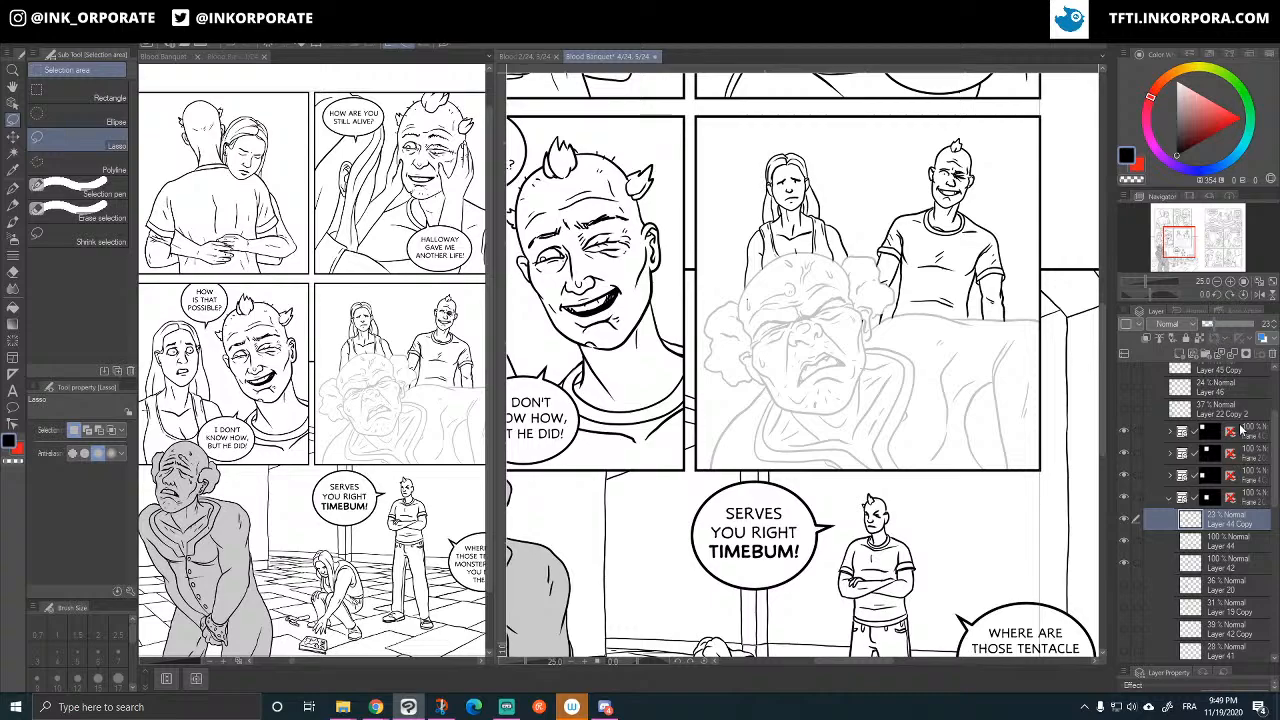
{"action": "left_click", "coordinate": [1123, 541]}
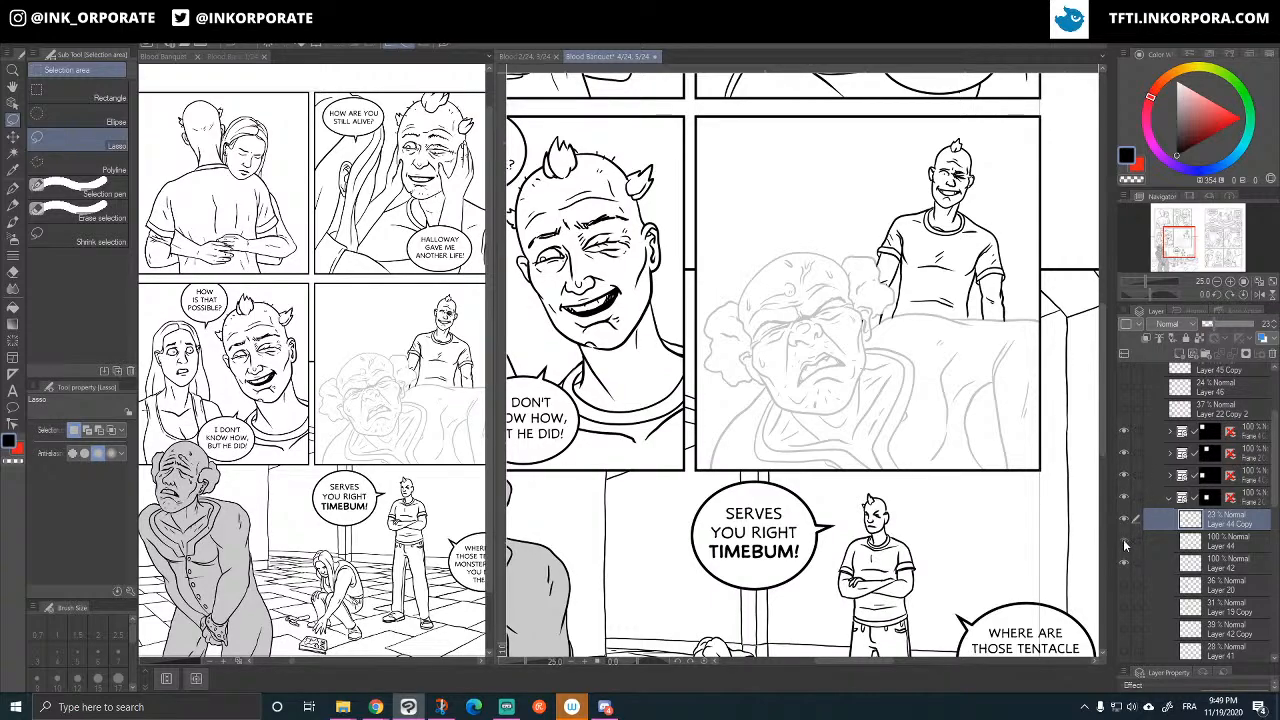
{"action": "left_click", "coordinate": [1123, 540]}
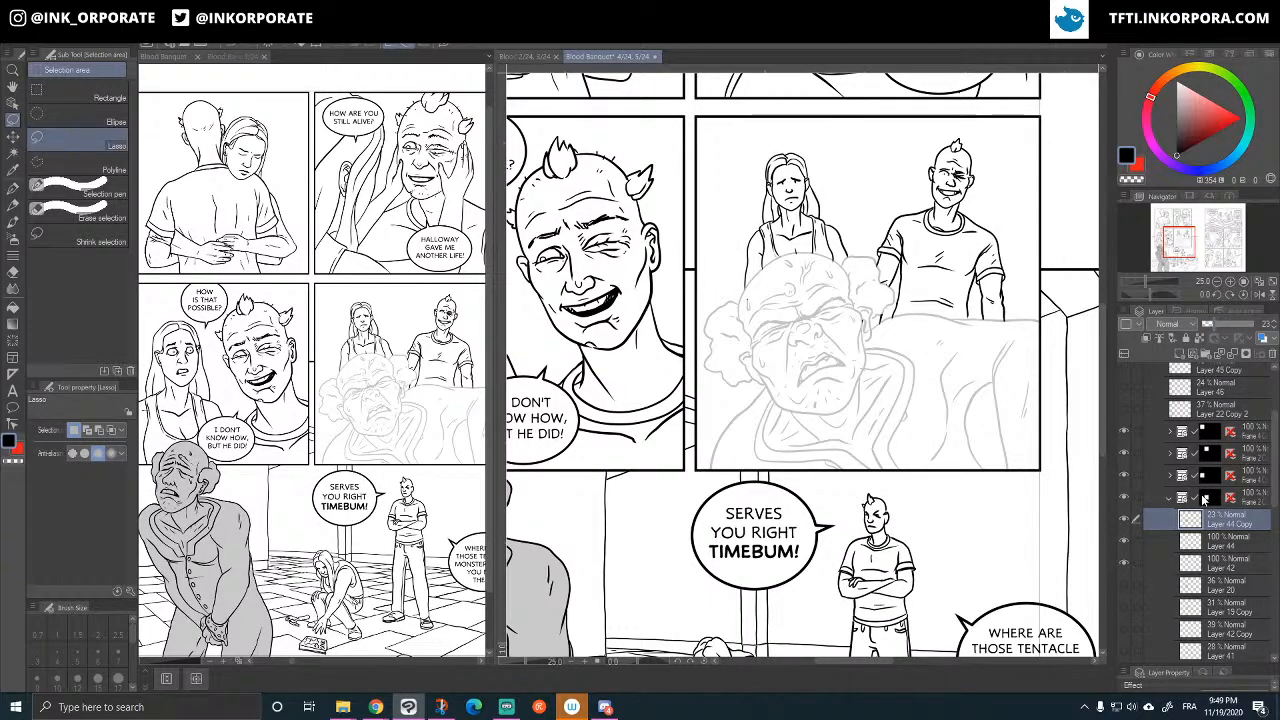
- Clean up the stray black marks over the faded old man's head on Layers 44 and 42
{"action": "key", "text": "ctrl+plus"}
{"action": "key", "text": "ctrl+plus"}
{"action": "left_click_drag", "start_coordinate": [919, 397], "coordinate": [911, 480]}
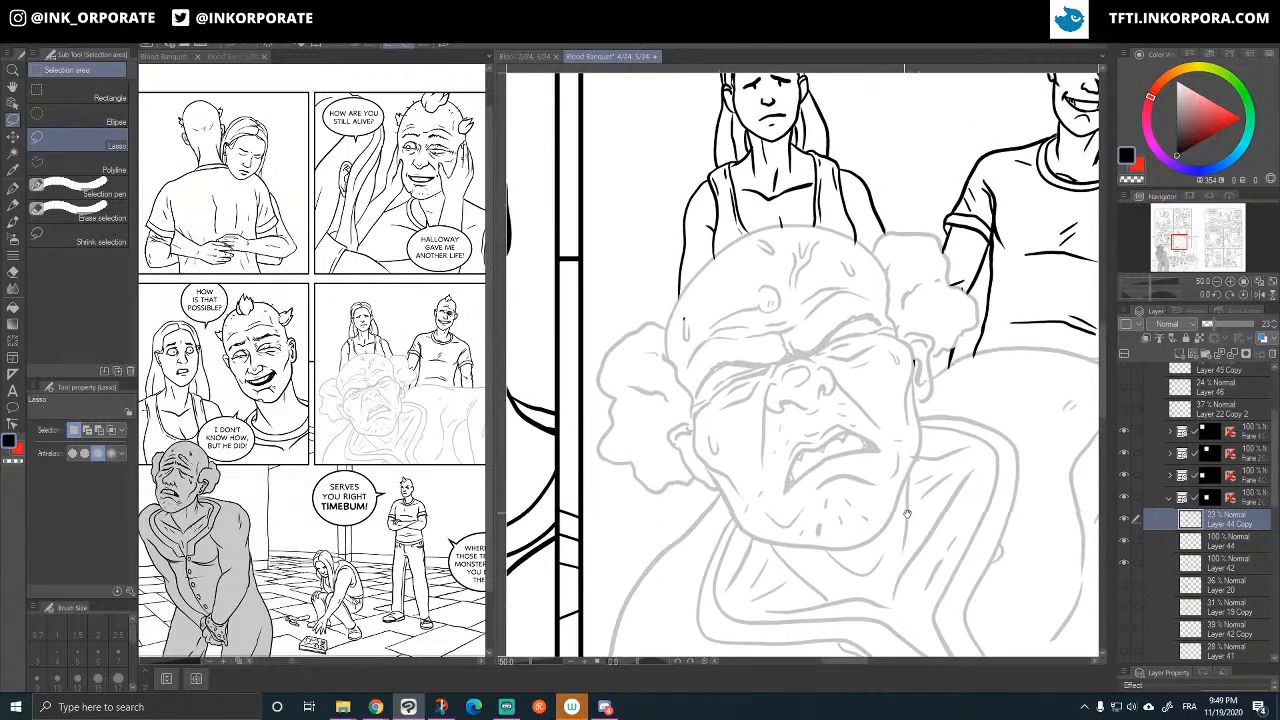
{"action": "left_click", "coordinate": [1124, 541]}
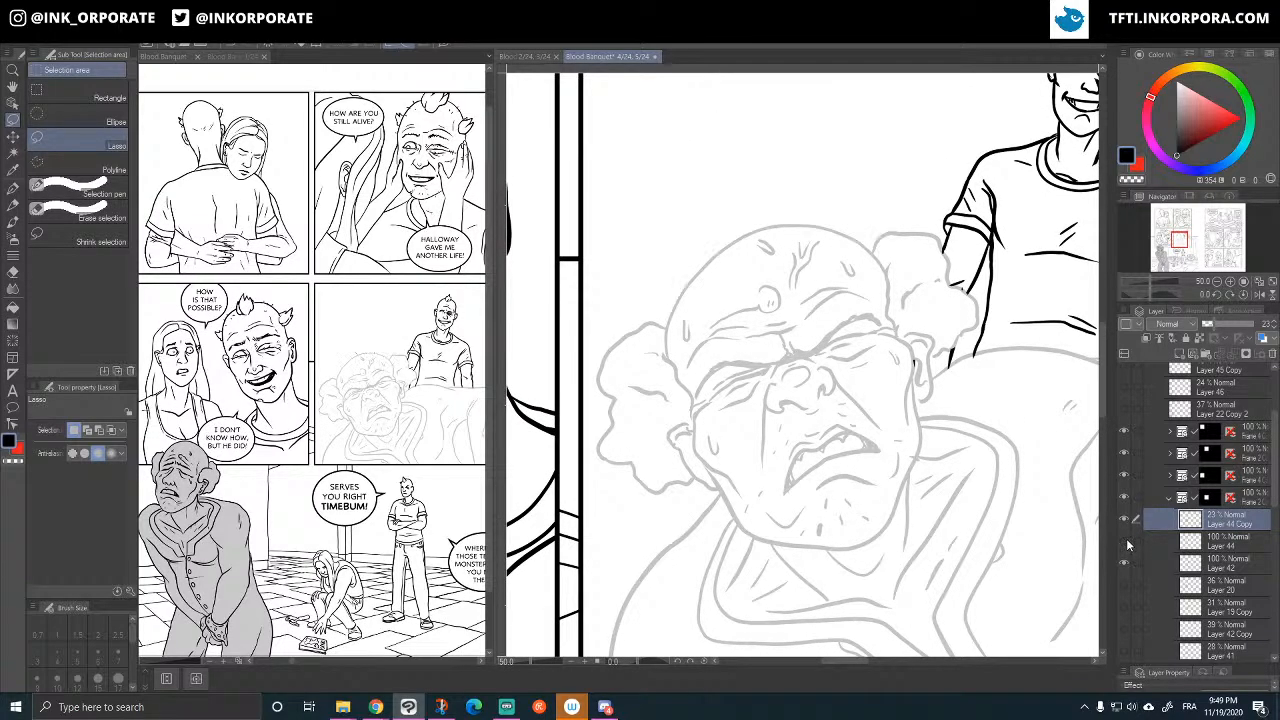
{"action": "left_click", "coordinate": [1124, 541]}
{"action": "left_click", "coordinate": [1228, 541]}
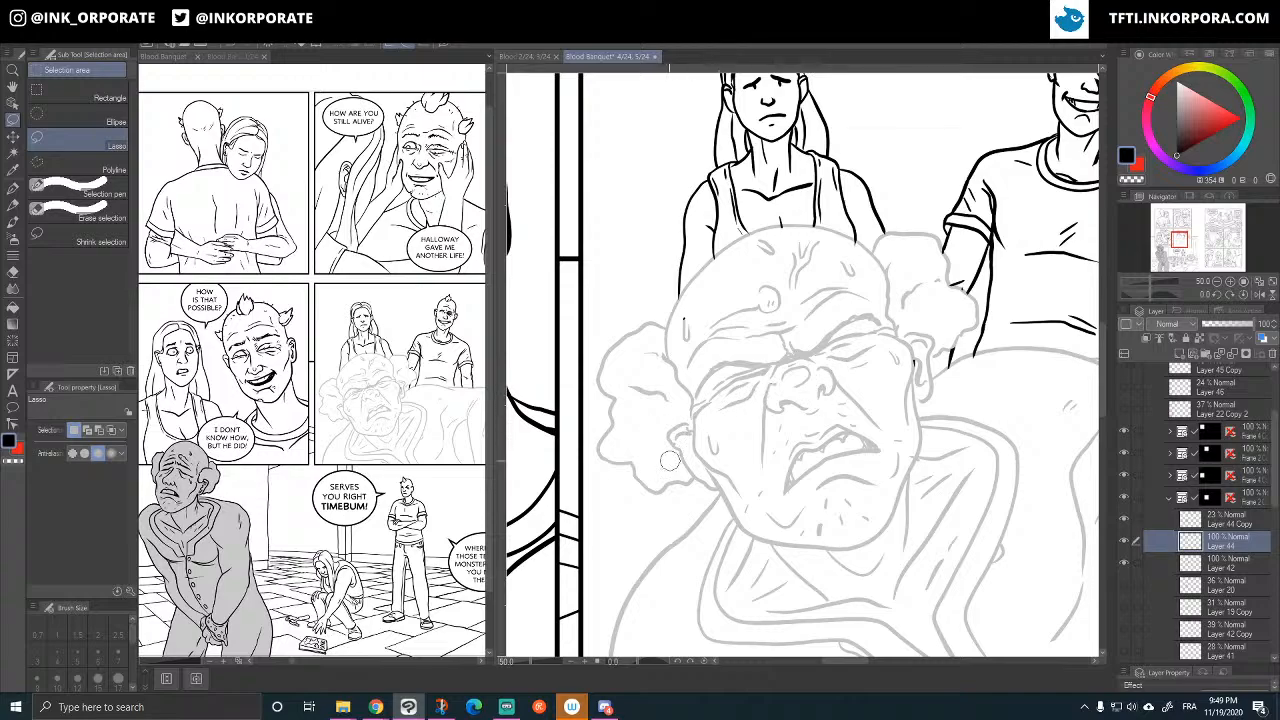
{"action": "left_click", "coordinate": [1124, 541]}
{"action": "left_click", "coordinate": [1124, 541]}
{"action": "left_click", "coordinate": [1228, 563]}
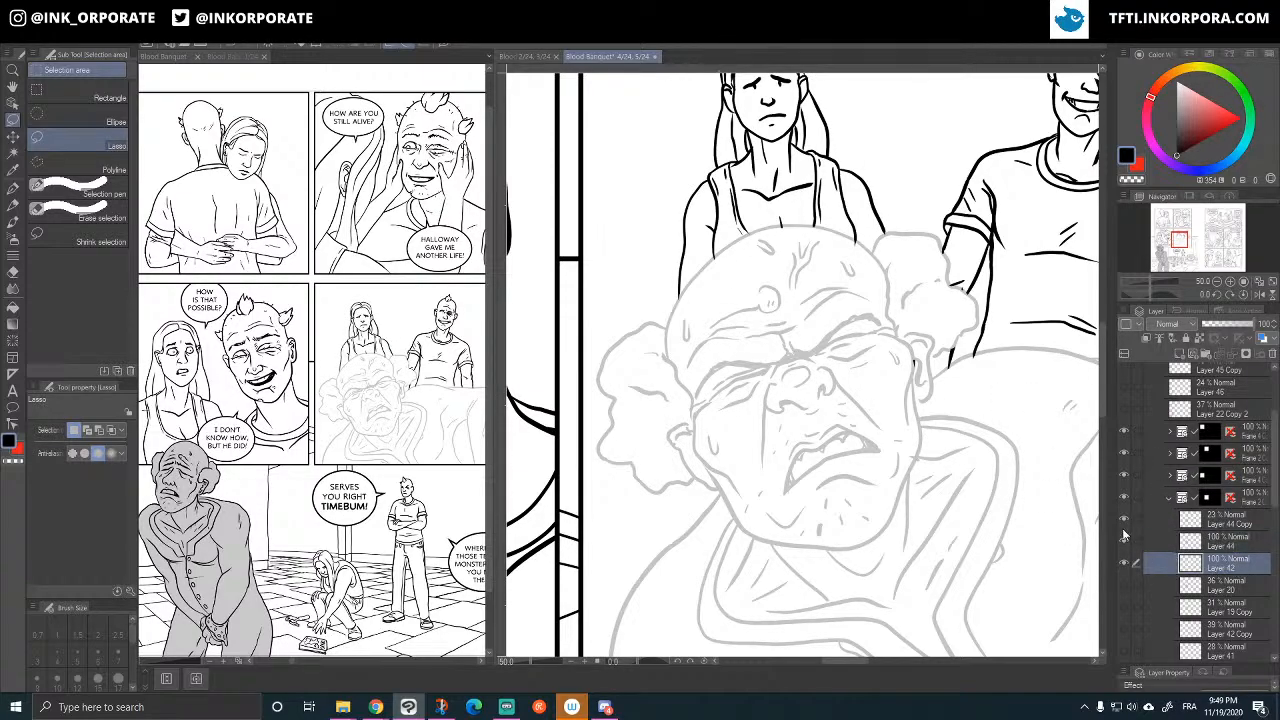
- Add a new layer above Layer 44 Copy and ink the first hair curls above the old man's ear with the size 30 Turnip pen
{"action": "left_click", "coordinate": [1230, 520]}
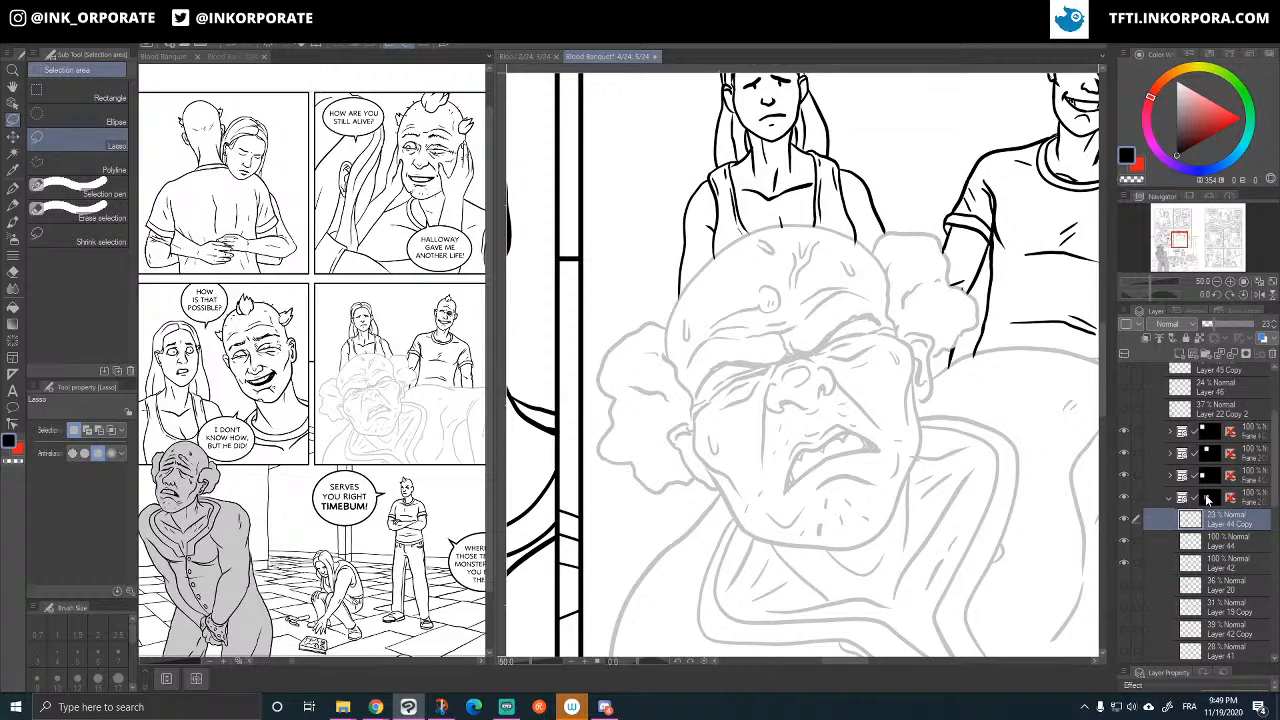
{"action": "left_click", "coordinate": [1180, 354]}
{"action": "left_click_drag", "start_coordinate": [873, 502], "coordinate": [831, 510]}
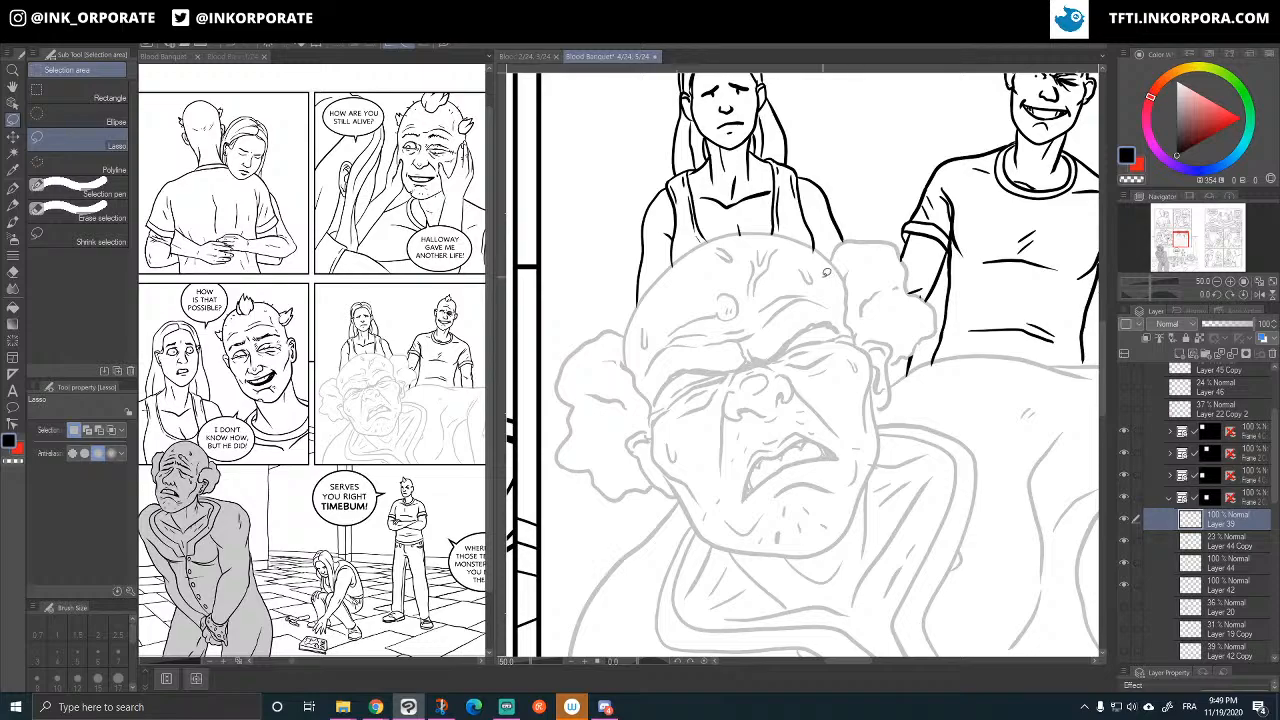
{"action": "key", "text": "p"}
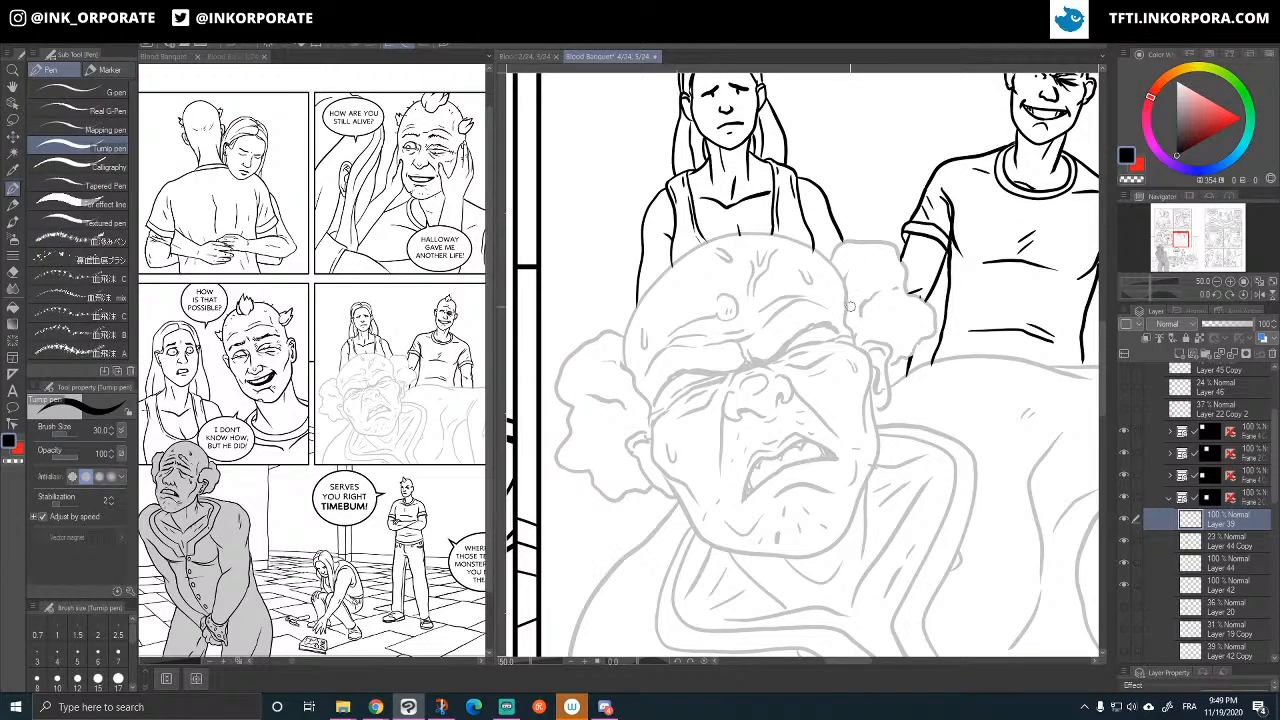
{"action": "mouse_move", "coordinate": [856, 348]}
{"action": "left_mouse_down"}
{"action": "mouse_move", "coordinate": [850, 316]}
{"action": "mouse_move", "coordinate": [886, 282]}
{"action": "mouse_move", "coordinate": [889, 307]}
{"action": "mouse_move", "coordinate": [866, 345]}
{"action": "mouse_move", "coordinate": [860, 327]}
{"action": "mouse_move", "coordinate": [890, 313]}
{"action": "mouse_move", "coordinate": [862, 314]}
{"action": "mouse_move", "coordinate": [896, 302]}
{"action": "mouse_move", "coordinate": [850, 304]}
{"action": "mouse_move", "coordinate": [879, 300]}
{"action": "mouse_move", "coordinate": [890, 278]}
{"action": "left_mouse_up"}
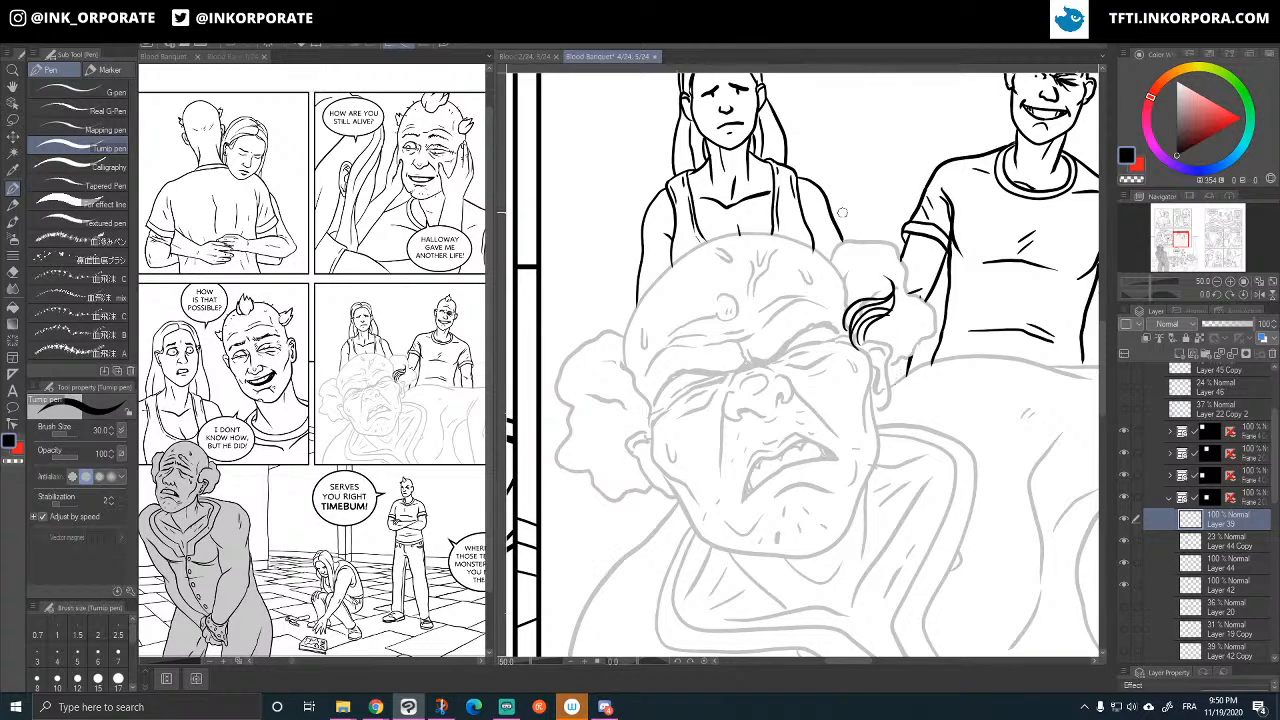
- Ink swirling strands and a small loop in the old man's hair tuft beside the standing man's arm, undoing misplaced strokes
{"action": "mouse_move", "coordinate": [821, 258]}
{"action": "left_mouse_down"}
{"action": "mouse_move", "coordinate": [840, 249]}
{"action": "mouse_move", "coordinate": [833, 259]}
{"action": "left_mouse_up"}
{"action": "key", "text": "ctrl+z"}
{"action": "mouse_move", "coordinate": [844, 309]}
{"action": "left_mouse_down"}
{"action": "mouse_move", "coordinate": [874, 268]}
{"action": "mouse_move", "coordinate": [864, 262]}
{"action": "mouse_move", "coordinate": [884, 281]}
{"action": "mouse_move", "coordinate": [851, 265]}
{"action": "mouse_move", "coordinate": [872, 259]}
{"action": "mouse_move", "coordinate": [859, 288]}
{"action": "left_mouse_up"}
{"action": "key", "text": "ctrl+z"}
{"action": "key", "text": "ctrl+z"}
{"action": "key", "text": "ctrl+z"}
{"action": "key", "text": "ctrl+z"}
{"action": "key", "text": "ctrl+z"}
{"action": "key", "text": "ctrl+z"}
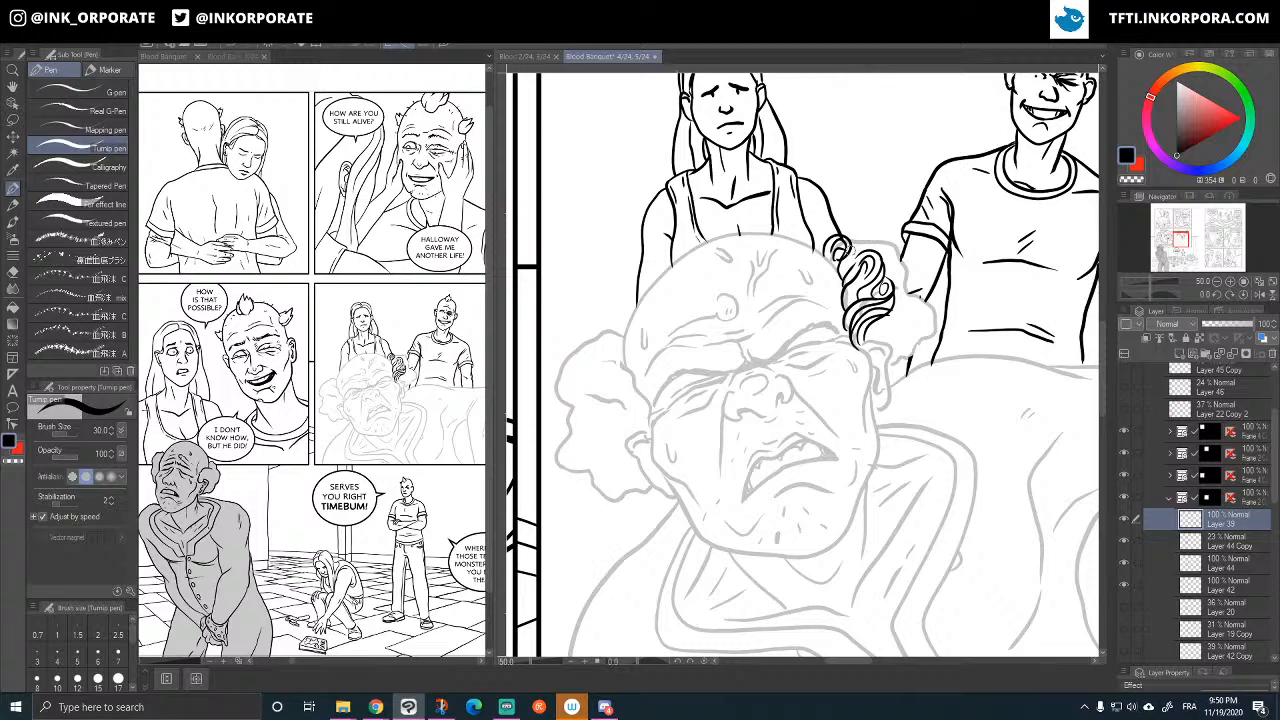
- Add a tall curl at the tuft's peak and fill its outer edge with looping strands down to the ear
{"action": "mouse_move", "coordinate": [845, 255]}
{"action": "left_mouse_down"}
{"action": "mouse_move", "coordinate": [876, 240]}
{"action": "mouse_move", "coordinate": [870, 228]}
{"action": "mouse_move", "coordinate": [867, 246]}
{"action": "left_mouse_up"}
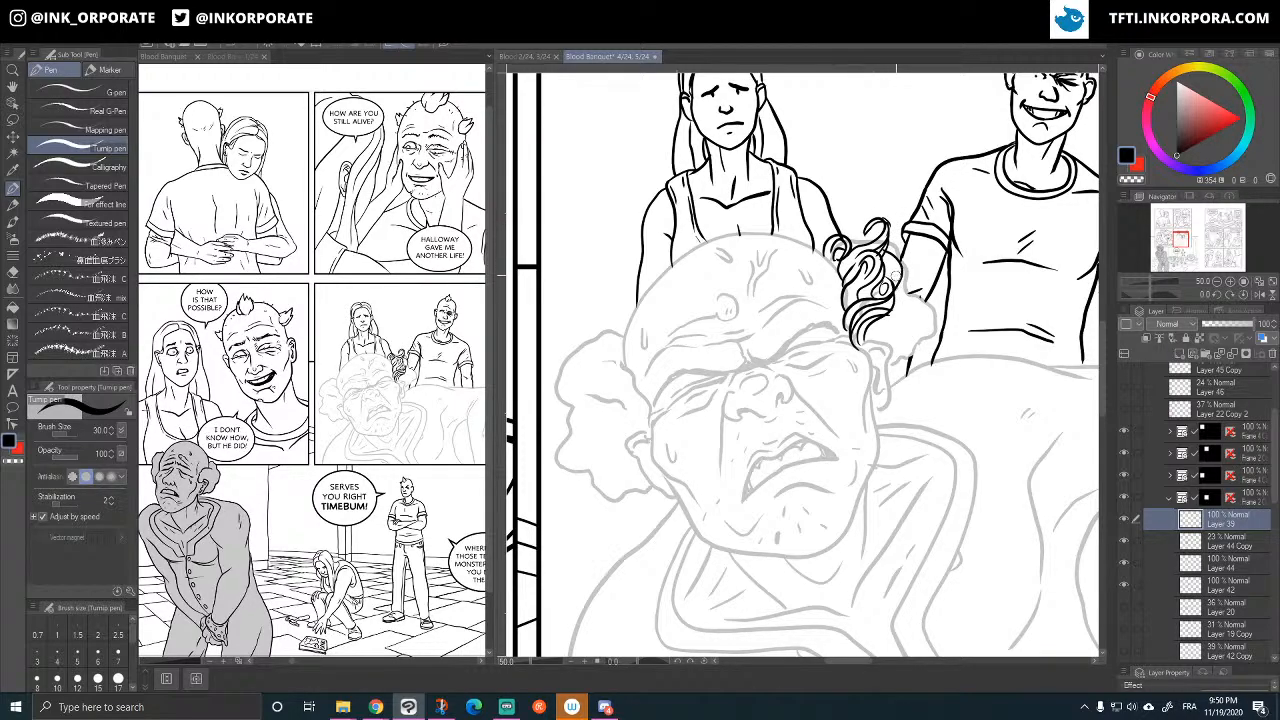
{"action": "mouse_move", "coordinate": [886, 252]}
{"action": "left_mouse_down"}
{"action": "mouse_move", "coordinate": [895, 352]}
{"action": "mouse_move", "coordinate": [900, 325]}
{"action": "mouse_move", "coordinate": [915, 328]}
{"action": "mouse_move", "coordinate": [880, 343]}
{"action": "mouse_move", "coordinate": [877, 331]}
{"action": "mouse_move", "coordinate": [893, 336]}
{"action": "mouse_move", "coordinate": [898, 372]}
{"action": "mouse_move", "coordinate": [890, 382]}
{"action": "left_mouse_up"}
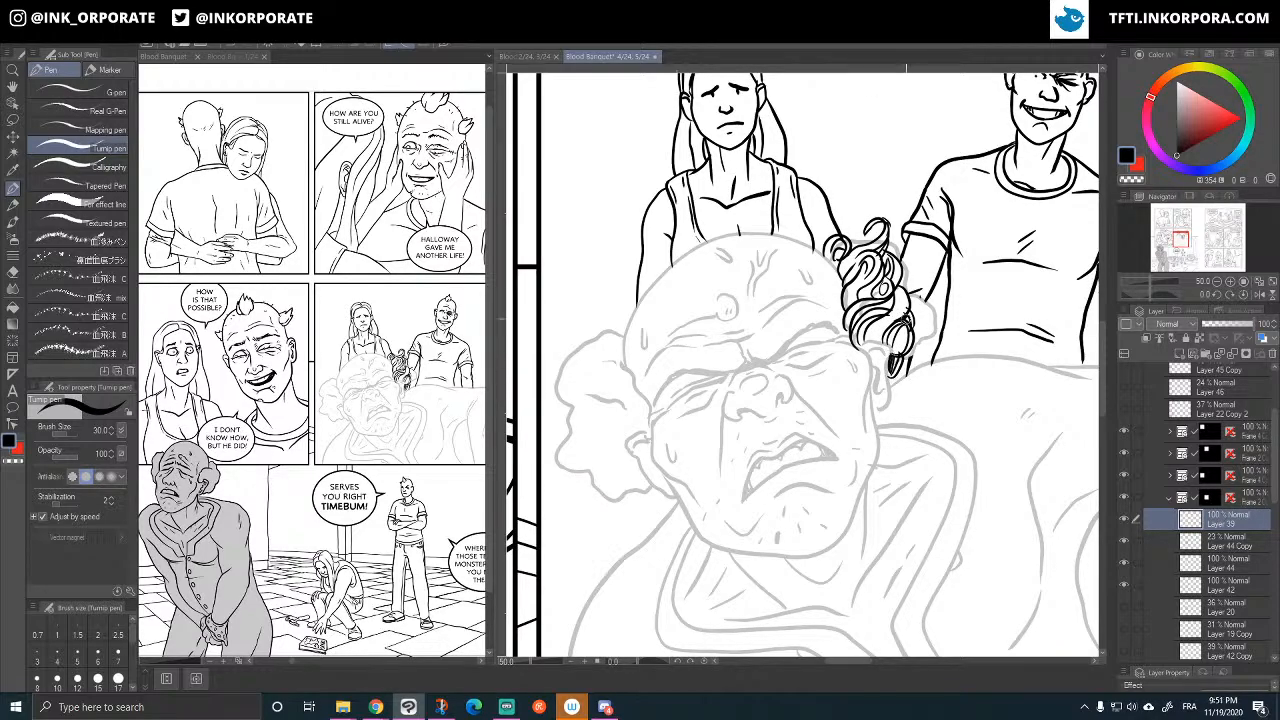
{"action": "mouse_move", "coordinate": [878, 328]}
{"action": "left_mouse_down"}
{"action": "mouse_move", "coordinate": [884, 346]}
{"action": "mouse_move", "coordinate": [848, 342]}
{"action": "mouse_move", "coordinate": [858, 282]}
{"action": "mouse_move", "coordinate": [835, 260]}
{"action": "left_mouse_up"}
{"action": "left_click_drag", "start_coordinate": [890, 242], "coordinate": [914, 188]}
- Ink the outer curls of the old man's opposite hair tuft and build up the curl cluster below that ear
{"action": "left_click_drag", "start_coordinate": [645, 442], "coordinate": [760, 531]}
{"action": "mouse_move", "coordinate": [722, 386]}
{"action": "left_mouse_down"}
{"action": "mouse_move", "coordinate": [710, 374]}
{"action": "mouse_move", "coordinate": [732, 365]}
{"action": "mouse_move", "coordinate": [724, 384]}
{"action": "mouse_move", "coordinate": [768, 371]}
{"action": "mouse_move", "coordinate": [765, 356]}
{"action": "mouse_move", "coordinate": [708, 395]}
{"action": "mouse_move", "coordinate": [702, 508]}
{"action": "mouse_move", "coordinate": [723, 494]}
{"action": "mouse_move", "coordinate": [716, 484]}
{"action": "mouse_move", "coordinate": [730, 516]}
{"action": "mouse_move", "coordinate": [774, 530]}
{"action": "left_mouse_up"}
{"action": "key", "text": "ctrl+z"}
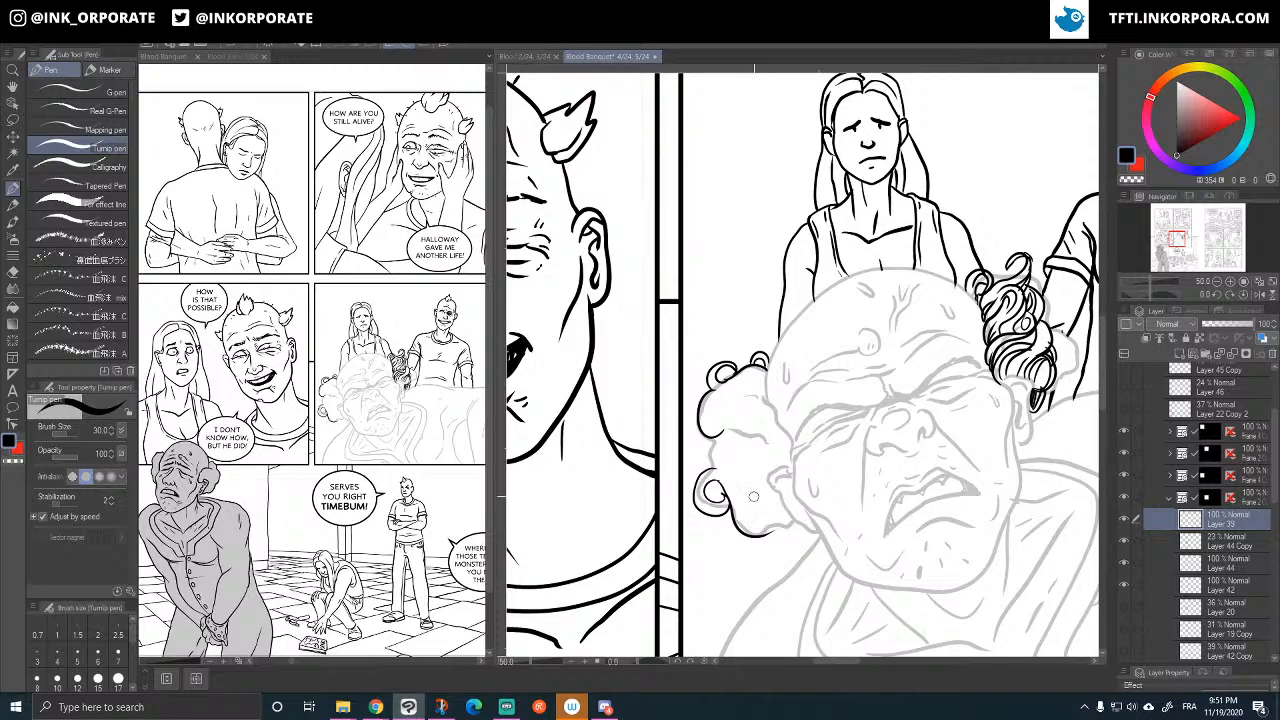
{"action": "scroll", "coordinate": [753, 496], "scroll_direction": "down", "scroll_amount": 2}
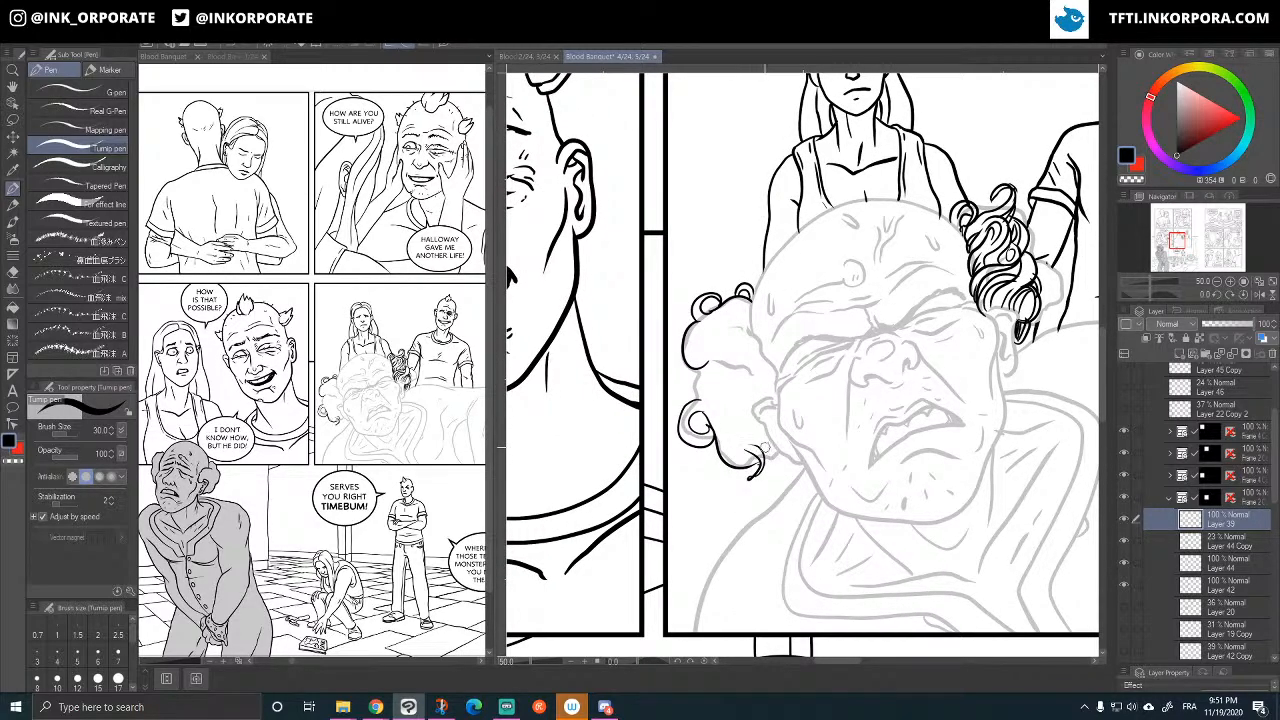
{"action": "key", "text": "ctrl+z"}
{"action": "left_click_drag", "start_coordinate": [759, 440], "coordinate": [770, 470]}
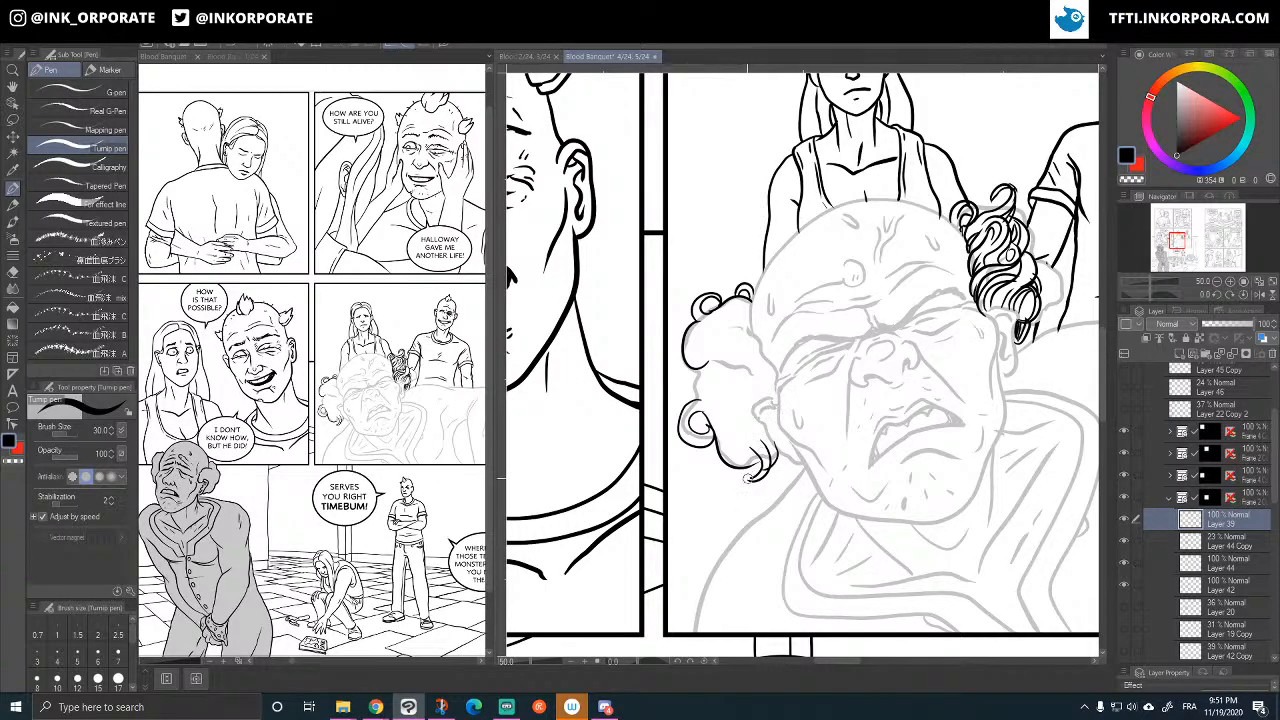
{"action": "left_click_drag", "start_coordinate": [771, 469], "coordinate": [777, 444]}
{"action": "mouse_move", "coordinate": [746, 462]}
{"action": "left_mouse_down"}
{"action": "mouse_move", "coordinate": [741, 426]}
{"action": "mouse_move", "coordinate": [755, 430]}
{"action": "mouse_move", "coordinate": [721, 432]}
{"action": "mouse_move", "coordinate": [761, 455]}
{"action": "left_mouse_up"}
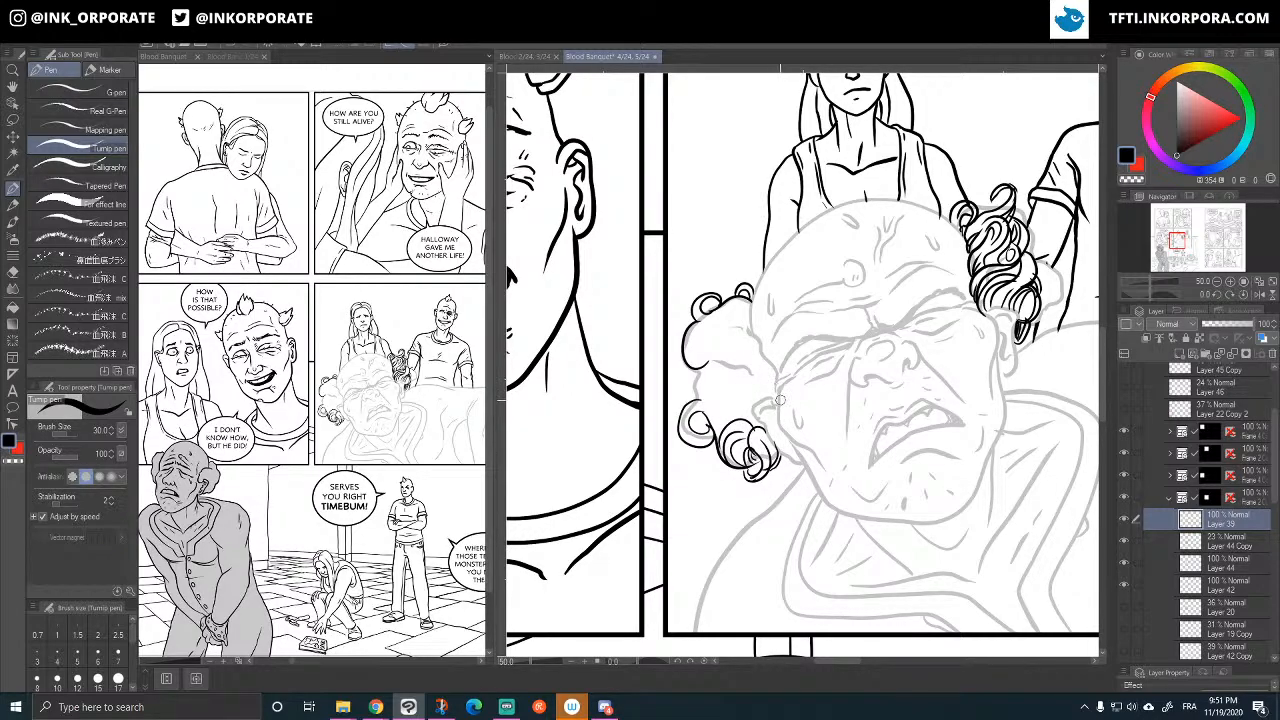
- Fill the middle and upper parts of the same tuft with wavy strands, from the ear up to the temple
{"action": "mouse_move", "coordinate": [780, 400]}
{"action": "left_mouse_down"}
{"action": "mouse_move", "coordinate": [769, 367]}
{"action": "mouse_move", "coordinate": [778, 399]}
{"action": "mouse_move", "coordinate": [776, 373]}
{"action": "mouse_move", "coordinate": [740, 410]}
{"action": "mouse_move", "coordinate": [782, 402]}
{"action": "mouse_move", "coordinate": [782, 379]}
{"action": "mouse_move", "coordinate": [779, 399]}
{"action": "mouse_move", "coordinate": [718, 380]}
{"action": "mouse_move", "coordinate": [756, 326]}
{"action": "mouse_move", "coordinate": [740, 402]}
{"action": "mouse_move", "coordinate": [724, 412]}
{"action": "mouse_move", "coordinate": [729, 424]}
{"action": "mouse_move", "coordinate": [758, 385]}
{"action": "mouse_move", "coordinate": [754, 411]}
{"action": "mouse_move", "coordinate": [723, 427]}
{"action": "mouse_move", "coordinate": [742, 387]}
{"action": "left_mouse_up"}
{"action": "key", "text": "ctrl+z"}
{"action": "key", "text": "ctrl+z"}
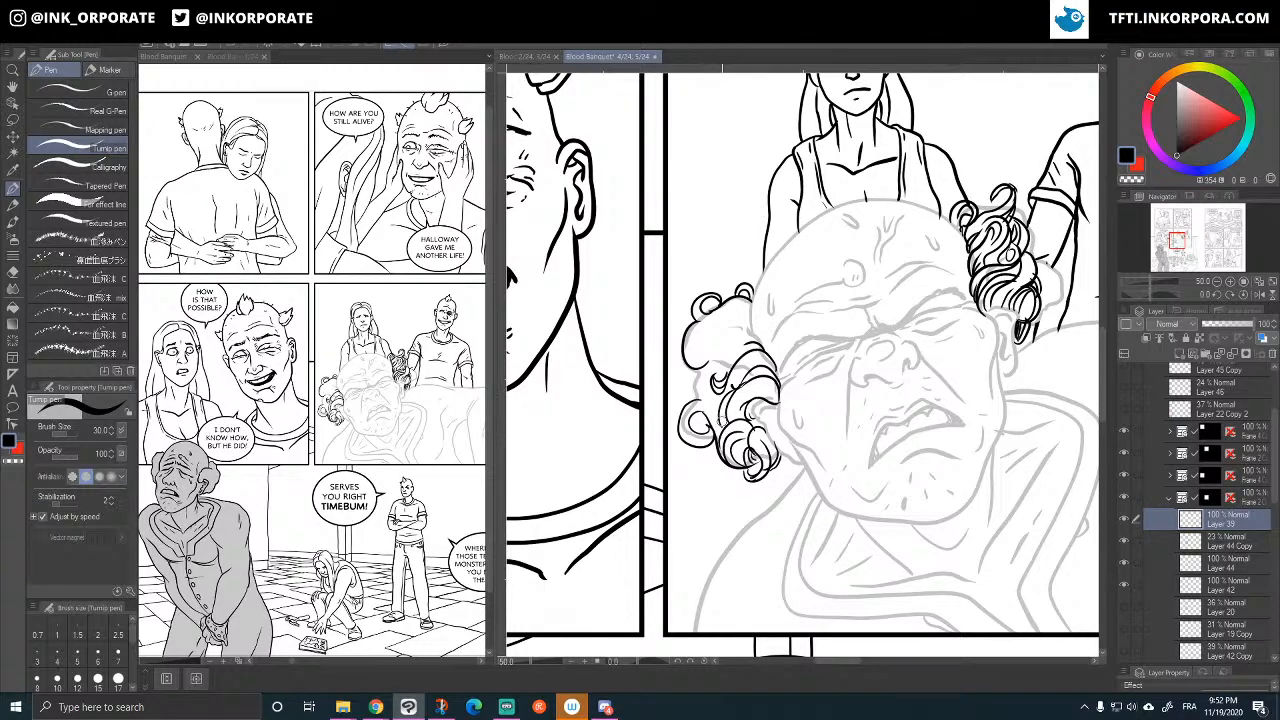
{"action": "left_click_drag", "start_coordinate": [721, 430], "coordinate": [737, 393]}
{"action": "left_click_drag", "start_coordinate": [716, 444], "coordinate": [734, 390]}
{"action": "mouse_move", "coordinate": [688, 396]}
{"action": "left_mouse_down"}
{"action": "mouse_move", "coordinate": [714, 384]}
{"action": "mouse_move", "coordinate": [709, 432]}
{"action": "left_mouse_up"}
{"action": "key", "text": "ctrl+z"}
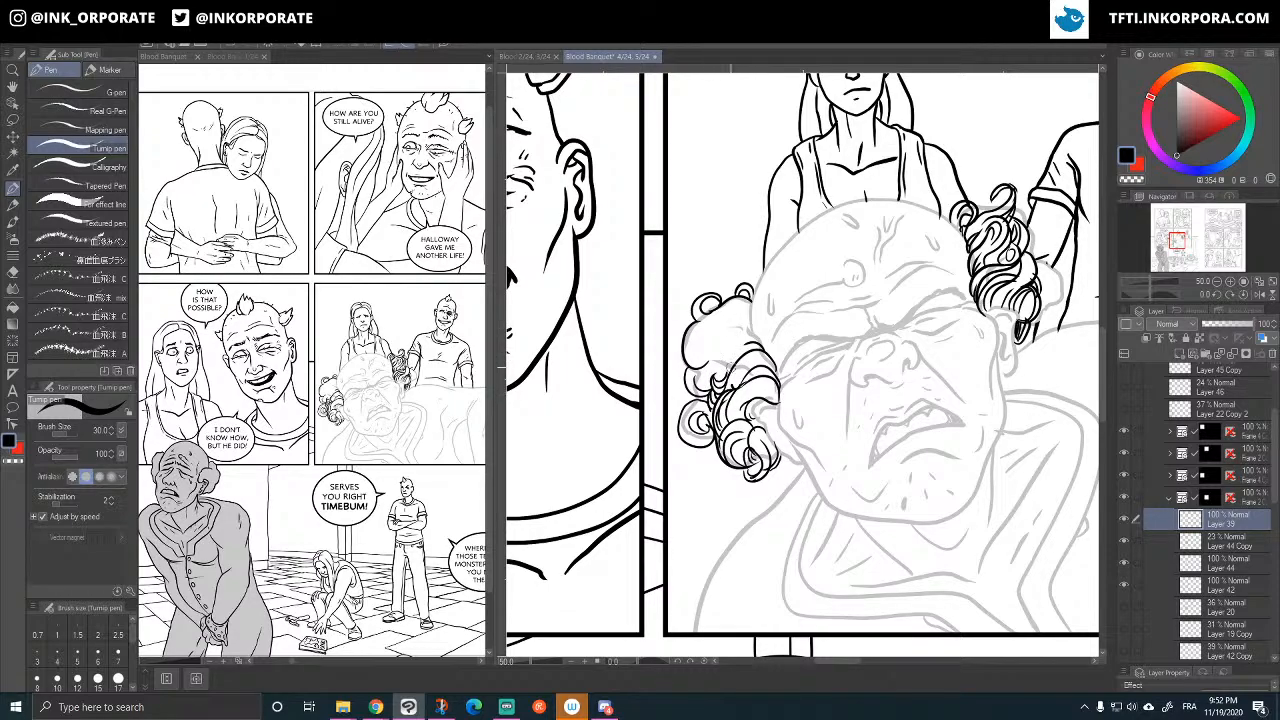
{"action": "mouse_move", "coordinate": [749, 343]}
{"action": "left_mouse_down"}
{"action": "mouse_move", "coordinate": [703, 369]}
{"action": "mouse_move", "coordinate": [728, 330]}
{"action": "mouse_move", "coordinate": [693, 340]}
{"action": "mouse_move", "coordinate": [704, 351]}
{"action": "mouse_move", "coordinate": [763, 340]}
{"action": "mouse_move", "coordinate": [750, 312]}
{"action": "mouse_move", "coordinate": [719, 322]}
{"action": "mouse_move", "coordinate": [736, 305]}
{"action": "left_mouse_up"}
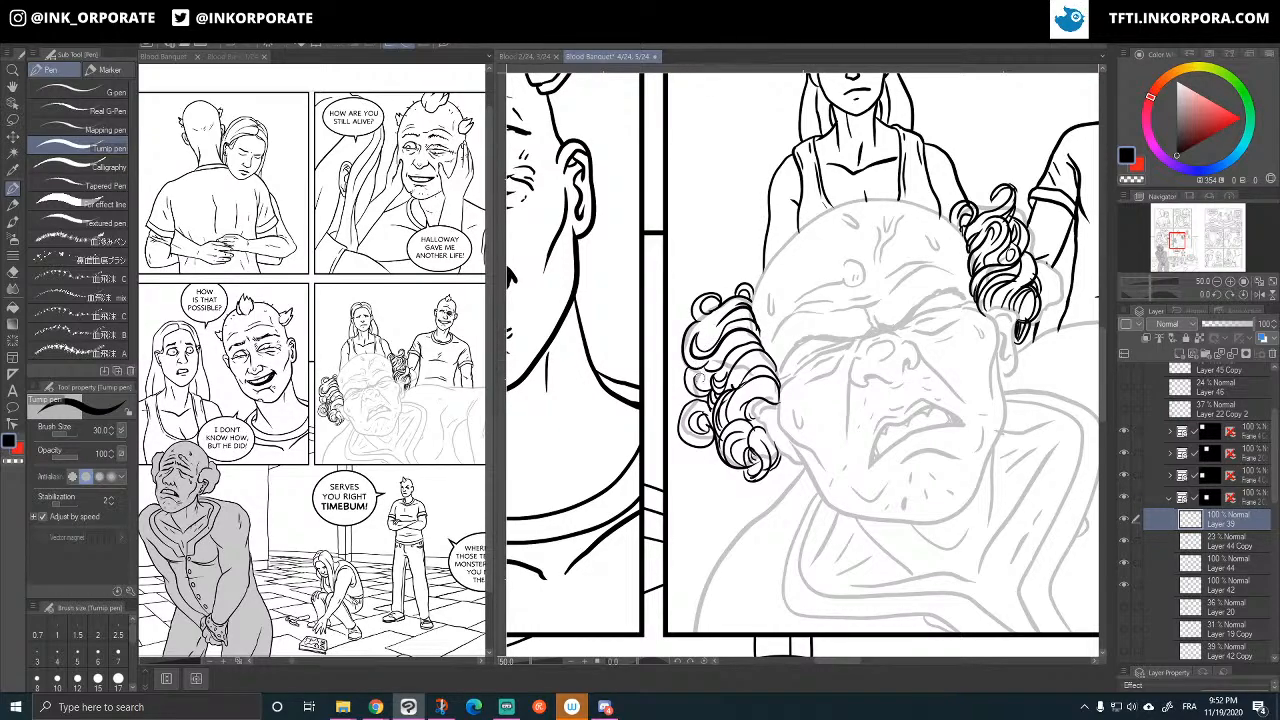
{"action": "mouse_move", "coordinate": [698, 366]}
{"action": "left_mouse_down"}
{"action": "mouse_move", "coordinate": [712, 386]}
{"action": "mouse_move", "coordinate": [756, 338]}
{"action": "mouse_move", "coordinate": [756, 360]}
{"action": "mouse_move", "coordinate": [752, 348]}
{"action": "mouse_move", "coordinate": [730, 360]}
{"action": "mouse_move", "coordinate": [738, 390]}
{"action": "left_mouse_up"}
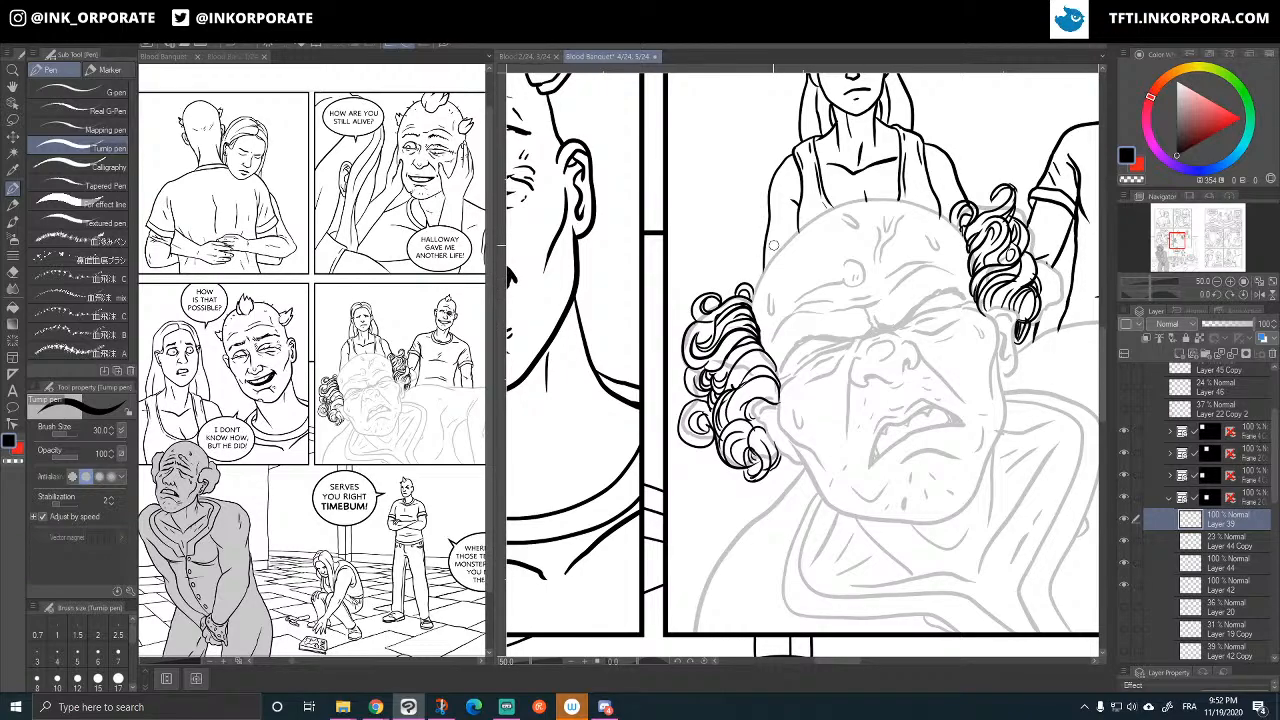
- On Layer 44 Copy, lasso and delete the faded hair outline behind the inked tuft nearest the panel border
{"action": "left_click_drag", "start_coordinate": [965, 449], "coordinate": [918, 439]}
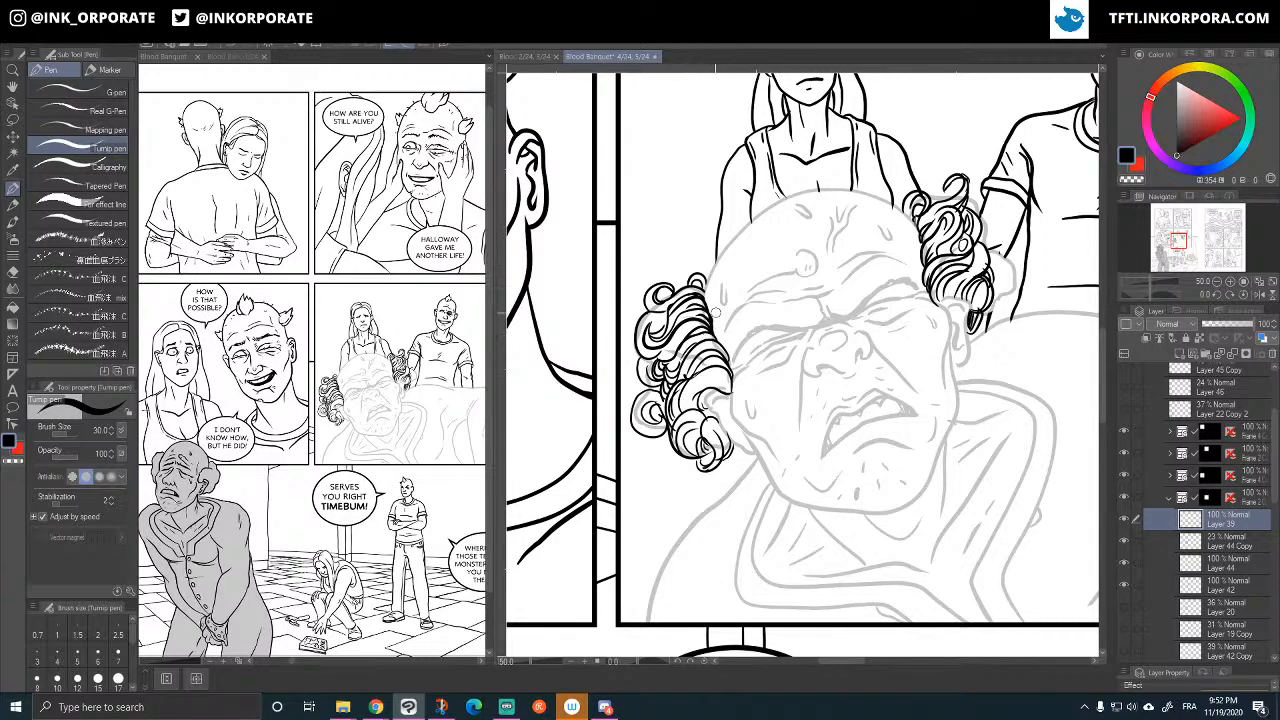
{"action": "left_click", "coordinate": [1222, 545]}
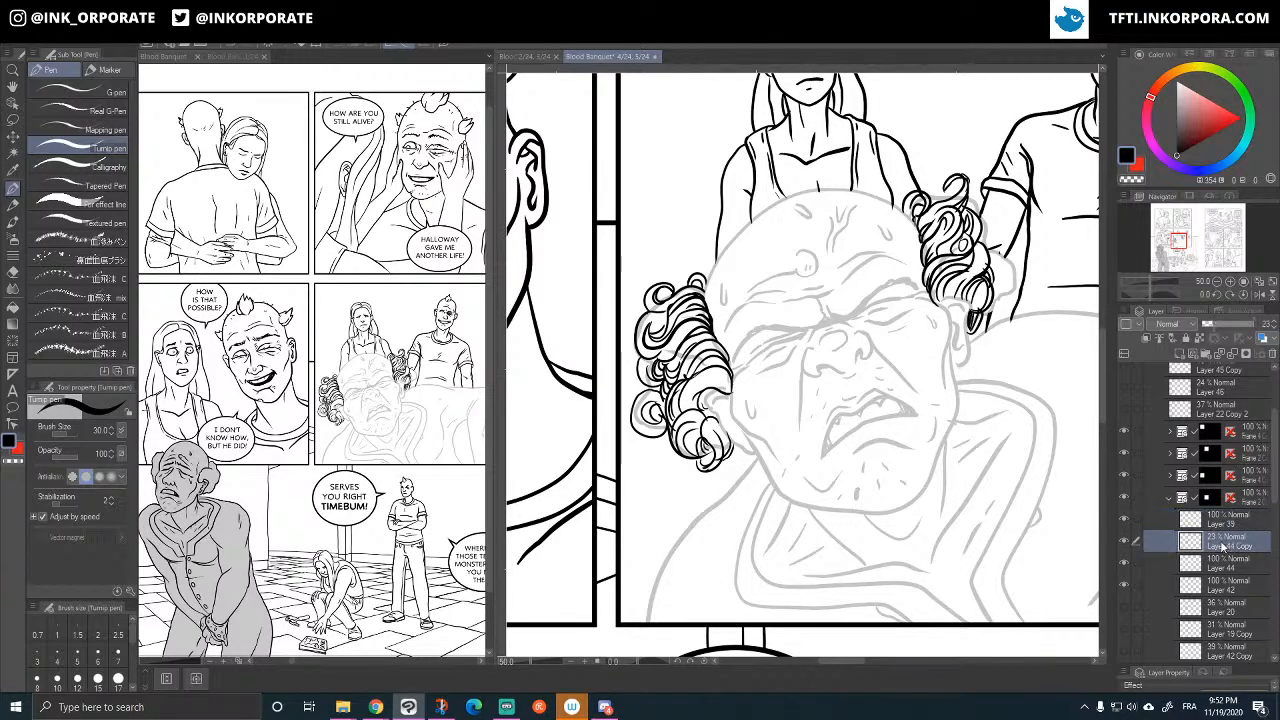
{"action": "left_click", "coordinate": [1125, 543]}
{"action": "left_click", "coordinate": [1125, 543]}
{"action": "key", "text": "m"}
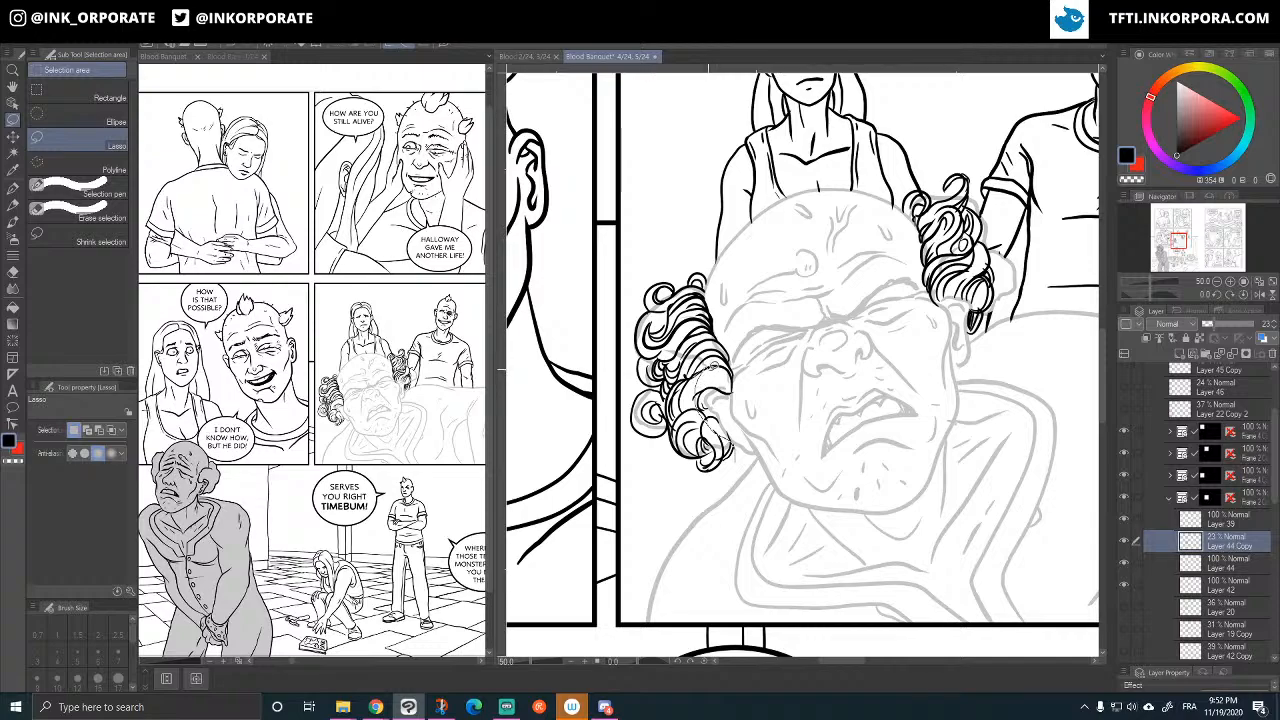
{"action": "mouse_move", "coordinate": [692, 278]}
{"action": "left_mouse_down"}
{"action": "mouse_move", "coordinate": [612, 380]}
{"action": "mouse_move", "coordinate": [740, 470]}
{"action": "mouse_move", "coordinate": [745, 452]}
{"action": "left_mouse_up"}
{"action": "key", "text": "ctrl+d"}
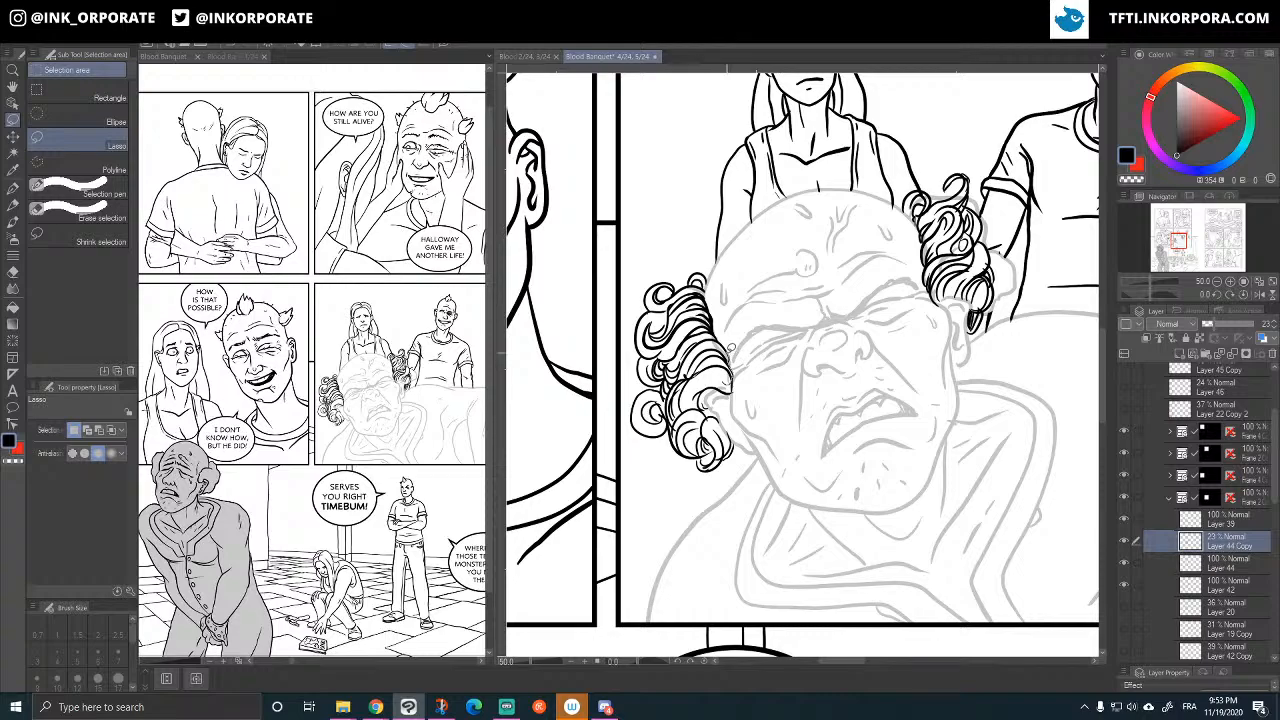
{"action": "mouse_move", "coordinate": [710, 286]}
{"action": "left_mouse_down"}
{"action": "mouse_move", "coordinate": [692, 252]}
{"action": "mouse_move", "coordinate": [617, 360]}
{"action": "mouse_move", "coordinate": [718, 476]}
{"action": "left_mouse_up"}
{"action": "left_click_drag", "start_coordinate": [700, 410], "coordinate": [728, 375]}
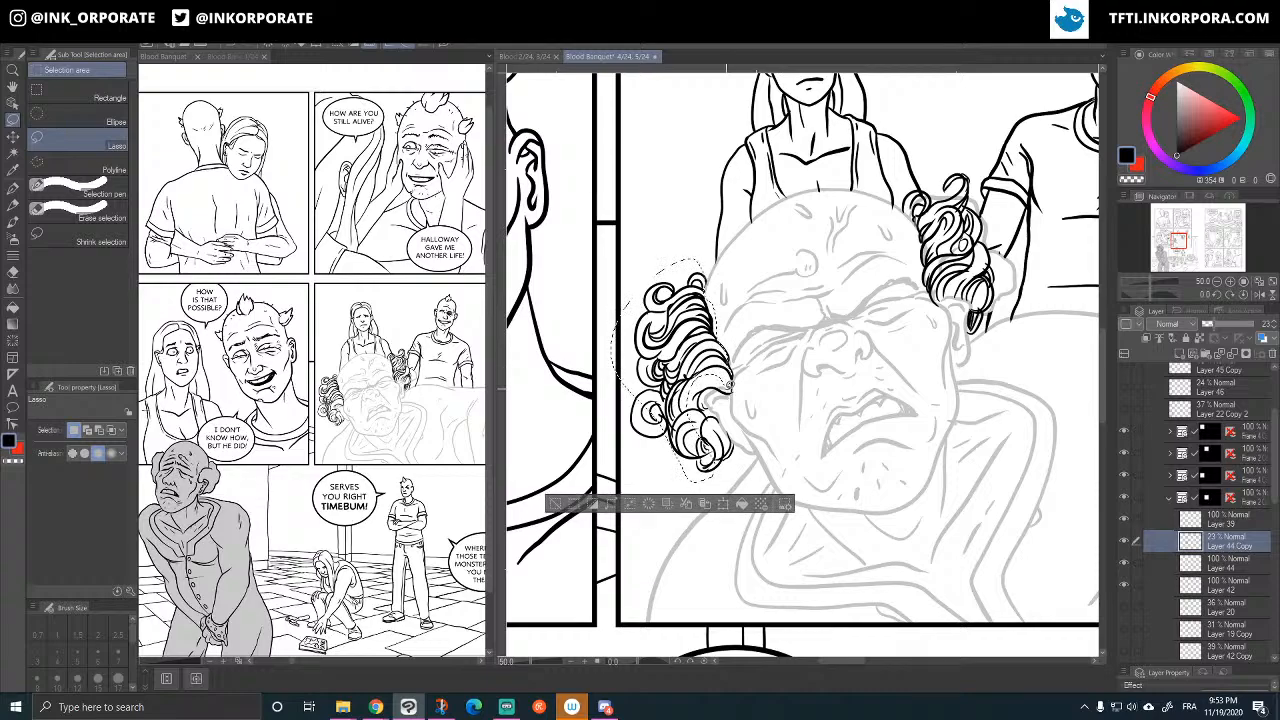
{"action": "key", "text": "ctrl+d"}
{"action": "left_click_drag", "start_coordinate": [735, 384], "coordinate": [724, 390]}
{"action": "key", "text": "Delete"}
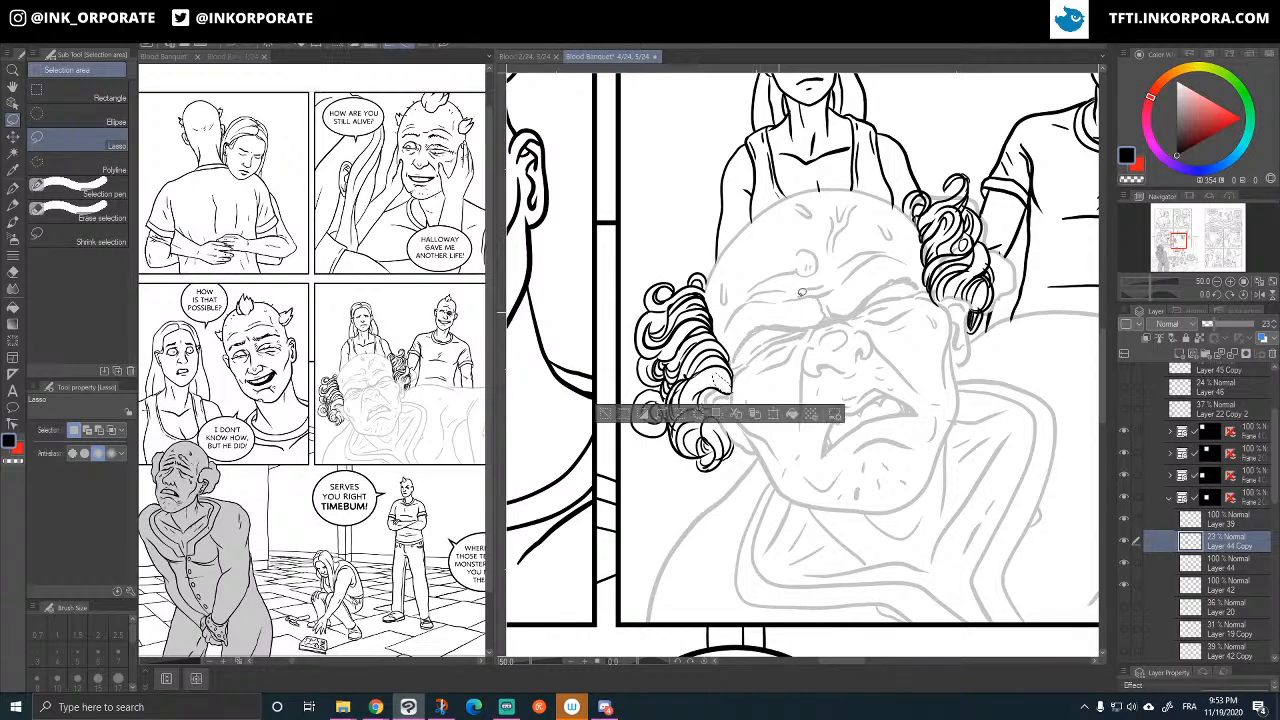
{"action": "key", "text": "ctrl+d"}
- Lasso and delete the faded hair outline around the tuft beside the standing man on Layer 44 Copy
{"action": "mouse_move", "coordinate": [953, 145]}
{"action": "left_mouse_down"}
{"action": "mouse_move", "coordinate": [912, 188]}
{"action": "mouse_move", "coordinate": [928, 268]}
{"action": "left_mouse_up"}
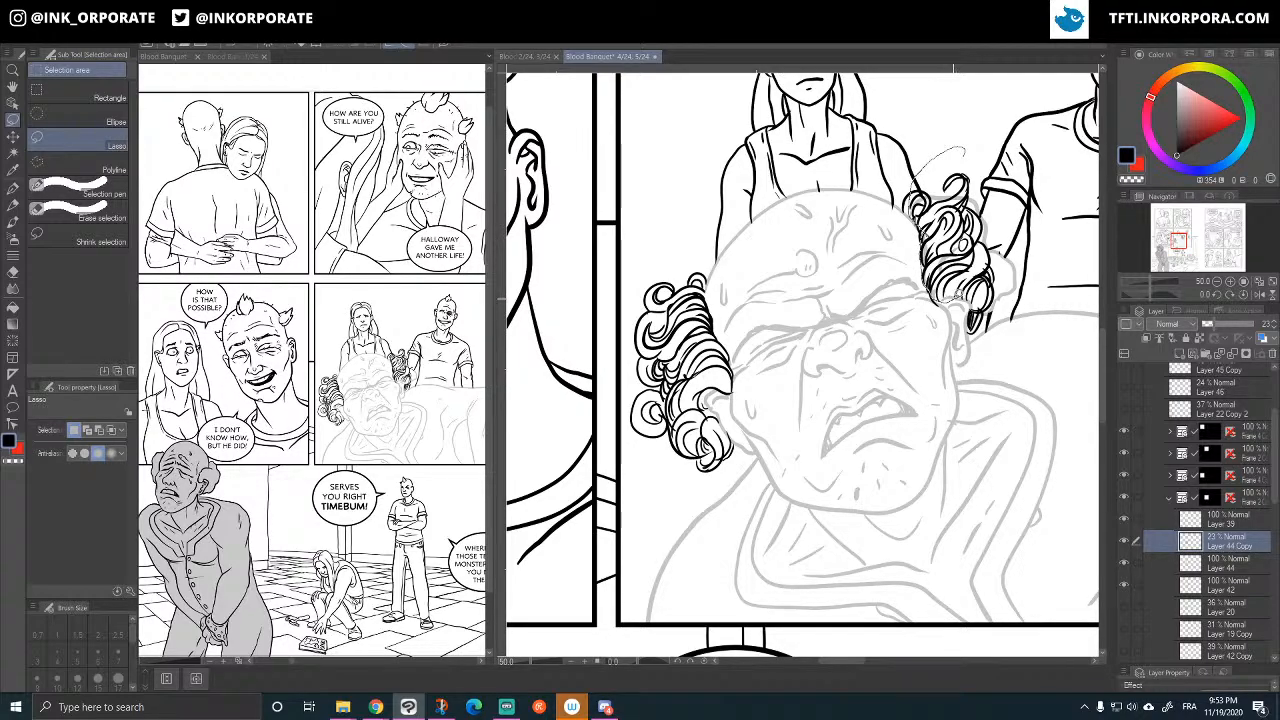
{"action": "left_click_drag", "start_coordinate": [968, 289], "coordinate": [985, 180]}
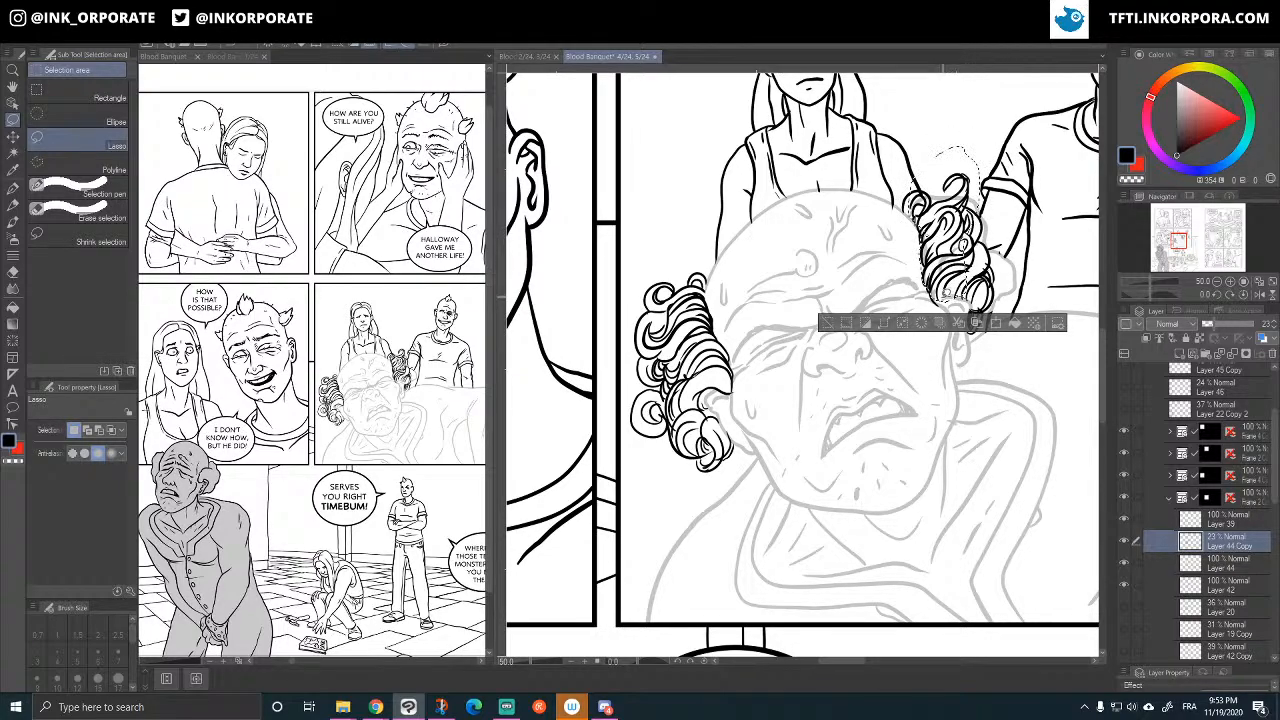
{"action": "left_click_drag", "start_coordinate": [1020, 216], "coordinate": [978, 207]}
{"action": "mouse_move", "coordinate": [934, 162]}
{"action": "left_mouse_down"}
{"action": "mouse_move", "coordinate": [995, 265]}
{"action": "mouse_move", "coordinate": [948, 355]}
{"action": "mouse_move", "coordinate": [920, 248]}
{"action": "left_mouse_up"}
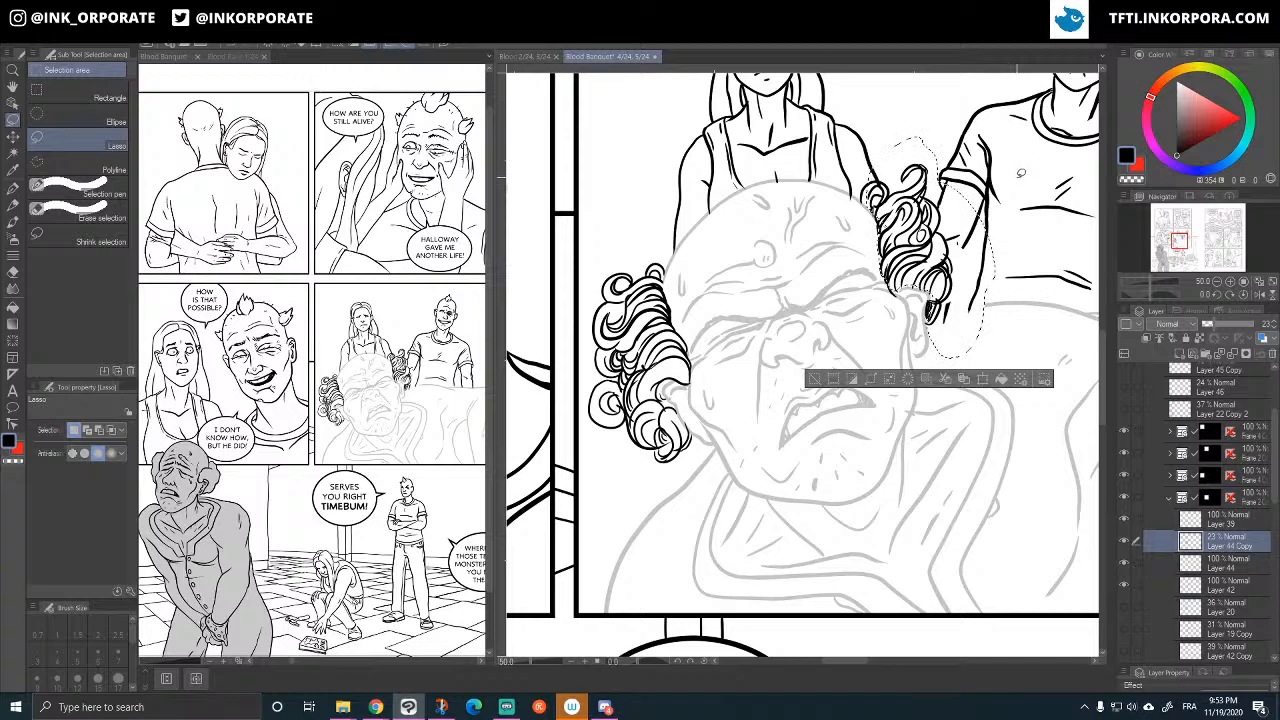
{"action": "key", "text": "ctrl+d"}
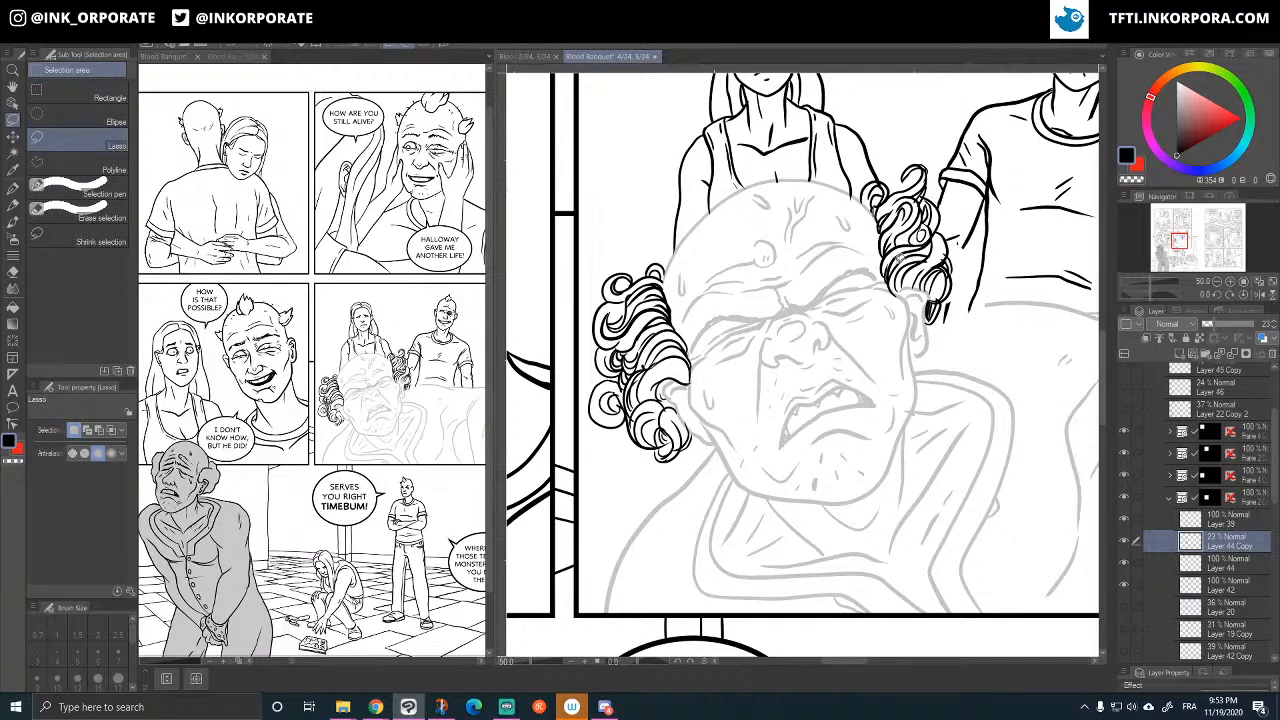
{"action": "left_click_drag", "start_coordinate": [893, 291], "coordinate": [898, 284]}
{"action": "key", "text": "ctrl+d"}
- Toggle Layer 44 Copy to check it, and restore its opacity to 100%
{"action": "left_click", "coordinate": [1124, 542]}
{"action": "left_click", "coordinate": [1124, 542]}
{"action": "left_click_drag", "start_coordinate": [1243, 327], "coordinate": [1265, 371]}
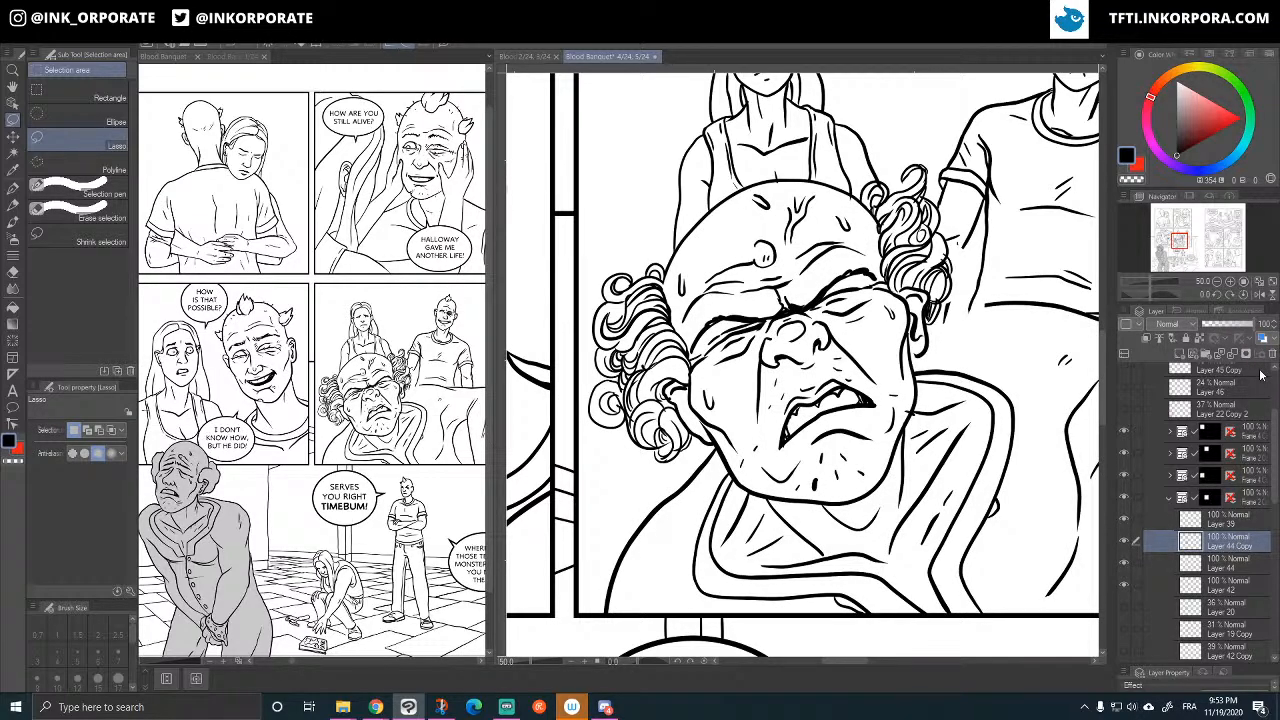
{"action": "key", "text": "ctrl+minus"}
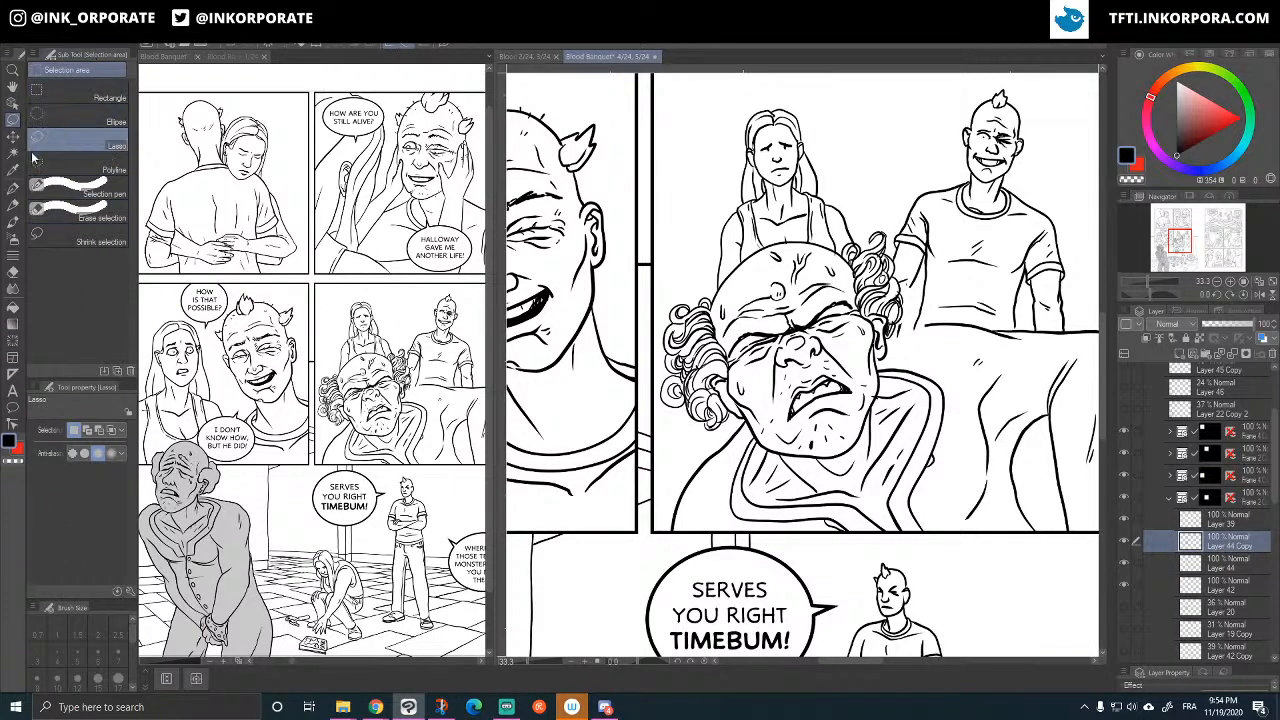
- Set the Turnip pen's brush size to 40 and try test strokes near the hair, undoing them
{"action": "left_click", "coordinate": [13, 187]}
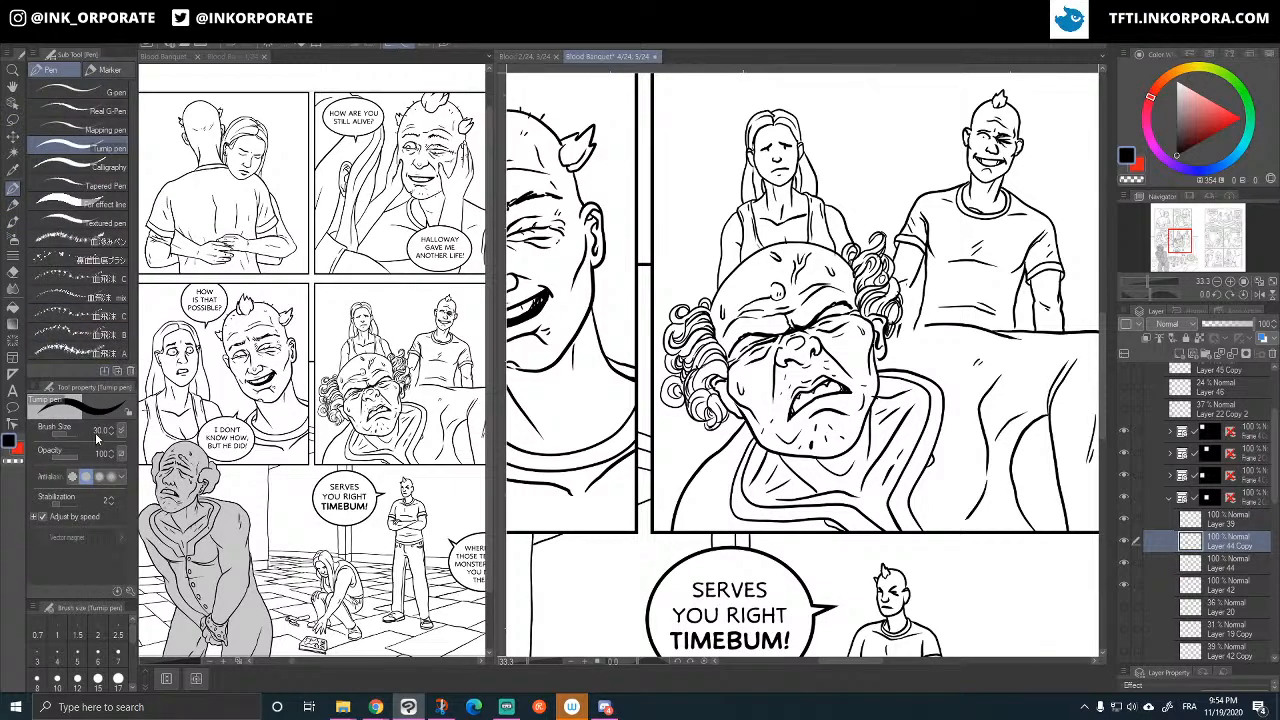
{"action": "left_click_drag", "start_coordinate": [100, 430], "coordinate": [110, 430]}
{"action": "type", "text": "40"}
{"action": "key", "text": "Return"}
{"action": "left_click_drag", "start_coordinate": [880, 190], "coordinate": [925, 161]}
{"action": "key", "text": "ctrl+z"}
{"action": "left_click_drag", "start_coordinate": [886, 203], "coordinate": [849, 240]}
{"action": "key", "text": "ctrl+z"}
- Identify the hair on Layer 39, lower that layer's opacity to 24%, and add a new layer above it
{"action": "left_click", "coordinate": [1122, 546]}
{"action": "left_click", "coordinate": [1122, 546]}
{"action": "left_click", "coordinate": [1155, 527]}
{"action": "left_click", "coordinate": [1124, 518]}
{"action": "left_click", "coordinate": [1124, 518]}
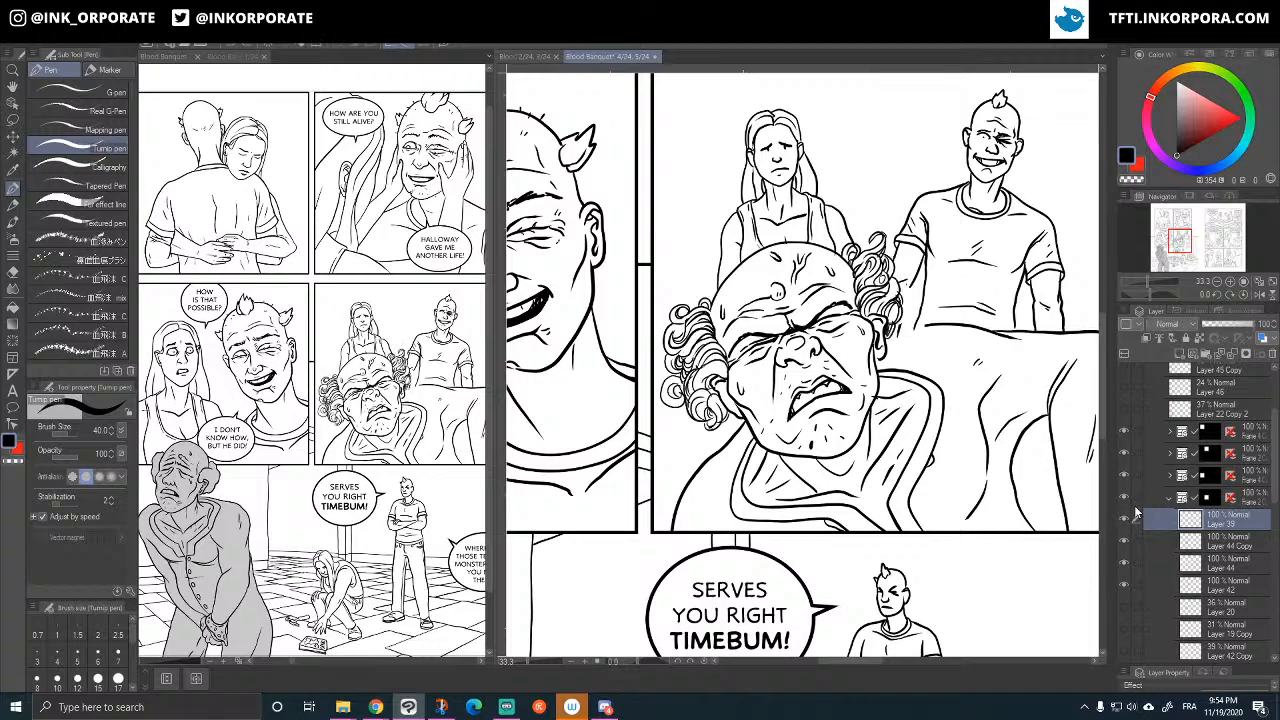
{"action": "left_click_drag", "start_coordinate": [1238, 326], "coordinate": [1210, 327]}
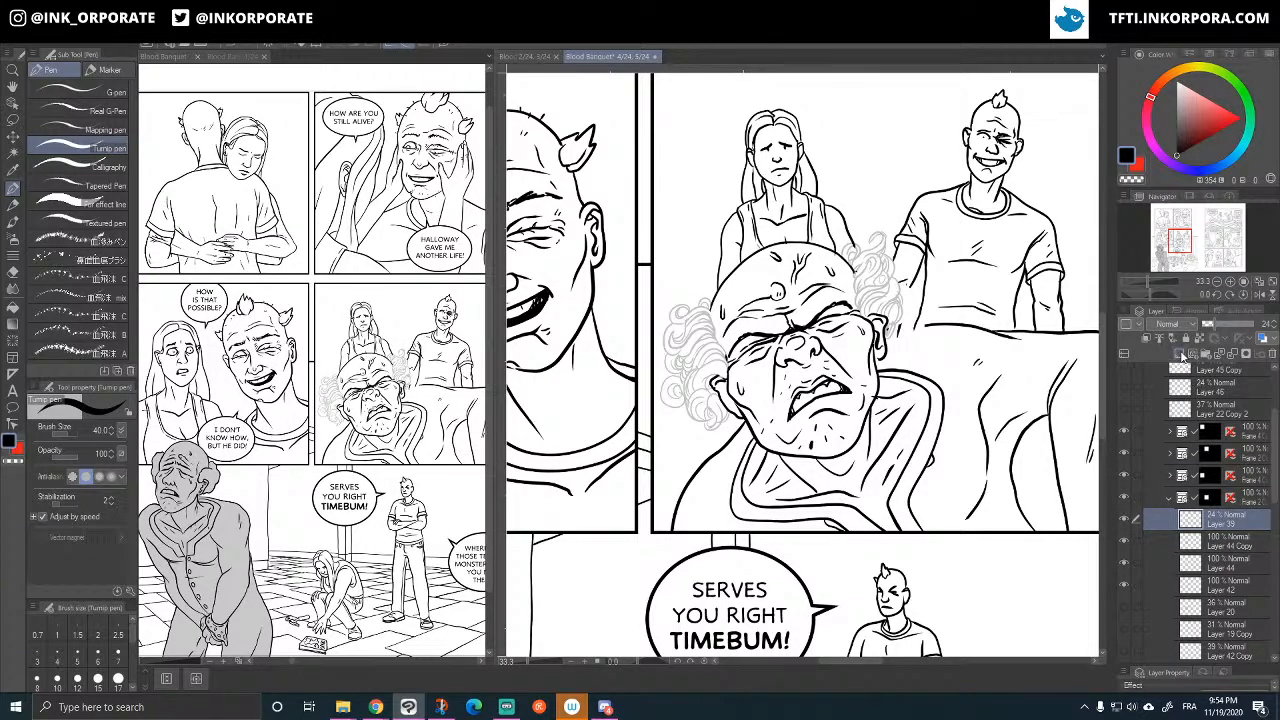
{"action": "left_click", "coordinate": [1181, 355]}
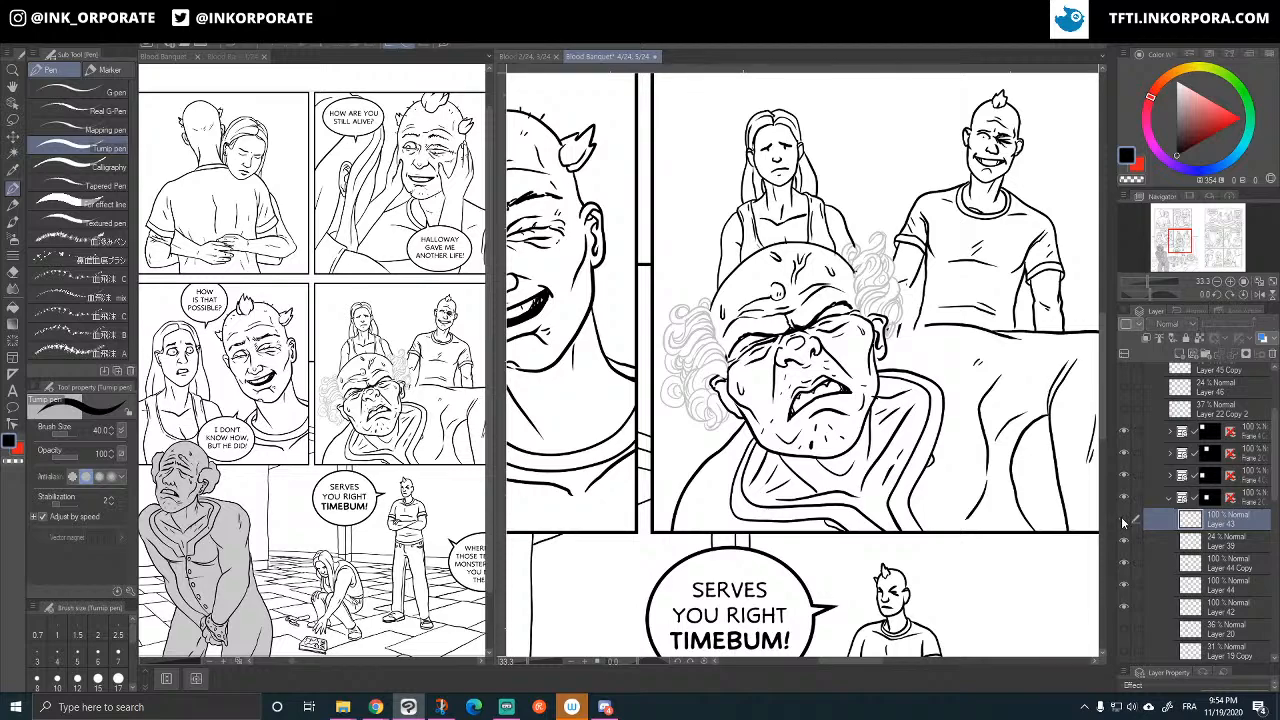
- Ink the first thick hair strands sweeping up from the old man's ear over the faded curls on Layer 43
{"action": "key", "text": "ctrl+plus"}
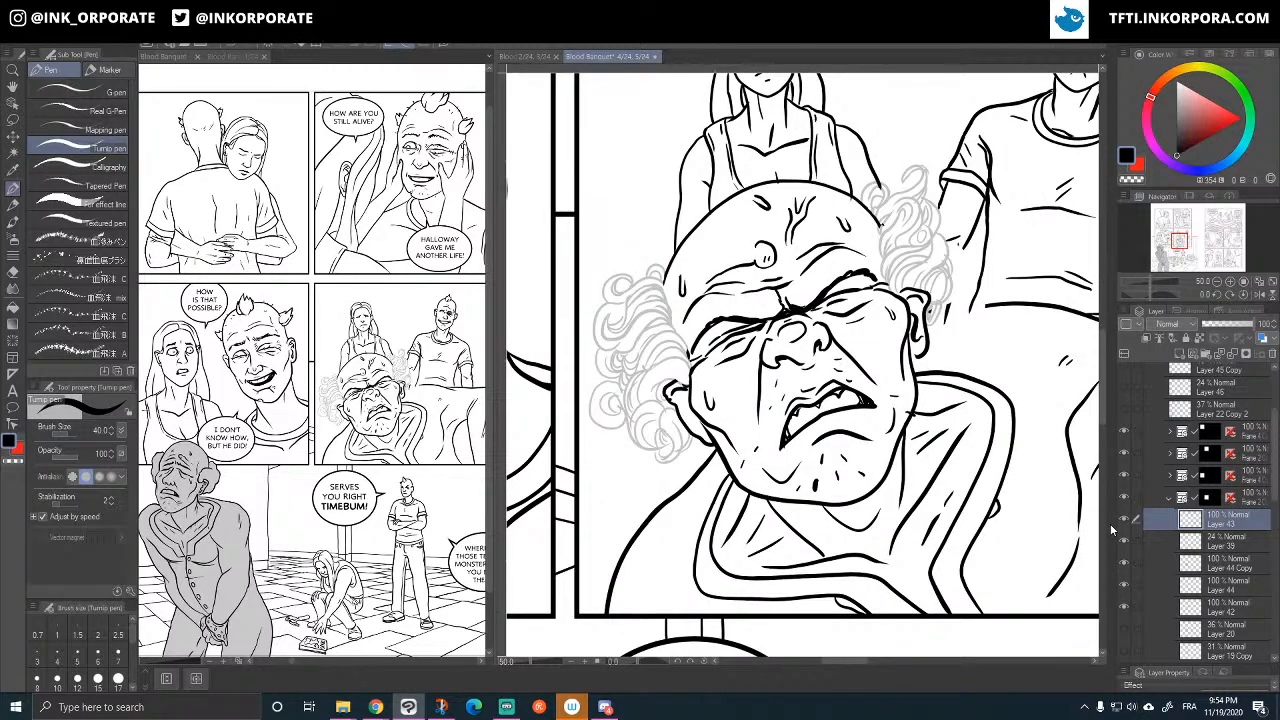
{"action": "key", "text": "ctrl+plus"}
{"action": "left_click_drag", "start_coordinate": [966, 324], "coordinate": [914, 408]}
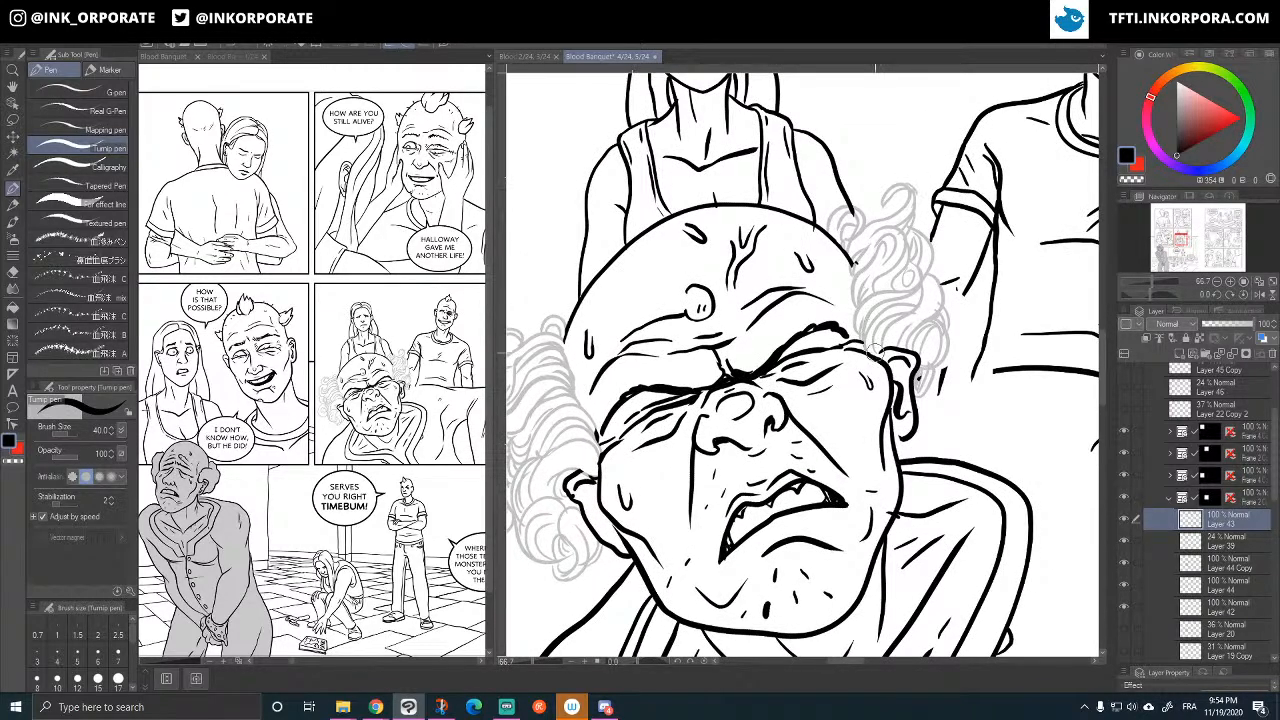
{"action": "mouse_move", "coordinate": [876, 356]}
{"action": "left_mouse_down"}
{"action": "mouse_move", "coordinate": [864, 334]}
{"action": "mouse_move", "coordinate": [878, 312]}
{"action": "mouse_move", "coordinate": [927, 287]}
{"action": "left_mouse_up"}
{"action": "left_click_drag", "start_coordinate": [885, 350], "coordinate": [921, 284]}
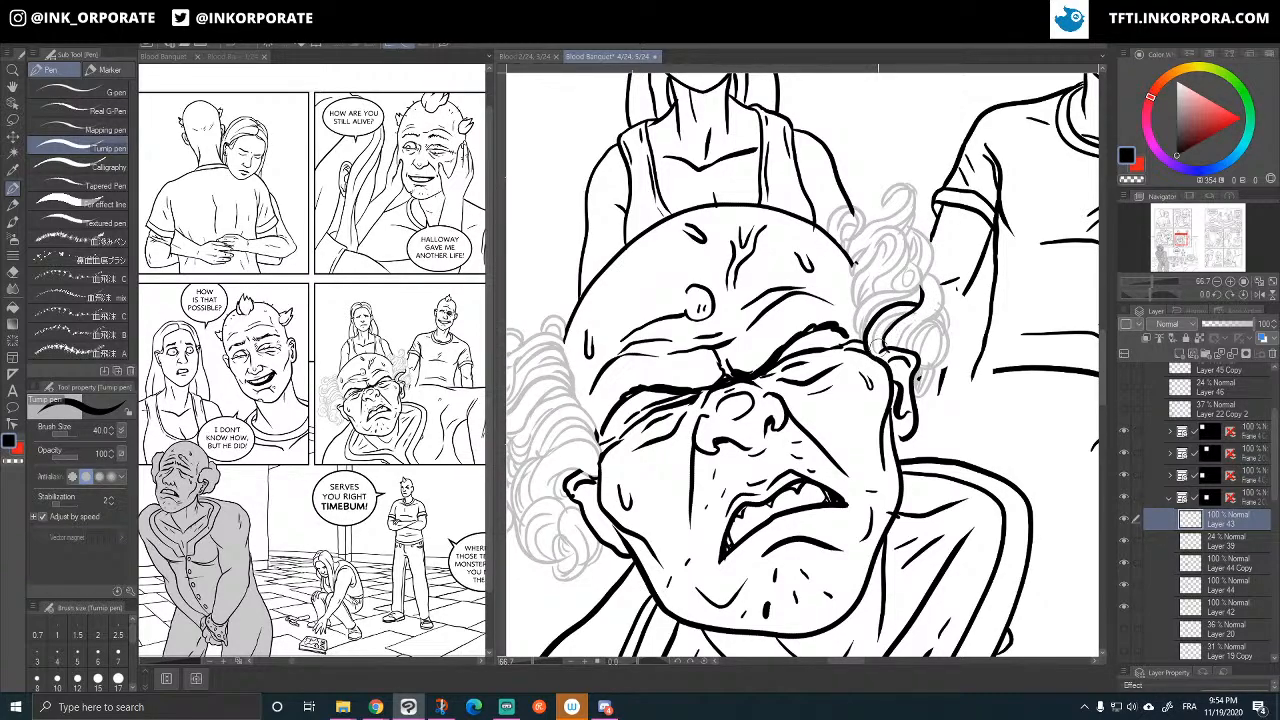
{"action": "mouse_move", "coordinate": [877, 348]}
{"action": "left_mouse_down"}
{"action": "mouse_move", "coordinate": [876, 316]}
{"action": "mouse_move", "coordinate": [911, 308]}
{"action": "mouse_move", "coordinate": [886, 350]}
{"action": "mouse_move", "coordinate": [943, 286]}
{"action": "mouse_move", "coordinate": [907, 349]}
{"action": "mouse_move", "coordinate": [923, 280]}
{"action": "left_mouse_up"}
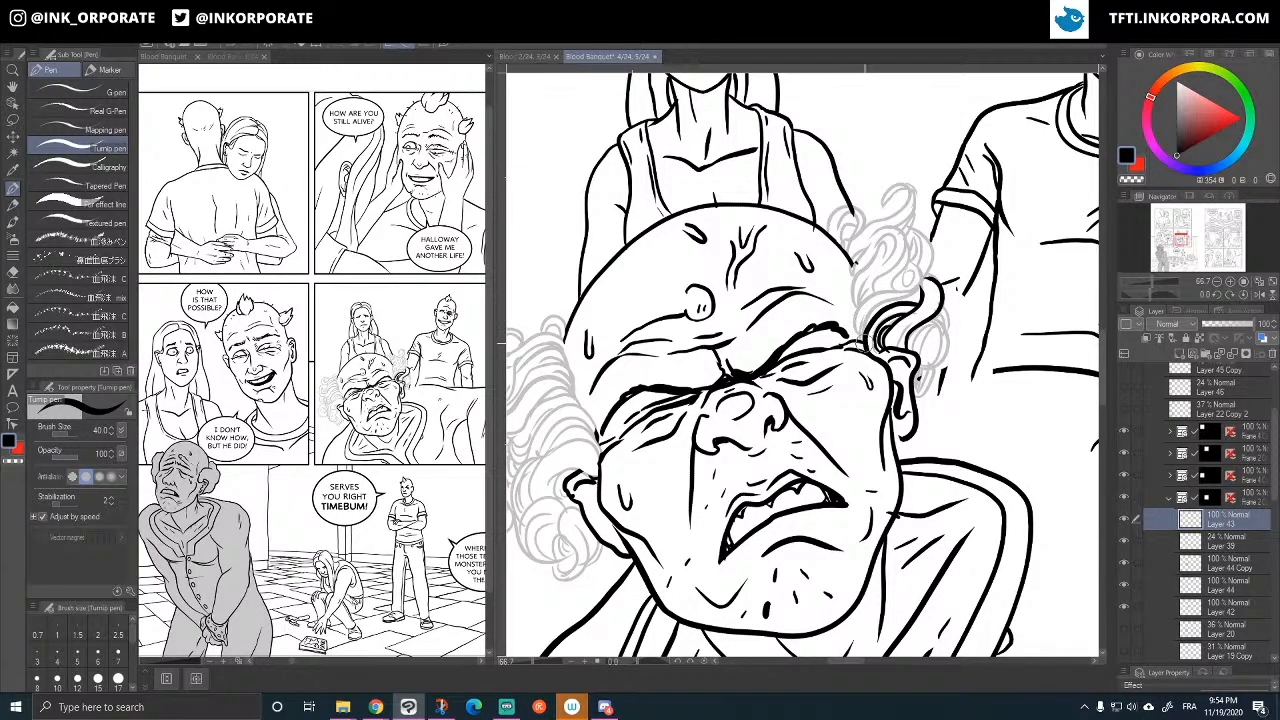
{"action": "left_click_drag", "start_coordinate": [866, 347], "coordinate": [872, 313]}
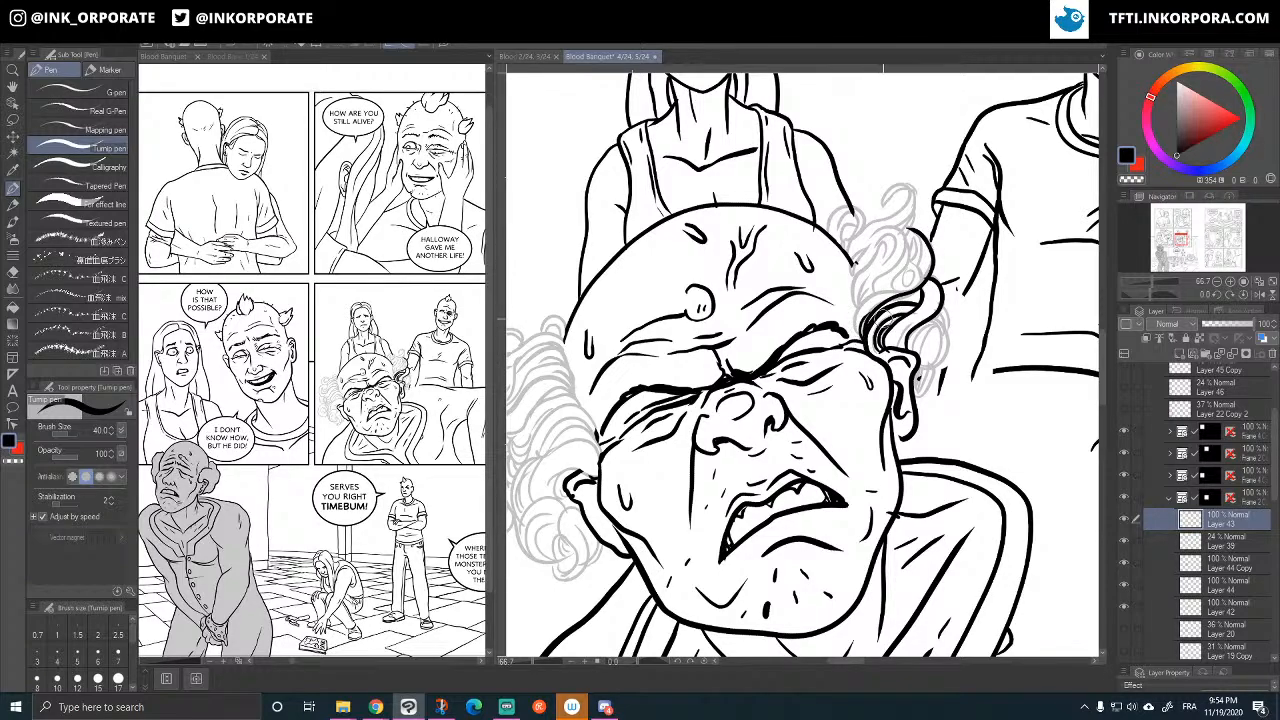
- Ink the tuft's remaining thick strands, the loop at the temple, the curl on top and the small curls behind the ear
{"action": "mouse_move", "coordinate": [855, 330]}
{"action": "left_mouse_down"}
{"action": "mouse_move", "coordinate": [878, 289]}
{"action": "mouse_move", "coordinate": [928, 276]}
{"action": "mouse_move", "coordinate": [929, 249]}
{"action": "left_mouse_up"}
{"action": "mouse_move", "coordinate": [859, 318]}
{"action": "left_mouse_down"}
{"action": "mouse_move", "coordinate": [853, 270]}
{"action": "mouse_move", "coordinate": [888, 240]}
{"action": "left_mouse_up"}
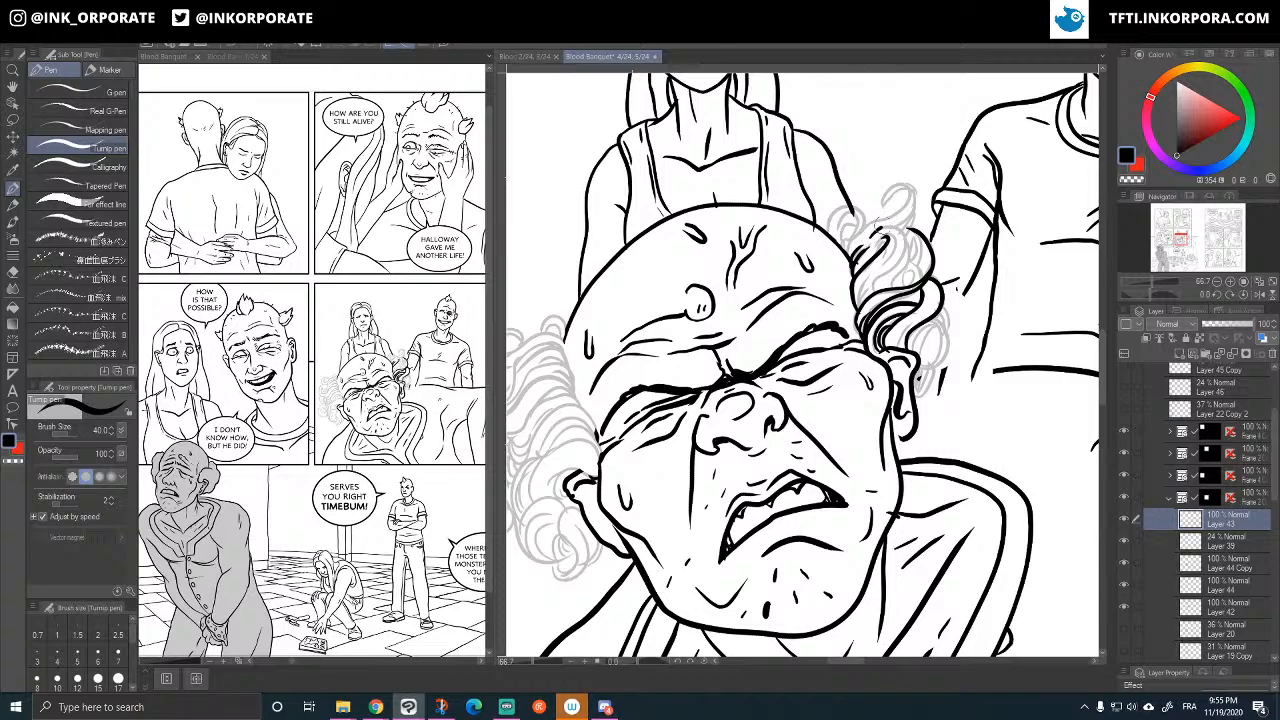
{"action": "mouse_move", "coordinate": [886, 228]}
{"action": "left_mouse_down"}
{"action": "mouse_move", "coordinate": [906, 246]}
{"action": "mouse_move", "coordinate": [878, 283]}
{"action": "mouse_move", "coordinate": [926, 262]}
{"action": "mouse_move", "coordinate": [934, 238]}
{"action": "mouse_move", "coordinate": [904, 244]}
{"action": "mouse_move", "coordinate": [898, 286]}
{"action": "mouse_move", "coordinate": [920, 234]}
{"action": "mouse_move", "coordinate": [916, 205]}
{"action": "mouse_move", "coordinate": [886, 188]}
{"action": "mouse_move", "coordinate": [885, 208]}
{"action": "mouse_move", "coordinate": [901, 187]}
{"action": "mouse_move", "coordinate": [894, 217]}
{"action": "mouse_move", "coordinate": [872, 227]}
{"action": "mouse_move", "coordinate": [855, 203]}
{"action": "mouse_move", "coordinate": [868, 232]}
{"action": "mouse_move", "coordinate": [830, 240]}
{"action": "mouse_move", "coordinate": [857, 220]}
{"action": "mouse_move", "coordinate": [846, 242]}
{"action": "left_mouse_up"}
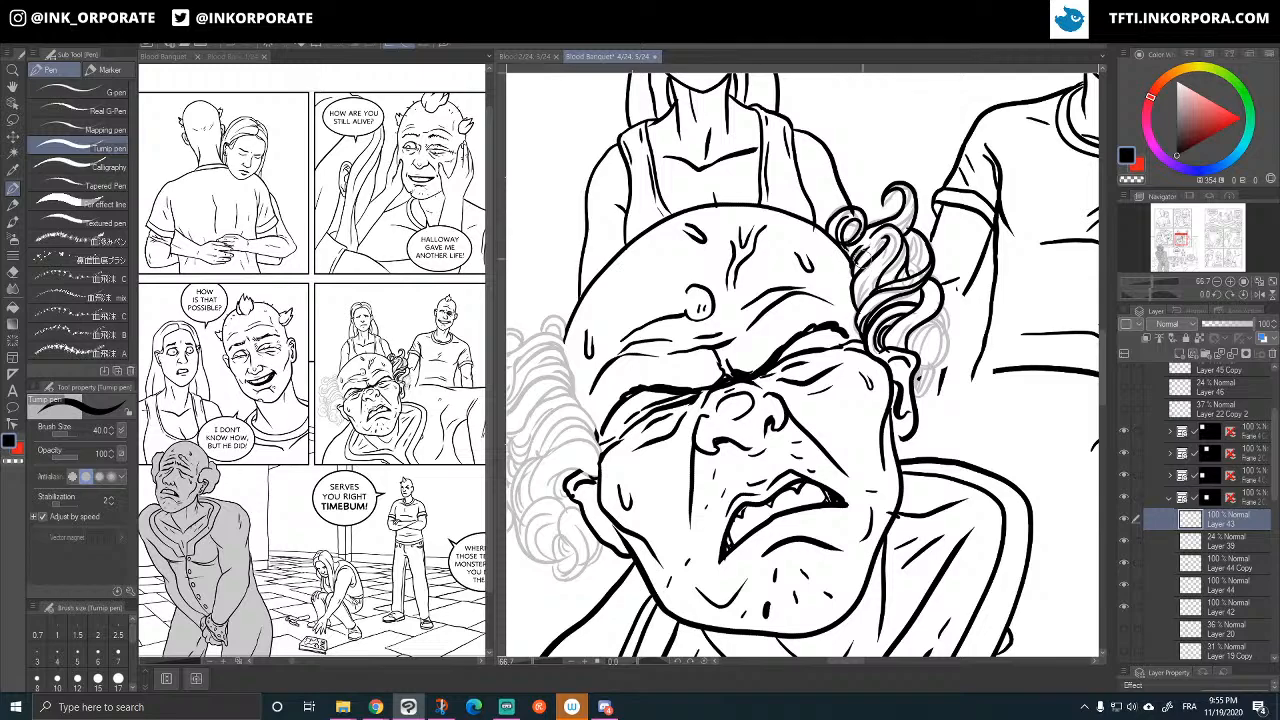
{"action": "left_click_drag", "start_coordinate": [903, 186], "coordinate": [887, 220]}
{"action": "mouse_move", "coordinate": [929, 318]}
{"action": "left_mouse_down"}
{"action": "mouse_move", "coordinate": [942, 336]}
{"action": "mouse_move", "coordinate": [932, 372]}
{"action": "mouse_move", "coordinate": [902, 336]}
{"action": "mouse_move", "coordinate": [941, 285]}
{"action": "mouse_move", "coordinate": [893, 348]}
{"action": "mouse_move", "coordinate": [943, 285]}
{"action": "left_mouse_up"}
{"action": "mouse_move", "coordinate": [906, 350]}
{"action": "left_mouse_down"}
{"action": "mouse_move", "coordinate": [927, 337]}
{"action": "mouse_move", "coordinate": [919, 357]}
{"action": "mouse_move", "coordinate": [943, 351]}
{"action": "mouse_move", "coordinate": [918, 368]}
{"action": "mouse_move", "coordinate": [922, 380]}
{"action": "mouse_move", "coordinate": [931, 369]}
{"action": "mouse_move", "coordinate": [936, 396]}
{"action": "mouse_move", "coordinate": [910, 389]}
{"action": "left_mouse_up"}
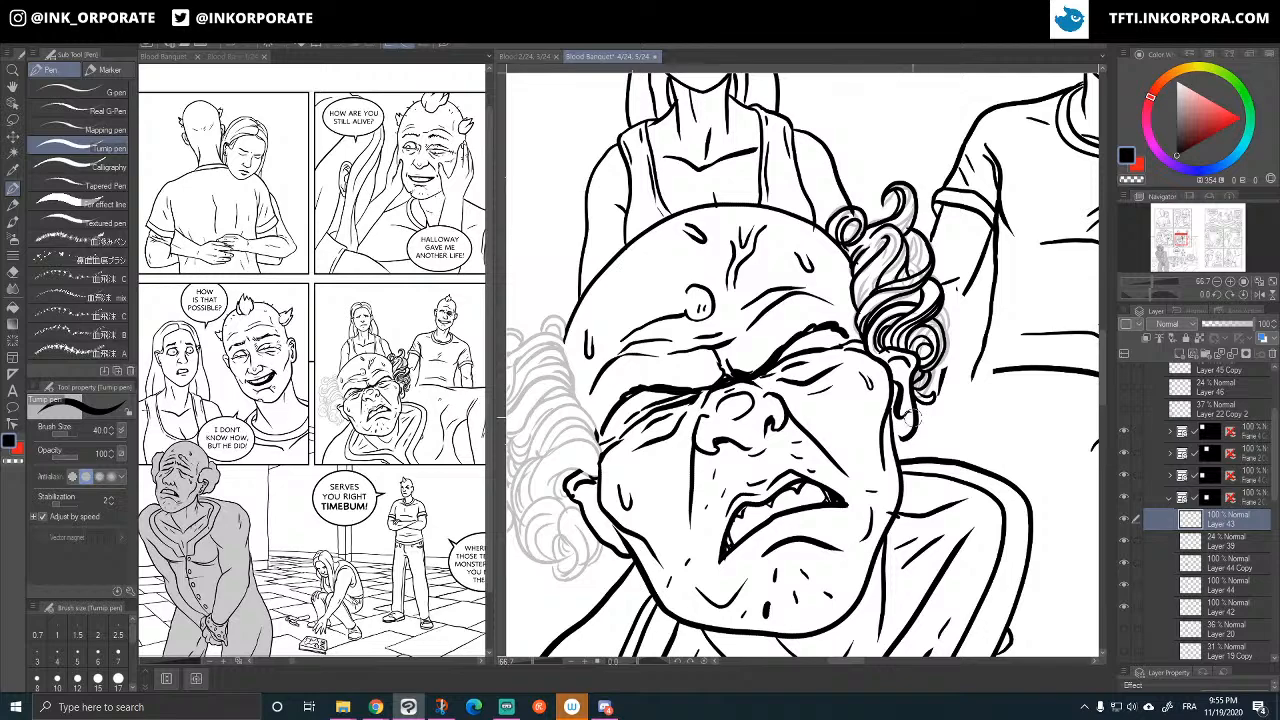
- Ink the remaining small strands hanging below the old man's ear to finish the first hair tuft
{"action": "mouse_move", "coordinate": [920, 480]}
{"action": "left_mouse_down"}
{"action": "mouse_move", "coordinate": [962, 382]}
{"action": "mouse_move", "coordinate": [934, 480]}
{"action": "left_mouse_up"}
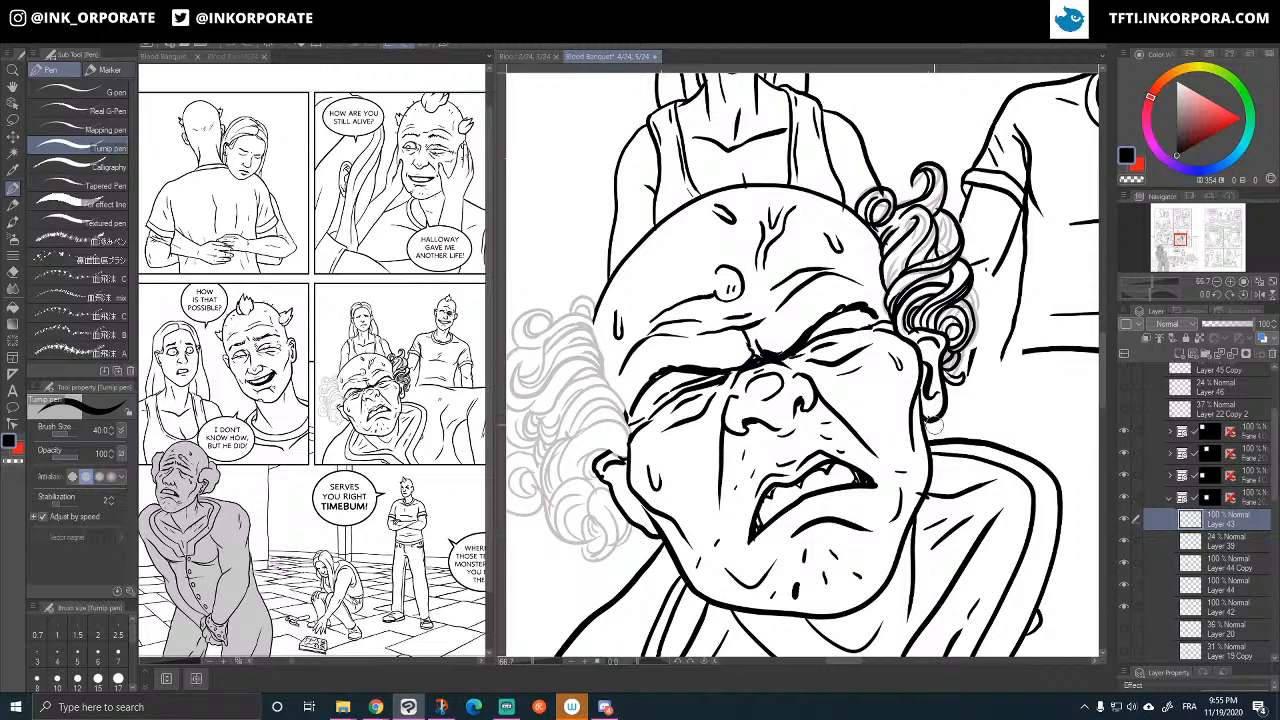
{"action": "mouse_move", "coordinate": [946, 401]}
{"action": "left_mouse_down"}
{"action": "mouse_move", "coordinate": [966, 416]}
{"action": "mouse_move", "coordinate": [952, 432]}
{"action": "left_mouse_up"}
{"action": "mouse_move", "coordinate": [944, 386]}
{"action": "left_mouse_down"}
{"action": "mouse_move", "coordinate": [954, 404]}
{"action": "mouse_move", "coordinate": [922, 436]}
{"action": "left_mouse_up"}
- Ink the thick curls and strands around the old man's other ear, including the round curl at the tuft's outer edge
{"action": "left_click_drag", "start_coordinate": [693, 573], "coordinate": [853, 518]}
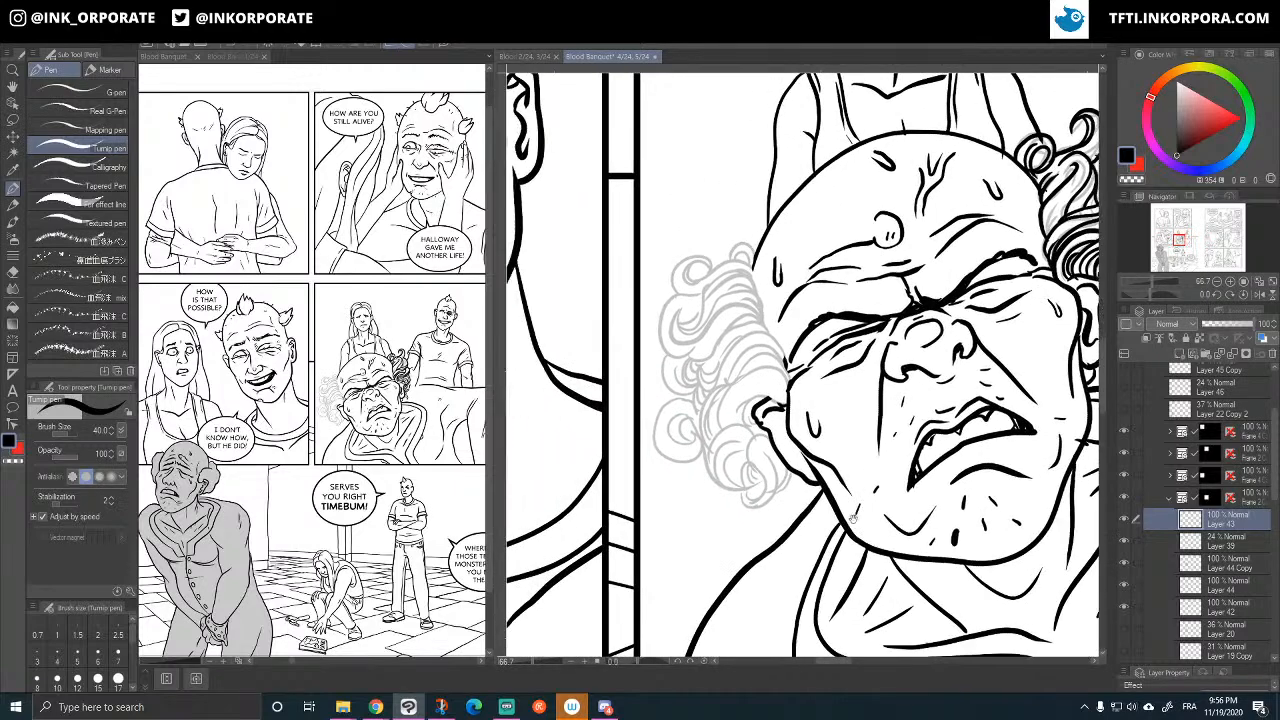
{"action": "mouse_move", "coordinate": [771, 430]}
{"action": "left_mouse_down"}
{"action": "mouse_move", "coordinate": [746, 496]}
{"action": "mouse_move", "coordinate": [770, 502]}
{"action": "mouse_move", "coordinate": [785, 461]}
{"action": "mouse_move", "coordinate": [768, 497]}
{"action": "left_mouse_up"}
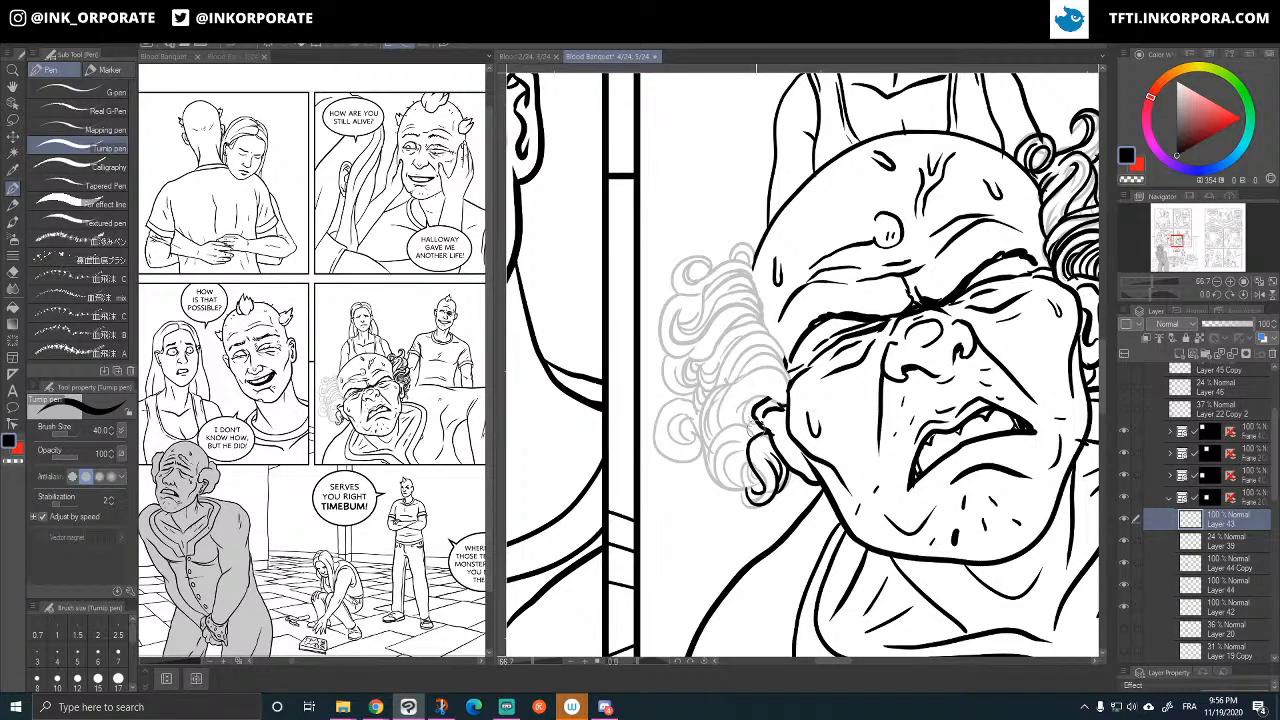
{"action": "mouse_move", "coordinate": [755, 433]}
{"action": "left_mouse_down"}
{"action": "mouse_move", "coordinate": [716, 432]}
{"action": "mouse_move", "coordinate": [712, 474]}
{"action": "mouse_move", "coordinate": [738, 494]}
{"action": "mouse_move", "coordinate": [758, 486]}
{"action": "mouse_move", "coordinate": [733, 490]}
{"action": "mouse_move", "coordinate": [707, 467]}
{"action": "left_mouse_up"}
{"action": "key", "text": "ctrl+z"}
{"action": "mouse_move", "coordinate": [716, 432]}
{"action": "left_mouse_down"}
{"action": "mouse_move", "coordinate": [740, 424]}
{"action": "mouse_move", "coordinate": [758, 442]}
{"action": "mouse_move", "coordinate": [722, 452]}
{"action": "mouse_move", "coordinate": [736, 476]}
{"action": "mouse_move", "coordinate": [754, 460]}
{"action": "mouse_move", "coordinate": [735, 459]}
{"action": "mouse_move", "coordinate": [748, 470]}
{"action": "left_mouse_up"}
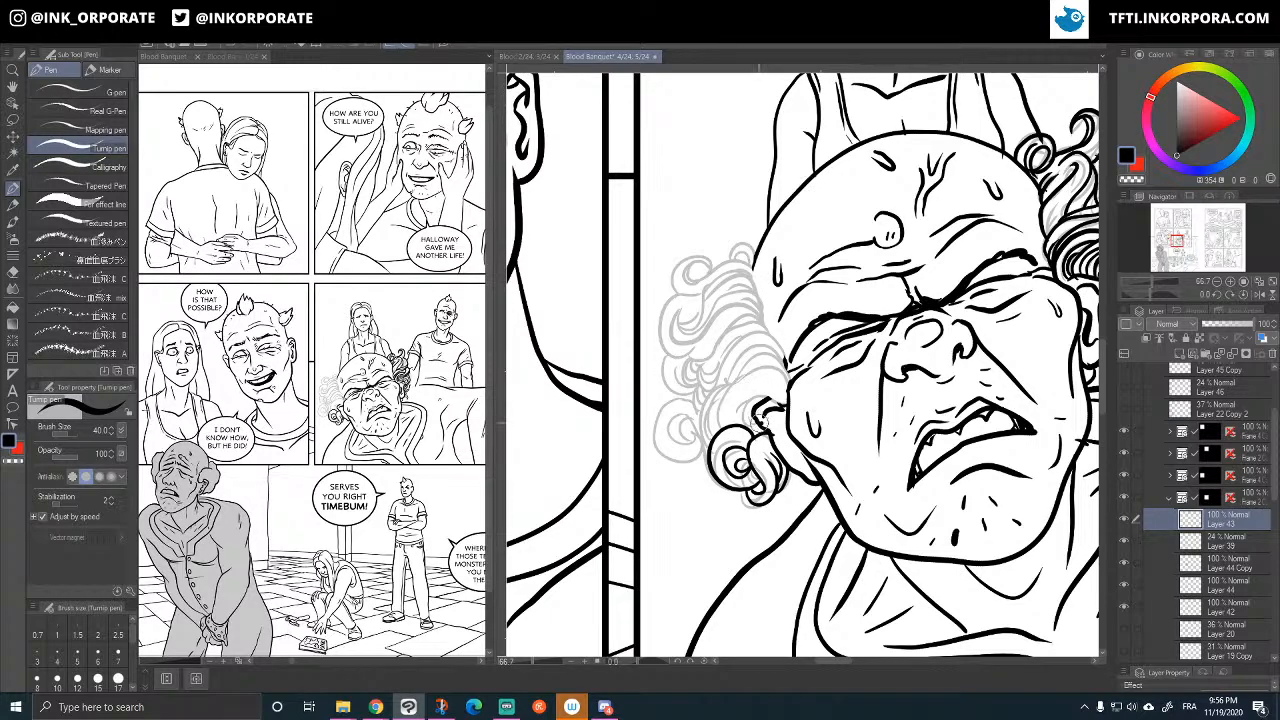
{"action": "mouse_move", "coordinate": [761, 421]}
{"action": "left_mouse_down"}
{"action": "mouse_move", "coordinate": [791, 373]}
{"action": "mouse_move", "coordinate": [783, 402]}
{"action": "mouse_move", "coordinate": [751, 398]}
{"action": "mouse_move", "coordinate": [744, 426]}
{"action": "mouse_move", "coordinate": [761, 417]}
{"action": "mouse_move", "coordinate": [785, 342]}
{"action": "mouse_move", "coordinate": [788, 392]}
{"action": "mouse_move", "coordinate": [783, 375]}
{"action": "mouse_move", "coordinate": [738, 376]}
{"action": "mouse_move", "coordinate": [720, 425]}
{"action": "mouse_move", "coordinate": [730, 432]}
{"action": "mouse_move", "coordinate": [756, 386]}
{"action": "mouse_move", "coordinate": [785, 370]}
{"action": "mouse_move", "coordinate": [799, 276]}
{"action": "mouse_move", "coordinate": [783, 302]}
{"action": "mouse_move", "coordinate": [789, 385]}
{"action": "mouse_move", "coordinate": [769, 355]}
{"action": "mouse_move", "coordinate": [756, 358]}
{"action": "mouse_move", "coordinate": [721, 405]}
{"action": "mouse_move", "coordinate": [727, 373]}
{"action": "mouse_move", "coordinate": [721, 405]}
{"action": "mouse_move", "coordinate": [713, 385]}
{"action": "mouse_move", "coordinate": [712, 452]}
{"action": "left_mouse_up"}
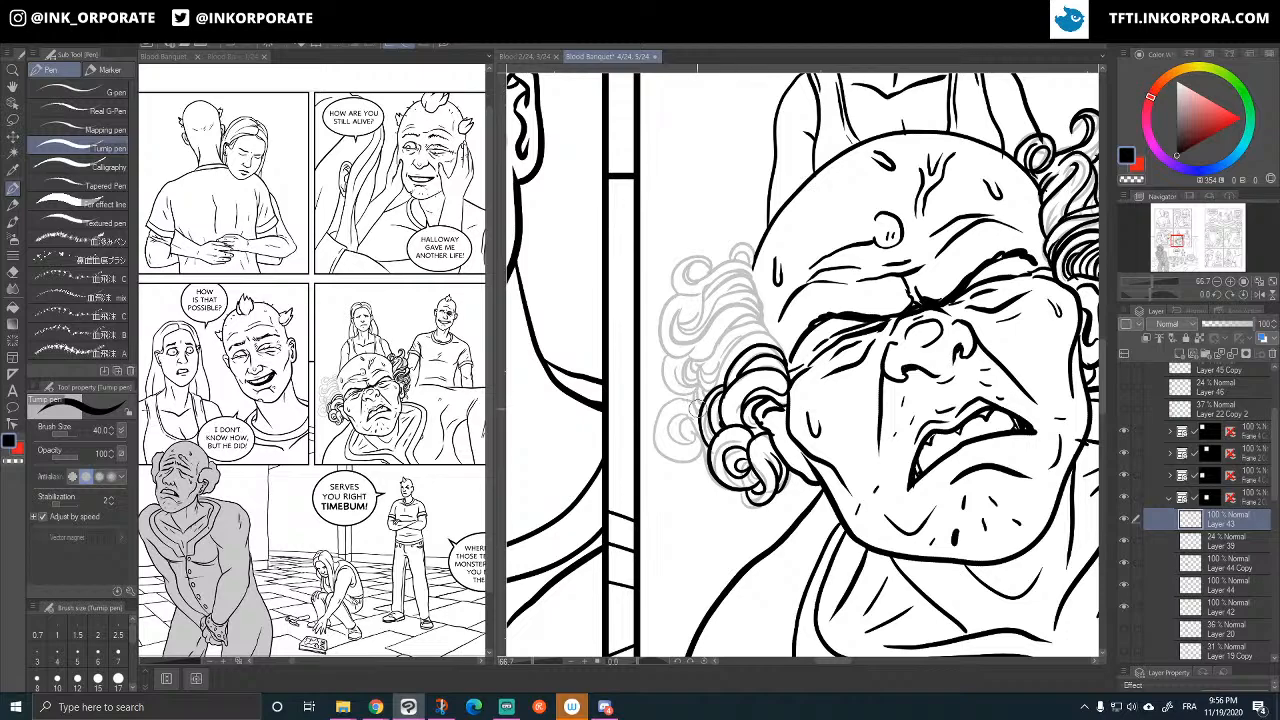
{"action": "mouse_move", "coordinate": [698, 386]}
{"action": "left_mouse_down"}
{"action": "mouse_move", "coordinate": [698, 409]}
{"action": "mouse_move", "coordinate": [690, 396]}
{"action": "mouse_move", "coordinate": [660, 400]}
{"action": "mouse_move", "coordinate": [646, 440]}
{"action": "mouse_move", "coordinate": [674, 464]}
{"action": "mouse_move", "coordinate": [700, 448]}
{"action": "mouse_move", "coordinate": [686, 422]}
{"action": "mouse_move", "coordinate": [670, 448]}
{"action": "mouse_move", "coordinate": [678, 414]}
{"action": "mouse_move", "coordinate": [704, 459]}
{"action": "left_mouse_up"}
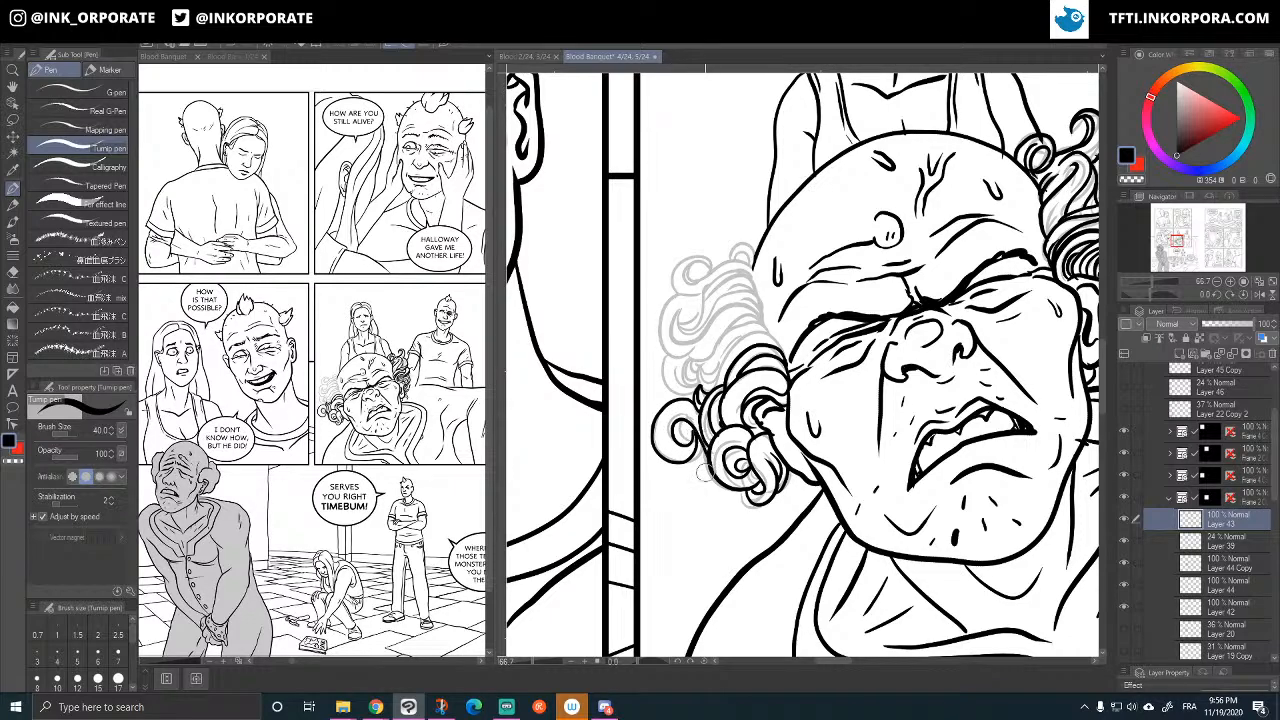
{"action": "mouse_move", "coordinate": [690, 410]}
{"action": "left_mouse_down"}
{"action": "mouse_move", "coordinate": [665, 438]}
{"action": "mouse_move", "coordinate": [698, 434]}
{"action": "mouse_move", "coordinate": [666, 436]}
{"action": "mouse_move", "coordinate": [690, 403]}
{"action": "mouse_move", "coordinate": [666, 452]}
{"action": "mouse_move", "coordinate": [698, 440]}
{"action": "left_mouse_up"}
- Ink the second tuft's upper strands and curled tips over the faded sketch, up to the small curl at the temple
{"action": "left_click_drag", "start_coordinate": [778, 377], "coordinate": [878, 372]}
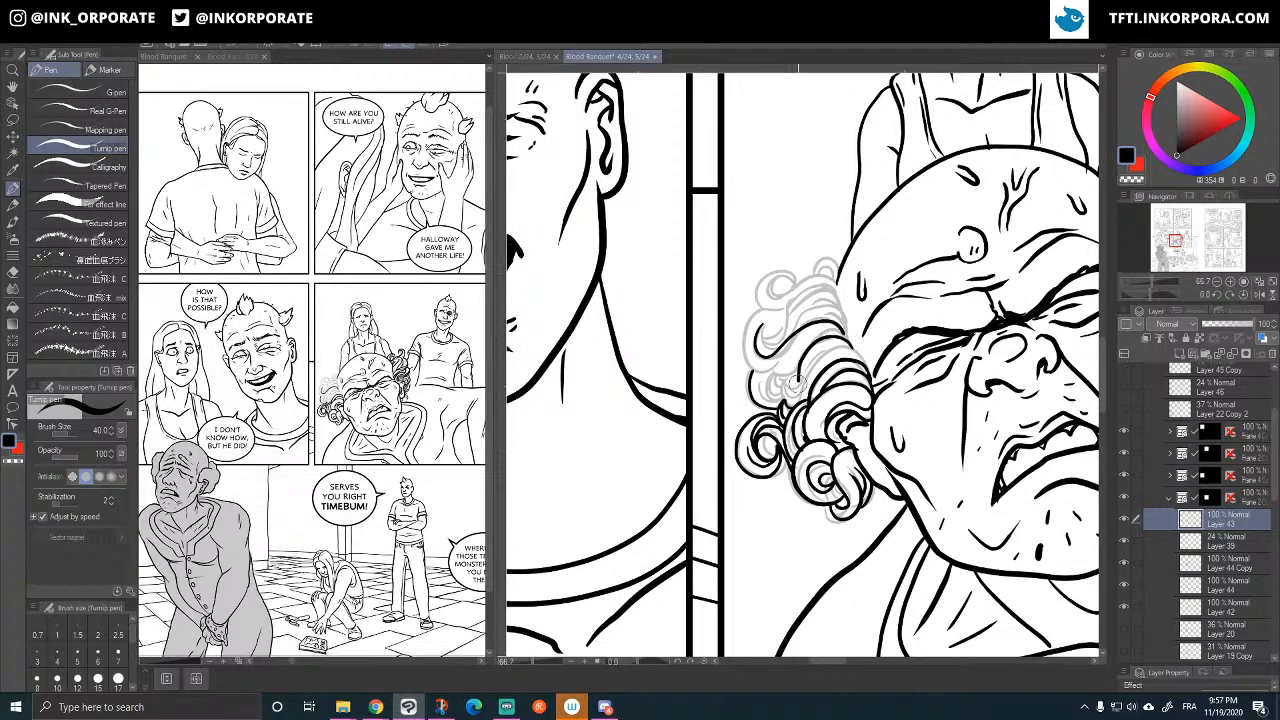
{"action": "mouse_move", "coordinate": [808, 386]}
{"action": "left_mouse_down"}
{"action": "mouse_move", "coordinate": [842, 344]}
{"action": "mouse_move", "coordinate": [866, 358]}
{"action": "mouse_move", "coordinate": [866, 376]}
{"action": "left_mouse_up"}
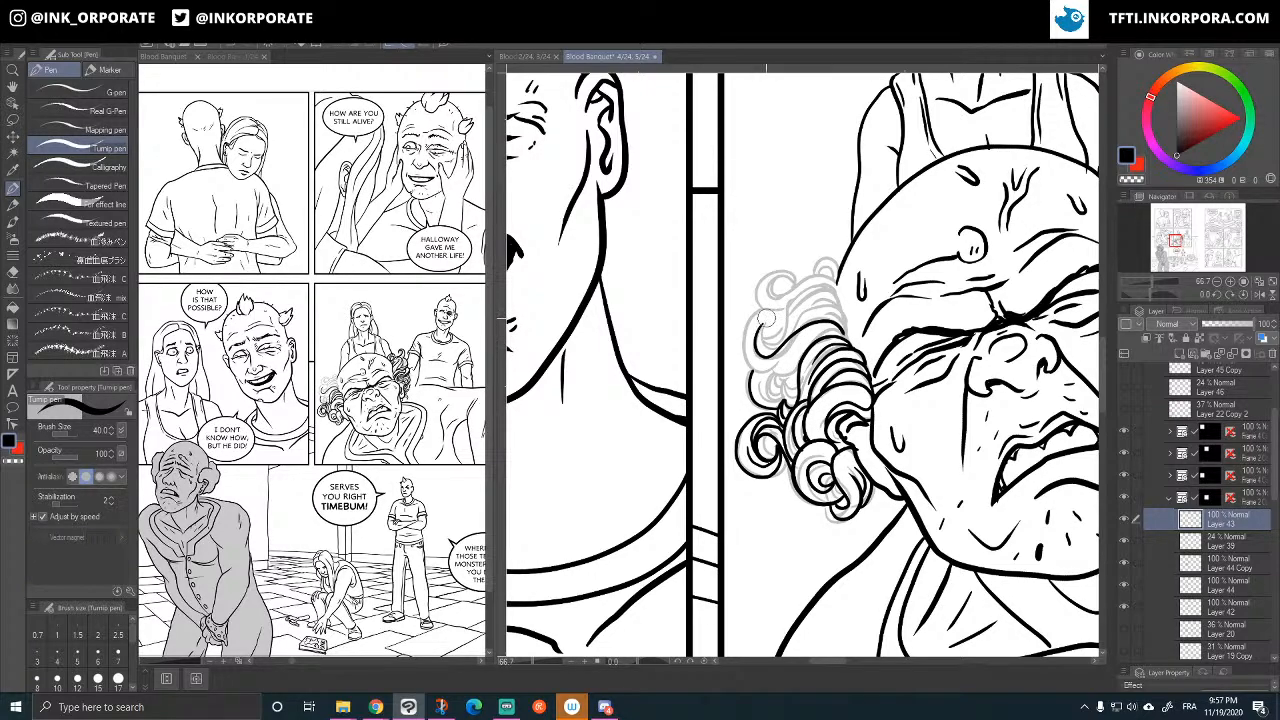
{"action": "mouse_move", "coordinate": [766, 317]}
{"action": "left_mouse_down"}
{"action": "mouse_move", "coordinate": [751, 365]}
{"action": "mouse_move", "coordinate": [773, 374]}
{"action": "mouse_move", "coordinate": [820, 337]}
{"action": "left_mouse_up"}
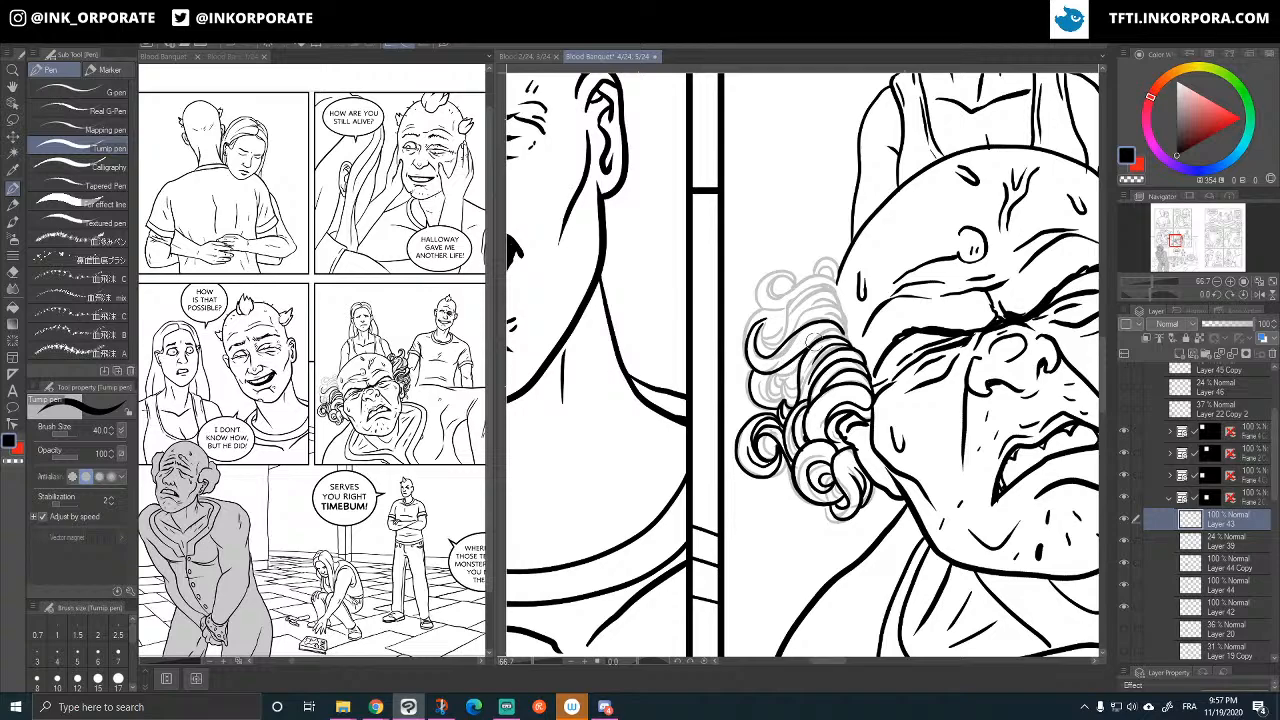
{"action": "mouse_move", "coordinate": [770, 374]}
{"action": "left_mouse_down"}
{"action": "mouse_move", "coordinate": [782, 390]}
{"action": "mouse_move", "coordinate": [802, 387]}
{"action": "mouse_move", "coordinate": [776, 380]}
{"action": "mouse_move", "coordinate": [800, 352]}
{"action": "mouse_move", "coordinate": [772, 398]}
{"action": "mouse_move", "coordinate": [765, 380]}
{"action": "mouse_move", "coordinate": [805, 360]}
{"action": "mouse_move", "coordinate": [840, 372]}
{"action": "mouse_move", "coordinate": [842, 398]}
{"action": "left_mouse_up"}
{"action": "scroll", "coordinate": [807, 301], "scroll_direction": "up", "scroll_amount": 1}
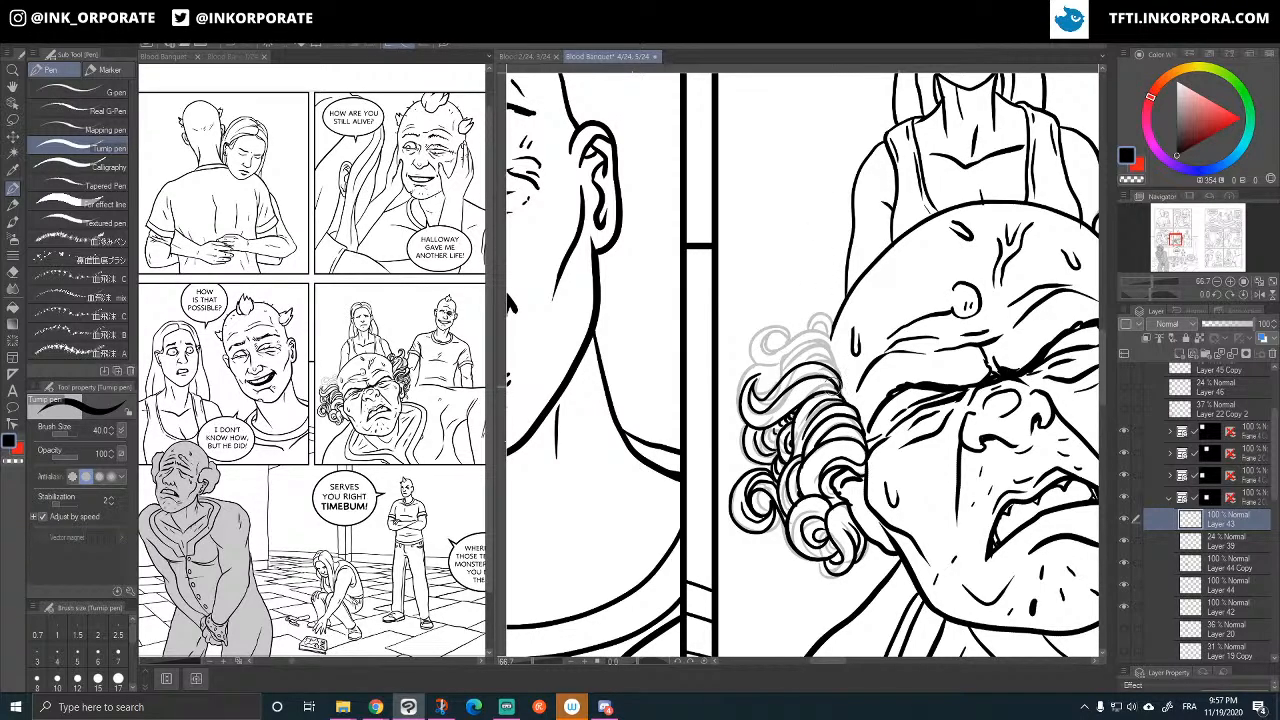
{"action": "left_click_drag", "start_coordinate": [832, 386], "coordinate": [796, 388]}
{"action": "mouse_move", "coordinate": [835, 364]}
{"action": "left_mouse_down"}
{"action": "mouse_move", "coordinate": [789, 347]}
{"action": "mouse_move", "coordinate": [781, 374]}
{"action": "mouse_move", "coordinate": [801, 352]}
{"action": "mouse_move", "coordinate": [772, 352]}
{"action": "mouse_move", "coordinate": [762, 336]}
{"action": "mouse_move", "coordinate": [785, 342]}
{"action": "mouse_move", "coordinate": [747, 350]}
{"action": "mouse_move", "coordinate": [766, 375]}
{"action": "mouse_move", "coordinate": [792, 352]}
{"action": "mouse_move", "coordinate": [756, 373]}
{"action": "mouse_move", "coordinate": [775, 391]}
{"action": "mouse_move", "coordinate": [780, 377]}
{"action": "left_mouse_up"}
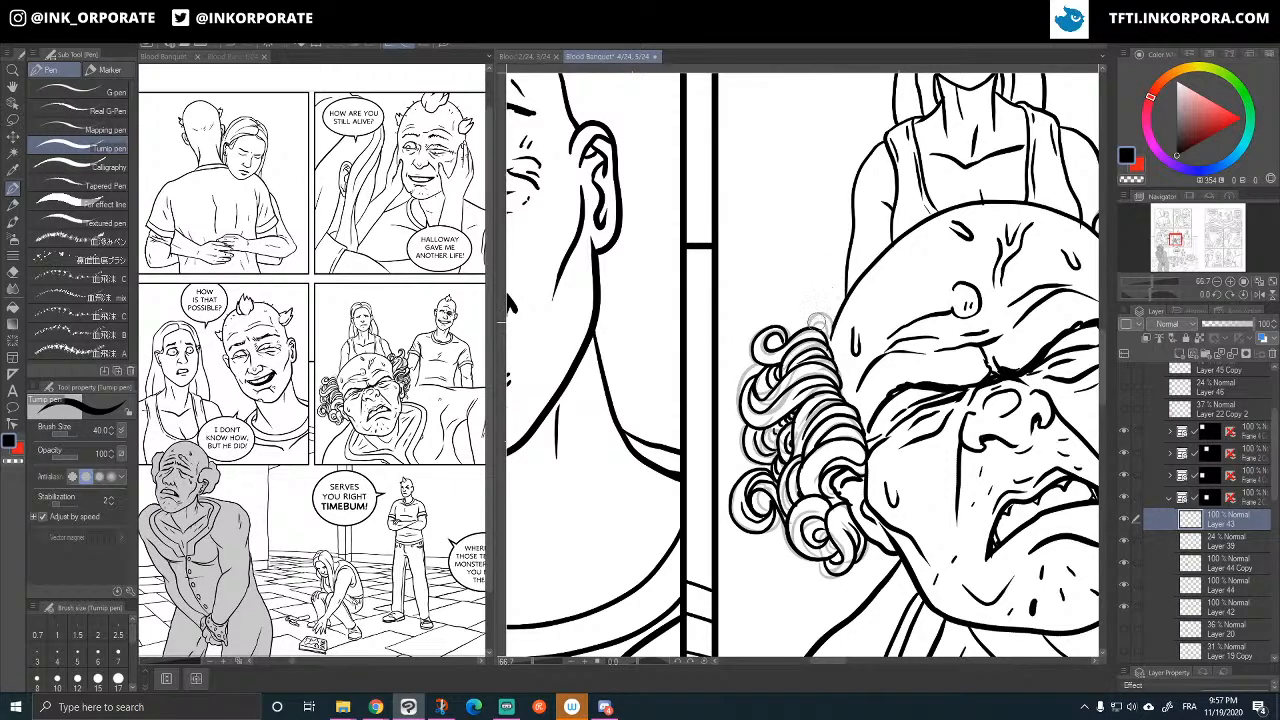
{"action": "mouse_move", "coordinate": [819, 322]}
{"action": "left_mouse_down"}
{"action": "mouse_move", "coordinate": [832, 310]}
{"action": "mouse_move", "coordinate": [834, 345]}
{"action": "left_mouse_up"}
- Hide the faded hair sketch on Layer 39
{"action": "scroll", "coordinate": [838, 307], "scroll_direction": "down", "scroll_amount": 2}
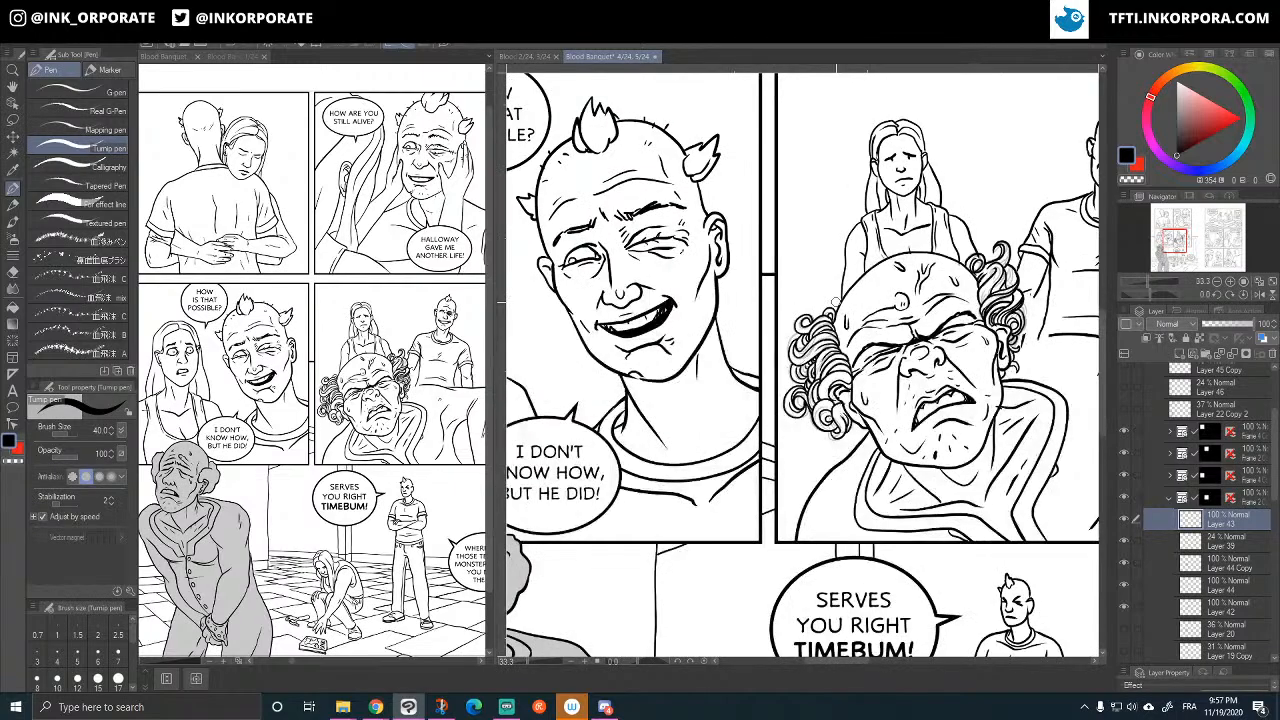
{"action": "left_click_drag", "start_coordinate": [1061, 475], "coordinate": [970, 470]}
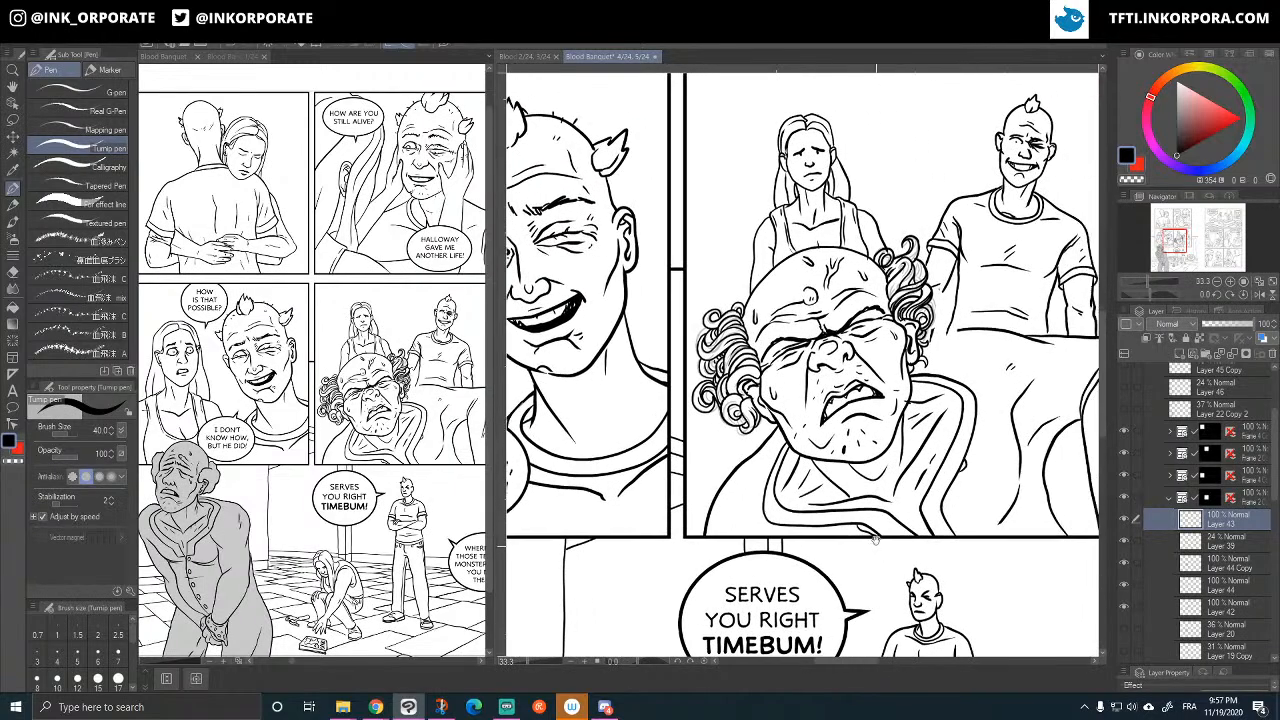
{"action": "left_click", "coordinate": [1124, 541]}
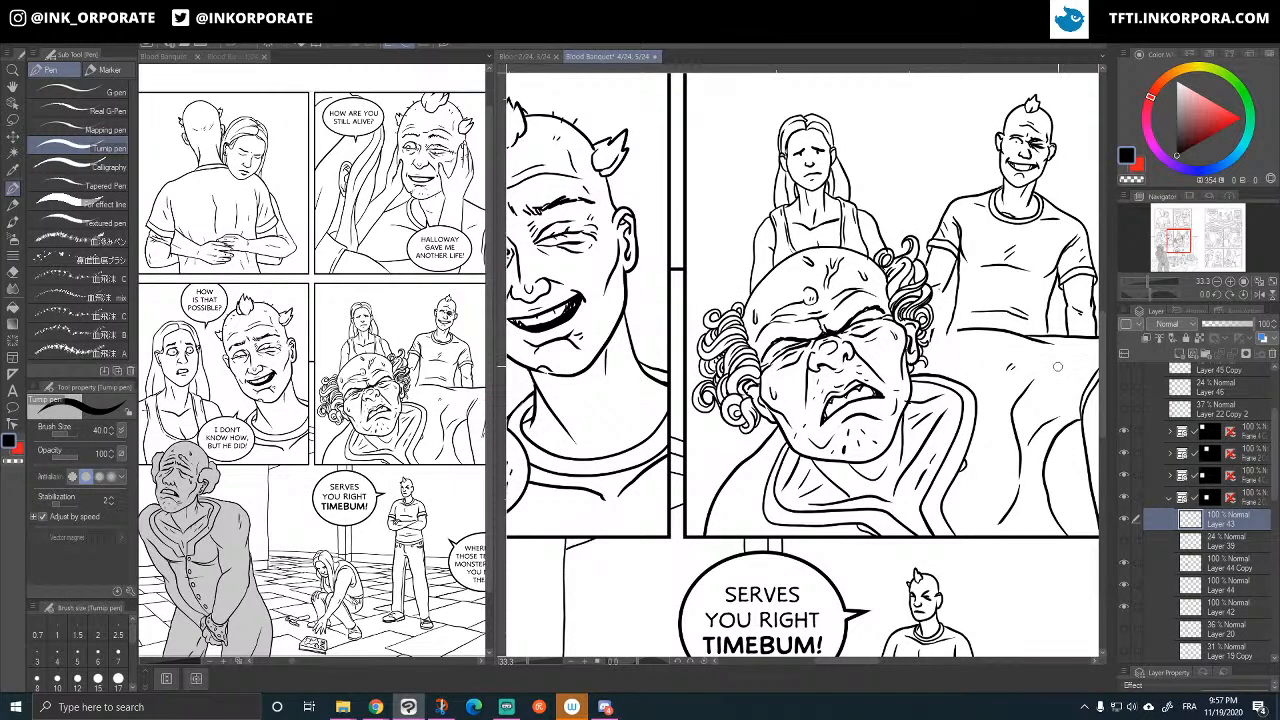
- Toggle the visibility of Layer 44 Copy and Layer 44 to examine which figure lines each layer holds
{"action": "key", "text": "minus"}
{"action": "key", "text": "minus"}
{"action": "key", "text": "minus"}
{"action": "key", "text": "minus"}
{"action": "key", "text": "minus"}
{"action": "key", "text": "minus"}
{"action": "key", "text": "minus"}
{"action": "key", "text": "minus"}
{"action": "key", "text": "minus"}
{"action": "key", "text": "minus"}
{"action": "key", "text": "minus"}
{"action": "key", "text": "minus"}
{"action": "left_click_drag", "start_coordinate": [879, 306], "coordinate": [882, 393]}
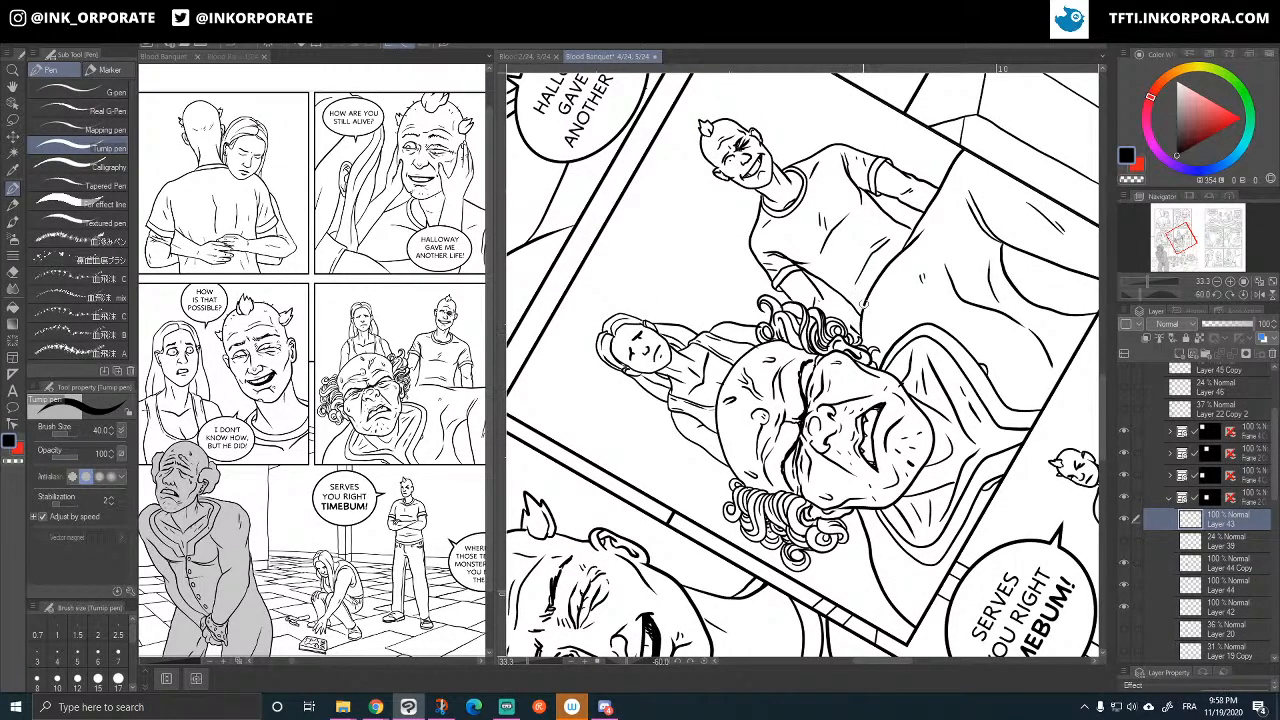
{"action": "left_click", "coordinate": [1125, 564]}
{"action": "left_click", "coordinate": [1123, 584]}
{"action": "left_click", "coordinate": [1123, 584]}
{"action": "left_click", "coordinate": [1208, 607]}
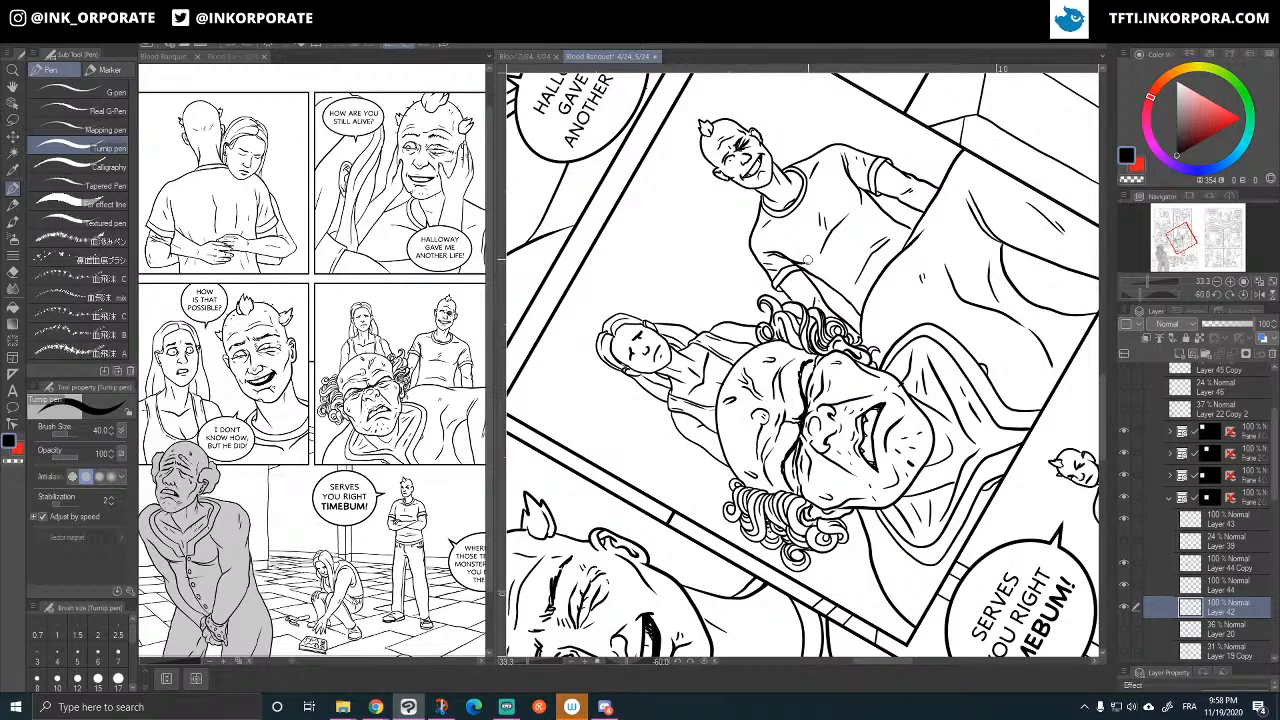
{"action": "key", "text": "asciicircum"}
{"action": "key", "text": "asciicircum"}
{"action": "key", "text": "asciicircum"}
{"action": "key", "text": "asciicircum"}
{"action": "key", "text": "asciicircum"}
{"action": "key", "text": "asciicircum"}
{"action": "key", "text": "asciicircum"}
{"action": "key", "text": "asciicircum"}
{"action": "key", "text": "asciicircum"}
{"action": "key", "text": "asciicircum"}
{"action": "key", "text": "asciicircum"}
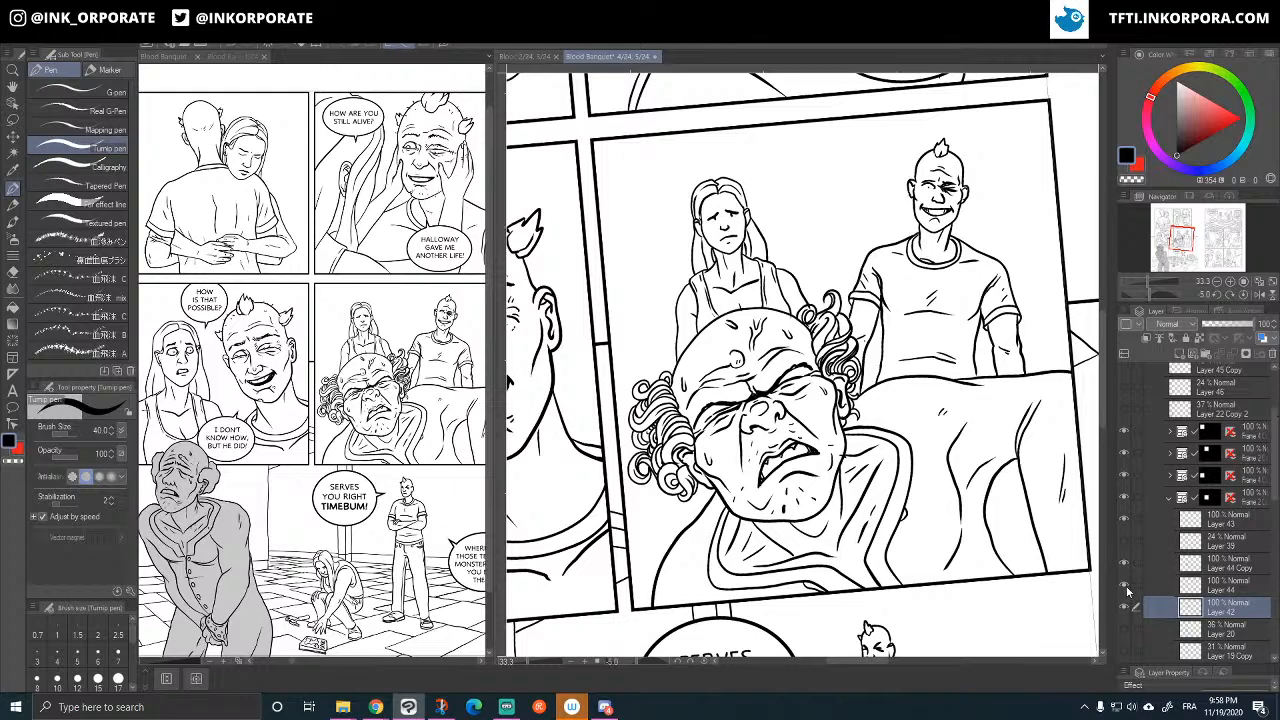
{"action": "left_click", "coordinate": [1123, 563]}
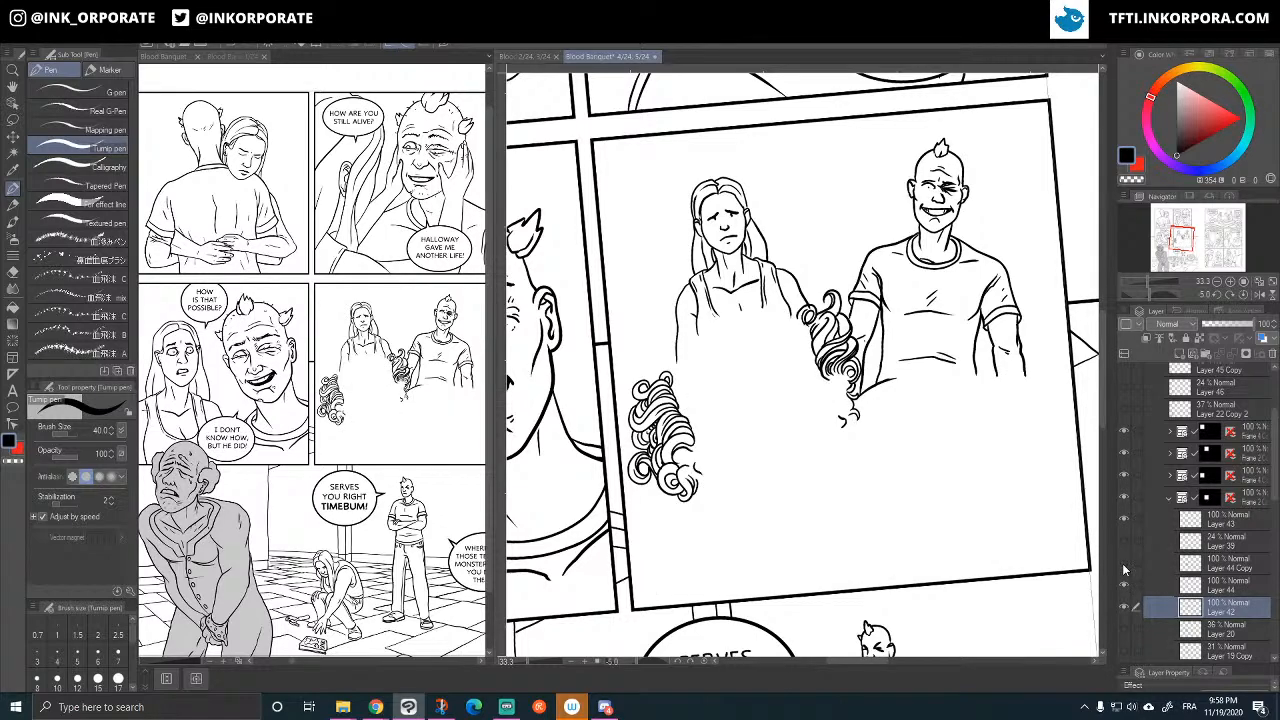
{"action": "left_click", "coordinate": [1123, 563]}
- Move Layer 44 Copy above Layer 39, directly beneath Layer 43
{"action": "left_click", "coordinate": [1200, 563]}
{"action": "left_click_drag", "start_coordinate": [1200, 563], "coordinate": [1200, 543]}
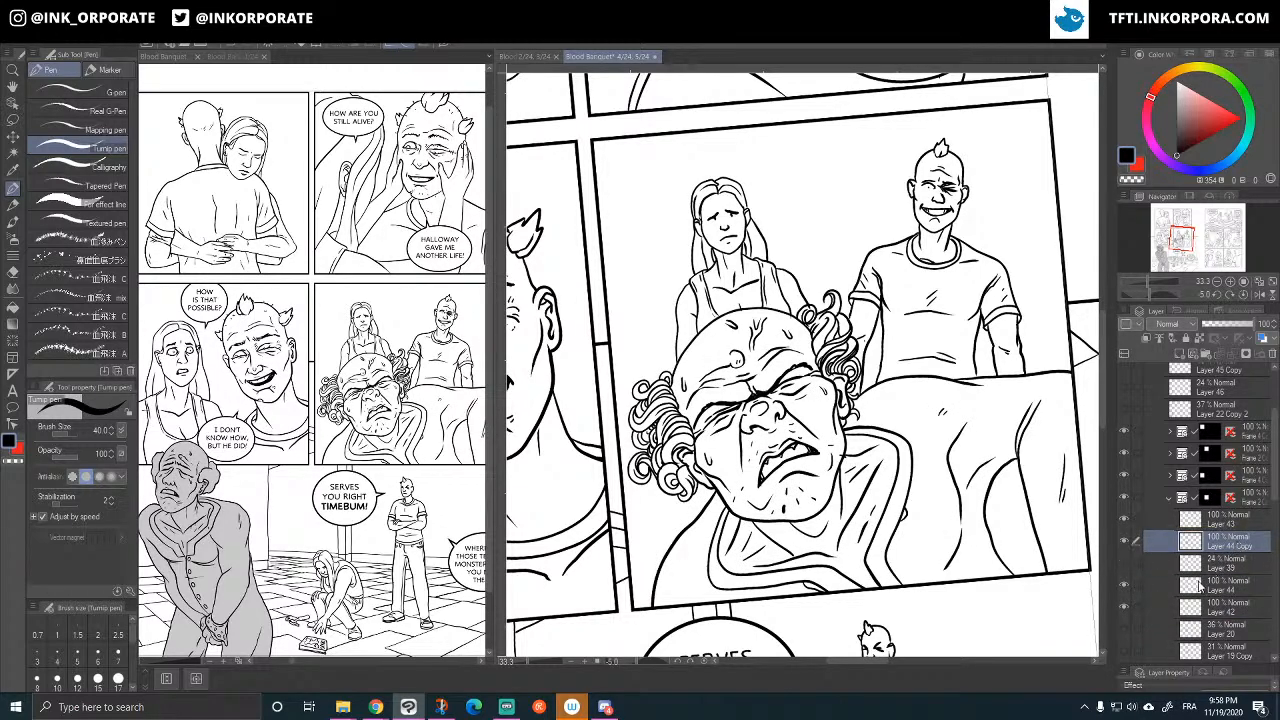
{"action": "left_click", "coordinate": [1125, 585]}
{"action": "left_click", "coordinate": [1123, 518]}
- Try merging Layer 43 with Layer 44 Copy, check the merged layer's content, and undo the merge
{"action": "right_click", "coordinate": [1224, 537]}
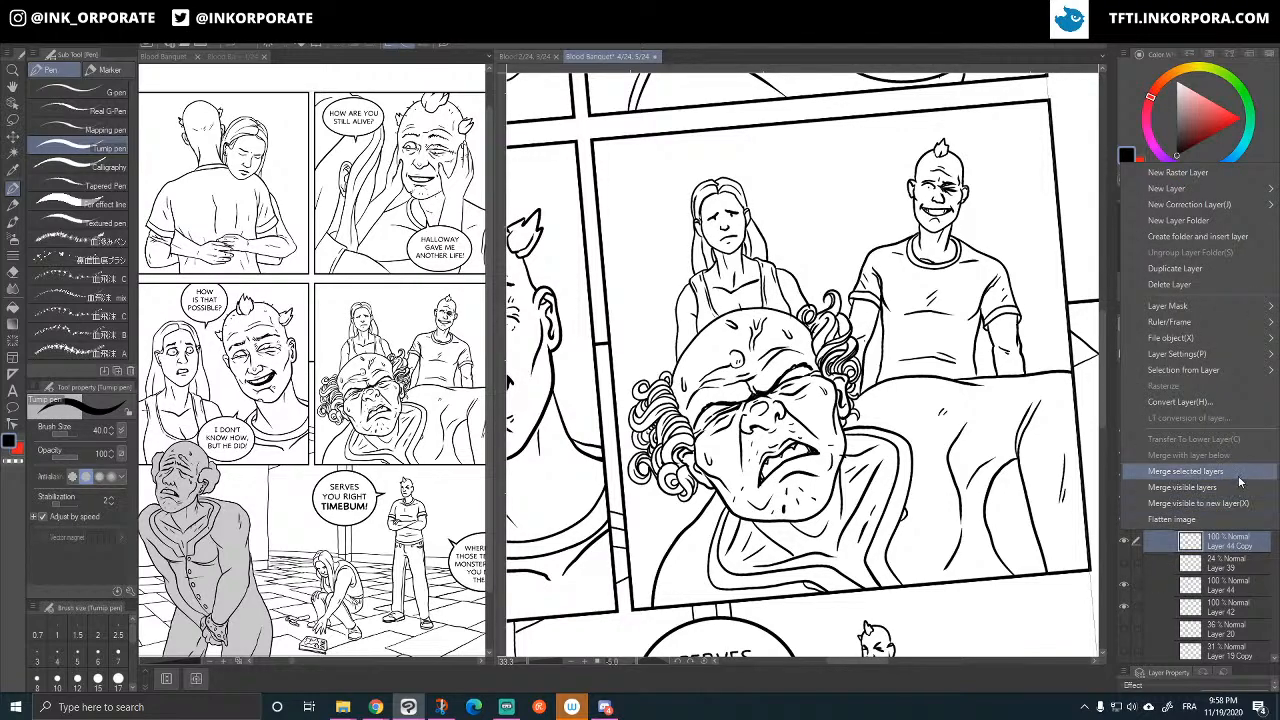
{"action": "left_click", "coordinate": [1240, 484]}
{"action": "left_click", "coordinate": [1124, 520]}
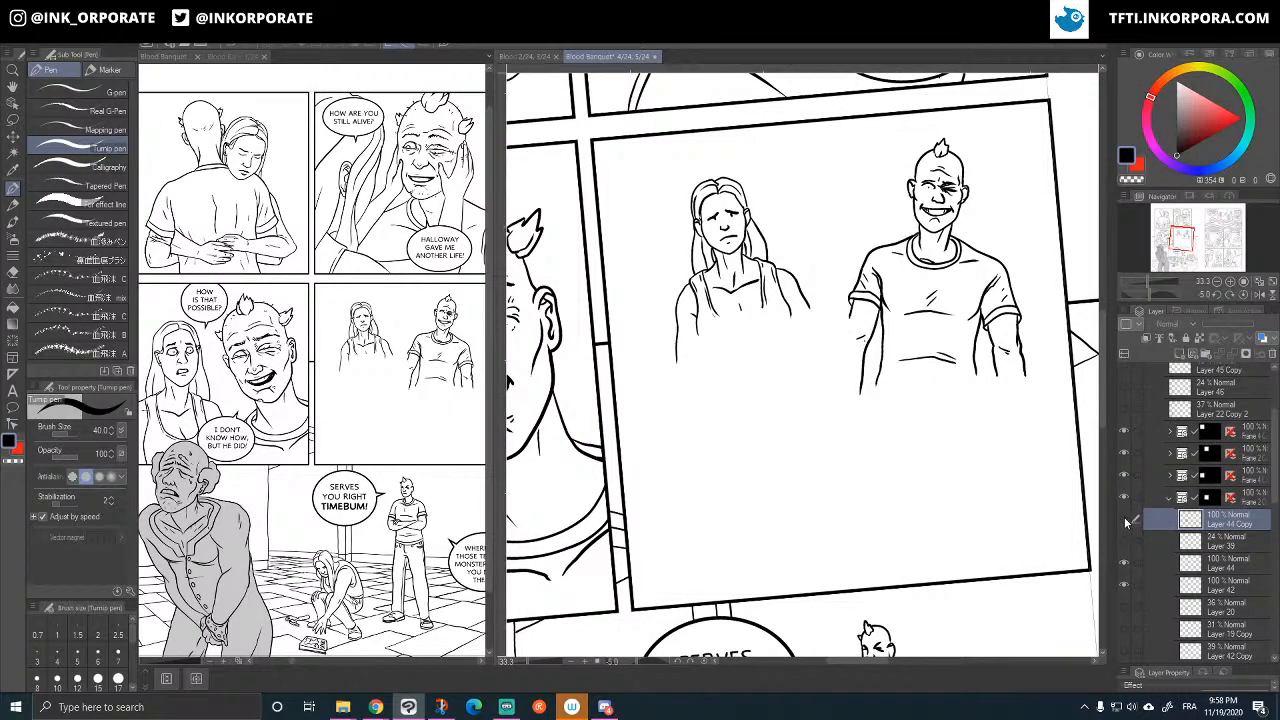
{"action": "left_click", "coordinate": [1124, 520]}
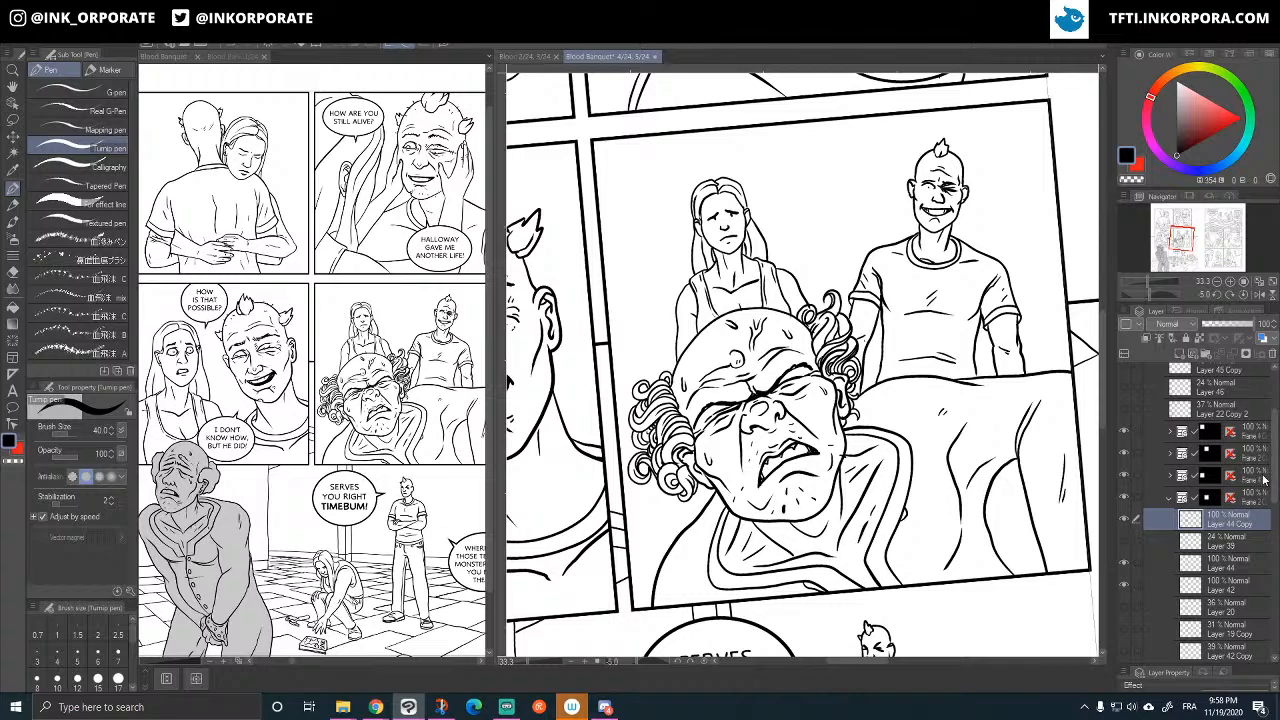
{"action": "key", "text": "ctrl+z"}
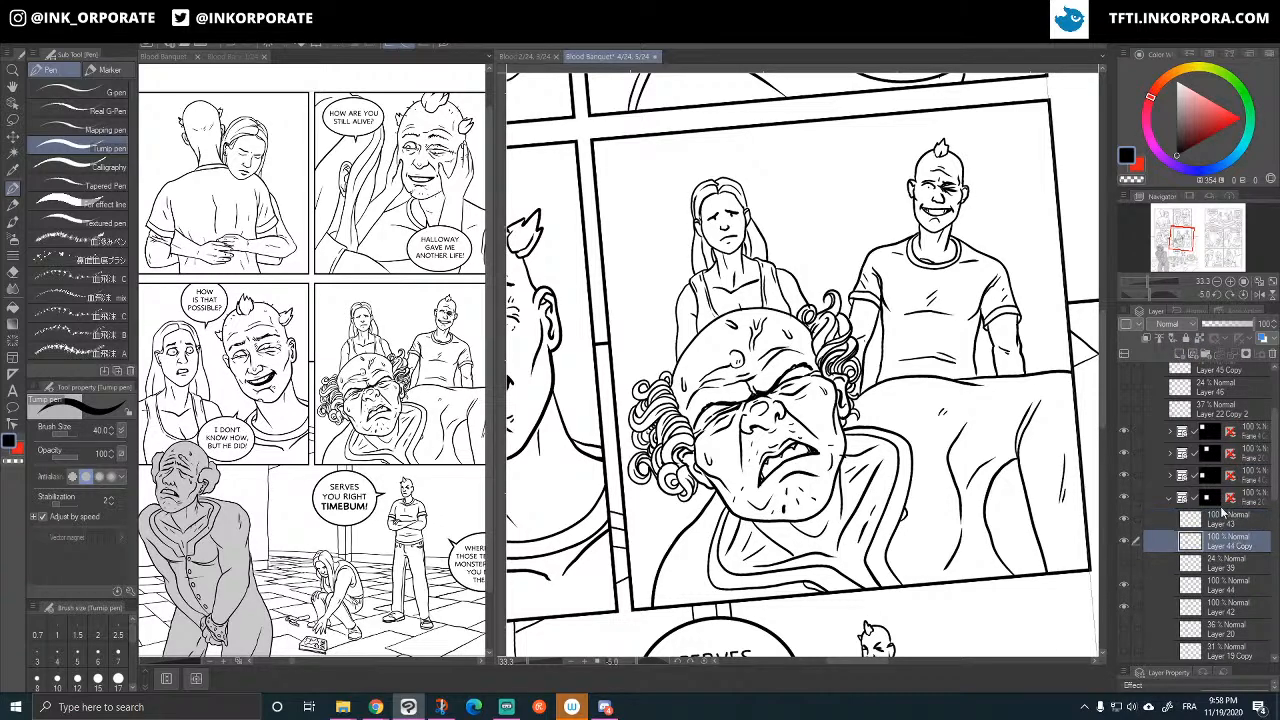
- Lower the opacity of Layer 44 Copy to 36% and make Layer 43 the active drawing layer
{"action": "left_click", "coordinate": [1226, 332]}
{"action": "left_click", "coordinate": [1226, 520]}
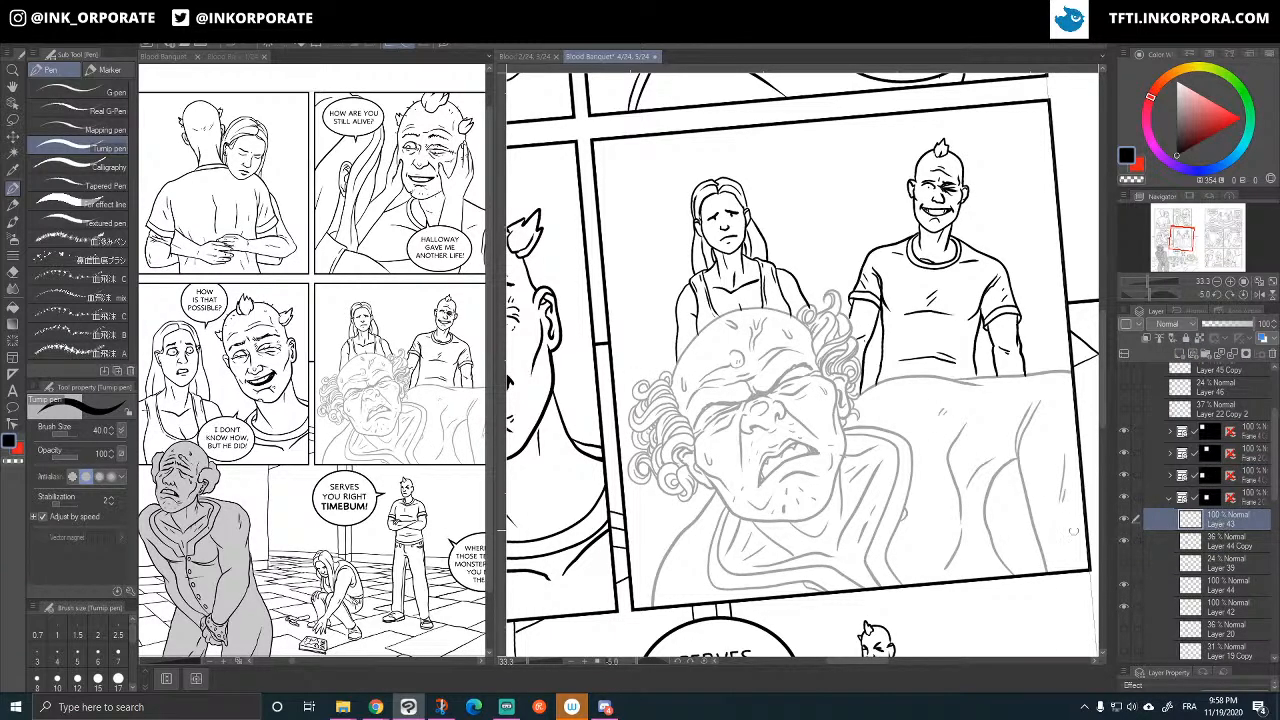
- Try a first ink stroke curving across the old man's faded body toward his shoulder, and undo it
{"action": "key", "text": "minus"}
{"action": "key", "text": "minus"}
{"action": "key", "text": "minus"}
{"action": "key", "text": "minus"}
{"action": "key", "text": "minus"}
{"action": "key", "text": "minus"}
{"action": "key", "text": "minus"}
{"action": "key", "text": "minus"}
{"action": "key", "text": "minus"}
{"action": "key", "text": "minus"}
{"action": "key", "text": "minus"}
{"action": "key", "text": "minus"}
{"action": "key", "text": "minus"}
{"action": "key", "text": "minus"}
{"action": "key", "text": "minus"}
{"action": "key", "text": "minus"}
{"action": "key", "text": "minus"}
{"action": "key", "text": "minus"}
{"action": "key", "text": "minus"}
{"action": "key", "text": "minus"}
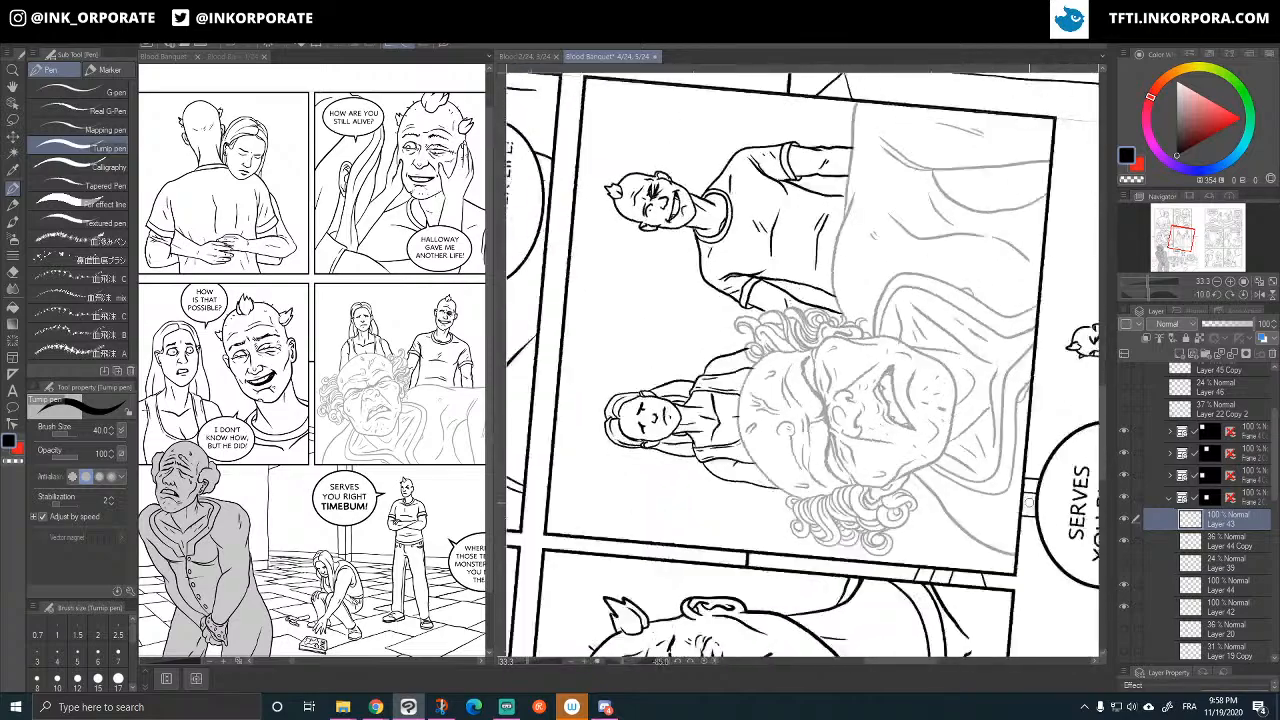
{"action": "left_click_drag", "start_coordinate": [1030, 430], "coordinate": [1088, 511]}
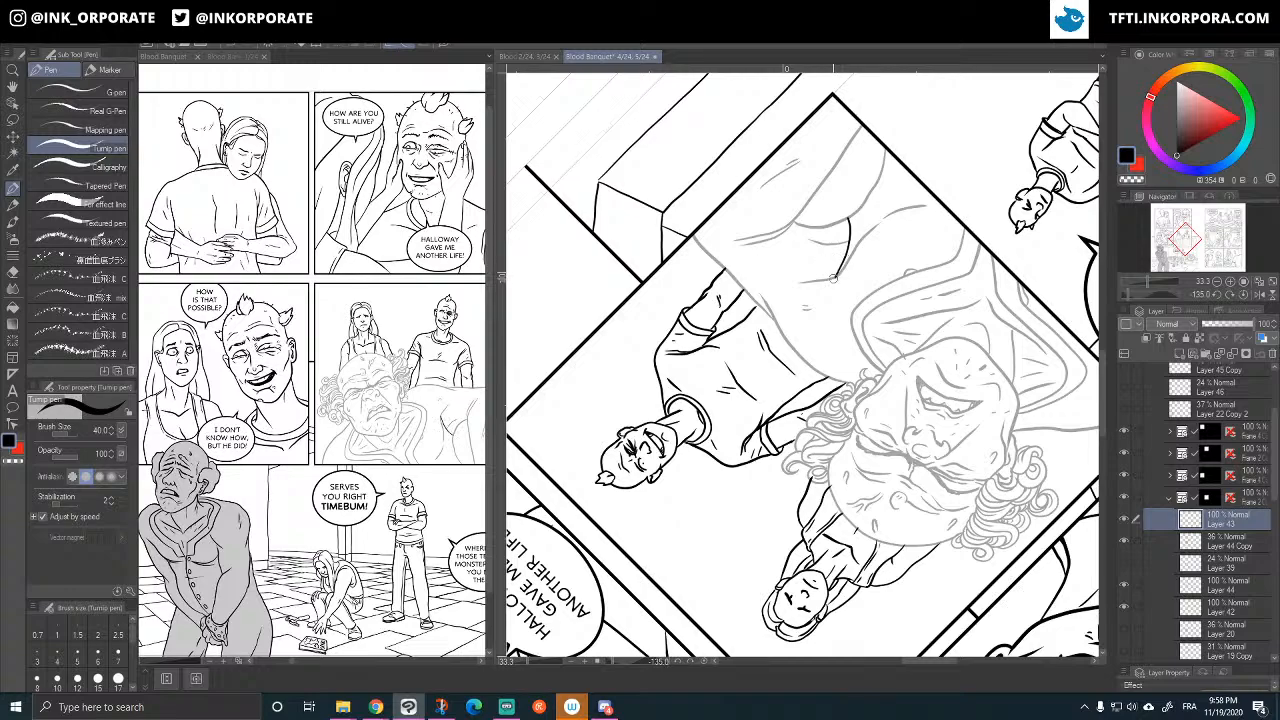
{"action": "mouse_move", "coordinate": [835, 276]}
{"action": "left_mouse_down"}
{"action": "mouse_move", "coordinate": [808, 316]}
{"action": "mouse_move", "coordinate": [805, 352]}
{"action": "left_mouse_up"}
{"action": "key", "text": "ctrl+z"}
- Ink a long curve across the old man's shoulder and down his body, plus the short shoulder edge beside his hair
{"action": "scroll", "coordinate": [819, 331], "scroll_direction": "up", "scroll_amount": 2}
{"action": "key", "text": "asciicircum"}
{"action": "key", "text": "asciicircum"}
{"action": "key", "text": "asciicircum"}
{"action": "key", "text": "asciicircum"}
{"action": "key", "text": "asciicircum"}
{"action": "key", "text": "asciicircum"}
{"action": "key", "text": "asciicircum"}
{"action": "key", "text": "asciicircum"}
{"action": "key", "text": "asciicircum"}
{"action": "key", "text": "asciicircum"}
{"action": "key", "text": "asciicircum"}
{"action": "key", "text": "asciicircum"}
{"action": "key", "text": "asciicircum"}
{"action": "key", "text": "asciicircum"}
{"action": "key", "text": "asciicircum"}
{"action": "key", "text": "asciicircum"}
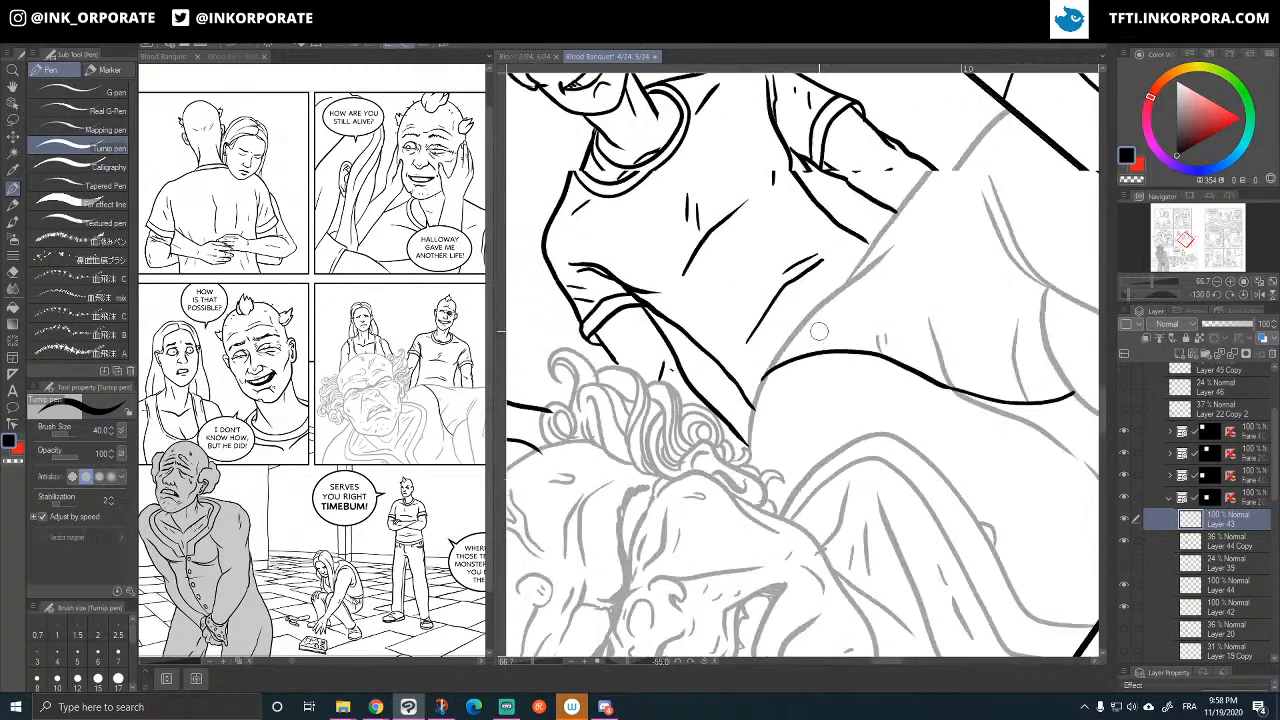
{"action": "key", "text": "asciicircum"}
{"action": "key", "text": "asciicircum"}
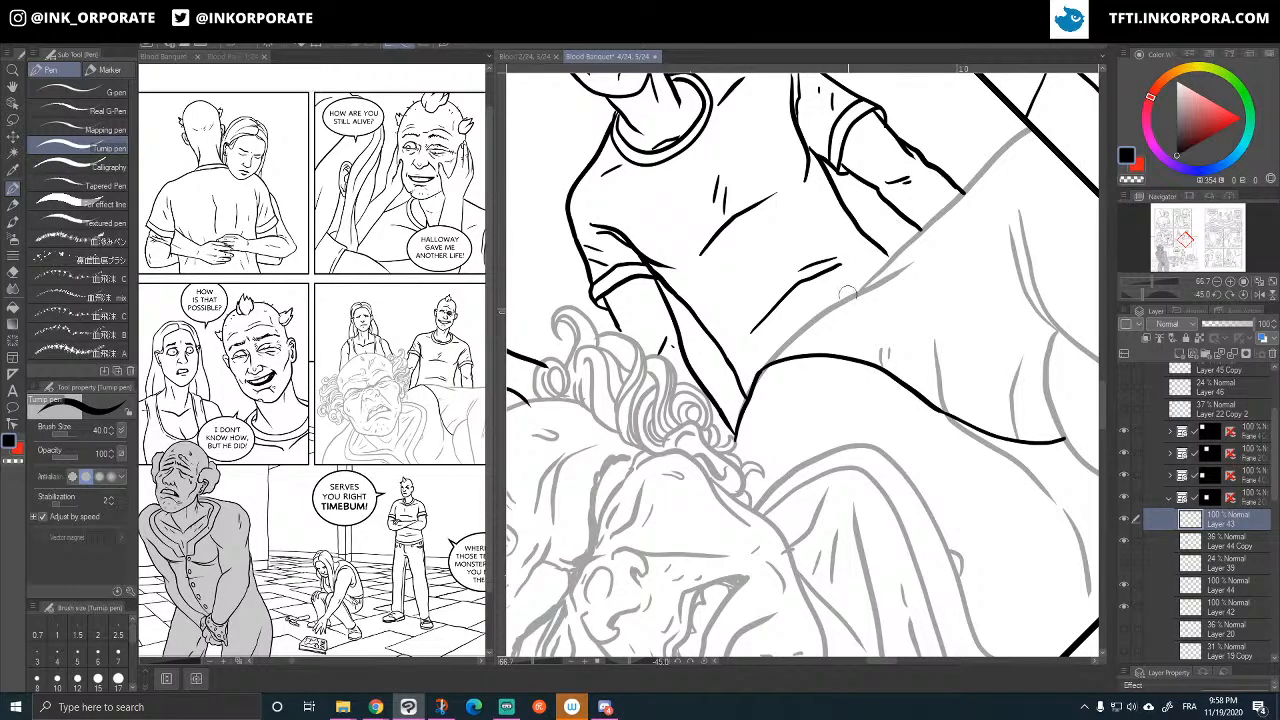
- Ink the shoulder contour running below the T-shirt man's torso and a second line alongside the long shoulder curve
{"action": "key", "text": "asciicircum"}
{"action": "key", "text": "asciicircum"}
{"action": "key", "text": "asciicircum"}
{"action": "key", "text": "asciicircum"}
{"action": "key", "text": "asciicircum"}
{"action": "key", "text": "asciicircum"}
{"action": "key", "text": "asciicircum"}
{"action": "key", "text": "asciicircum"}
{"action": "key", "text": "asciicircum"}
{"action": "key", "text": "asciicircum"}
{"action": "key", "text": "asciicircum"}
{"action": "key", "text": "asciicircum"}
{"action": "key", "text": "asciicircum"}
{"action": "key", "text": "asciicircum"}
{"action": "key", "text": "asciicircum"}
{"action": "key", "text": "asciicircum"}
{"action": "key", "text": "asciicircum"}
{"action": "key", "text": "asciicircum"}
{"action": "key", "text": "asciicircum"}
{"action": "key", "text": "asciicircum"}
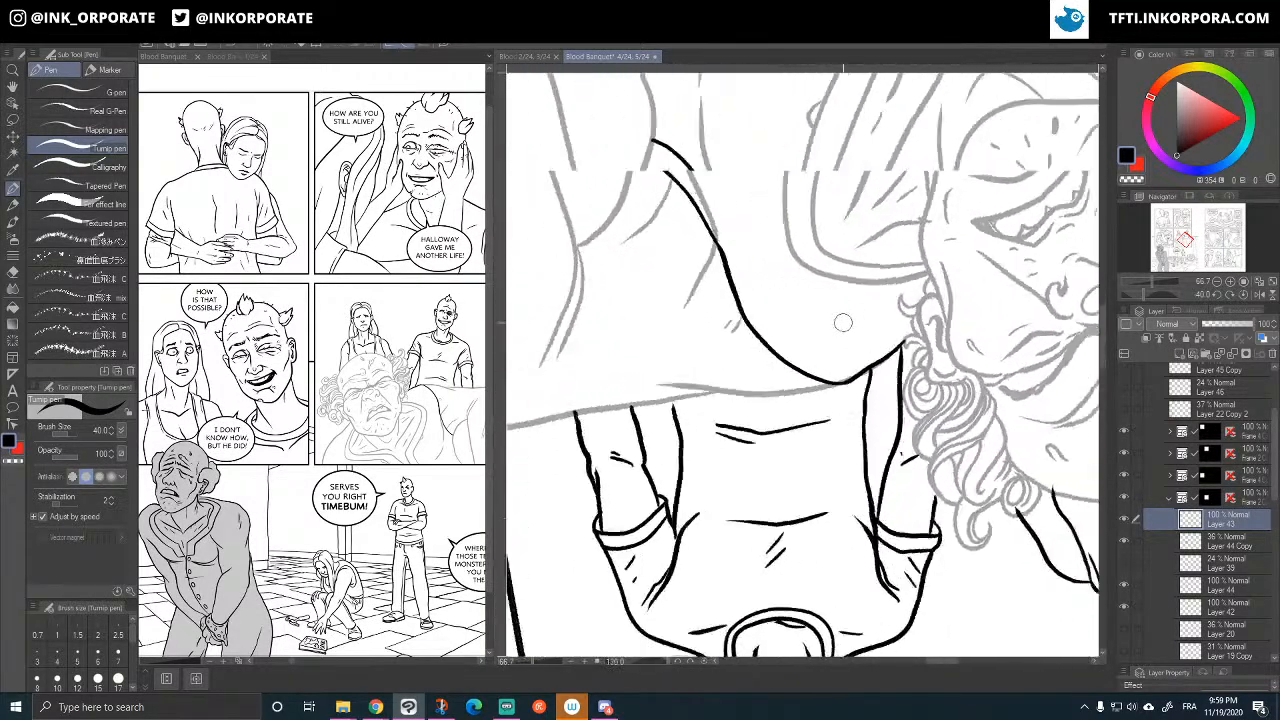
{"action": "key", "text": "asciicircum"}
{"action": "key", "text": "asciicircum"}
{"action": "key", "text": "asciicircum"}
{"action": "key", "text": "asciicircum"}
{"action": "key", "text": "asciicircum"}
{"action": "key", "text": "asciicircum"}
{"action": "key", "text": "asciicircum"}
{"action": "key", "text": "asciicircum"}
{"action": "key", "text": "asciicircum"}
{"action": "key", "text": "asciicircum"}
{"action": "key", "text": "asciicircum"}
{"action": "key", "text": "asciicircum"}
{"action": "key", "text": "asciicircum"}
{"action": "key", "text": "asciicircum"}
{"action": "key", "text": "asciicircum"}
{"action": "key", "text": "asciicircum"}
{"action": "key", "text": "asciicircum"}
{"action": "key", "text": "asciicircum"}
{"action": "key", "text": "asciicircum"}
{"action": "key", "text": "asciicircum"}
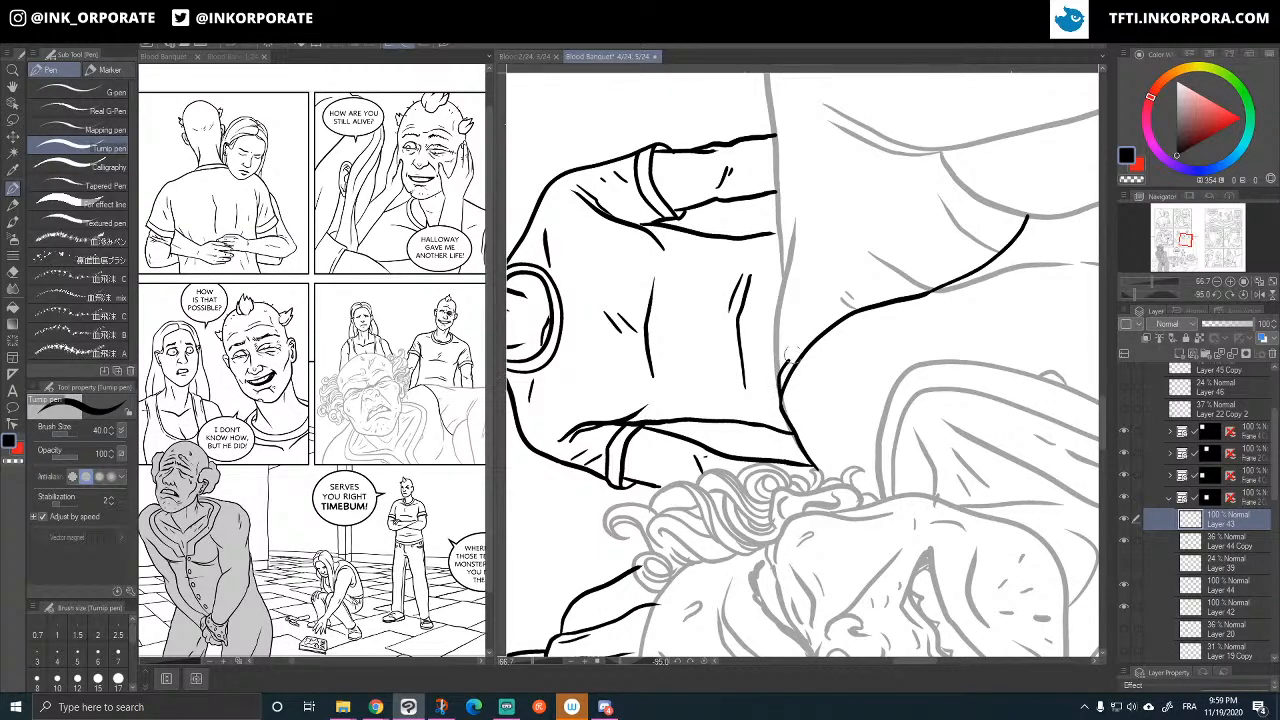
{"action": "left_click_drag", "start_coordinate": [791, 352], "coordinate": [862, 300]}
{"action": "left_click_drag", "start_coordinate": [772, 386], "coordinate": [805, 189]}
{"action": "mouse_move", "coordinate": [775, 358]}
{"action": "left_mouse_down"}
{"action": "mouse_move", "coordinate": [818, 292]}
{"action": "mouse_move", "coordinate": [836, 303]}
{"action": "mouse_move", "coordinate": [866, 290]}
{"action": "left_mouse_up"}
- Add short dashes and small hatch marks along the double line at the top of the shoulder curve
{"action": "key", "text": "minus"}
{"action": "key", "text": "minus"}
{"action": "key", "text": "asciicircum"}
{"action": "key", "text": "asciicircum"}
{"action": "key", "text": "asciicircum"}
{"action": "key", "text": "asciicircum"}
{"action": "key", "text": "asciicircum"}
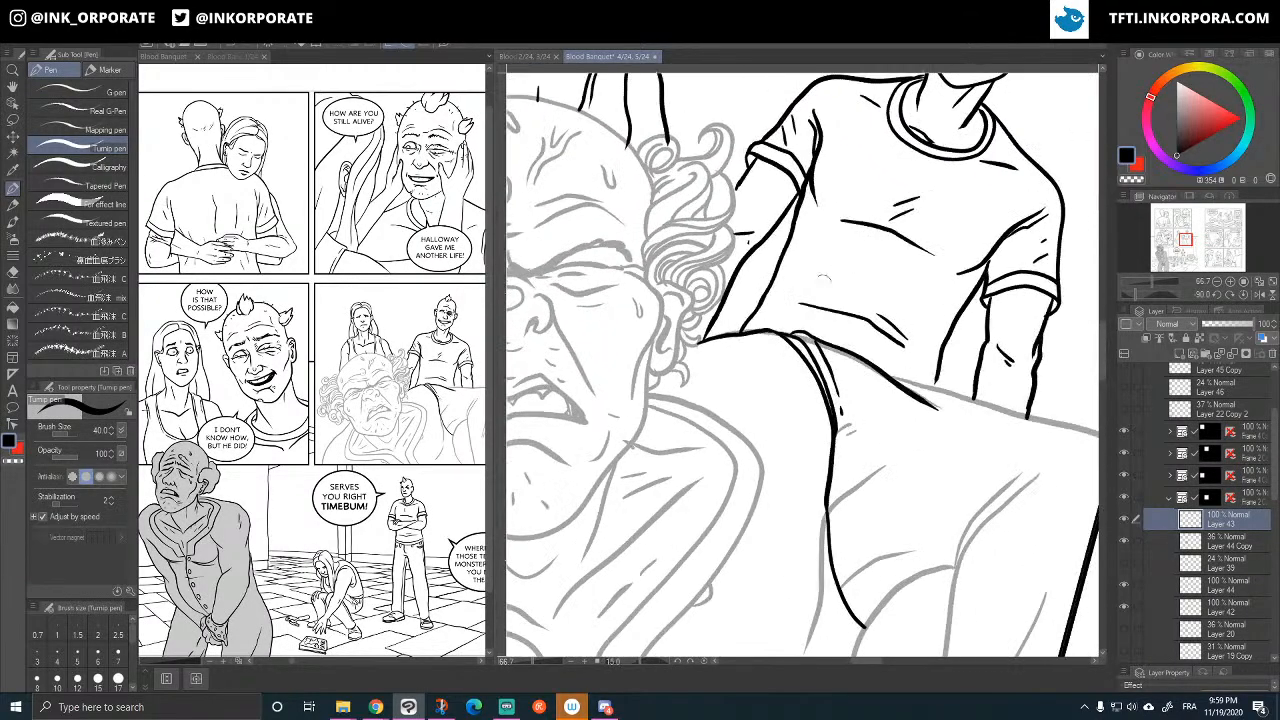
{"action": "left_click_drag", "start_coordinate": [816, 414], "coordinate": [826, 486]}
{"action": "left_click_drag", "start_coordinate": [812, 392], "coordinate": [808, 374]}
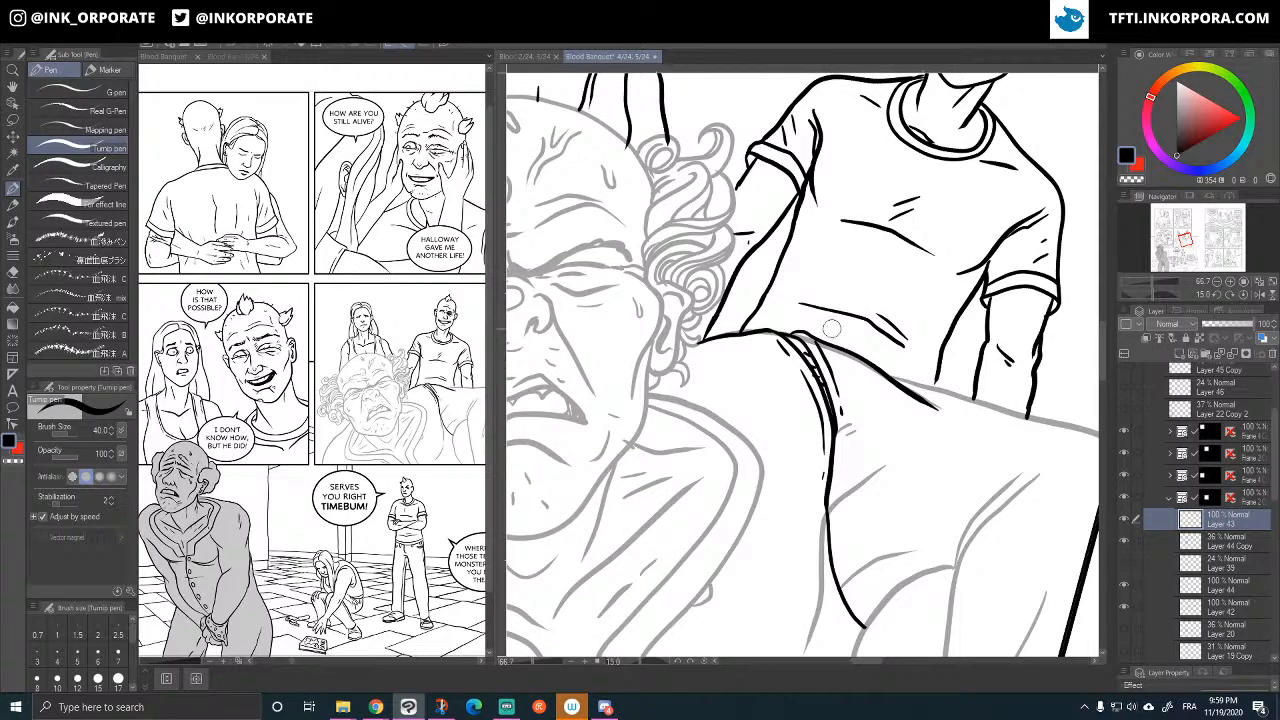
- Ink the short folds branching off the shoulder curve and a parallel line along its lower part
{"action": "scroll", "coordinate": [842, 452], "scroll_direction": "down", "scroll_amount": 4}
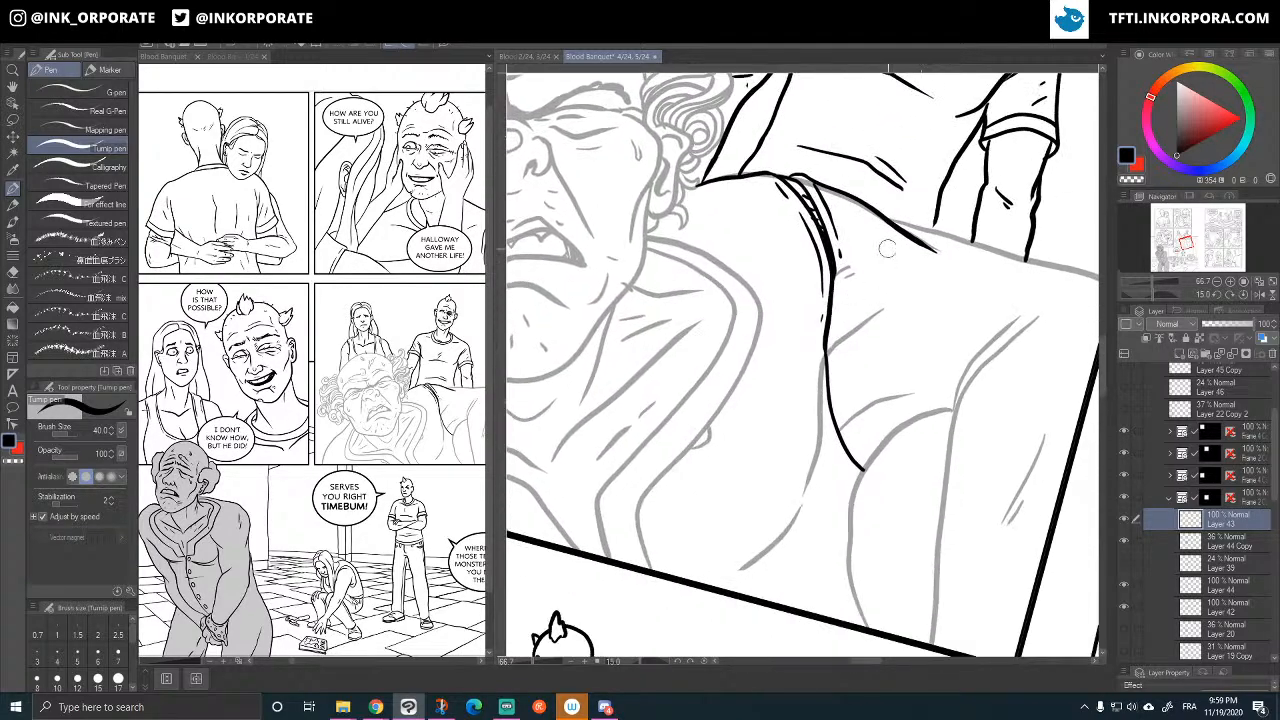
{"action": "left_click_drag", "start_coordinate": [846, 340], "coordinate": [883, 307]}
{"action": "mouse_move", "coordinate": [835, 451]}
{"action": "left_mouse_down"}
{"action": "mouse_move", "coordinate": [814, 351]}
{"action": "mouse_move", "coordinate": [840, 279]}
{"action": "left_mouse_up"}
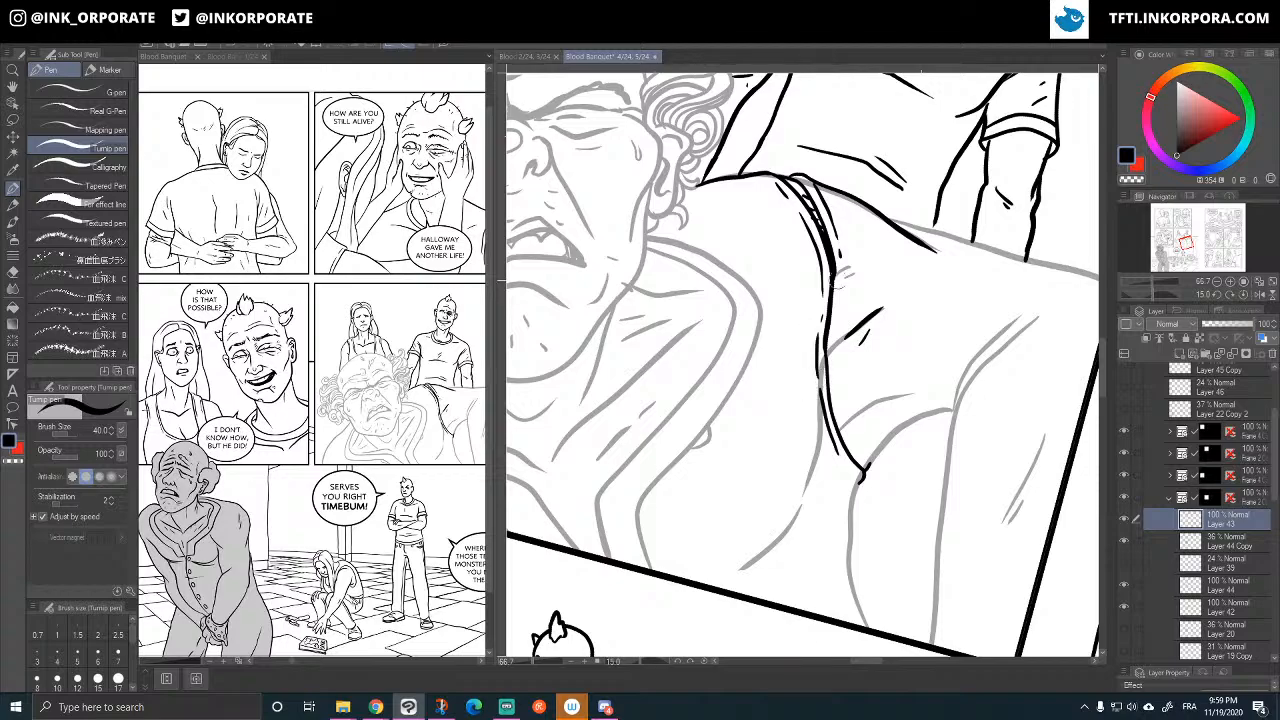
- Ink the last folds beside the lower shoulder curve and the short seam lines on the old man's other shoulder near the panel border
{"action": "left_click_drag", "start_coordinate": [818, 426], "coordinate": [803, 497]}
{"action": "left_click_drag", "start_coordinate": [847, 423], "coordinate": [912, 384]}
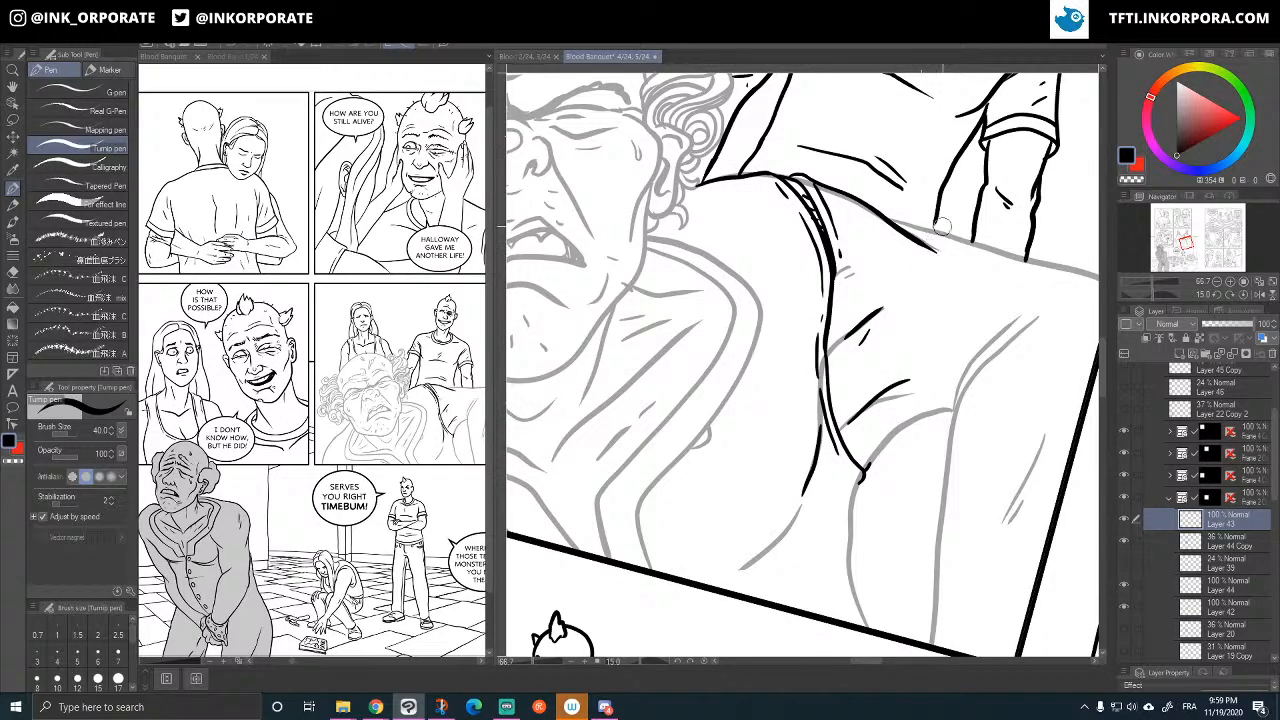
{"action": "scroll", "coordinate": [941, 228], "scroll_direction": "down", "scroll_amount": 2}
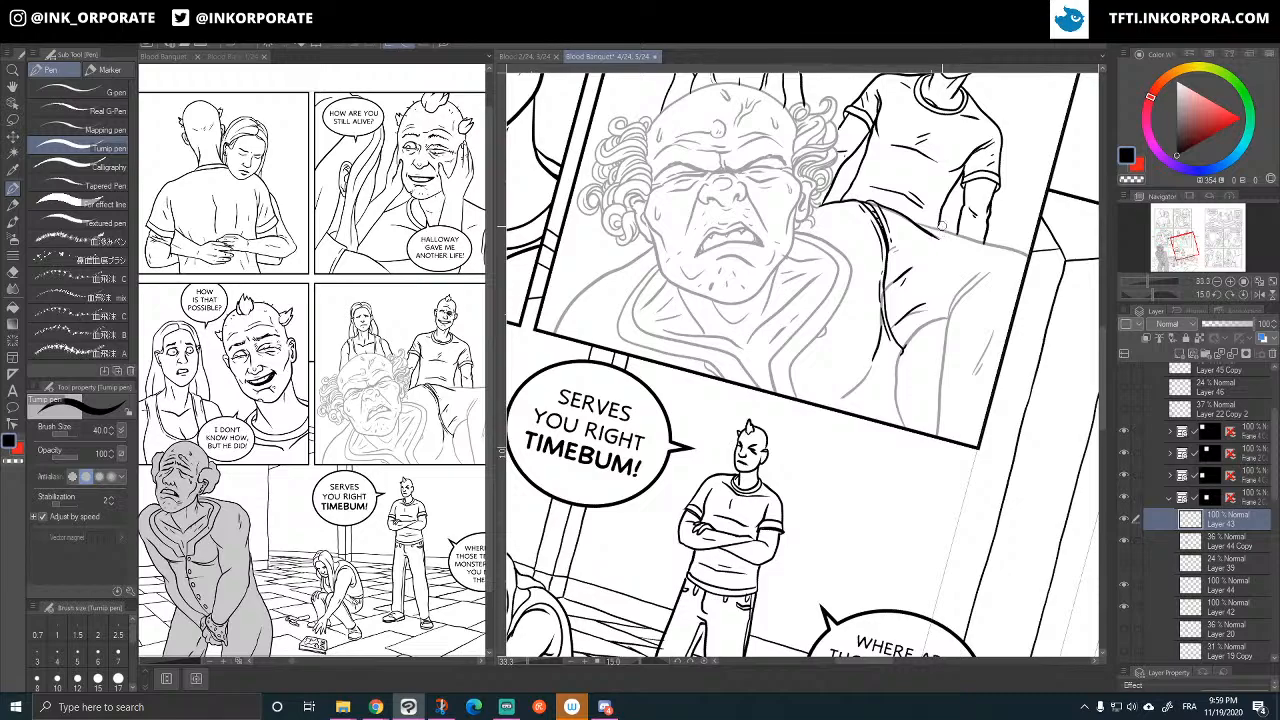
{"action": "left_click_drag", "start_coordinate": [689, 452], "coordinate": [744, 510]}
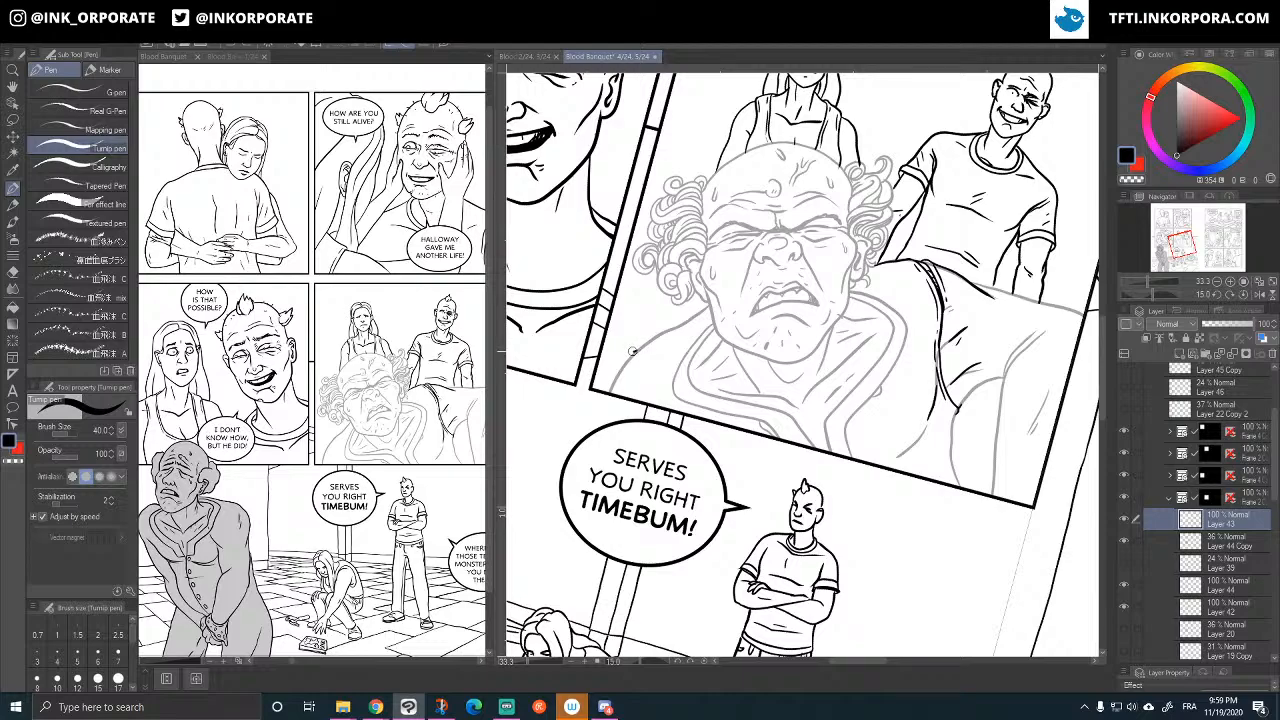
{"action": "left_click_drag", "start_coordinate": [627, 365], "coordinate": [638, 400]}
{"action": "left_click_drag", "start_coordinate": [629, 384], "coordinate": [637, 399]}
- Bring up the Blood Banquet 1/24 page with the coloured clown as a reference beside page 4
{"action": "left_click", "coordinate": [1230, 541]}
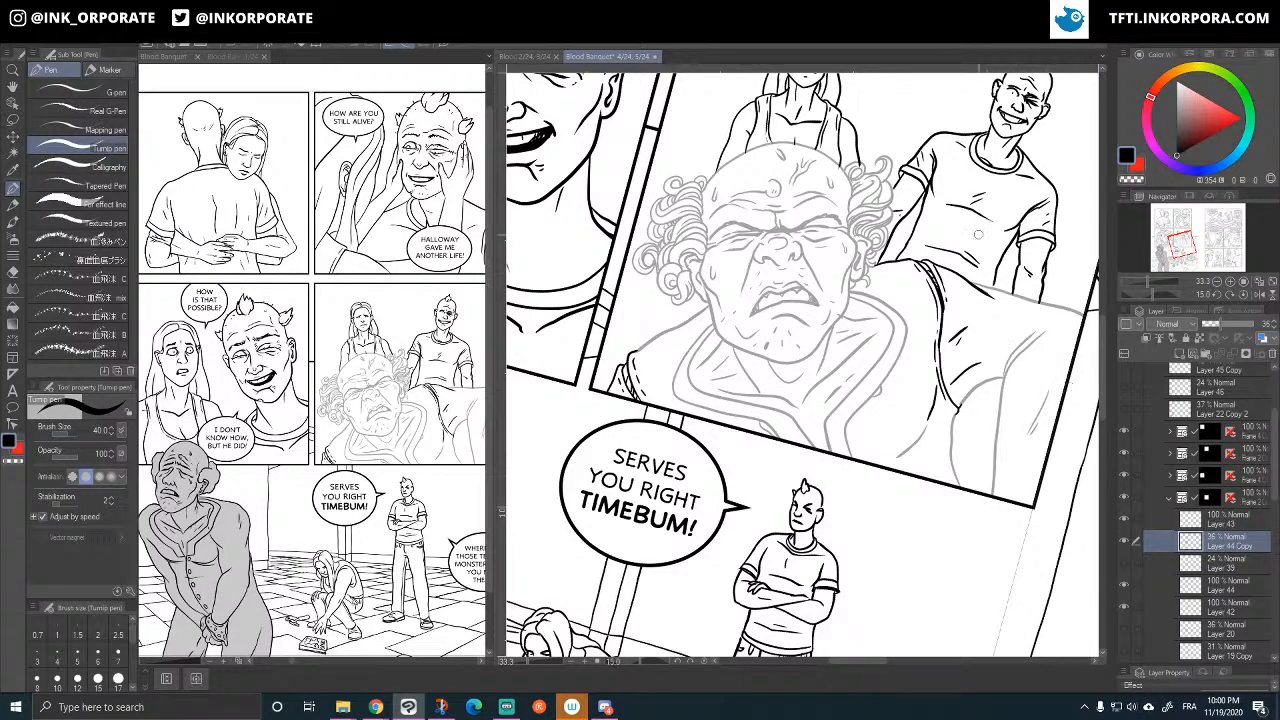
{"action": "left_click", "coordinate": [530, 57]}
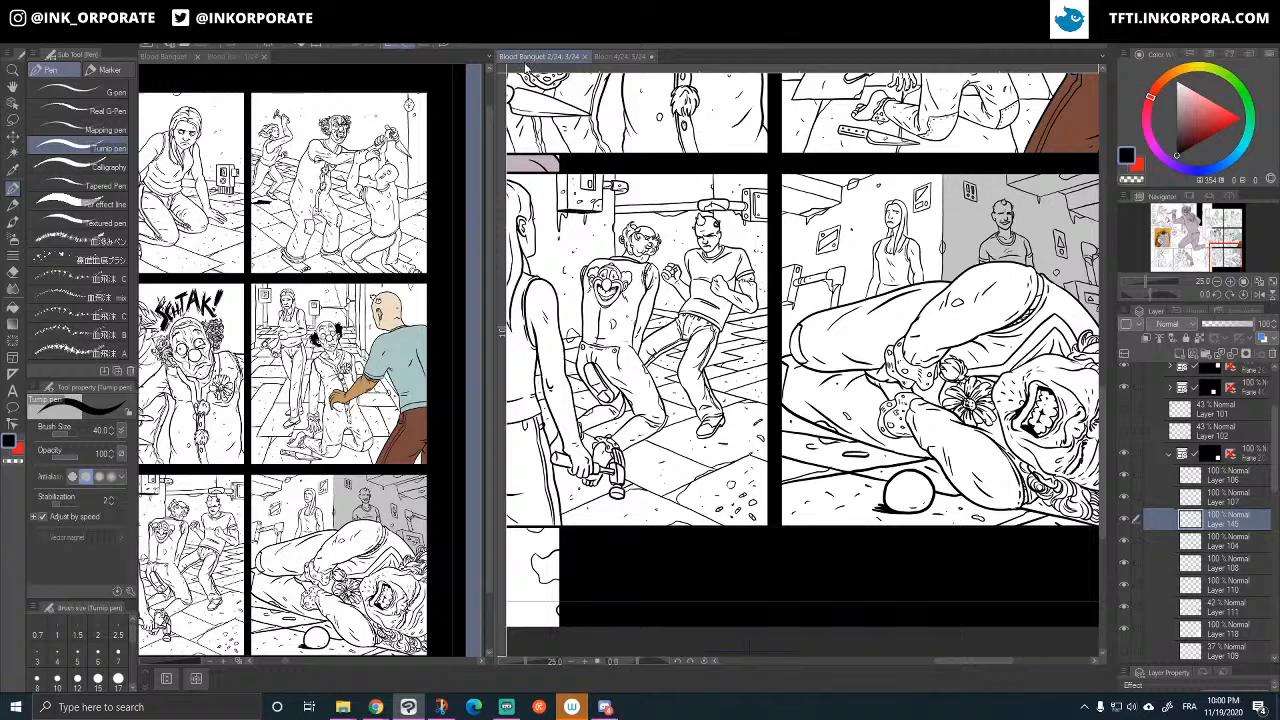
{"action": "left_click", "coordinate": [612, 60]}
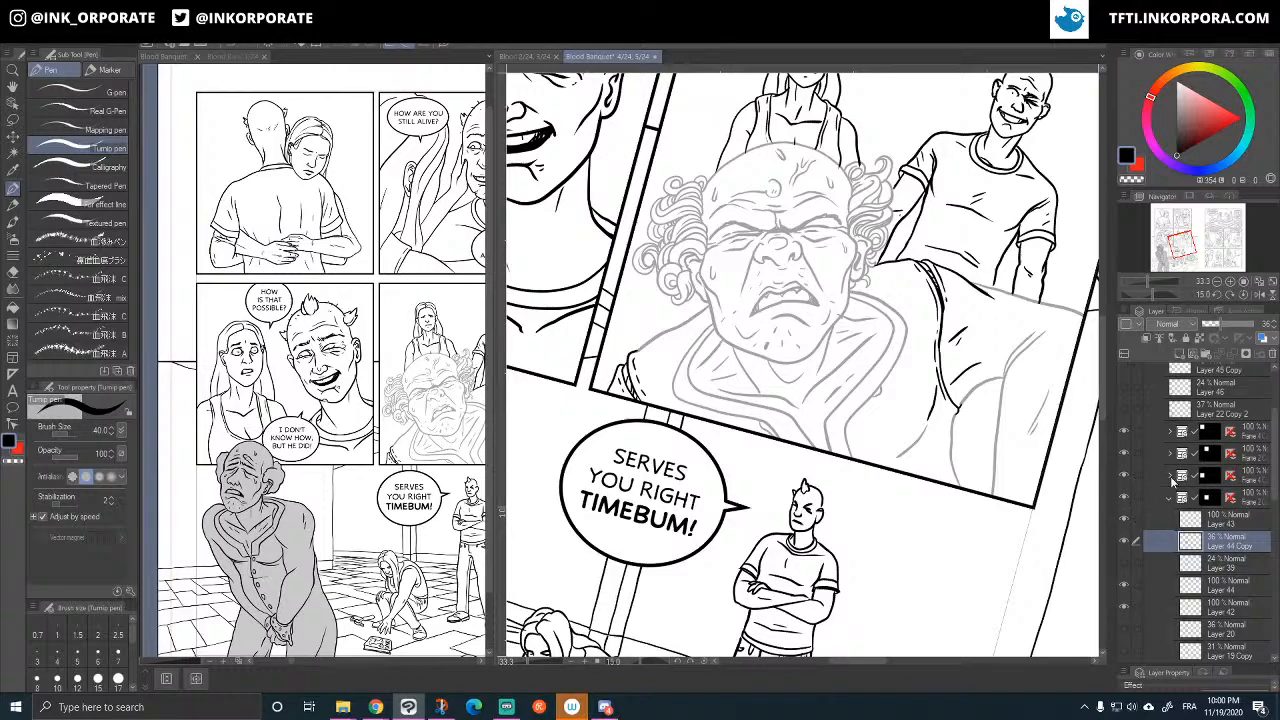
{"action": "left_click", "coordinate": [168, 58]}
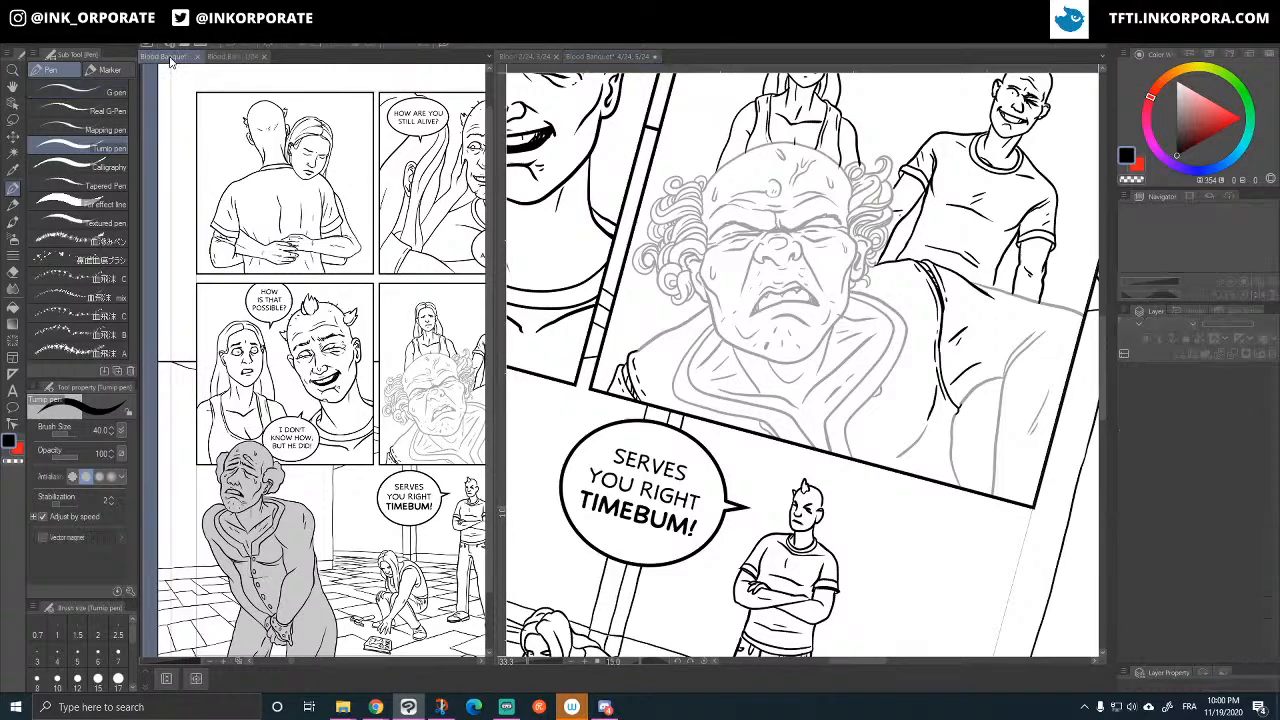
{"action": "left_click", "coordinate": [234, 57]}
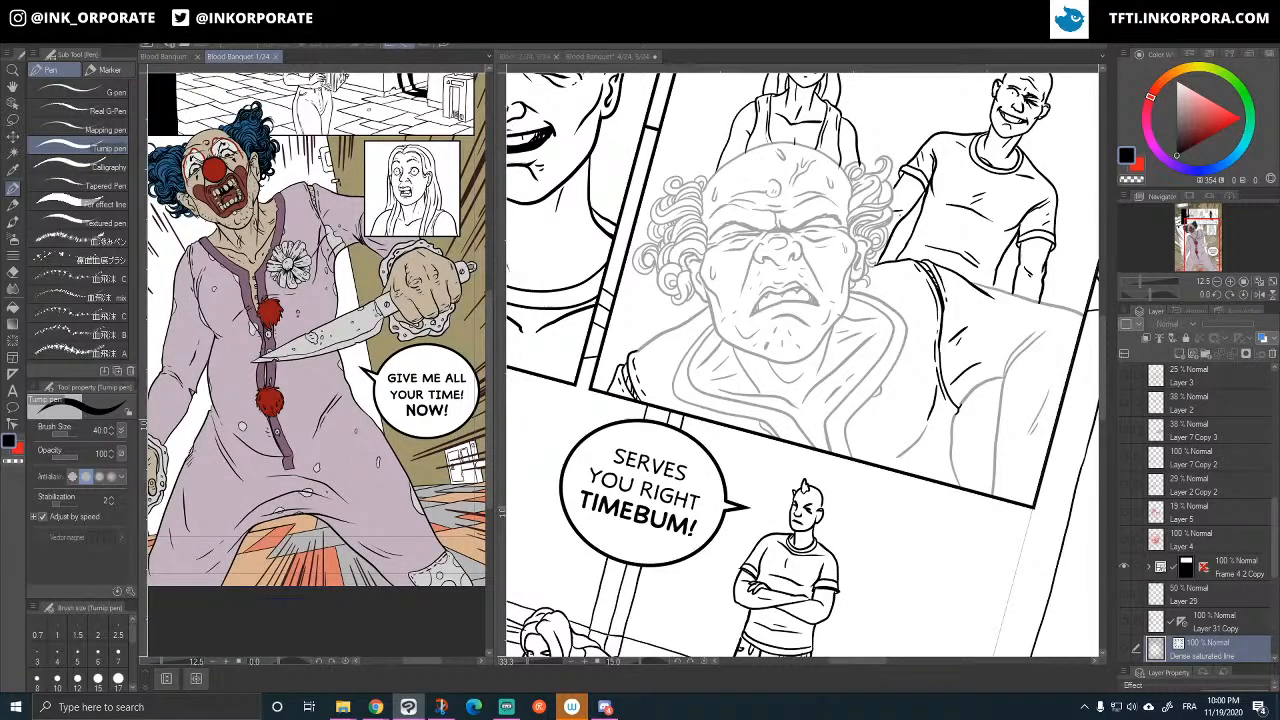
{"action": "left_click", "coordinate": [865, 403]}
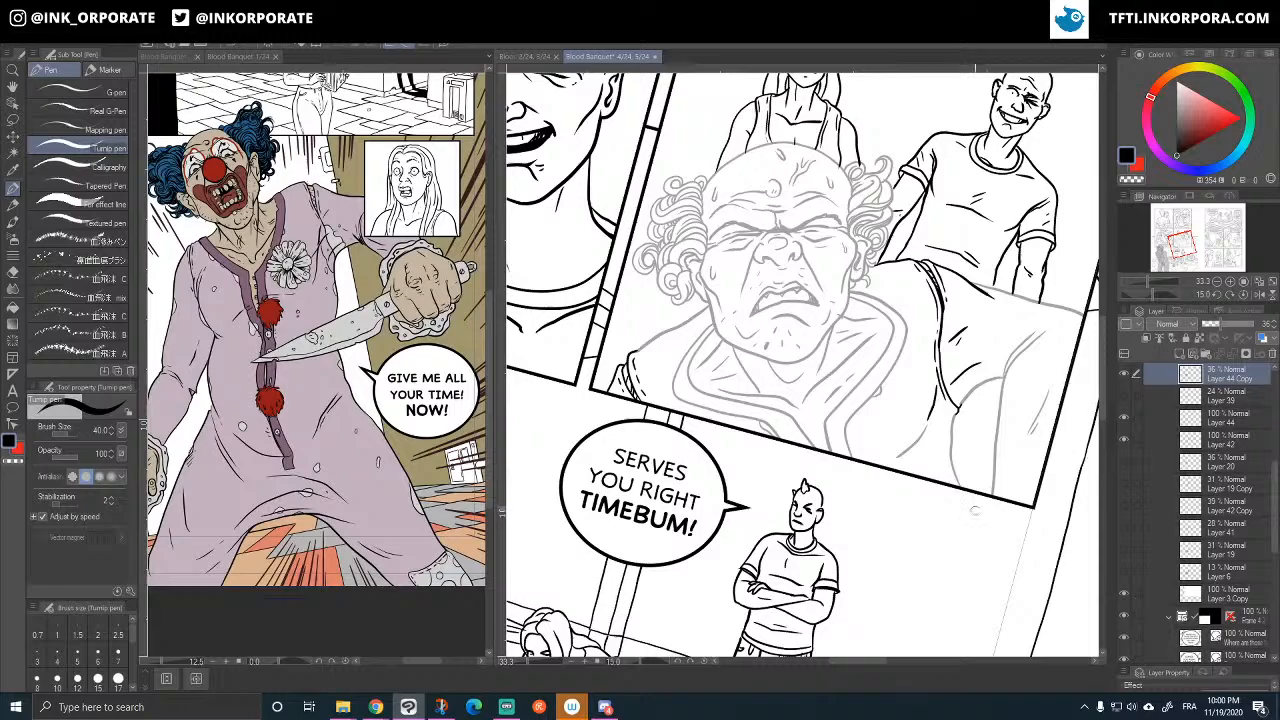
- Raise Layer 44 Copy to 100% opacity and merge it with Layer 43
{"action": "scroll", "coordinate": [971, 487], "scroll_direction": "down", "scroll_amount": 3}
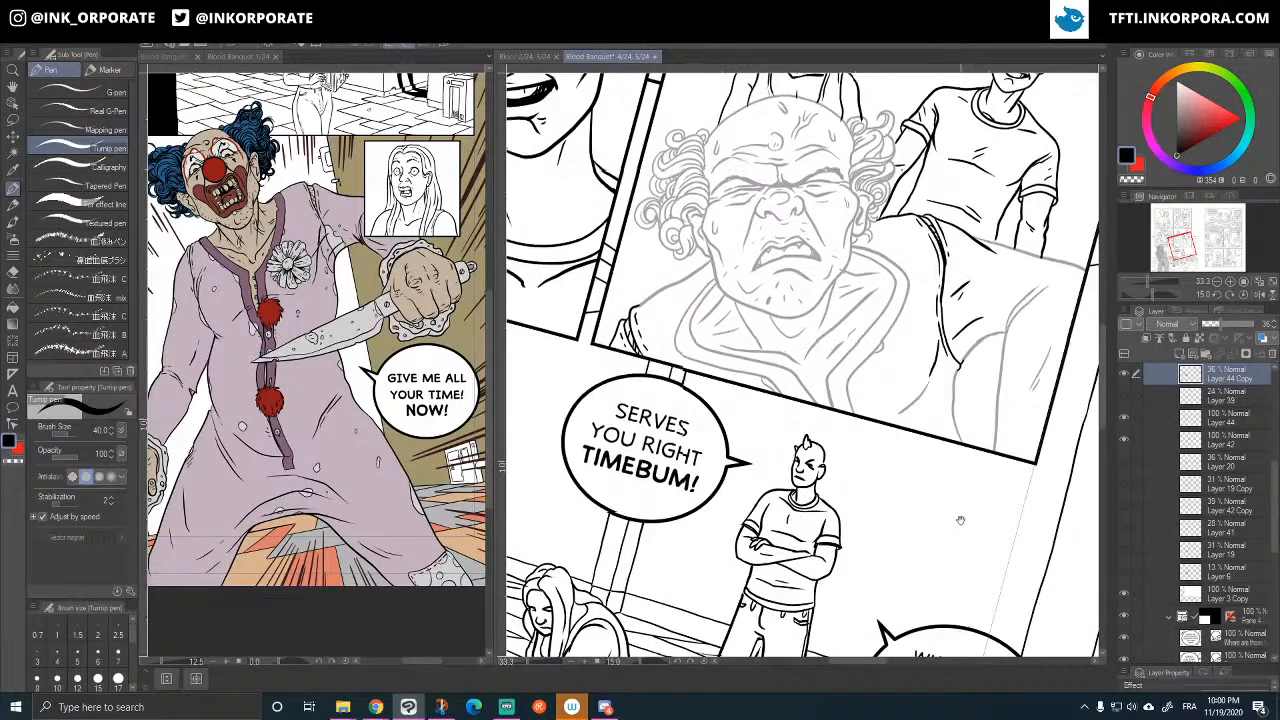
{"action": "left_click_drag", "start_coordinate": [965, 504], "coordinate": [945, 487]}
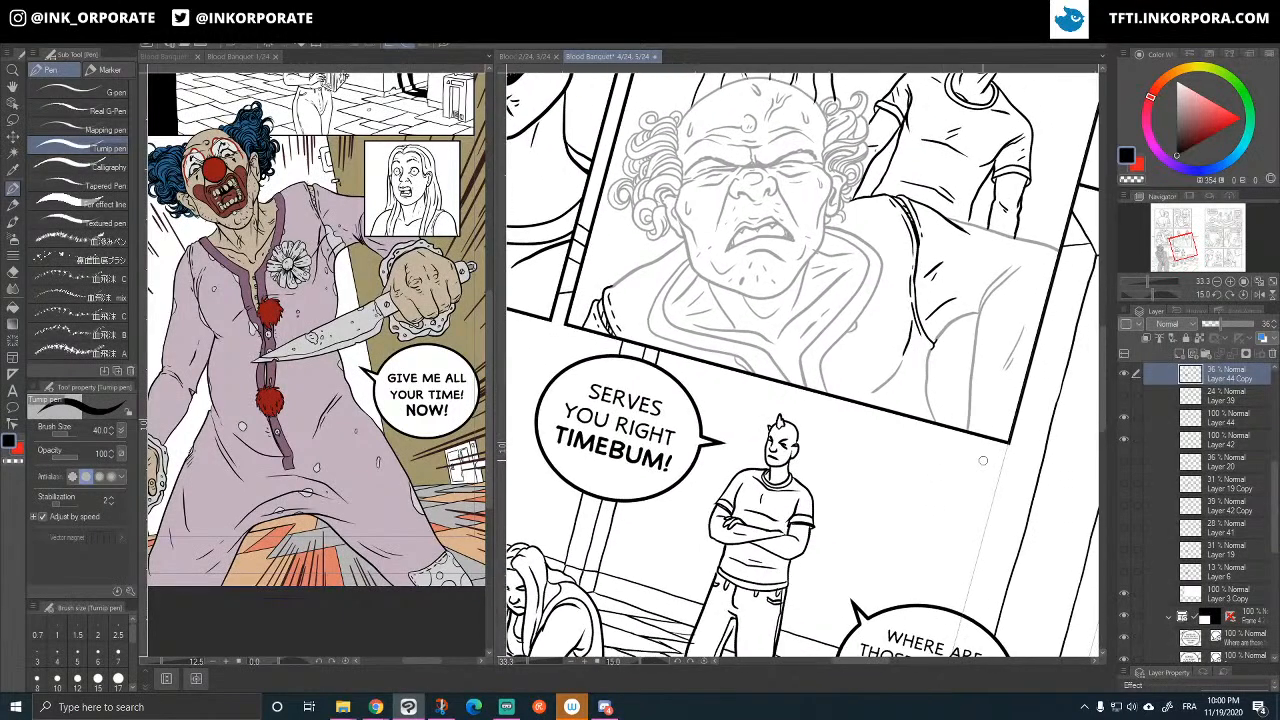
{"action": "left_click", "coordinate": [1125, 374]}
{"action": "left_click", "coordinate": [1125, 375]}
{"action": "scroll", "coordinate": [1275, 452], "scroll_direction": "up", "scroll_amount": 1}
{"action": "left_click_drag", "start_coordinate": [1277, 449], "coordinate": [1276, 441]}
{"action": "left_click_drag", "start_coordinate": [1238, 325], "coordinate": [1265, 327]}
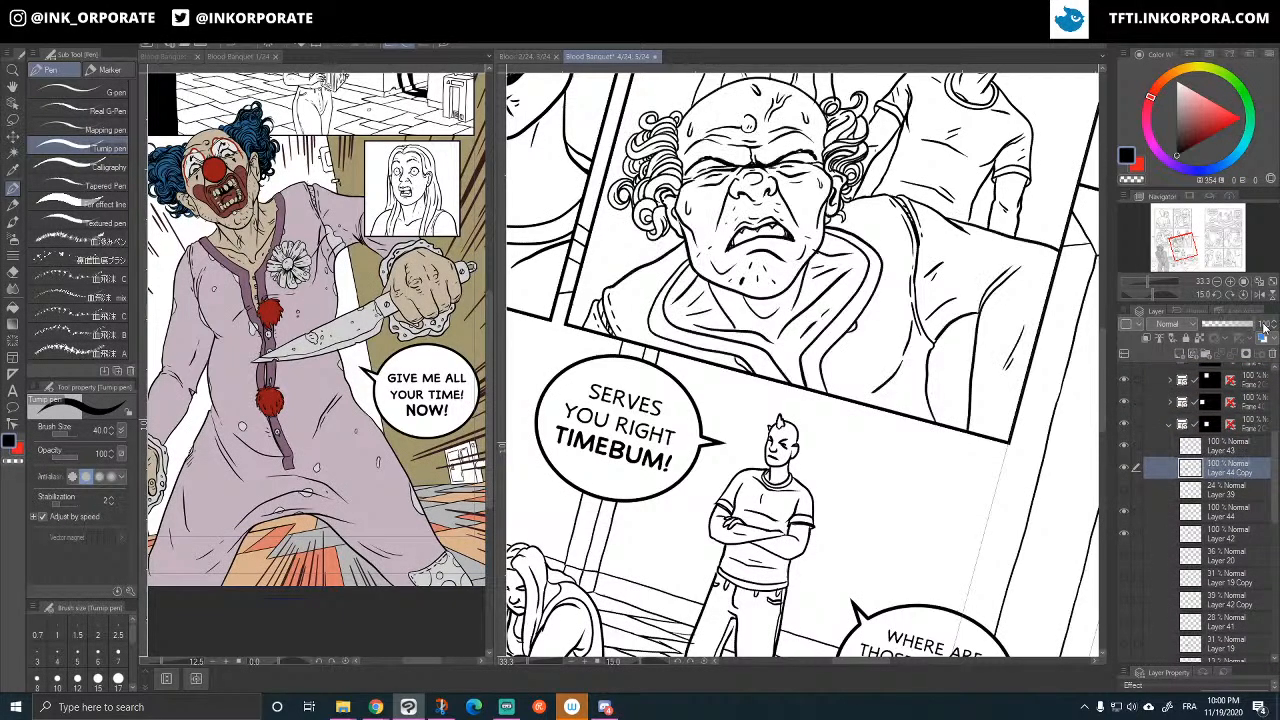
{"action": "left_click", "coordinate": [1228, 446], "text": "ctrl"}
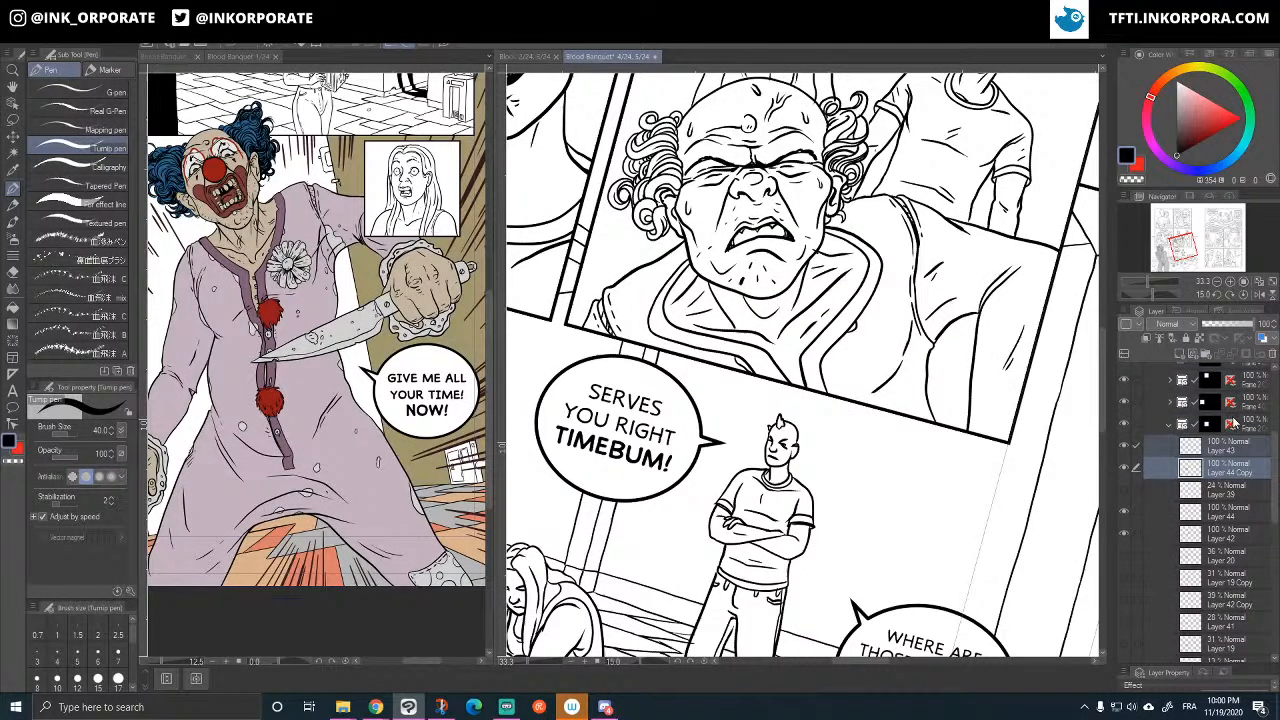
{"action": "right_click", "coordinate": [1231, 446]}
{"action": "left_click", "coordinate": [1227, 397]}
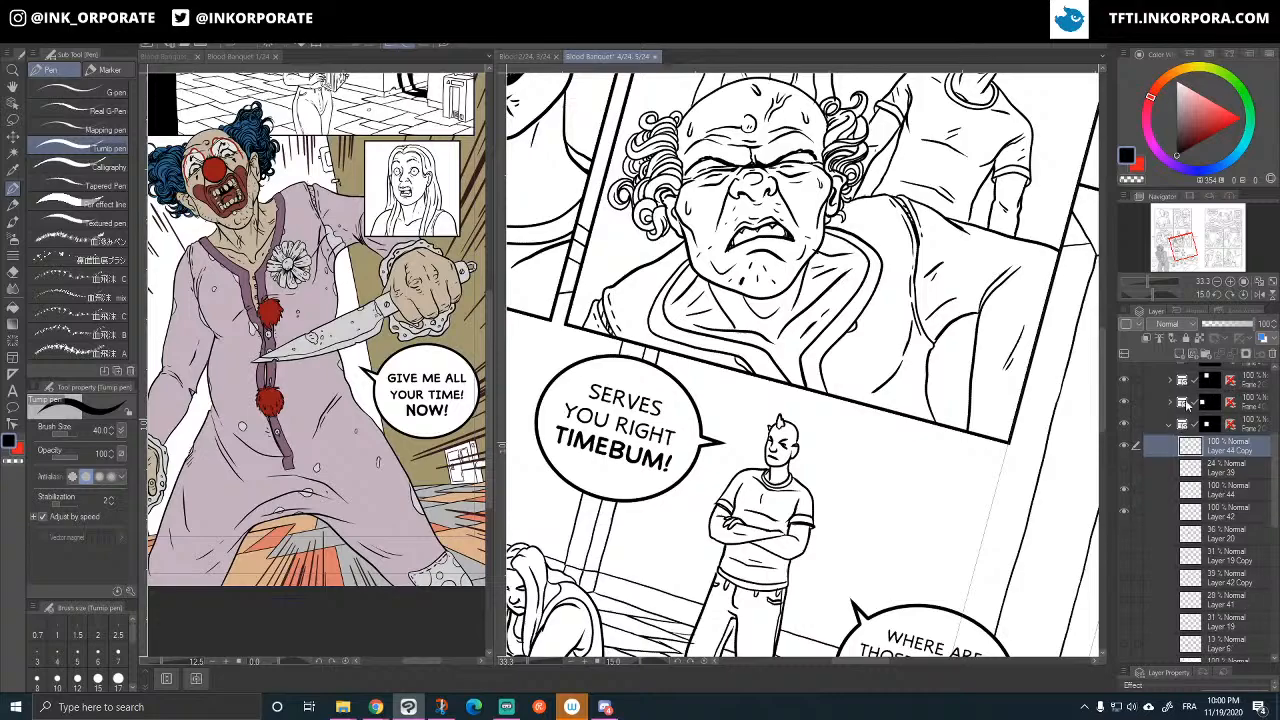
- Fade the merged Layer 44 Copy to 38% opacity and add a new raster layer above it
{"action": "left_click", "coordinate": [1223, 326]}
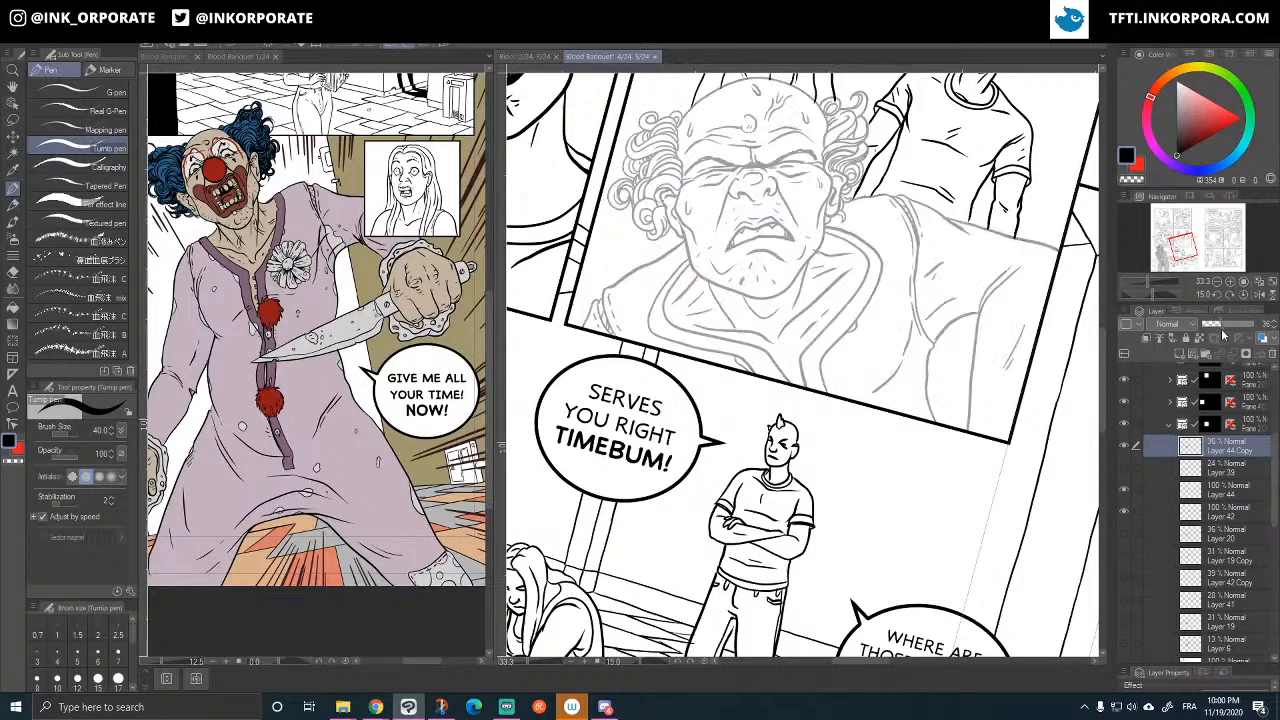
{"action": "left_click", "coordinate": [1181, 354]}
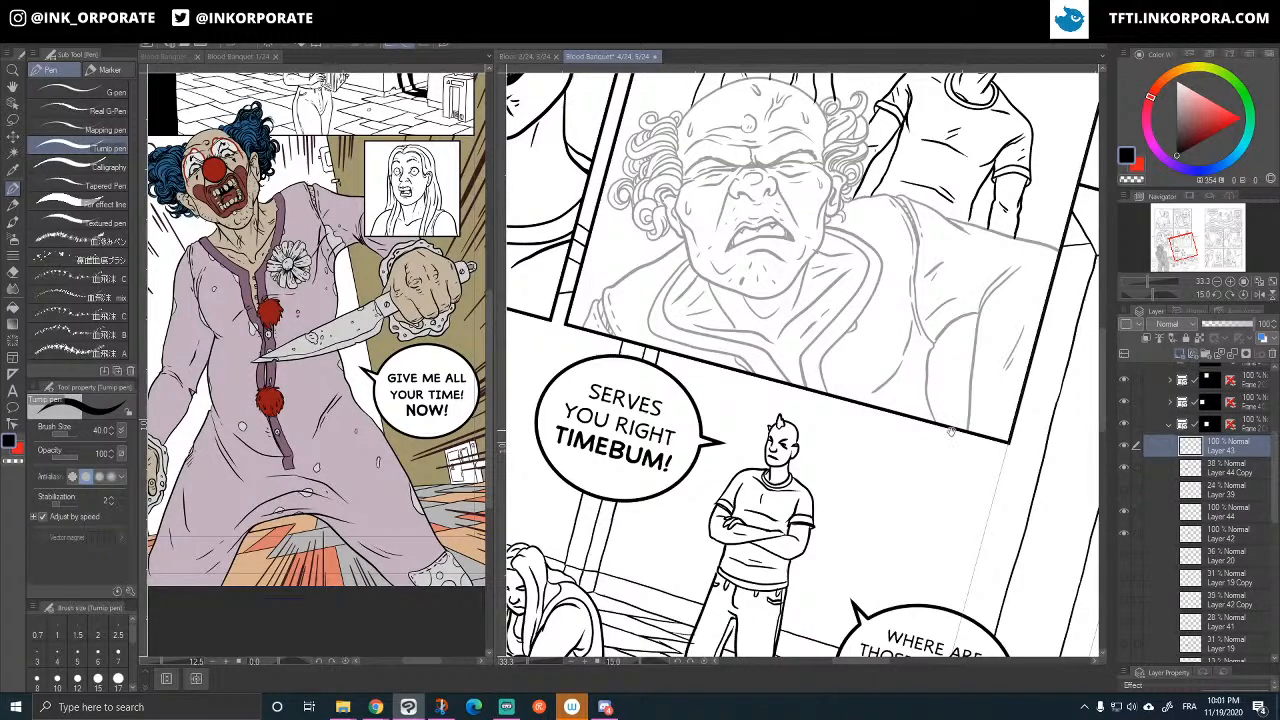
{"action": "left_click_drag", "start_coordinate": [950, 455], "coordinate": [954, 509]}
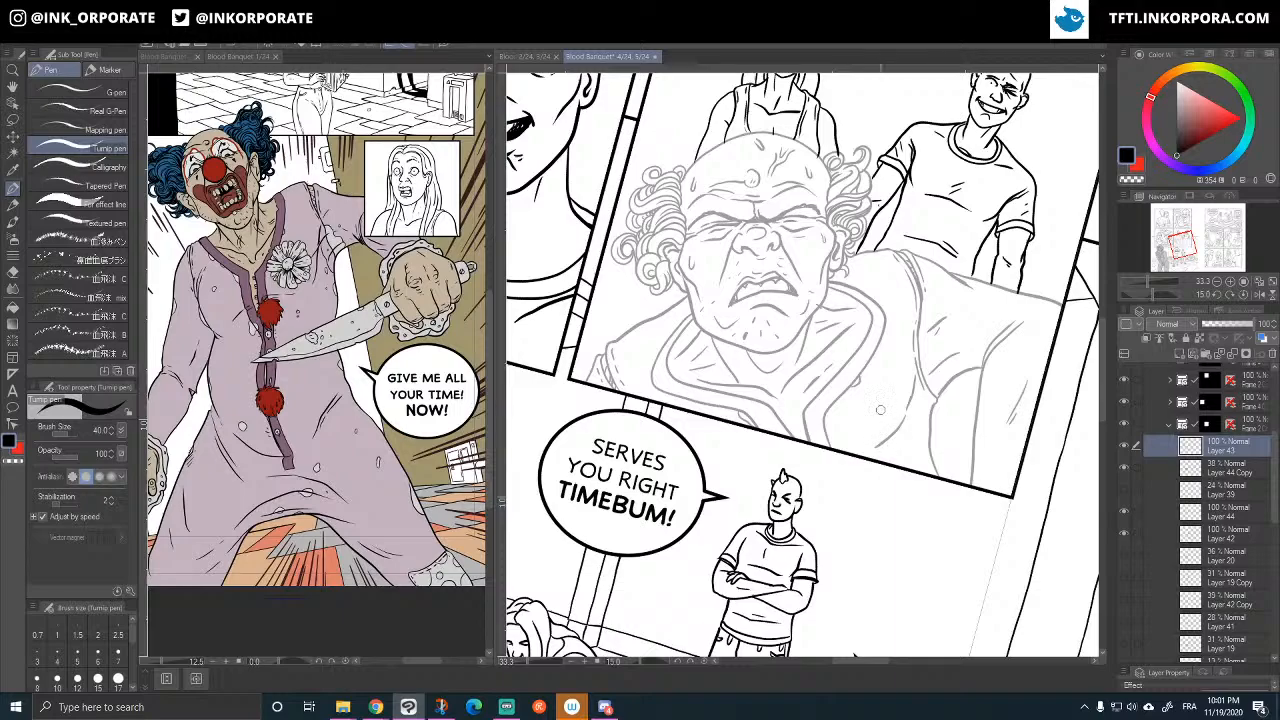
- Ink a flower's round centre and first petals on the old man's chest, undoing unwanted strokes
{"action": "mouse_move", "coordinate": [883, 413]}
{"action": "left_mouse_down"}
{"action": "mouse_move", "coordinate": [882, 434]}
{"action": "mouse_move", "coordinate": [896, 424]}
{"action": "mouse_move", "coordinate": [886, 412]}
{"action": "left_mouse_up"}
{"action": "mouse_move", "coordinate": [855, 391]}
{"action": "left_mouse_down"}
{"action": "mouse_move", "coordinate": [866, 373]}
{"action": "mouse_move", "coordinate": [876, 386]}
{"action": "mouse_move", "coordinate": [873, 371]}
{"action": "mouse_move", "coordinate": [886, 430]}
{"action": "mouse_move", "coordinate": [898, 423]}
{"action": "left_mouse_up"}
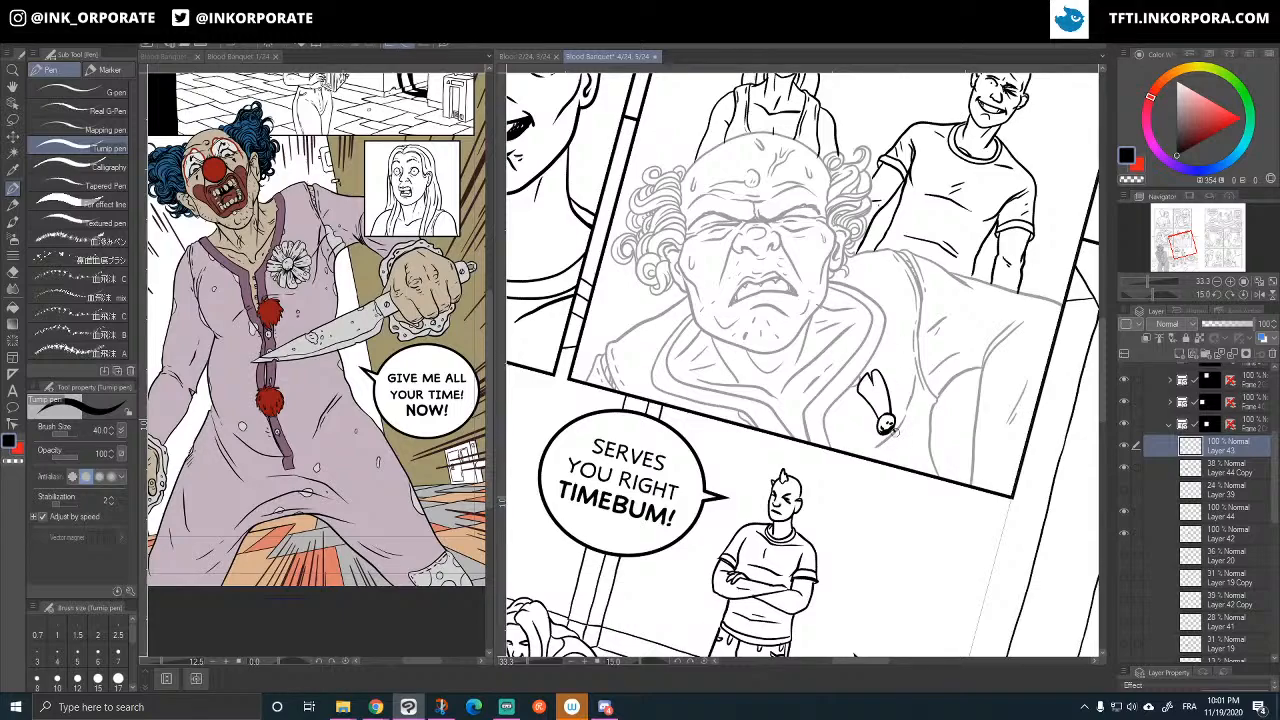
{"action": "left_click_drag", "start_coordinate": [889, 432], "coordinate": [905, 466]}
{"action": "mouse_move", "coordinate": [889, 418]}
{"action": "left_mouse_down"}
{"action": "mouse_move", "coordinate": [910, 388]}
{"action": "mouse_move", "coordinate": [924, 392]}
{"action": "mouse_move", "coordinate": [916, 412]}
{"action": "mouse_move", "coordinate": [893, 424]}
{"action": "mouse_move", "coordinate": [918, 392]}
{"action": "mouse_move", "coordinate": [920, 404]}
{"action": "mouse_move", "coordinate": [845, 440]}
{"action": "mouse_move", "coordinate": [850, 456]}
{"action": "mouse_move", "coordinate": [886, 421]}
{"action": "left_mouse_up"}
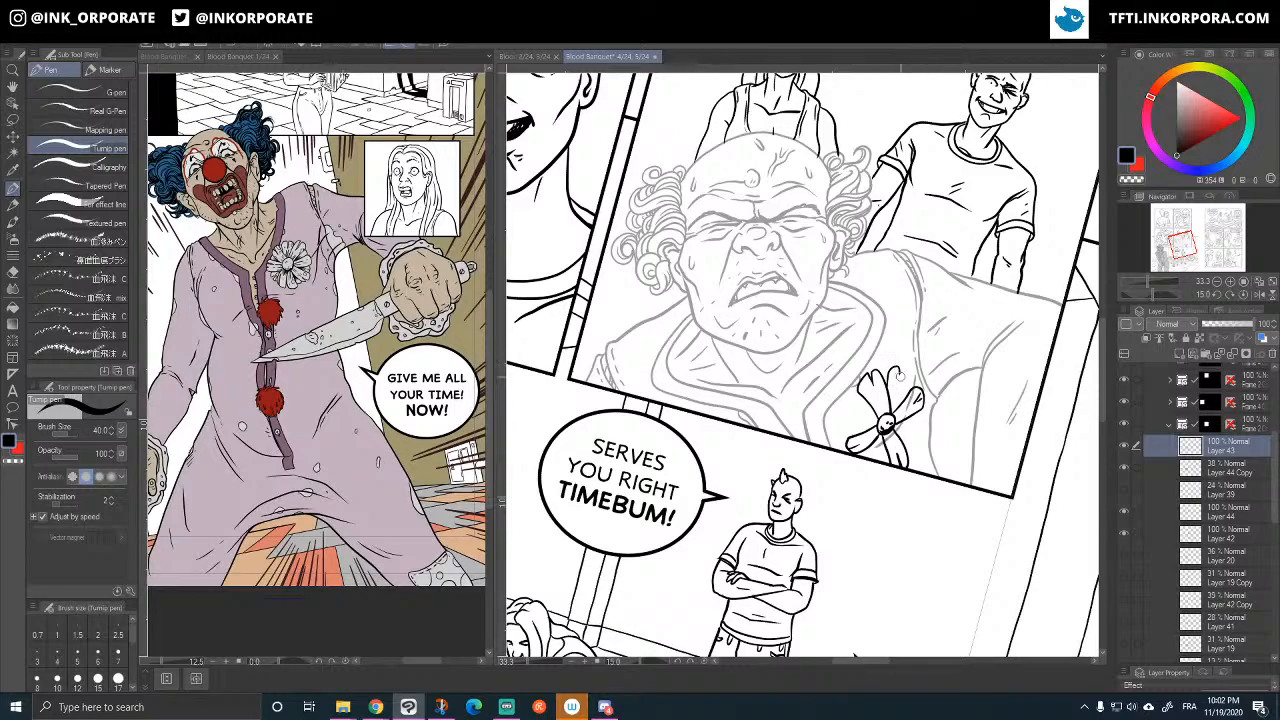
{"action": "mouse_move", "coordinate": [905, 368]}
{"action": "left_mouse_down"}
{"action": "mouse_move", "coordinate": [891, 413]}
{"action": "mouse_move", "coordinate": [924, 463]}
{"action": "mouse_move", "coordinate": [921, 430]}
{"action": "mouse_move", "coordinate": [902, 419]}
{"action": "mouse_move", "coordinate": [912, 447]}
{"action": "mouse_move", "coordinate": [926, 438]}
{"action": "mouse_move", "coordinate": [902, 419]}
{"action": "mouse_move", "coordinate": [905, 442]}
{"action": "mouse_move", "coordinate": [922, 434]}
{"action": "mouse_move", "coordinate": [899, 421]}
{"action": "mouse_move", "coordinate": [912, 431]}
{"action": "left_mouse_up"}
{"action": "key", "text": "ctrl+z"}
{"action": "key", "text": "ctrl+z"}
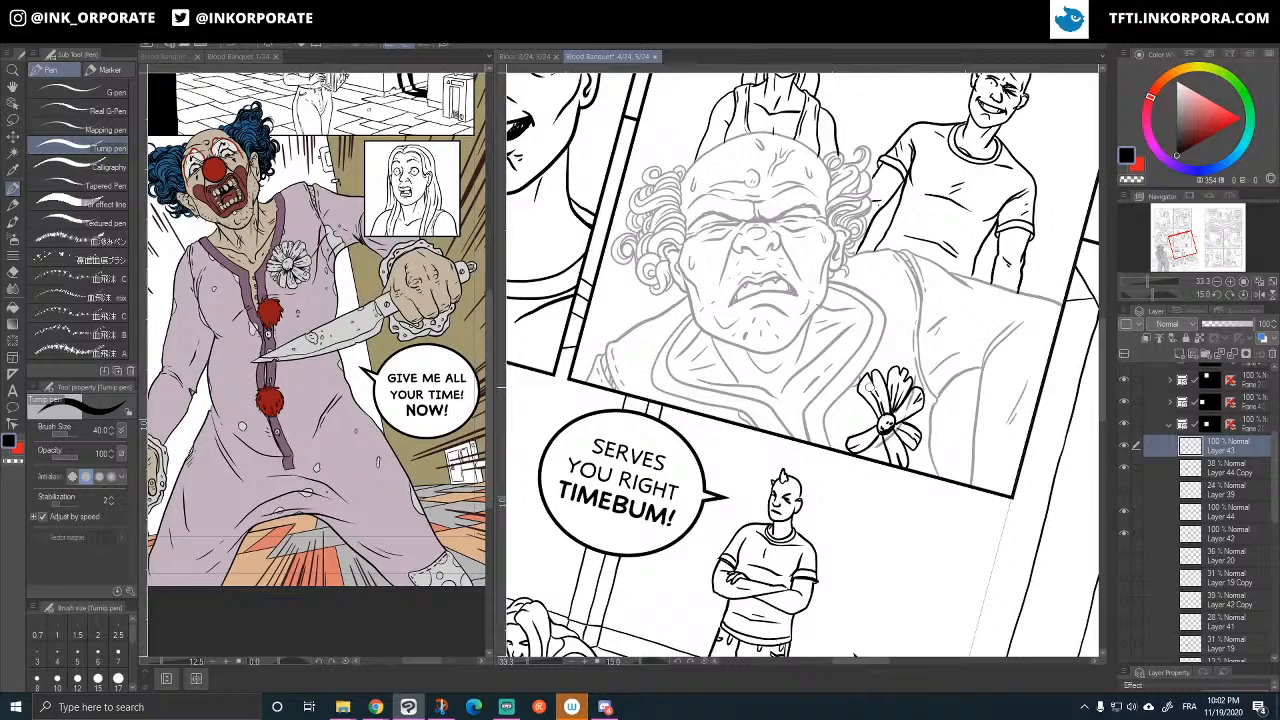
- Complete the chest flower with its remaining petals and fine lines radiating from the centre
{"action": "mouse_move", "coordinate": [895, 443]}
{"action": "left_mouse_down"}
{"action": "mouse_move", "coordinate": [890, 418]}
{"action": "mouse_move", "coordinate": [868, 436]}
{"action": "left_mouse_up"}
{"action": "left_click_drag", "start_coordinate": [884, 435], "coordinate": [871, 455]}
{"action": "mouse_move", "coordinate": [878, 398]}
{"action": "left_mouse_down"}
{"action": "mouse_move", "coordinate": [843, 422]}
{"action": "mouse_move", "coordinate": [869, 424]}
{"action": "mouse_move", "coordinate": [839, 416]}
{"action": "mouse_move", "coordinate": [858, 417]}
{"action": "mouse_move", "coordinate": [843, 412]}
{"action": "mouse_move", "coordinate": [856, 439]}
{"action": "mouse_move", "coordinate": [906, 454]}
{"action": "mouse_move", "coordinate": [914, 424]}
{"action": "left_mouse_up"}
{"action": "left_click_drag", "start_coordinate": [921, 412], "coordinate": [915, 418]}
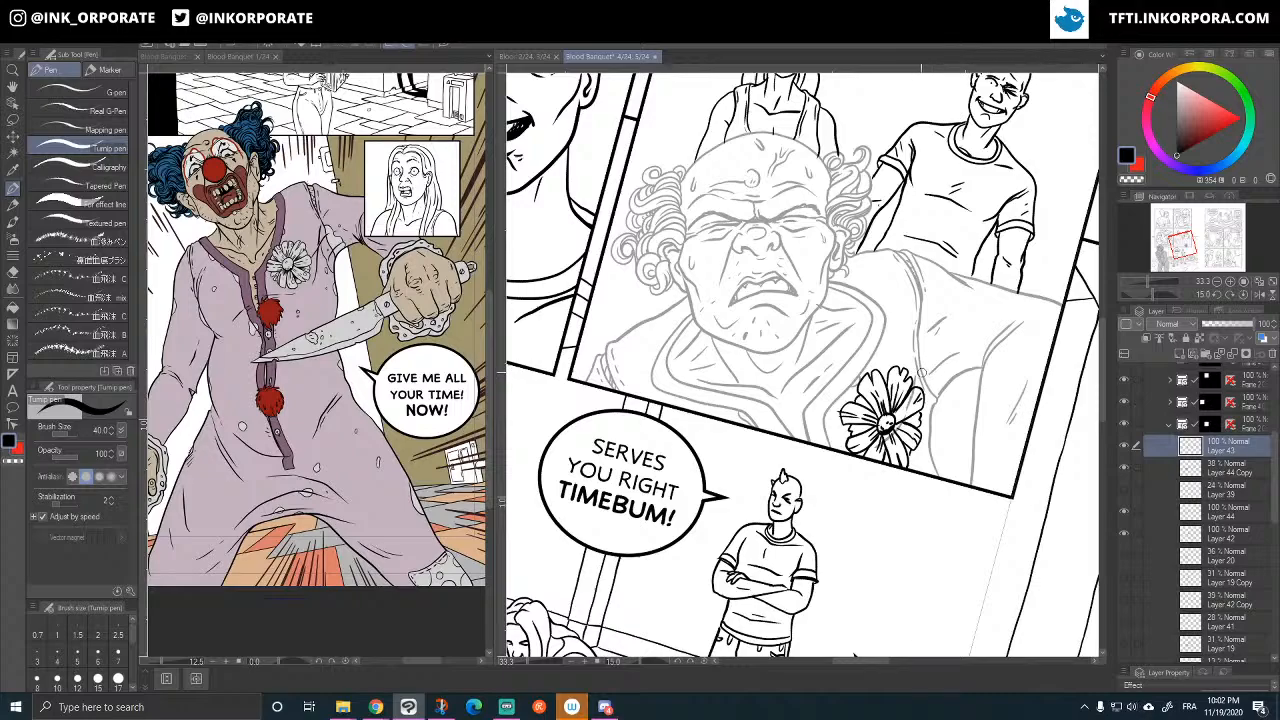
- Ink a small lumpy shape beside the flower and little drop marks along the collar and on the chin
{"action": "left_click_drag", "start_coordinate": [934, 366], "coordinate": [956, 384]}
{"action": "left_click_drag", "start_coordinate": [784, 569], "coordinate": [825, 603]}
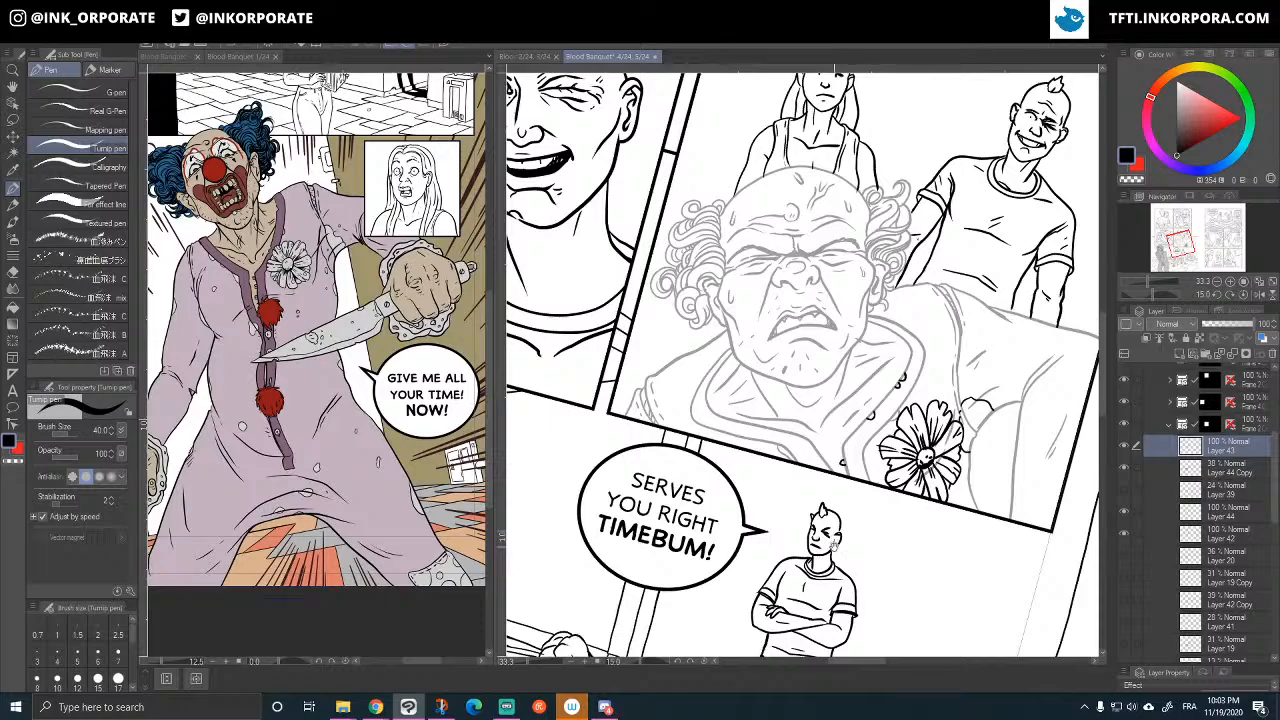
{"action": "left_click_drag", "start_coordinate": [834, 546], "coordinate": [807, 490]}
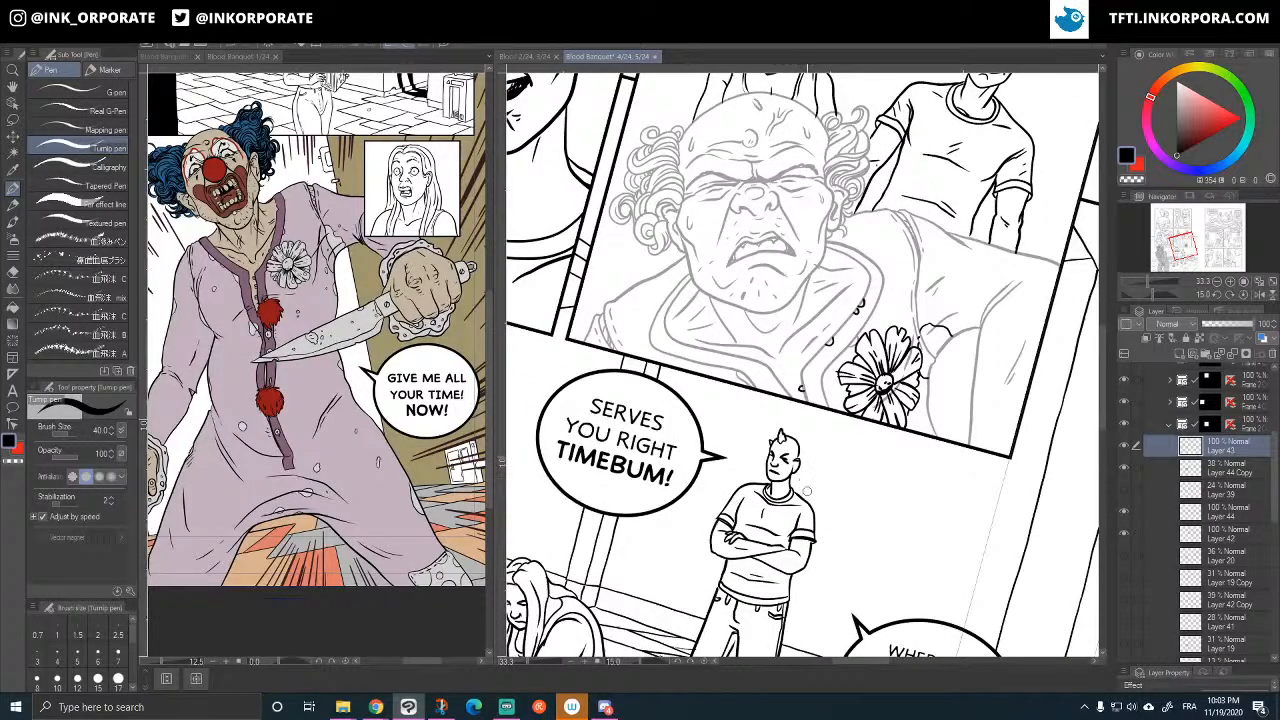
{"action": "mouse_move", "coordinate": [779, 270]}
{"action": "left_mouse_down"}
{"action": "mouse_move", "coordinate": [820, 326]}
{"action": "mouse_move", "coordinate": [805, 323]}
{"action": "left_mouse_up"}
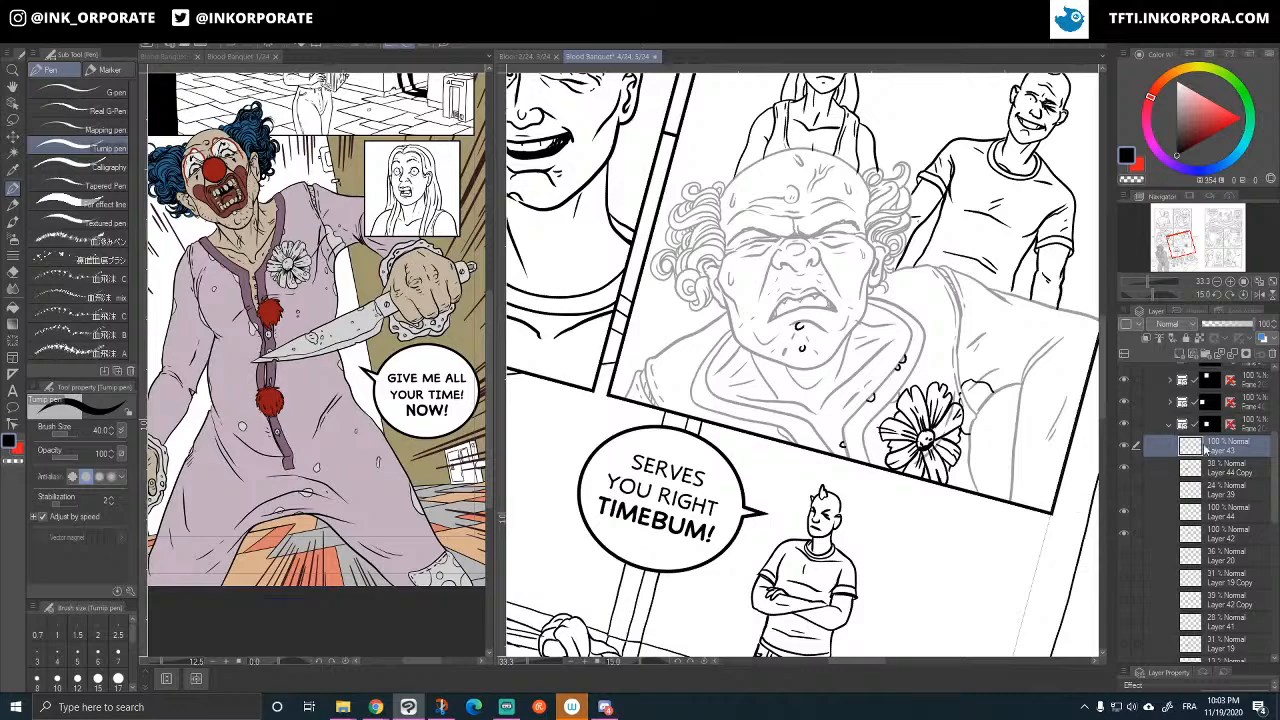
- Restore Layer 44 Copy to 100% opacity and merge the flower's Layer 43 with it
{"action": "left_click", "coordinate": [1210, 466]}
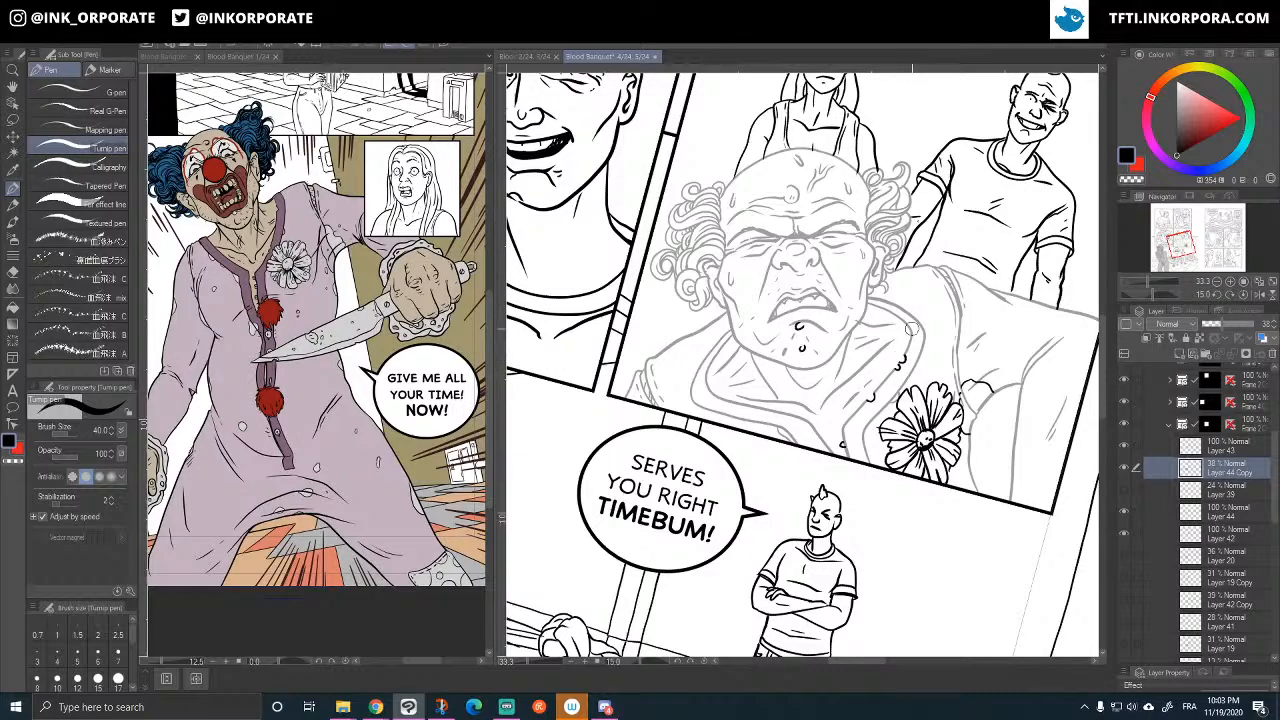
{"action": "left_click", "coordinate": [1250, 325]}
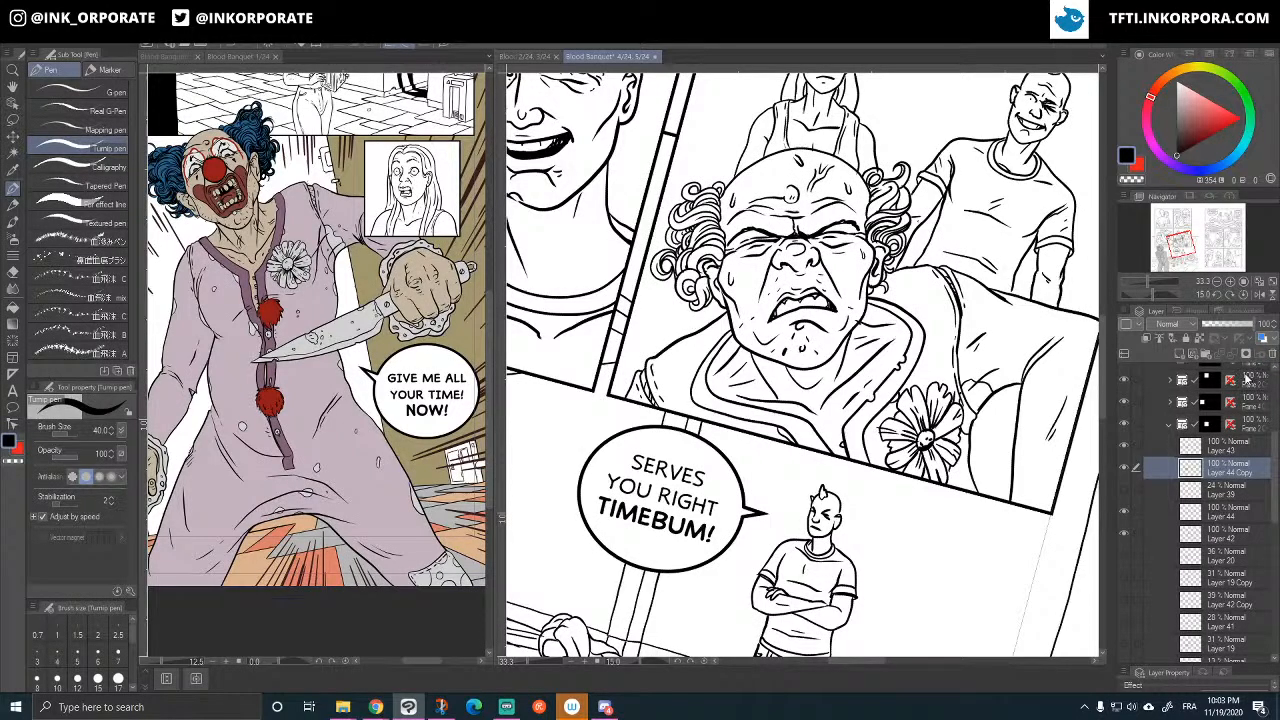
{"action": "key", "text": "ctrl+minus"}
{"action": "key", "text": "ctrl+minus"}
{"action": "key", "text": "ctrl+minus"}
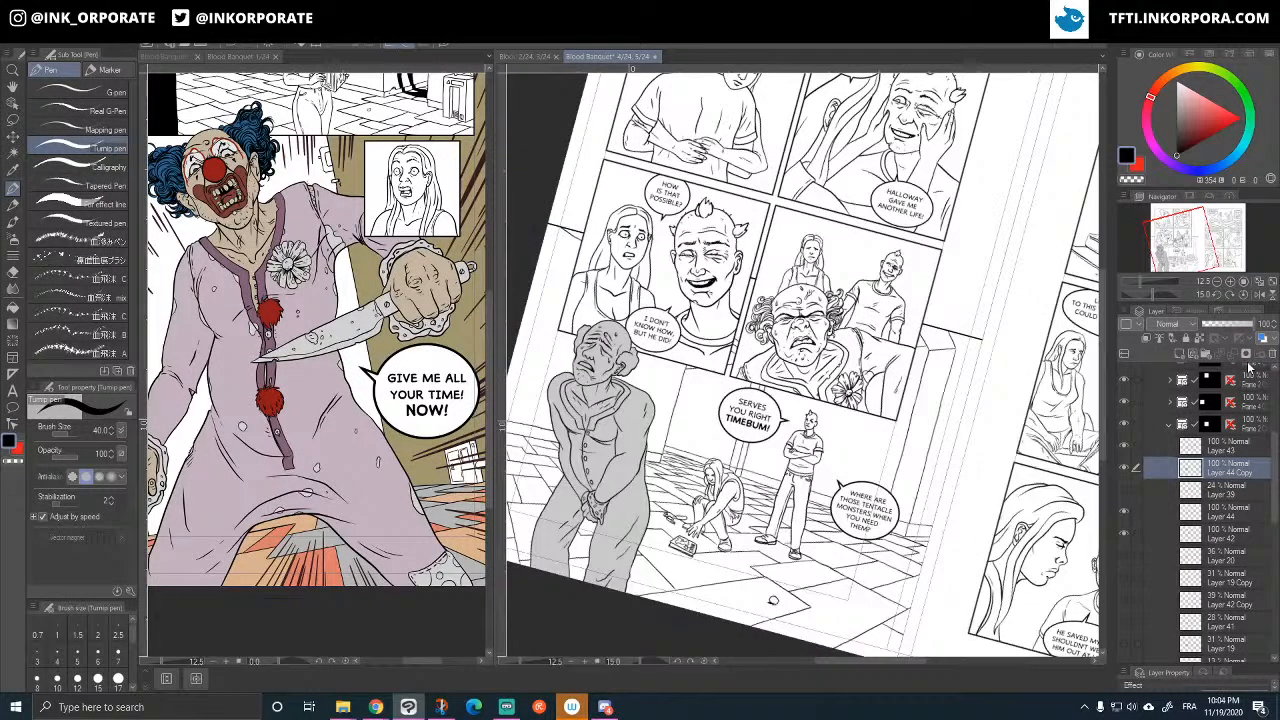
{"action": "key", "text": "minus"}
{"action": "key", "text": "minus"}
{"action": "key", "text": "minus"}
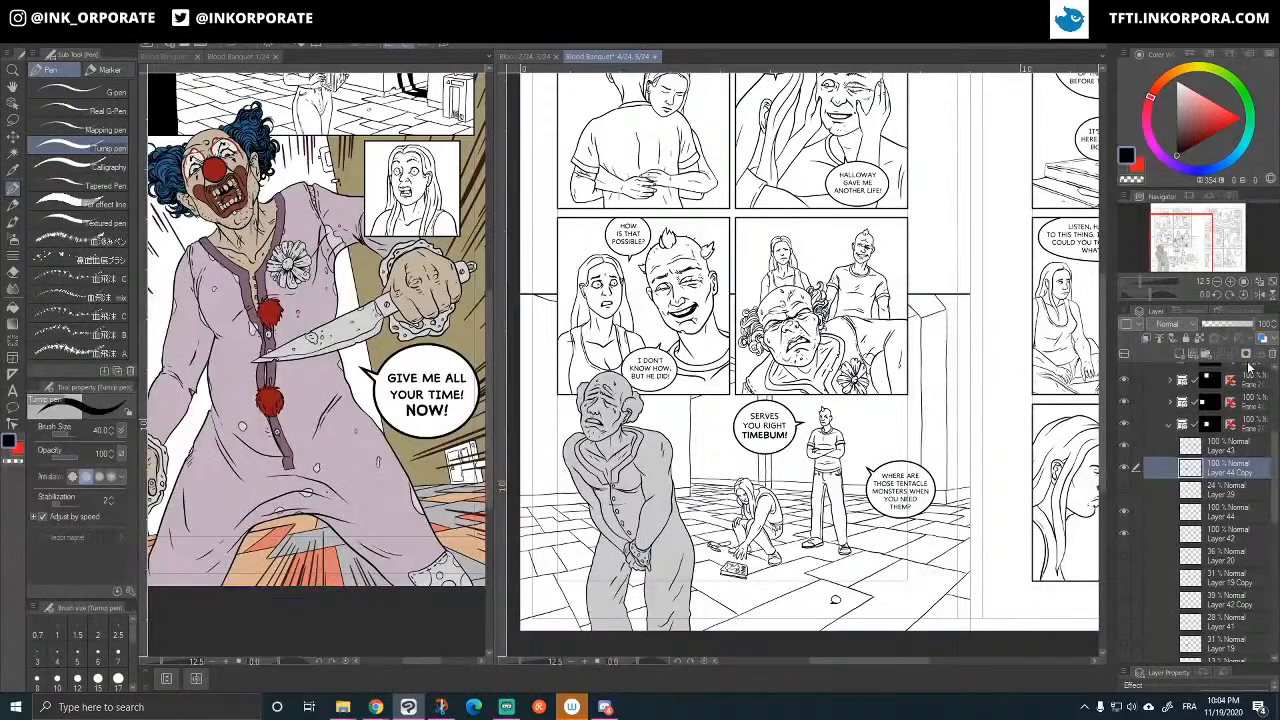
{"action": "left_click", "coordinate": [1124, 447]}
{"action": "left_click", "coordinate": [1124, 447]}
{"action": "right_click", "coordinate": [1228, 456]}
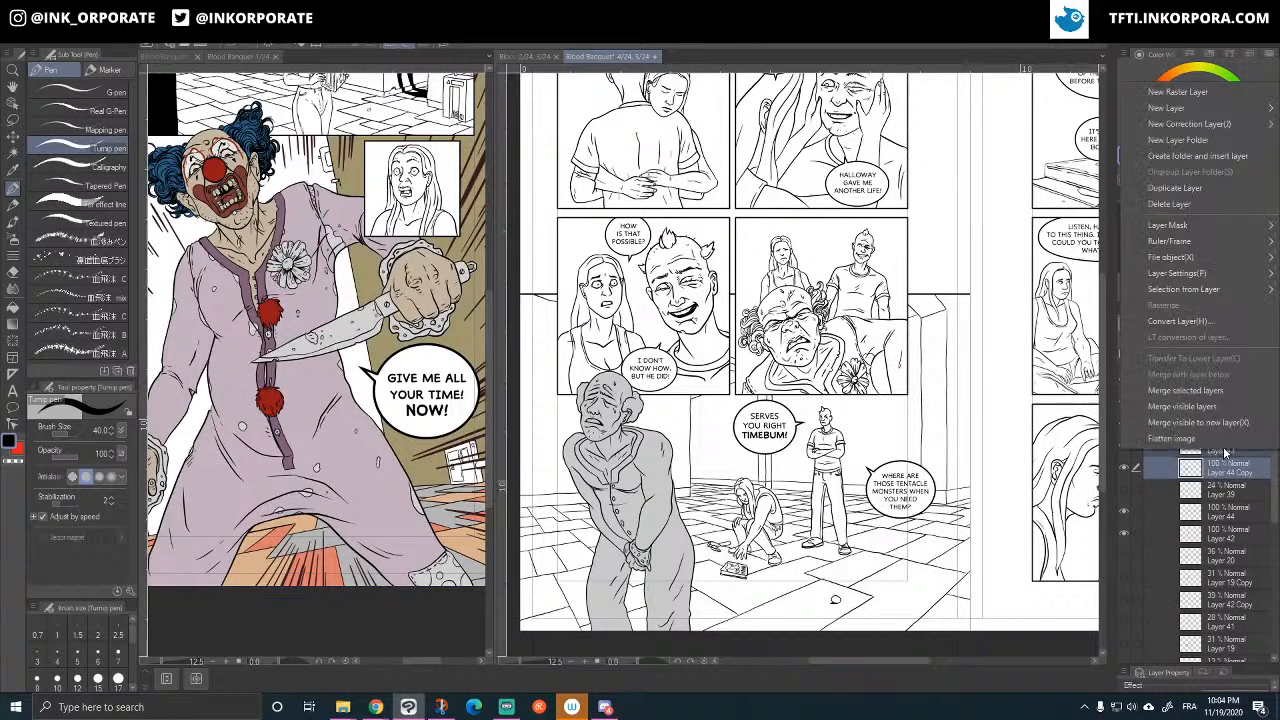
{"action": "left_click", "coordinate": [1230, 406]}
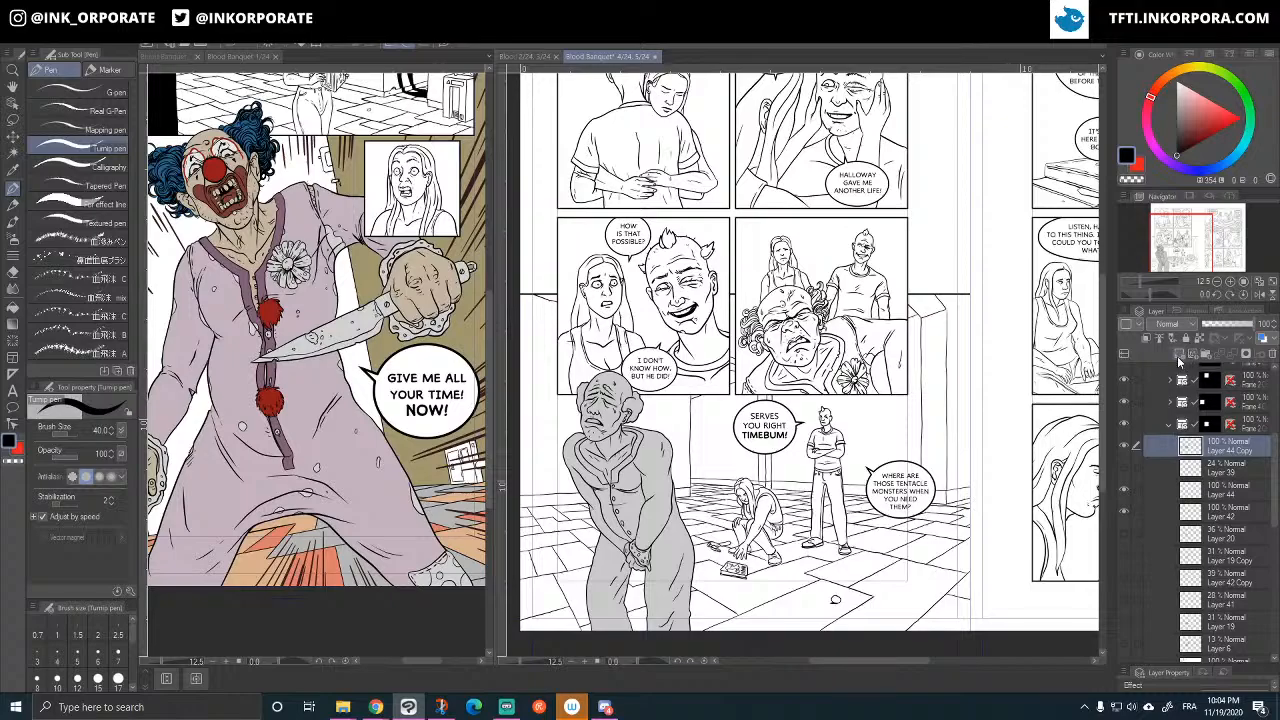
- Add a new raster layer above the old man's lines, fade Layer 44 Copy to 47% opacity, and make the new layer active
{"action": "left_click", "coordinate": [1177, 354]}
{"action": "key", "text": "ctrl+plus"}
{"action": "key", "text": "ctrl+plus"}
{"action": "key", "text": "ctrl+plus"}
{"action": "key", "text": "ctrl+plus"}
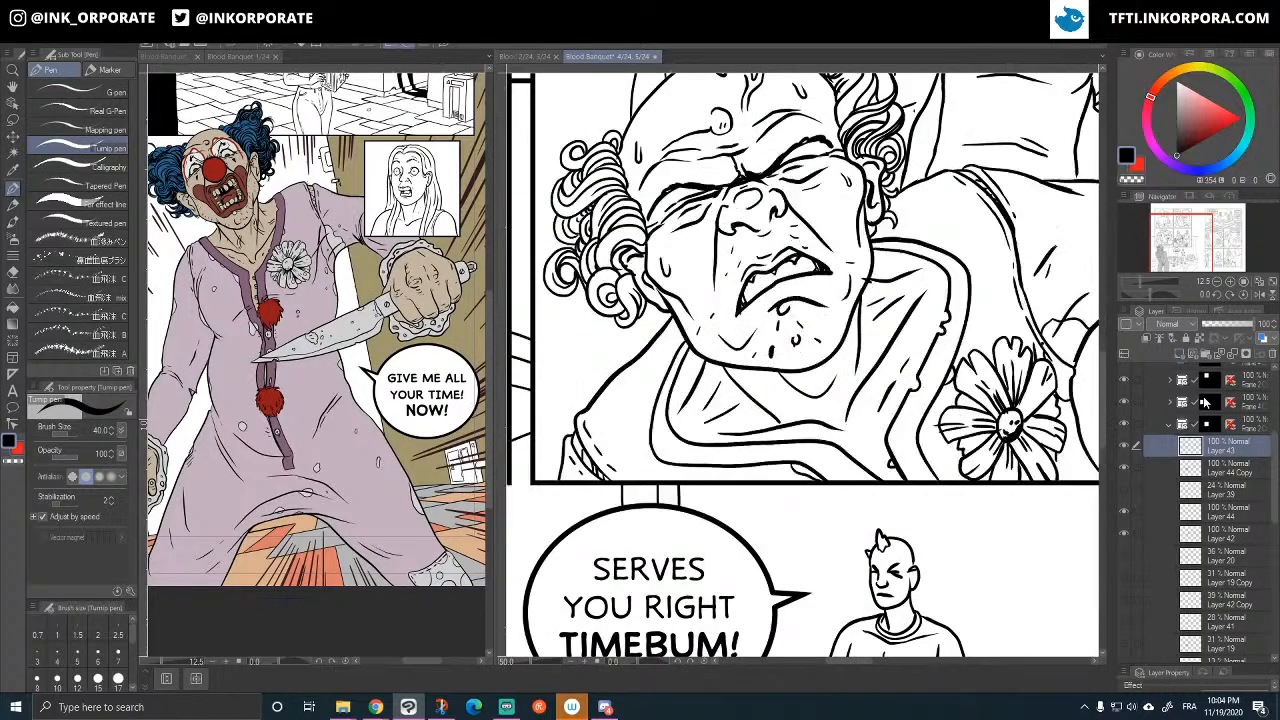
{"action": "left_click_drag", "start_coordinate": [800, 300], "coordinate": [775, 420]}
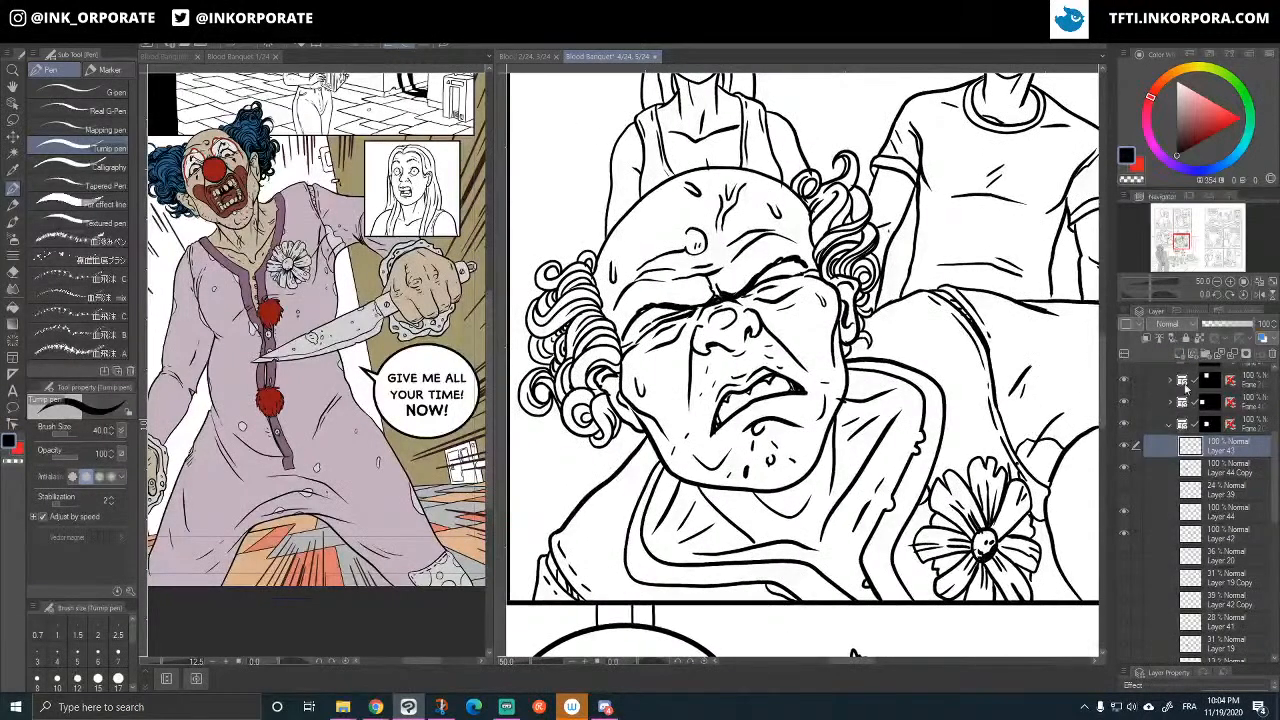
{"action": "mouse_move", "coordinate": [1240, 328]}
{"action": "left_mouse_down"}
{"action": "mouse_move", "coordinate": [1218, 328]}
{"action": "mouse_move", "coordinate": [1258, 328]}
{"action": "mouse_move", "coordinate": [1227, 331]}
{"action": "left_mouse_up"}
{"action": "left_click", "coordinate": [1238, 470]}
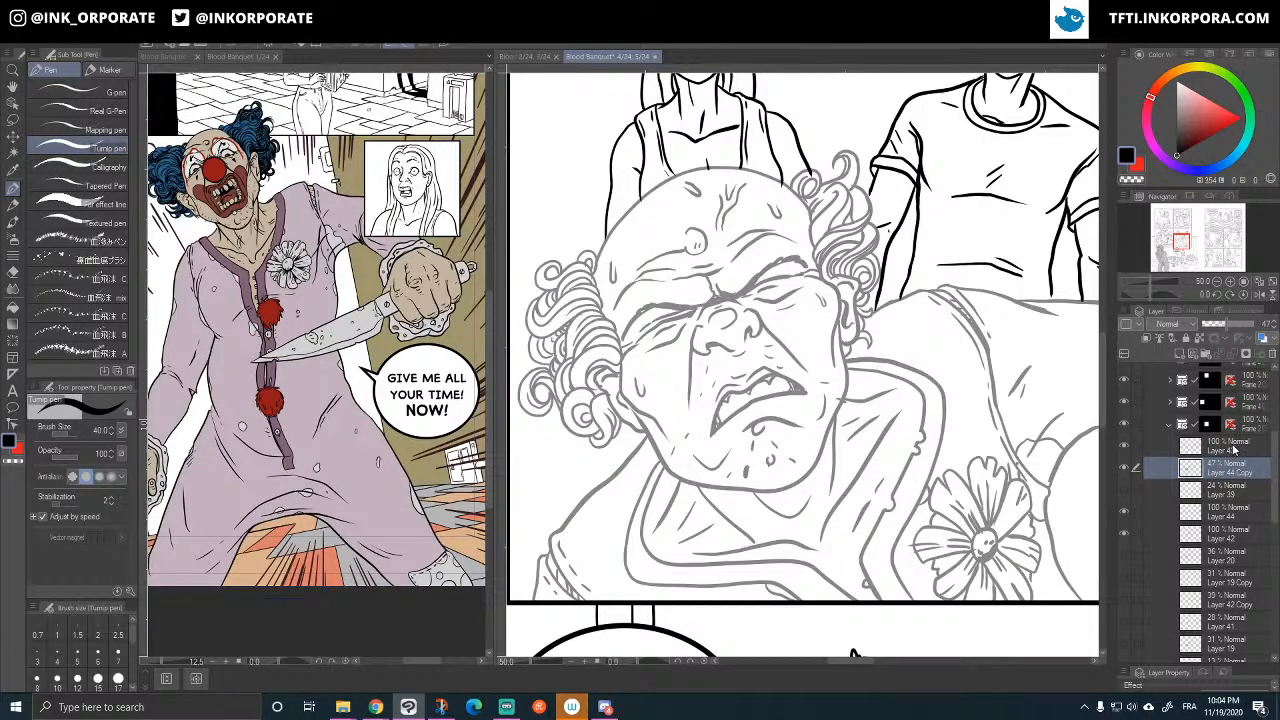
{"action": "left_click", "coordinate": [1233, 445]}
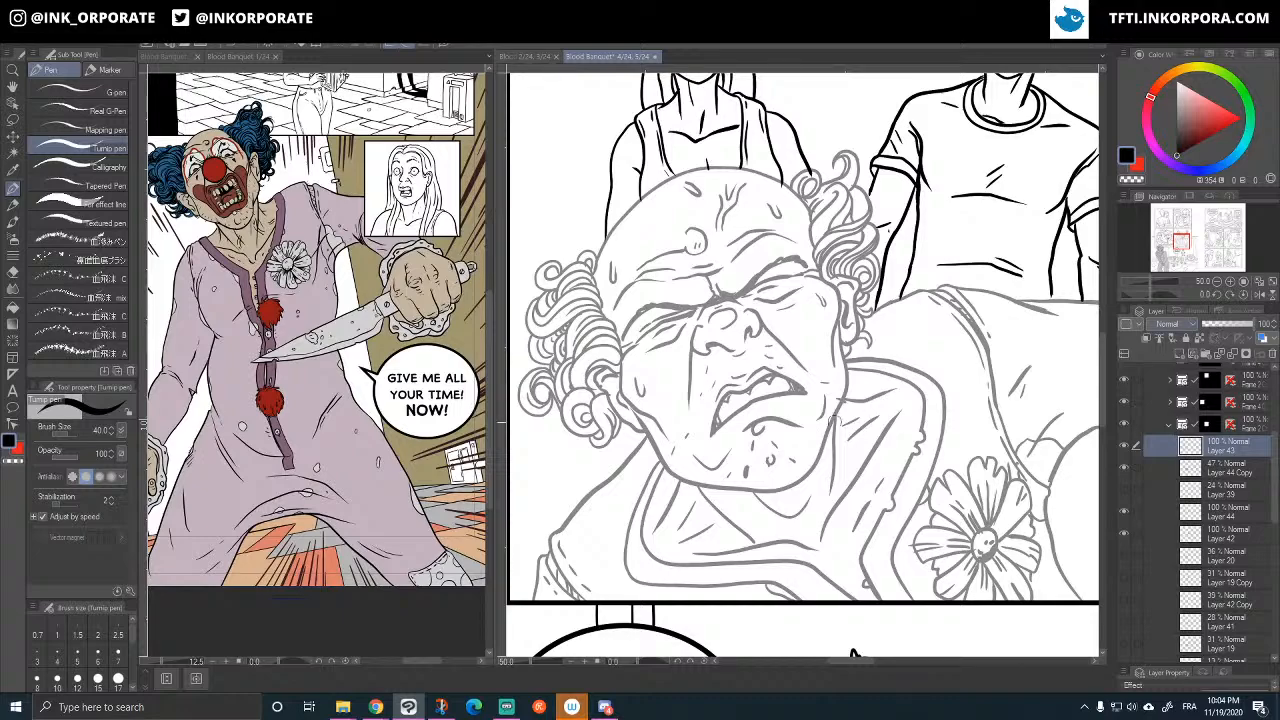
- Ink rounded make-up outlines over both of the old man's eyes, extending the one by the curly tuft down onto the cheek
{"action": "mouse_move", "coordinate": [740, 334]}
{"action": "left_mouse_down"}
{"action": "mouse_move", "coordinate": [810, 412]}
{"action": "mouse_move", "coordinate": [789, 328]}
{"action": "mouse_move", "coordinate": [792, 302]}
{"action": "mouse_move", "coordinate": [818, 298]}
{"action": "mouse_move", "coordinate": [854, 330]}
{"action": "mouse_move", "coordinate": [877, 390]}
{"action": "left_mouse_up"}
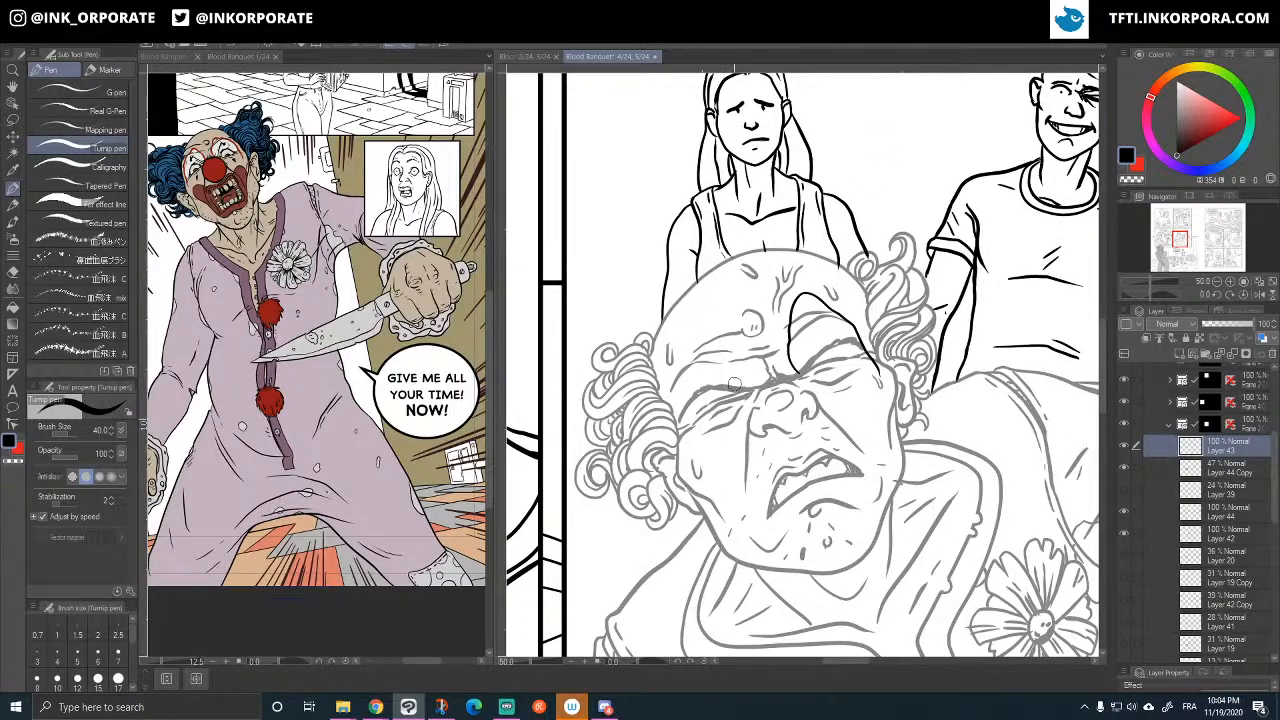
{"action": "mouse_move", "coordinate": [734, 381]}
{"action": "left_mouse_down"}
{"action": "mouse_move", "coordinate": [741, 358]}
{"action": "mouse_move", "coordinate": [727, 340]}
{"action": "mouse_move", "coordinate": [684, 333]}
{"action": "mouse_move", "coordinate": [684, 442]}
{"action": "left_mouse_up"}
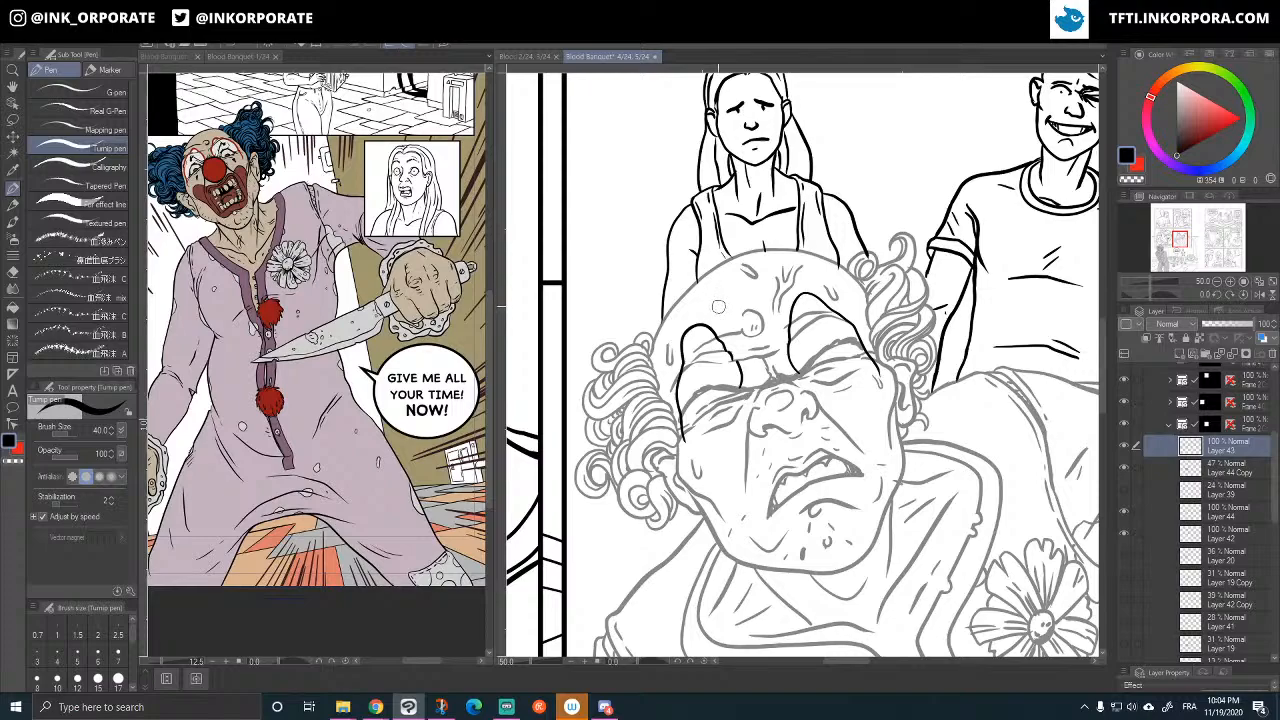
{"action": "key", "text": "ctrl+z"}
{"action": "key", "text": "ctrl+z"}
{"action": "mouse_move", "coordinate": [725, 352]}
{"action": "left_mouse_down"}
{"action": "mouse_move", "coordinate": [710, 330]}
{"action": "mouse_move", "coordinate": [678, 326]}
{"action": "mouse_move", "coordinate": [668, 378]}
{"action": "mouse_move", "coordinate": [695, 479]}
{"action": "left_mouse_up"}
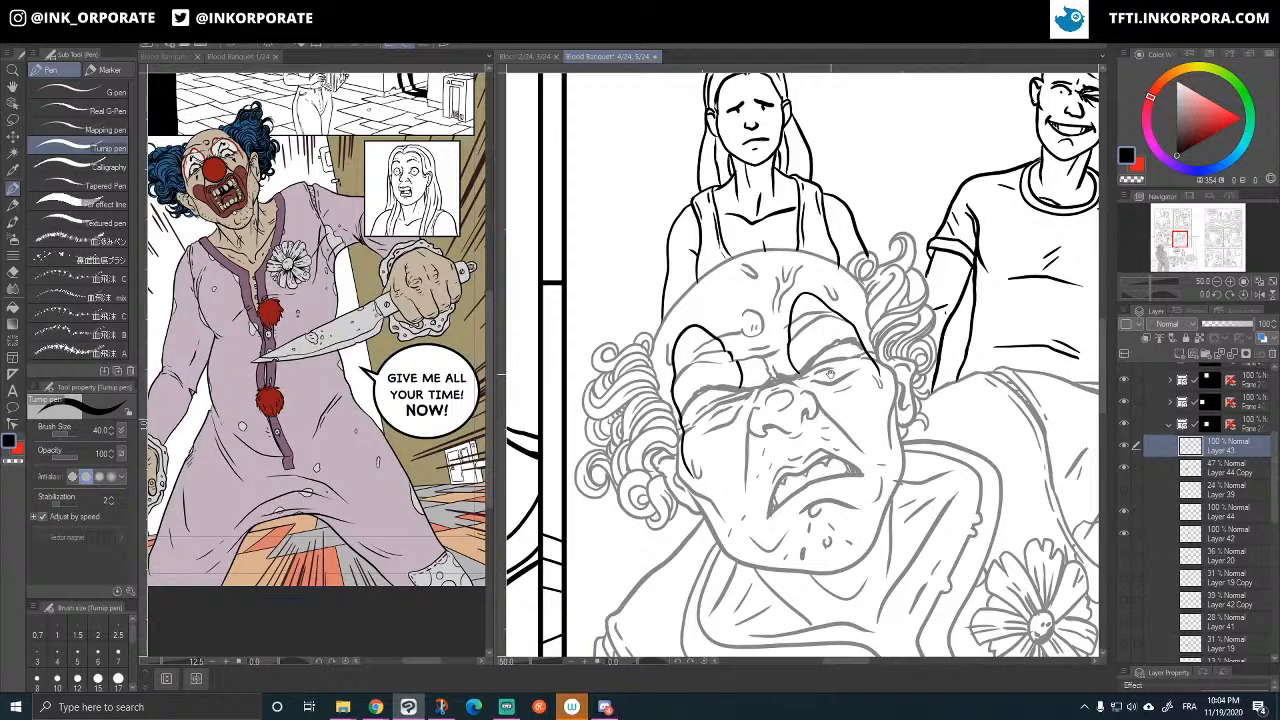
- Ink small solid black pointed marks above and below each of the old man's closed eyes
{"action": "left_click_drag", "start_coordinate": [830, 374], "coordinate": [850, 335]}
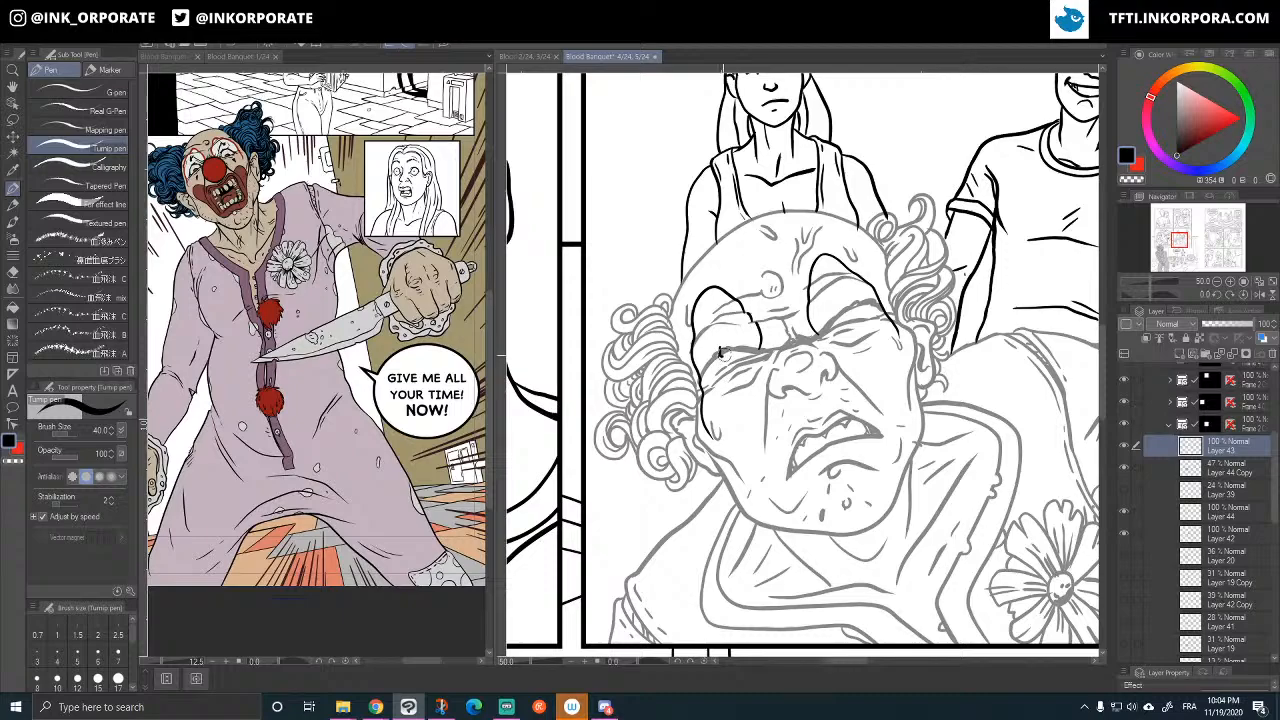
{"action": "left_click_drag", "start_coordinate": [723, 350], "coordinate": [720, 340]}
{"action": "mouse_move", "coordinate": [854, 310]}
{"action": "left_mouse_down"}
{"action": "mouse_move", "coordinate": [850, 298]}
{"action": "mouse_move", "coordinate": [853, 312]}
{"action": "left_mouse_up"}
{"action": "left_click_drag", "start_coordinate": [735, 390], "coordinate": [737, 413]}
{"action": "mouse_move", "coordinate": [866, 340]}
{"action": "left_mouse_down"}
{"action": "mouse_move", "coordinate": [877, 354]}
{"action": "mouse_move", "coordinate": [866, 394]}
{"action": "mouse_move", "coordinate": [857, 352]}
{"action": "left_mouse_up"}
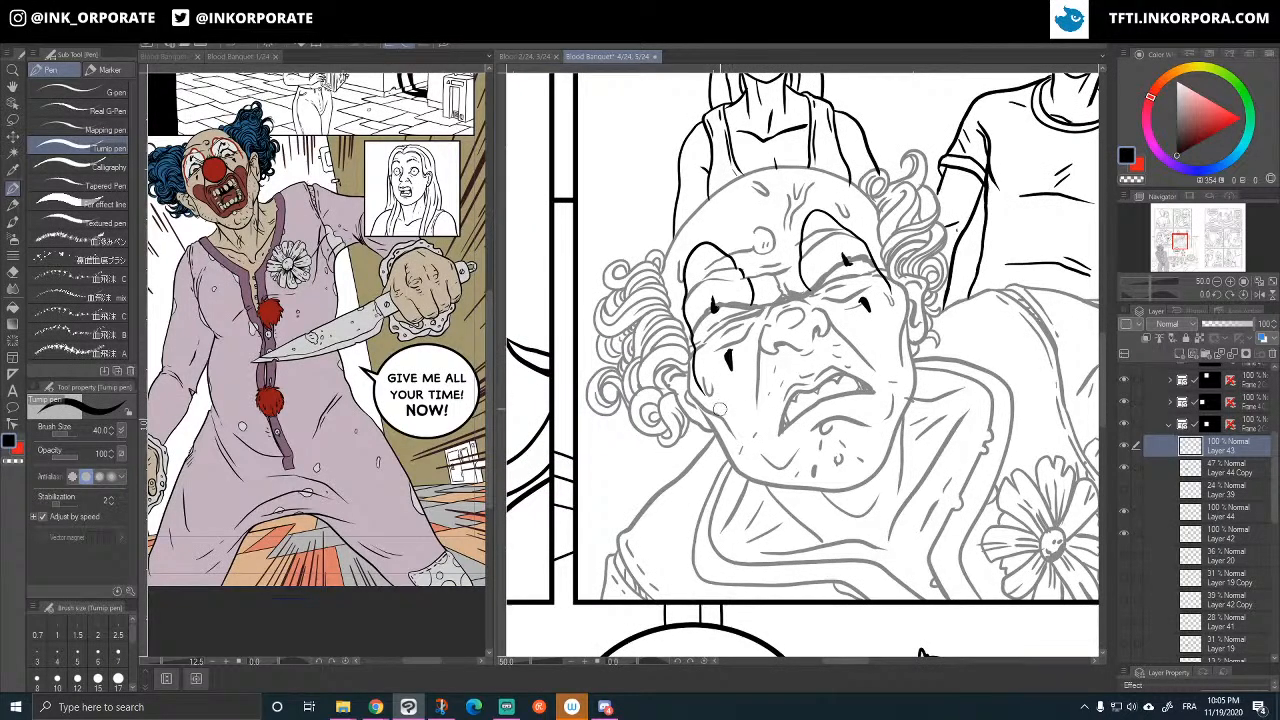
- Ink a wide clown-mouth outline around the old man's lips, with rounded lobes on both cheeks and a curve across the chin
{"action": "mouse_move", "coordinate": [718, 388]}
{"action": "left_mouse_down"}
{"action": "mouse_move", "coordinate": [750, 376]}
{"action": "mouse_move", "coordinate": [779, 403]}
{"action": "mouse_move", "coordinate": [810, 385]}
{"action": "left_mouse_up"}
{"action": "mouse_move", "coordinate": [780, 398]}
{"action": "left_mouse_down"}
{"action": "mouse_move", "coordinate": [852, 367]}
{"action": "mouse_move", "coordinate": [868, 326]}
{"action": "mouse_move", "coordinate": [895, 316]}
{"action": "mouse_move", "coordinate": [905, 340]}
{"action": "left_mouse_up"}
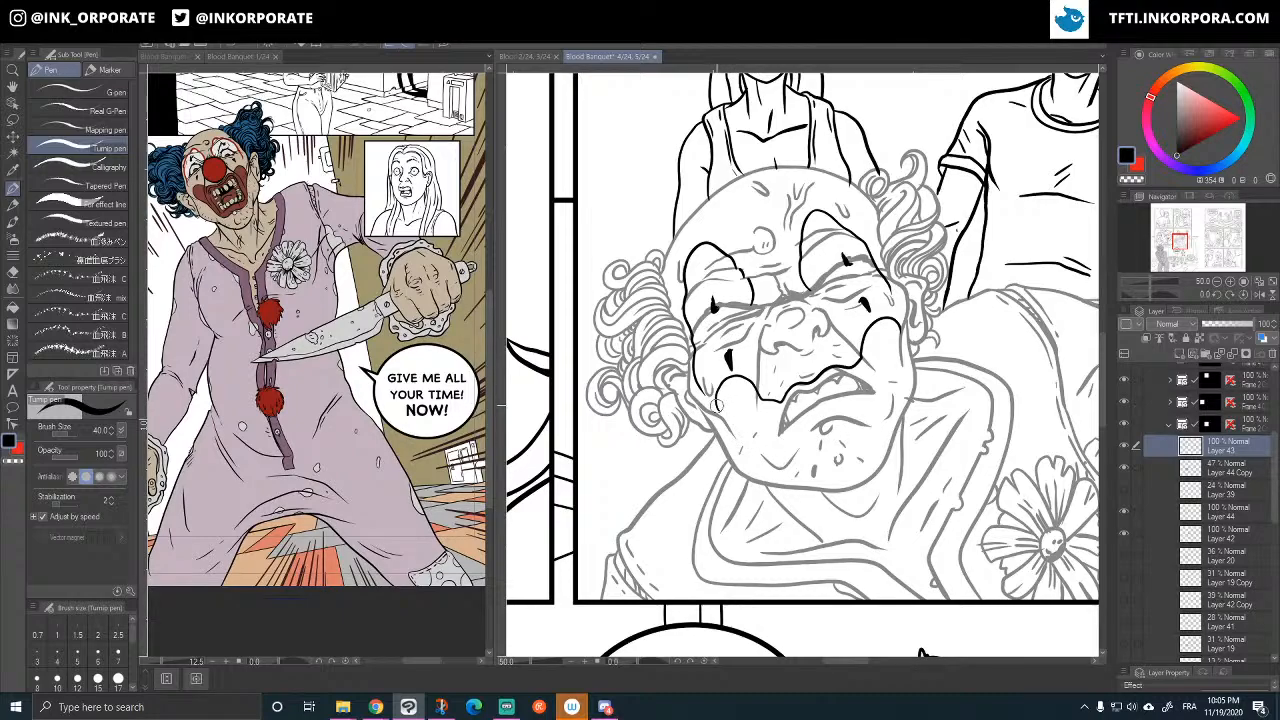
{"action": "mouse_move", "coordinate": [714, 398]}
{"action": "left_mouse_down"}
{"action": "mouse_move", "coordinate": [771, 456]}
{"action": "mouse_move", "coordinate": [900, 400]}
{"action": "mouse_move", "coordinate": [882, 426]}
{"action": "mouse_move", "coordinate": [850, 420]}
{"action": "mouse_move", "coordinate": [894, 403]}
{"action": "mouse_move", "coordinate": [905, 310]}
{"action": "left_mouse_up"}
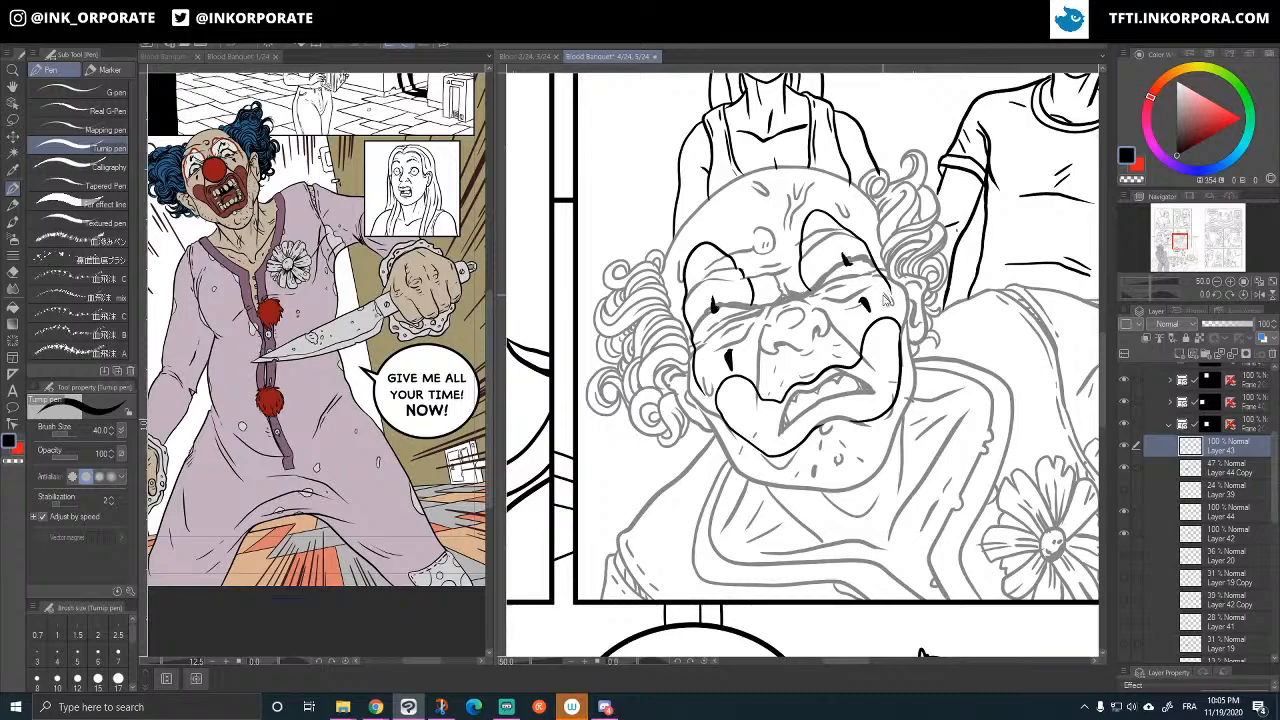
- Fade the make-up's Layer 43 to 47% opacity and restore Layer 44 Copy to 100%
{"action": "scroll", "coordinate": [884, 296], "scroll_direction": "down", "scroll_amount": 3}
{"action": "scroll", "coordinate": [905, 577], "scroll_direction": "down", "scroll_amount": 2}
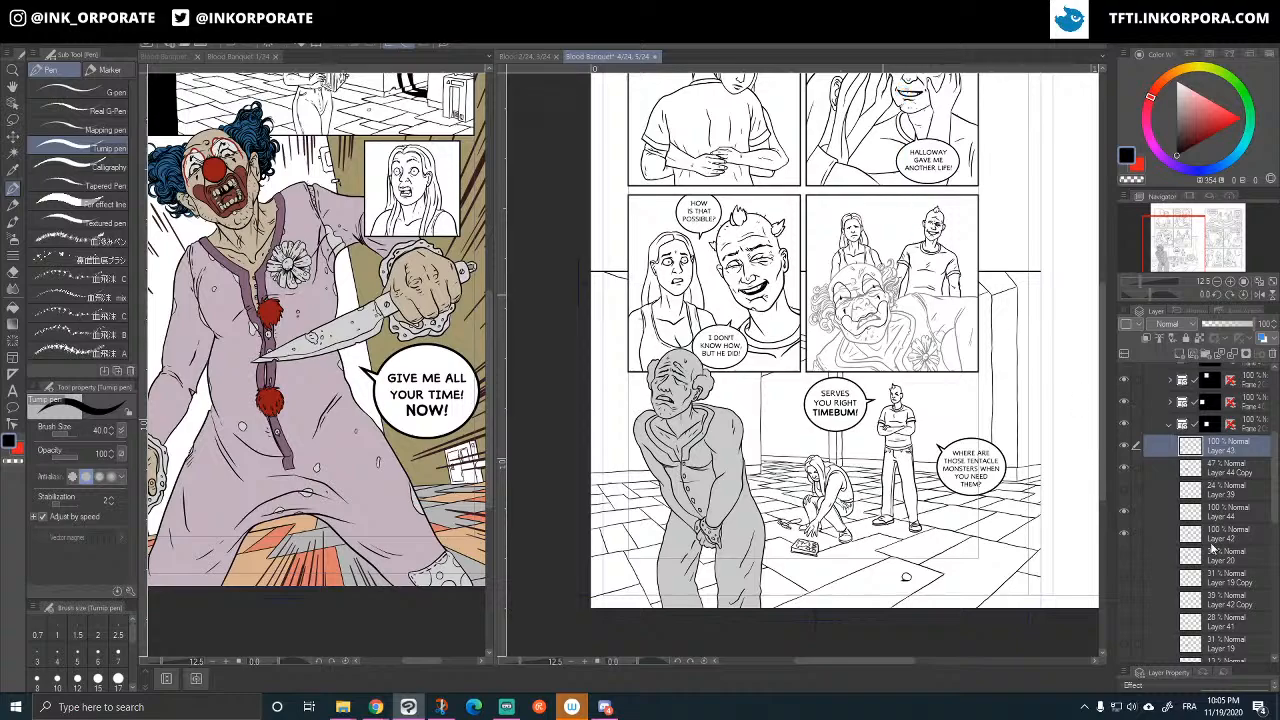
{"action": "left_click", "coordinate": [1230, 324]}
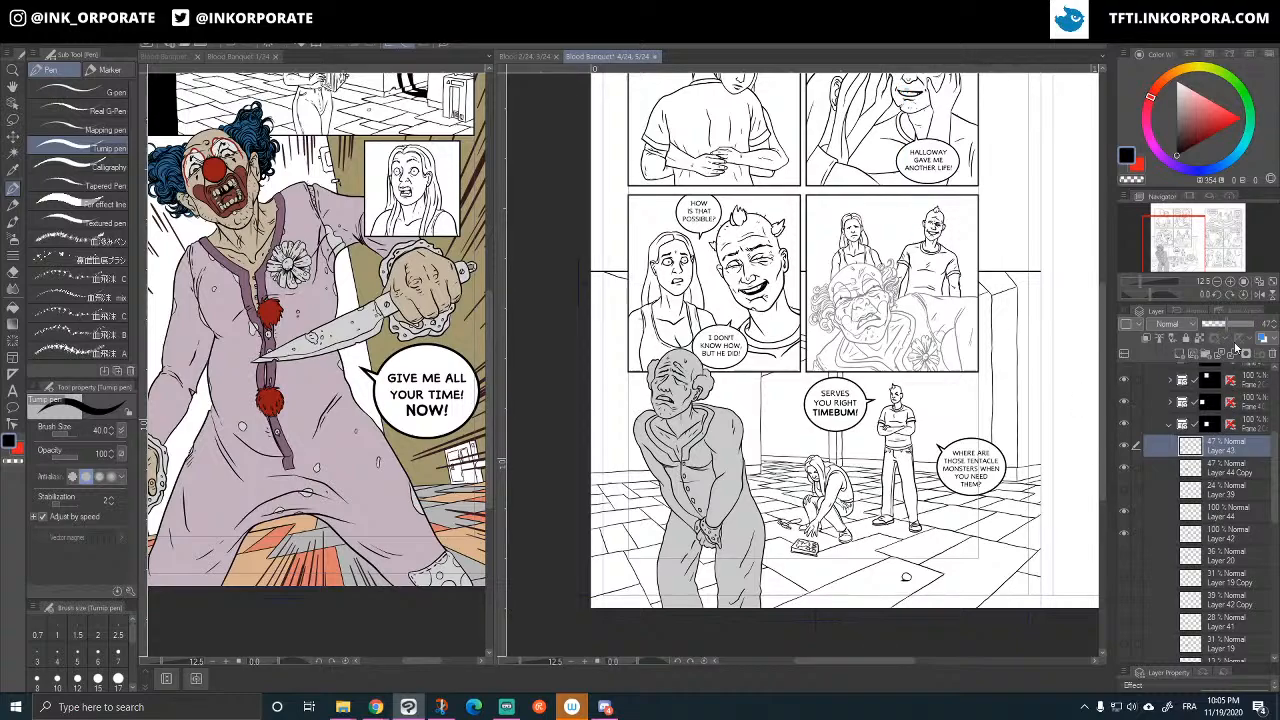
{"action": "left_click", "coordinate": [1253, 470]}
{"action": "left_click", "coordinate": [1272, 326]}
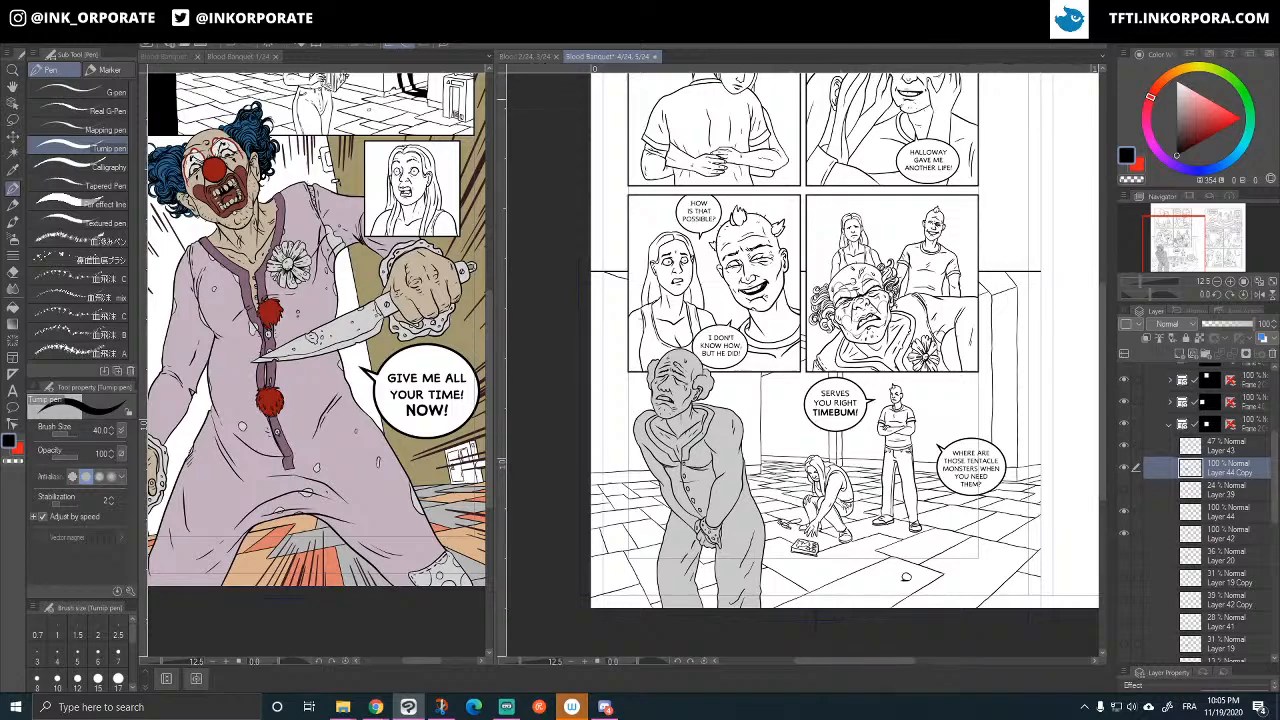
- Switch to the Blood Banquet 2/24, 3/24 document, identify the lying clown's frame folder, and rotate the canvas so his face is upright
{"action": "left_click", "coordinate": [542, 57]}
{"action": "left_click", "coordinate": [513, 56]}
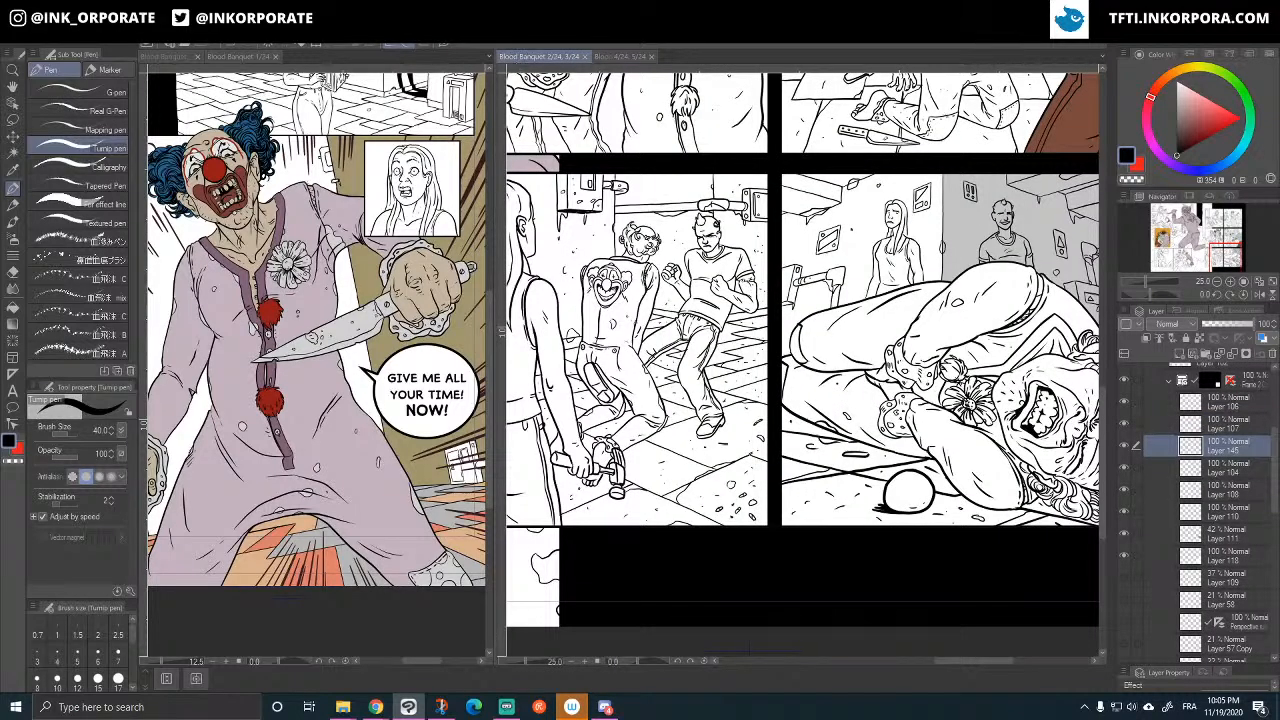
{"action": "left_click", "coordinate": [946, 552]}
{"action": "left_click_drag", "start_coordinate": [1016, 502], "coordinate": [886, 526]}
{"action": "left_click", "coordinate": [1124, 379]}
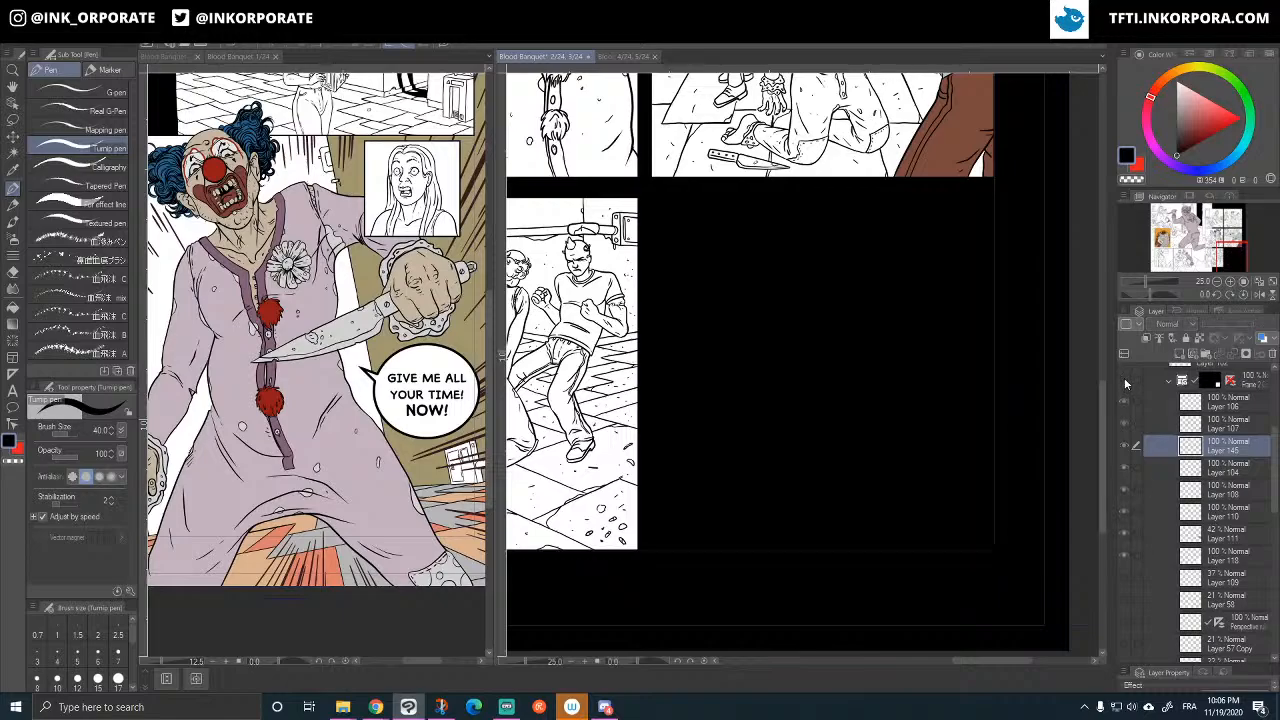
{"action": "left_click", "coordinate": [1124, 377]}
{"action": "left_click_drag", "start_coordinate": [970, 455], "coordinate": [846, 180]}
{"action": "left_click_drag", "start_coordinate": [934, 456], "coordinate": [909, 546]}
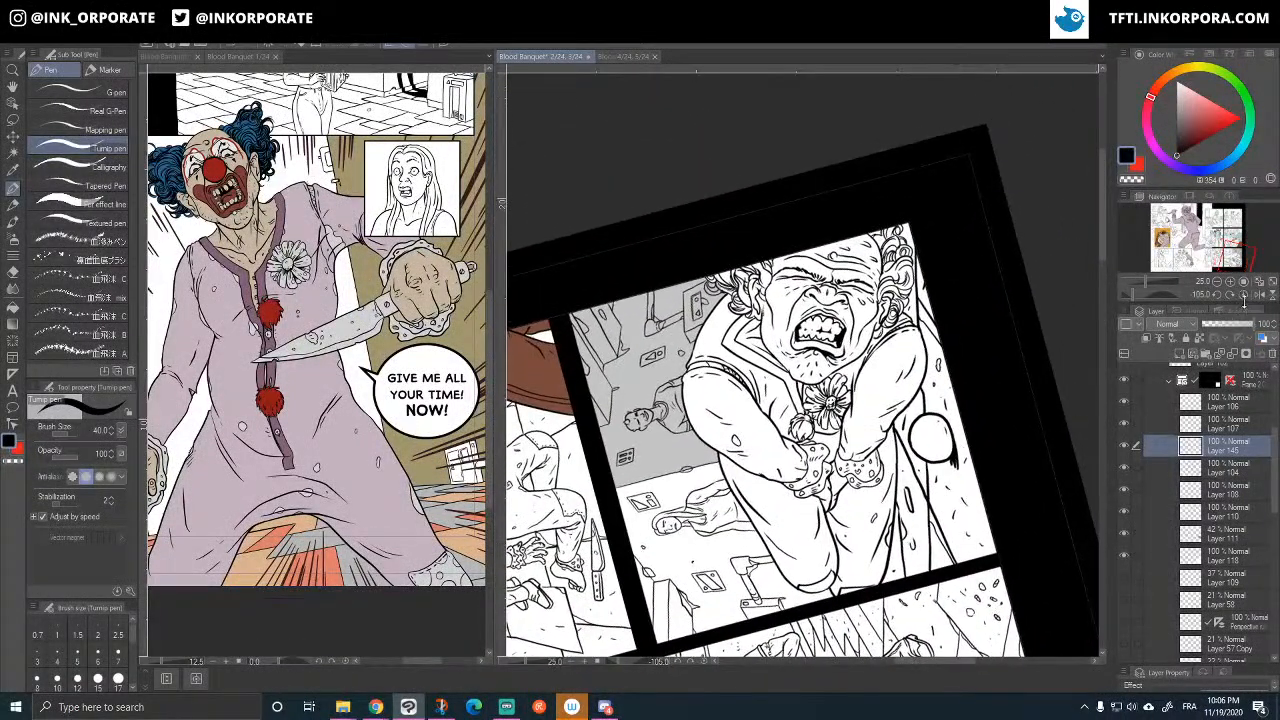
- Find the clown's face layer by toggling visibility, fade Layer 107 to 37% opacity, and add a new raster layer above it
{"action": "left_click", "coordinate": [1124, 445]}
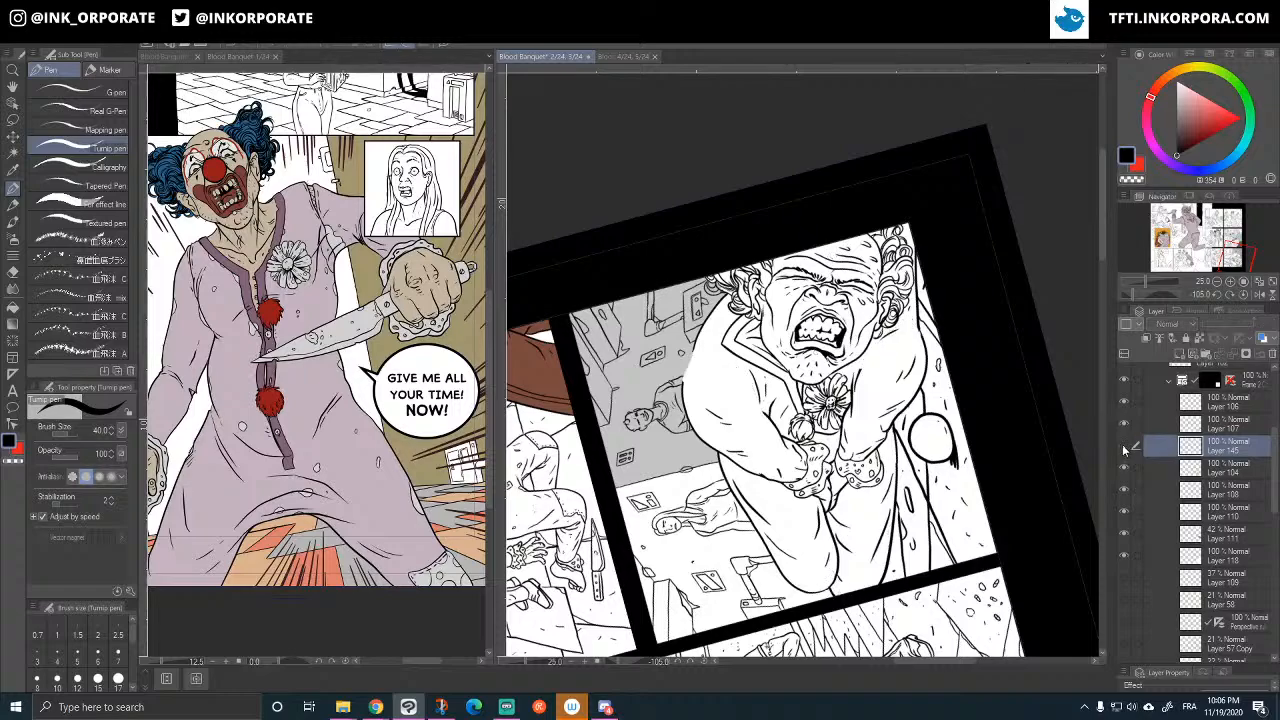
{"action": "left_click", "coordinate": [1124, 445]}
{"action": "left_click", "coordinate": [1124, 424]}
{"action": "left_click", "coordinate": [1124, 424]}
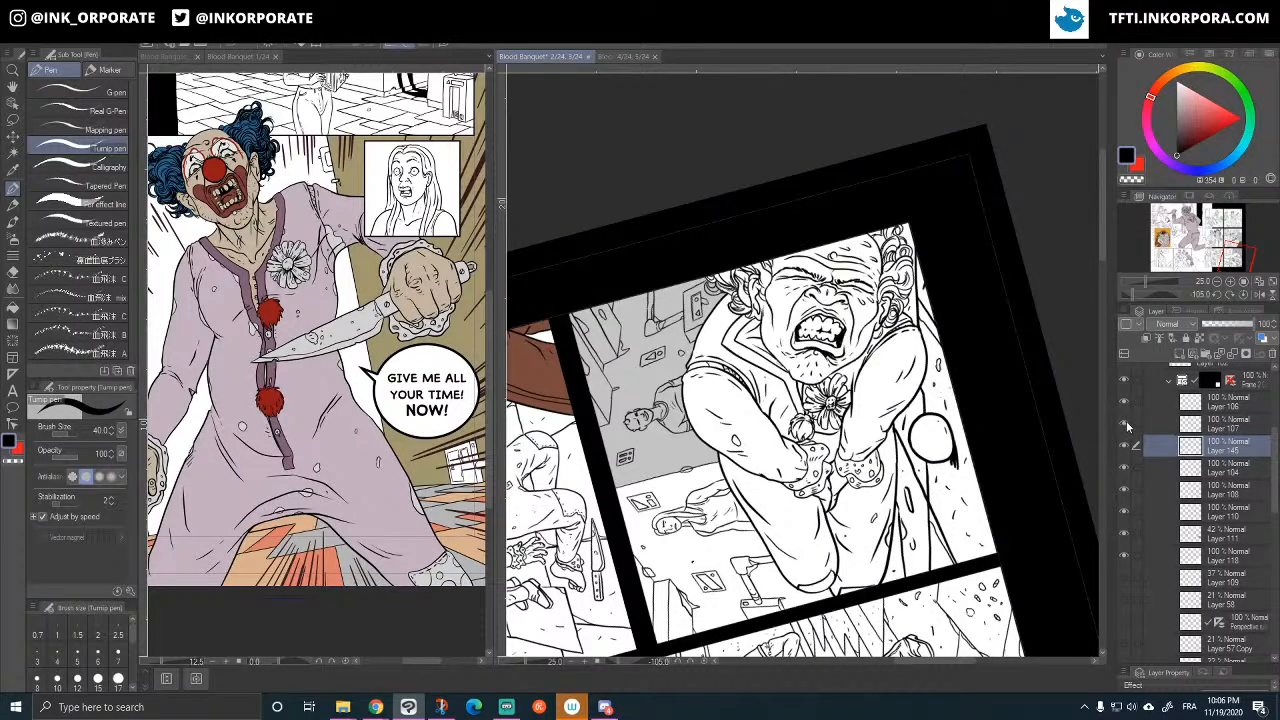
{"action": "left_click", "coordinate": [1216, 424]}
{"action": "left_click", "coordinate": [1222, 326]}
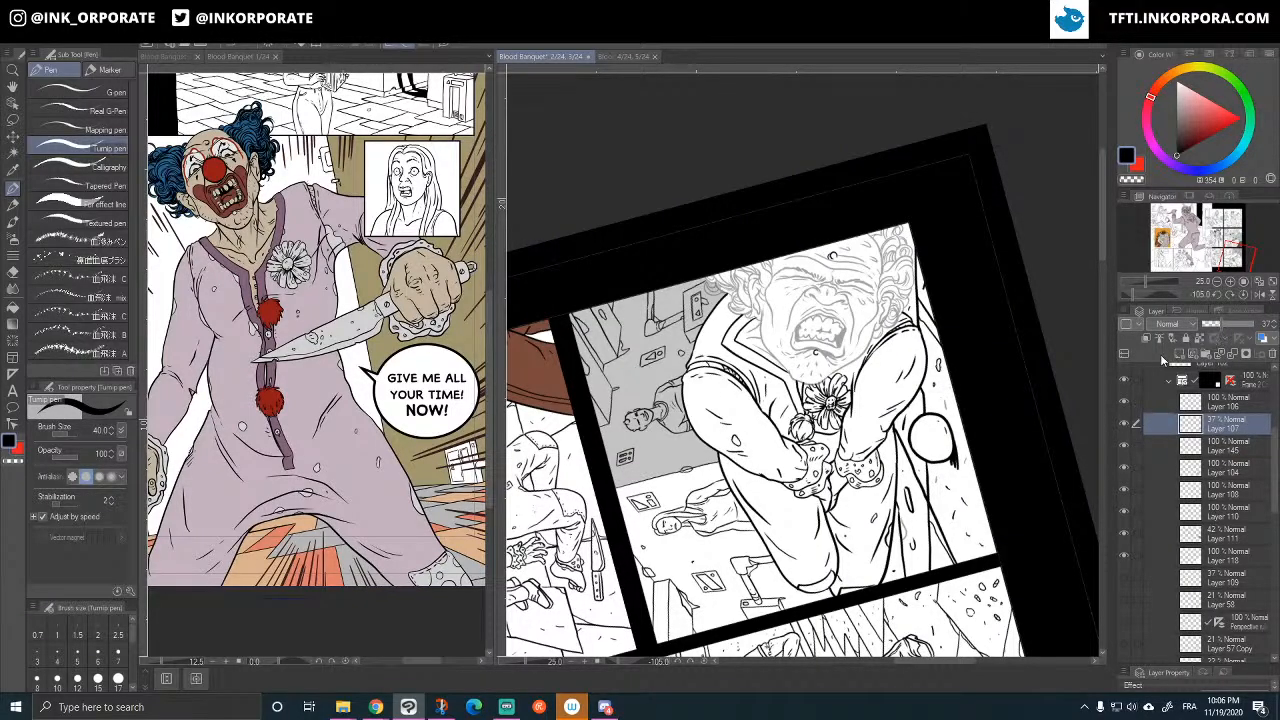
{"action": "left_click", "coordinate": [1180, 357]}
{"action": "key", "text": "ctrl+plus"}
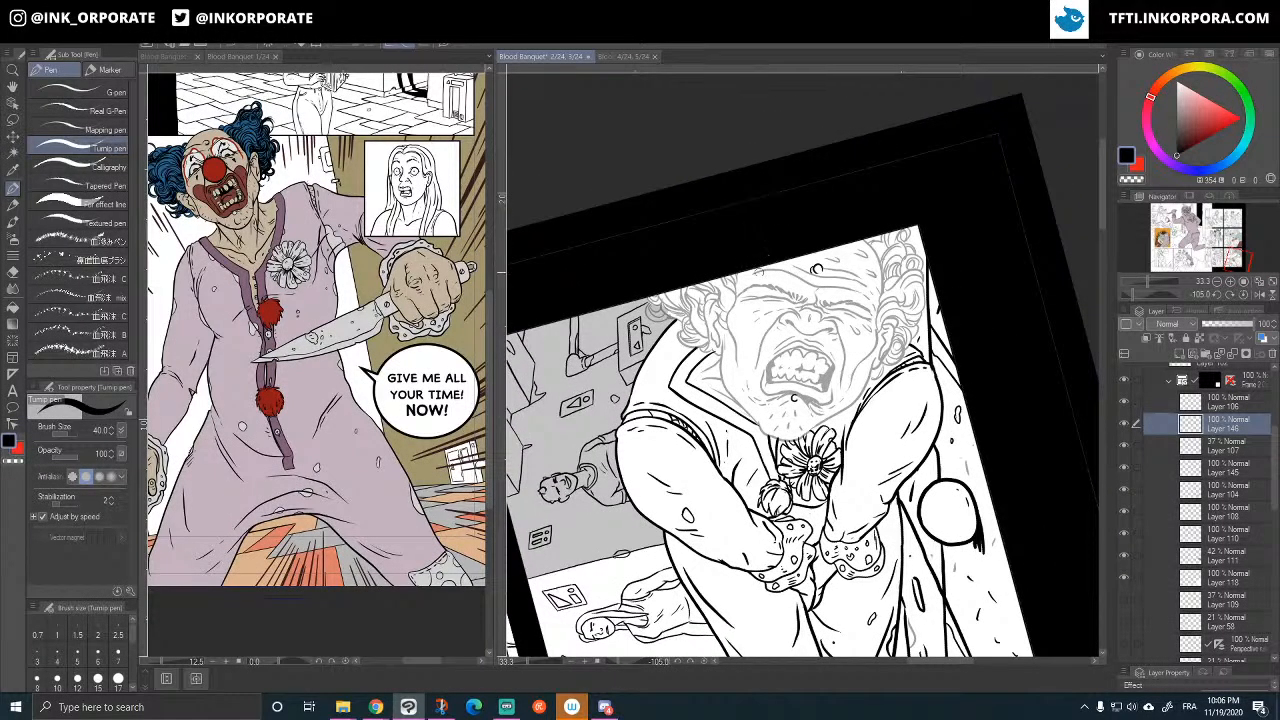
- Ink tall make-up outlines over both of the screaming clown's eyes, reaching up onto the forehead
{"action": "mouse_move", "coordinate": [737, 324]}
{"action": "left_mouse_down"}
{"action": "mouse_move", "coordinate": [758, 265]}
{"action": "mouse_move", "coordinate": [820, 248]}
{"action": "mouse_move", "coordinate": [798, 294]}
{"action": "left_mouse_up"}
{"action": "mouse_move", "coordinate": [829, 301]}
{"action": "left_mouse_down"}
{"action": "mouse_move", "coordinate": [856, 256]}
{"action": "mouse_move", "coordinate": [870, 262]}
{"action": "mouse_move", "coordinate": [872, 334]}
{"action": "left_mouse_up"}
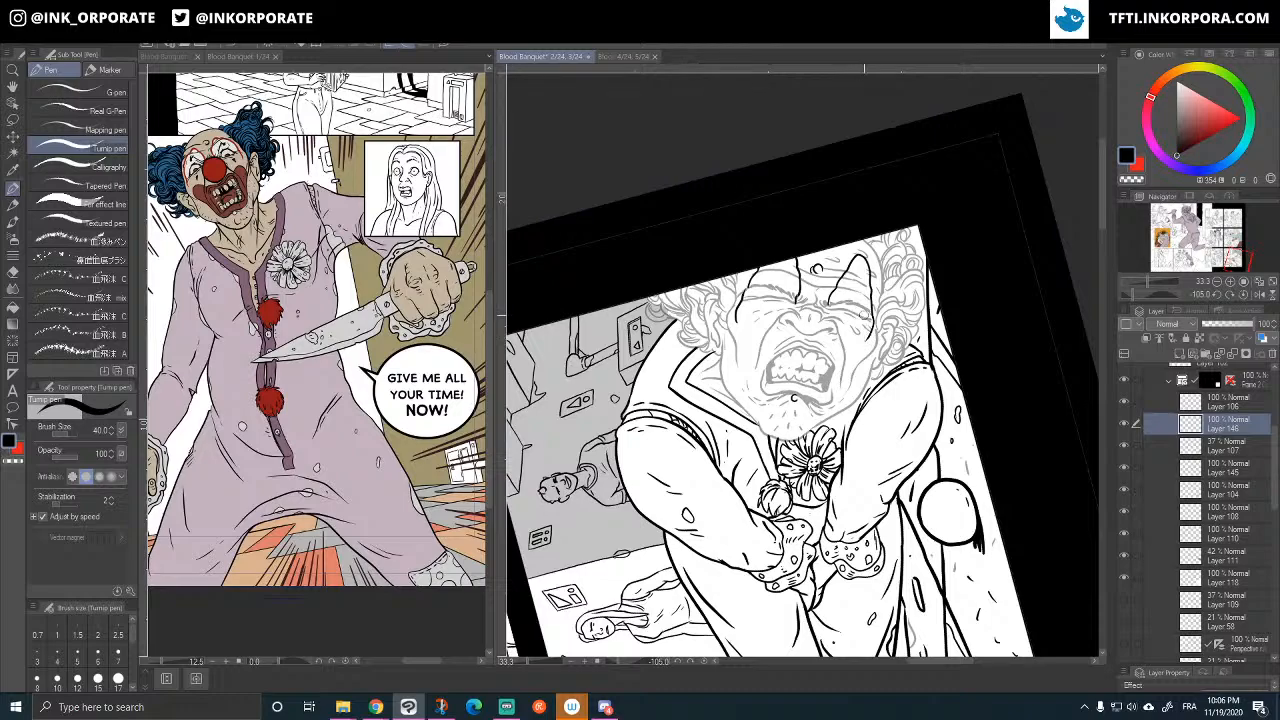
- Ink the clown-mouth outline around the screaming mouth, with cheek lobes, an upper lip line and a curve across the chin
{"action": "mouse_move", "coordinate": [735, 334]}
{"action": "left_mouse_down"}
{"action": "mouse_move", "coordinate": [755, 322]}
{"action": "mouse_move", "coordinate": [767, 335]}
{"action": "left_mouse_up"}
{"action": "mouse_move", "coordinate": [844, 345]}
{"action": "left_mouse_down"}
{"action": "mouse_move", "coordinate": [864, 342]}
{"action": "mouse_move", "coordinate": [860, 363]}
{"action": "left_mouse_up"}
{"action": "left_click_drag", "start_coordinate": [766, 333], "coordinate": [787, 339]}
{"action": "key", "text": "ctrl+z"}
{"action": "mouse_move", "coordinate": [766, 333]}
{"action": "left_mouse_down"}
{"action": "mouse_move", "coordinate": [833, 355]}
{"action": "mouse_move", "coordinate": [845, 345]}
{"action": "left_mouse_up"}
{"action": "key", "text": "ctrl+z"}
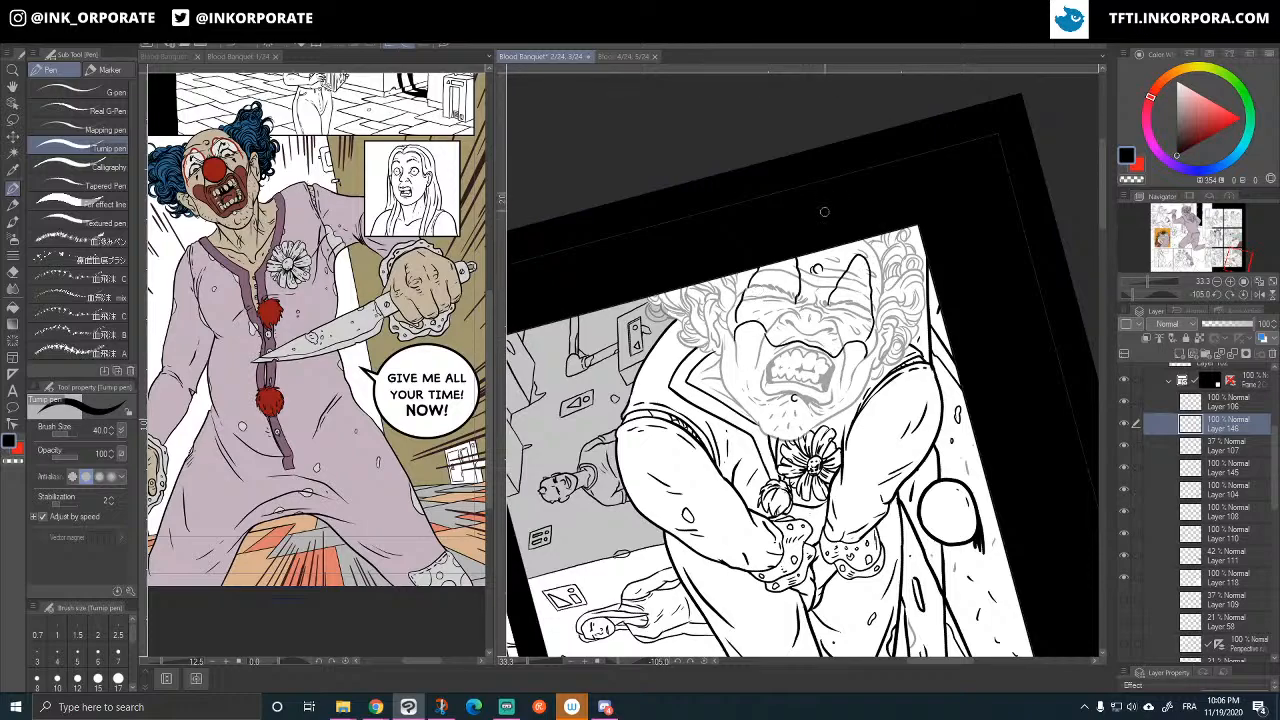
{"action": "mouse_move", "coordinate": [785, 396]}
{"action": "left_mouse_down"}
{"action": "mouse_move", "coordinate": [741, 383]}
{"action": "mouse_move", "coordinate": [732, 336]}
{"action": "left_mouse_up"}
{"action": "mouse_move", "coordinate": [802, 398]}
{"action": "left_mouse_down"}
{"action": "mouse_move", "coordinate": [833, 403]}
{"action": "mouse_move", "coordinate": [862, 356]}
{"action": "left_mouse_up"}
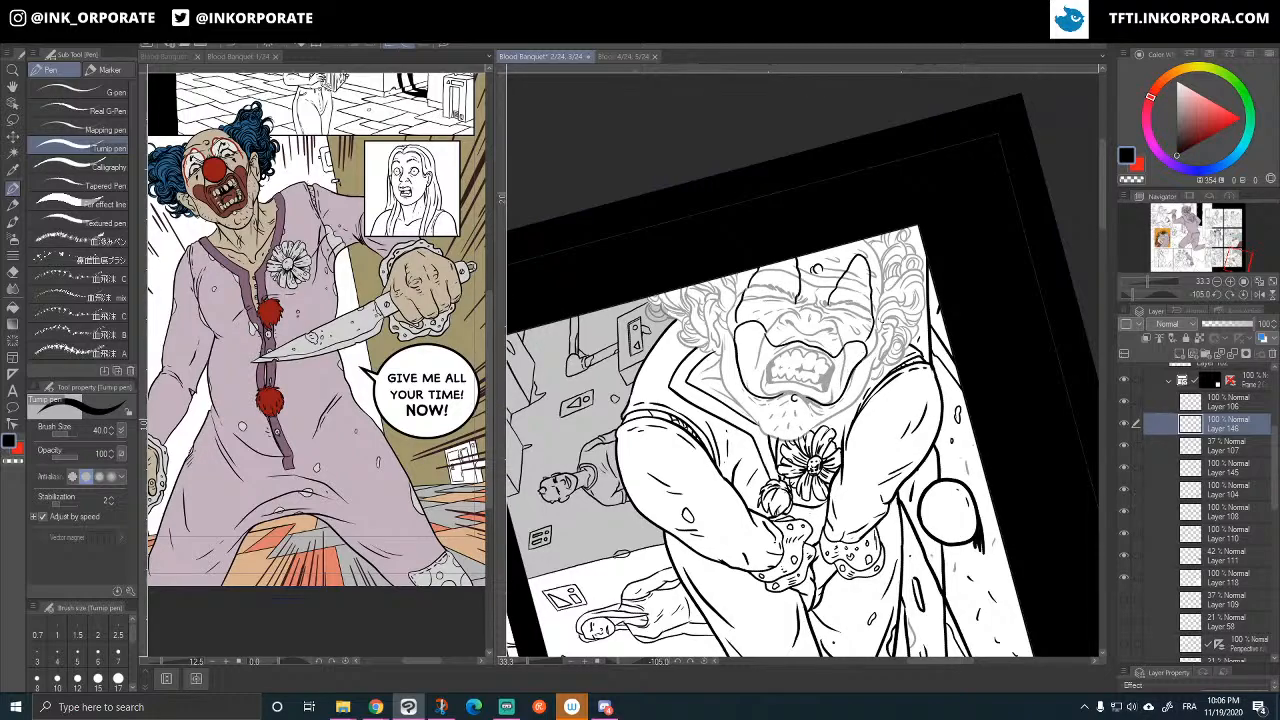